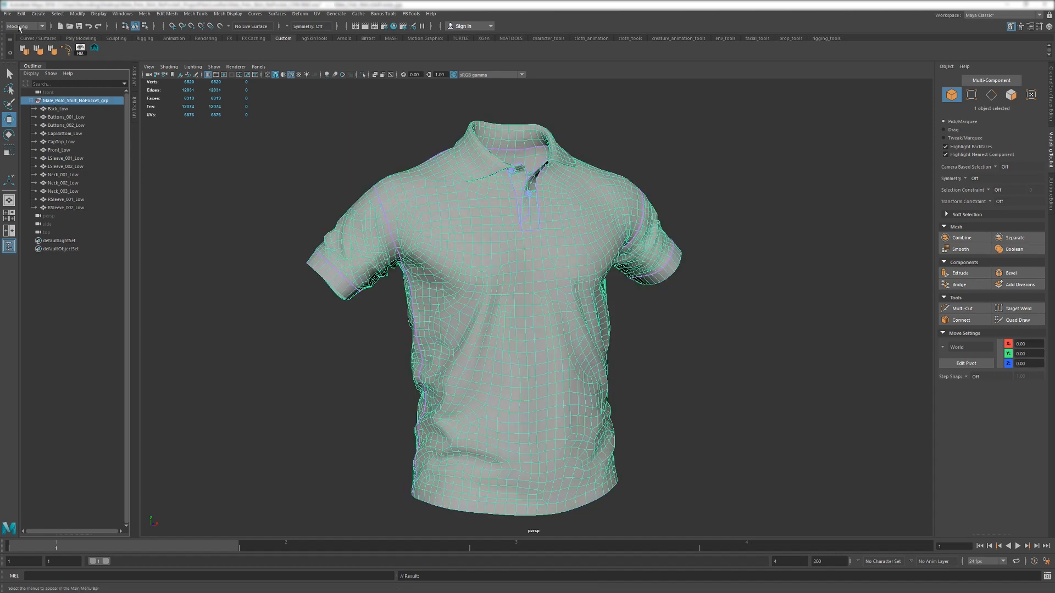
- Export the selected shirt group as FBX into the project's Baking folder, replacing Male_Polo_Shirt_NoPocket_BAKE.fbx
left_click(8, 14)
left_click(66, 125)
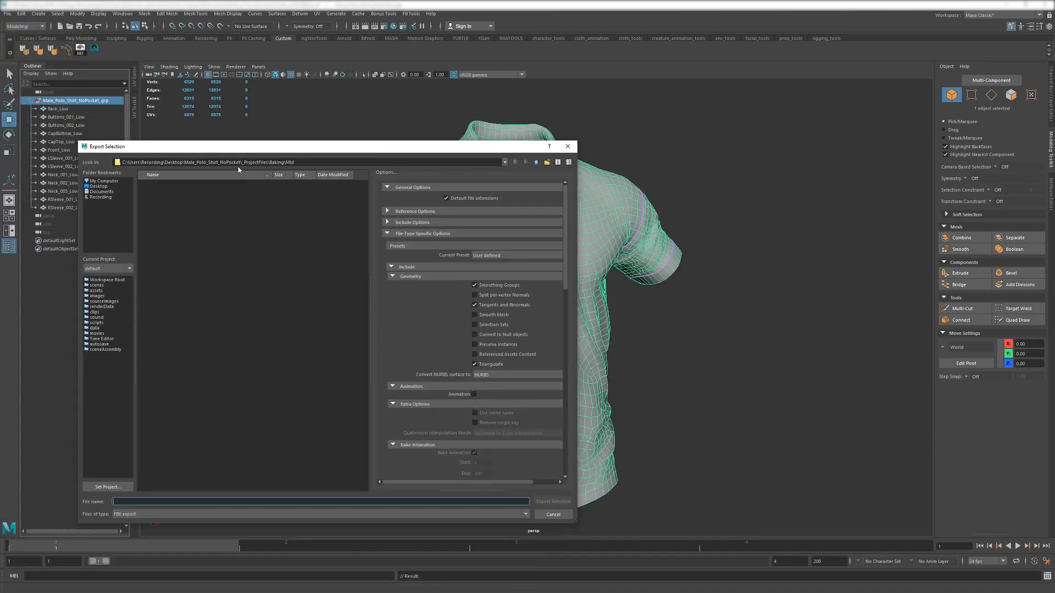
left_click(101, 187)
double_click(153, 184)
double_click(160, 184)
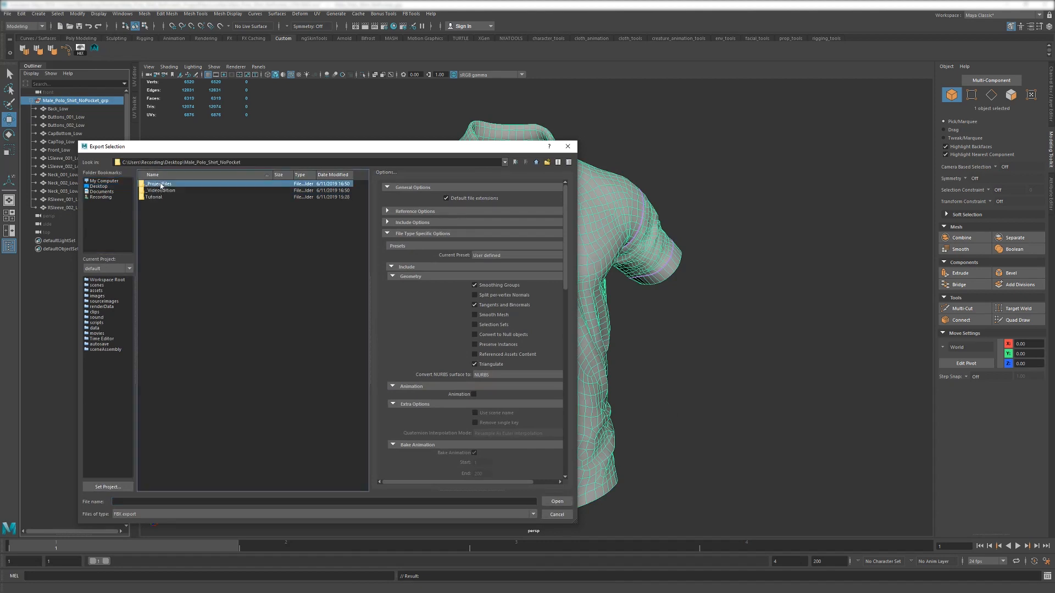
double_click(154, 184)
left_click(189, 191)
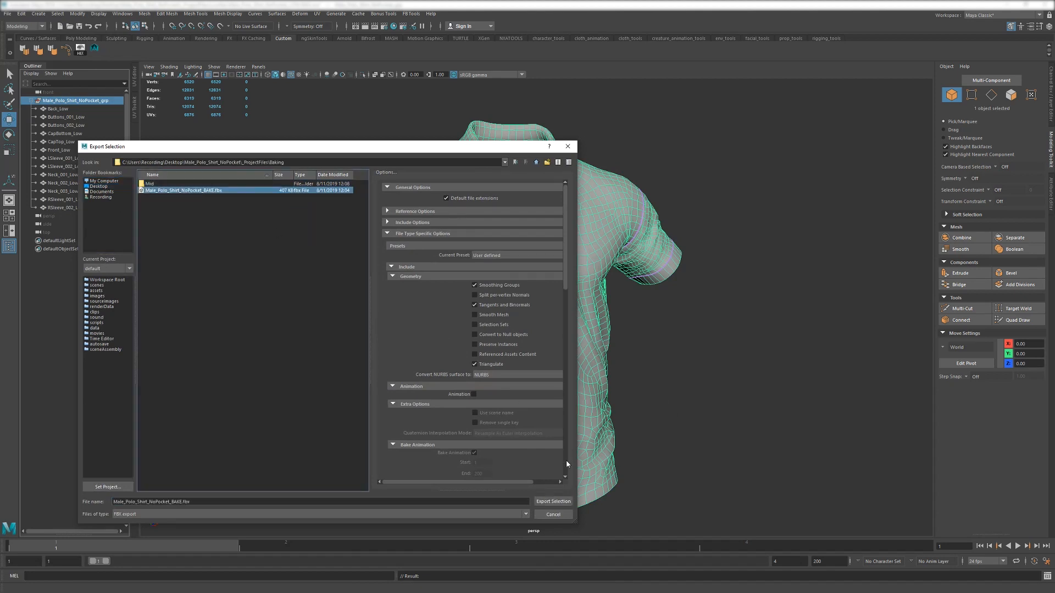
left_click(554, 502)
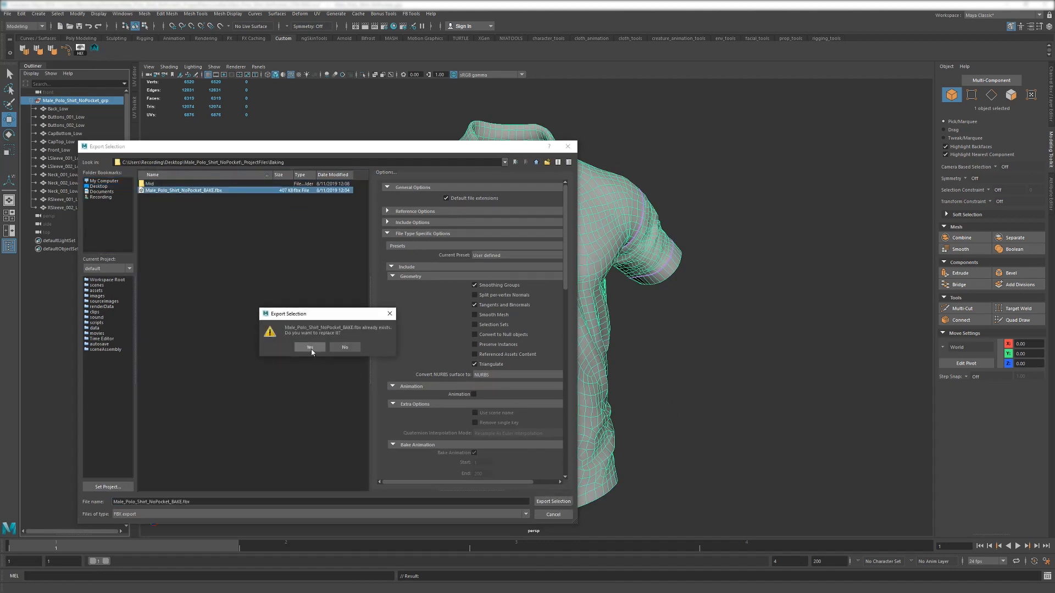
left_click(310, 348)
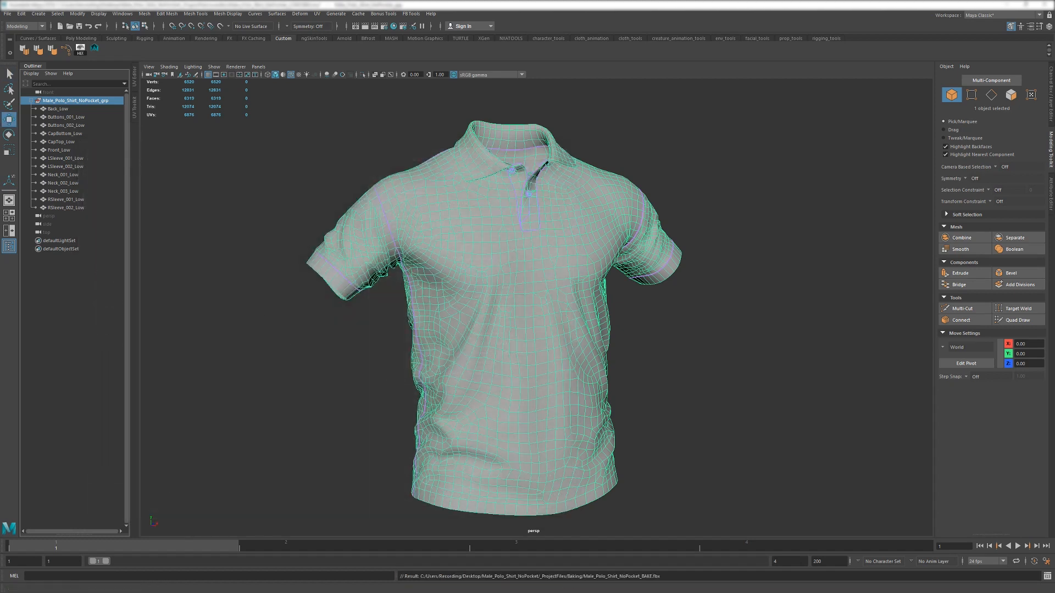
- Save the scene in the project's Baking folder as Male_Polo_Shirt_NoPocket_BAKE.0001.ma, in Maya ASCII format
left_click(8, 14)
left_click(22, 57)
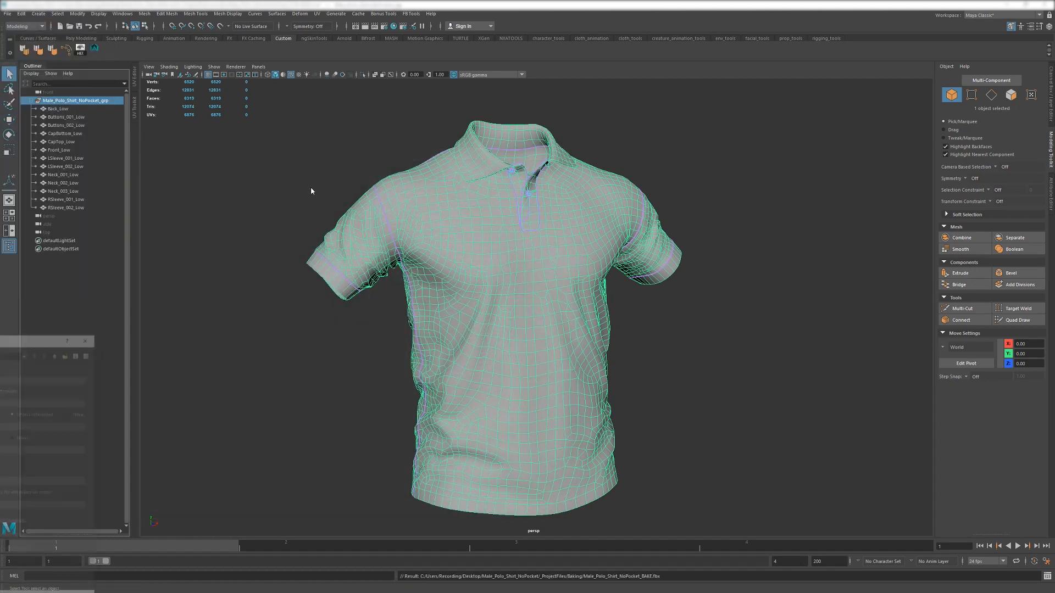
left_click_drag(15, 331, 351, 159)
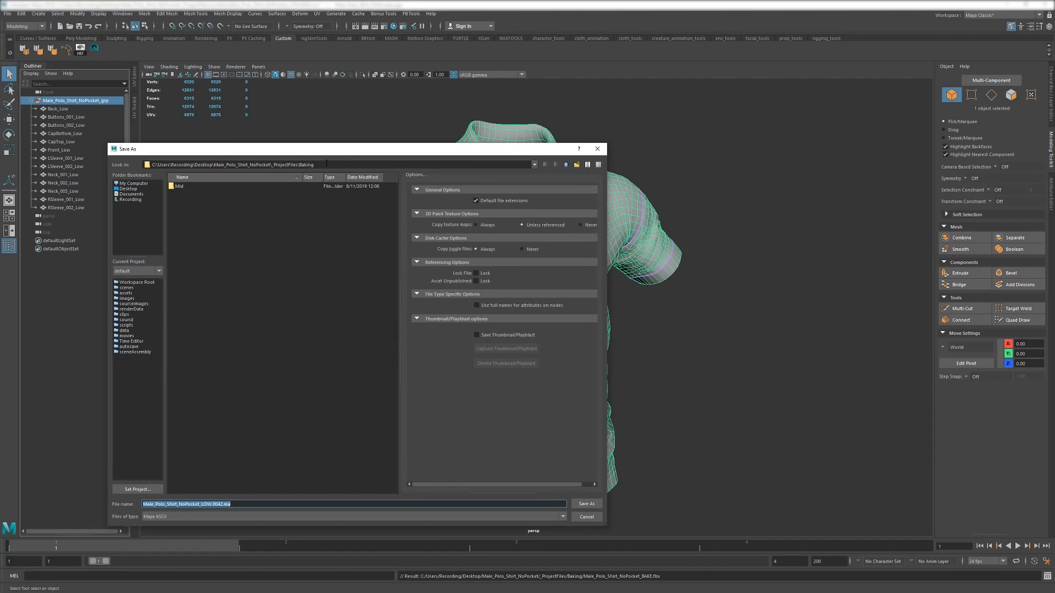
left_click(129, 189)
double_click(212, 185)
double_click(207, 187)
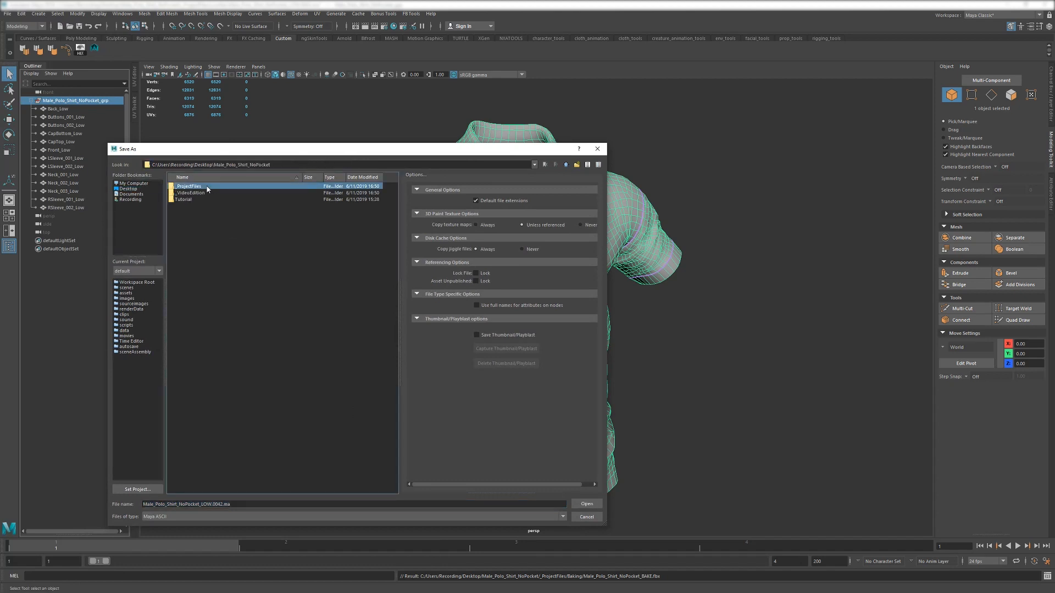
left_click(207, 186)
double_click(207, 187)
left_click(215, 504)
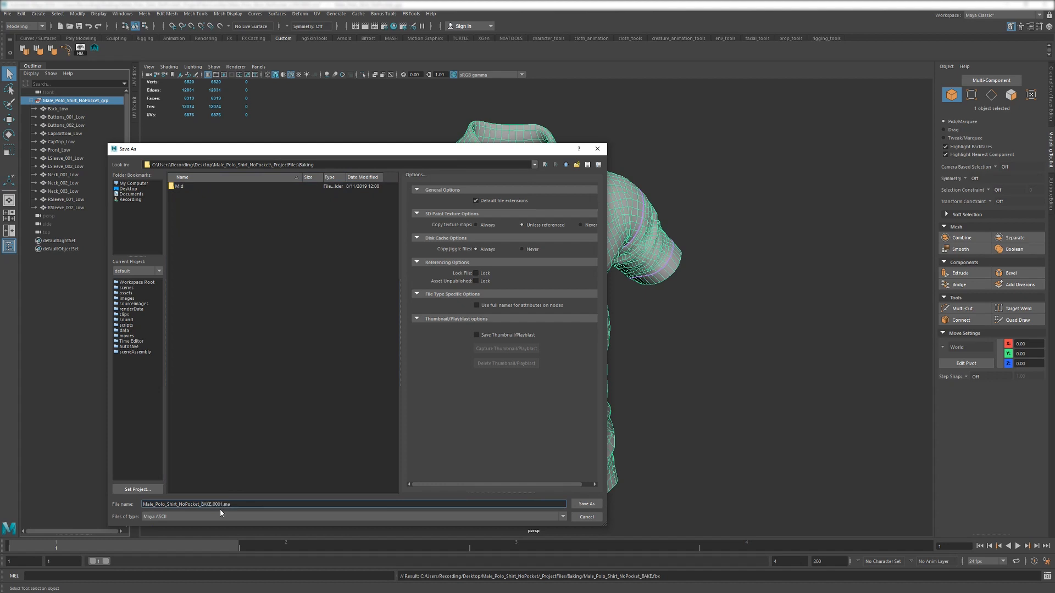
key("Return")
key("w")
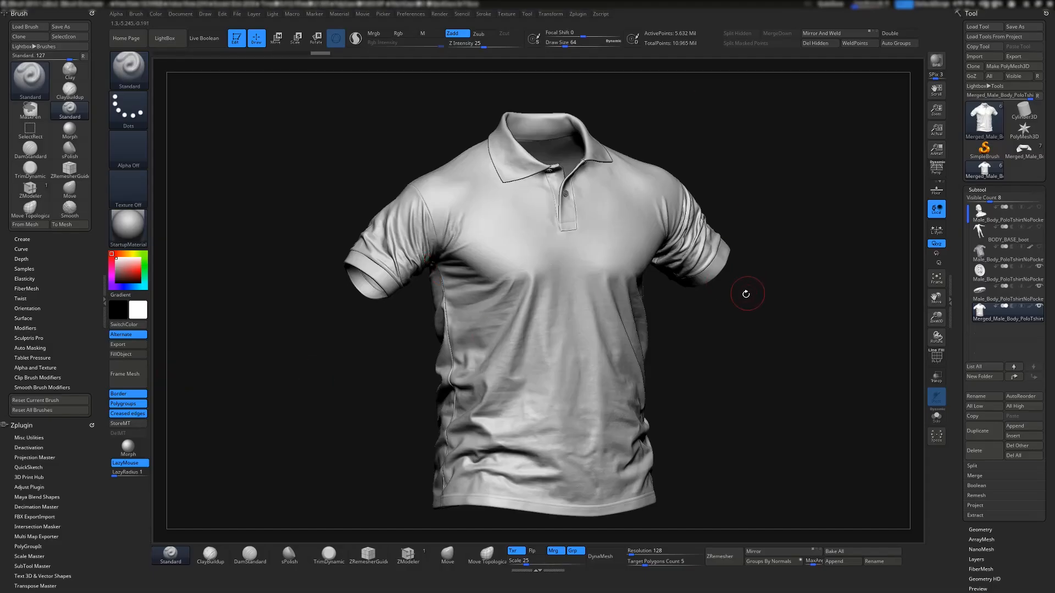
- Switch to ZBrush, expand the subtool list and drop the merged shirt to its lowest subdivision level
right_click_drag(746, 294, 683, 356)
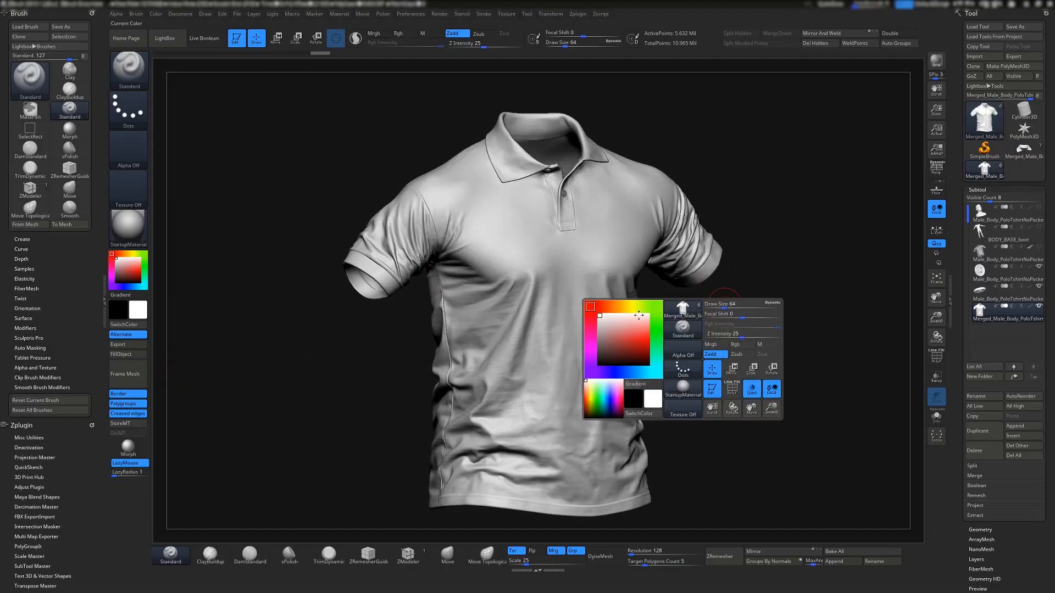
mouse_move(325, 393)
left_mouse_down()
mouse_move(341, 391)
mouse_move(315, 391)
left_mouse_up()
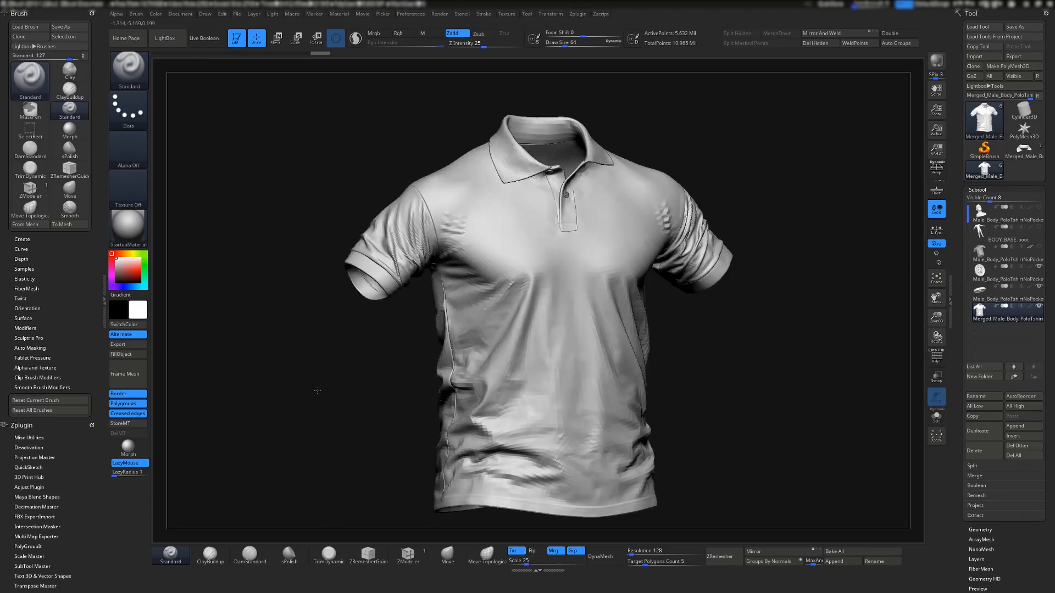
left_click_drag(731, 274, 780, 258)
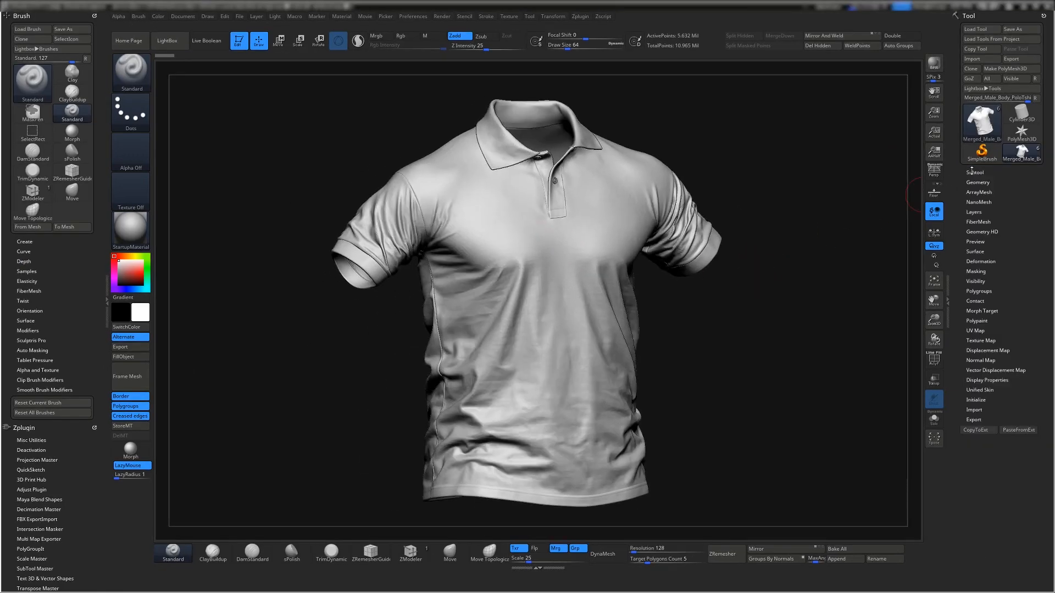
left_click(973, 172)
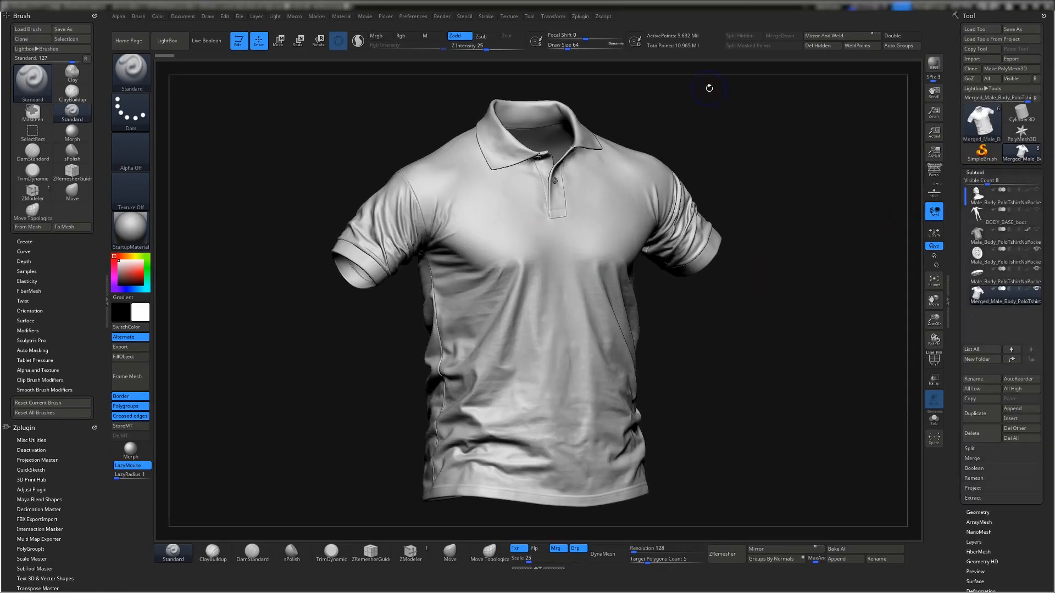
key("shift+d")
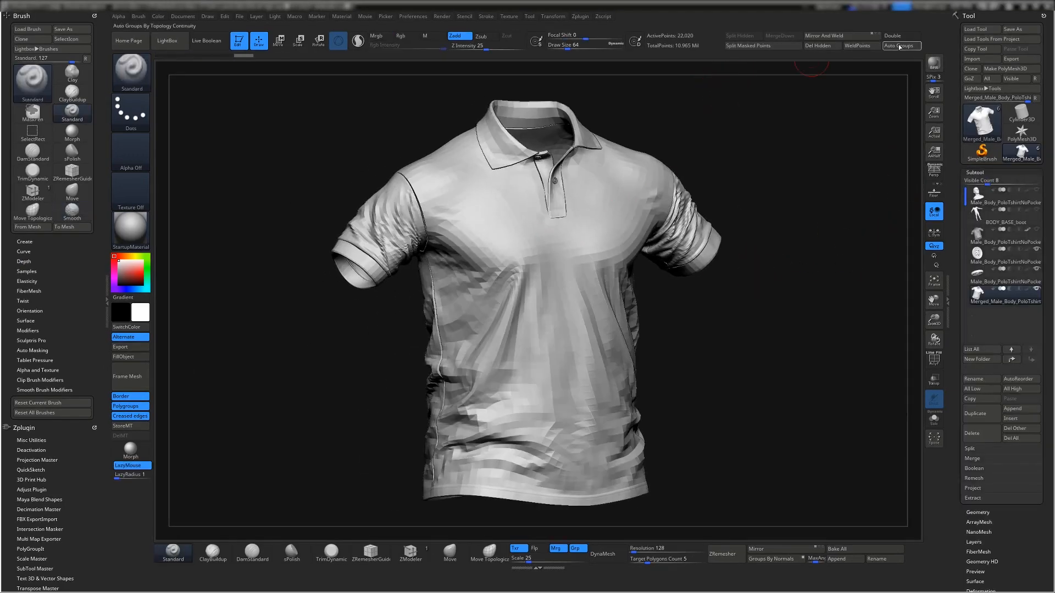
- Open the polygroup options and turn on the polyframe display to show the shirt's polygroups
scroll(976, 371, "down", 5)
left_click(978, 299)
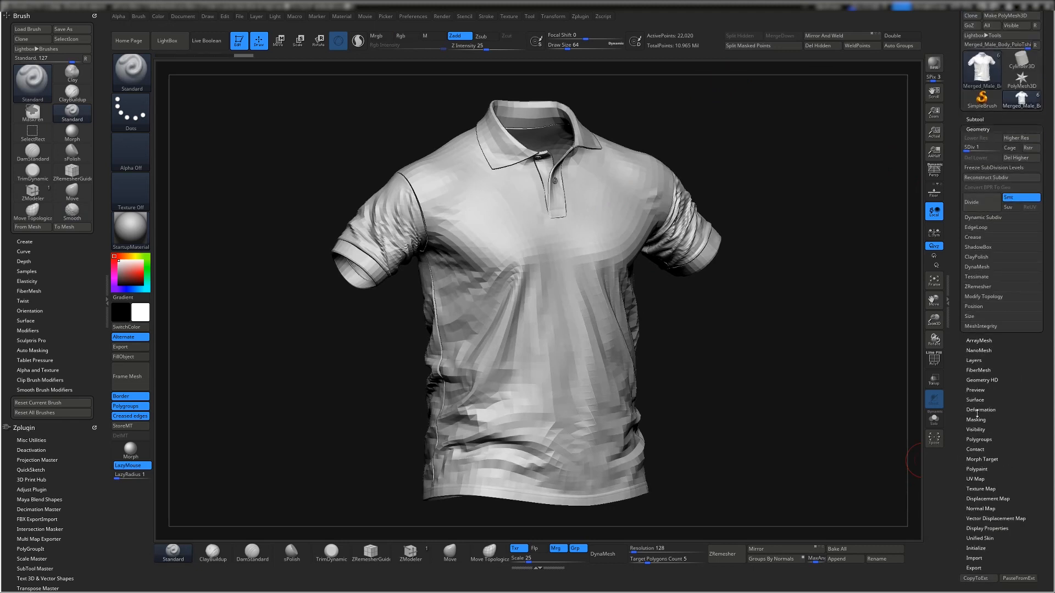
left_click(979, 439)
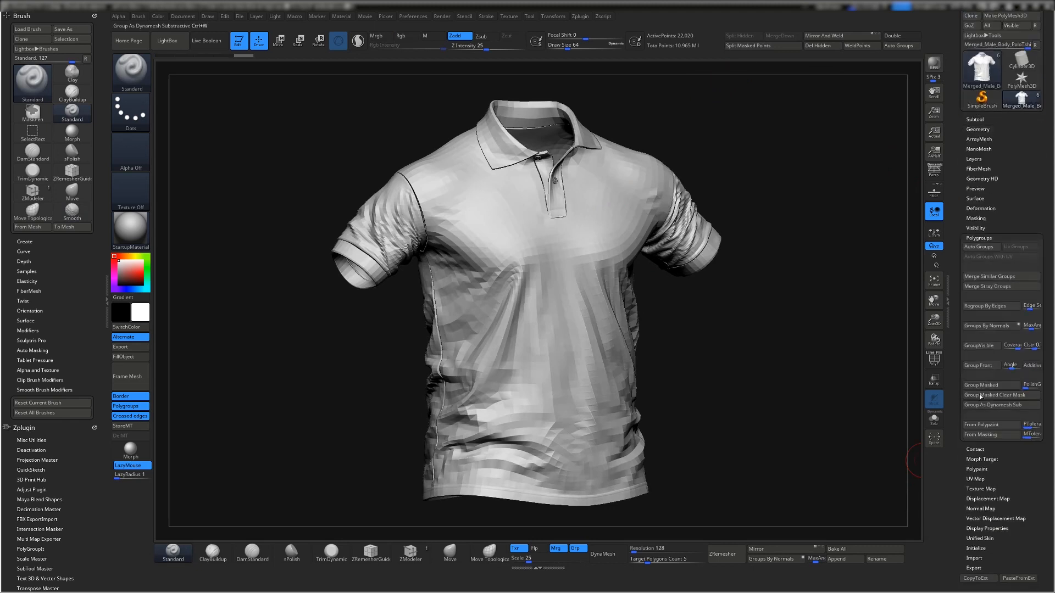
left_click(927, 364)
left_click_drag(650, 319, 393, 170)
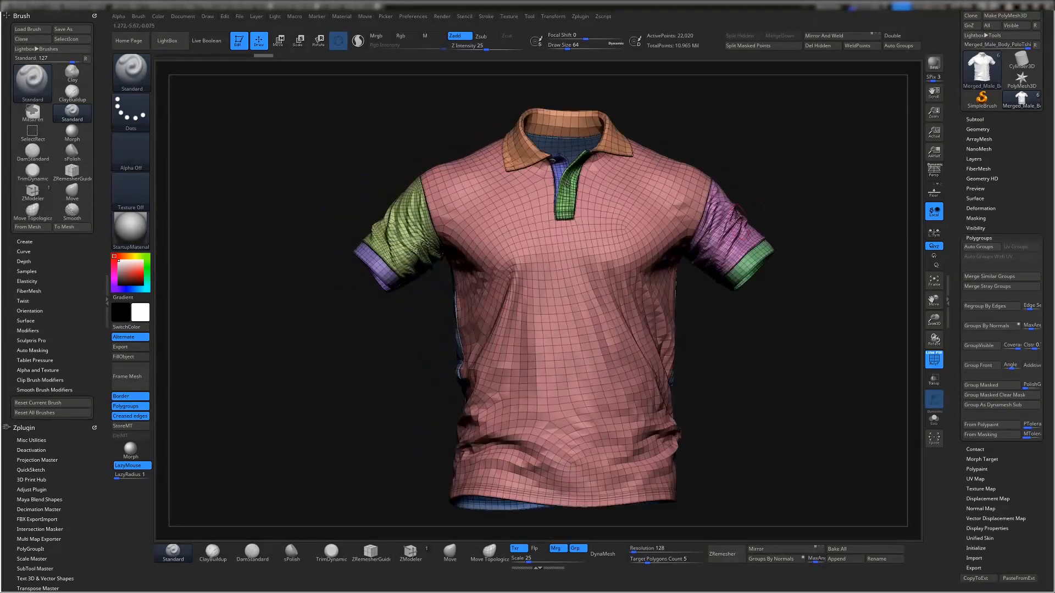
- Split the front body panel and the outer button placket into separate subtools by isolating their polygroups
left_click(570, 361, "ctrl+shift")
left_click_drag(428, 330, 398, 324)
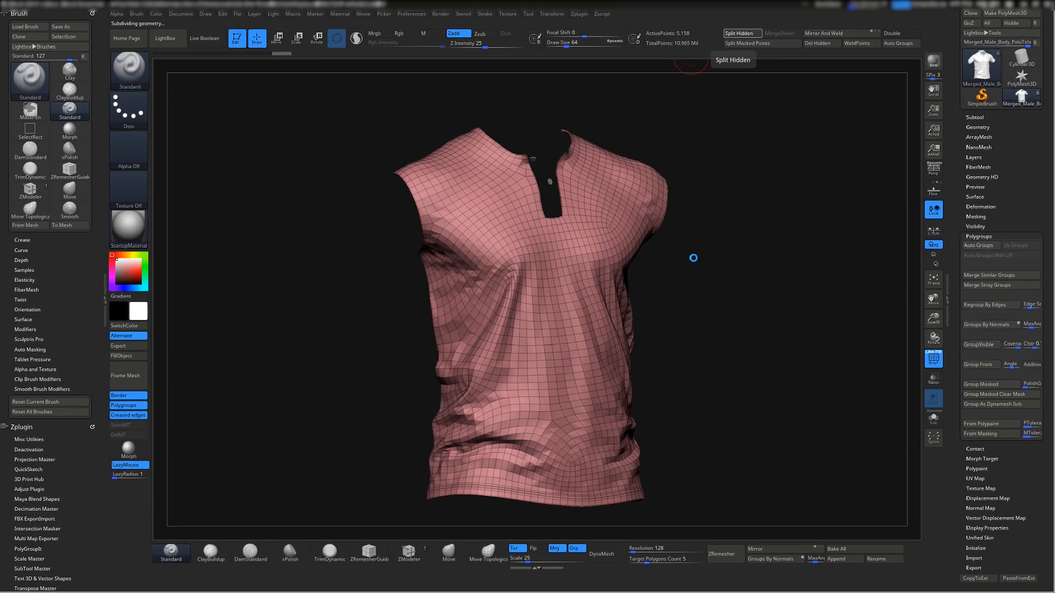
left_click(556, 205, "alt")
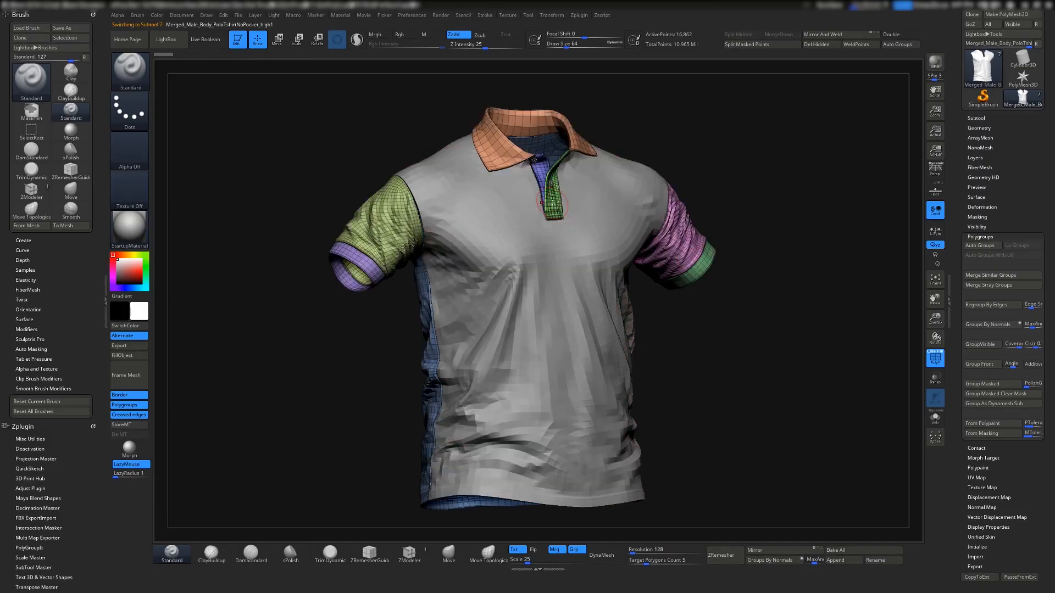
left_click(554, 206, "ctrl+shift")
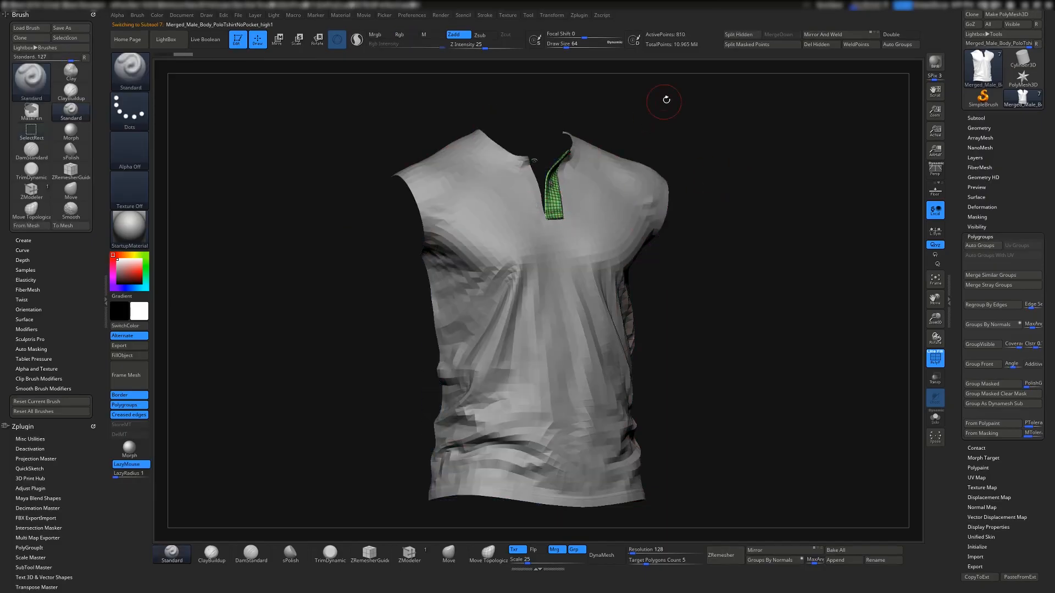
left_click(731, 36)
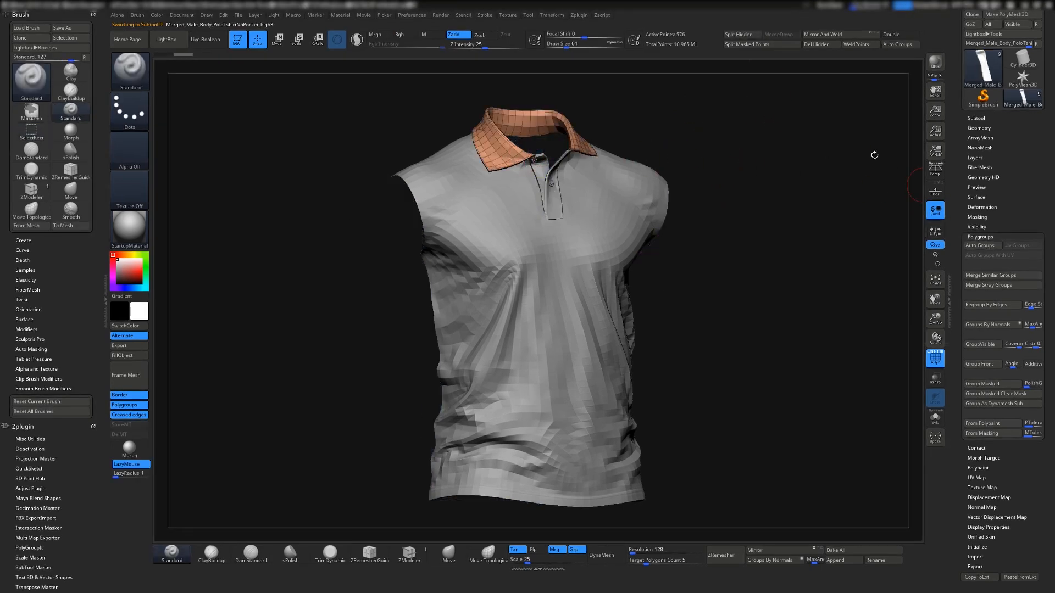
- Split the isolated collar and the back body panel from the rest of the shirt into their own subtools
left_click(738, 34)
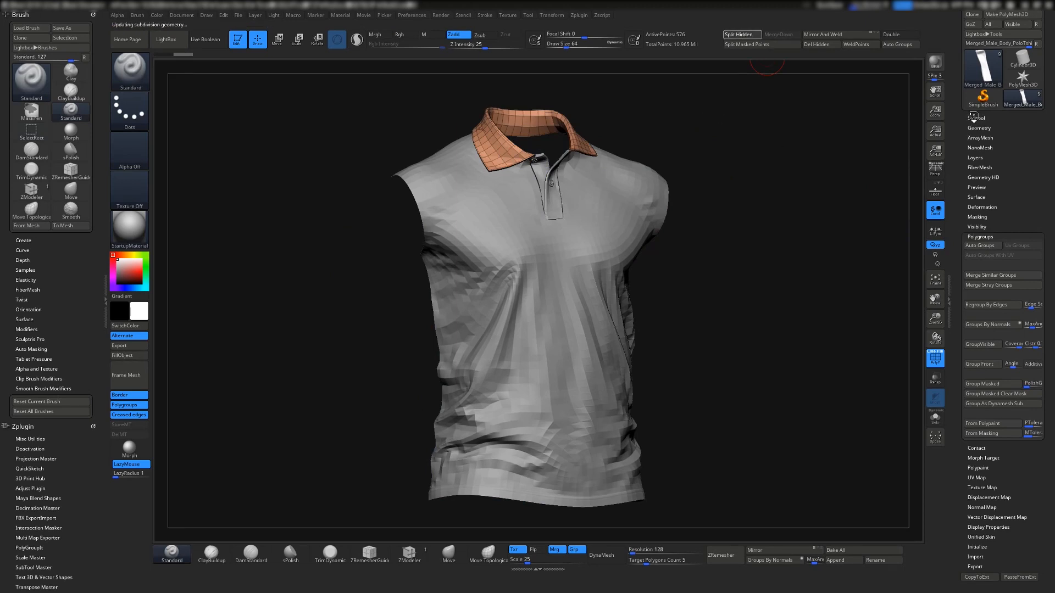
left_click(973, 116)
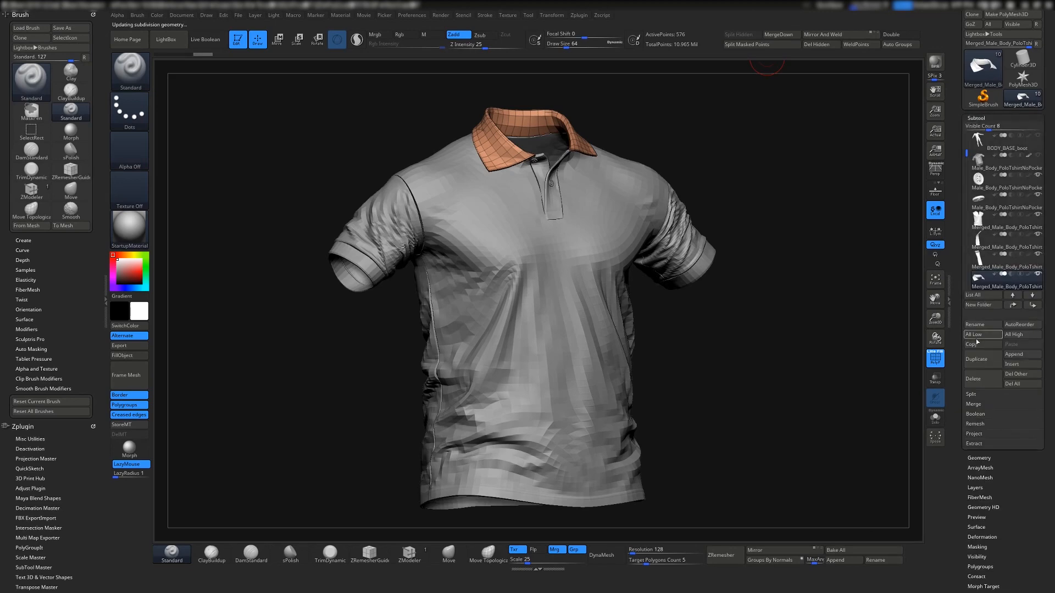
left_click(971, 395)
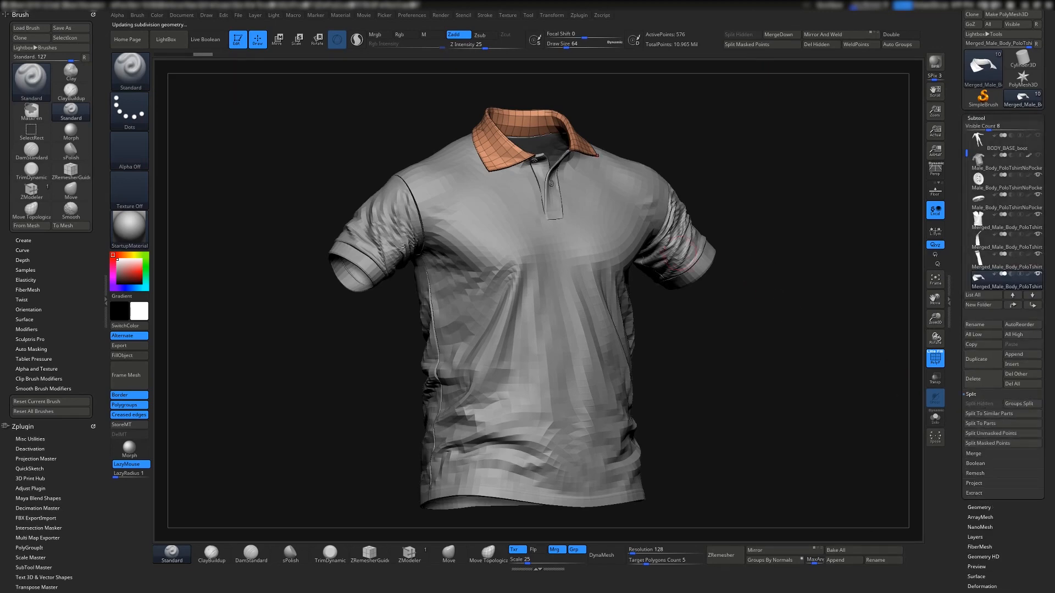
left_click_drag(402, 323, 668, 329)
left_click(412, 235, "ctrl+shift")
left_click(758, 35)
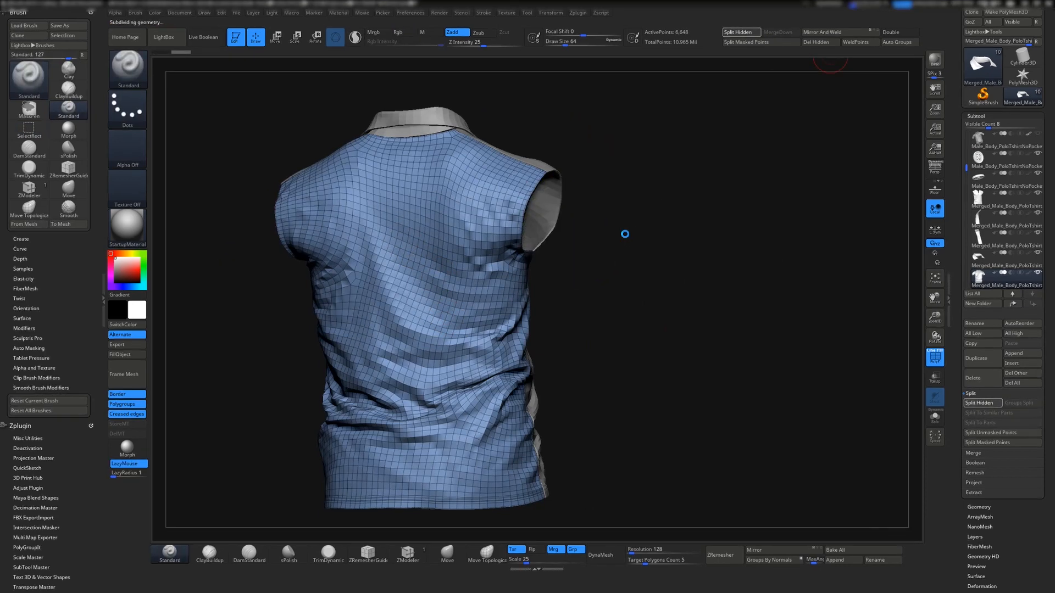
- Select the remaining sleeve subtool, hide the cuff polygroups and split the two sleeves from the cuffs
left_click_drag(652, 250, 495, 231)
left_click(494, 232, "alt")
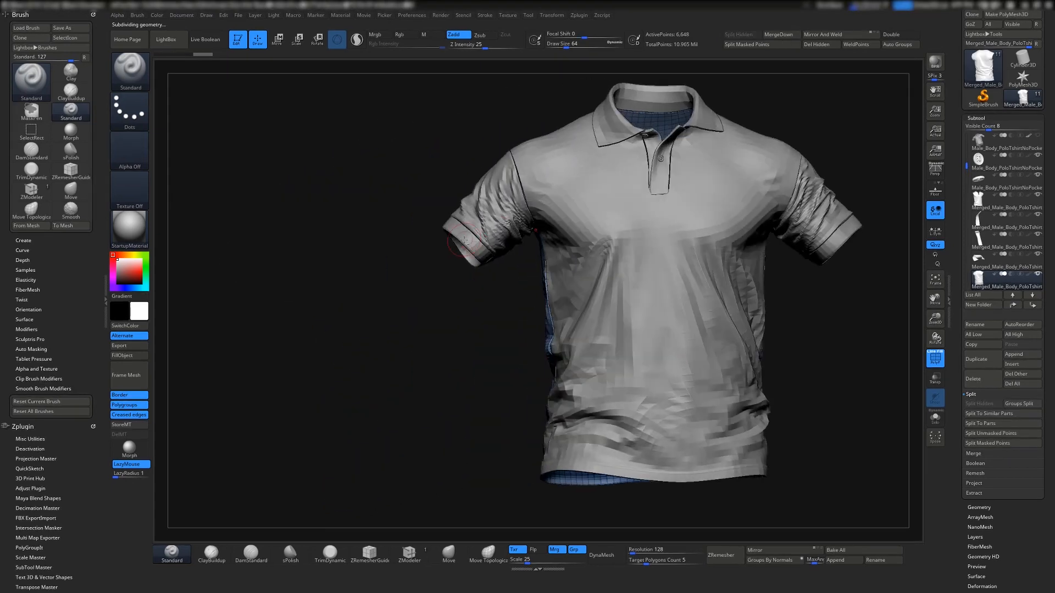
left_click(821, 247, "ctrl+alt+shift")
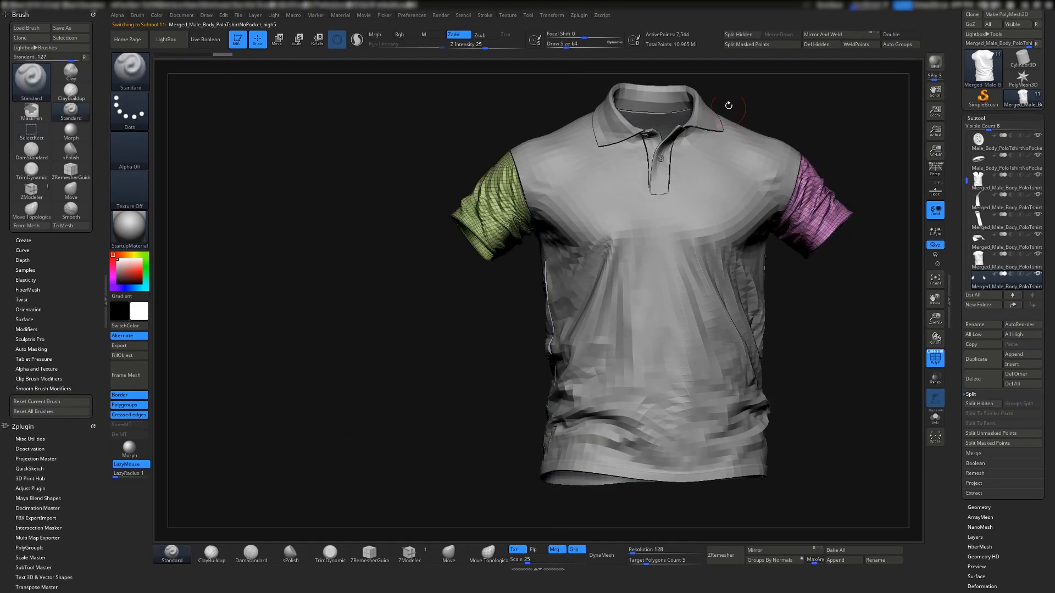
left_click(744, 34)
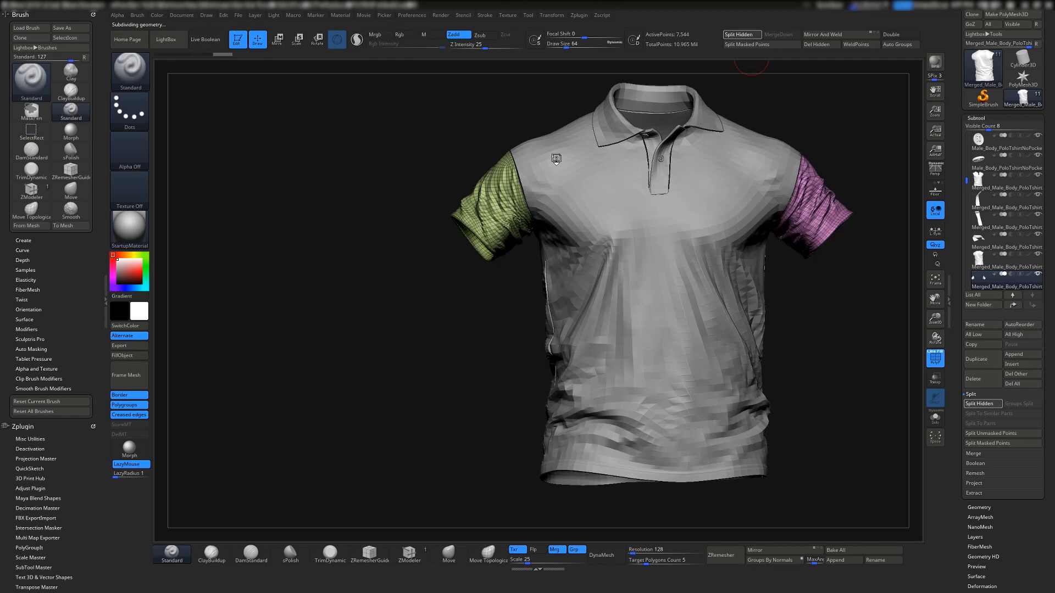
- Select the outer placket's button subtool and merge it down with the collar button's subtool
right_click_drag(572, 148, 476, 226, "ctrl")
left_click(466, 184, "alt")
left_click(525, 233, "alt")
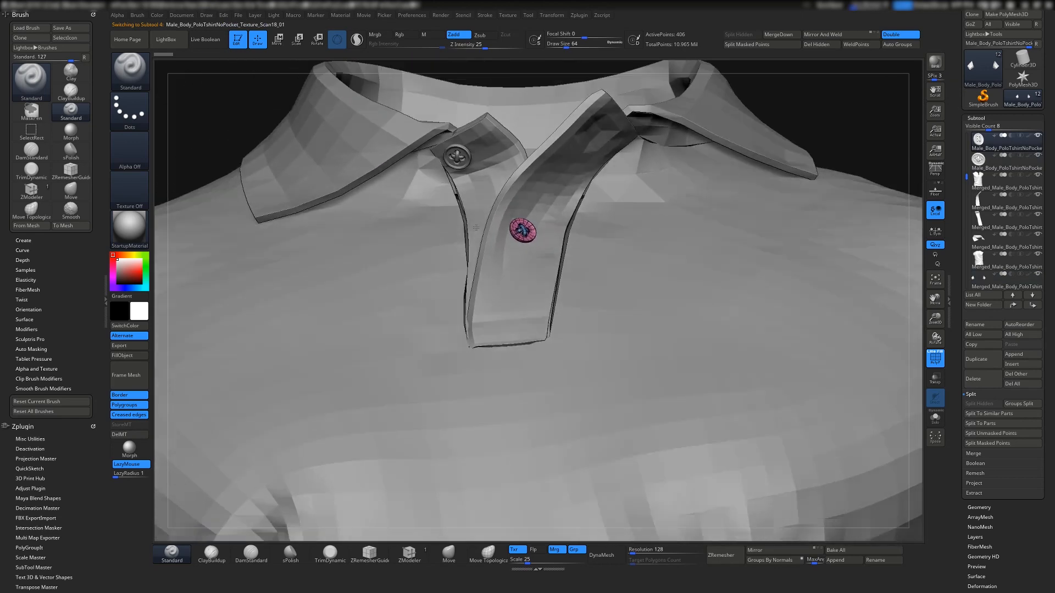
left_click(458, 159, "alt")
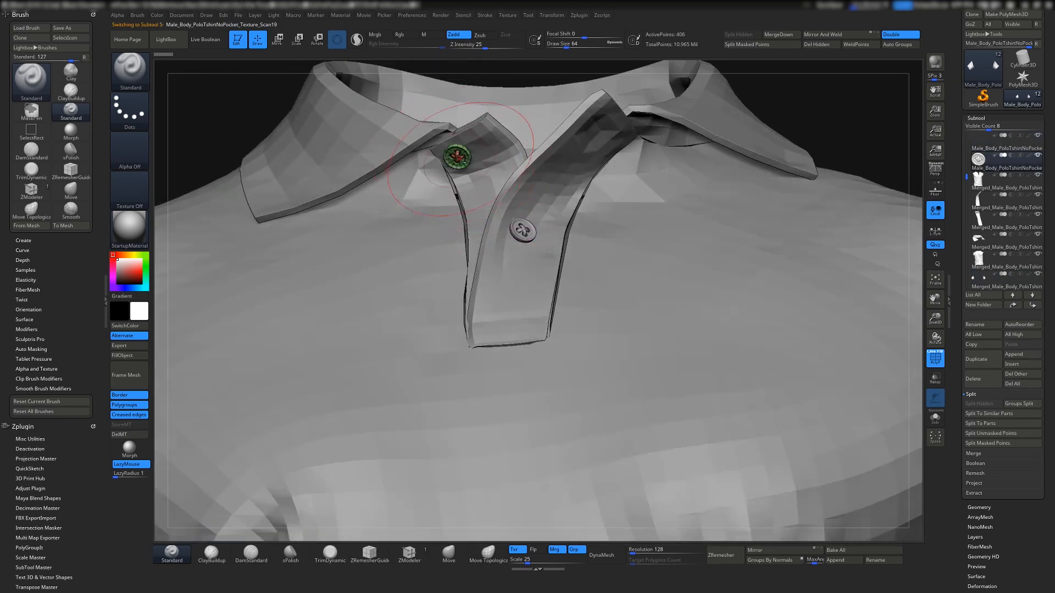
right_click_drag(454, 158, 609, 158, "ctrl")
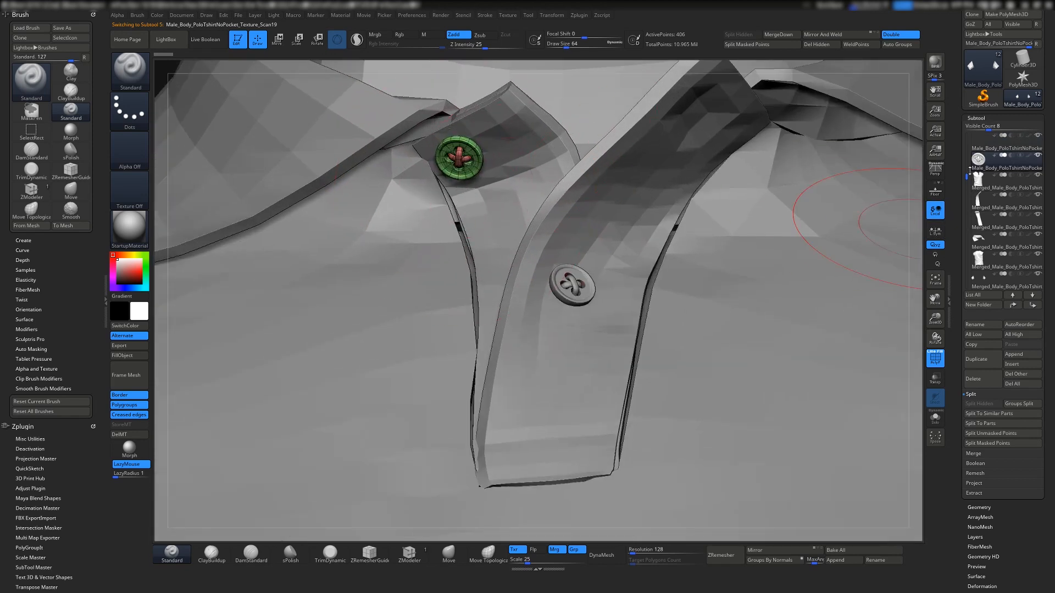
left_click_drag(965, 176, 964, 155)
left_click(573, 286, "alt")
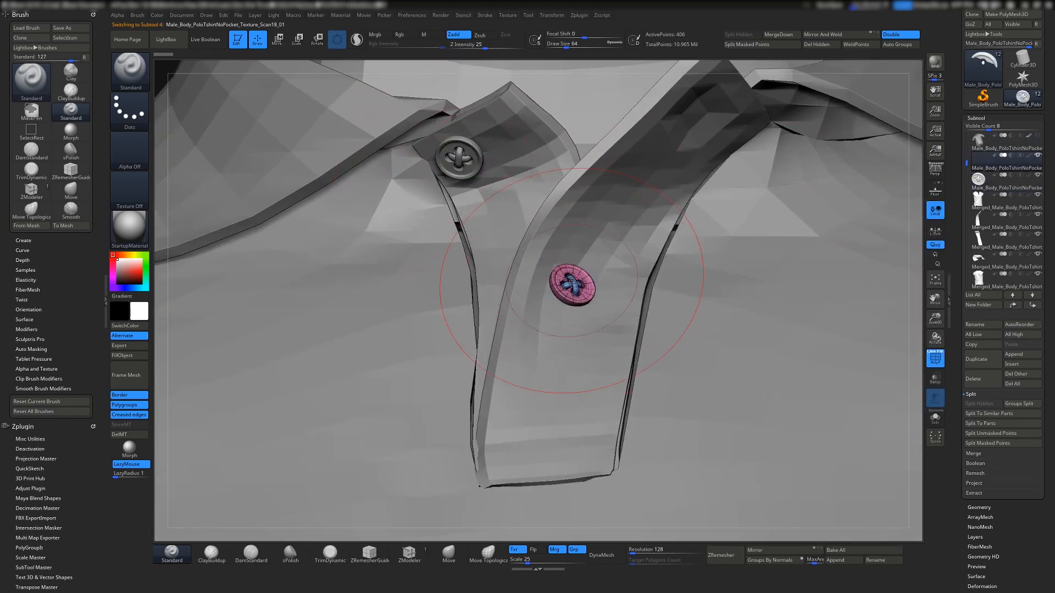
left_click(973, 453)
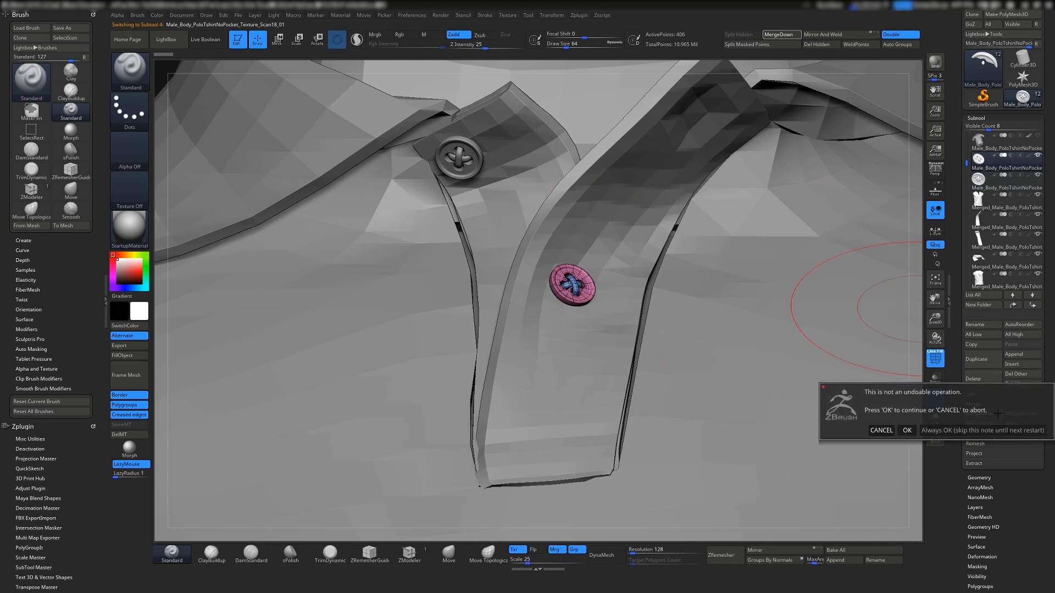
- Hide the disc polygroups of the merged button subtool and split the discs and their thread stitching into separate subtools
left_click(574, 273, "ctrl+shift")
left_click(574, 273, "ctrl+shift")
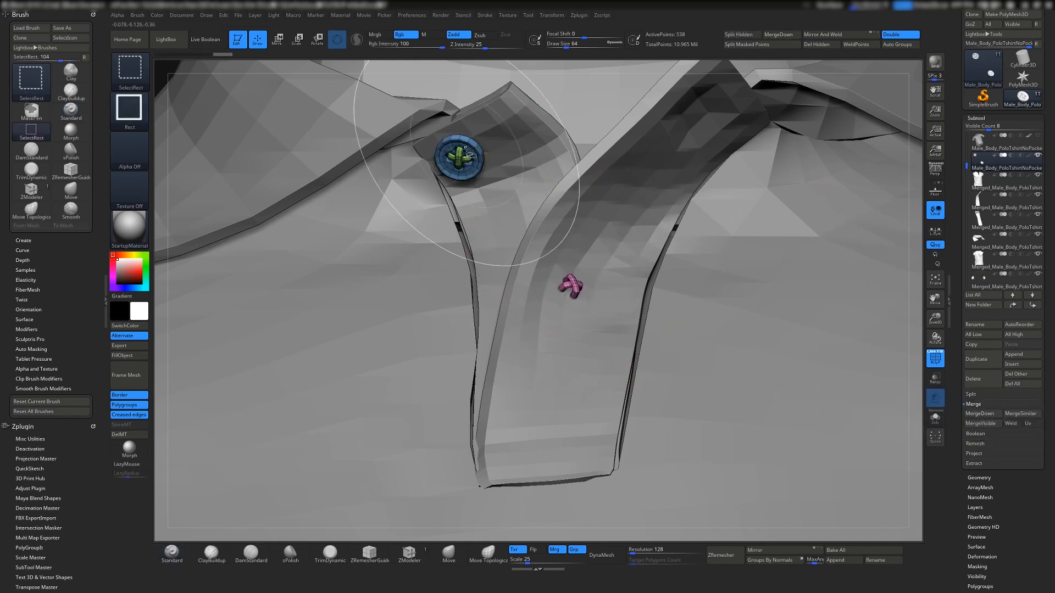
left_click(474, 163, "ctrl+shift")
left_click(970, 394)
left_click(979, 404)
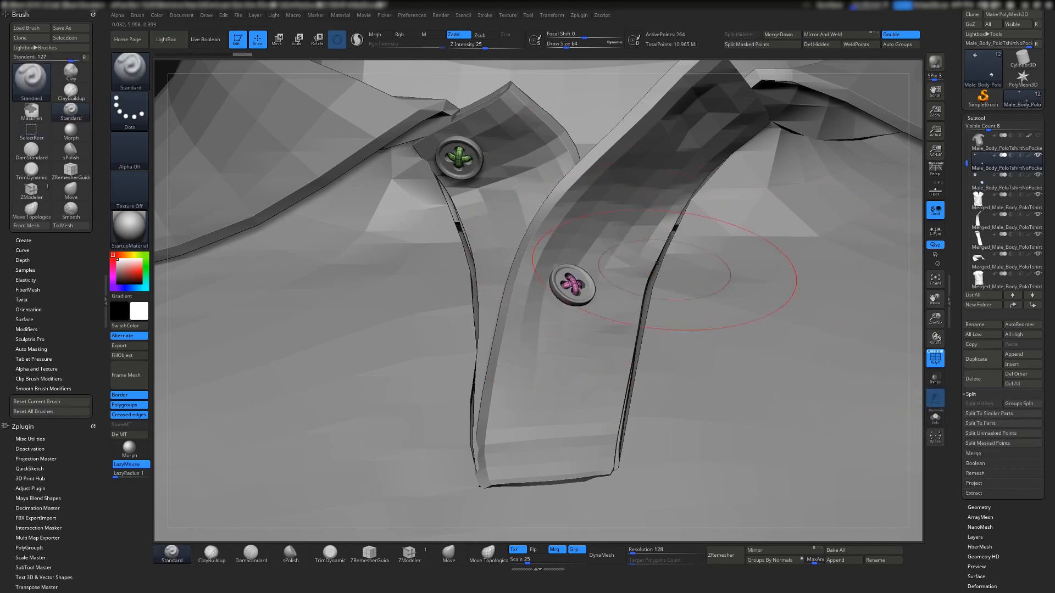
- Save the tool as Male_Polo_Shirt_NoPocket_BAKE in the project's HighRes folder
right_click_drag(586, 266, 527, 205, "ctrl")
left_click_drag(1047, 44, 1047, 99)
left_click(1021, 27)
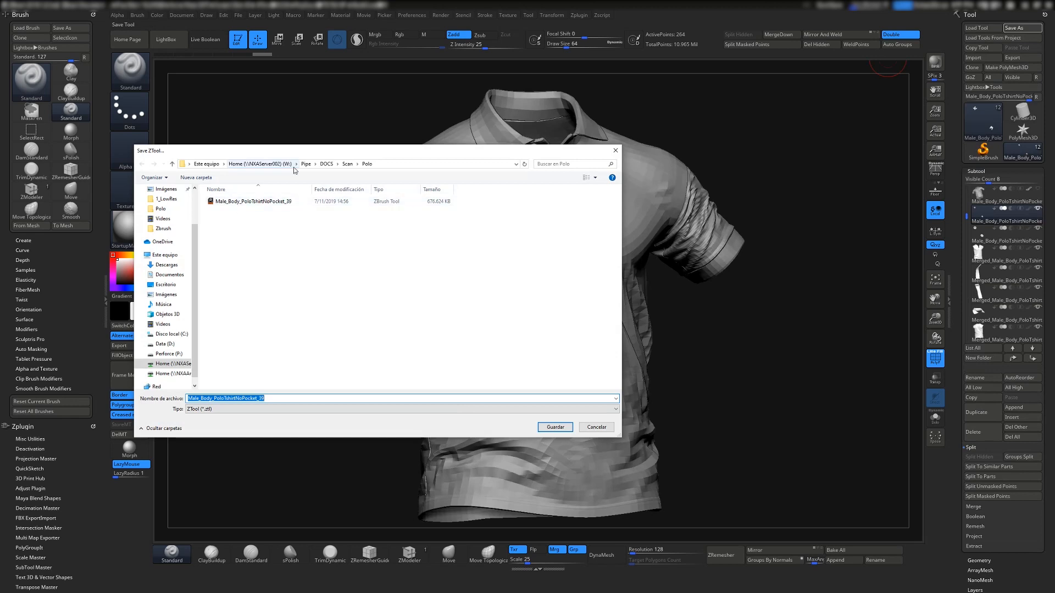
left_click(165, 285)
double_click(241, 202)
double_click(242, 202)
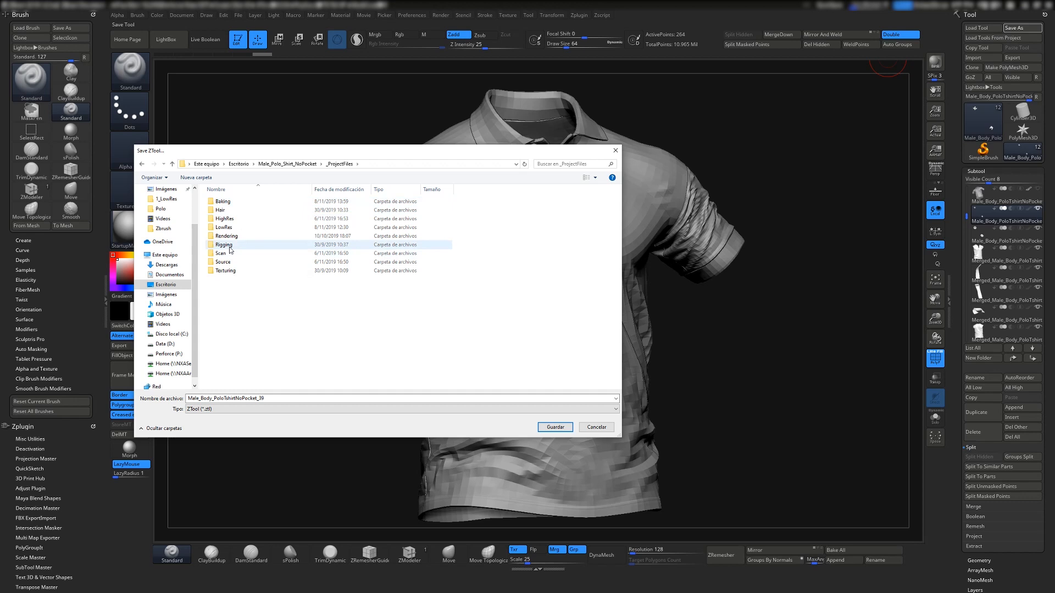
double_click(233, 218)
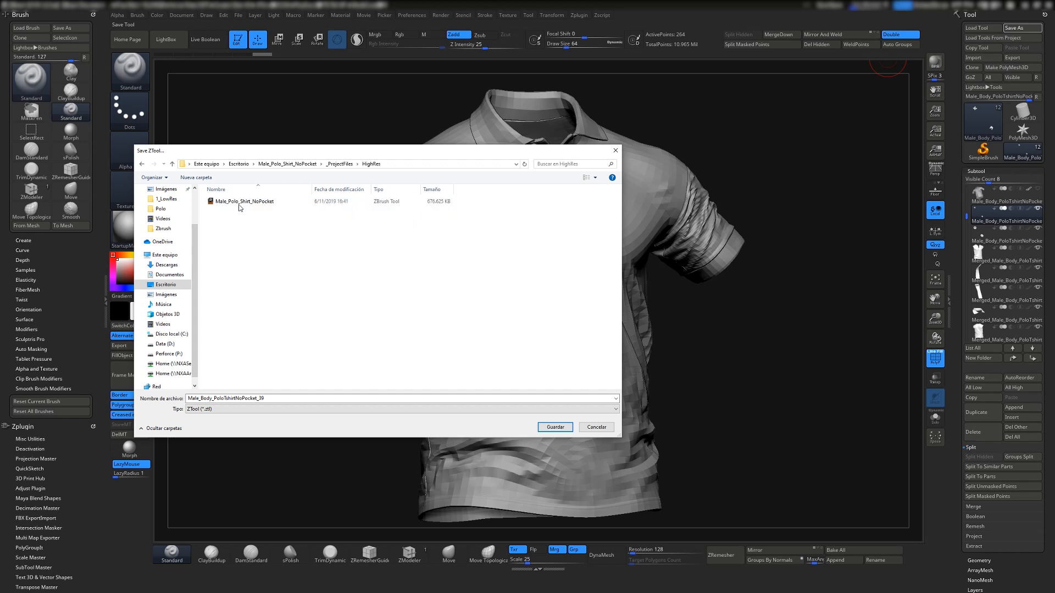
left_click(240, 208)
key("End")
type("_B")
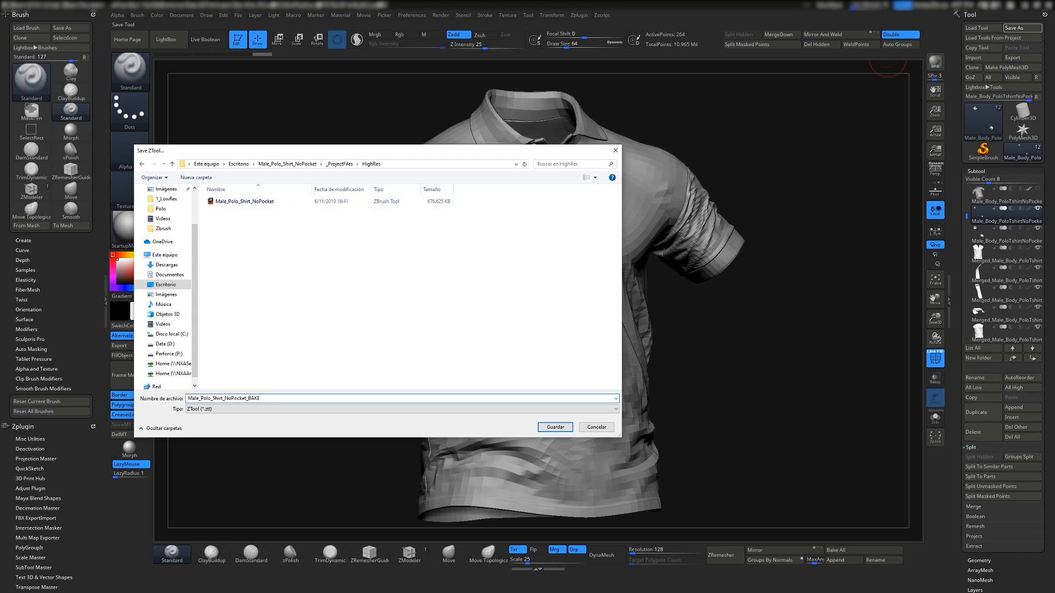
key("Return")
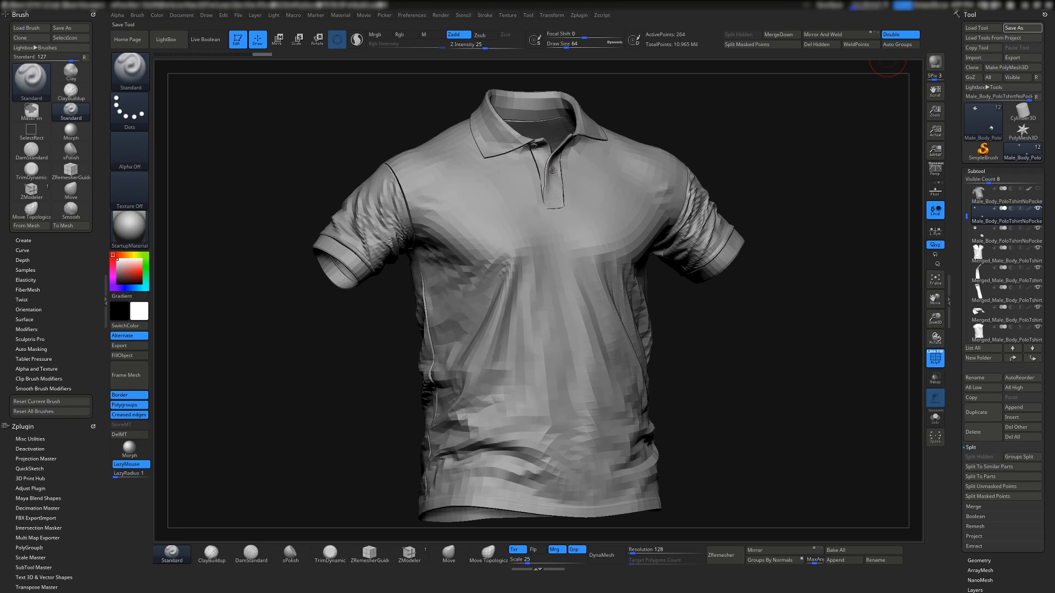
- Switch all subtools to their highest subdivision level and select the front body panel
mouse_move(885, 281)
left_mouse_down()
mouse_move(956, 278)
mouse_move(892, 276)
left_mouse_up()
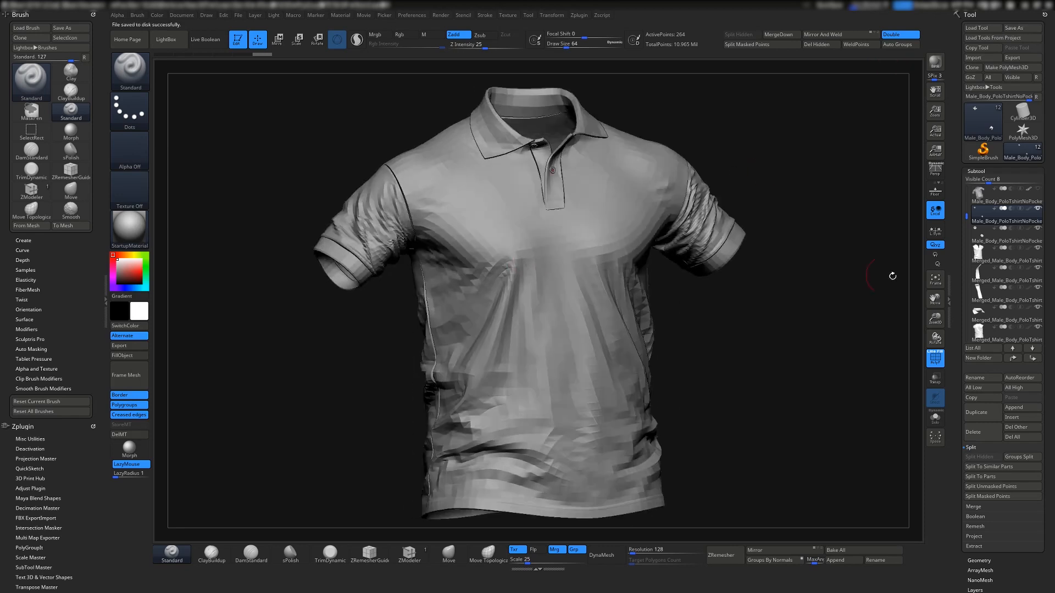
left_click(1017, 388)
left_click(501, 257, "alt")
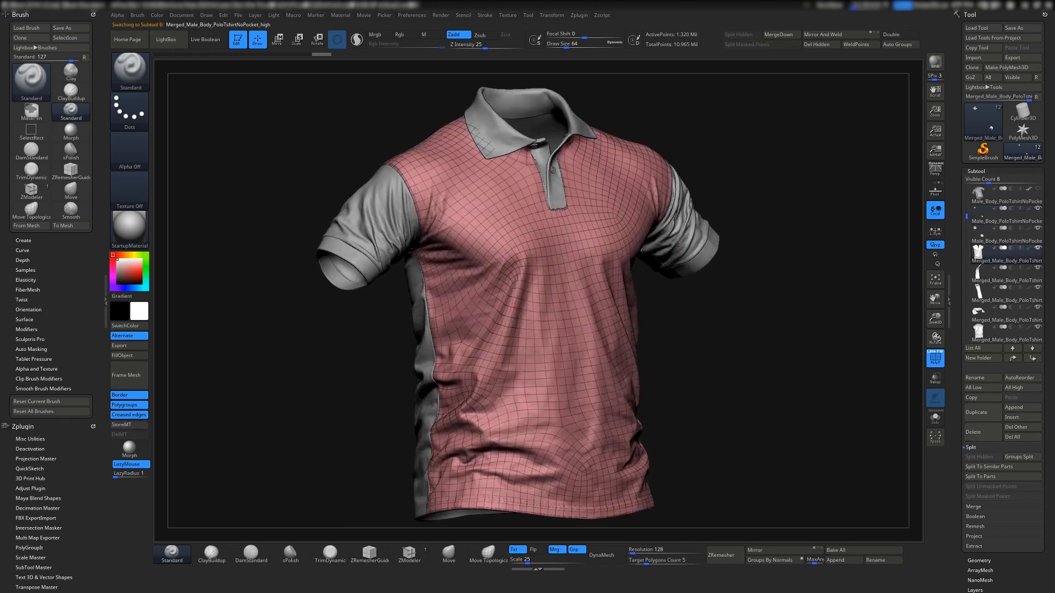
- Arrange Maya and ZBrush side by side, collapse the sculpt window's brush tray and frame the shirt
left_click(1025, 5)
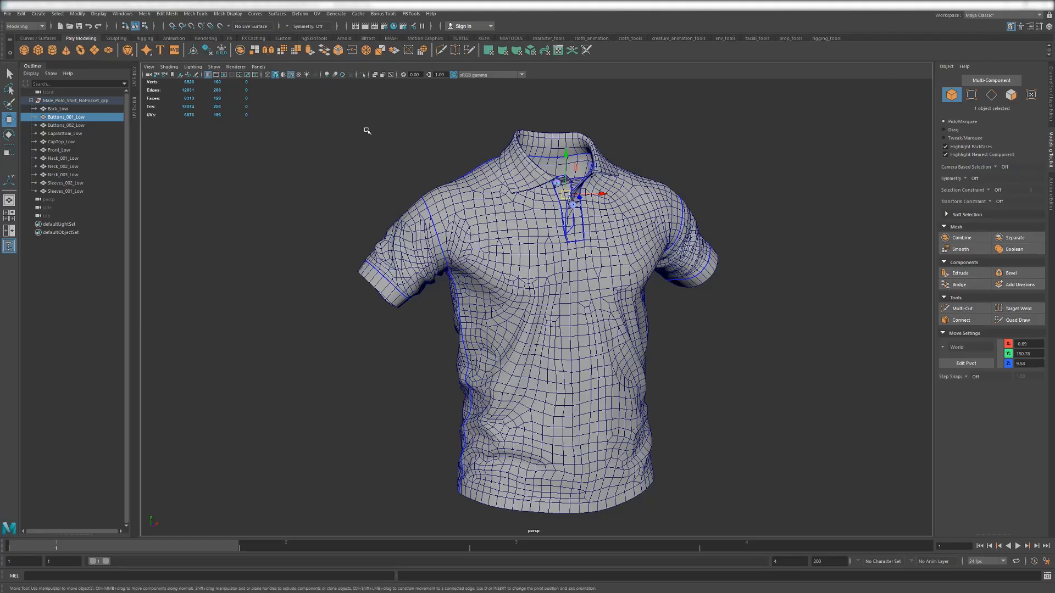
double_click(439, 6)
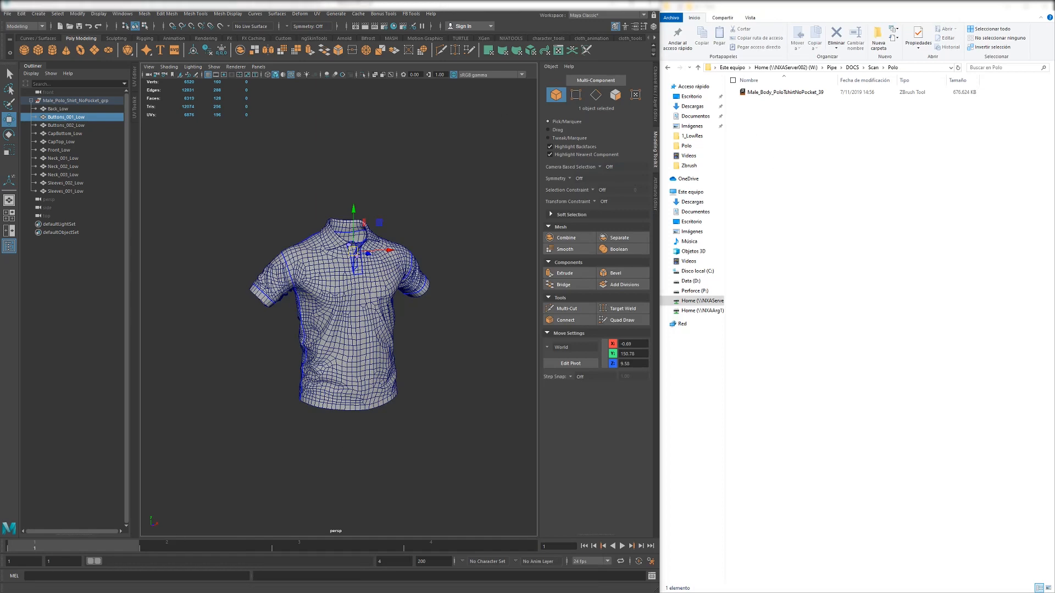
key("alt+Tab")
left_click_drag(841, 77, 809, 3)
left_click_drag(1021, 327, 1053, 592)
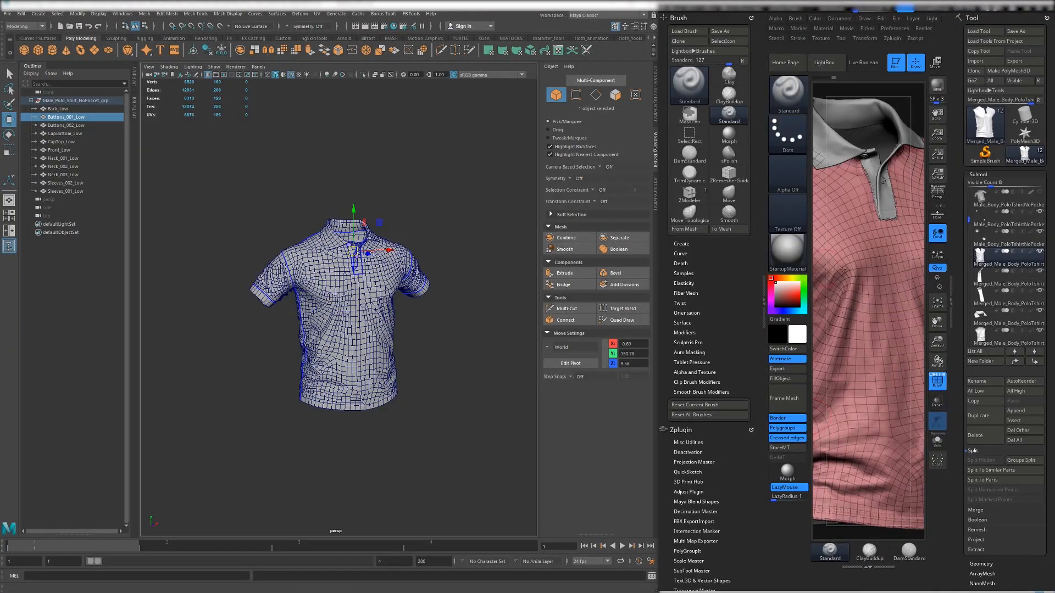
right_click_drag(853, 250, 842, 239, "ctrl")
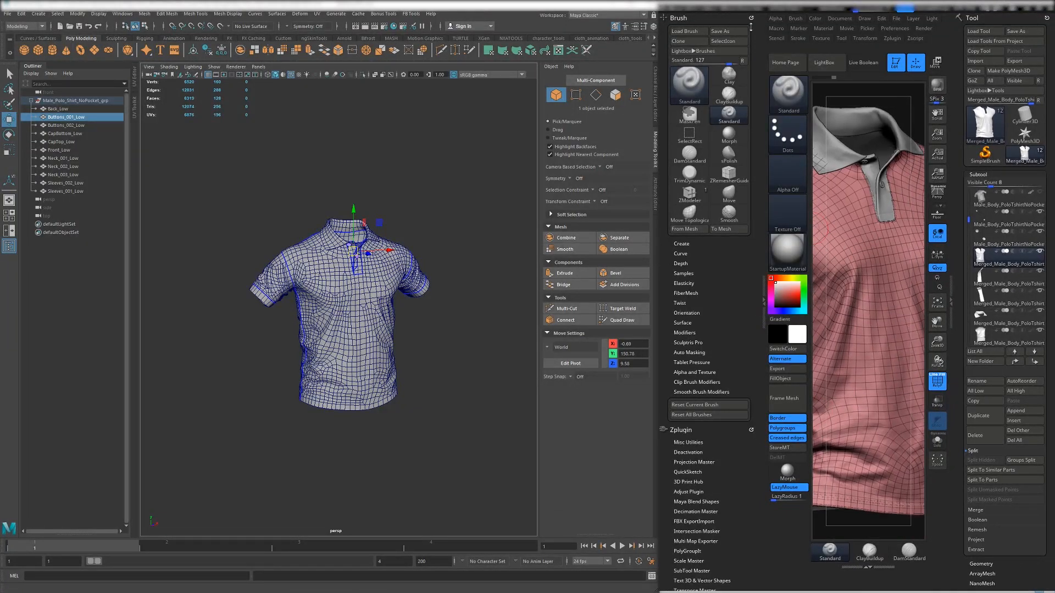
left_click(764, 301)
right_click_drag(778, 274, 766, 259, "ctrl")
right_click_drag(766, 259, 792, 268, "alt")
- Copy the name of the low-poly back panel and rename the matching sculpt subtool Back_High
right_click_drag(366, 263, 412, 277, "alt")
left_click(351, 308)
left_click_drag(352, 308, 330, 291, "alt")
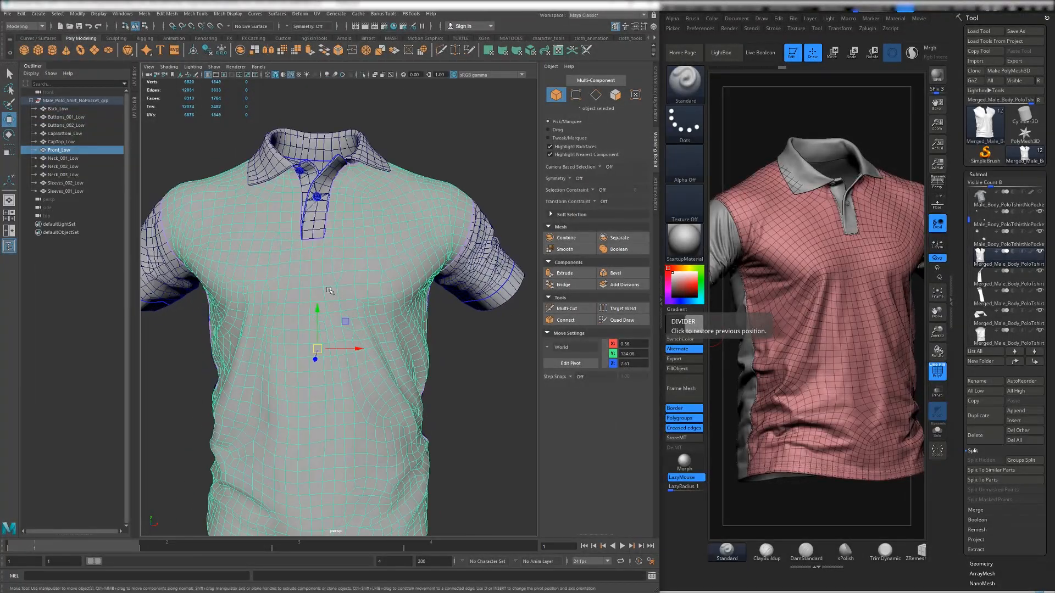
double_click(60, 150)
left_click(57, 109)
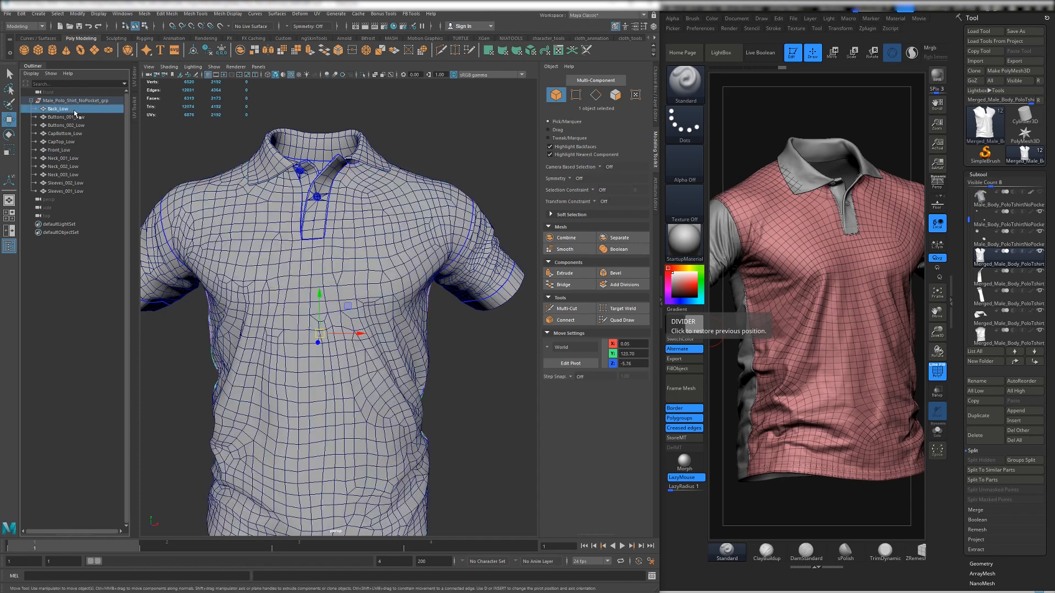
double_click(66, 109)
key("ctrl+c")
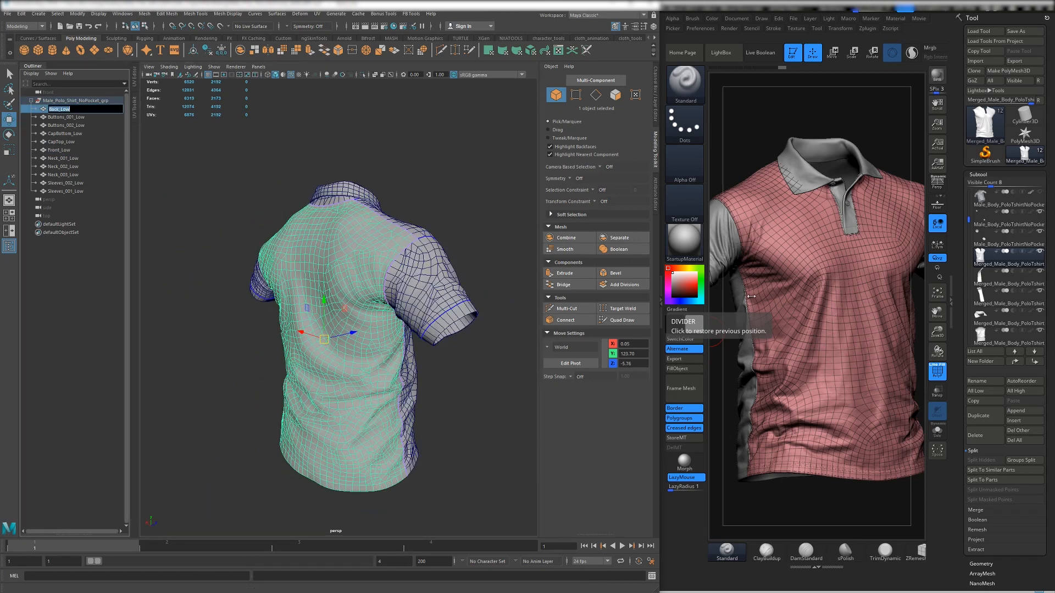
left_click(980, 336)
left_click(971, 381)
key("ctrl+v")
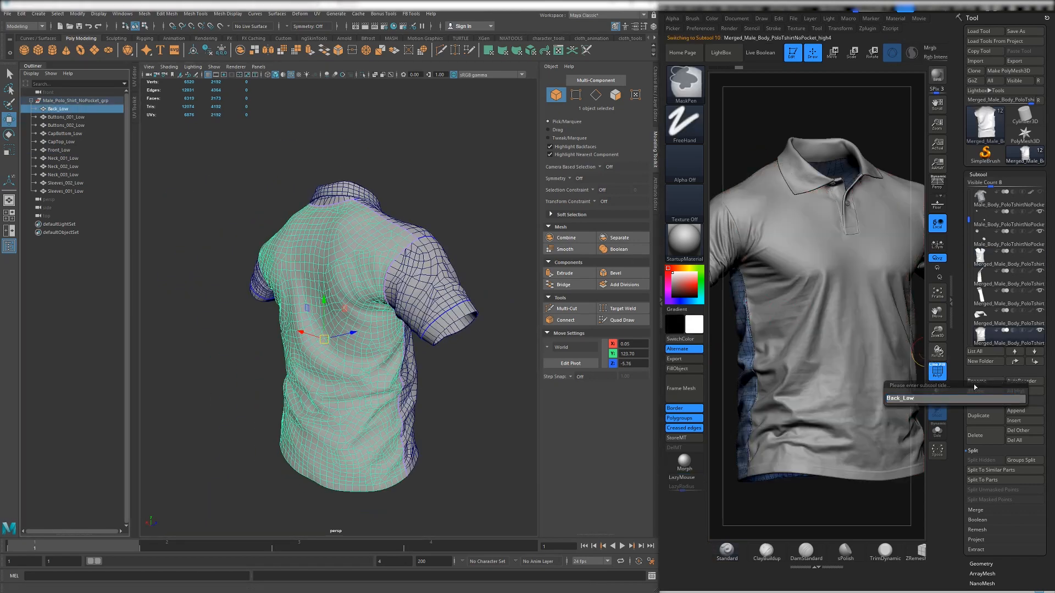
type("High")
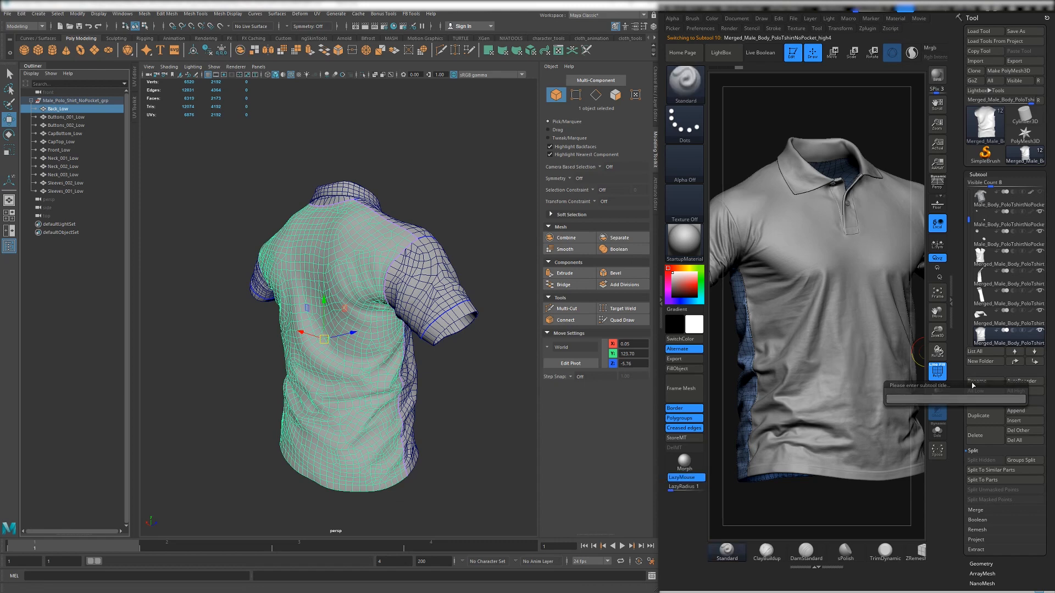
key("Return")
- Copy the low-poly front panel's name and rename the front body subtool Front_High
left_click(70, 117)
left_click_drag(418, 241, 297, 248, "alt")
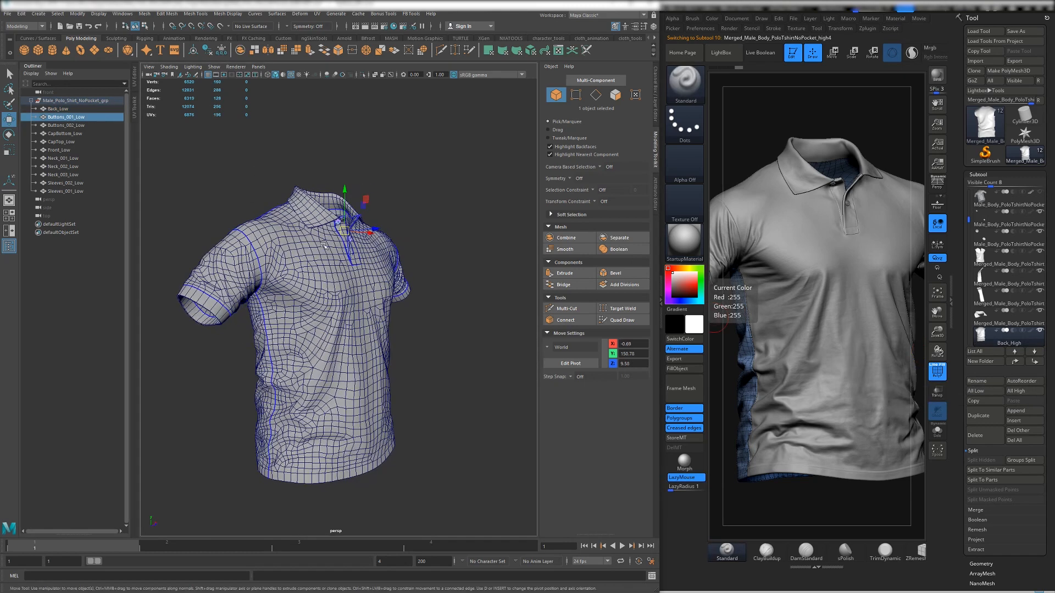
left_click(300, 247)
double_click(67, 150)
key("ctrl+c")
left_click(792, 245)
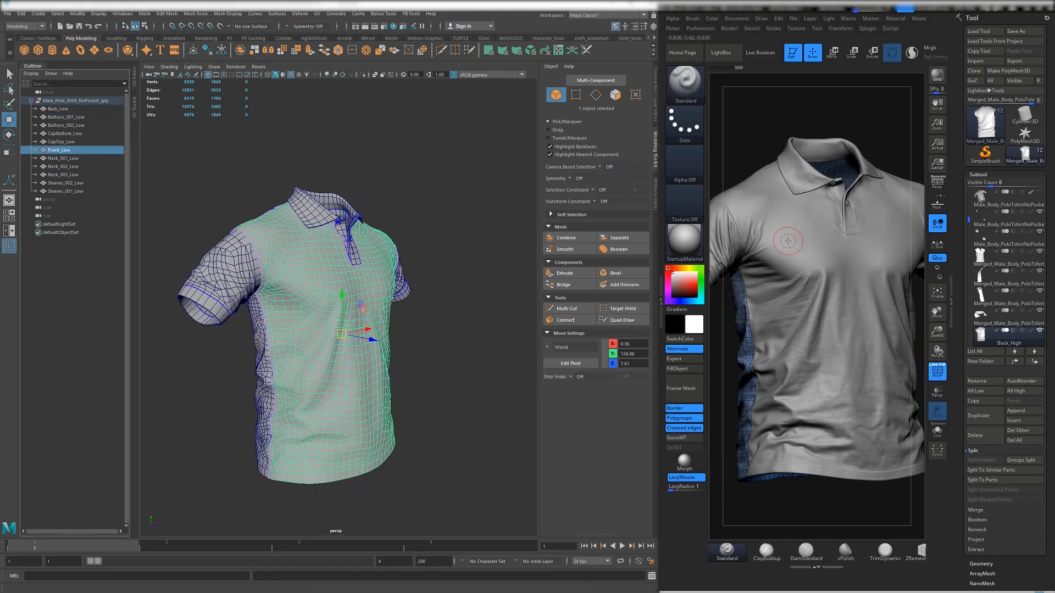
left_click(801, 251, "alt")
left_click(984, 381)
key("ctrl+v")
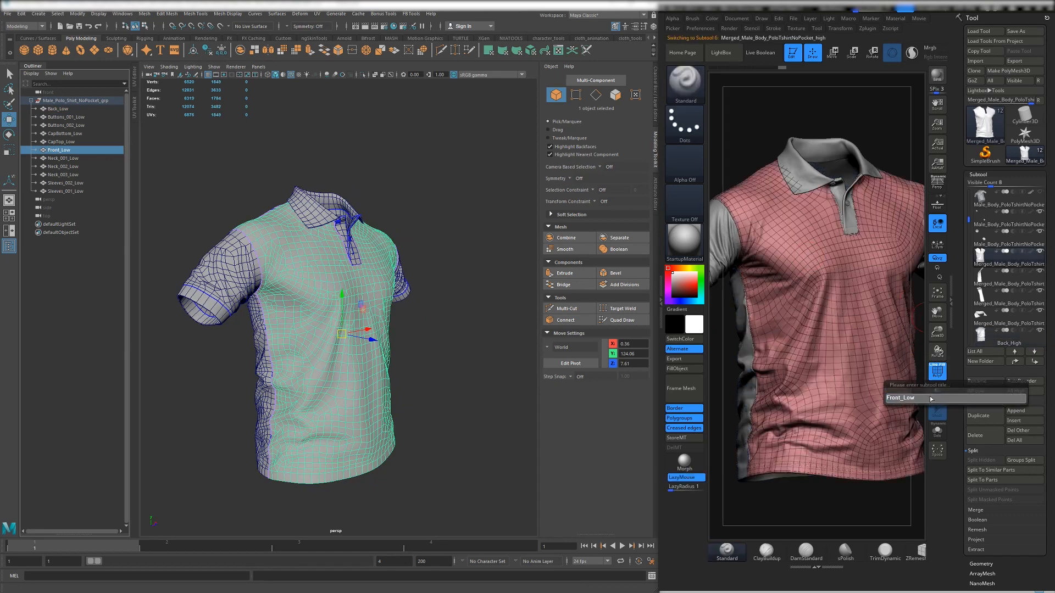
type("High")
key("Return")
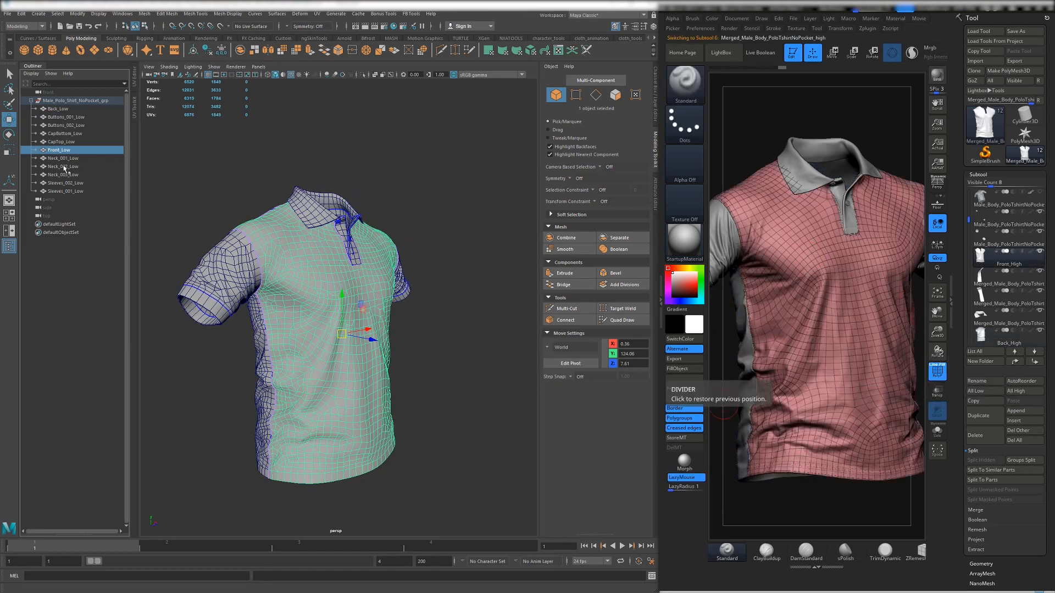
- Identify the collar in the low-poly model and rename the collar subtool Neck_003_High
left_click(304, 201)
double_click(97, 174)
left_click(791, 149, "alt")
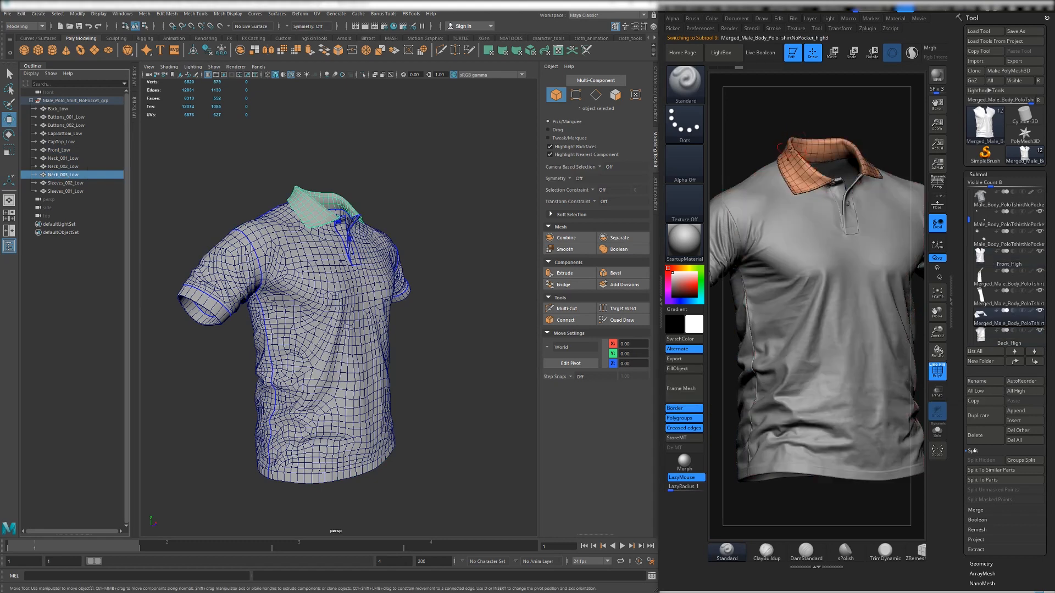
left_click(978, 382)
type("Neck_003_")
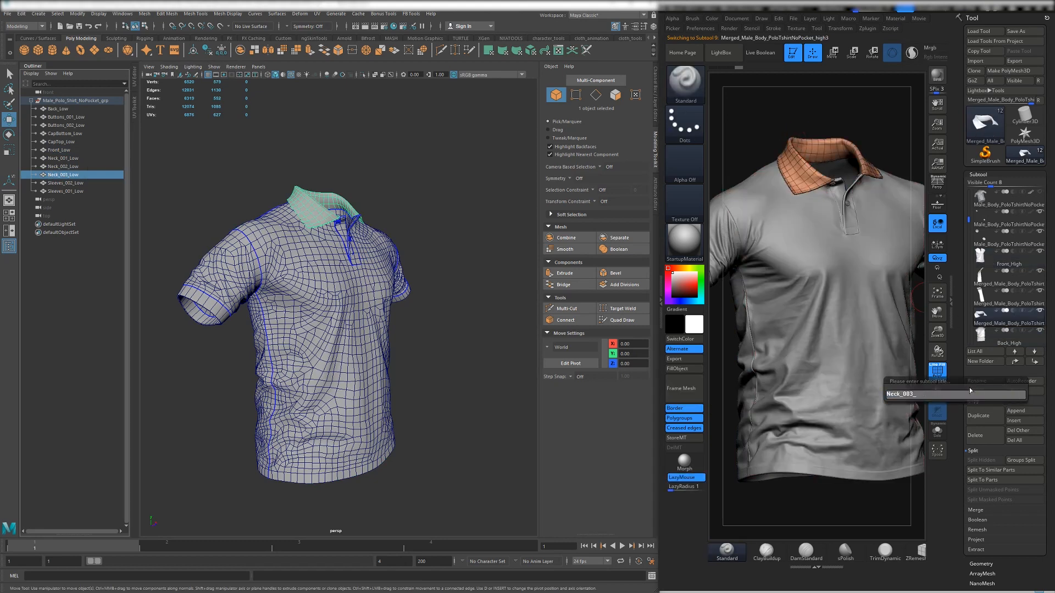
type("High")
key("Return")
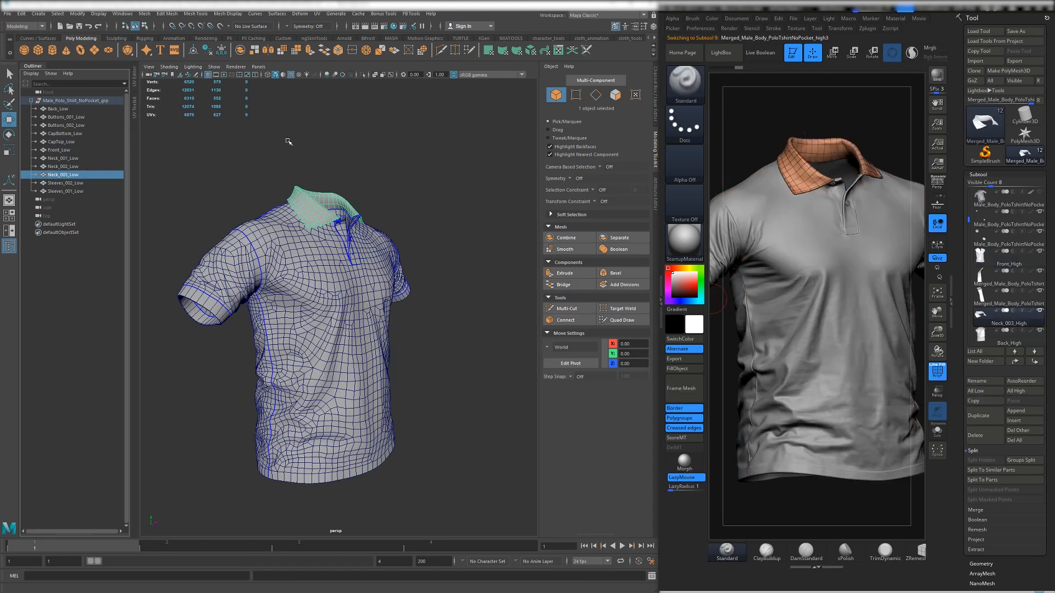
- Copy the name of the low-poly button discs and rename the matching button disc subtool Buttons_001_High
left_click(70, 119)
key("f")
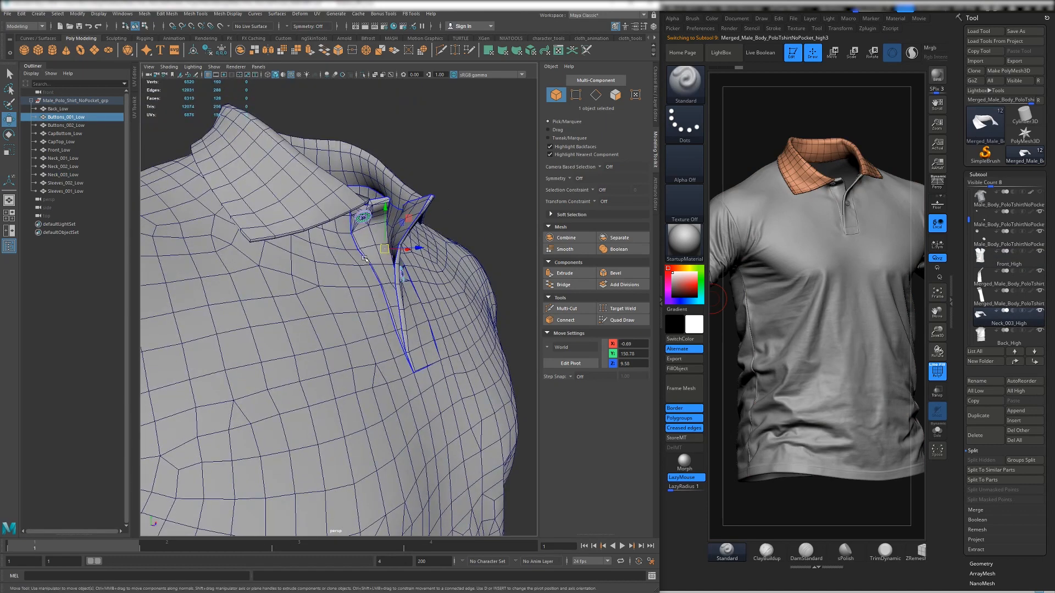
double_click(85, 117)
key("ctrl+c")
right_click_drag(819, 169, 832, 272)
left_click(840, 243, "alt")
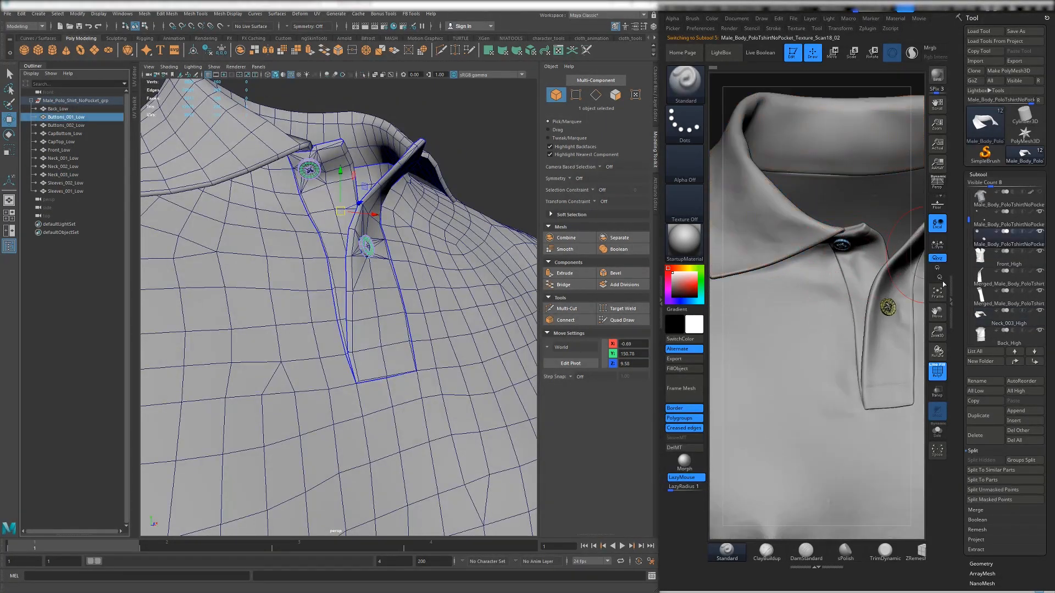
left_click(982, 383)
key("ctrl+v")
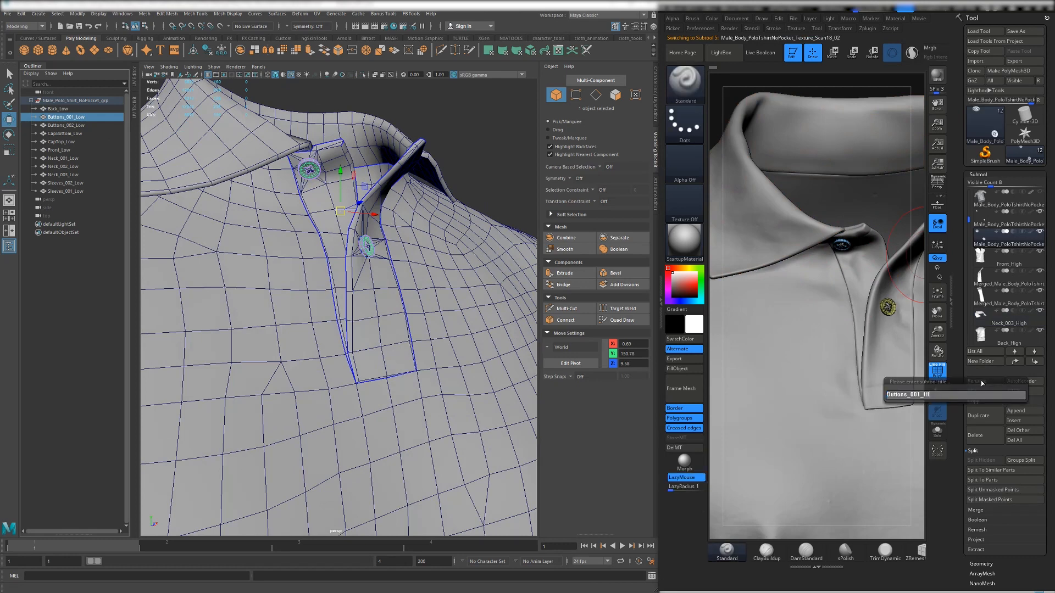
type("High")
key("Return")
- Copy the Buttons_002_Low name and rename the button stitching subtool Buttons_002_High
double_click(58, 126)
key("ctrl+c")
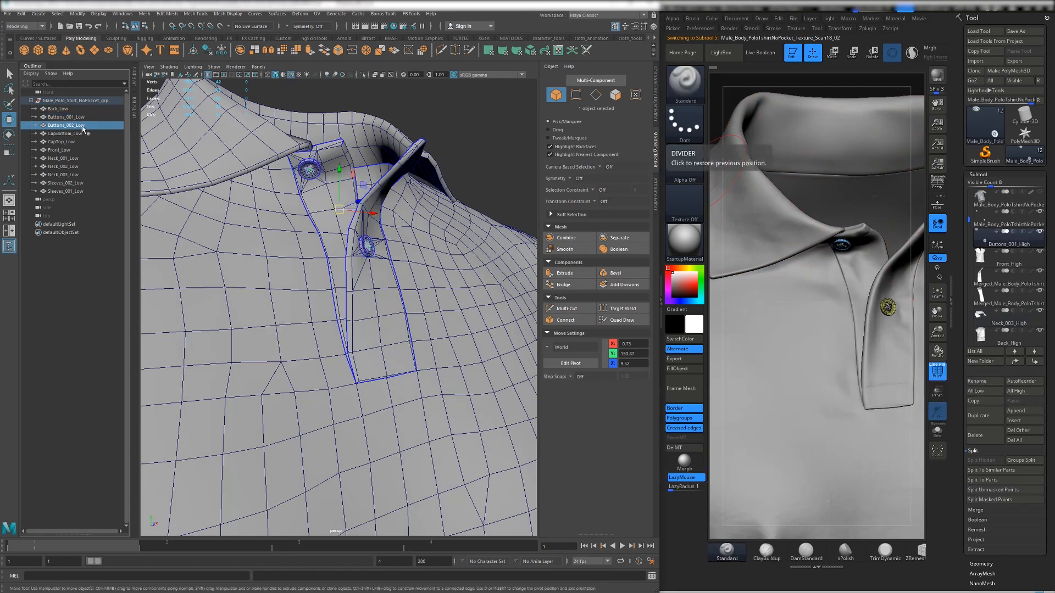
left_click(887, 307, "alt")
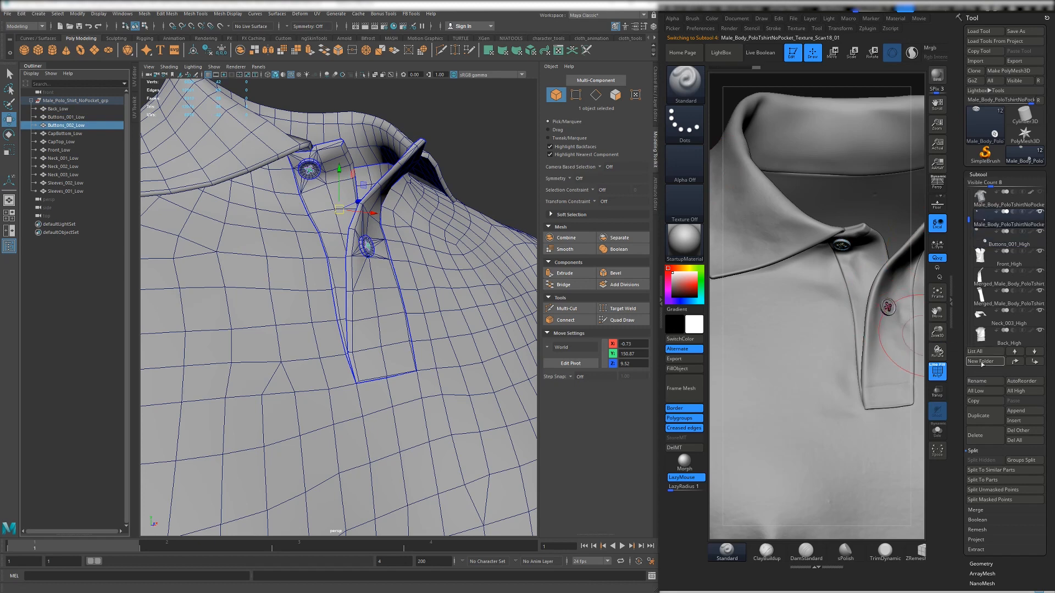
left_click(982, 381)
key("ctrl+v")
key("BackSpace")
key("BackSpace")
key("BackSpace")
type("High")
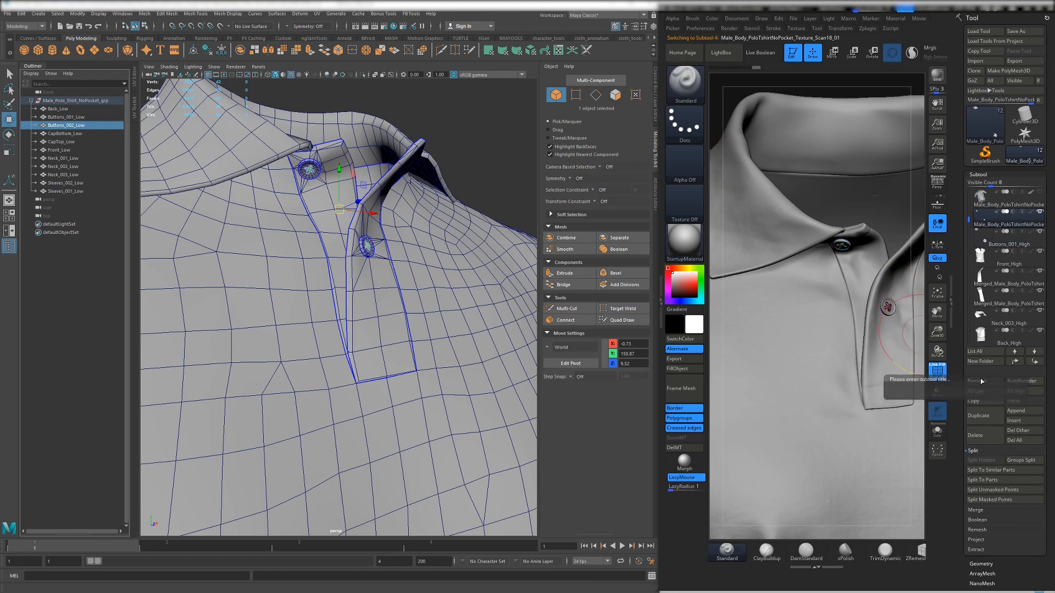
key("Return")
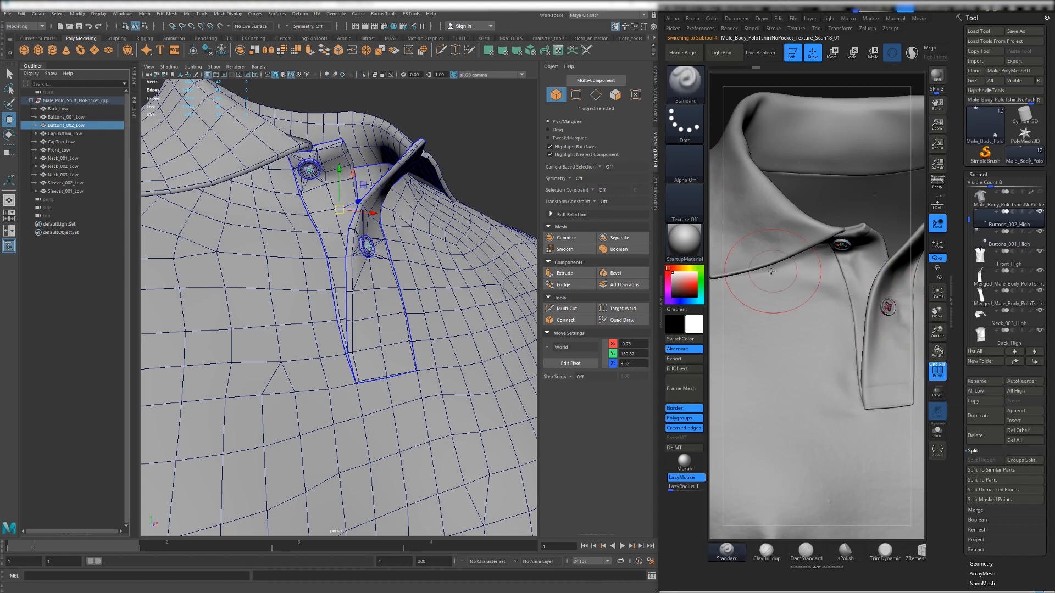
- Select the outer button placket subtool and rename it Neck_001_High after its low-poly counterpart
left_click(976, 278)
double_click(82, 159)
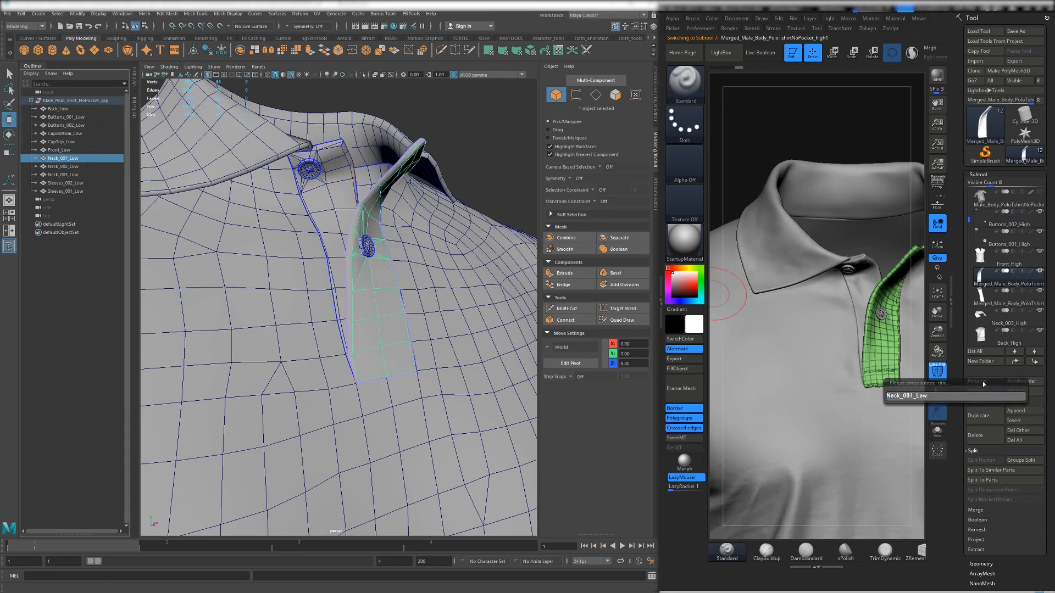
key("BackSpace")
key("BackSpace")
key("BackSpace")
type("High")
key("Return")
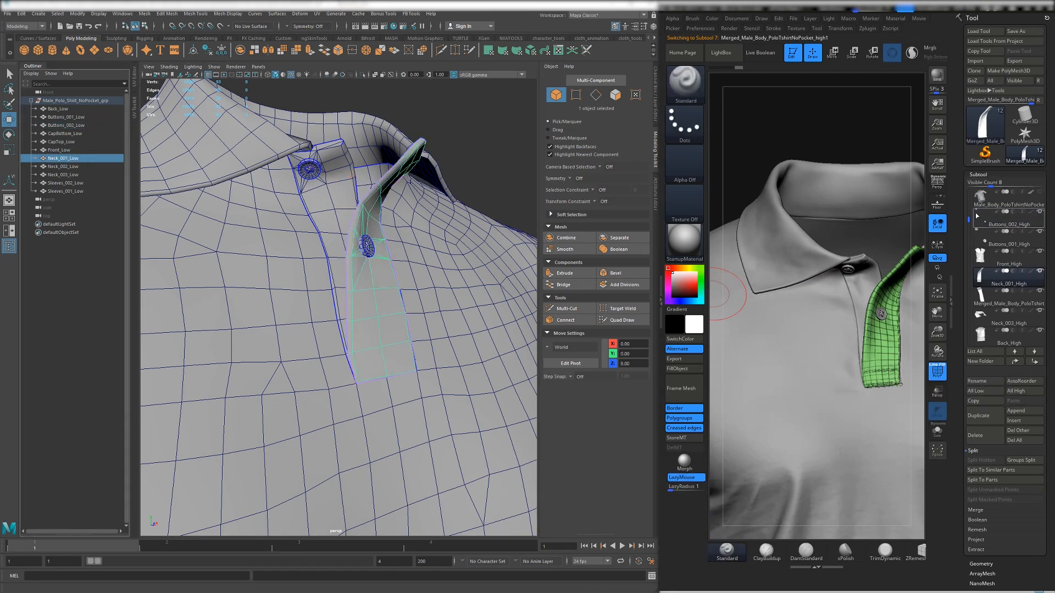
left_click_drag(968, 219, 968, 240)
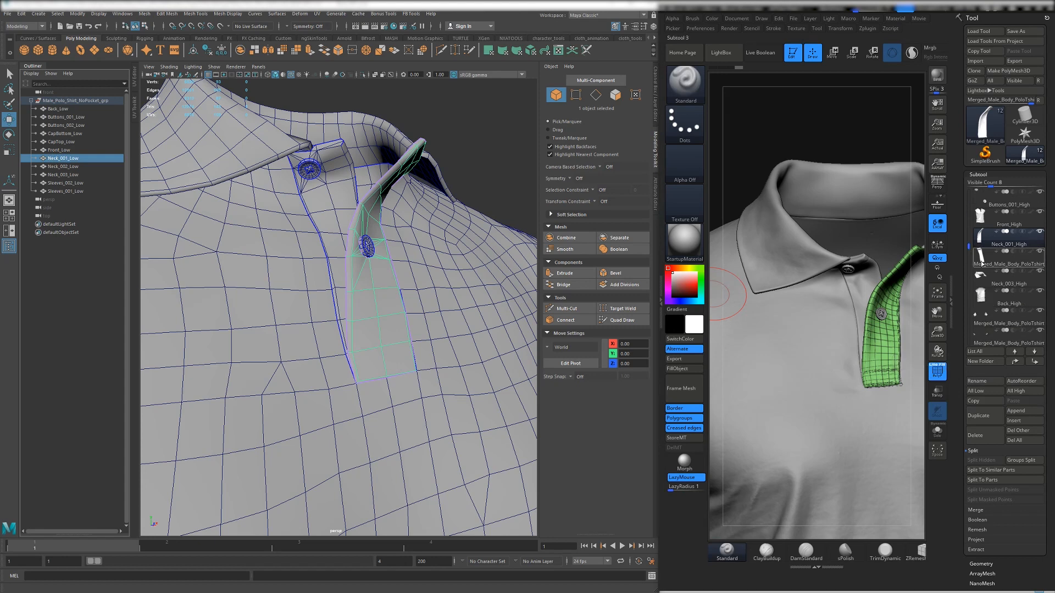
- Select the inner button placket subtool and rename it Neck_002_High after its low-poly counterpart
left_click(982, 263)
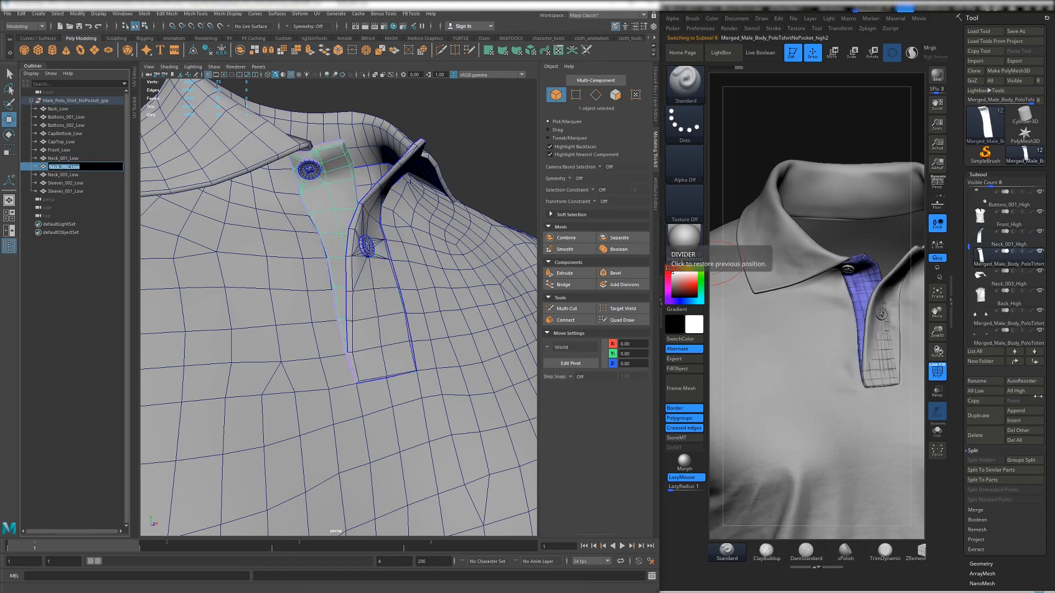
left_click(978, 381)
type("Neck_002_Low")
type("_High")
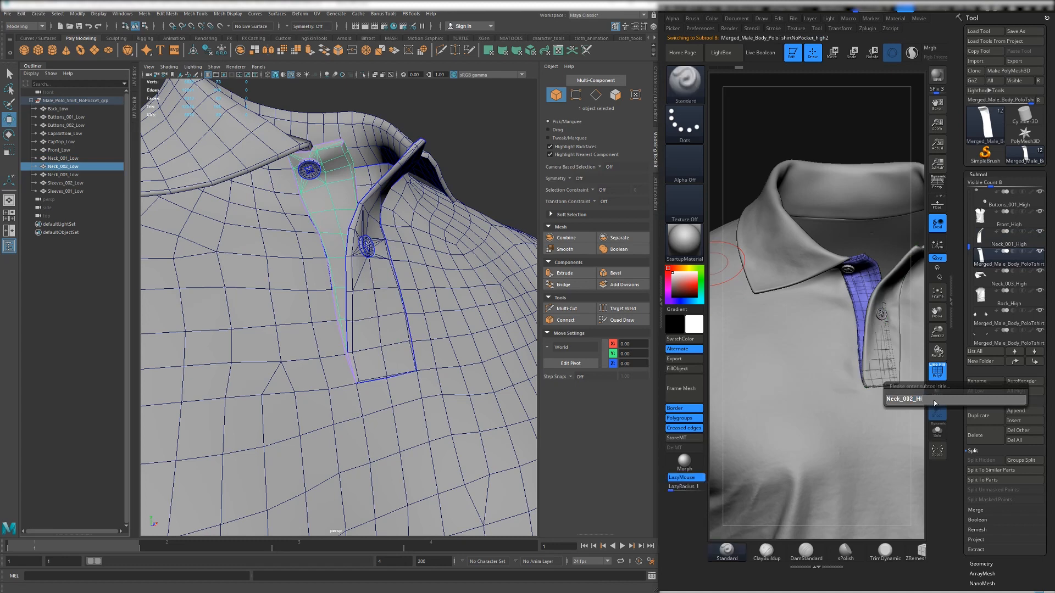
key("Return")
- Find the sleeves subtool, copy the matching low-poly sleeve name and rename the subtool Sleeves_001_High
right_click_drag(825, 391, 824, 258, "alt")
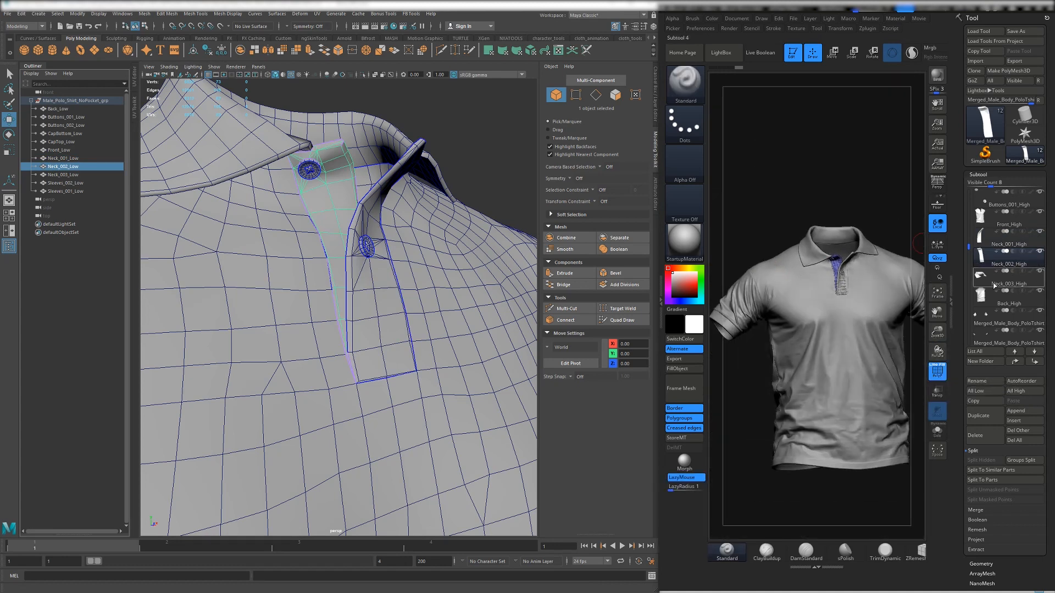
left_click(992, 278)
left_click(992, 297)
left_click_drag(963, 245, 966, 273)
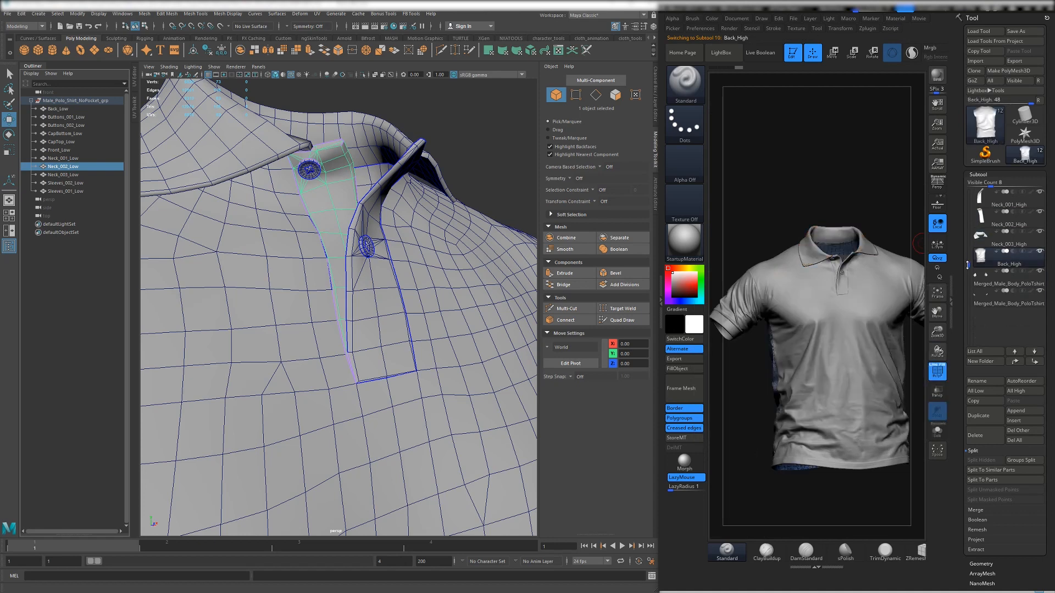
left_click(984, 285)
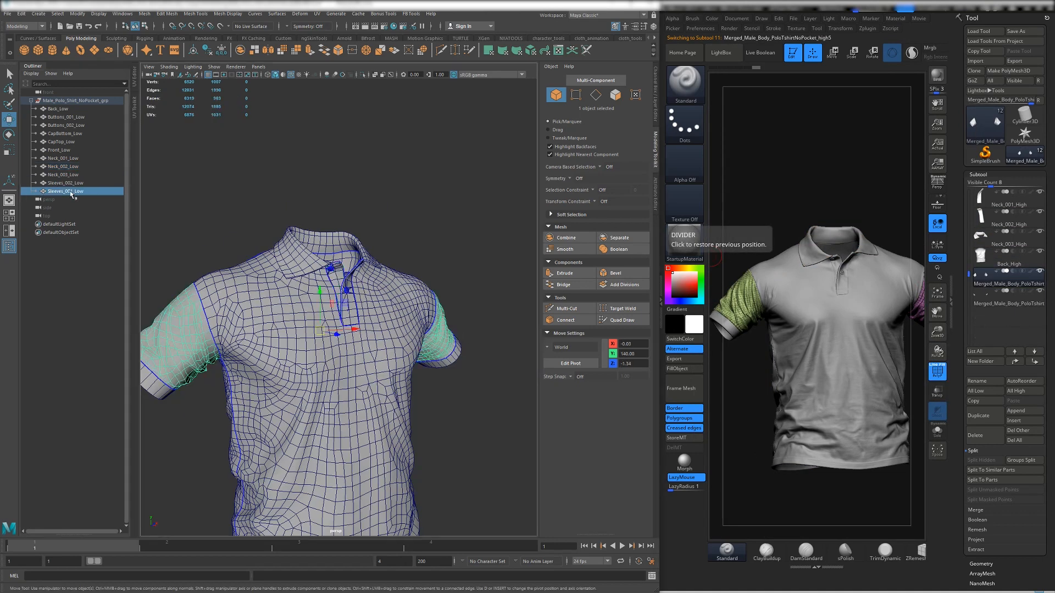
left_click(973, 381)
type("Sleeves_001_Low")
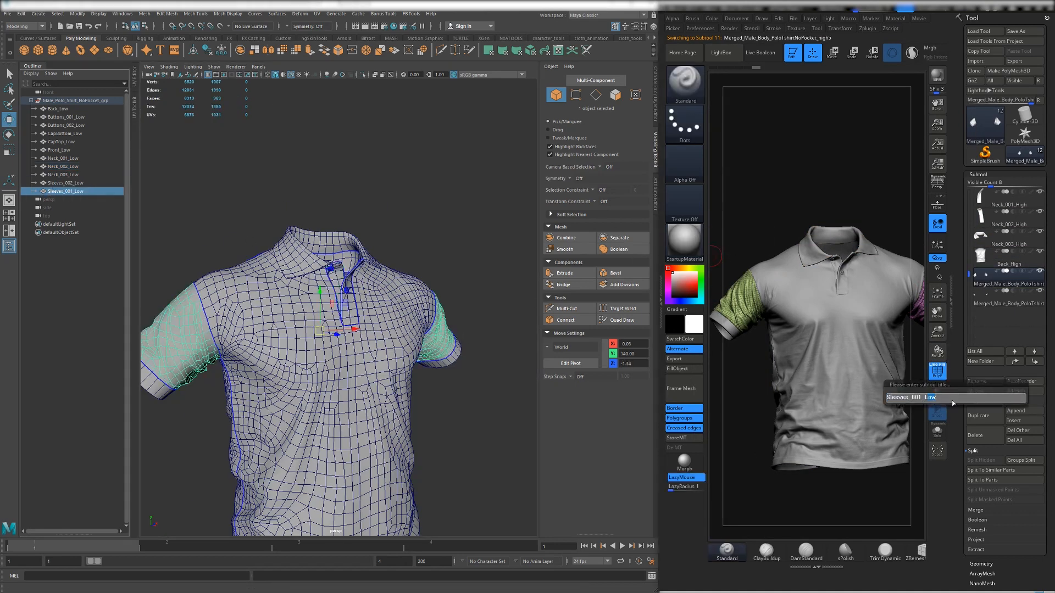
type("High")
key("Return")
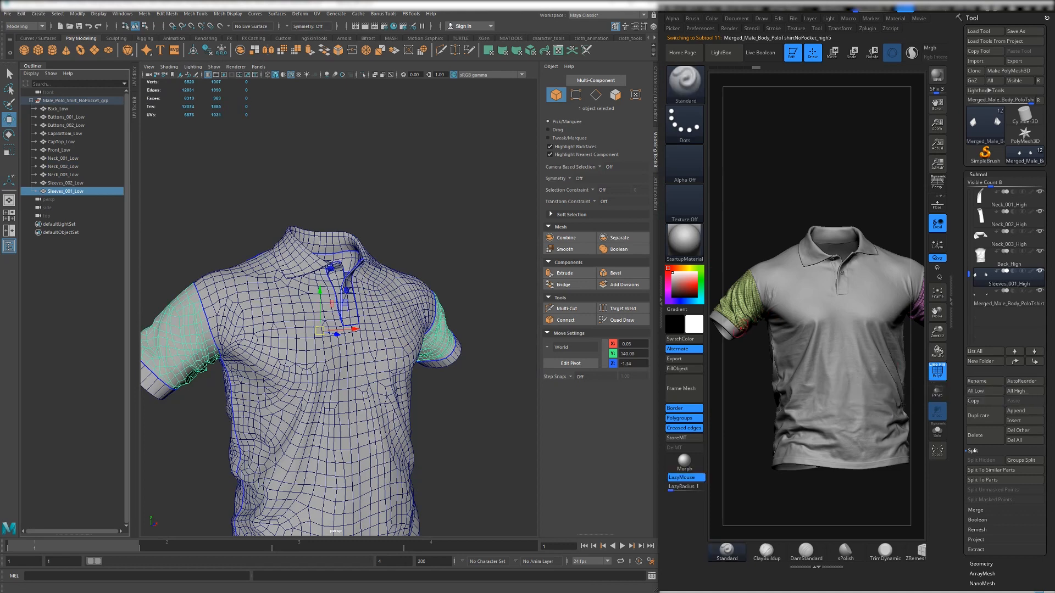
- Rename the sleeve cuffs subtool Sleeves_002_Low by reusing the copied sleeve name with its number changed
left_click(998, 381)
type("Sleeves_001_Low")
left_click(920, 394)
key("BackSpace")
type("2")
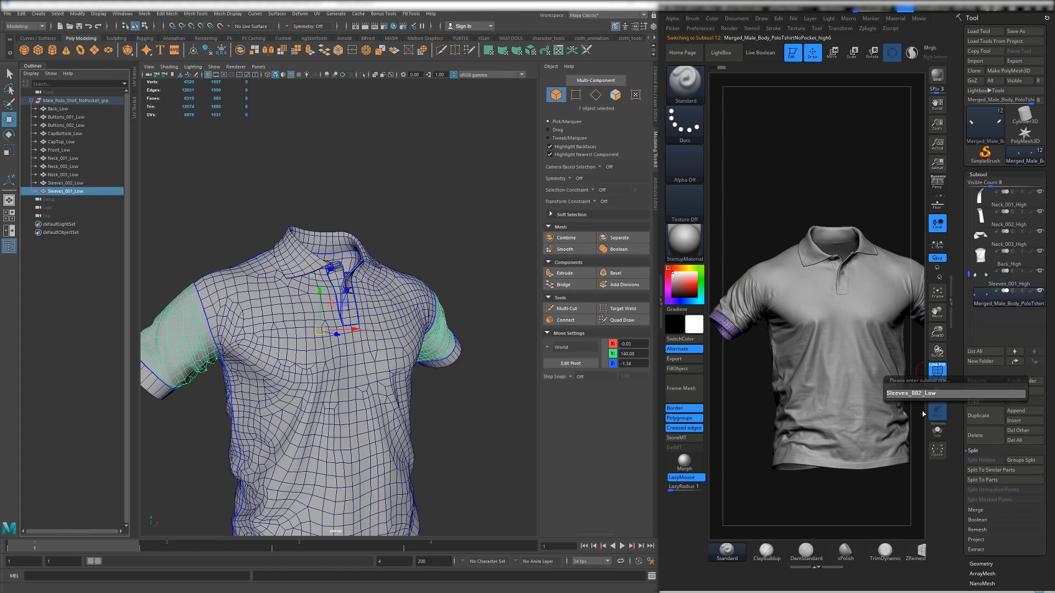
key("Return")
- Enlarge the sculpting workspace to full width and save the tool as a new file named Male_Polo_Shirt_NoPocket_BAKE_001
left_click_drag(781, 219, 800, 219)
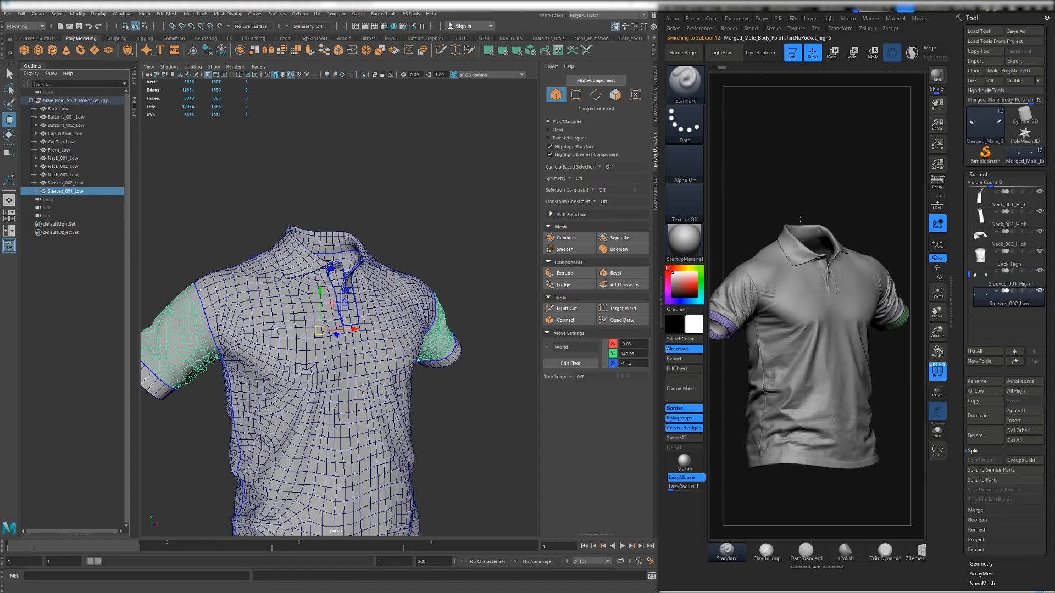
left_click(1037, 6)
left_click_drag(538, 207, 770, 267, "alt")
left_click_drag(957, 274, 962, 173)
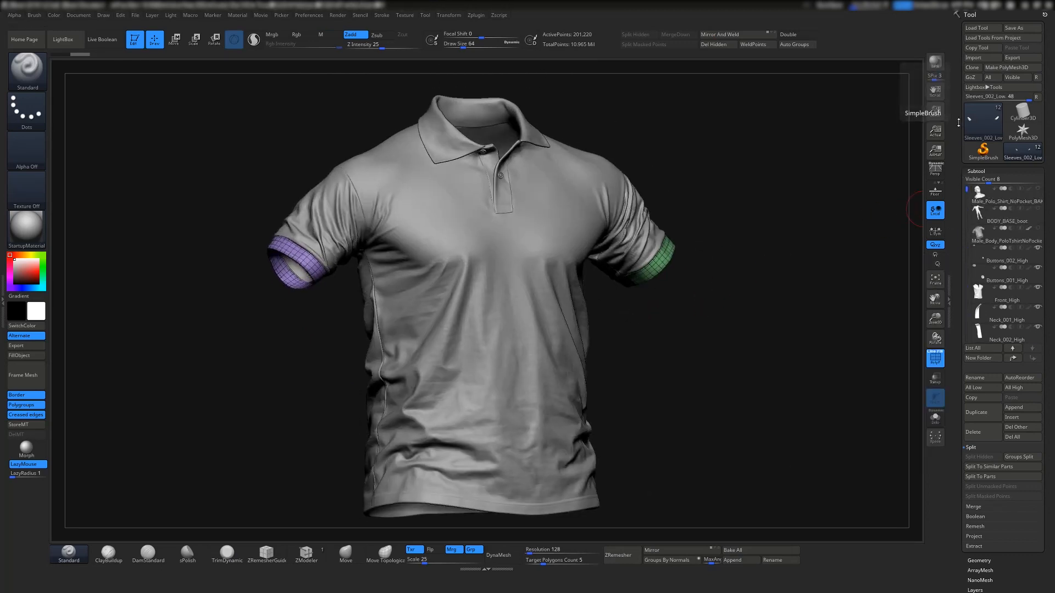
left_click(1018, 27)
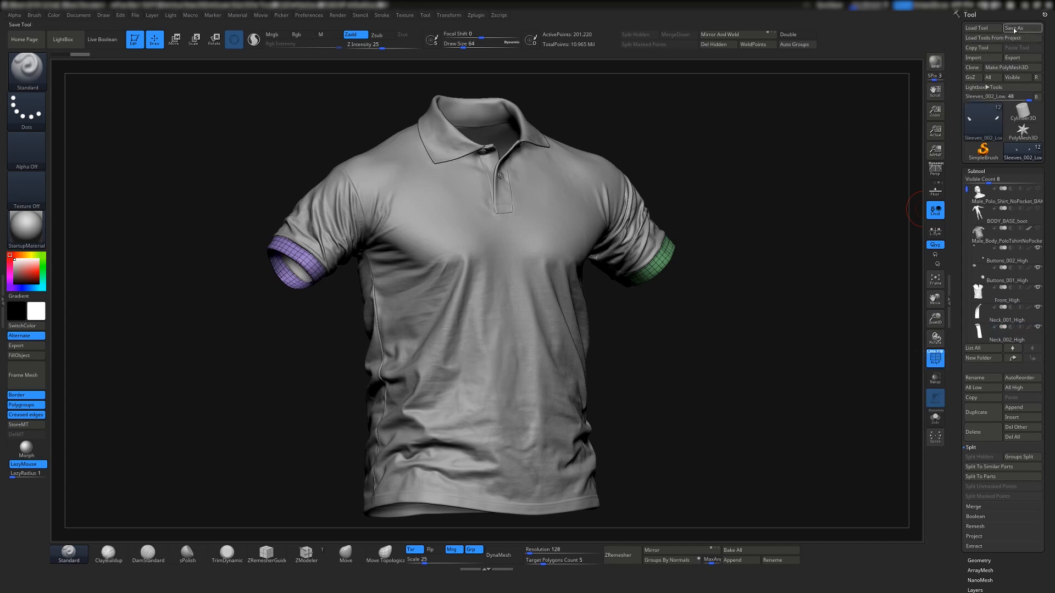
left_click(258, 210)
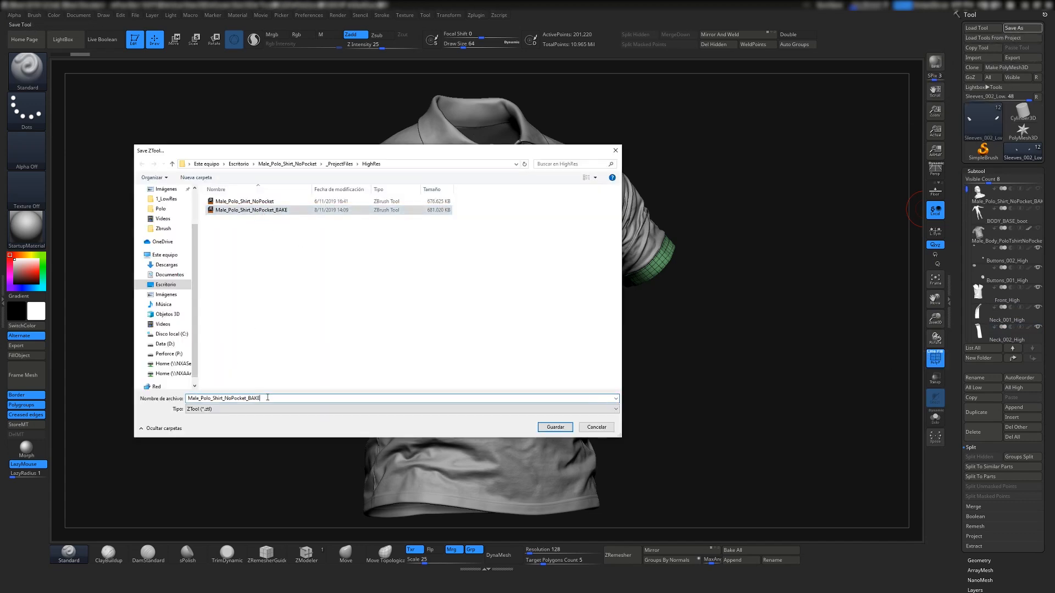
key("Return")
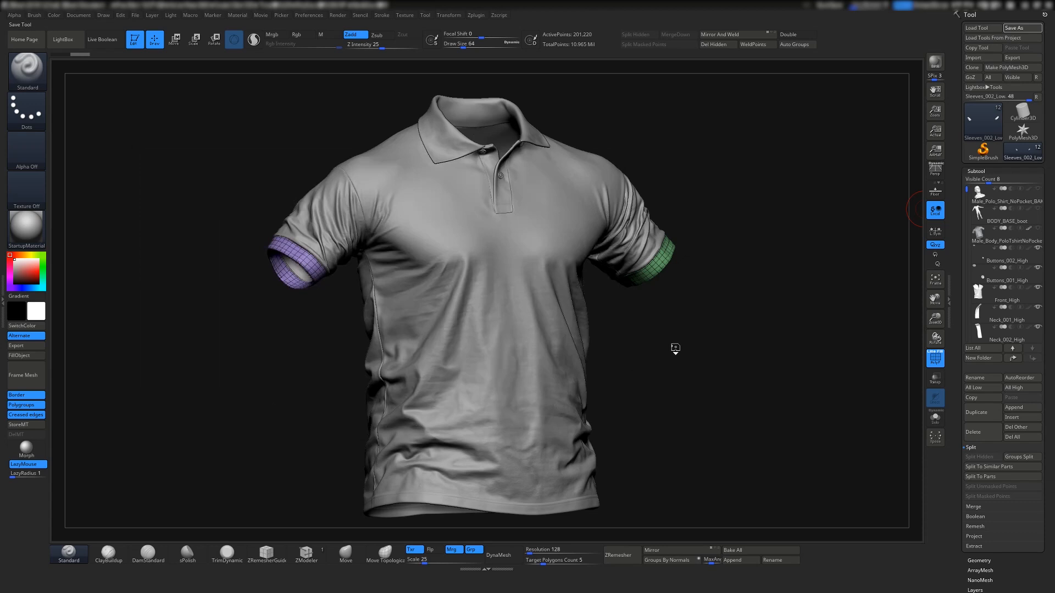
- Delete the BODY_BASE_boot subtool and the original unsplit polo shirt subtool
left_click(970, 223)
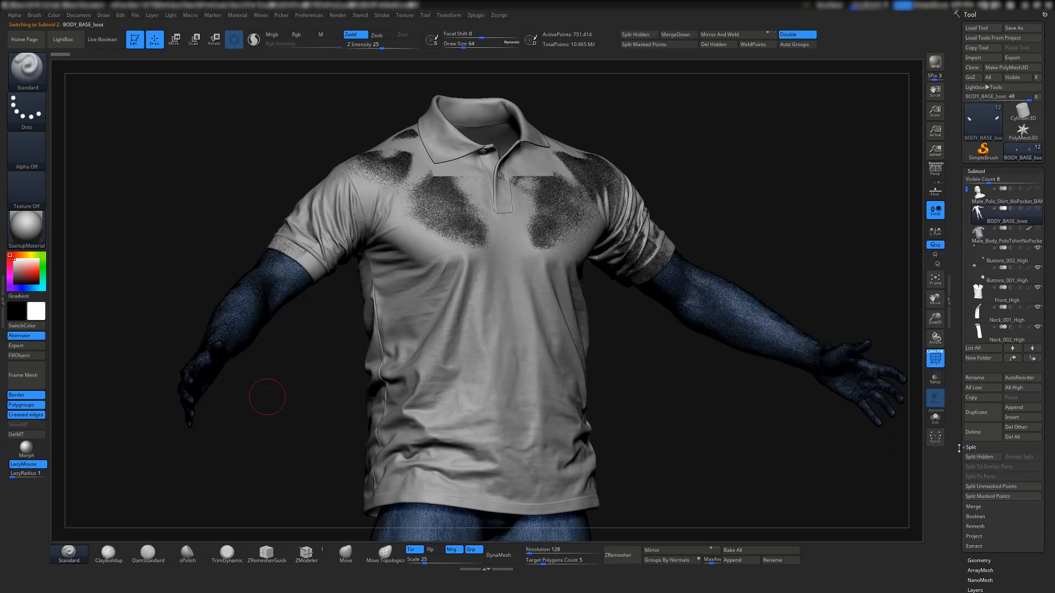
left_click(976, 432)
left_click(951, 456)
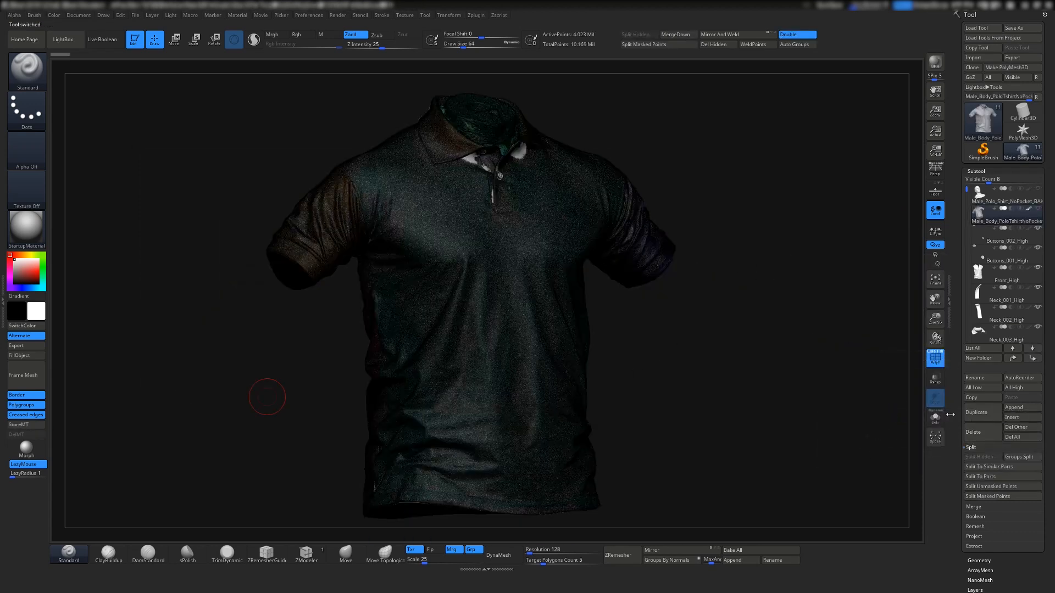
left_click(977, 434)
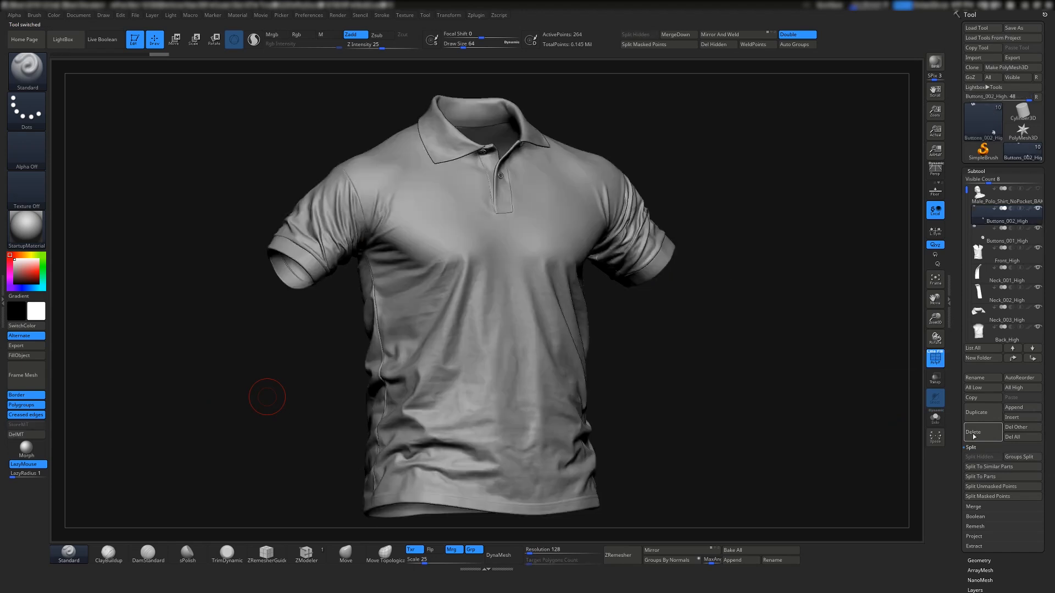
left_click_drag(767, 232, 708, 295)
- Append a ZSphere, place it first in the subtool list and delete the Male_Polo_Shirt_NoPocket_BAKE_001 subtool
mouse_move(981, 196)
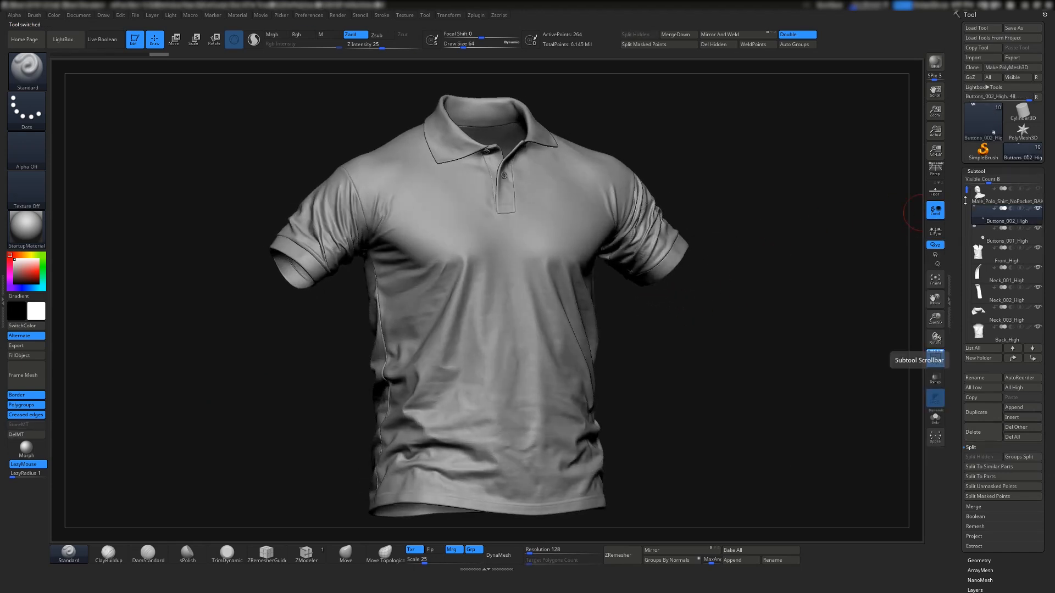
left_click(1013, 408)
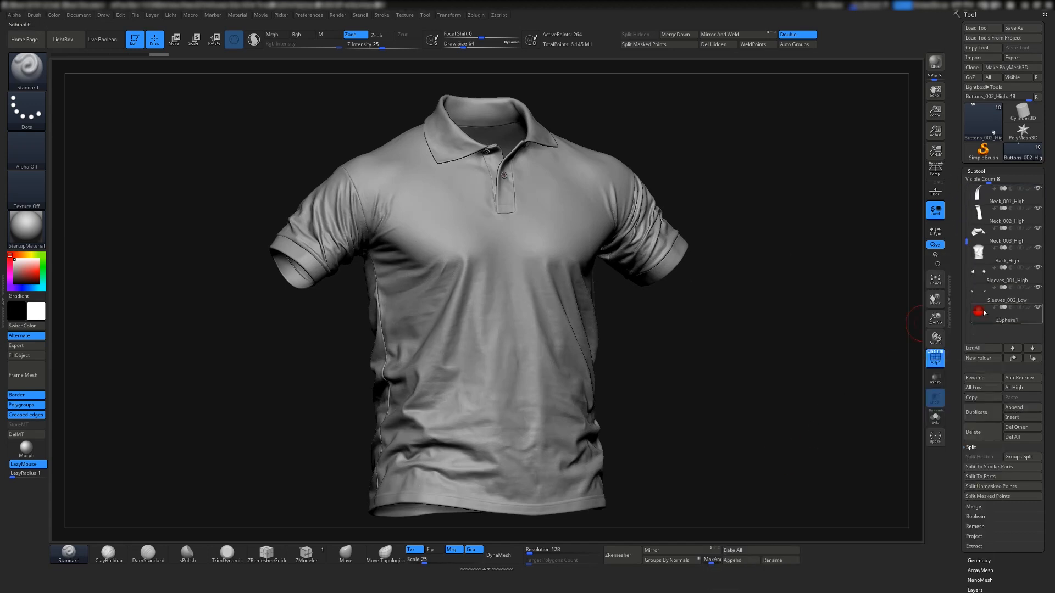
left_click(989, 215)
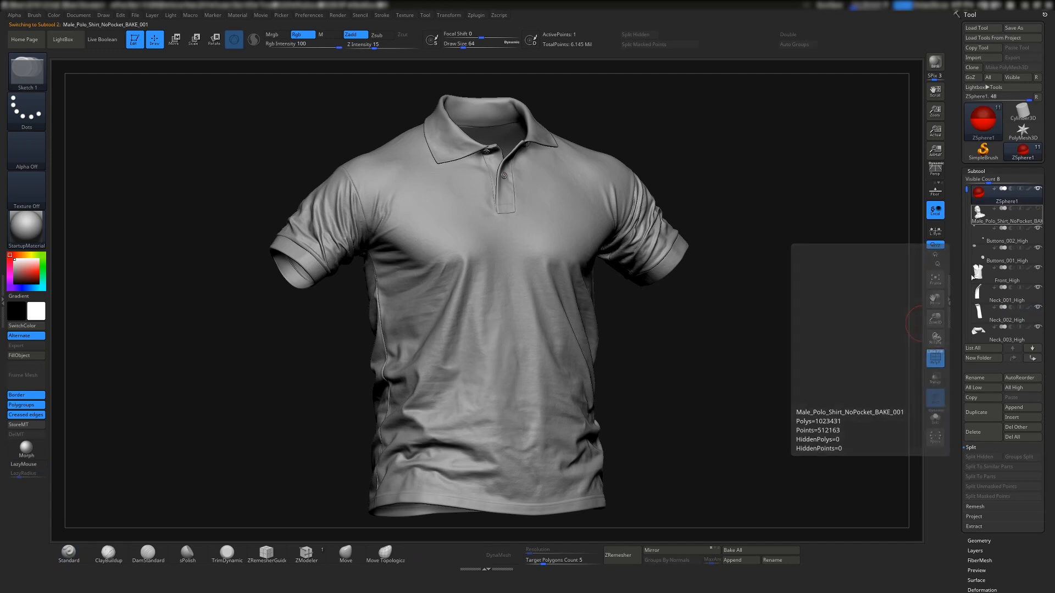
left_click(984, 431)
left_click(993, 197)
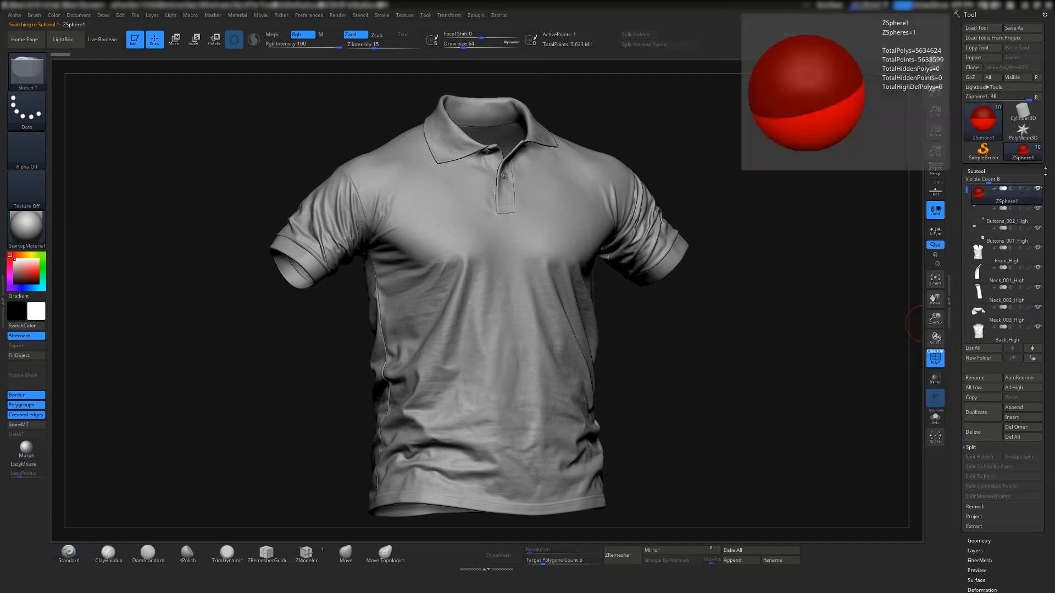
- Save the cleaned-up tool over the existing Male_Polo_Shirt_NoPocket_BAKE_001 file
left_click(1021, 27)
left_click(230, 221)
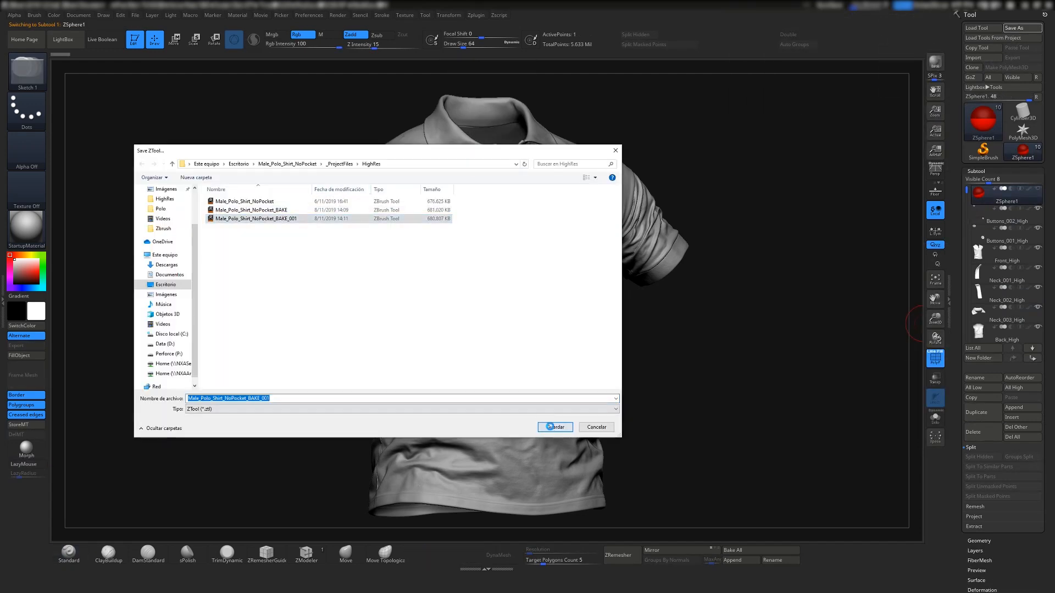
left_click(553, 427)
left_click(546, 301)
left_click_drag(687, 330, 673, 330)
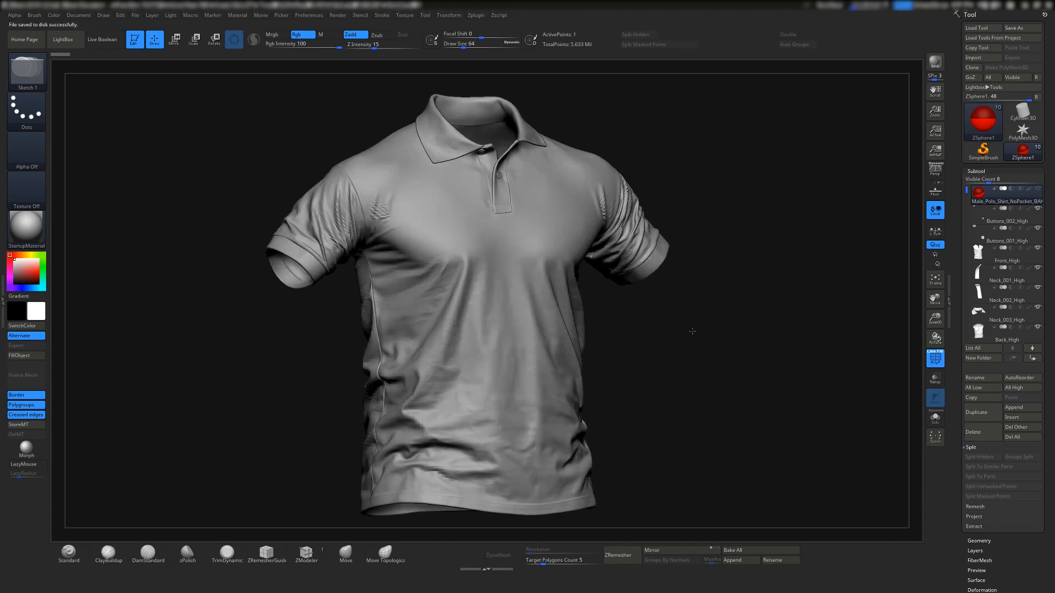
- Correct the cuffs subtool's suffix so that it is named Sleeves_002_High
left_click_drag(965, 190, 955, 247)
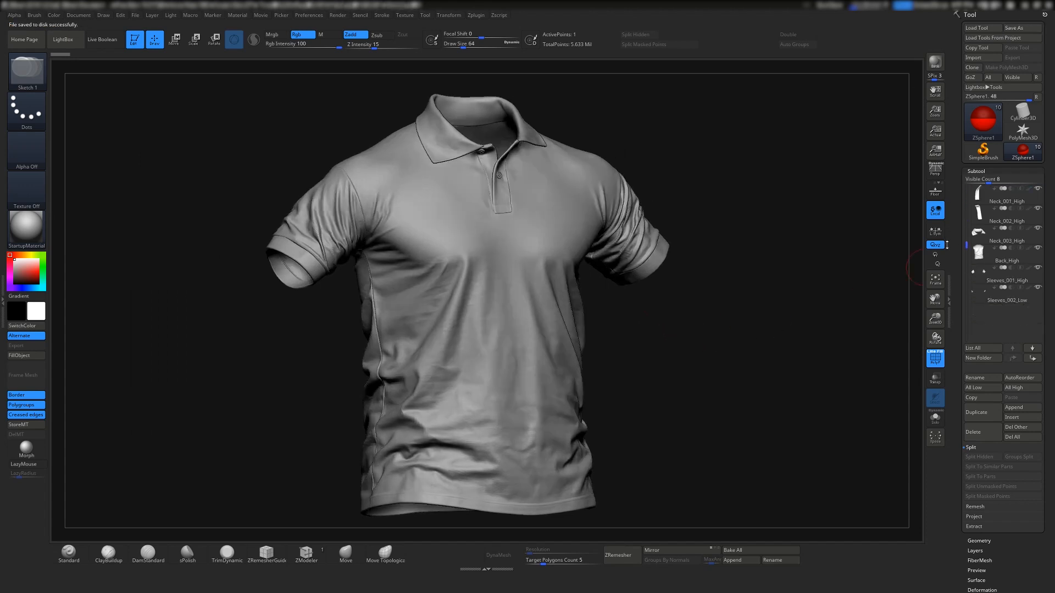
left_click(1006, 297)
left_click(977, 378)
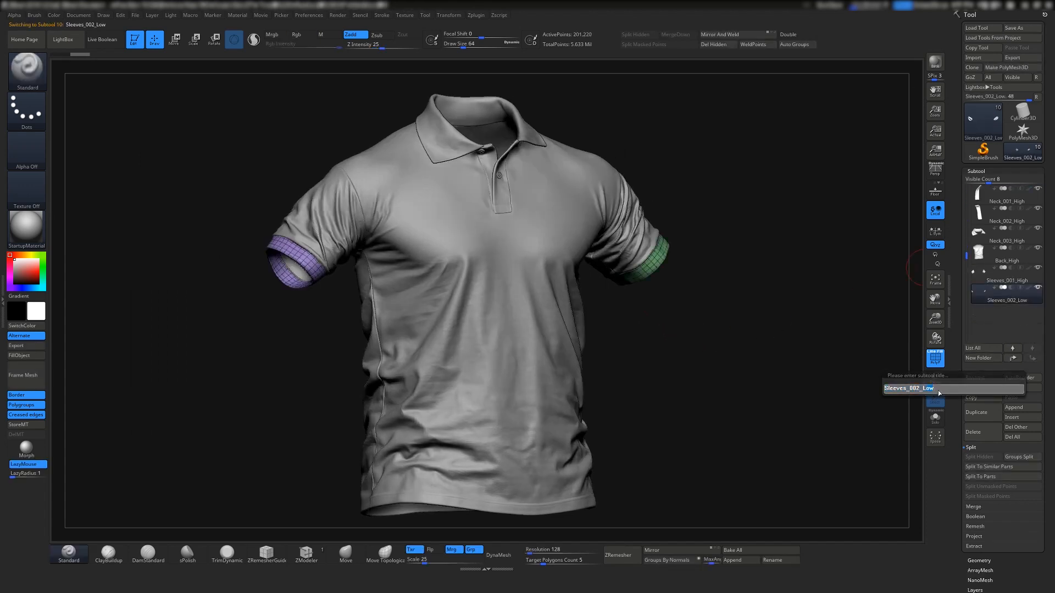
key("BackSpace")
key("BackSpace")
key("BackSpace")
type("Hgi")
key("Return")
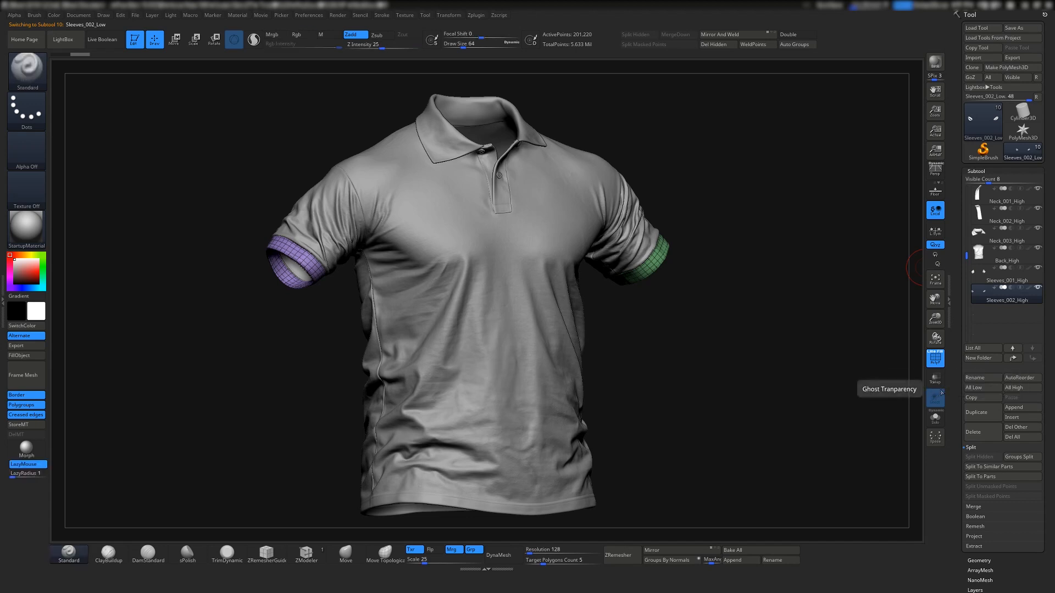
left_click_drag(967, 256, 962, 199)
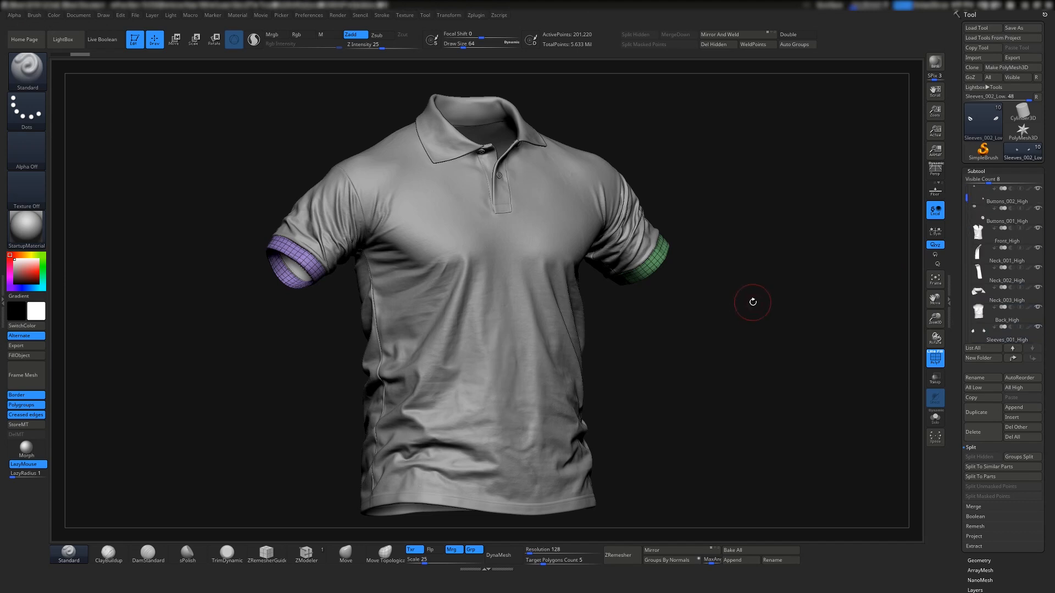
- Turn off the polyframe display and view the plain shirt
left_click_drag(742, 290, 637, 302)
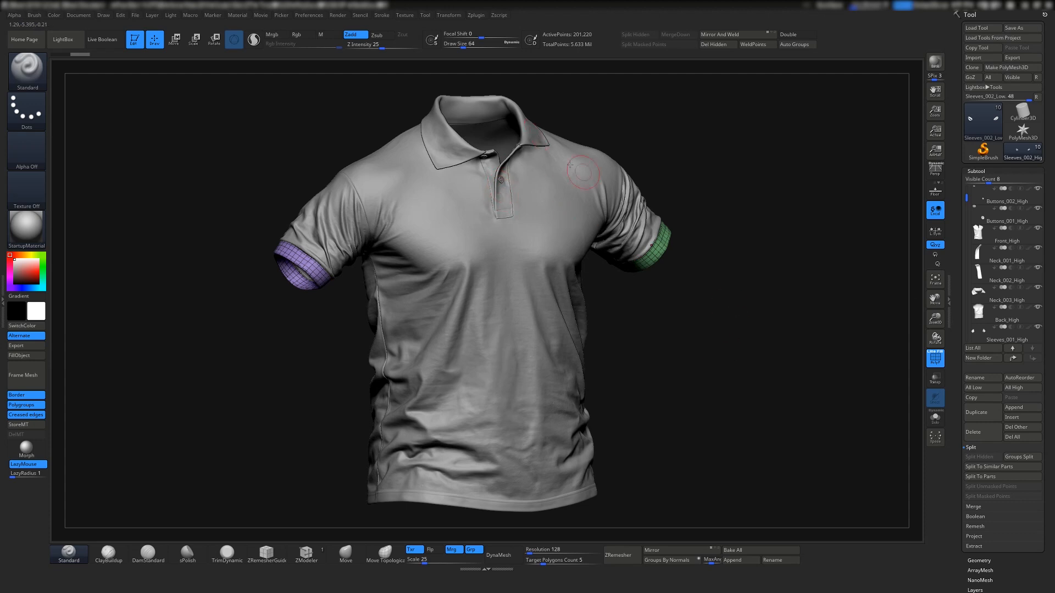
left_click(936, 363)
left_click_drag(659, 391, 690, 344)
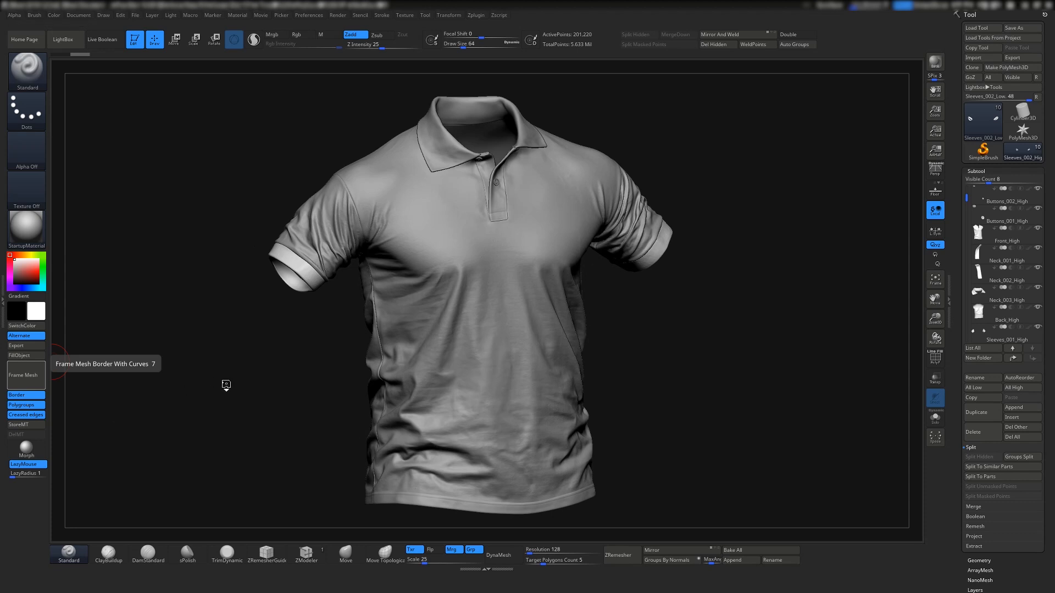
mouse_move(223, 376)
left_mouse_down()
mouse_move(278, 370)
mouse_move(224, 371)
left_mouse_up()
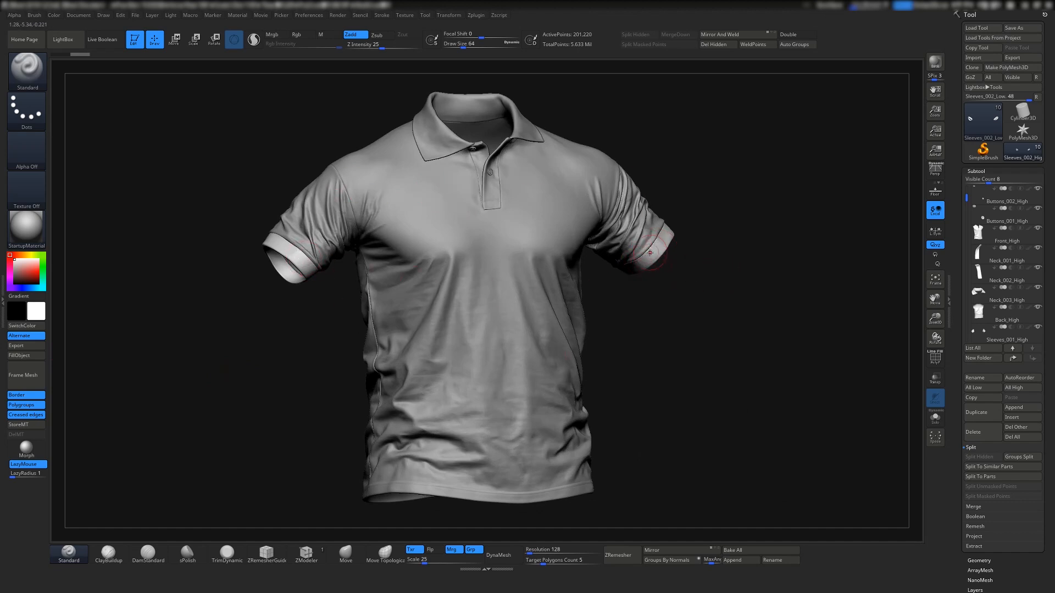
- Choose a bright green color and fill the Front_High subtool with it
left_click(525, 134, "alt")
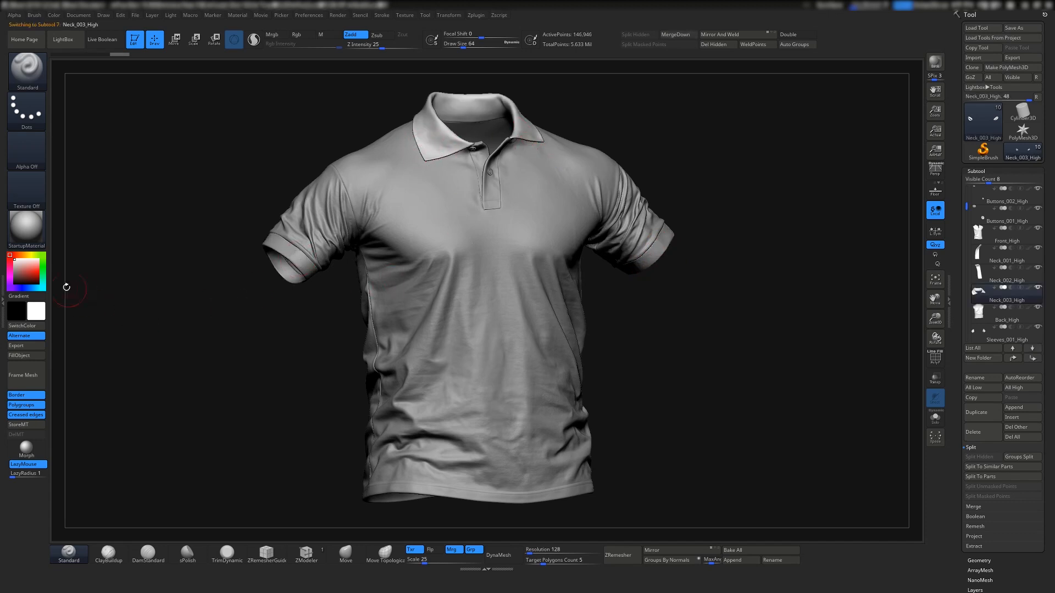
left_click_drag(40, 269, 42, 270)
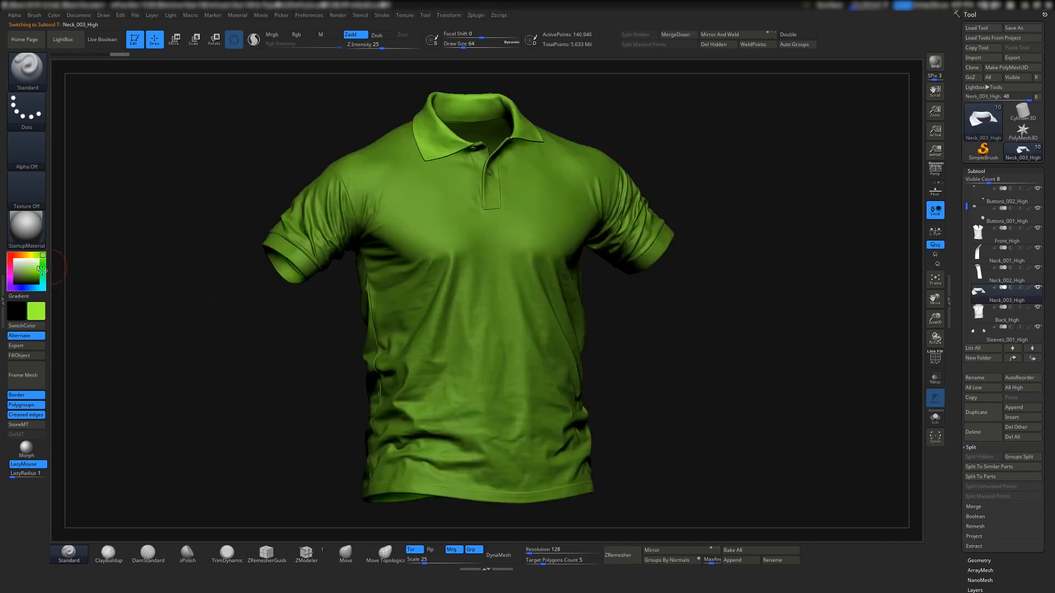
left_click(451, 289, "alt")
left_click_drag(211, 324, 84, 417)
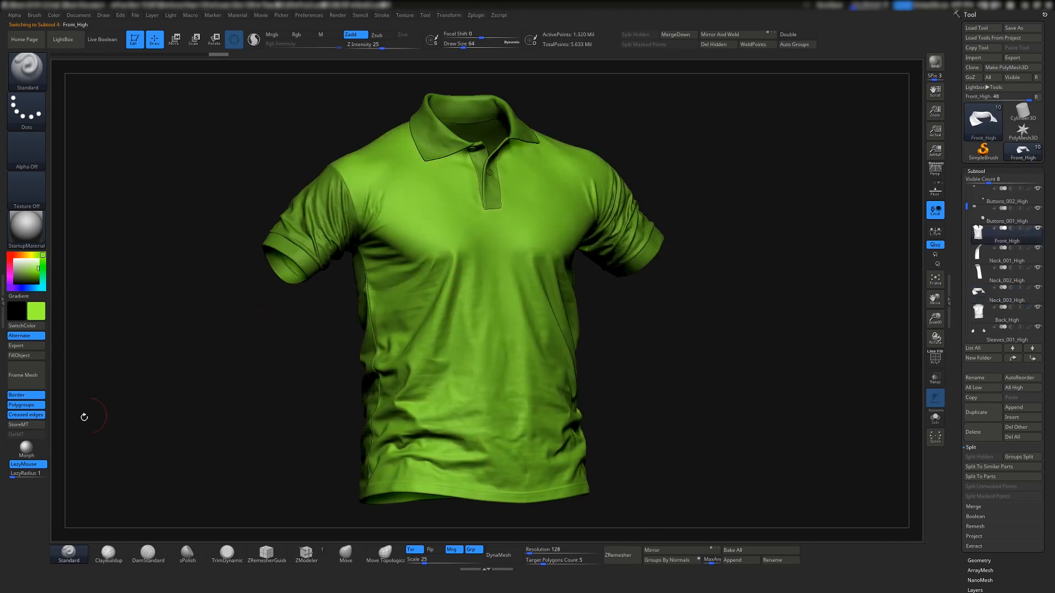
left_click(23, 356)
- Fill the Back_High and Sleeves_001_High subtools with the same bright green
left_click_drag(163, 332, 324, 343)
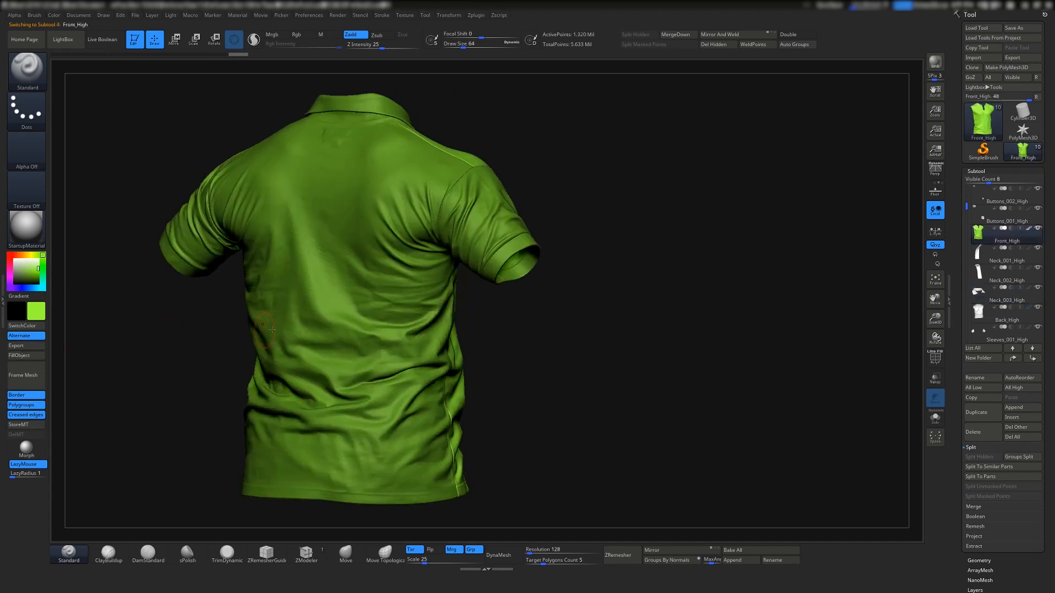
left_click(324, 343, "alt")
left_click(29, 357)
left_click_drag(239, 346, 148, 329)
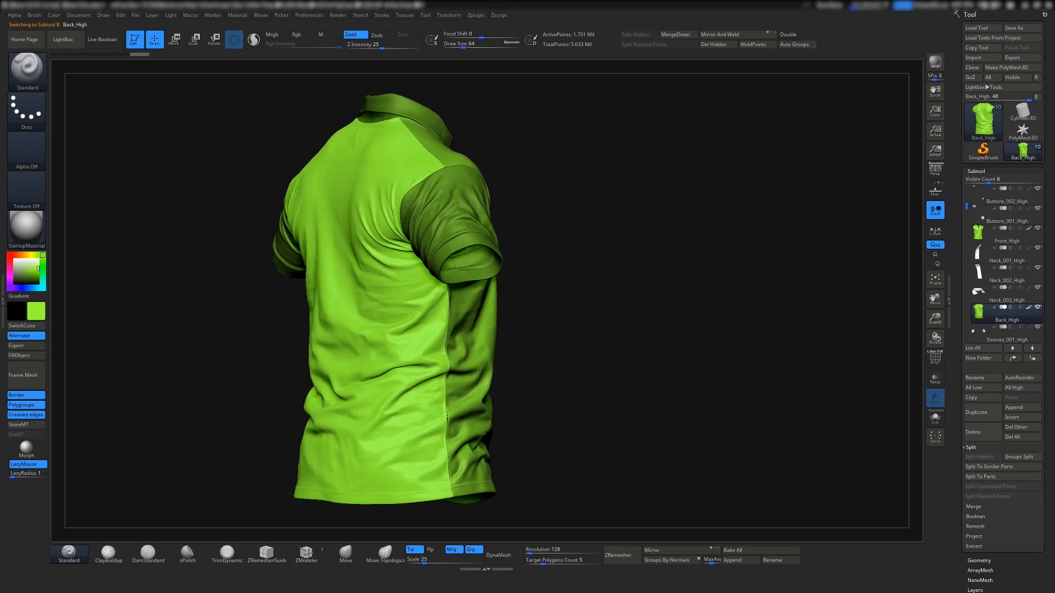
left_click(452, 219, "alt")
left_click(30, 356)
left_click_drag(245, 323, 218, 322)
left_click(442, 332, "alt")
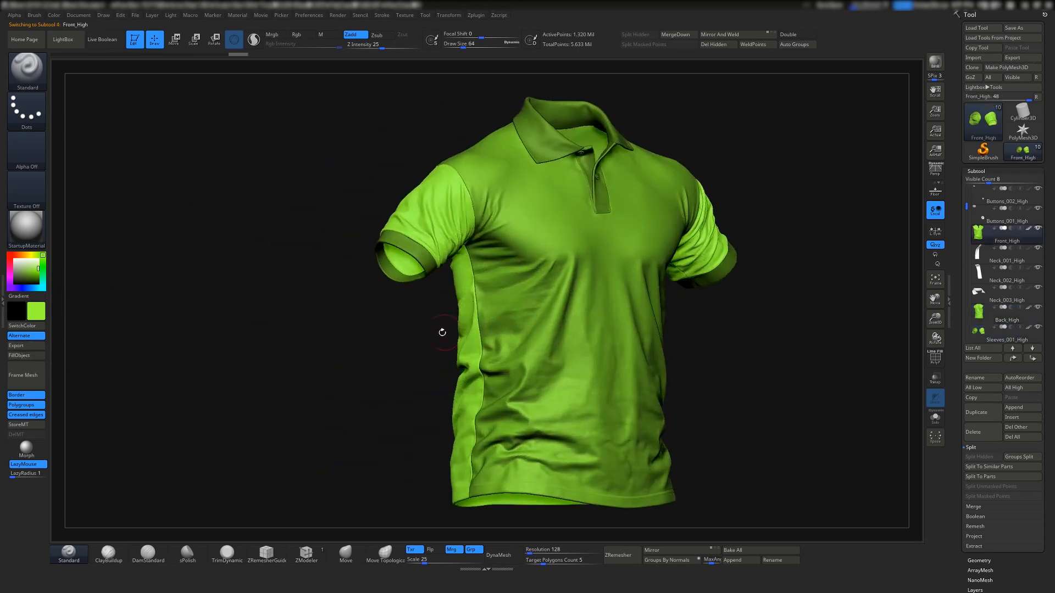
- Fill Front_High with the bright green again and set the paint mode to Rgb only
left_click(30, 357)
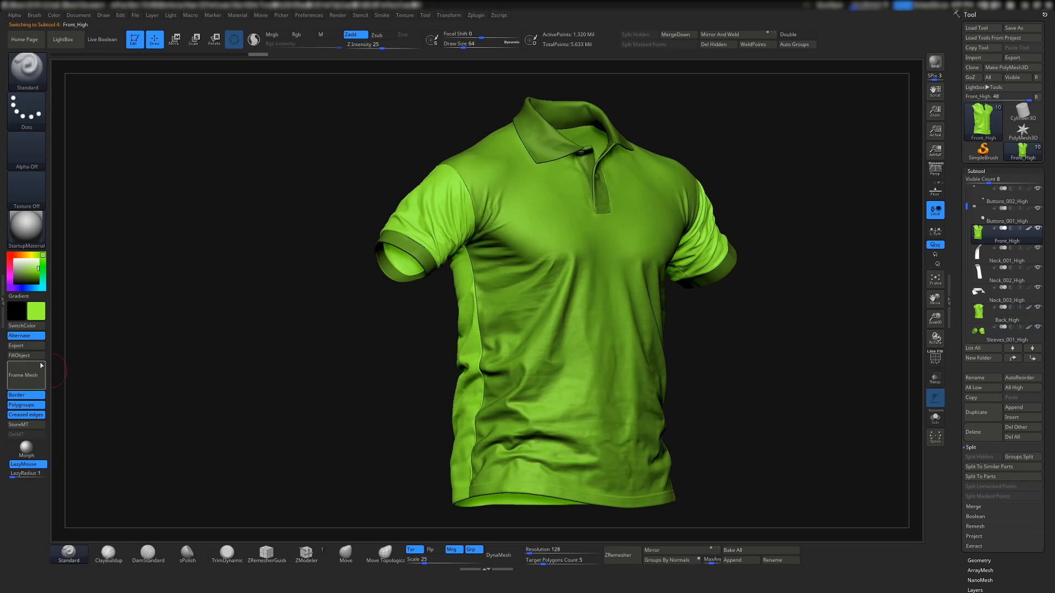
left_click(935, 357)
left_click(935, 357)
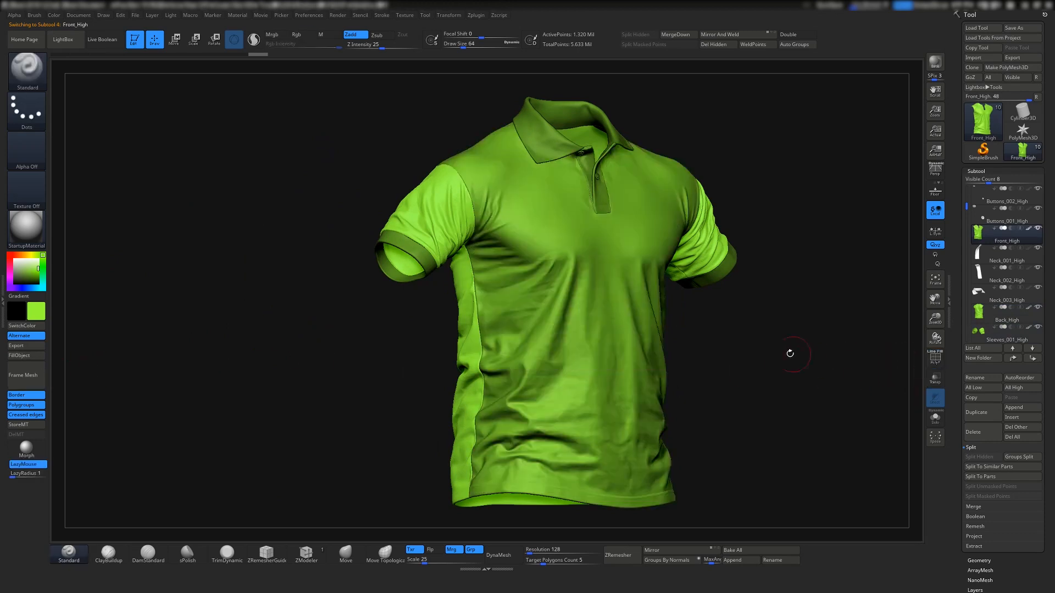
mouse_move(789, 353)
left_mouse_down("shift")
mouse_move(635, 342)
mouse_move(673, 337)
left_mouse_up("shift")
left_click(350, 335, "alt")
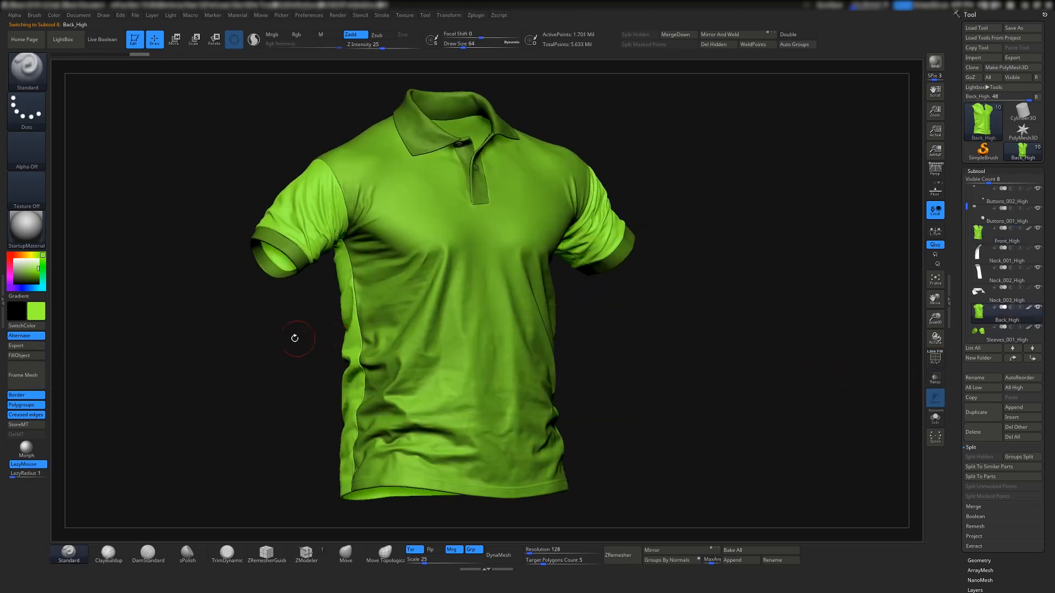
left_click_drag(216, 326, 273, 67)
left_click(300, 35)
left_click(436, 272, "alt")
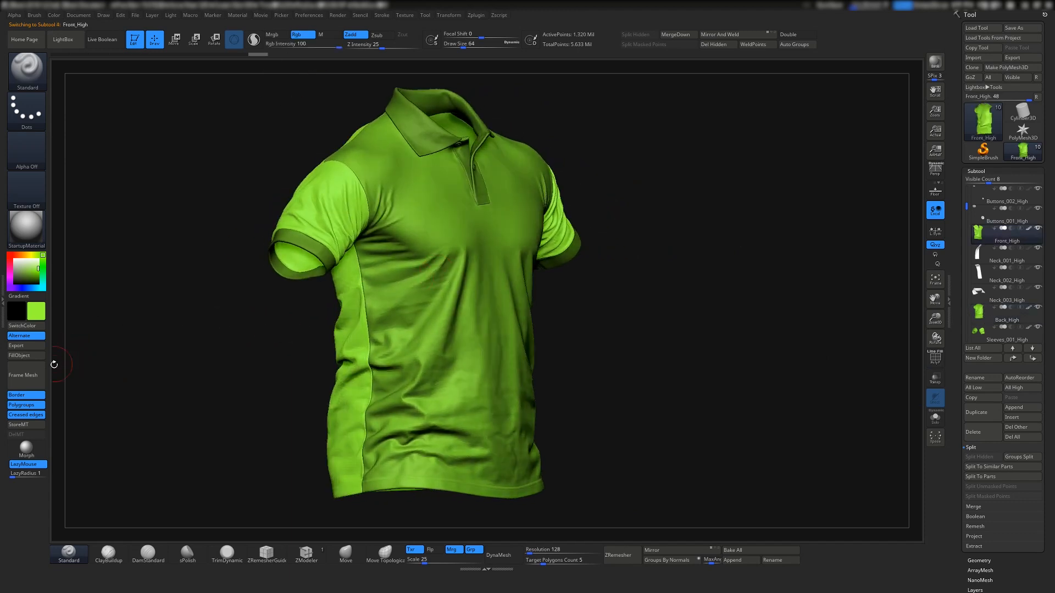
- Select the collar subtool Neck_003_High, choose an orange color and fill it
mouse_move(266, 306)
left_mouse_down()
mouse_move(354, 272)
mouse_move(441, 213)
left_mouse_up()
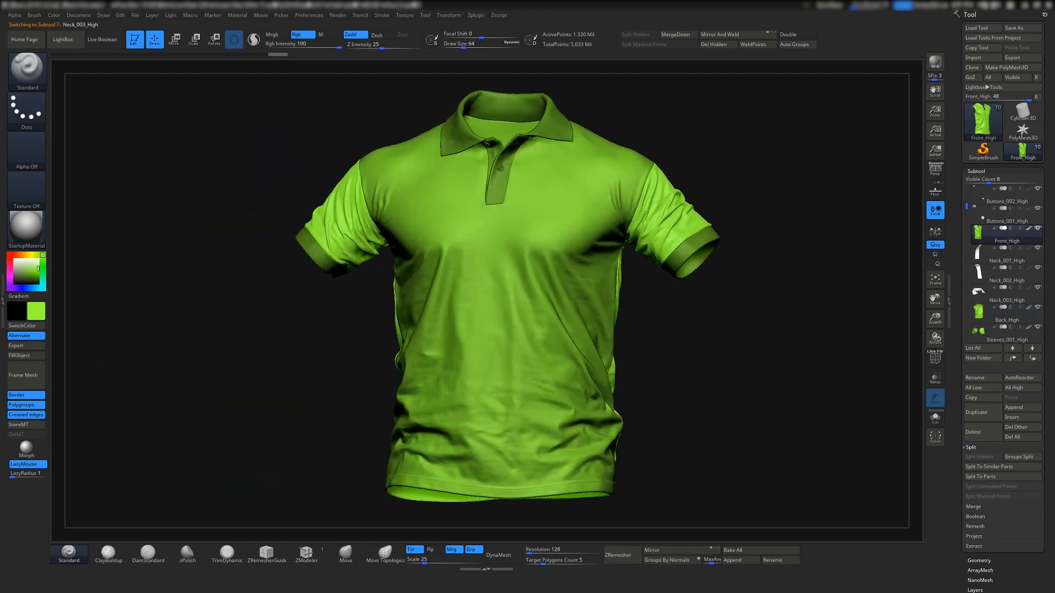
mouse_move(452, 141)
right_mouse_down()
mouse_move(448, 105)
mouse_move(541, 123)
mouse_move(443, 156)
right_mouse_up()
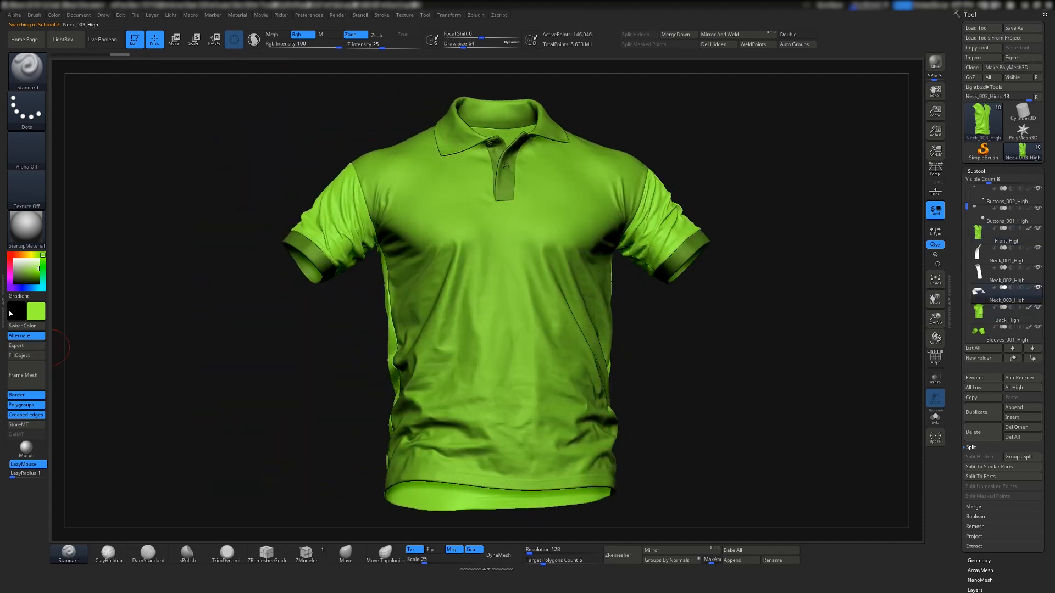
left_click(25, 255)
left_click(38, 272)
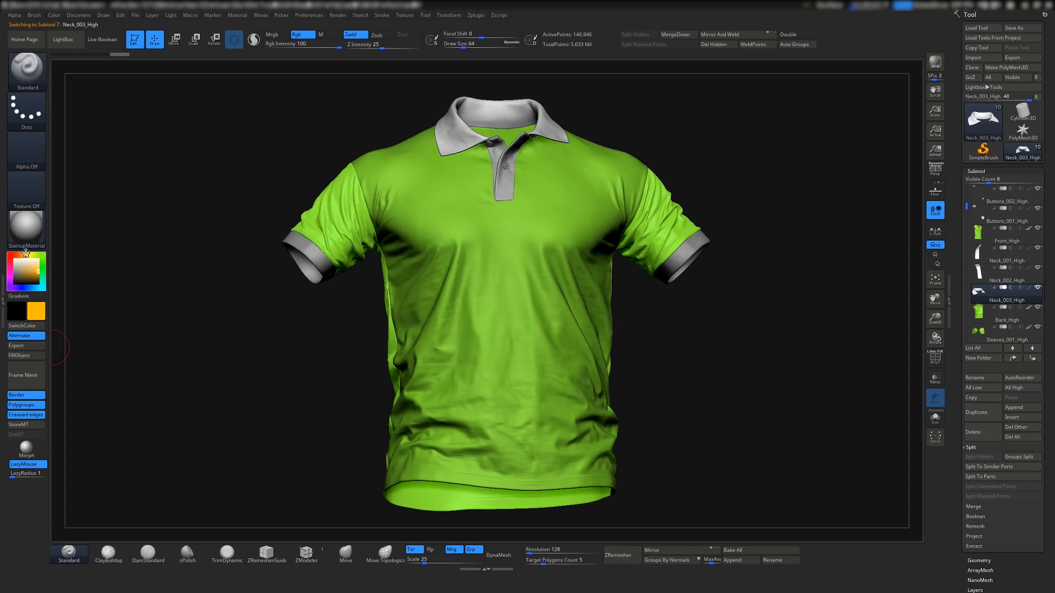
left_click(25, 355)
right_click_drag(439, 185, 511, 297, "alt")
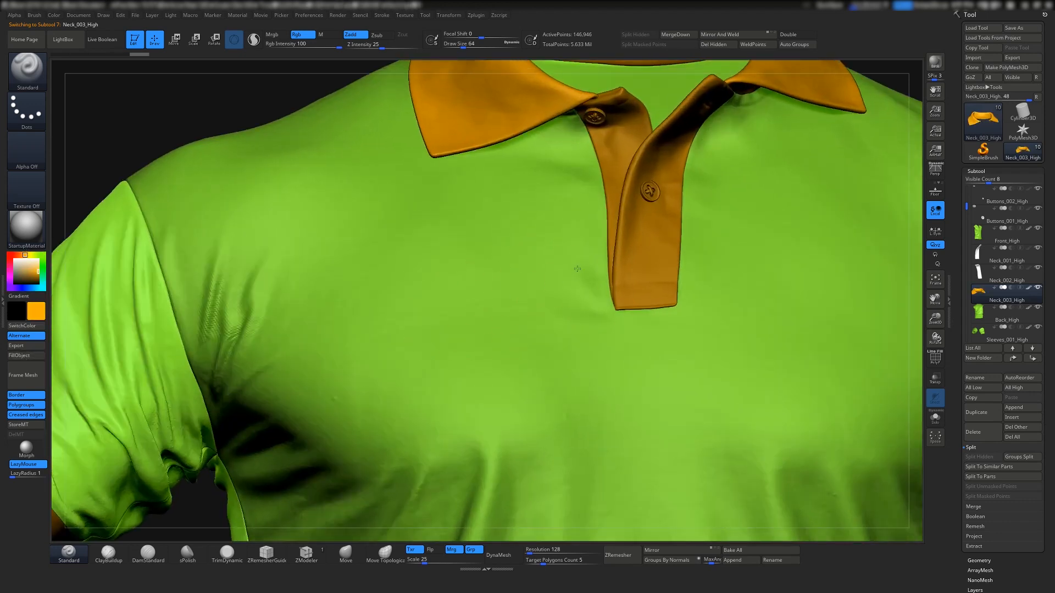
- Choose a pinkish red and fill both placket subtools, Neck_001_High and Neck_002_High, with it
right_click_drag(587, 274, 614, 235, "ctrl")
left_click(596, 228, "alt")
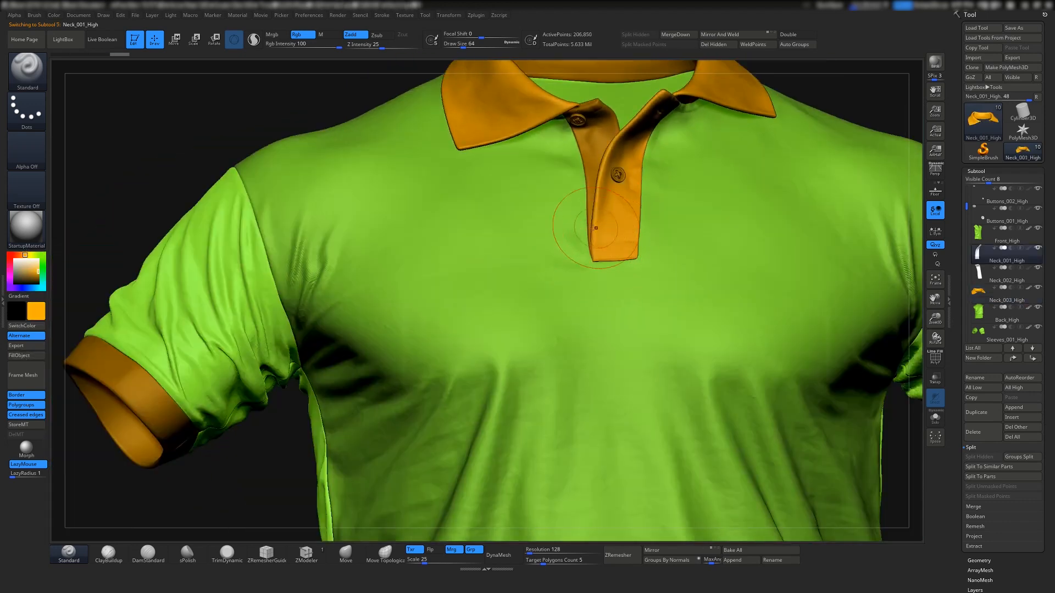
left_click(10, 263)
left_click(23, 356)
left_click(22, 357)
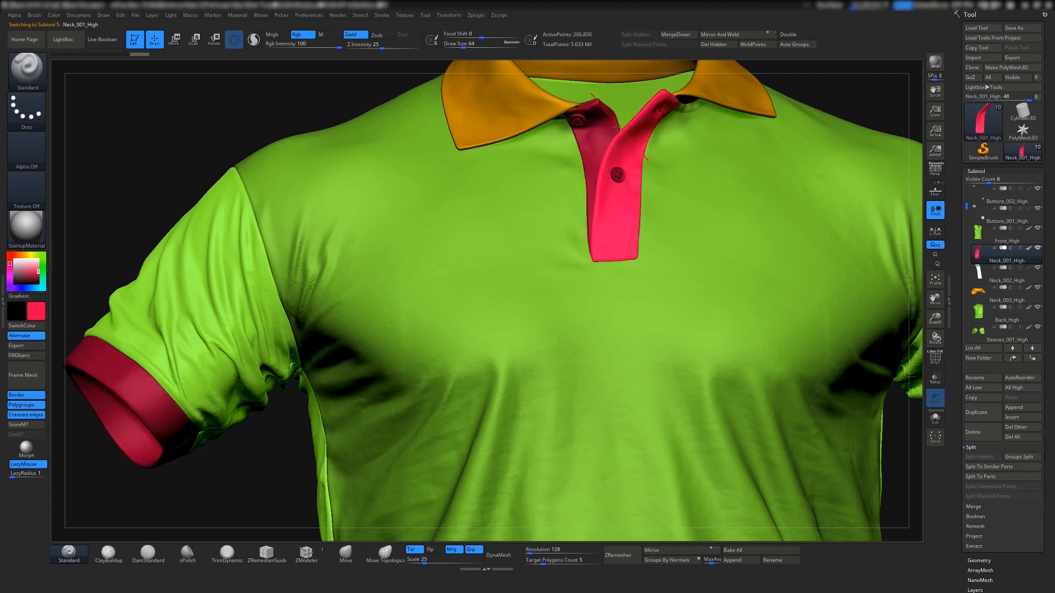
left_click(592, 171, "alt")
left_click(28, 356)
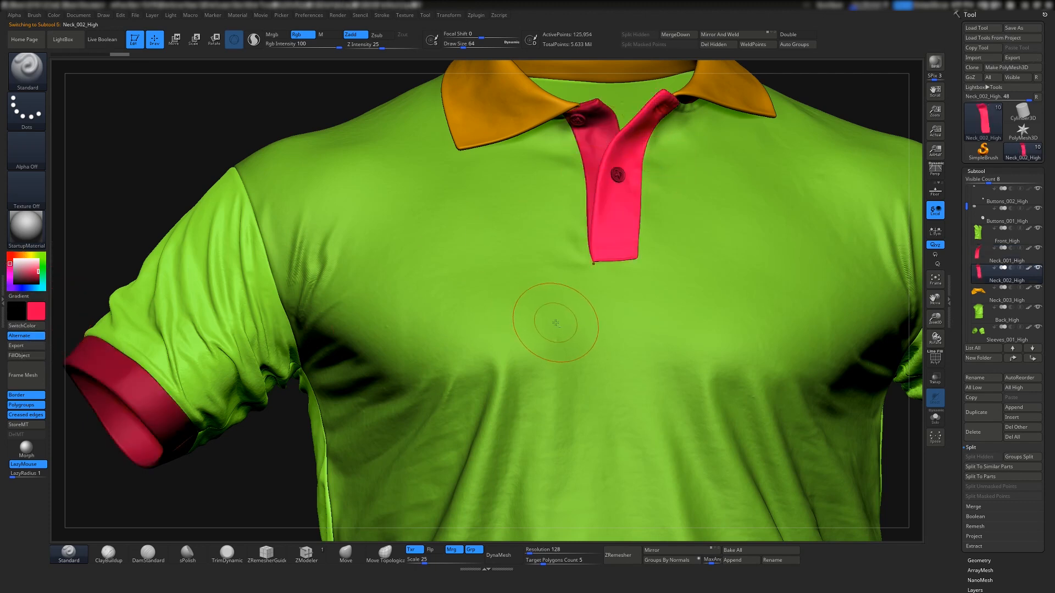
- Sample the collar's orange and fill the cuffs subtool Sleeves_002_High with it
right_click_drag(555, 323, 489, 275, "ctrl")
left_click(528, 165, "alt")
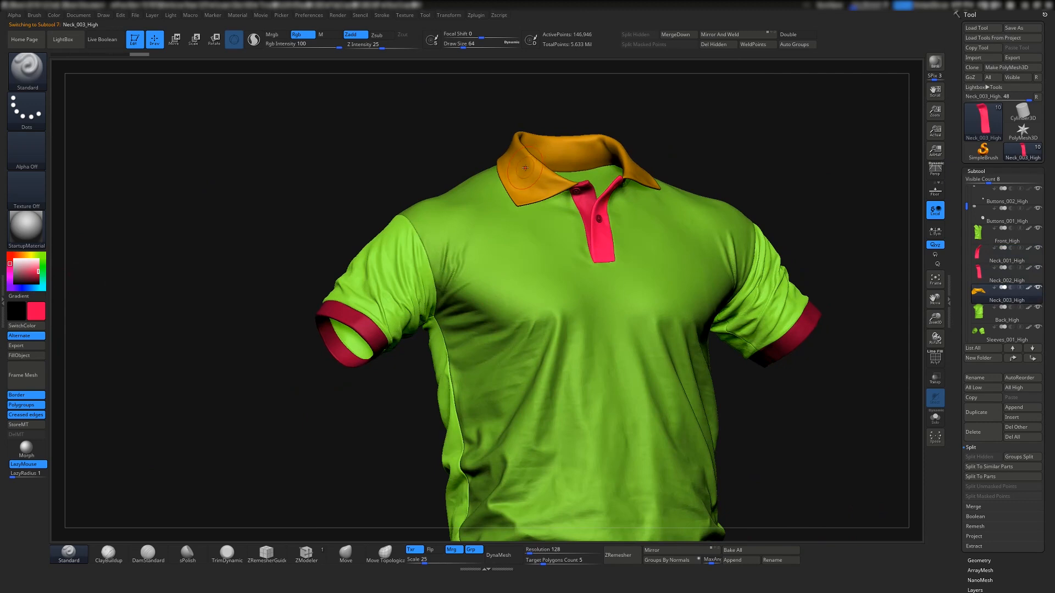
key("c")
left_click(341, 318, "alt")
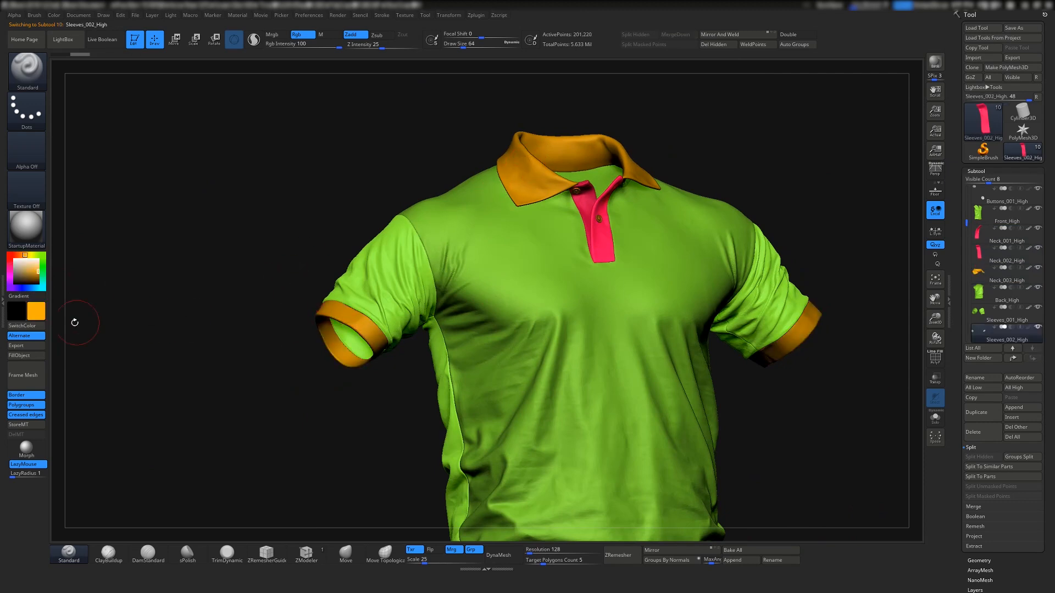
left_click(22, 356)
right_click_drag(385, 374, 525, 232)
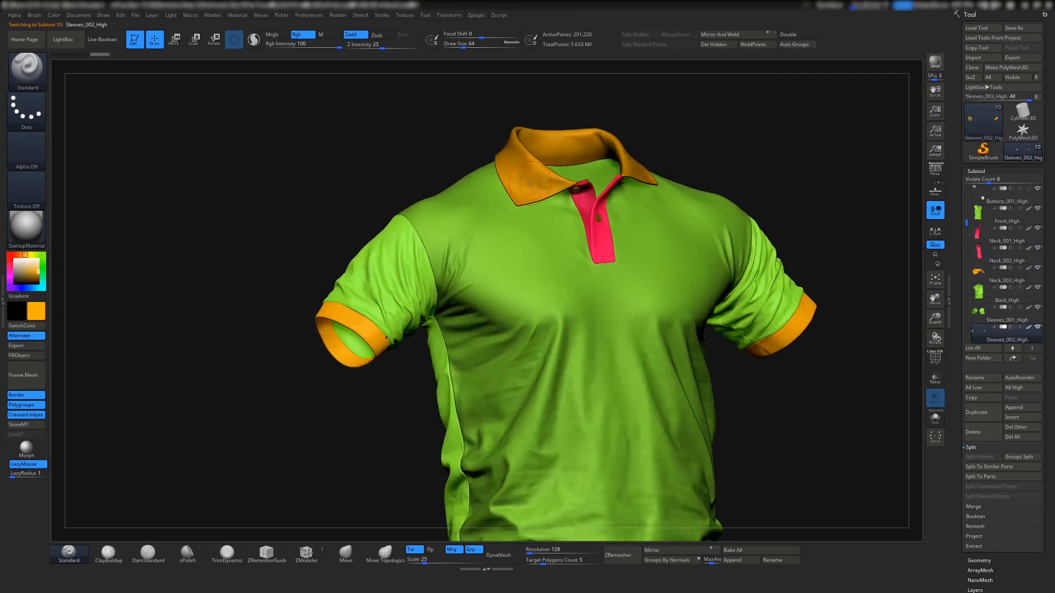
- Switch the paint mode to Mrgb and refill Front_High with its own sampled green
right_click_drag(348, 329, 535, 321)
left_click(488, 315, "alt")
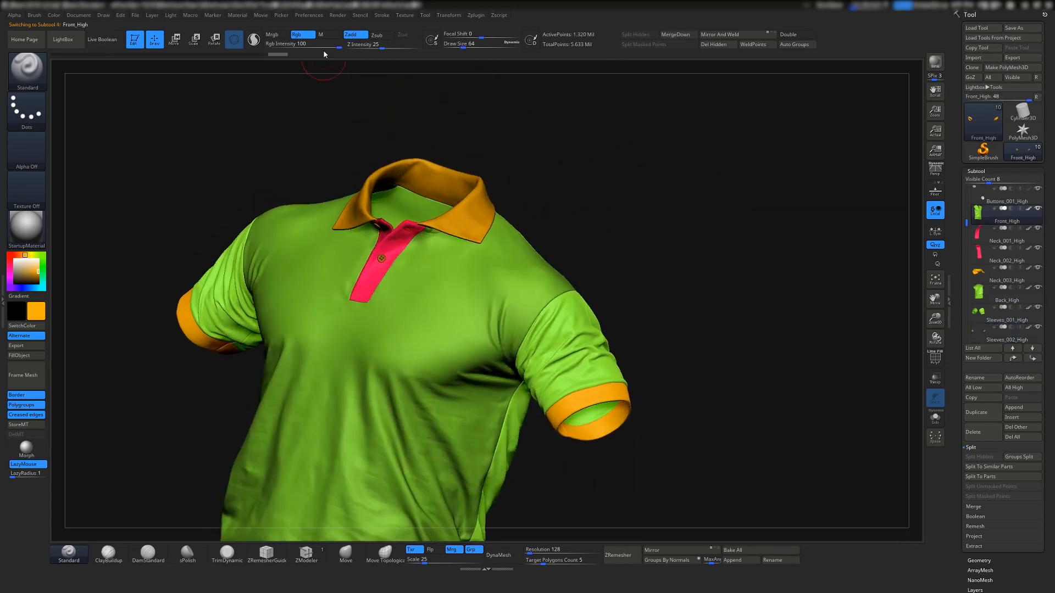
left_click(323, 38)
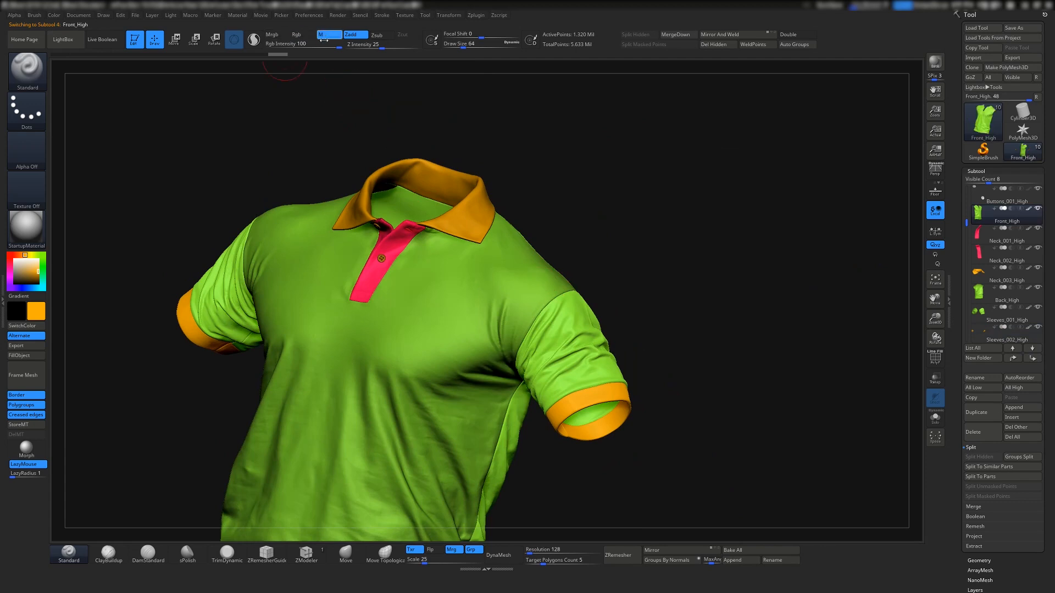
left_click(277, 34)
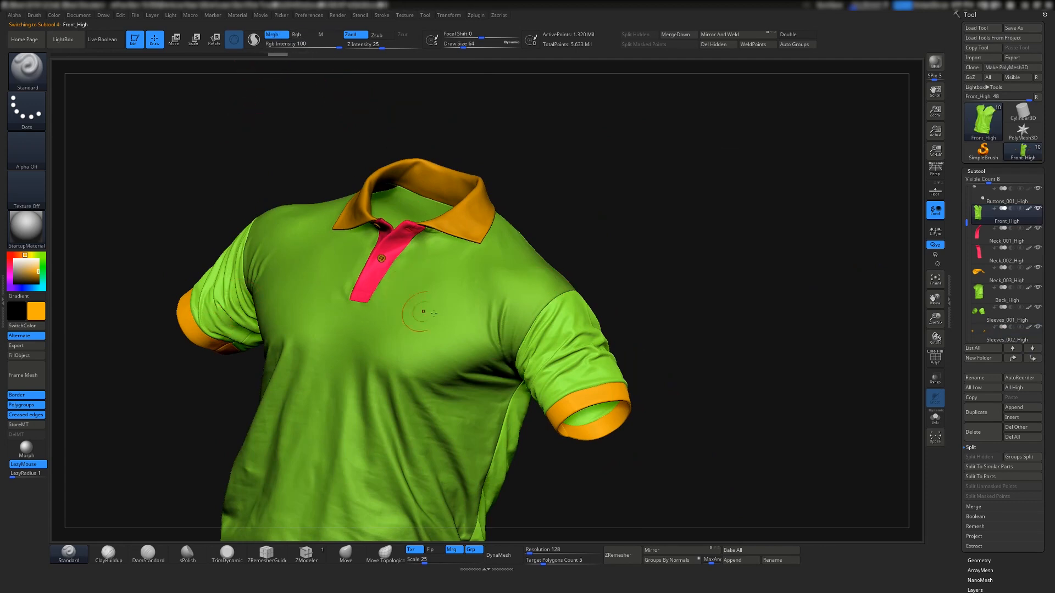
key("c")
left_click(25, 357)
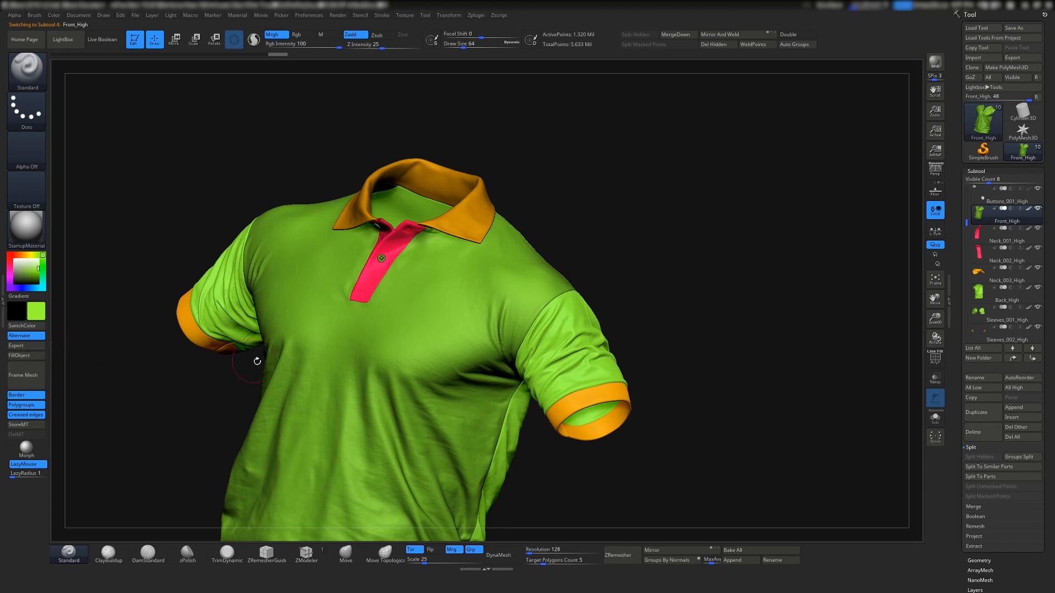
- Refill the Sleeves_001_High and Back_High subtools with the green color and material in Mrgb mode
right_click_drag(257, 360, 450, 231, "alt")
left_click(554, 200, "alt")
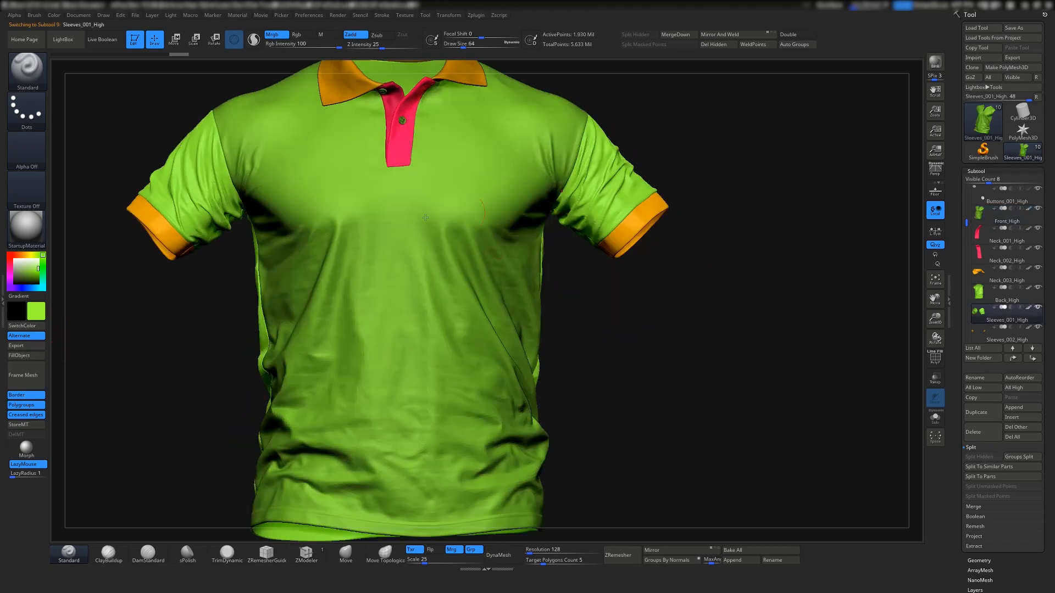
left_click(18, 355)
right_click_drag(219, 324, 632, 247)
left_click(722, 181, "alt")
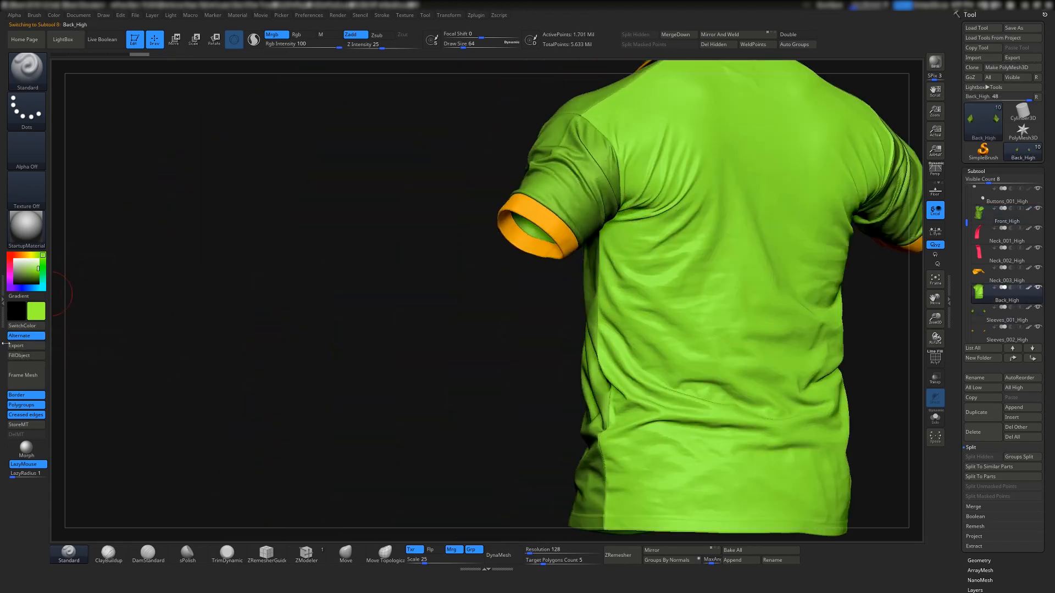
left_click(24, 355)
- Refill the cuffs subtool Sleeves_002_High with orange and the current material
right_click_drag(455, 301, 557, 195, "alt")
right_click_drag(557, 194, 694, 285, "alt")
left_click(700, 284, "alt")
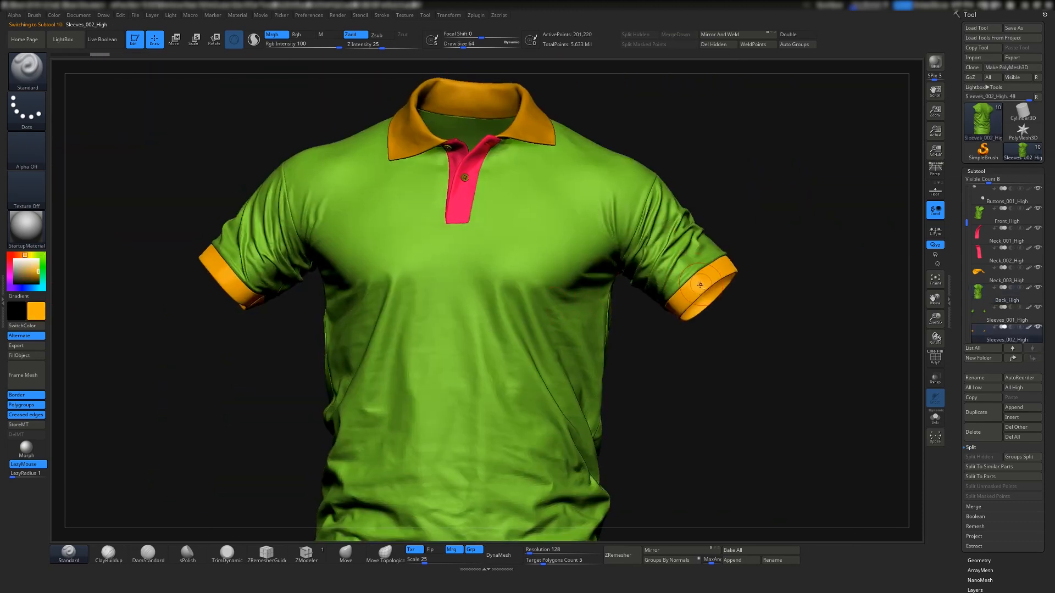
left_click(24, 355)
right_click_drag(430, 178, 466, 244, "alt")
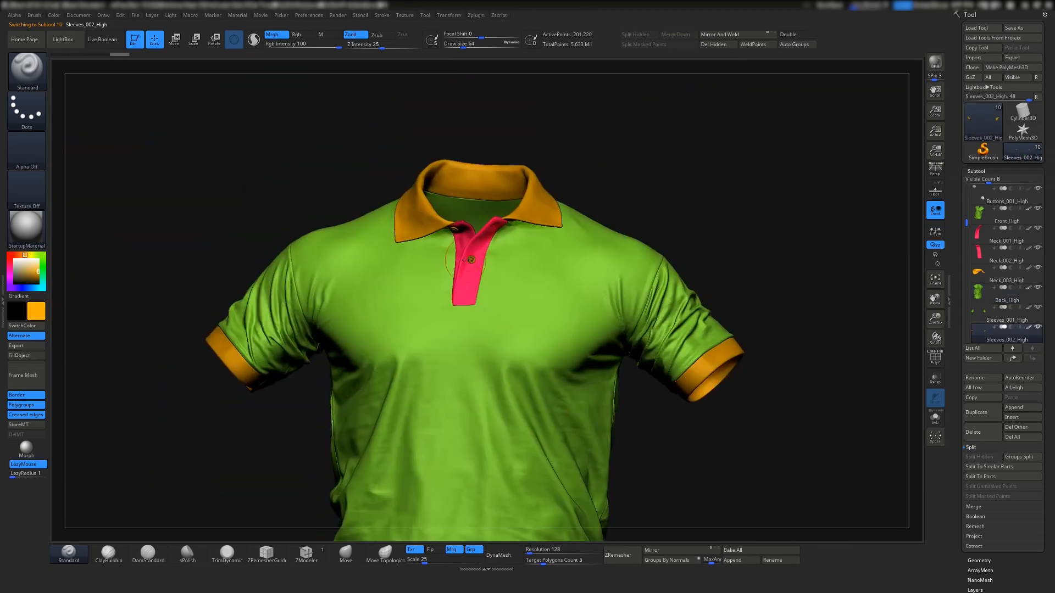
- Refill the placket subtools Neck_001_High and Neck_002_High with their pinkish red and the current material
left_click(468, 274, "alt")
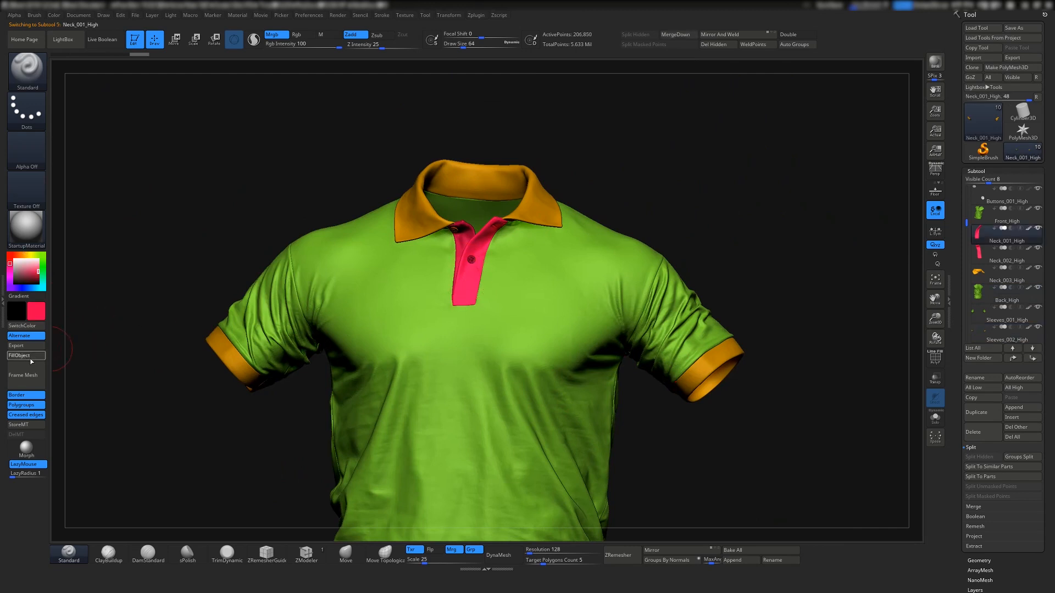
left_click(30, 357)
right_click_drag(466, 225, 450, 291, "ctrl")
left_click(447, 242, "alt")
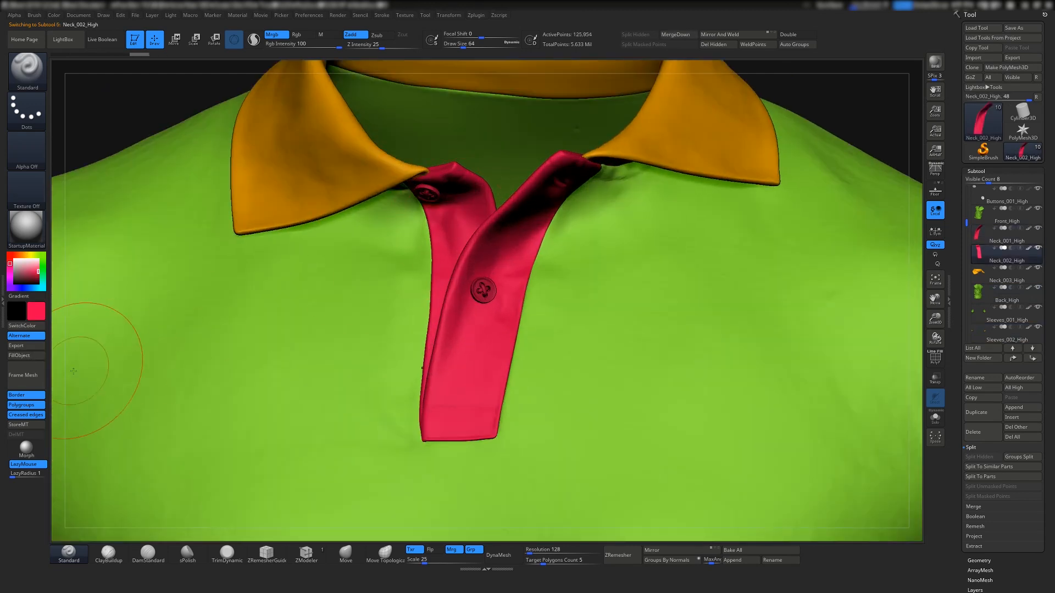
left_click(23, 357)
right_click_drag(544, 341, 506, 325)
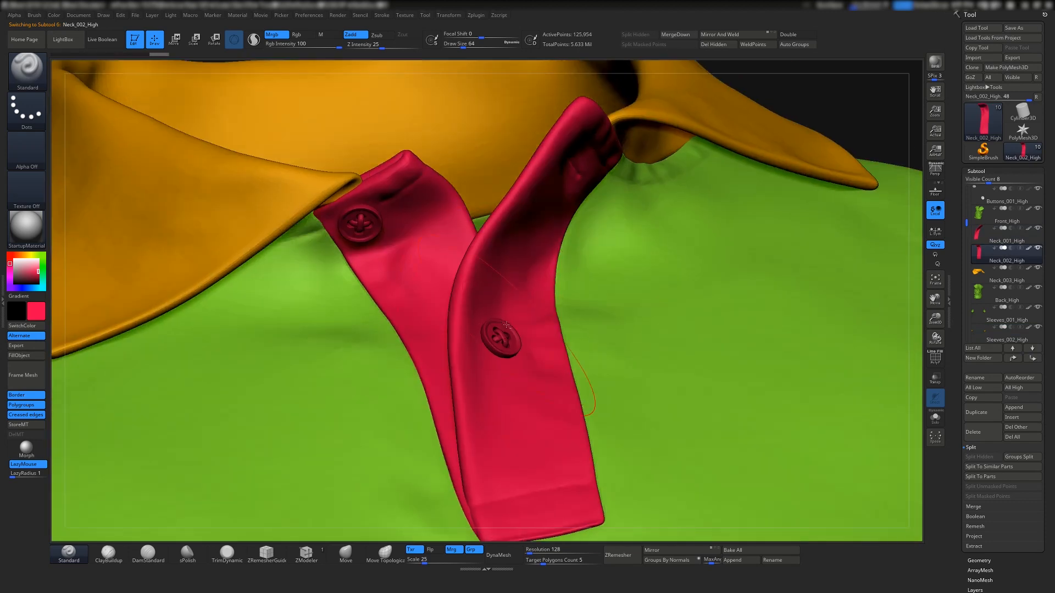
- Select the Buttons_001_High subtool, choose a bright yellow and fill the buttons with it
left_click(506, 324, "alt")
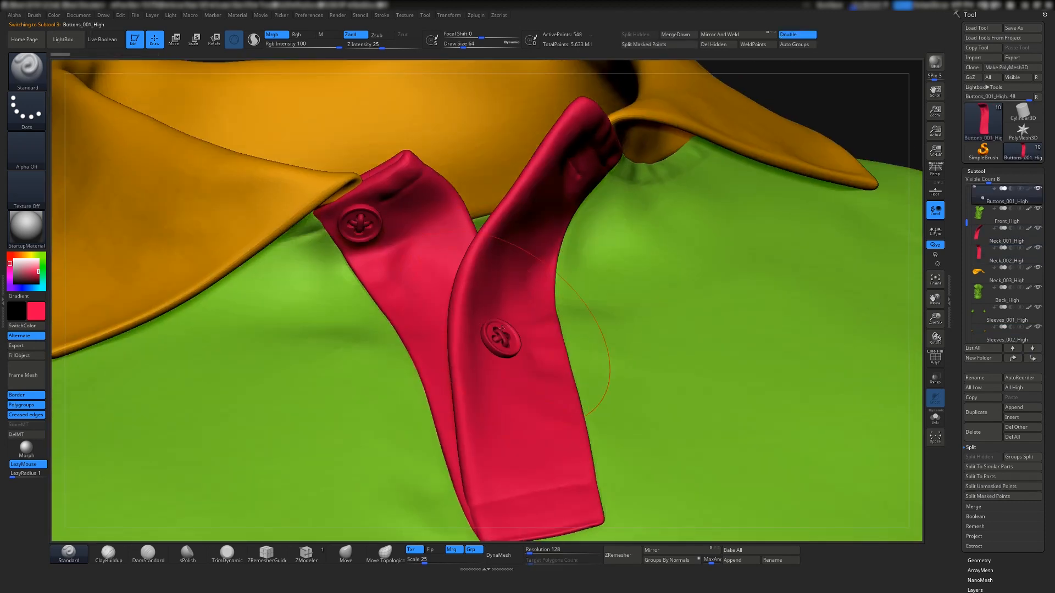
left_click(30, 256)
left_click(26, 356)
right_click_drag(385, 379, 508, 340)
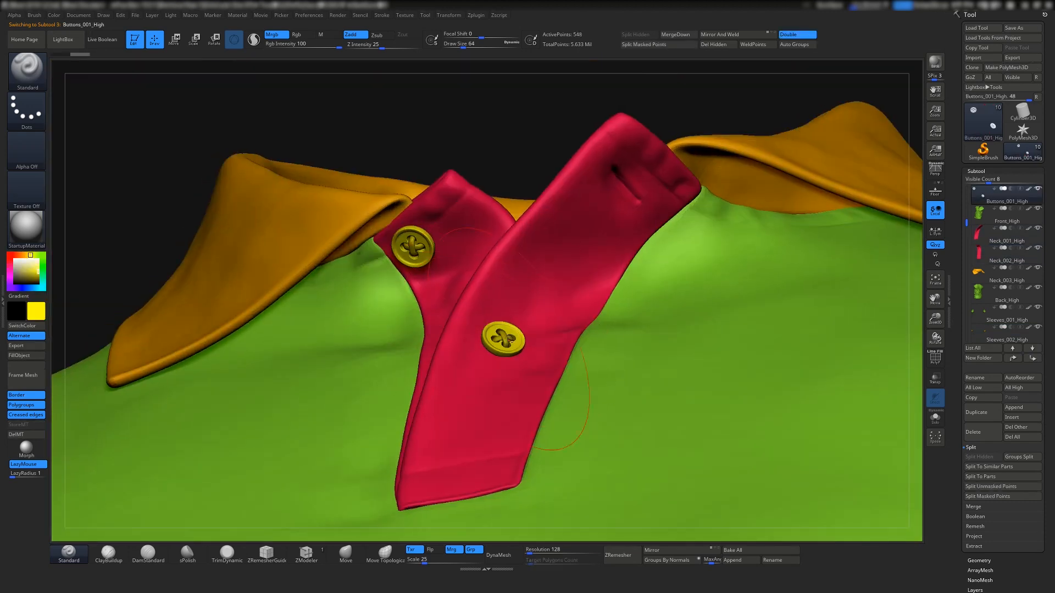
- Select the button thread subtool Buttons_002_High and color it white
left_click(499, 339, "alt")
left_click(13, 258)
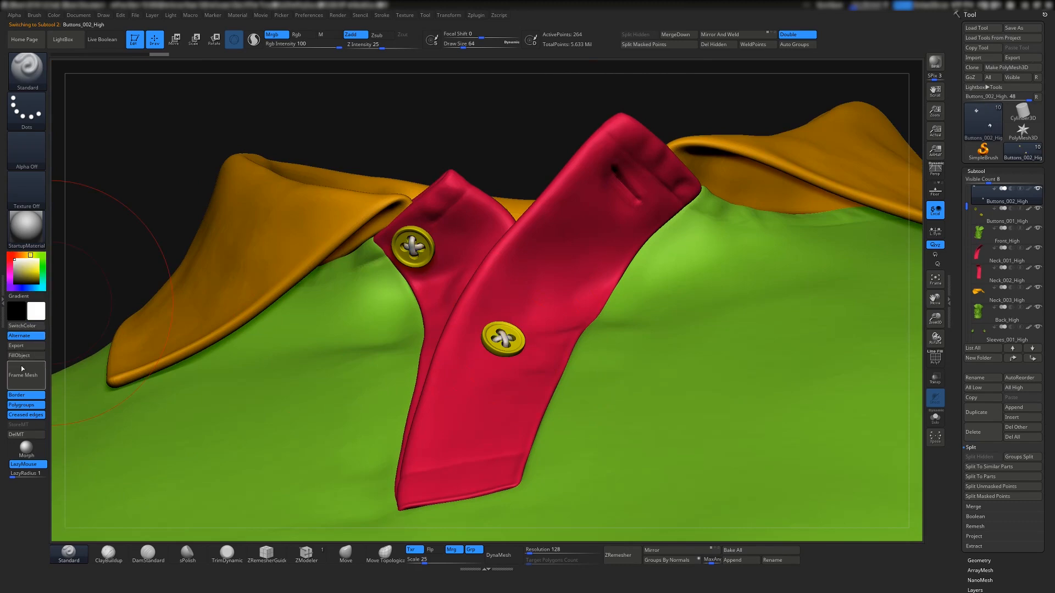
key("f")
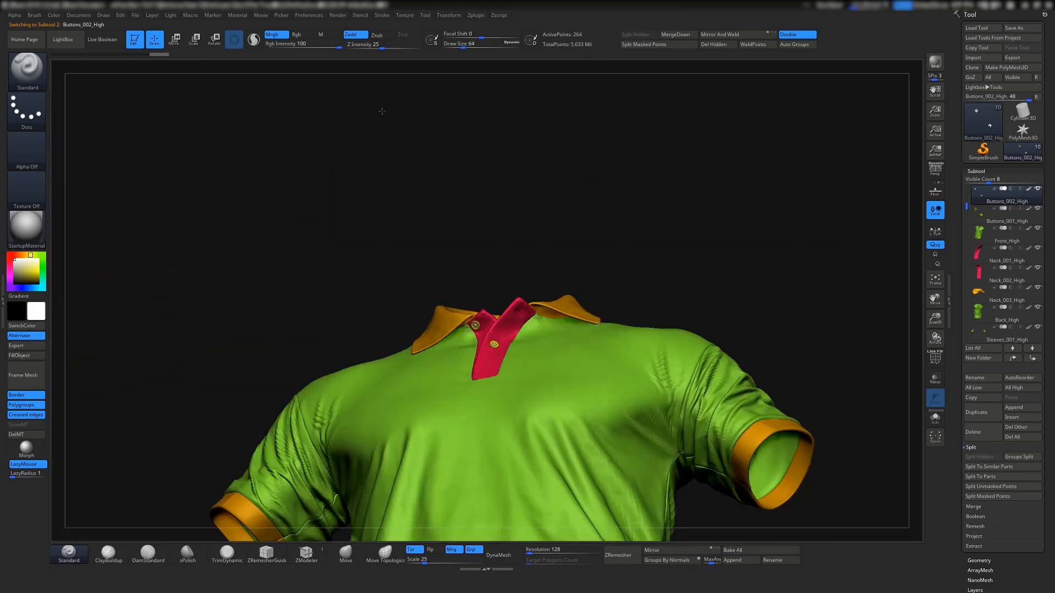
right_click_drag(382, 111, 443, 219)
right_click_drag(443, 220, 452, 253)
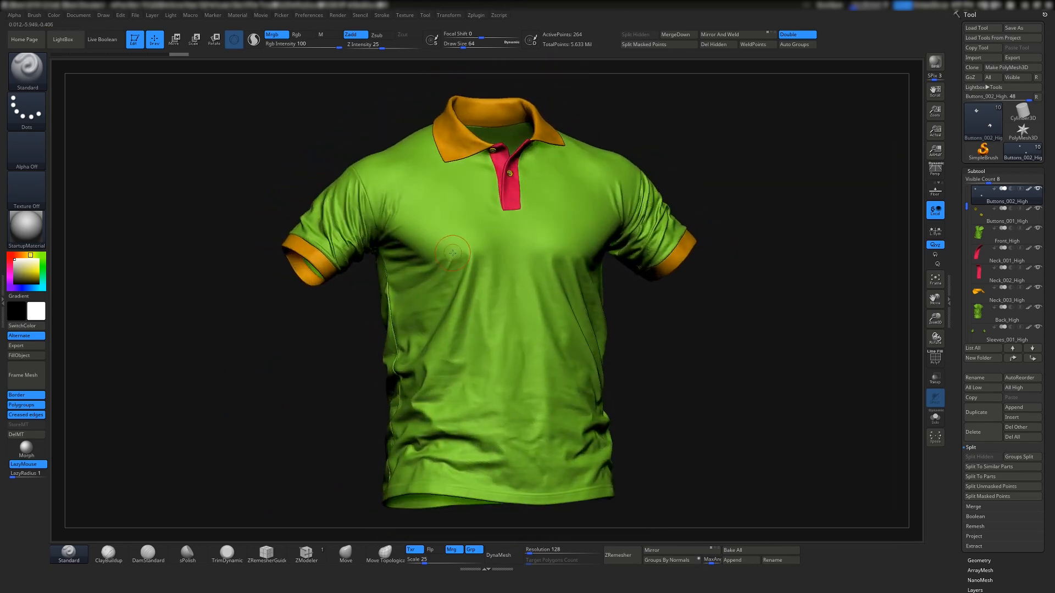
- Save the color-filled high-poly shirt as a tool file
left_click(1018, 28)
left_click_drag(267, 398, 240, 352)
key("Return")
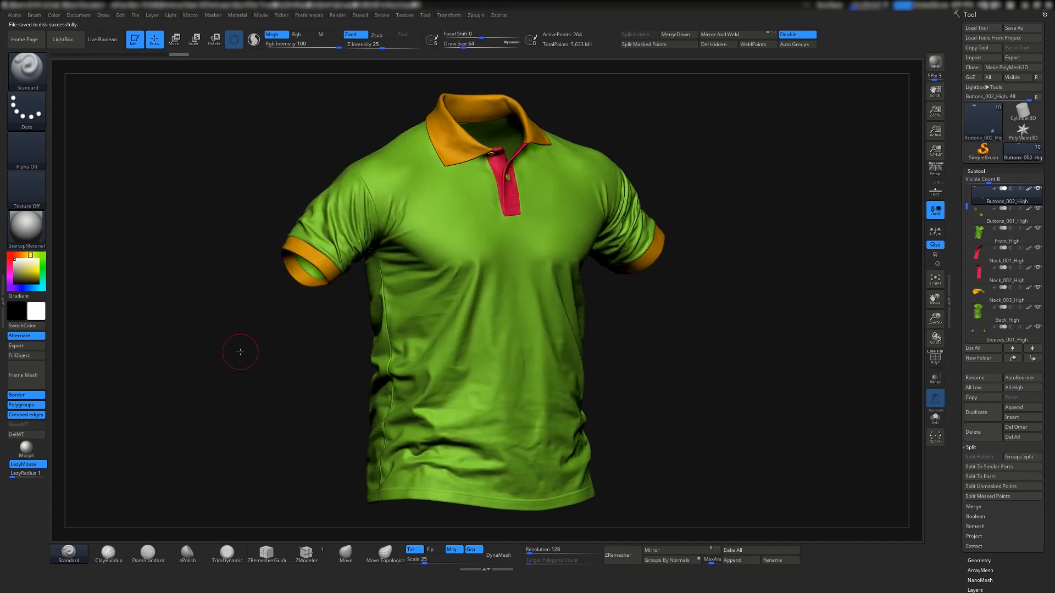
key("space")
mouse_move(202, 299)
left_mouse_down()
mouse_move(315, 301)
mouse_move(222, 307)
mouse_move(221, 291)
left_mouse_up()
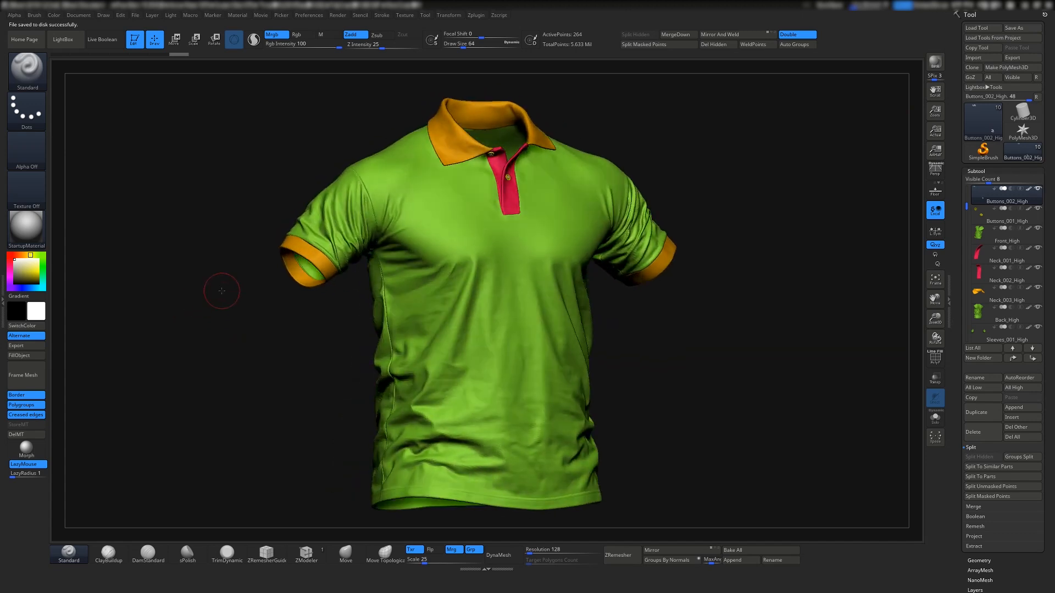
- Check the point counts of Front_High and Sleeves_001_High, and lower the subdivision level of Sleeves_001_High
left_click_drag(364, 272, 319, 258)
left_click(462, 252, "alt")
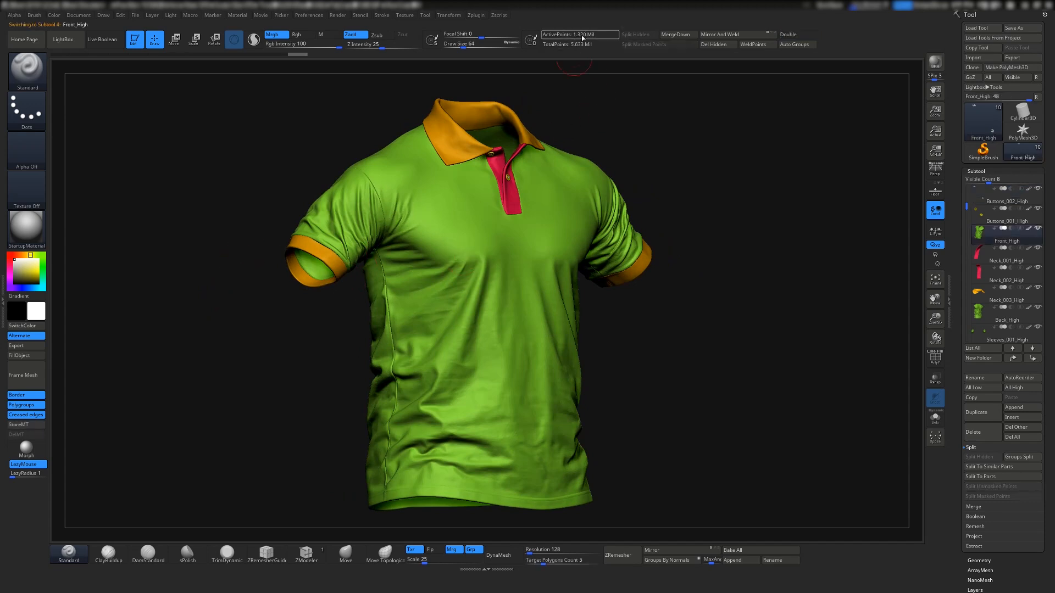
left_click(345, 207, "alt")
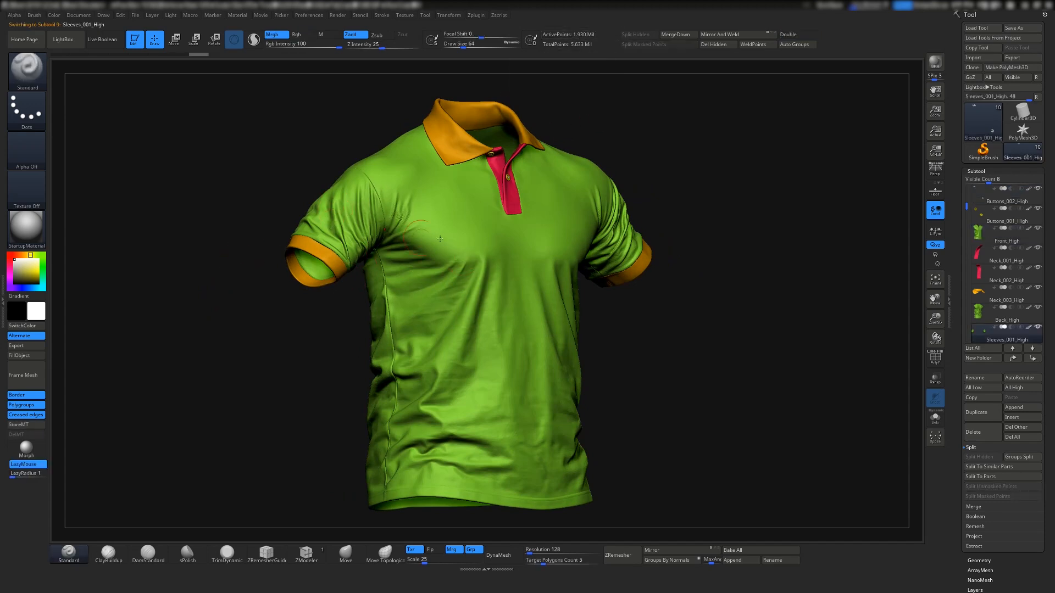
right_click_drag(617, 231, 528, 228)
key("shift+d")
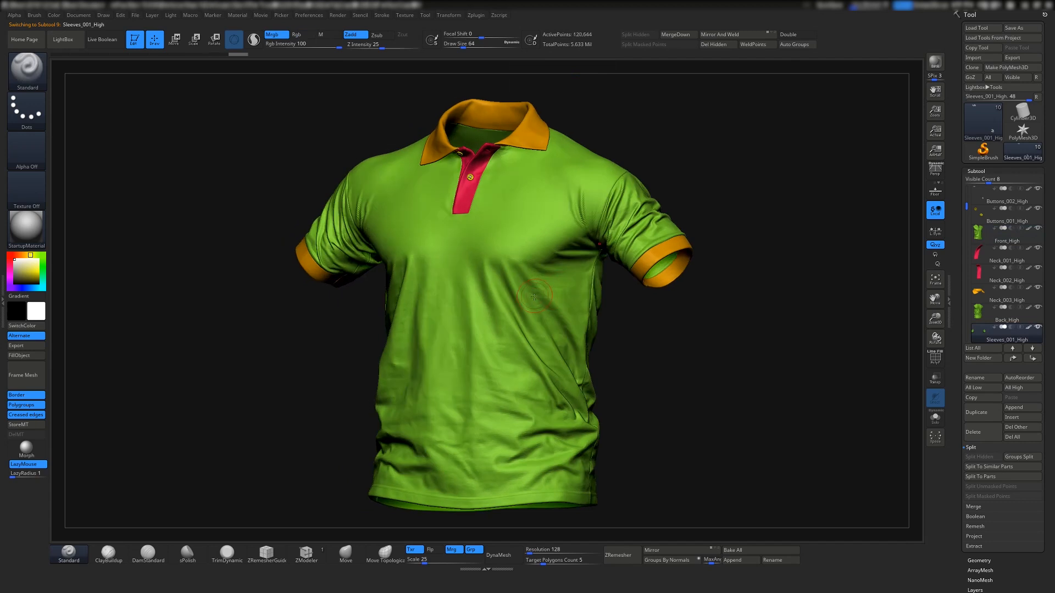
- Check the point counts of the collar, placket, back, sleeve and cuff subtools of the high-poly shirt
right_click_drag(418, 214, 462, 211)
left_click(461, 152, "alt")
key("shift+d")
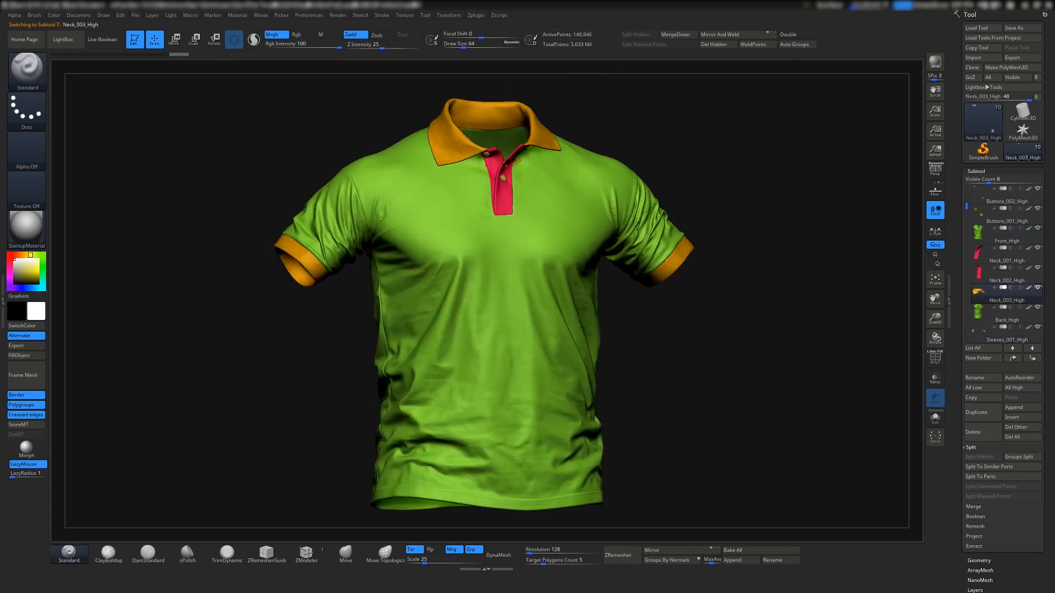
left_click(500, 202, "alt")
left_click(447, 151, "alt")
right_click_drag(449, 165, 620, 190)
left_click(407, 225, "alt")
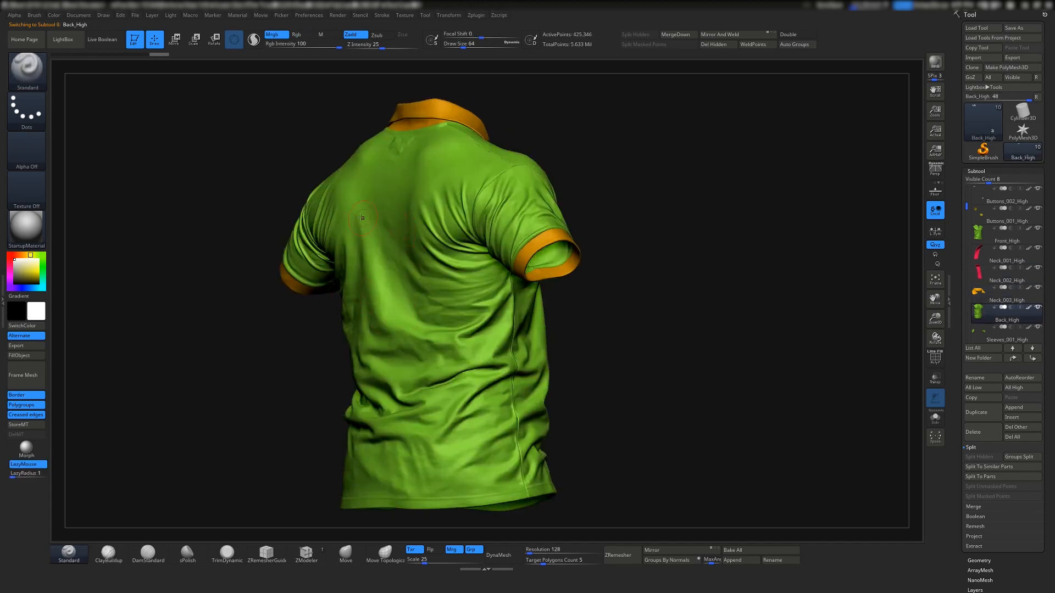
right_click_drag(361, 218, 407, 206)
left_click(190, 270, "alt")
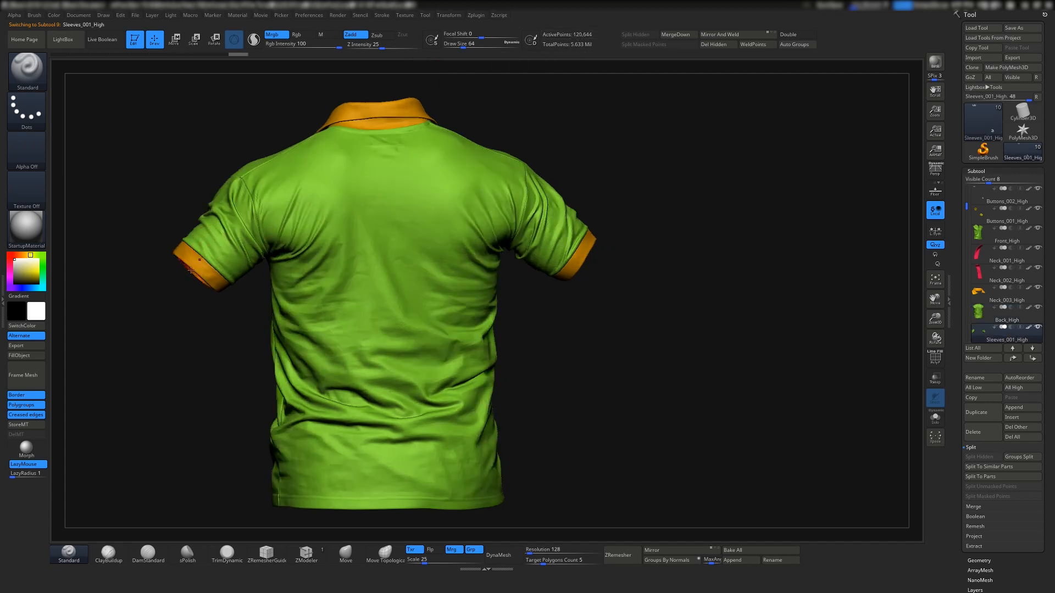
left_click(194, 268, "alt")
right_click_drag(329, 253, 380, 244)
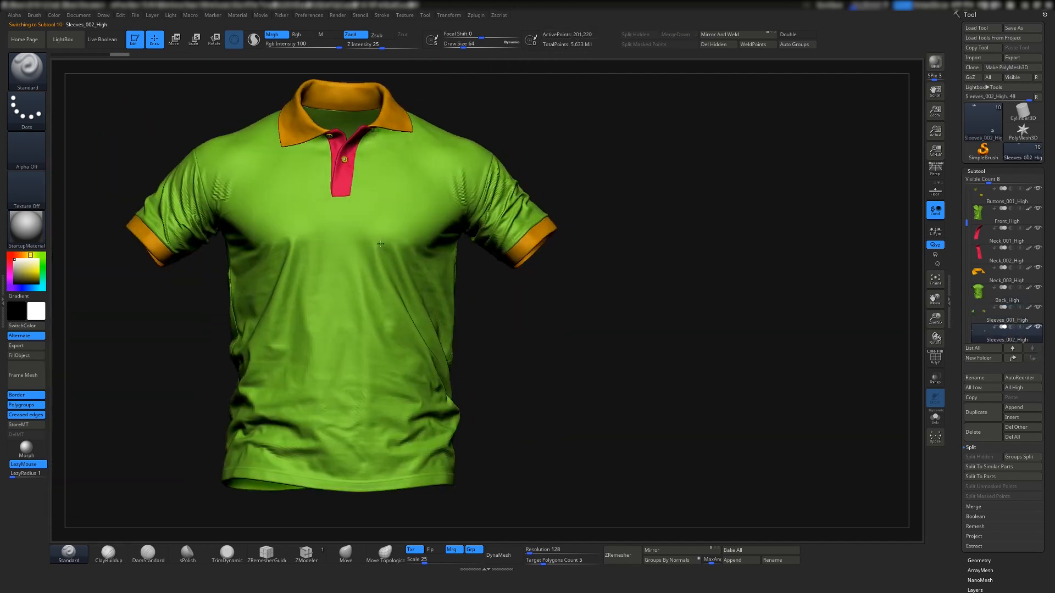
left_click(341, 140, "alt")
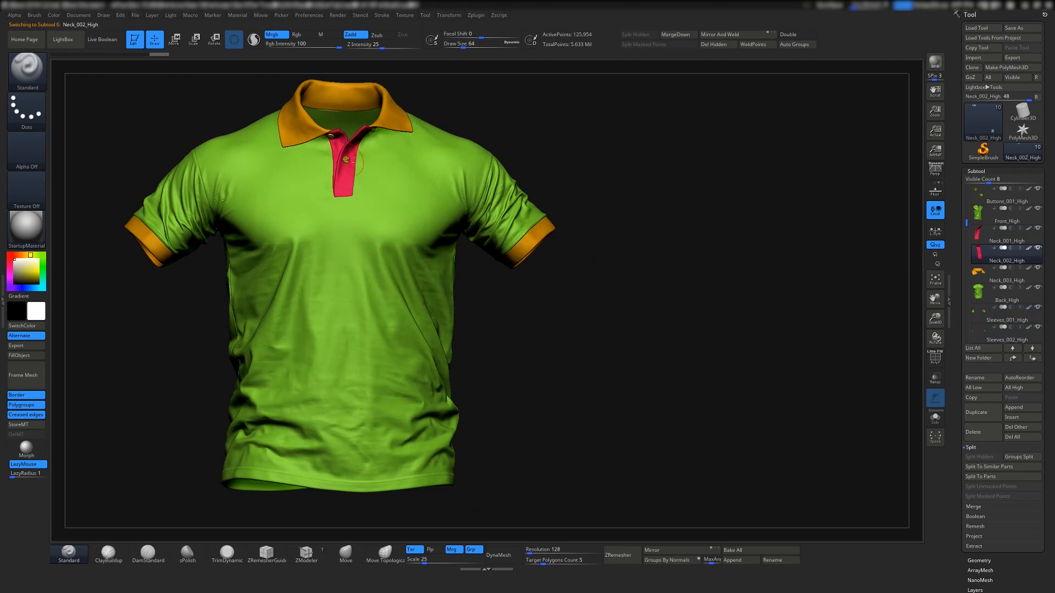
- Apply dynamic subdivision to the button subtool Buttons_001_High and the button thread subtool Buttons_002_High
left_click(345, 159, "alt")
right_click_drag(385, 171, 405, 262, "alt")
left_click_drag(956, 507, 956, 459)
left_click(980, 513)
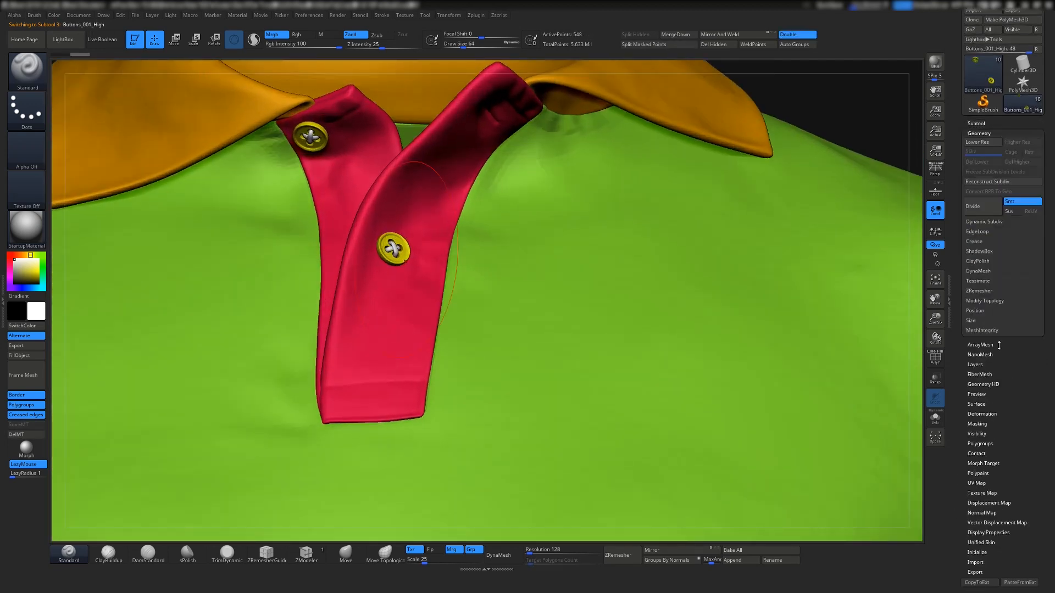
left_click(998, 222)
left_click(1025, 231)
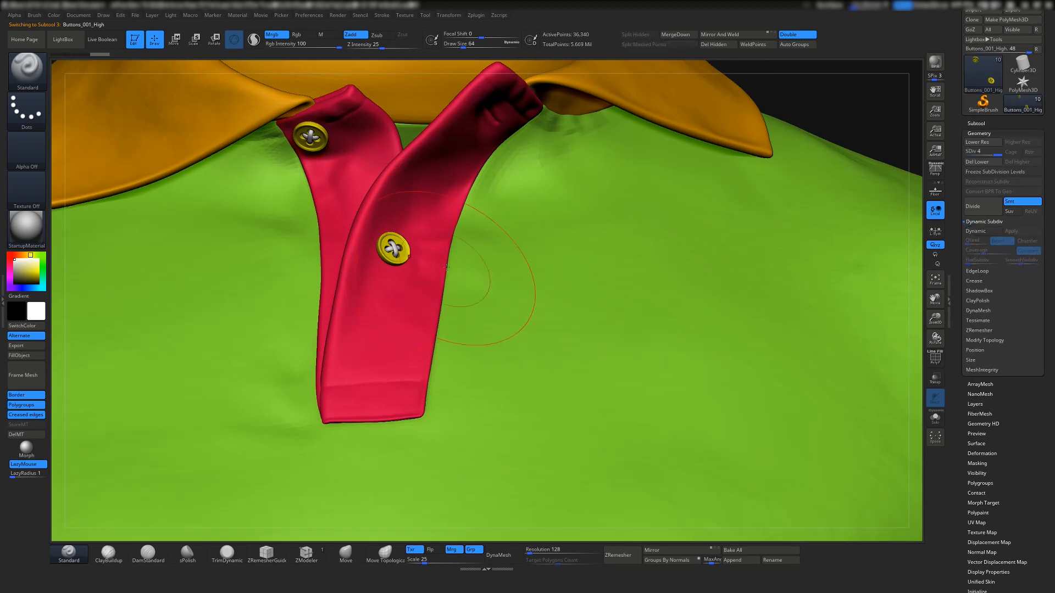
left_click(394, 248, "alt")
left_click(1025, 231)
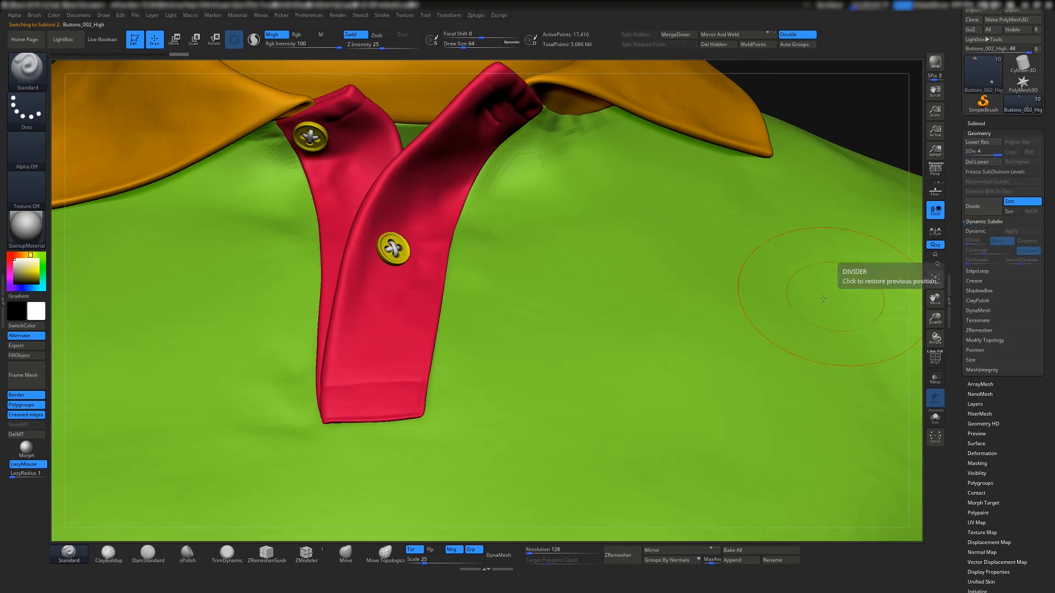
- Turn off the Grp and Txr export options for the shirt tool
right_click_drag(393, 423, 456, 275, "ctrl")
left_click(472, 550)
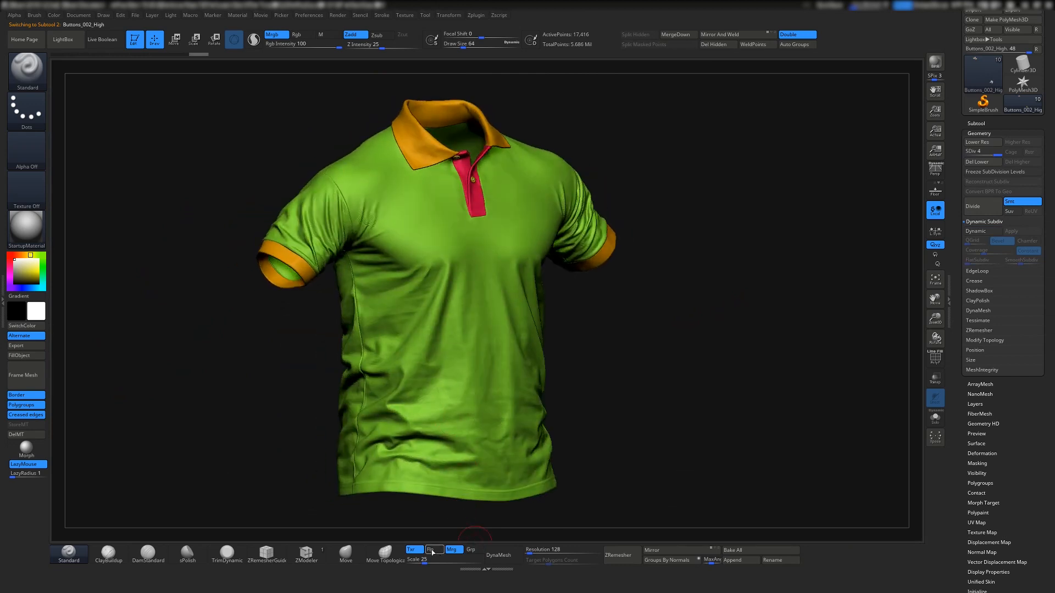
left_click(414, 550)
left_click_drag(959, 74, 958, 122)
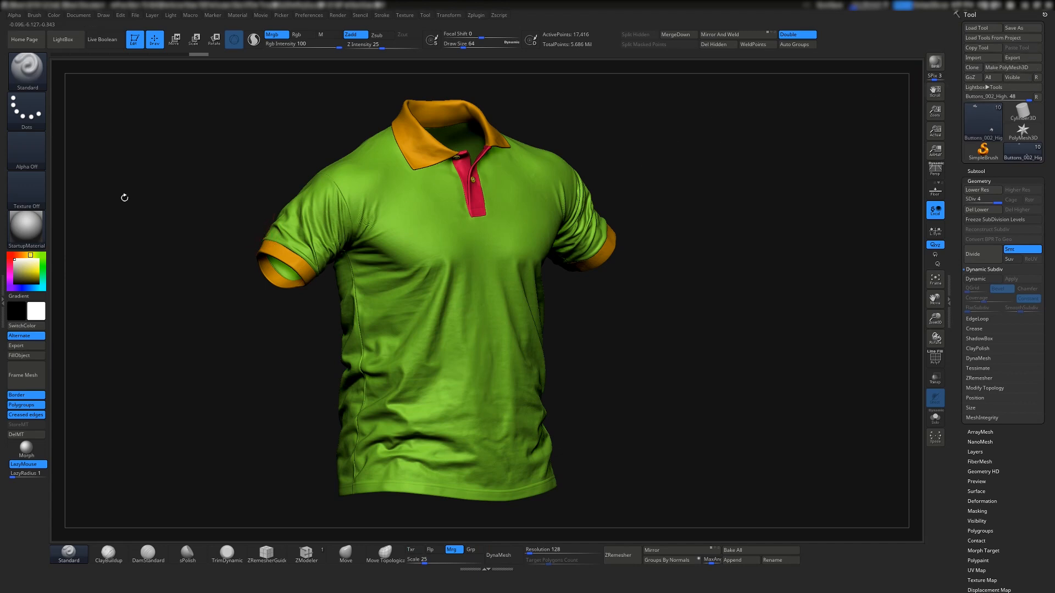
- Start exporting all visible subtools as OBJ files with the SubTool Master plugin
left_click(3, 188)
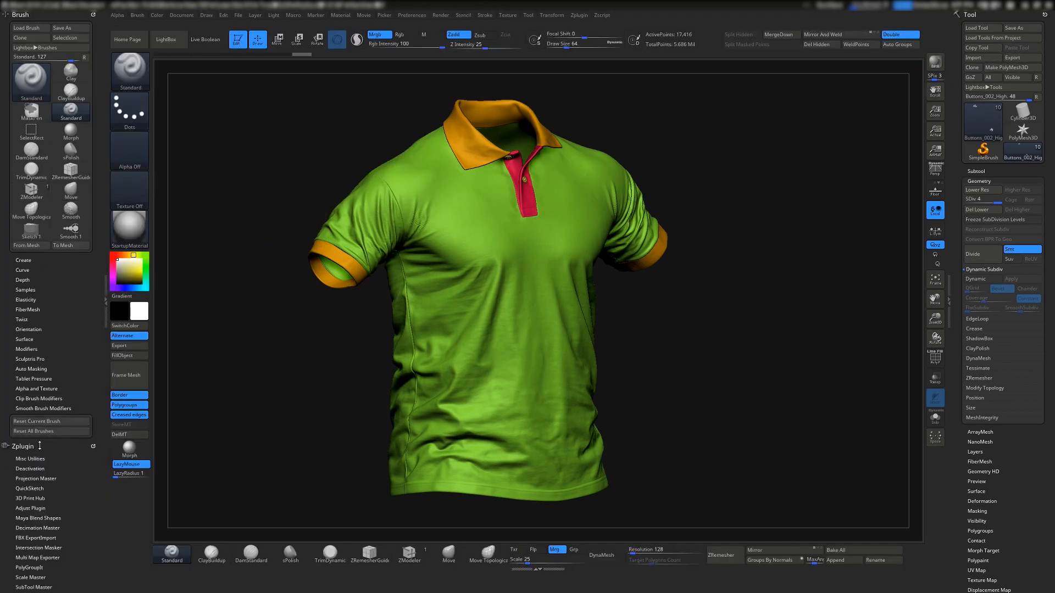
scroll(33, 446, "down", 3)
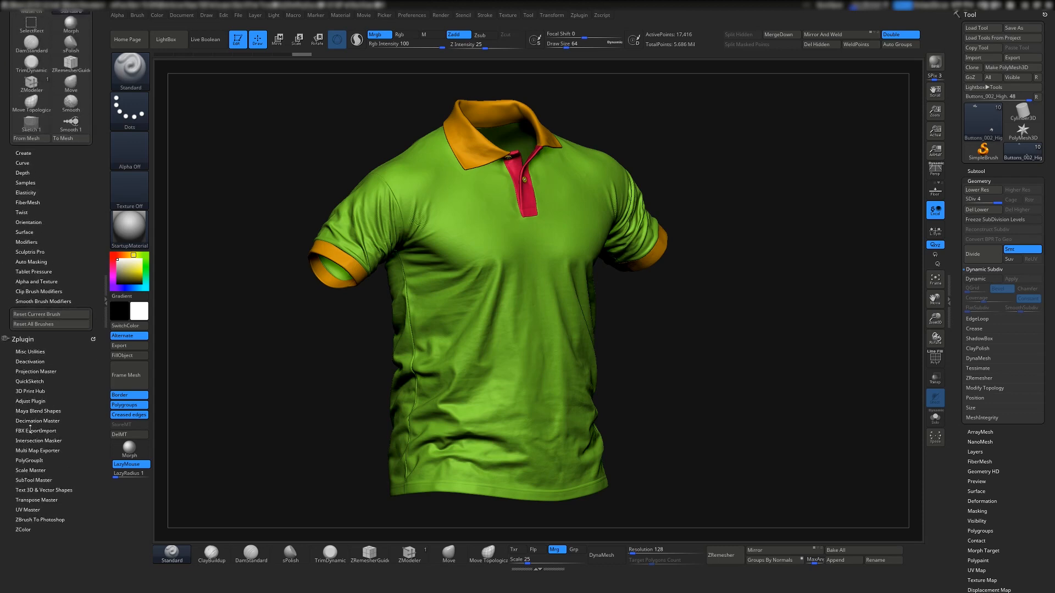
left_click(32, 480)
scroll(27, 472, "down", 3)
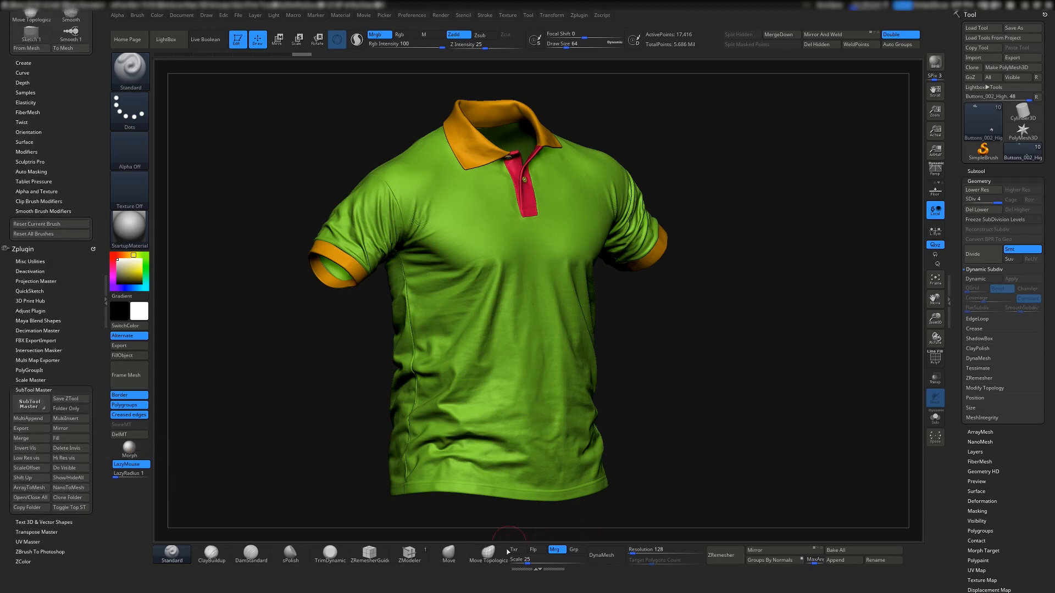
left_click(39, 433)
left_click(482, 239)
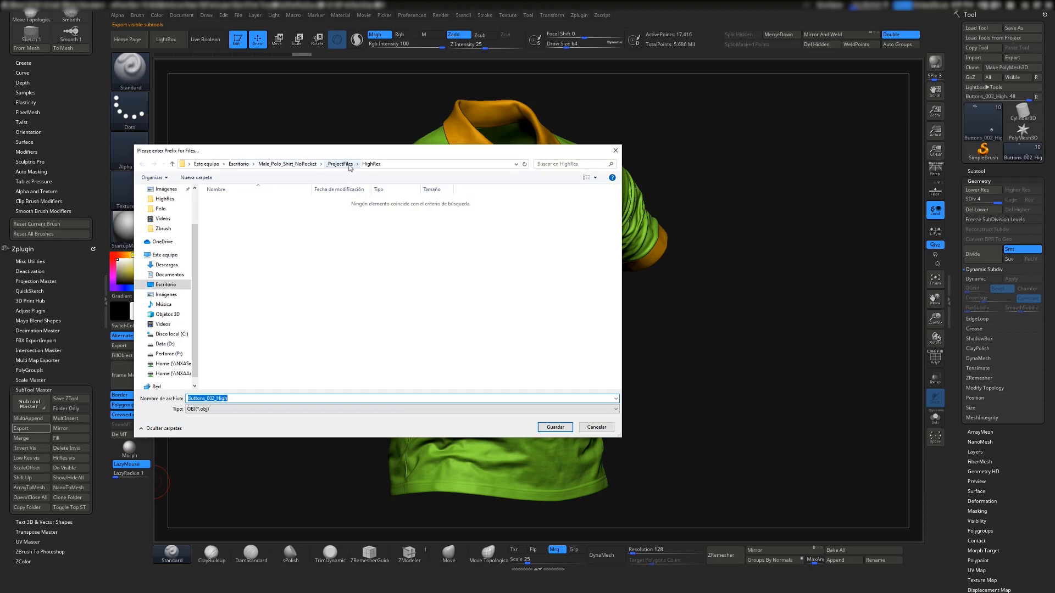
- Create a folder named High inside _ProjectFiles/Baking and export the high-poly subtools into it as OBJ
left_click(338, 165)
double_click(222, 202)
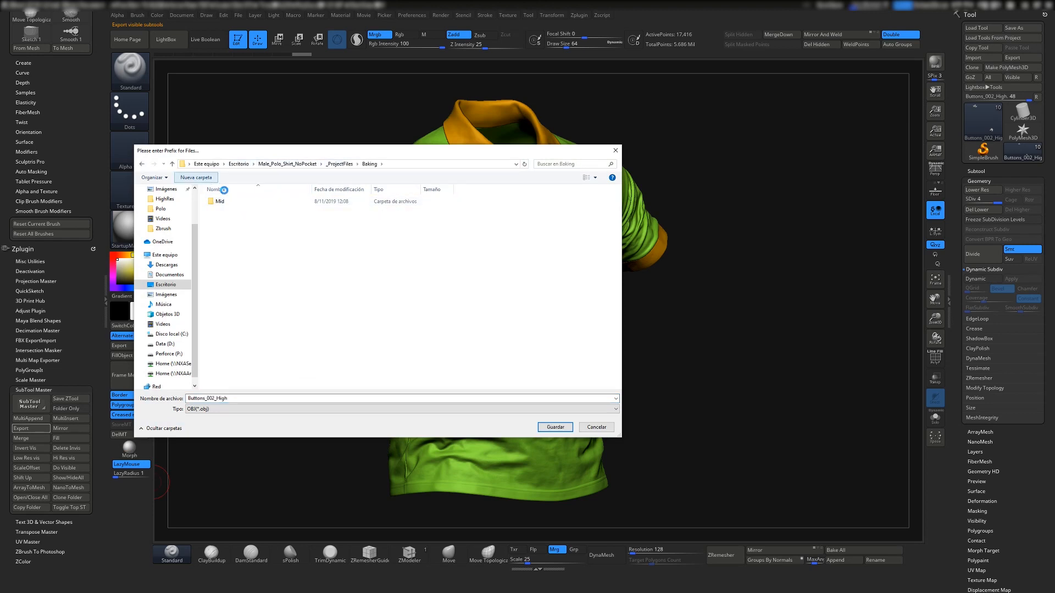
type("High")
key("Return")
key("Return")
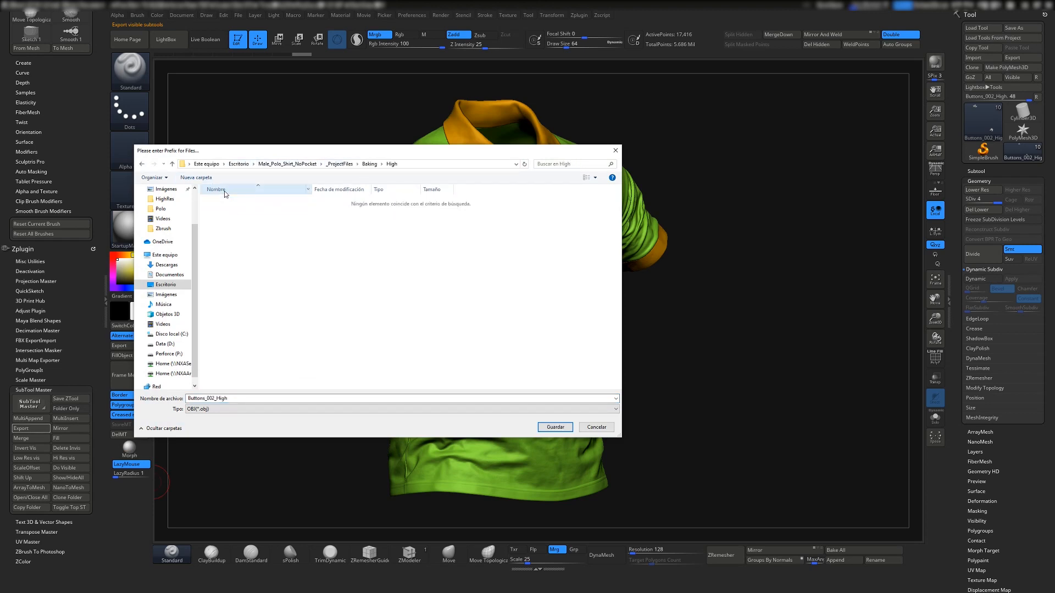
left_click(560, 428)
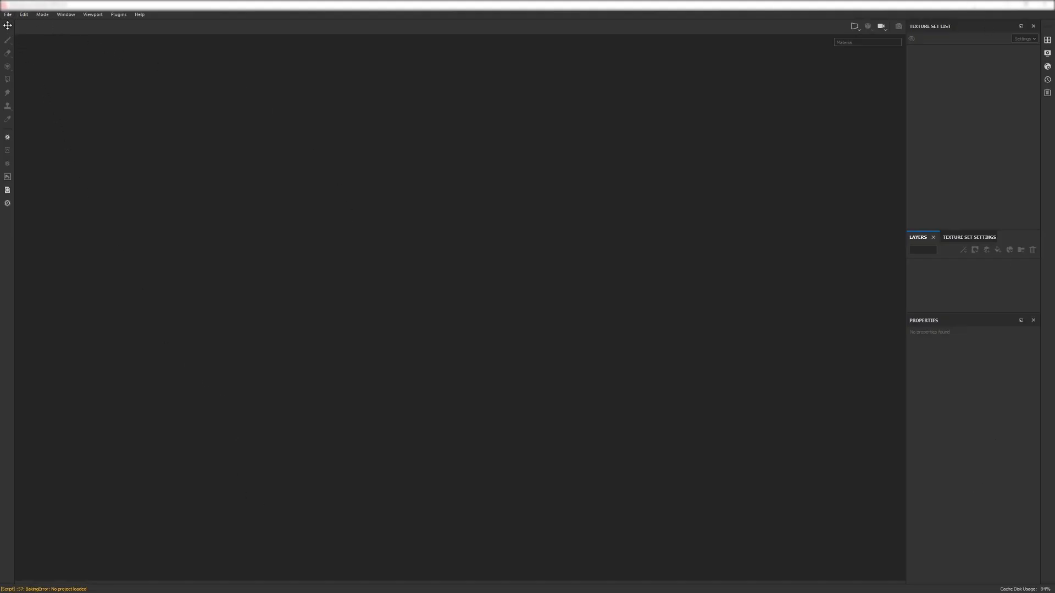
- Switch to Substance Painter and set up a new project with the PBR - Metallic Roughness template, 4096 resolution and tangent space computed per fragment
left_click(8, 14)
left_click(17, 24)
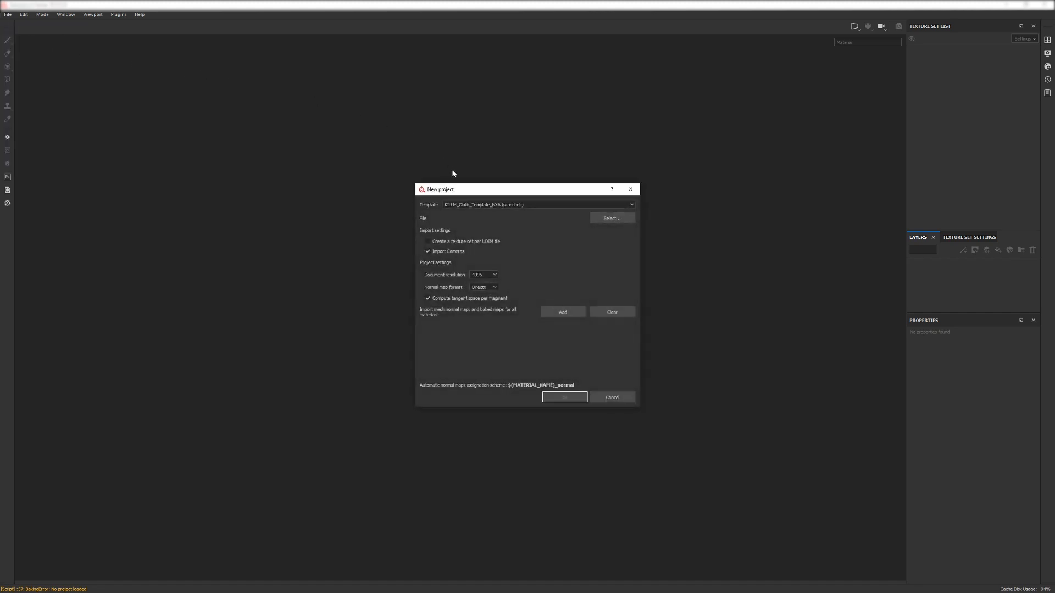
left_click(496, 205)
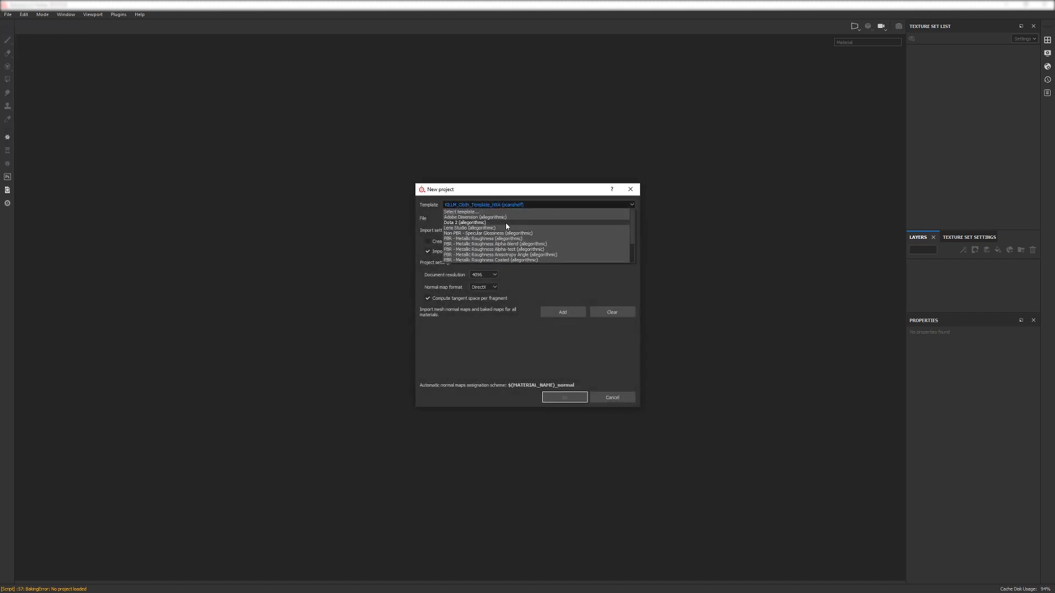
left_click(473, 239)
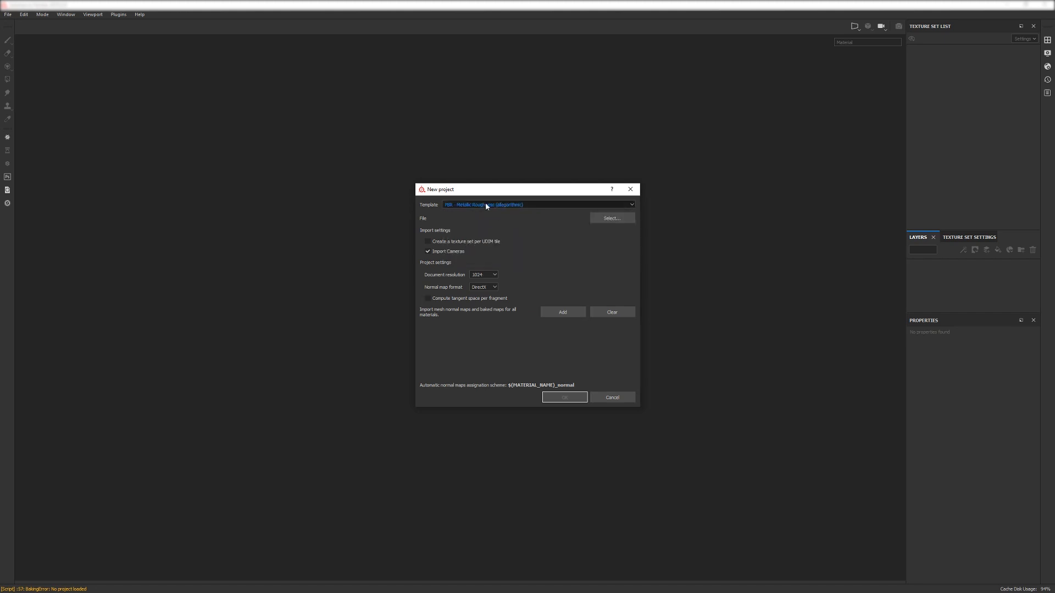
left_click(493, 275)
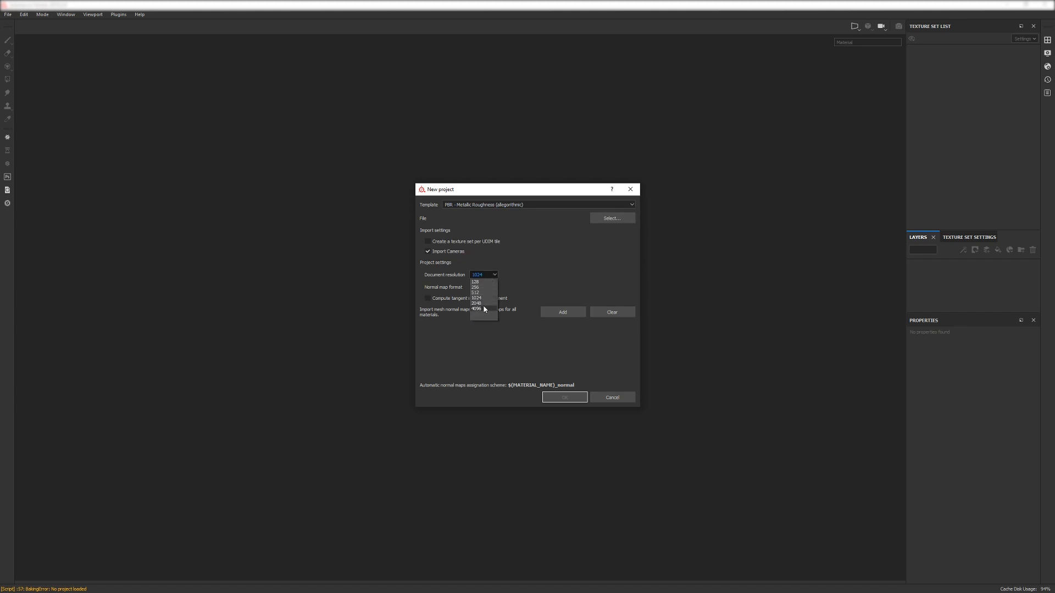
left_click(477, 309)
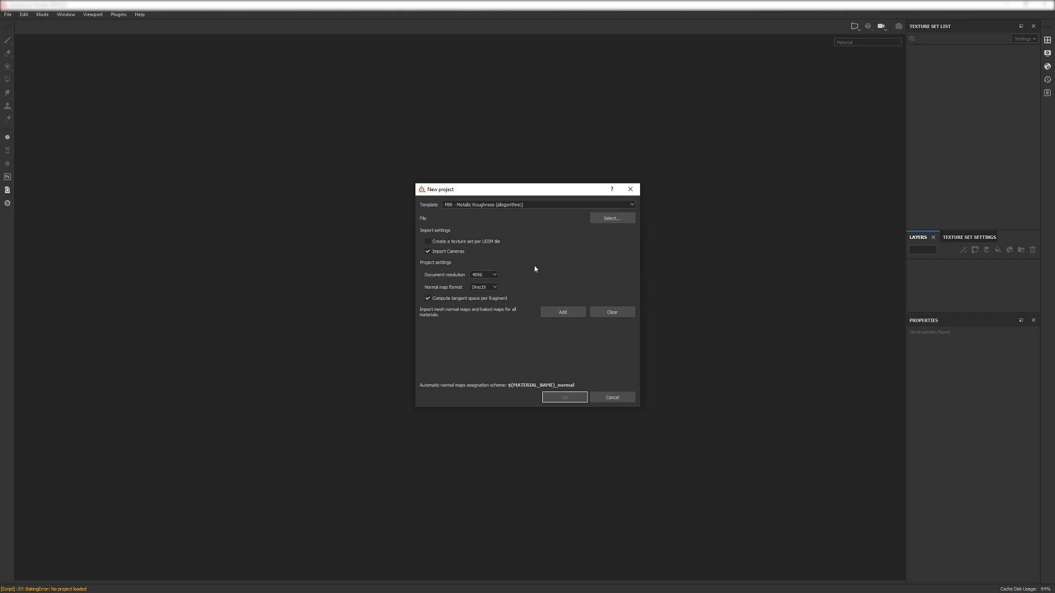
- Choose Male_Polo_Shirt_NoPocket_BAKE from the project's Baking folder as the mesh file for the new project
left_click(606, 221)
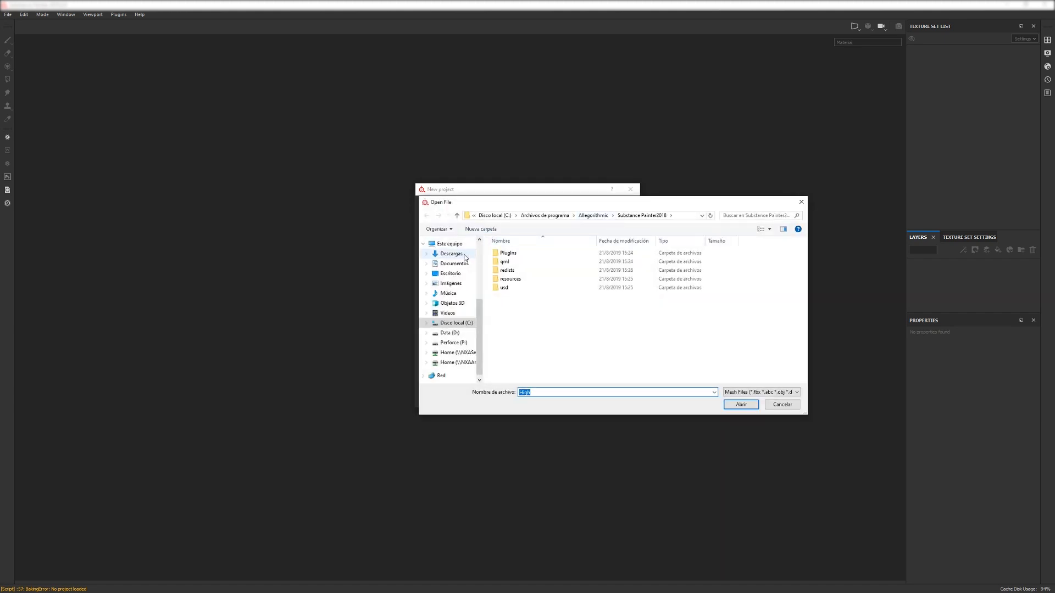
left_click(454, 274)
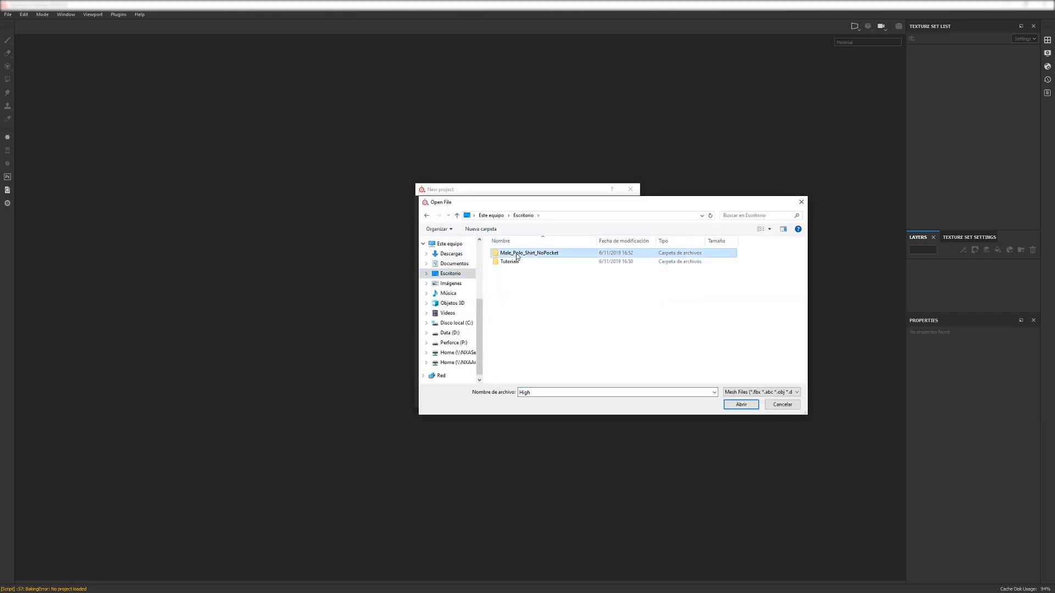
double_click(517, 253)
double_click(516, 254)
double_click(526, 252)
left_click(583, 270)
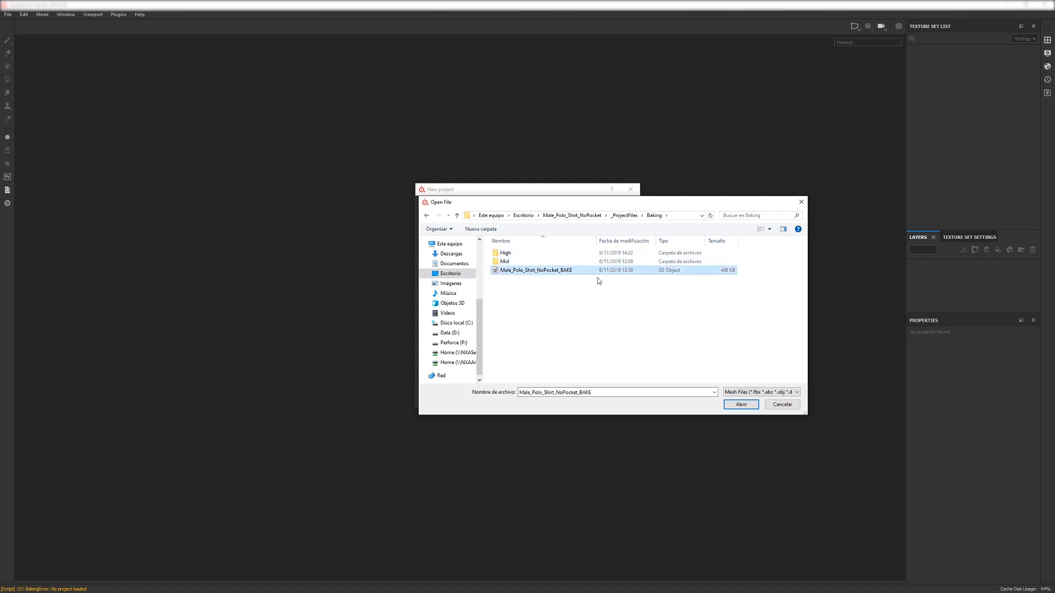
left_click(741, 405)
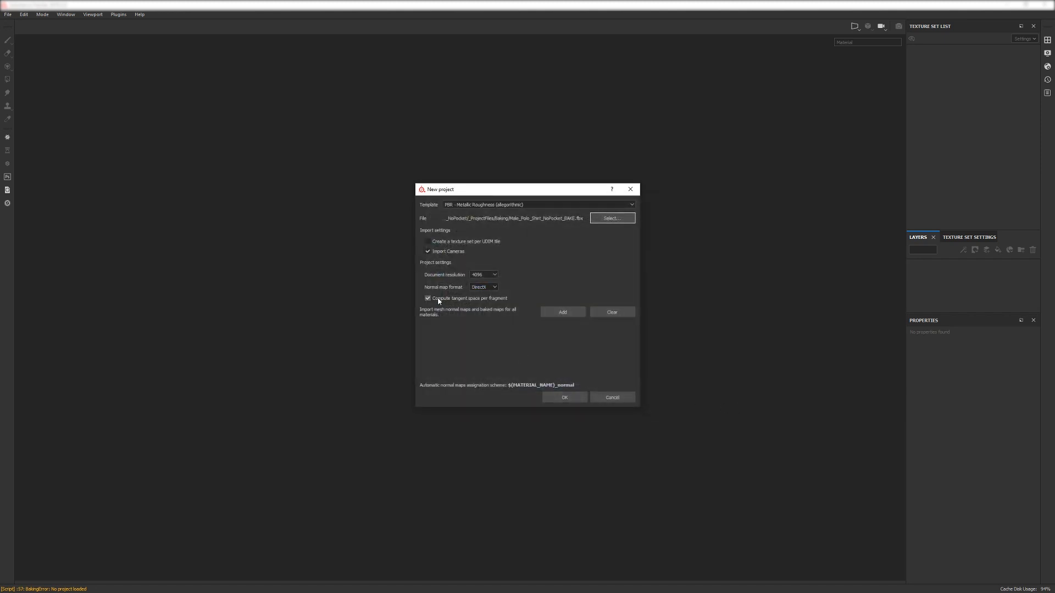
- Keep DirectX as the normal map format, create the project and view the imported shirt
left_click(486, 287)
left_click(490, 290)
left_click(570, 397)
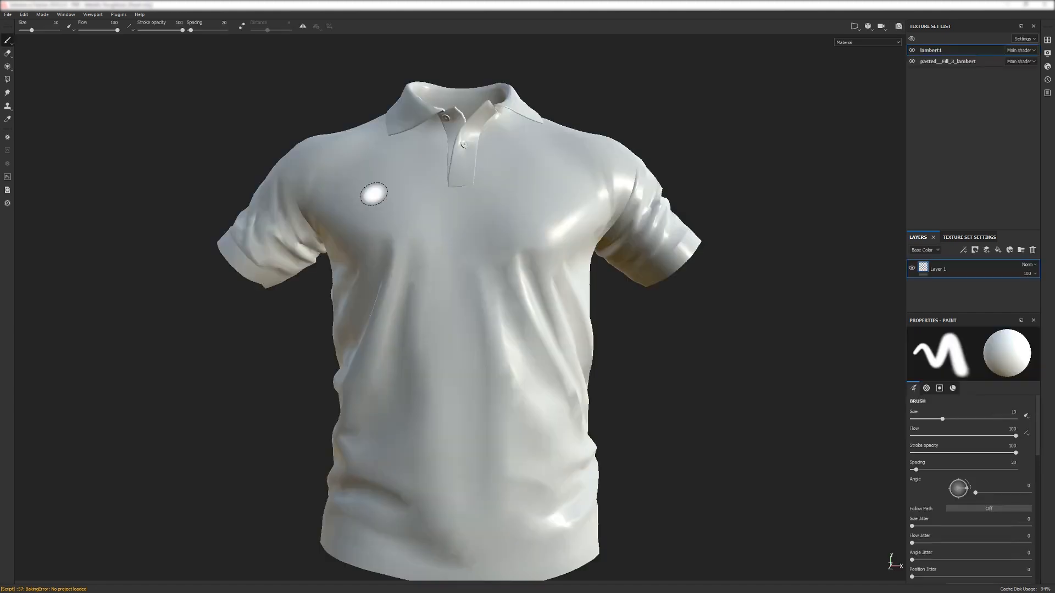
mouse_move(382, 197)
left_mouse_down("alt")
mouse_move(572, 238)
mouse_move(316, 254)
mouse_move(638, 273)
mouse_move(302, 278)
mouse_move(407, 291)
mouse_move(417, 317)
mouse_move(407, 264)
mouse_move(415, 299)
mouse_move(342, 277)
mouse_move(412, 247)
mouse_move(417, 264)
left_mouse_up("alt")
middle_click_drag(417, 264, 443, 259, "alt")
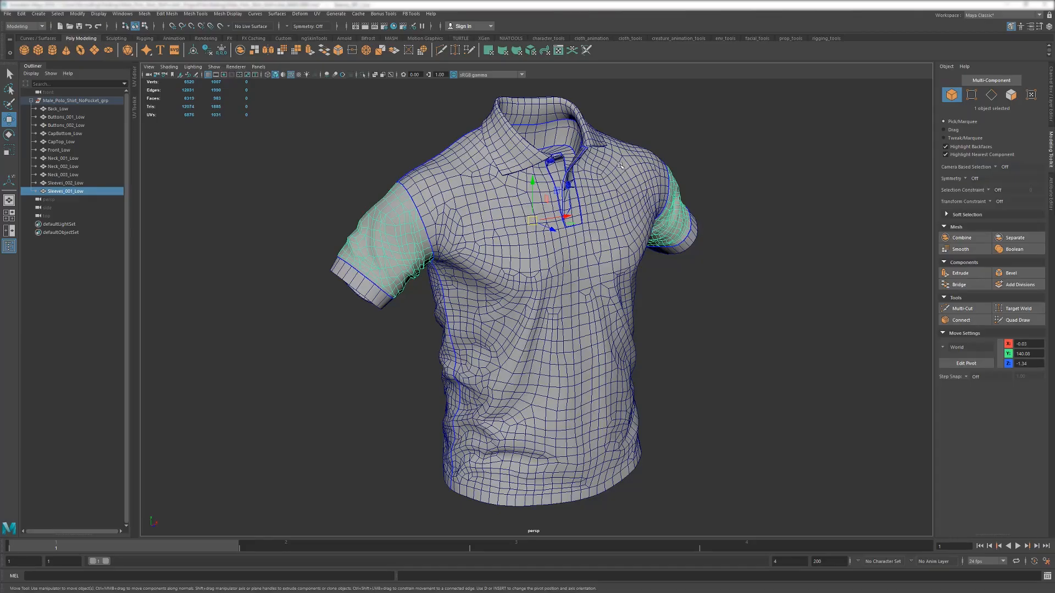
- Switch to Maya, select all the low-poly shirt meshes and assign a new Blinn material to them
left_click_drag(607, 144, 446, 175, "alt")
left_click(320, 152)
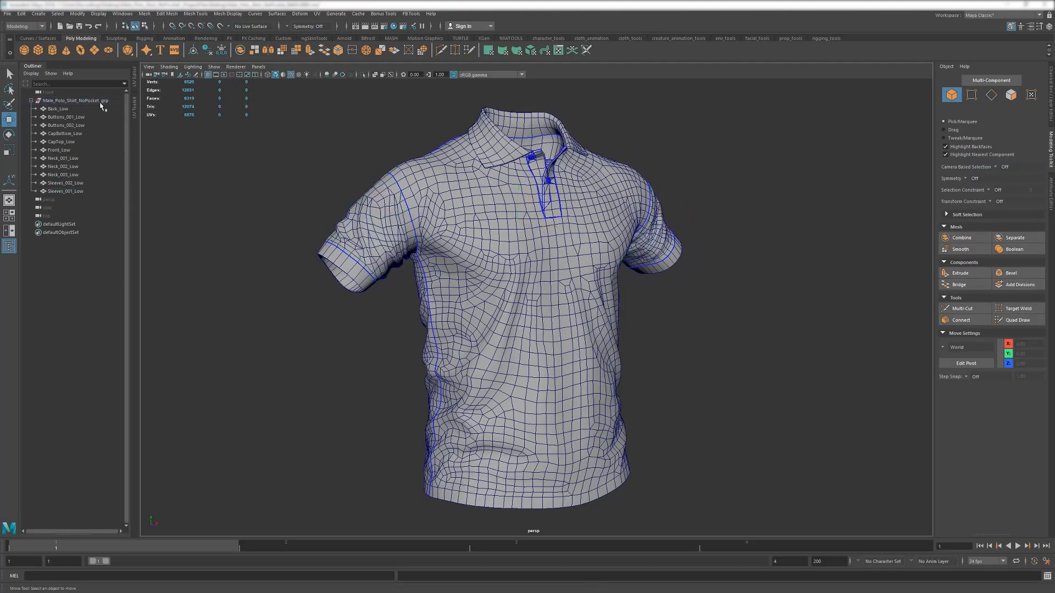
left_click(102, 101)
left_click_drag(306, 112, 735, 505)
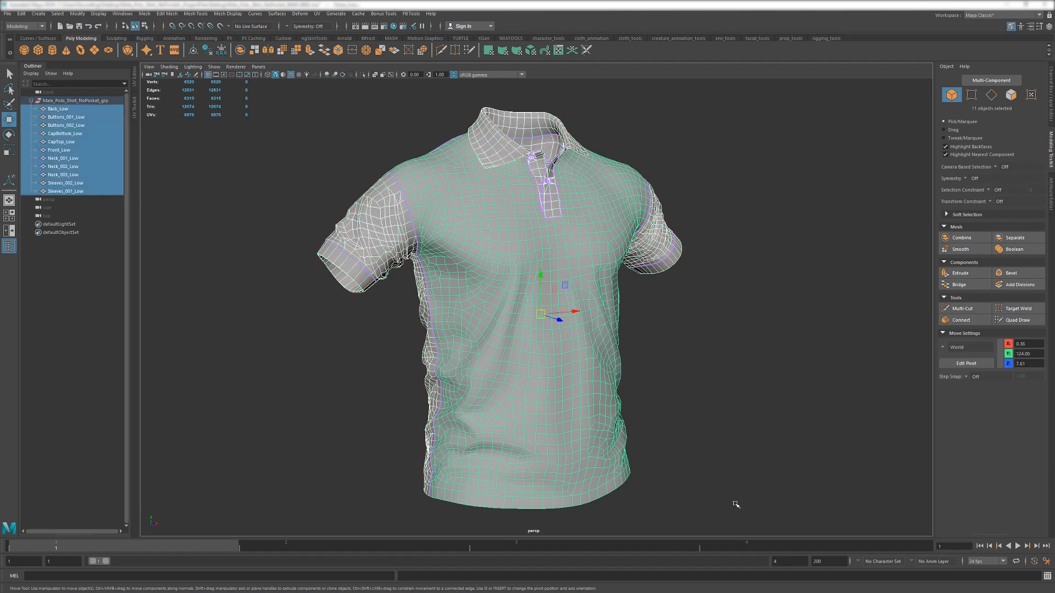
right_click_drag(465, 283, 462, 436)
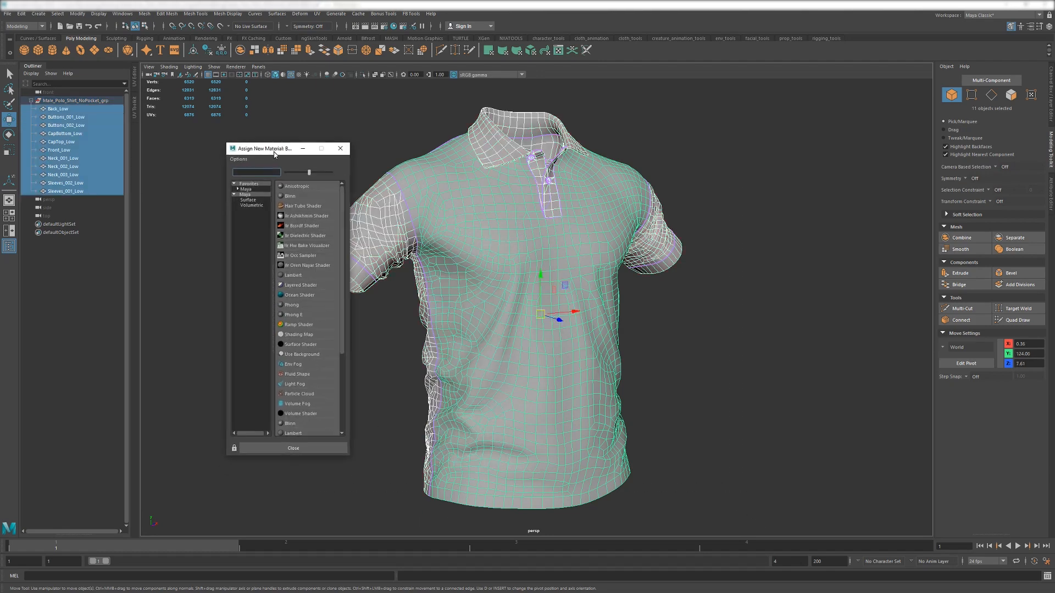
left_click_drag(275, 154, 203, 158)
left_click(219, 198)
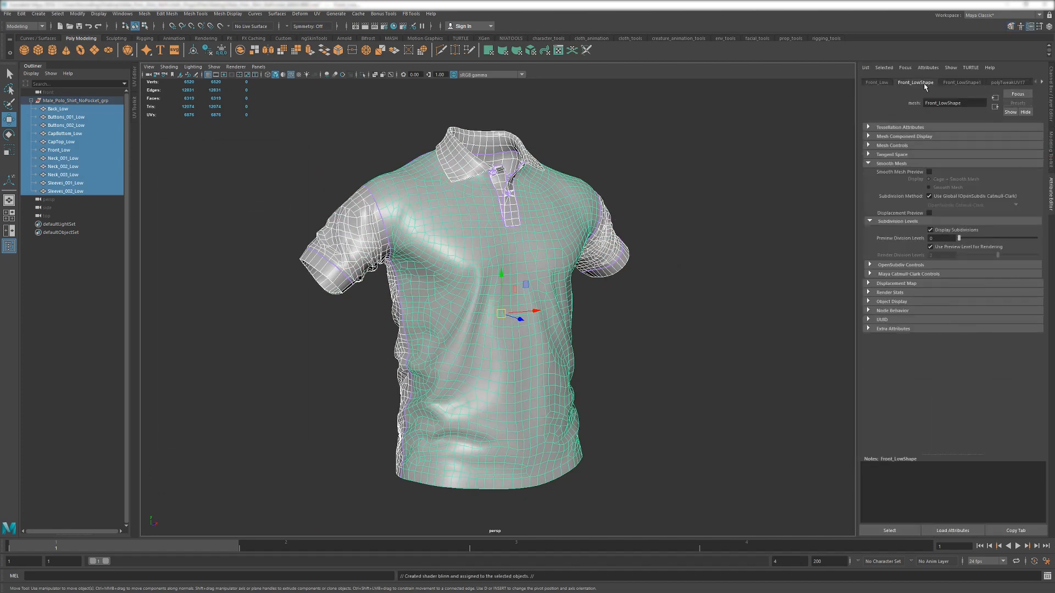
- Rename the new Blinn material as Male_Polo_Shirt_NoPocket
left_click(954, 82)
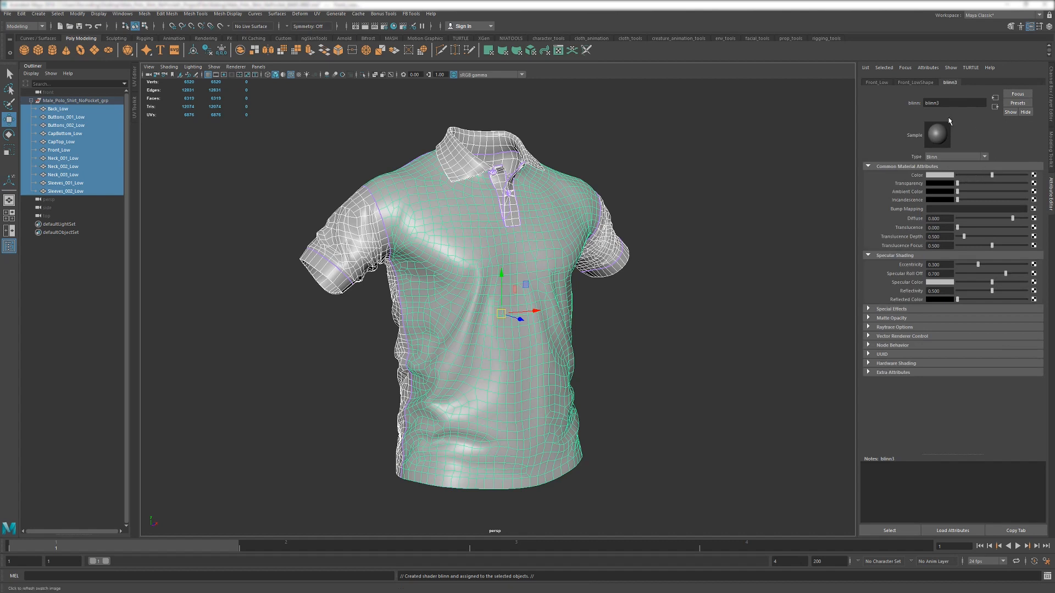
left_click(954, 104)
key("Return")
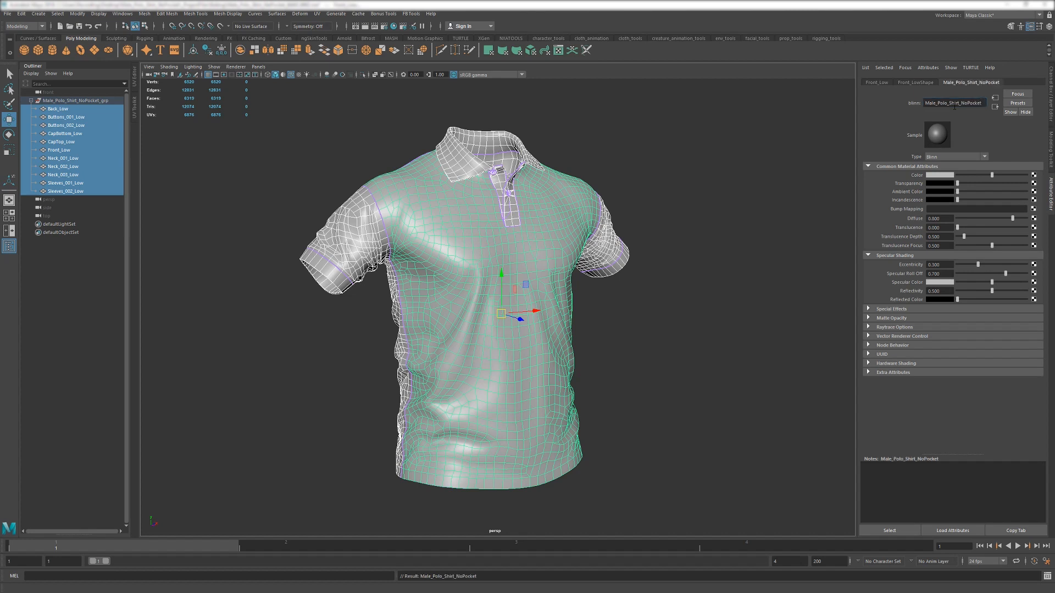
double_click(961, 104)
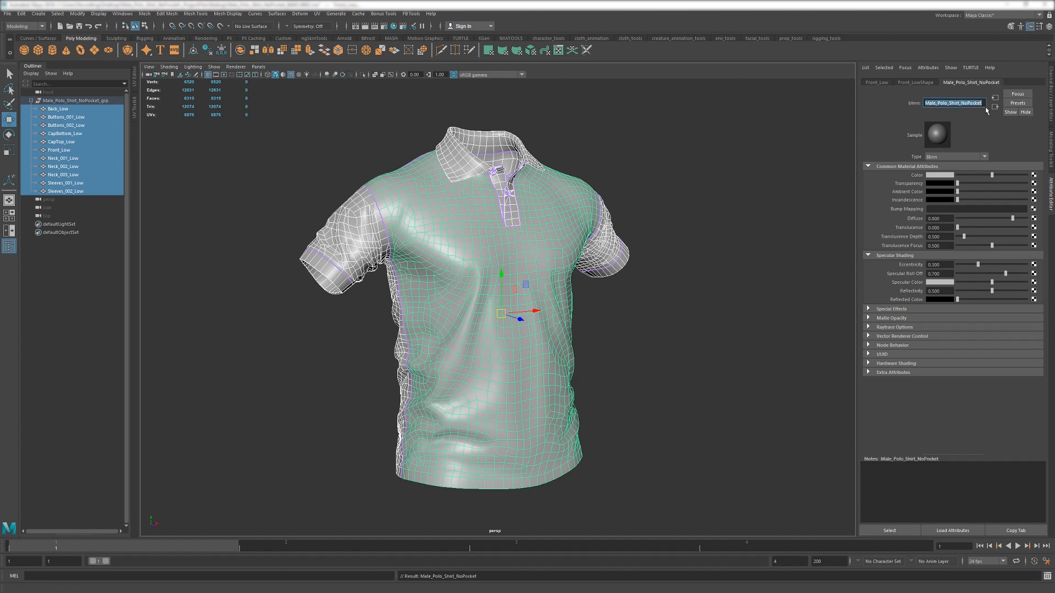
- Examine the shirt group's name, including its _grp suffix, and the name of the Blinn material assigned to the front mesh
left_click(90, 101)
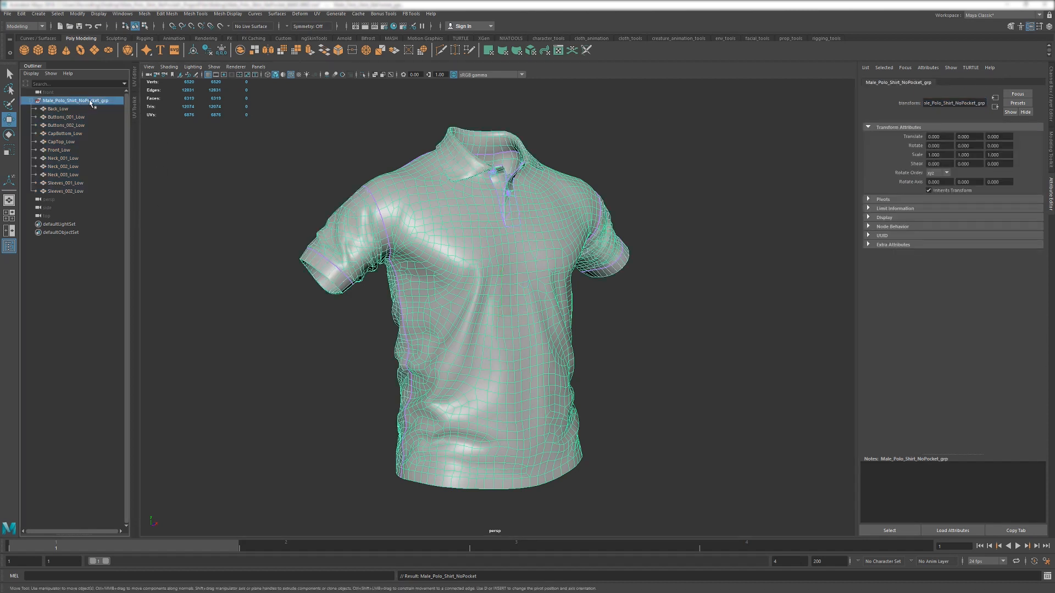
double_click(90, 101)
left_click_drag(100, 100, 106, 100)
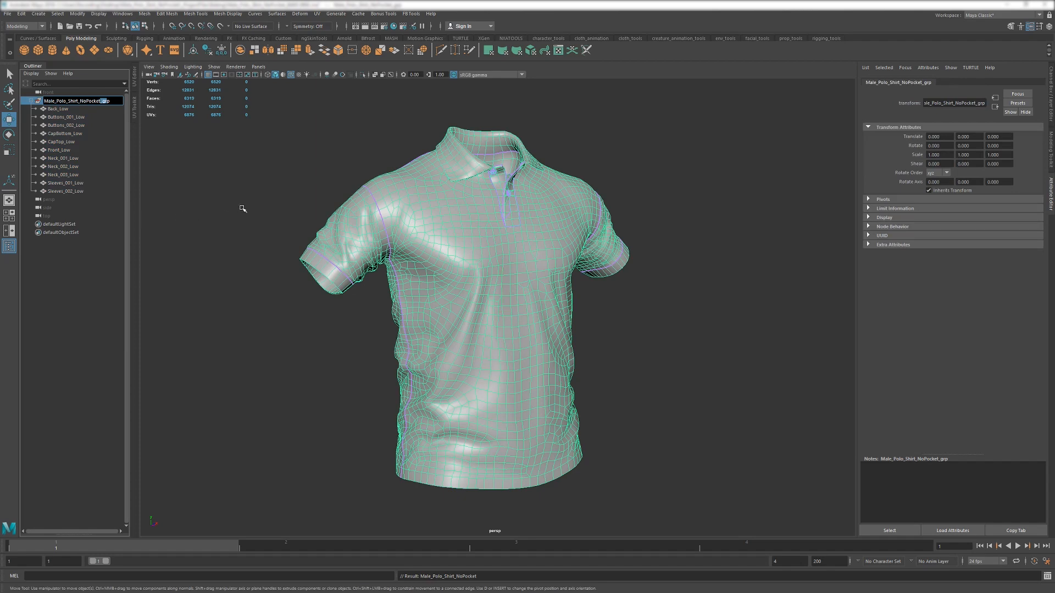
left_click(336, 172)
left_click(462, 212)
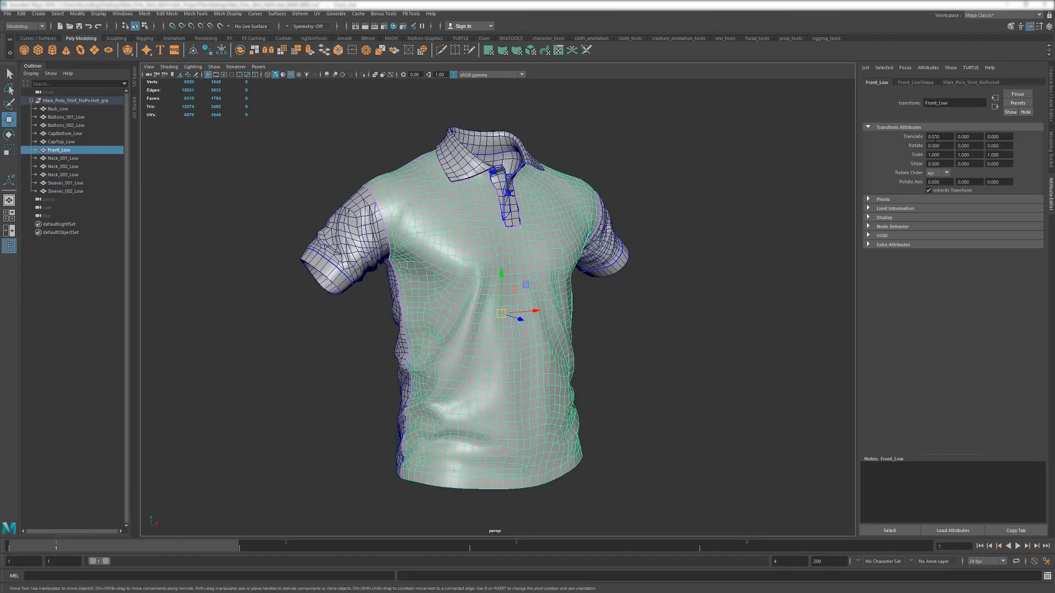
left_click(977, 84)
double_click(977, 105)
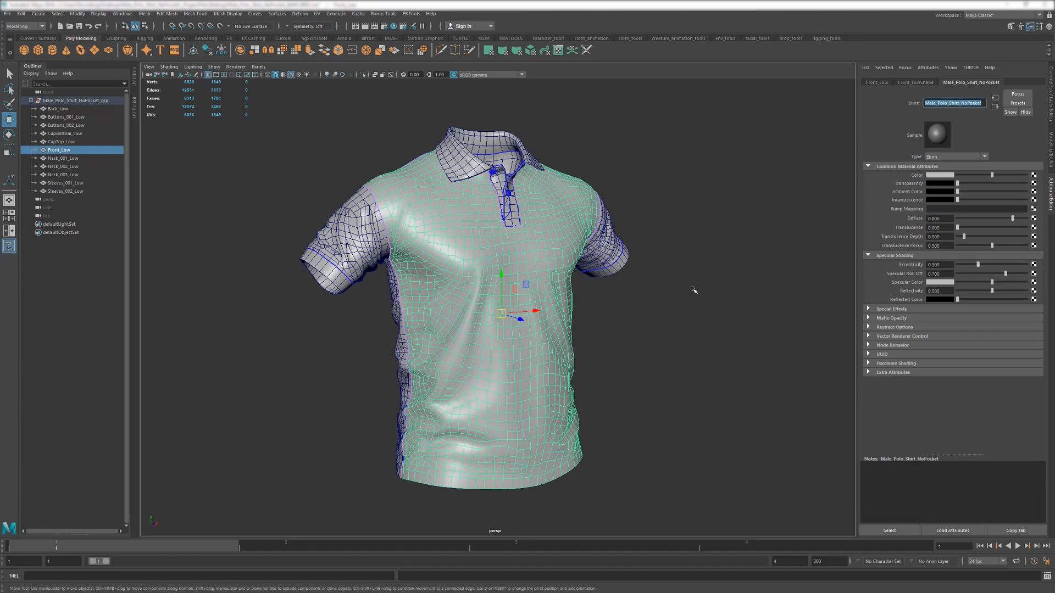
left_click_drag(534, 269, 504, 280, "alt")
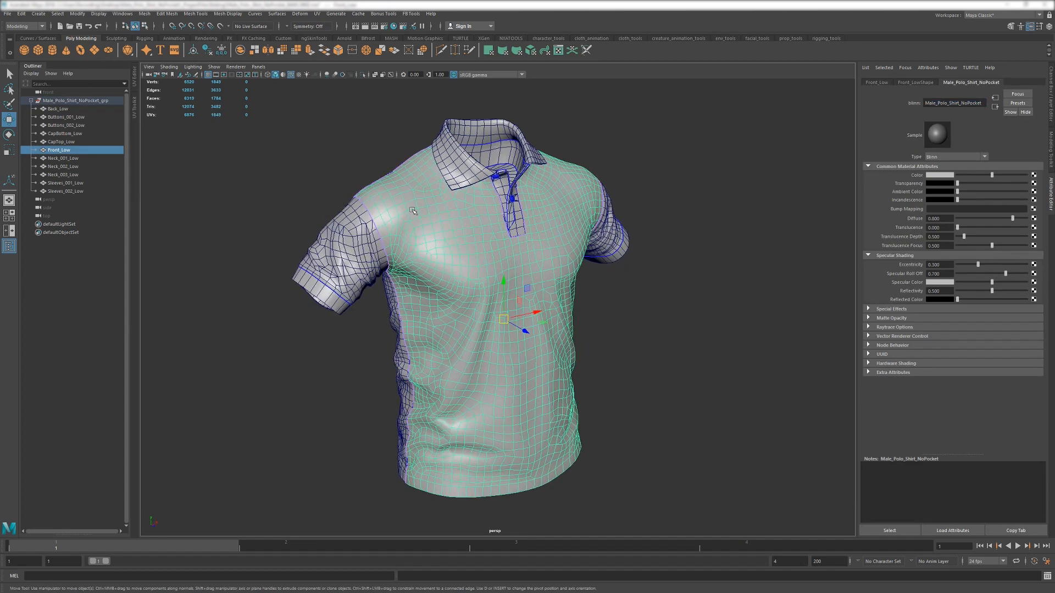
- Export the Male_Polo_Shirt_NoPocket_grp group as FBX to the Baking folder, overwriting Male_Polo_Shirt_NoPocket_BAKE.fbx
left_click(101, 101)
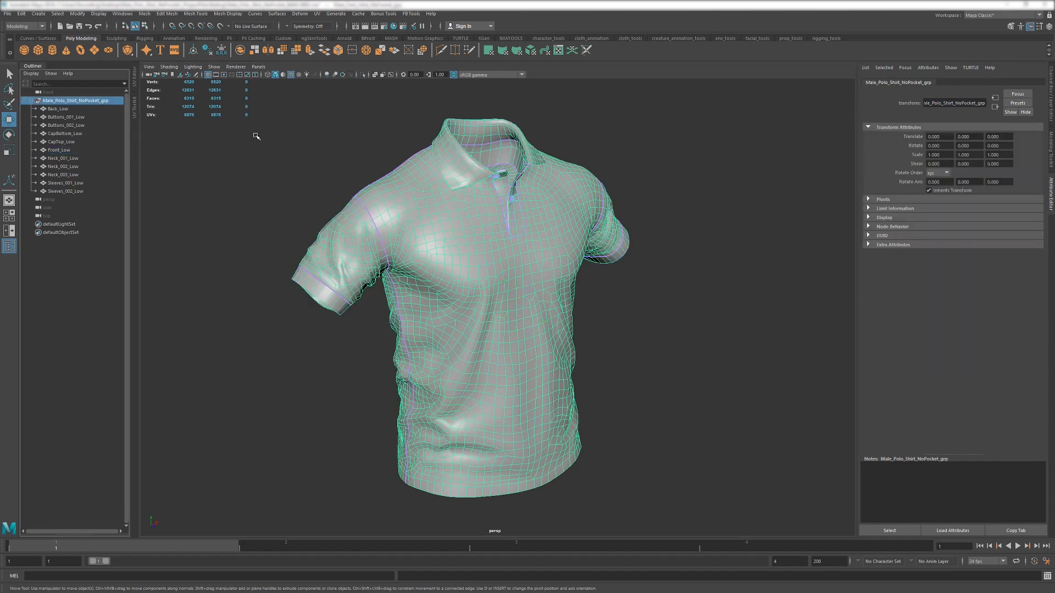
left_click_drag(283, 136, 311, 130, "alt")
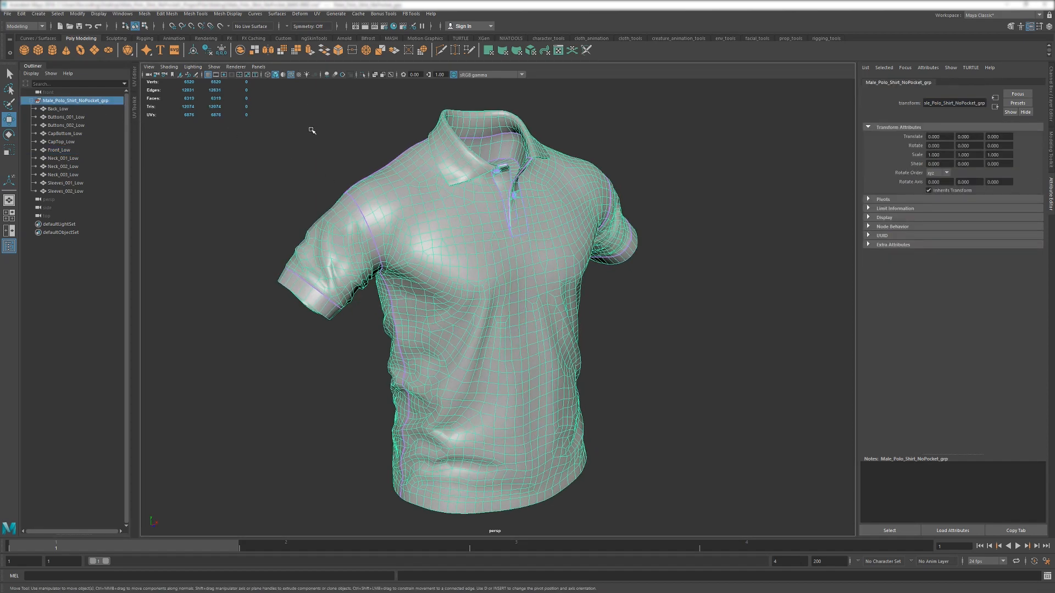
left_click(8, 13)
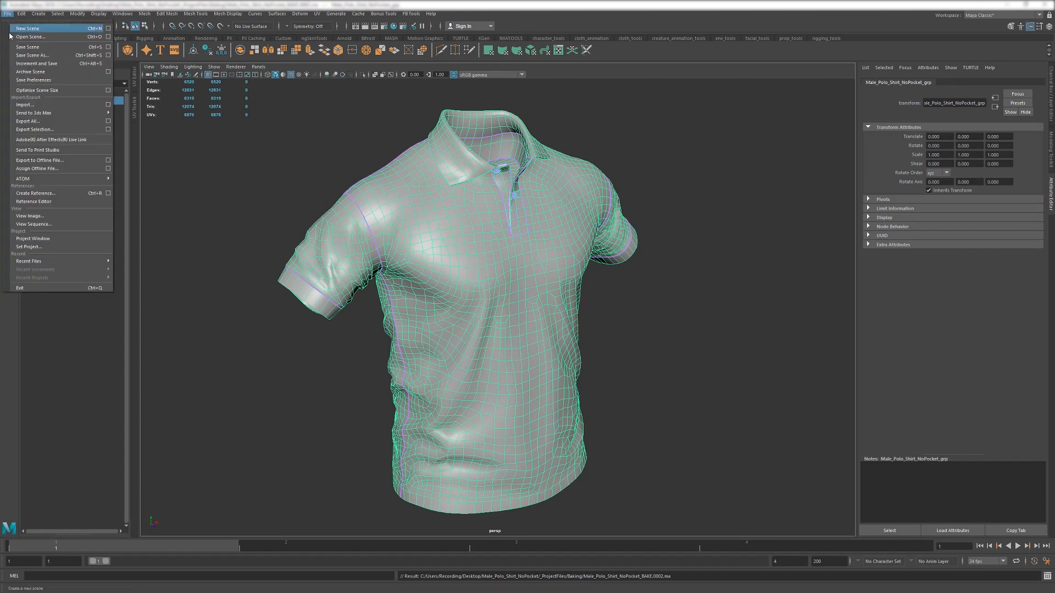
left_click(31, 131)
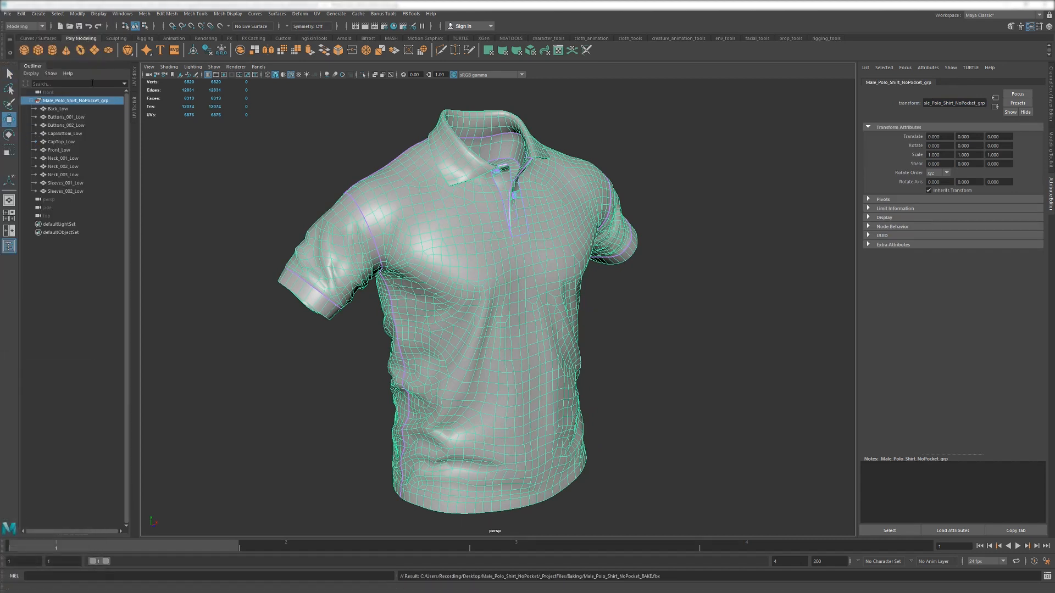
left_click(12, 16)
left_click(34, 129)
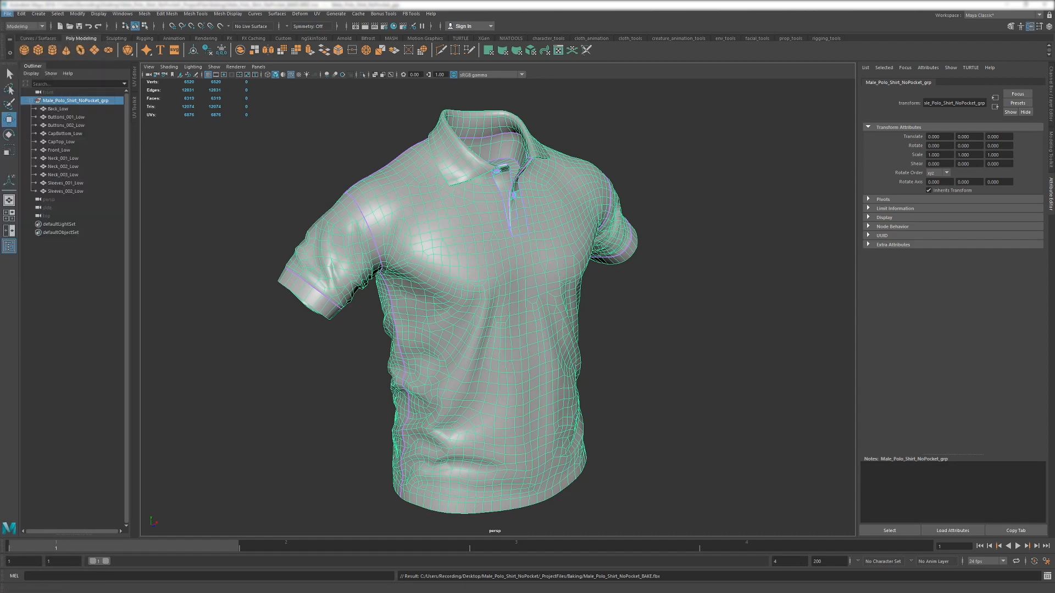
double_click(318, 178)
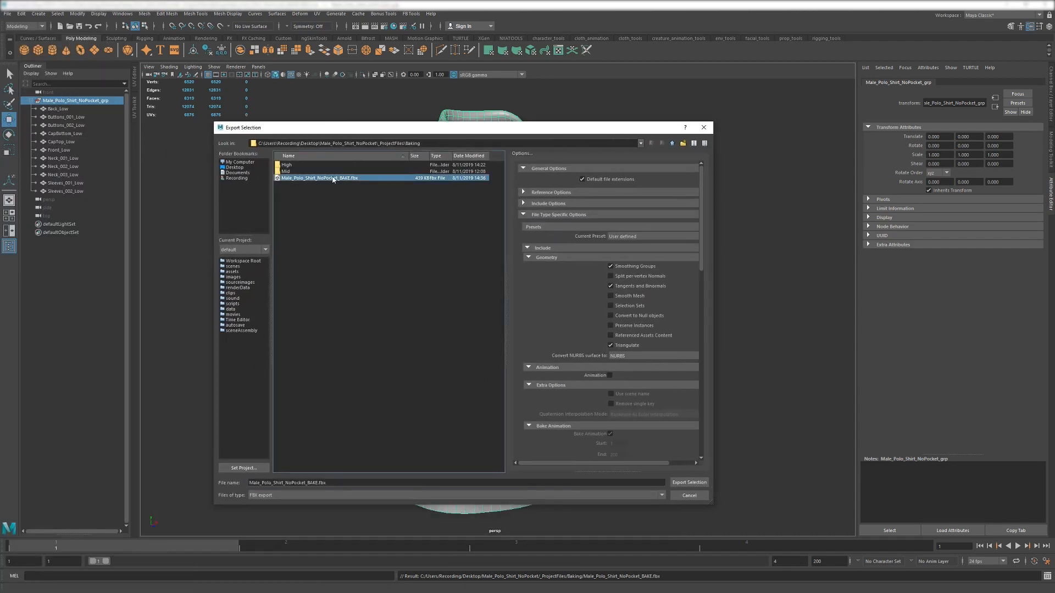
left_click(446, 330)
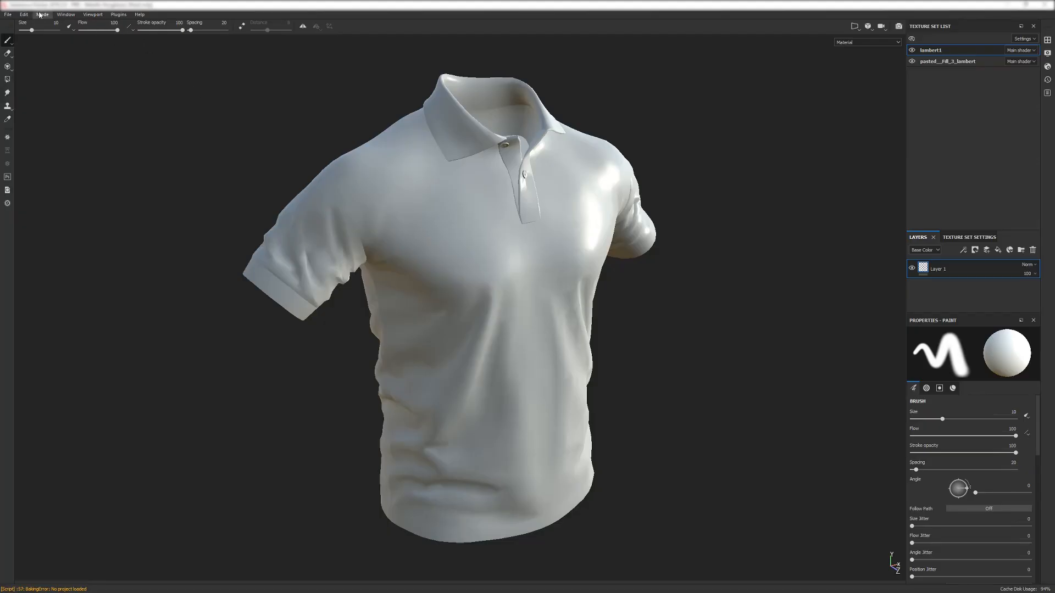
- In Substance Painter, start a new project using Male_Polo_Shirt_NoPocket_BAKE.fbx as the mesh file
left_click(7, 14)
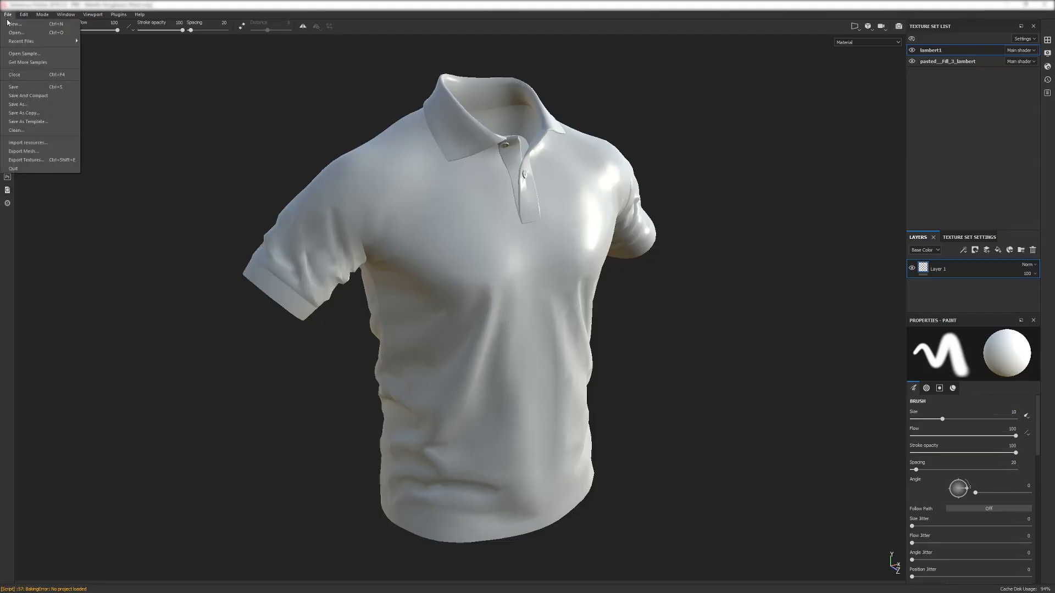
left_click(9, 24)
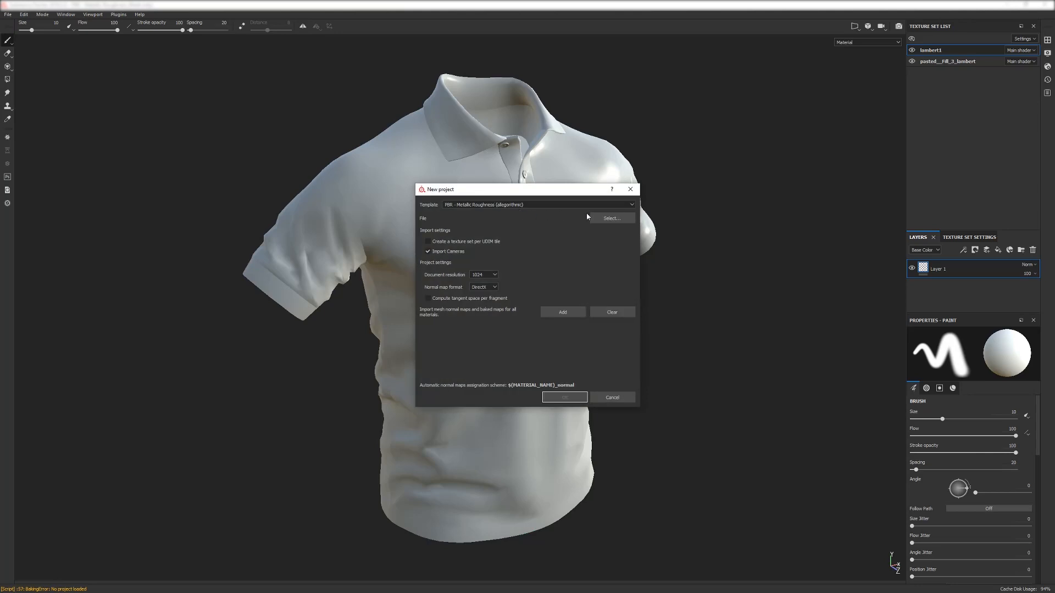
left_click(608, 219)
double_click(527, 271)
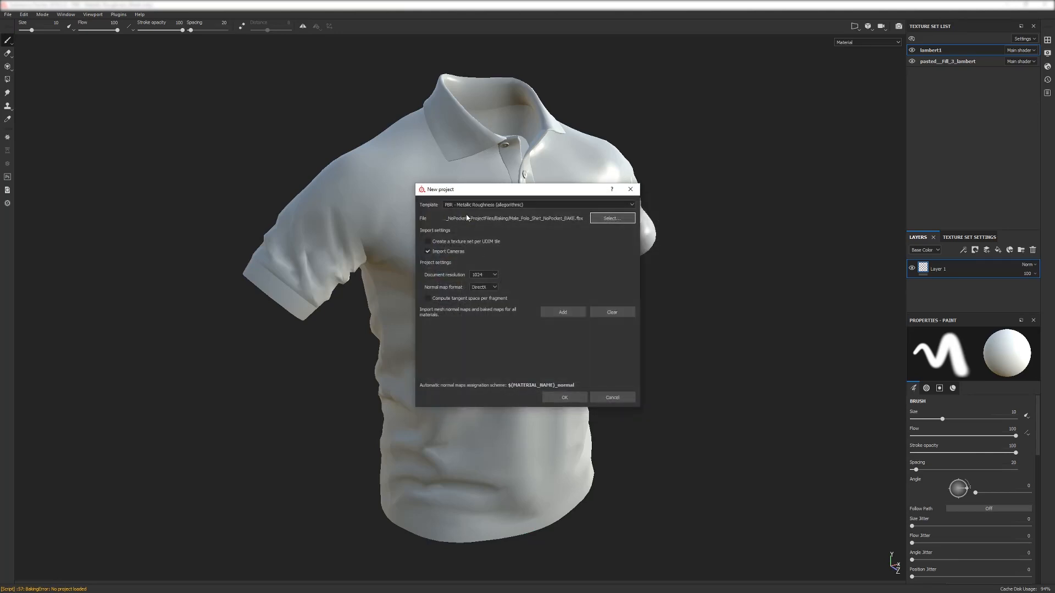
- Set the document resolution to 4096 with tangent space computed per fragment, and create the project, discarding the previous project's changes
left_click(484, 275)
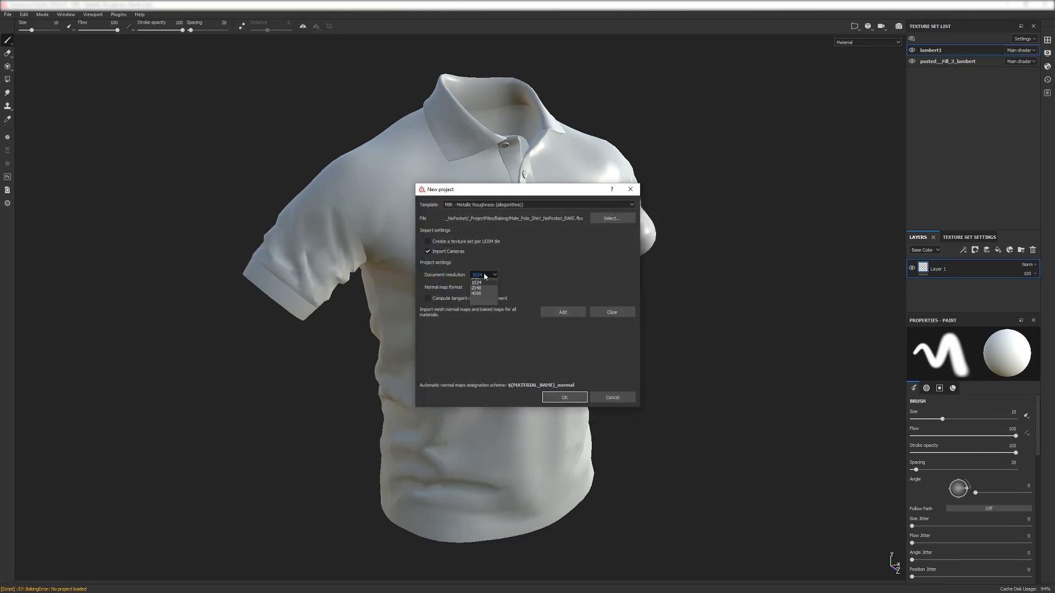
left_click(483, 317)
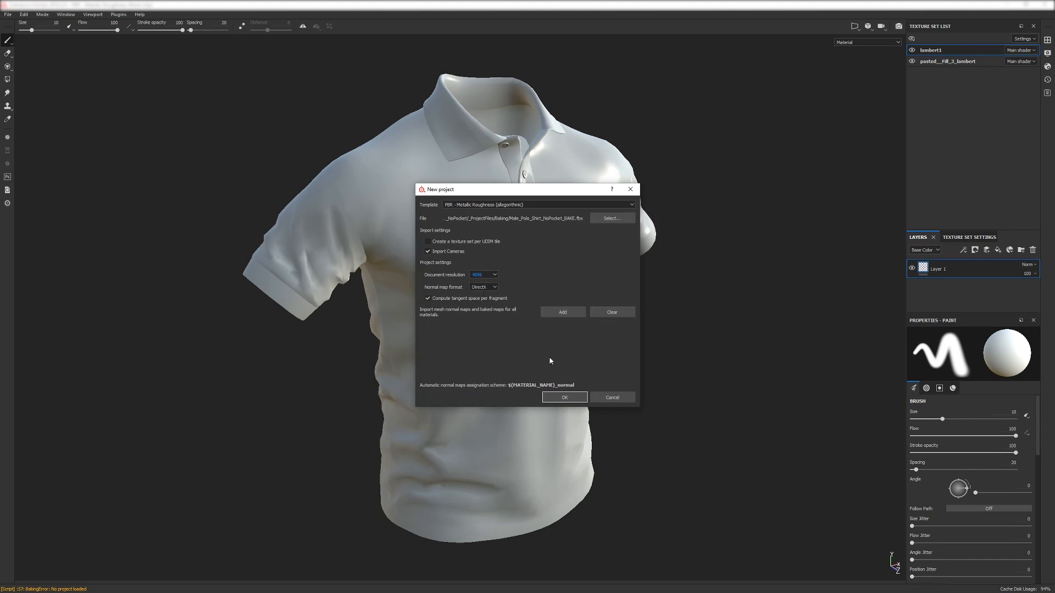
left_click(552, 397)
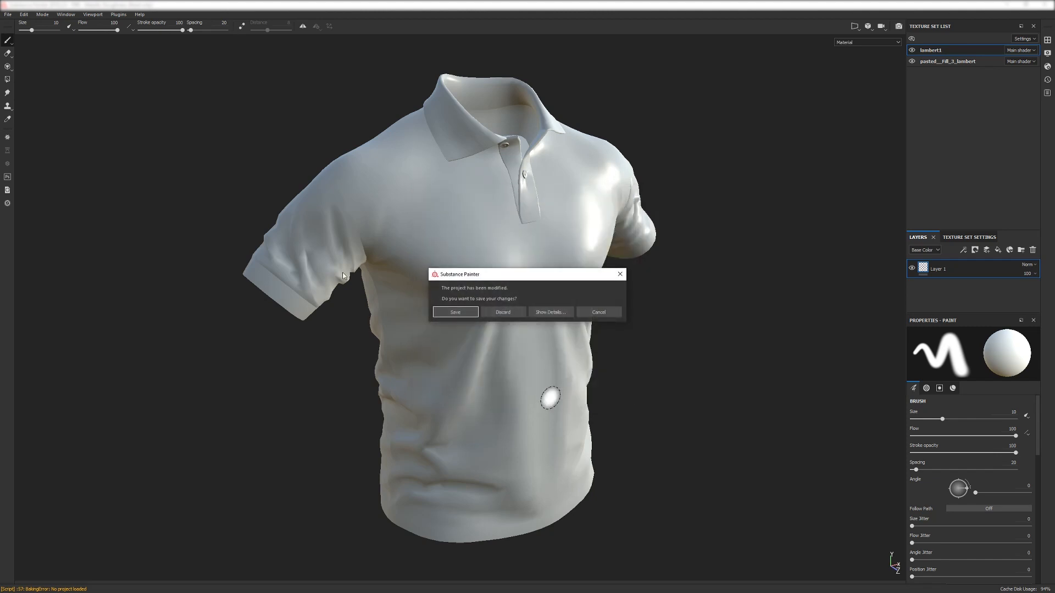
left_click(503, 312)
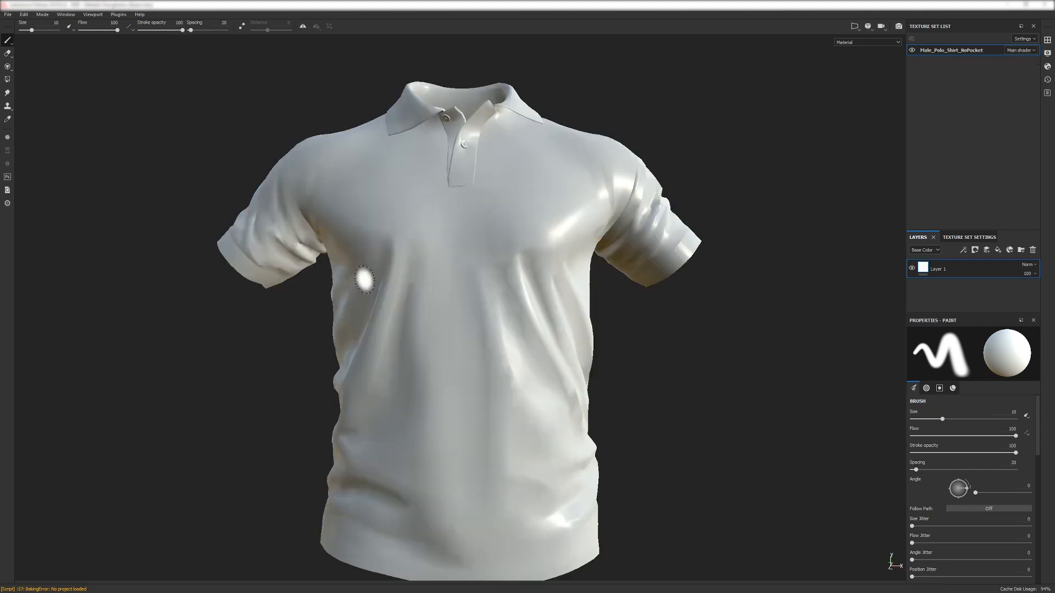
- Show the texture set settings, enlarge their area to reveal all mesh map slots and close the paint properties
mouse_move(477, 158)
left_mouse_down("alt")
mouse_move(536, 195)
mouse_move(768, 183)
mouse_move(896, 235)
mouse_move(605, 189)
mouse_move(372, 212)
mouse_move(438, 148)
mouse_move(434, 214)
mouse_move(447, 223)
mouse_move(782, 219)
mouse_move(405, 178)
left_mouse_up("alt")
right_click_drag(405, 178, 451, 209, "alt")
left_click_drag(450, 209, 526, 249, "alt")
right_click_drag(526, 250, 551, 306, "alt")
left_click_drag(551, 306, 581, 264, "alt")
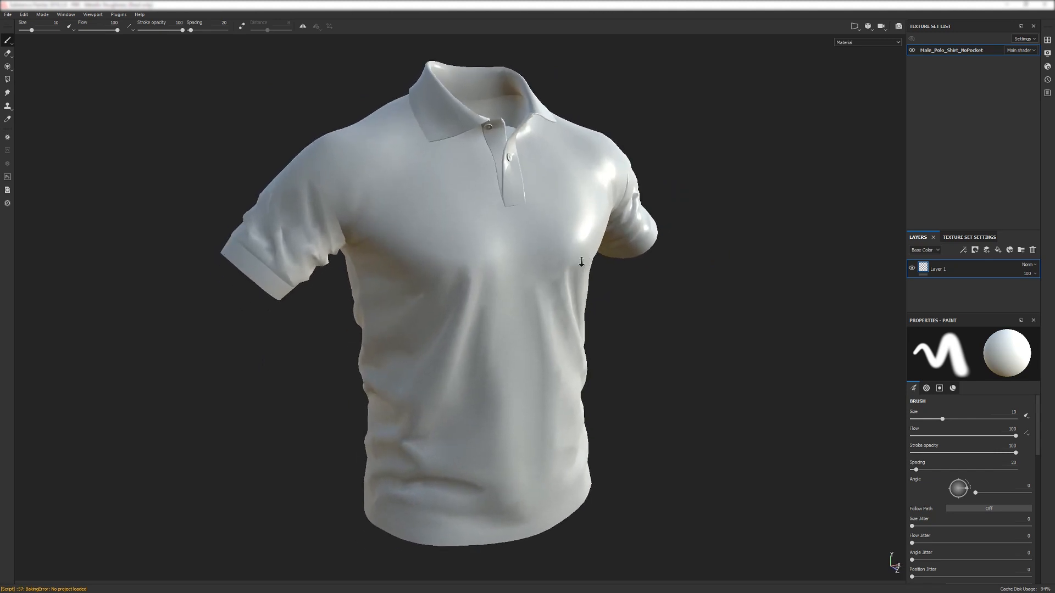
scroll(514, 210, "down", 2)
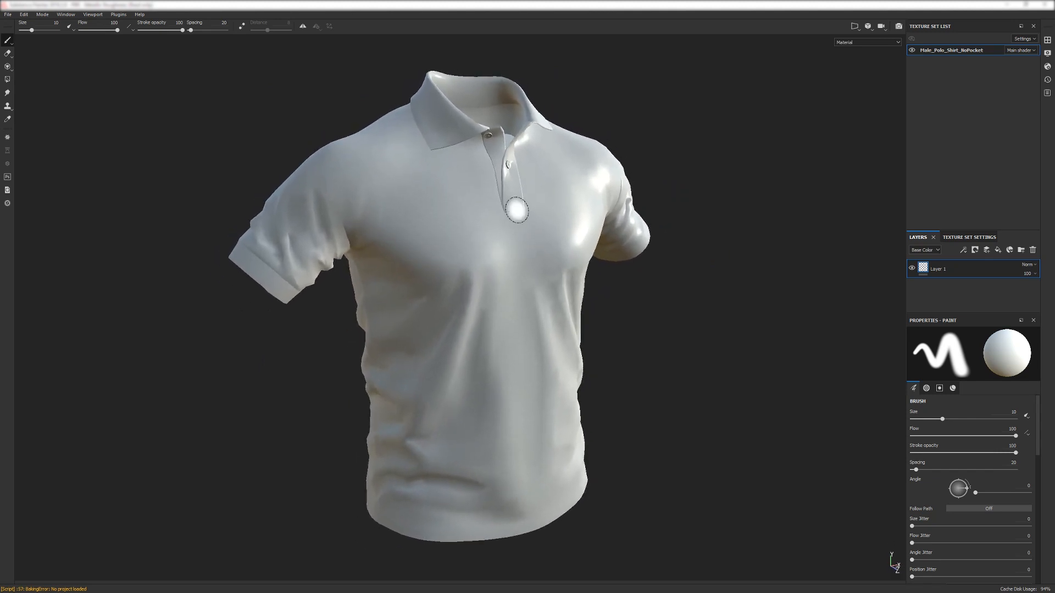
left_click(976, 238)
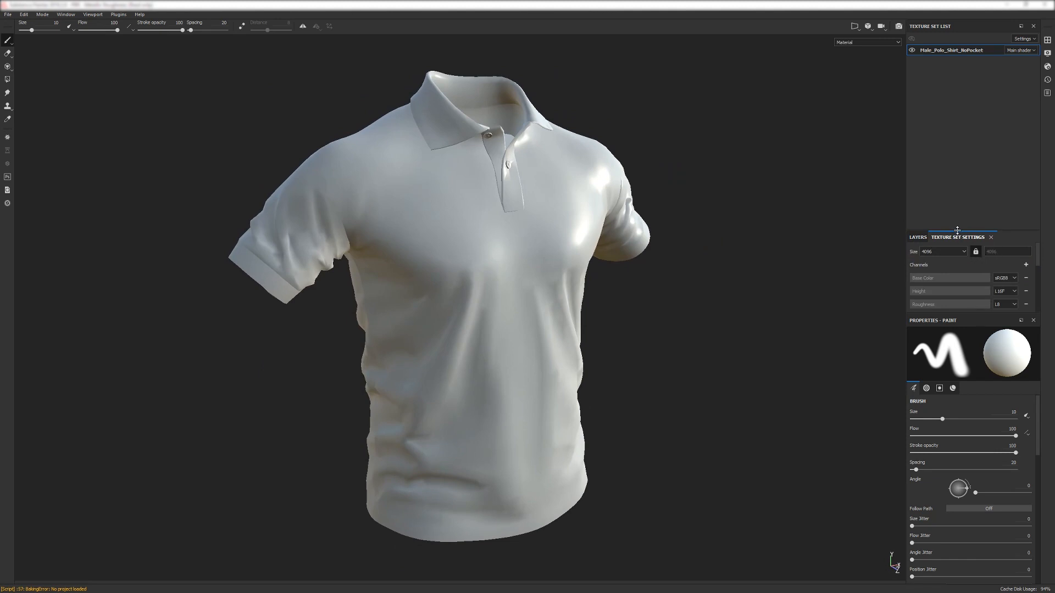
left_click_drag(957, 231, 957, 95)
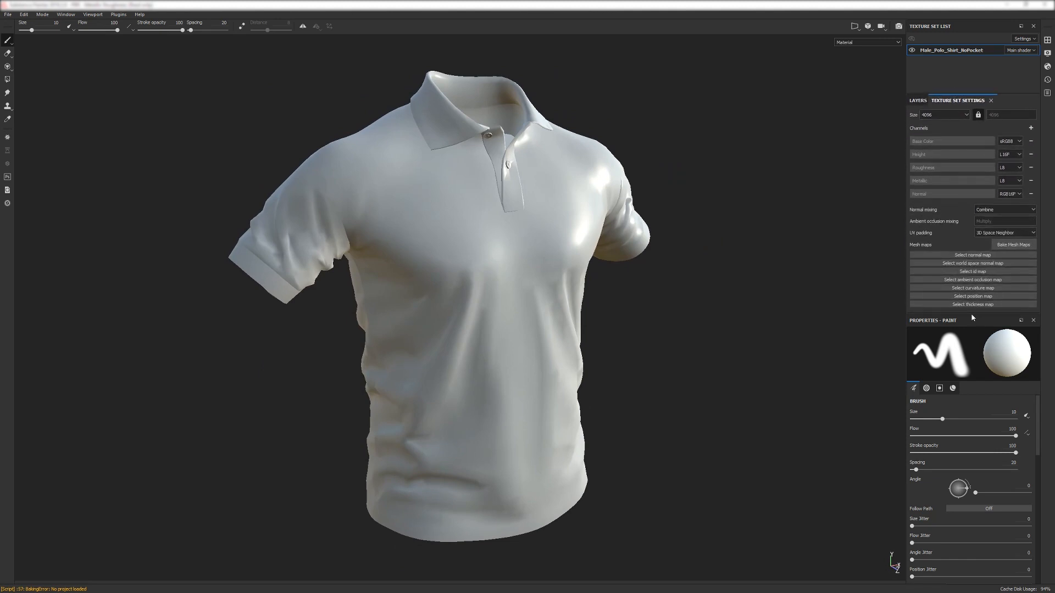
left_click_drag(971, 318, 986, 491)
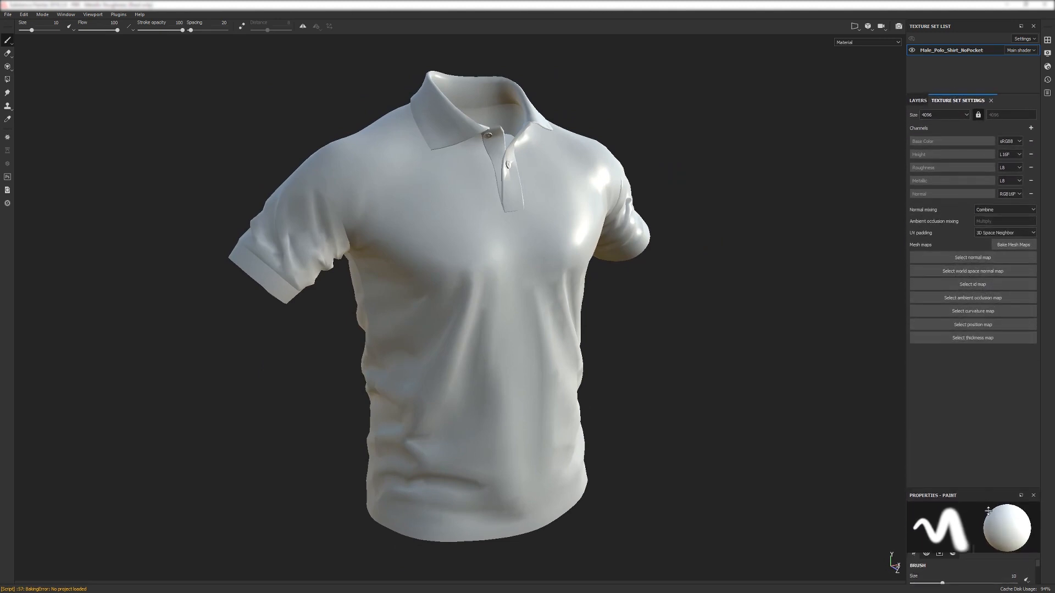
left_click(1032, 496)
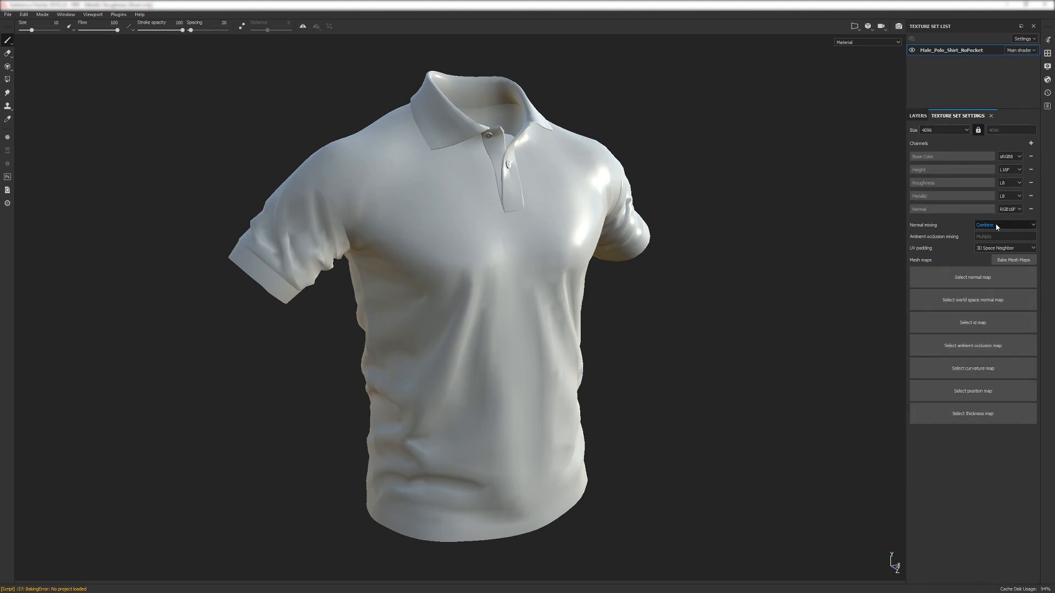
- Set the texture set's UV padding to UV Space Neighbor and open the mesh map baking settings beside the shirt
left_click(996, 248)
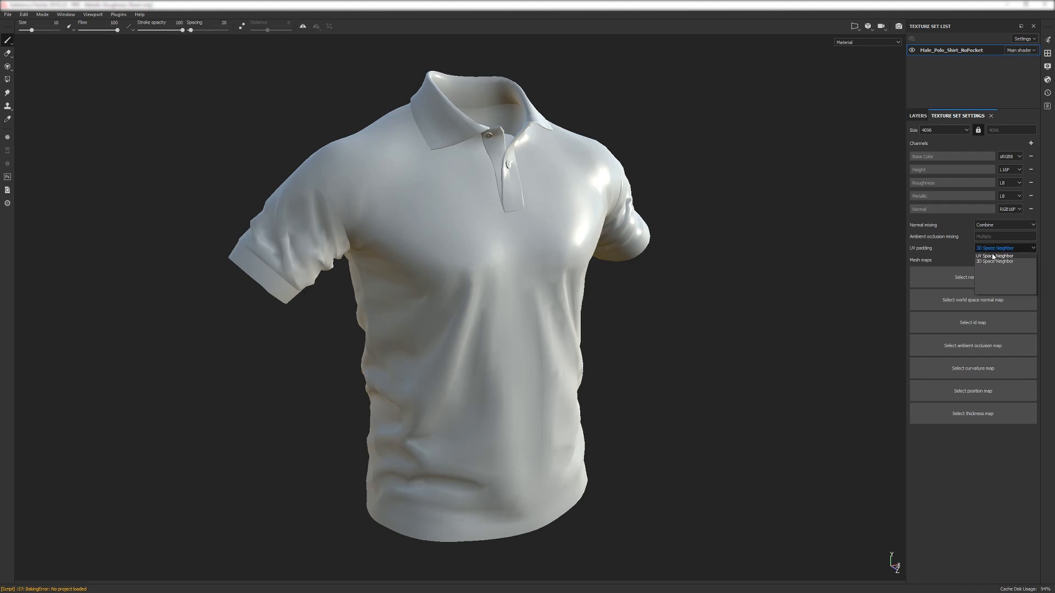
left_click(999, 251)
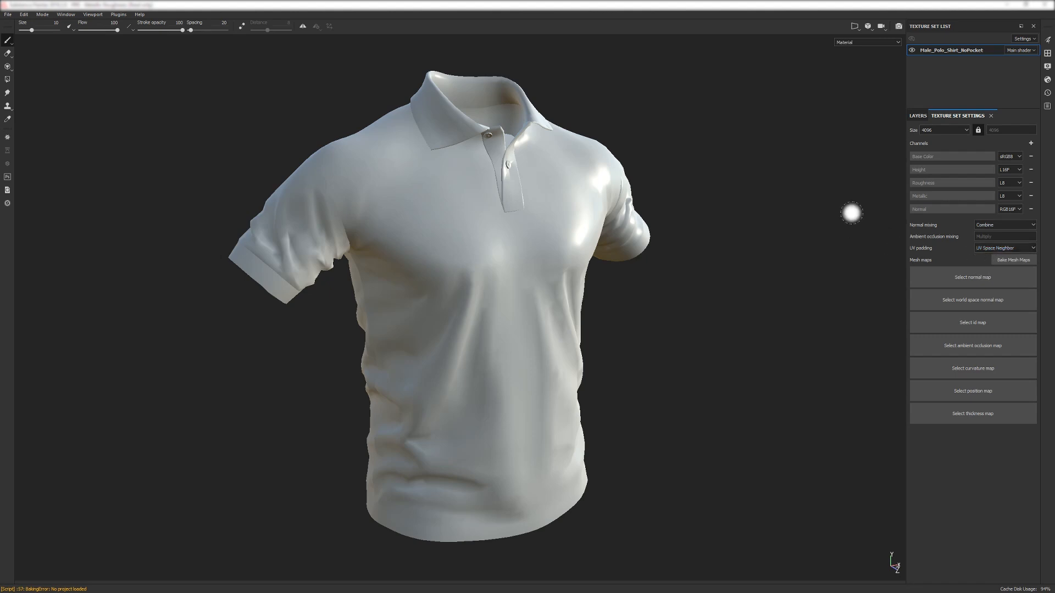
left_click(1002, 262)
left_click_drag(523, 165, 720, 132)
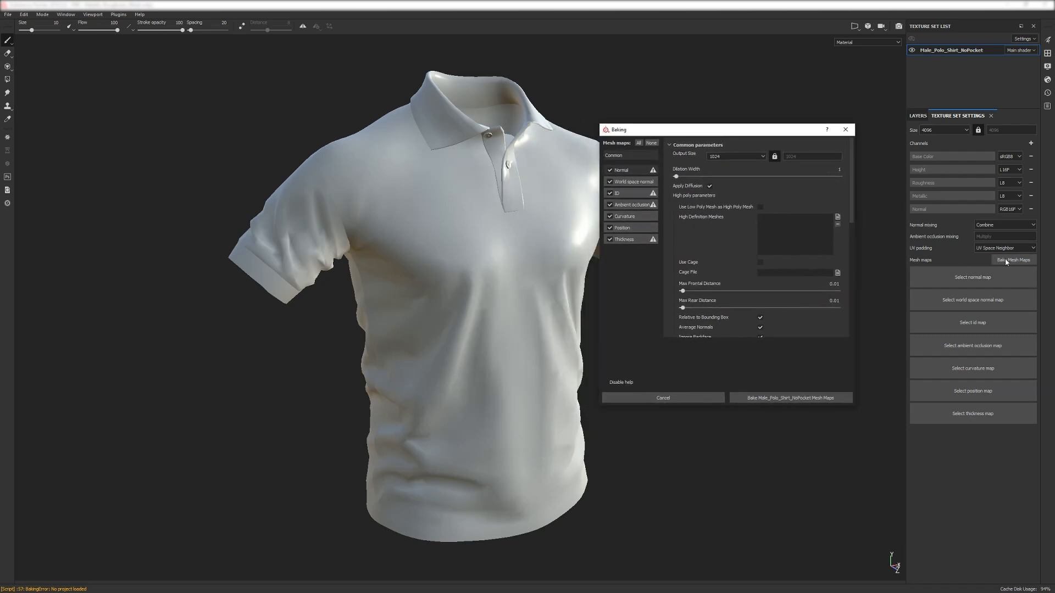
- Exclude the world space normal, curvature, position and thickness maps from the bake
left_click(610, 182)
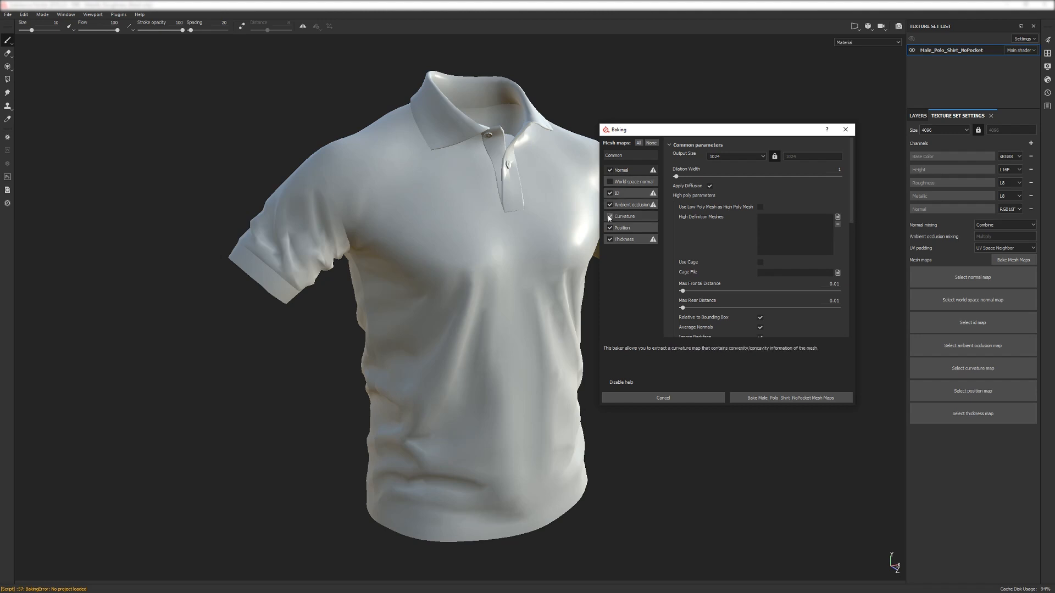
left_click(609, 216)
left_click(610, 228)
left_click(609, 239)
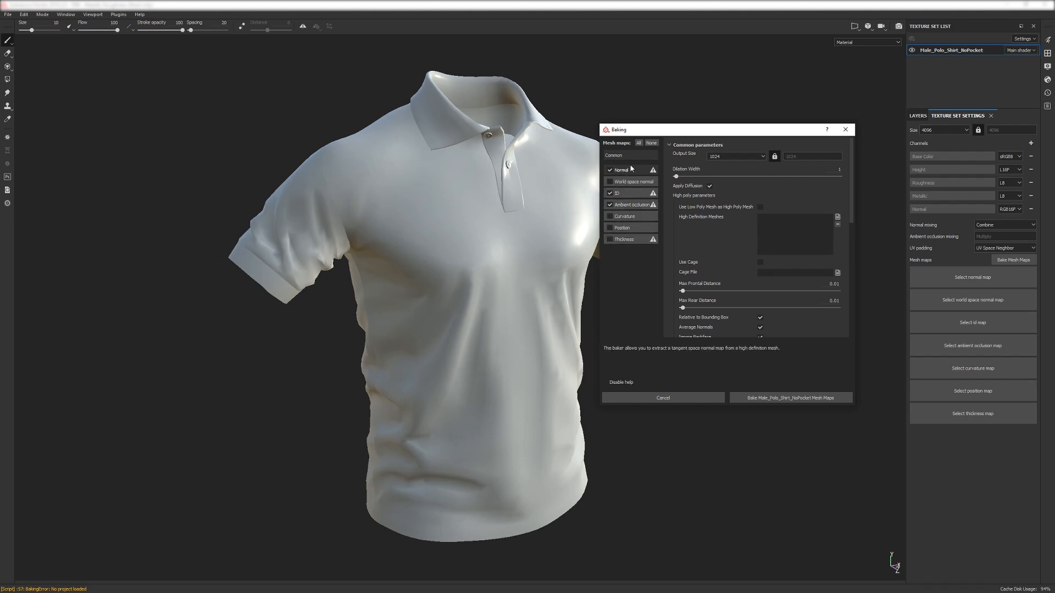
- Set the bake output size to 4096 and the dilation width to 16
left_click(735, 156)
left_click(737, 200)
left_click(837, 169)
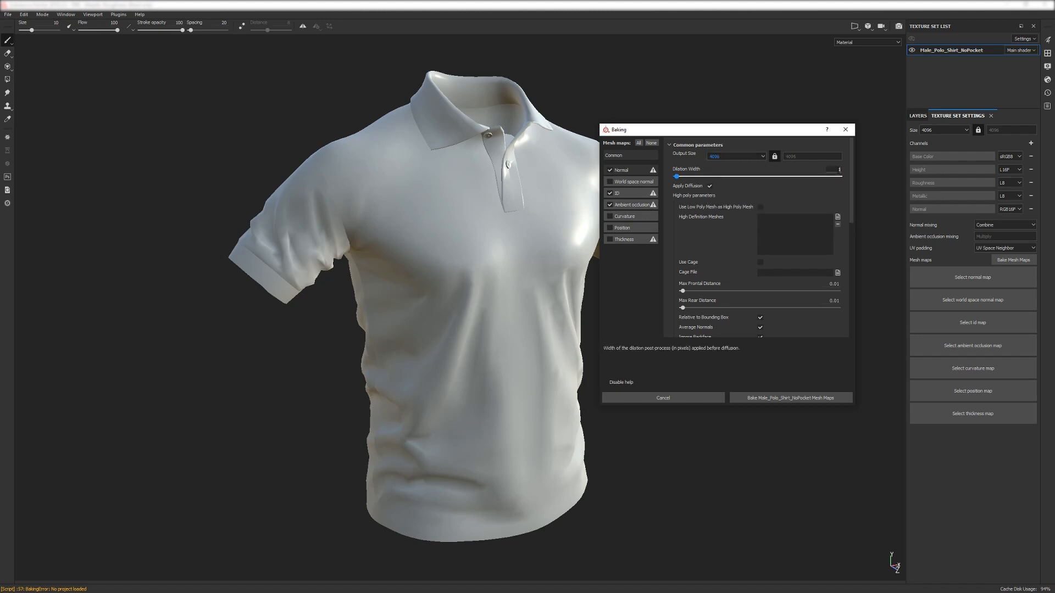
type("6")
key("Return")
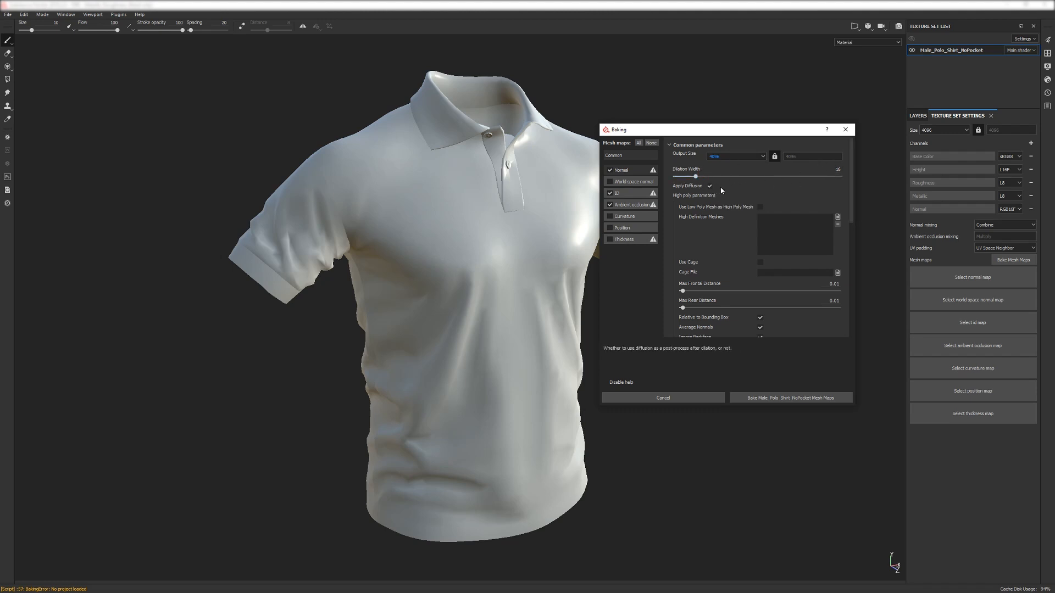
- Load all the files in the High folder, from Back_High to Sleeves_002_High, as the high definition meshes
left_click(838, 217)
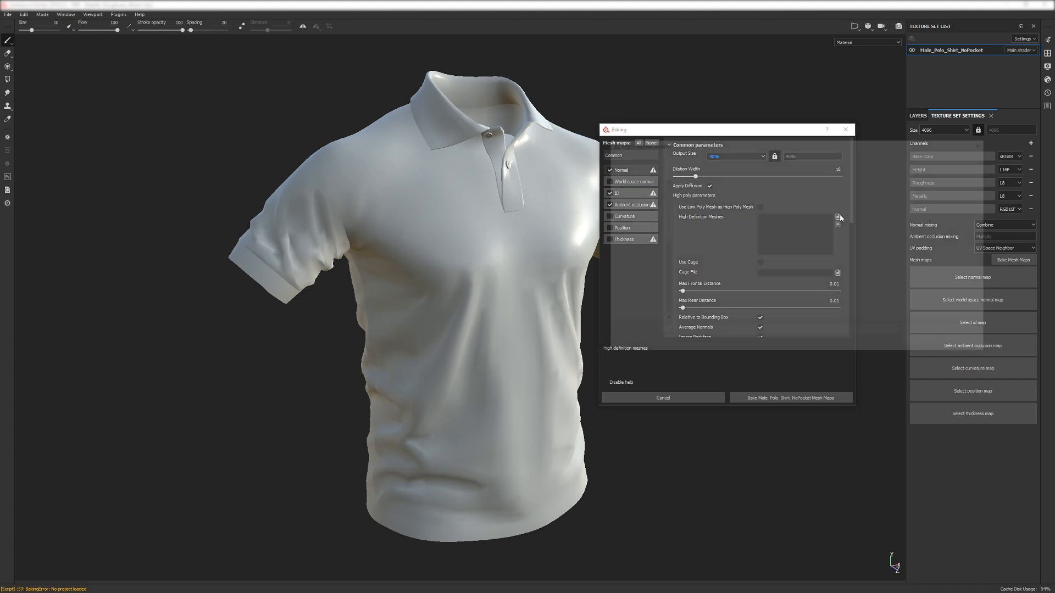
double_click(734, 193)
left_click(732, 194)
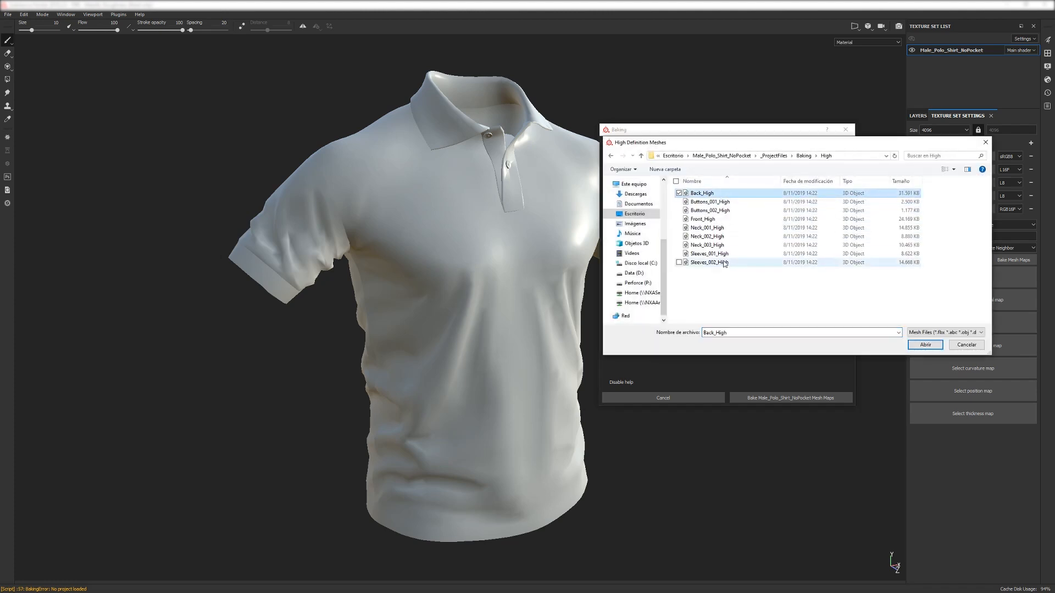
left_click(724, 263, "shift")
left_click(925, 344)
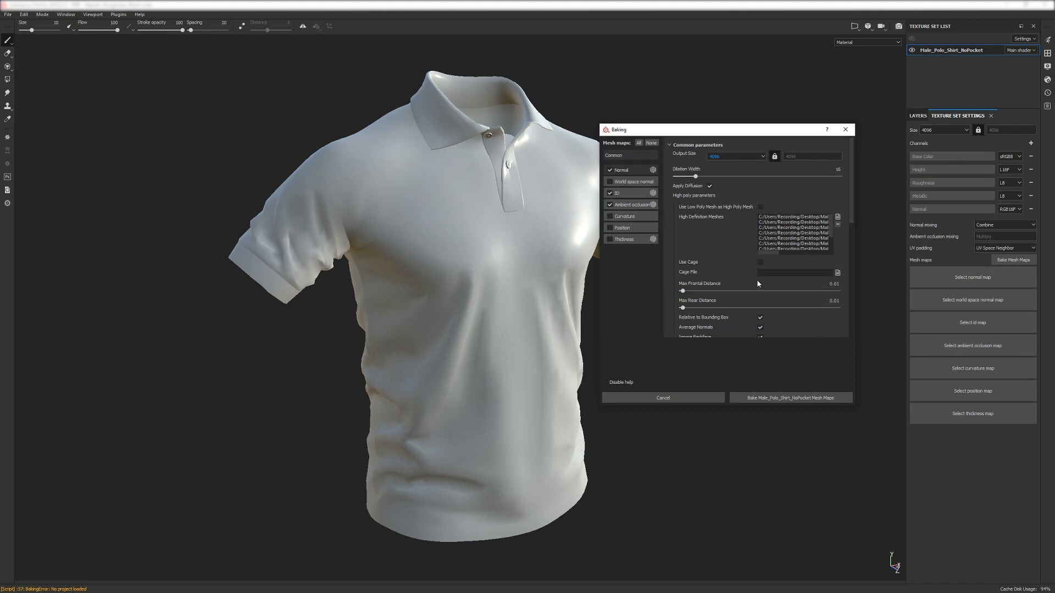
- Set both the max frontal distance and the max rear distance of the bake to 0.7
scroll(764, 276, "down", 3)
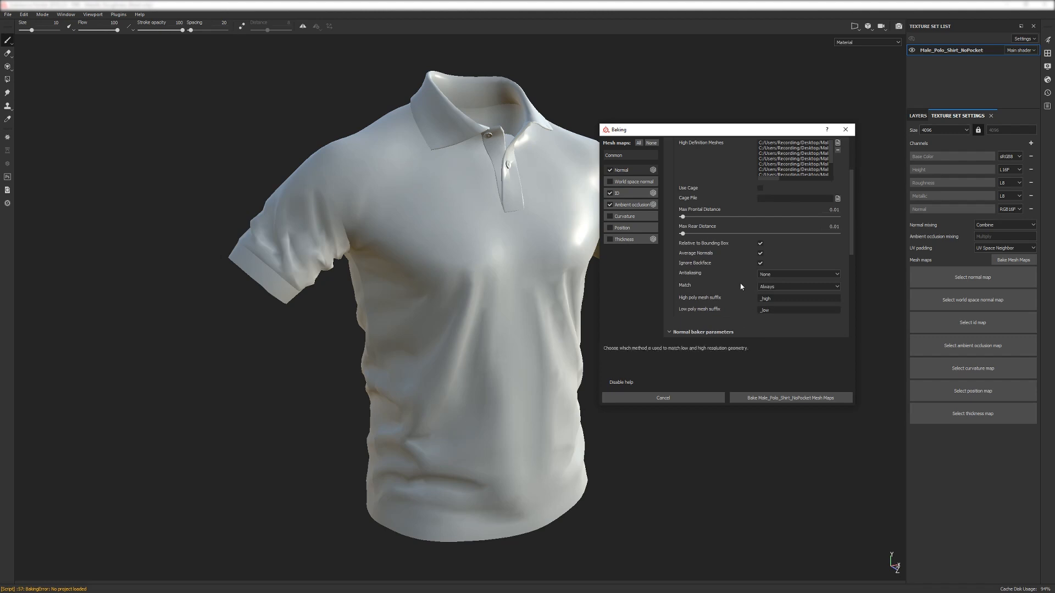
left_click(833, 209)
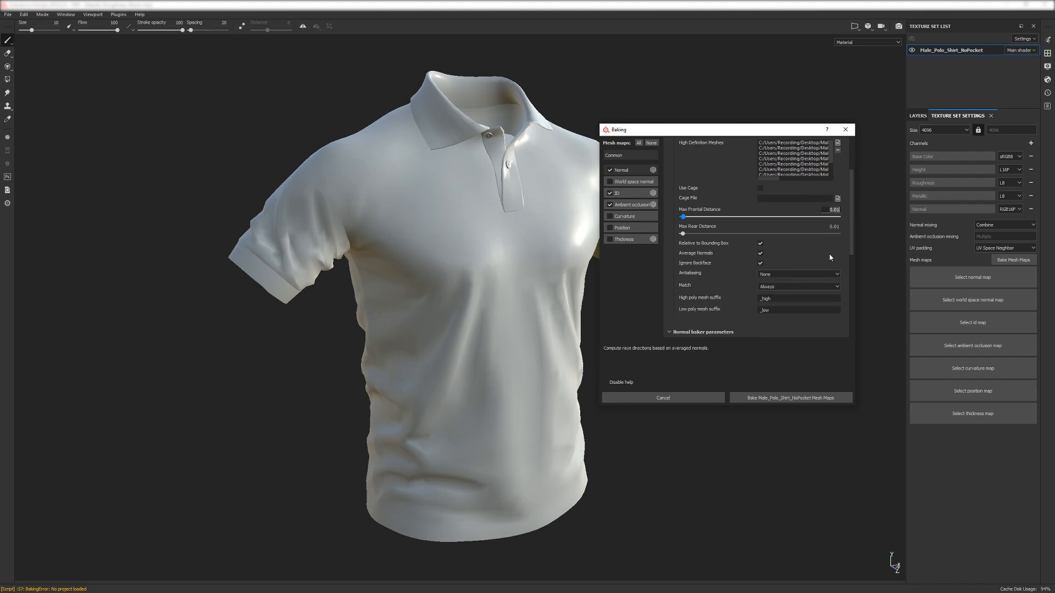
type("0.7")
key("Return")
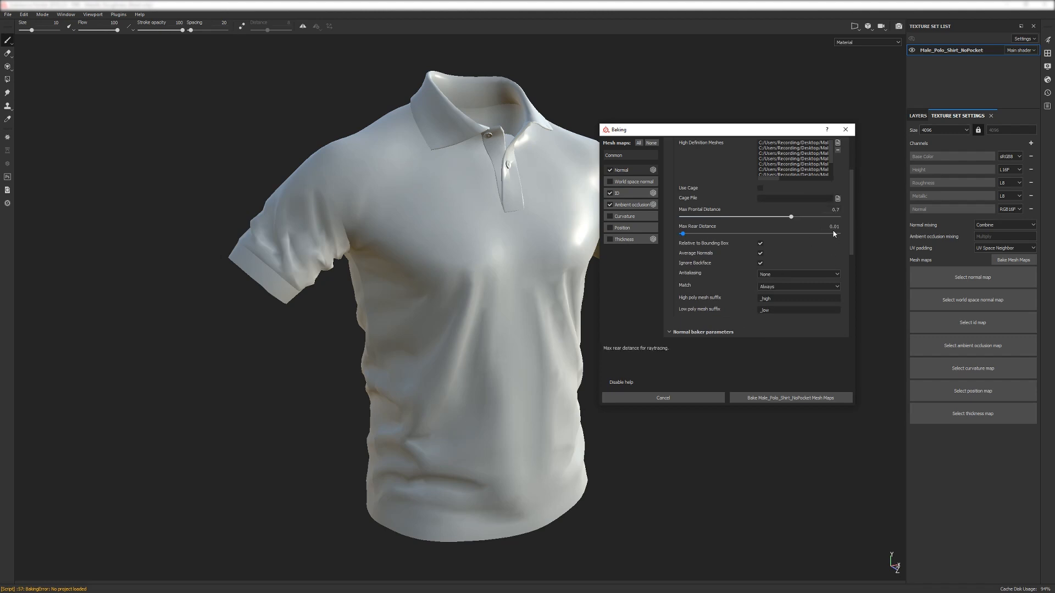
left_click(832, 233)
left_click(833, 227)
type("0.7")
key("Return")
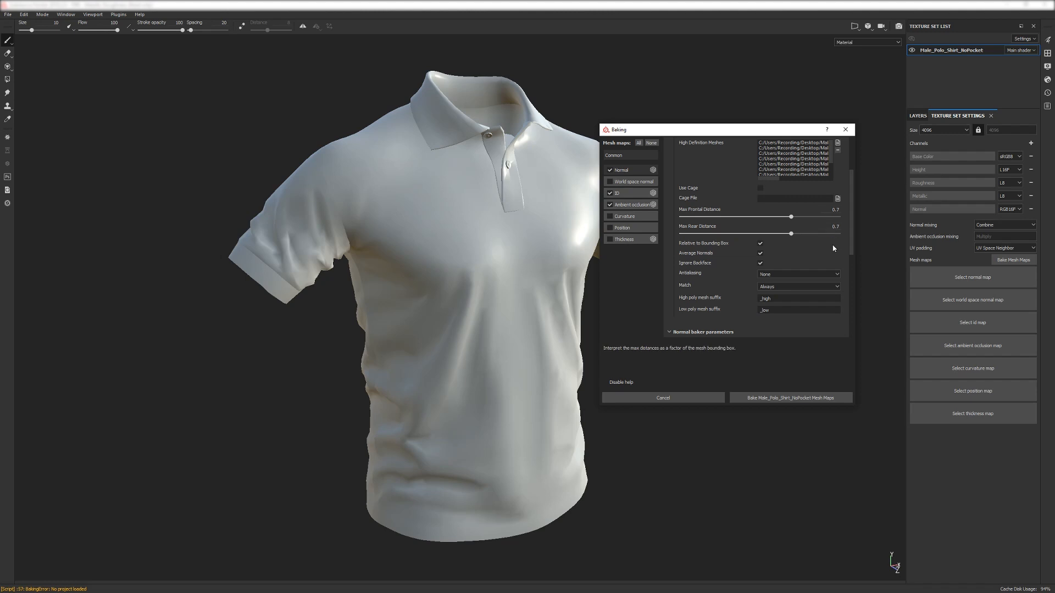
- Turn off Relative to Bounding Box and set the bake's antialiasing to Subsampling 2x2
left_click(761, 243)
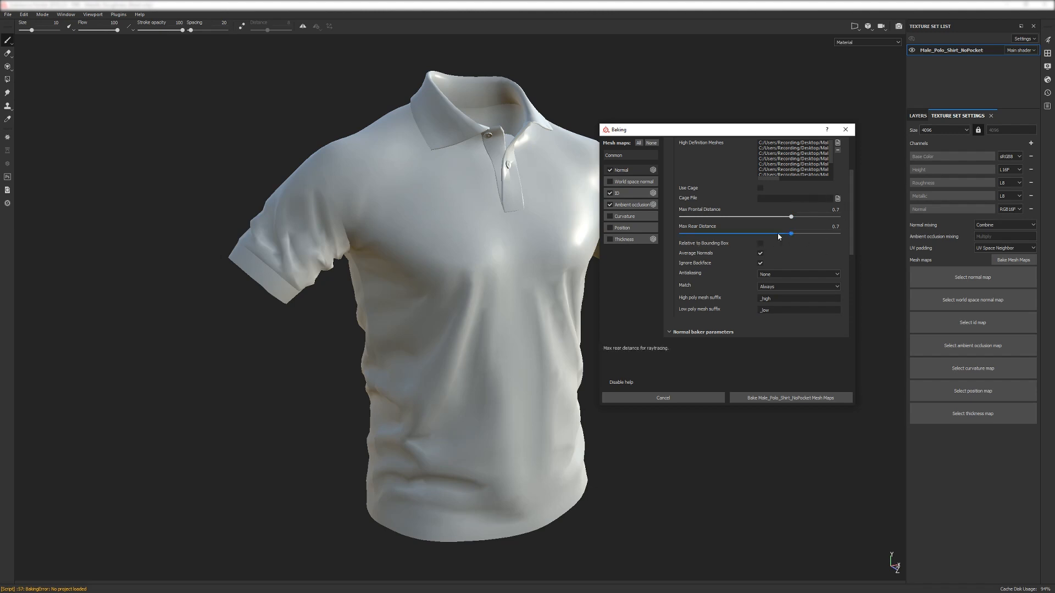
left_click(793, 275)
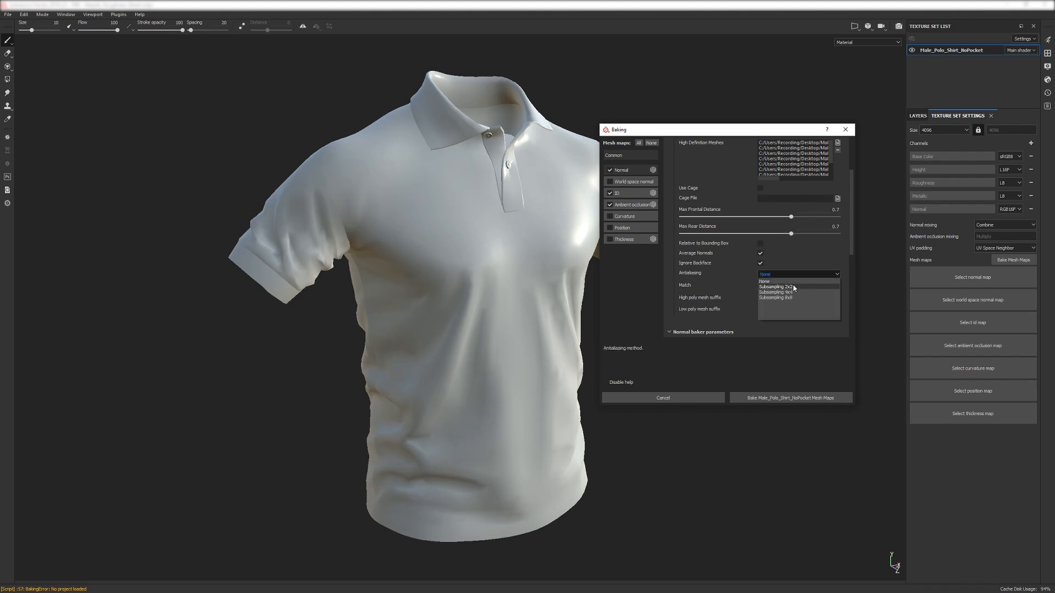
left_click(793, 286)
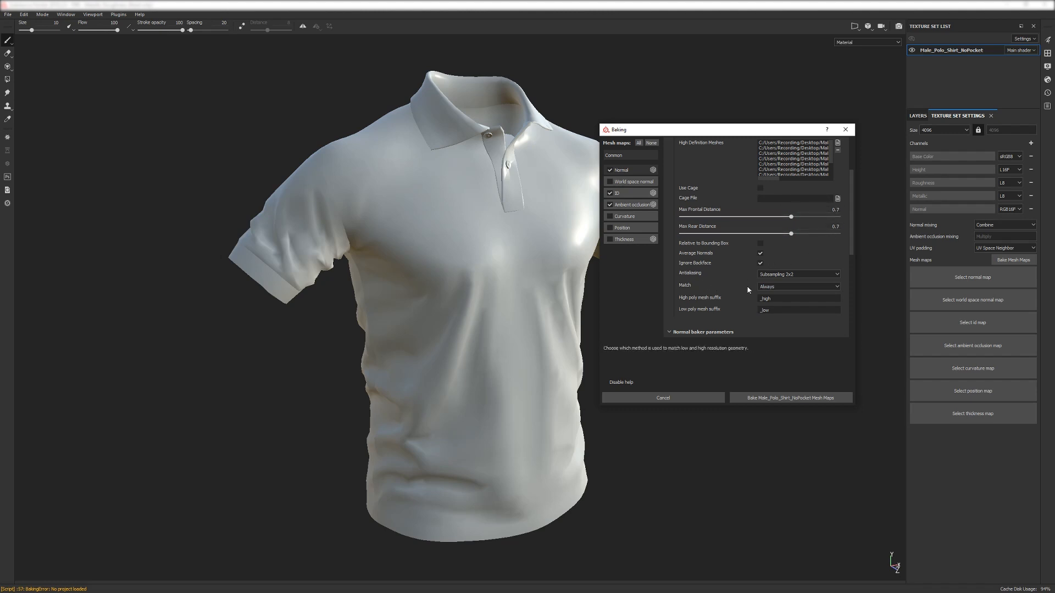
- Match the high and low poly meshes By Mesh Name, using the suffixes _High and _Low
left_click(772, 287)
left_click(775, 290)
left_click(775, 287)
left_click(774, 299)
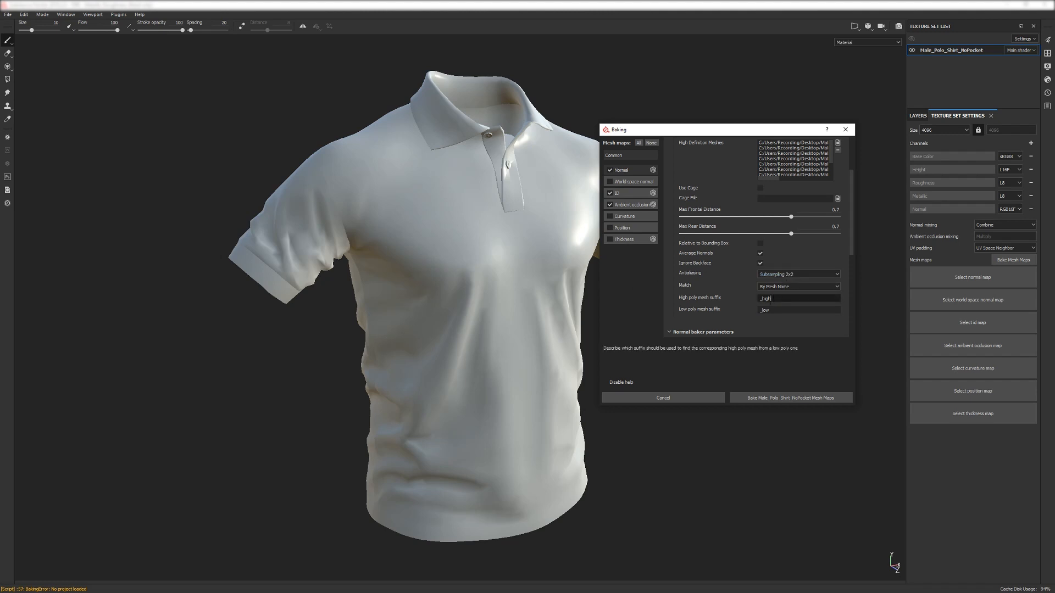
double_click(794, 298)
type("_H")
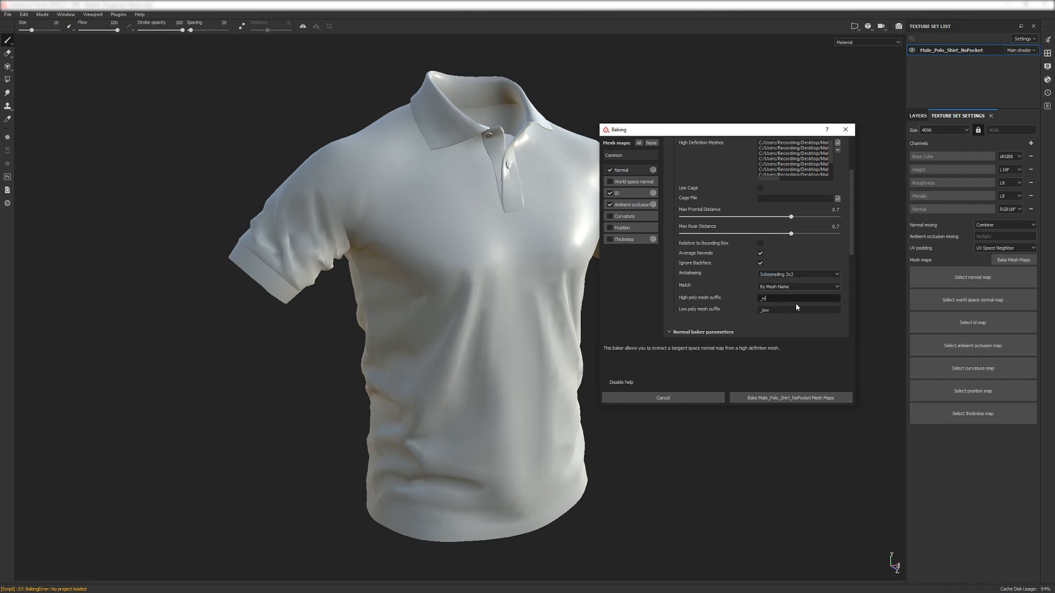
type("igh")
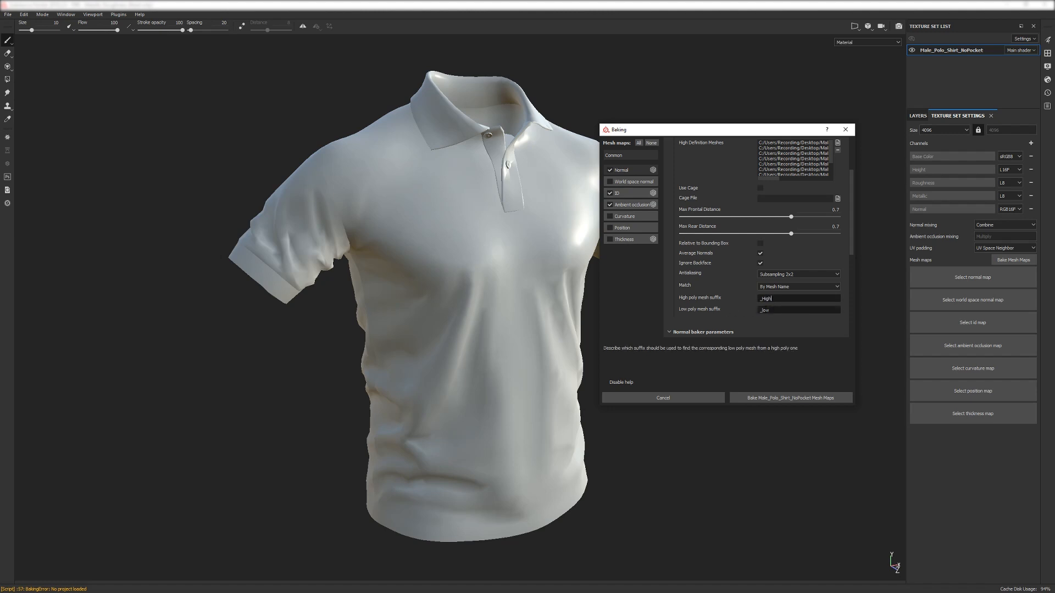
left_click(796, 310)
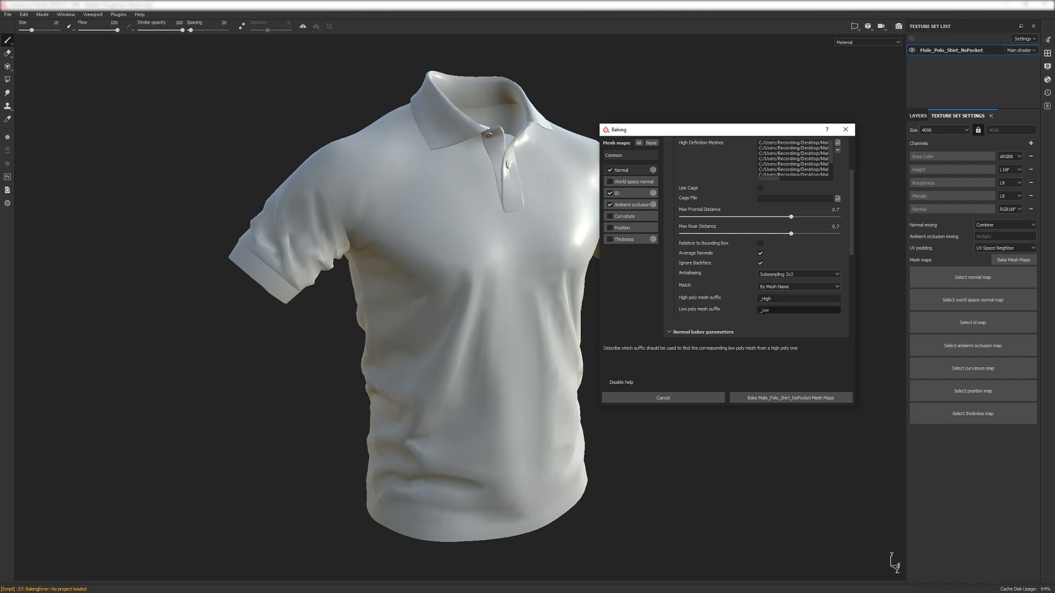
left_click(790, 299)
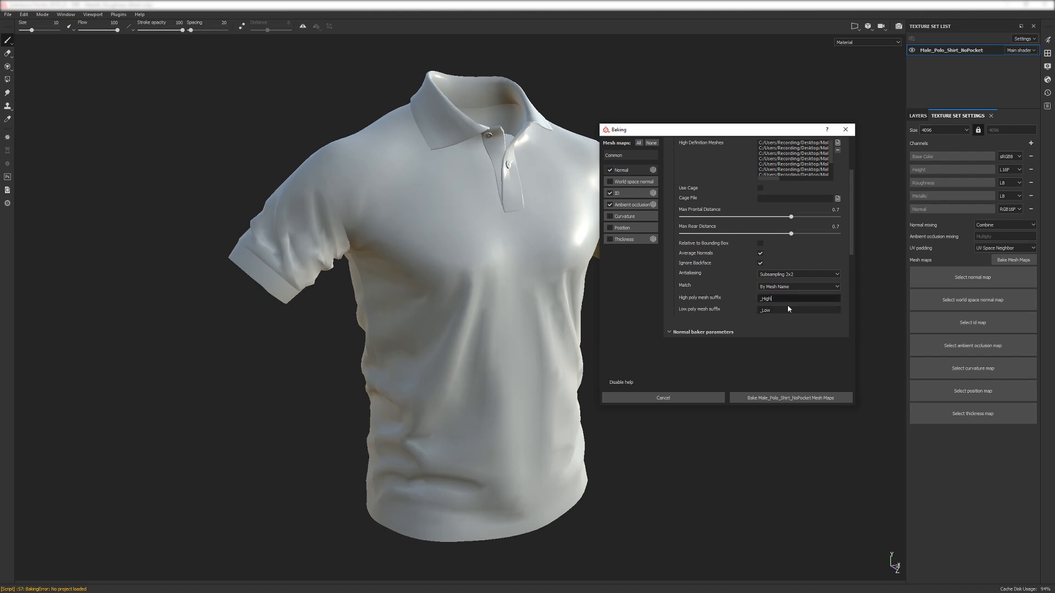
left_click(785, 310)
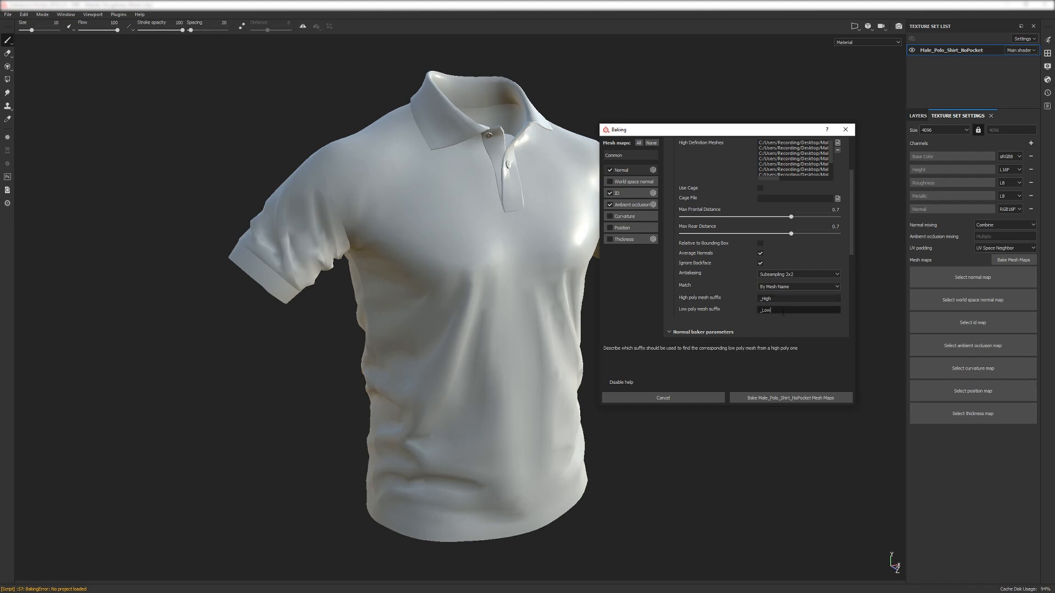
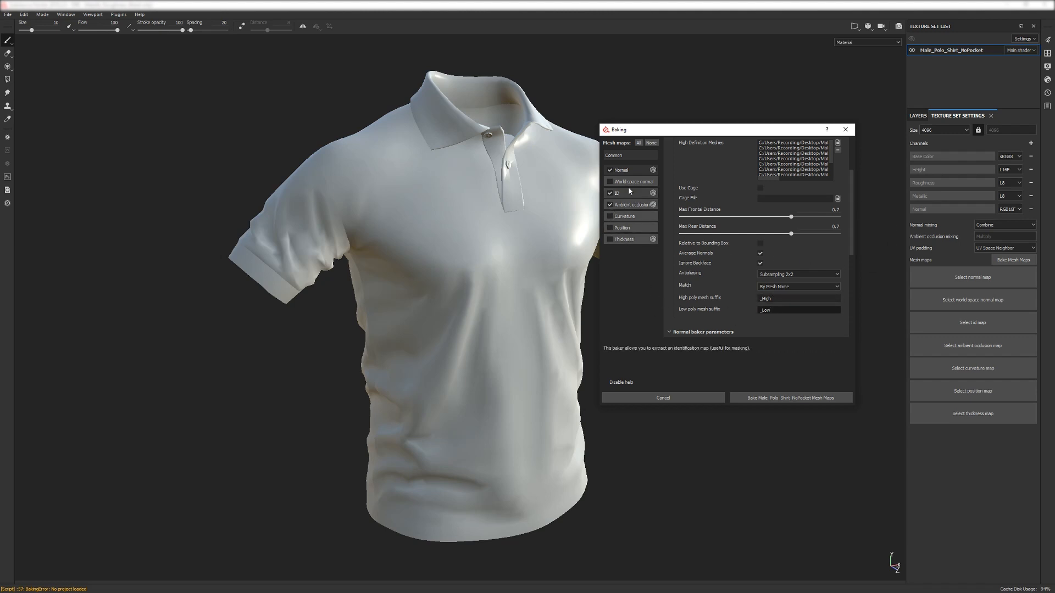
- Review the ambient occlusion, ID and normal baker parameters and the common bake parameters
left_click(632, 204)
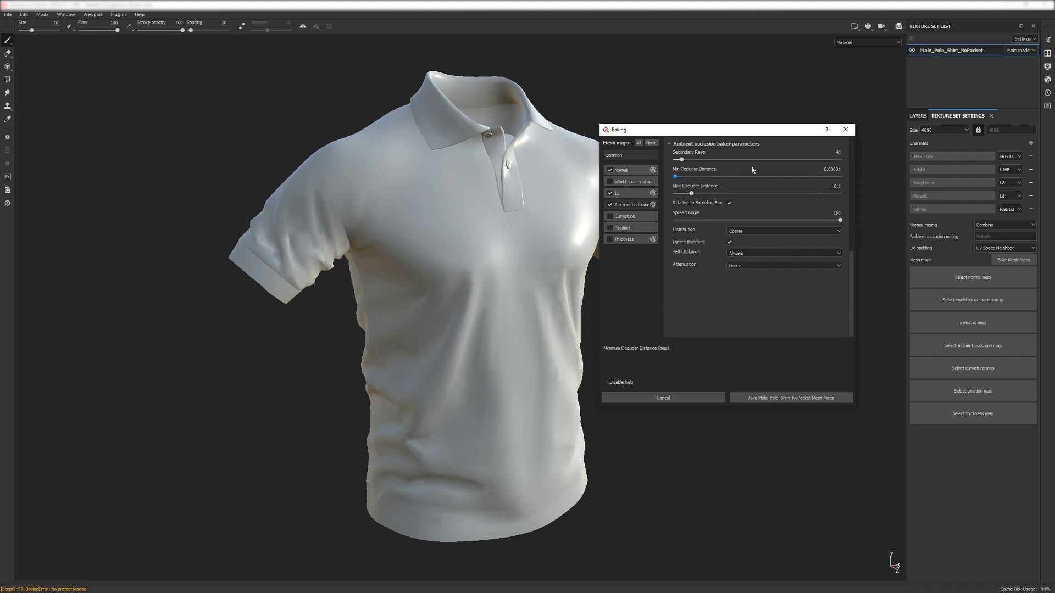
left_click(631, 192)
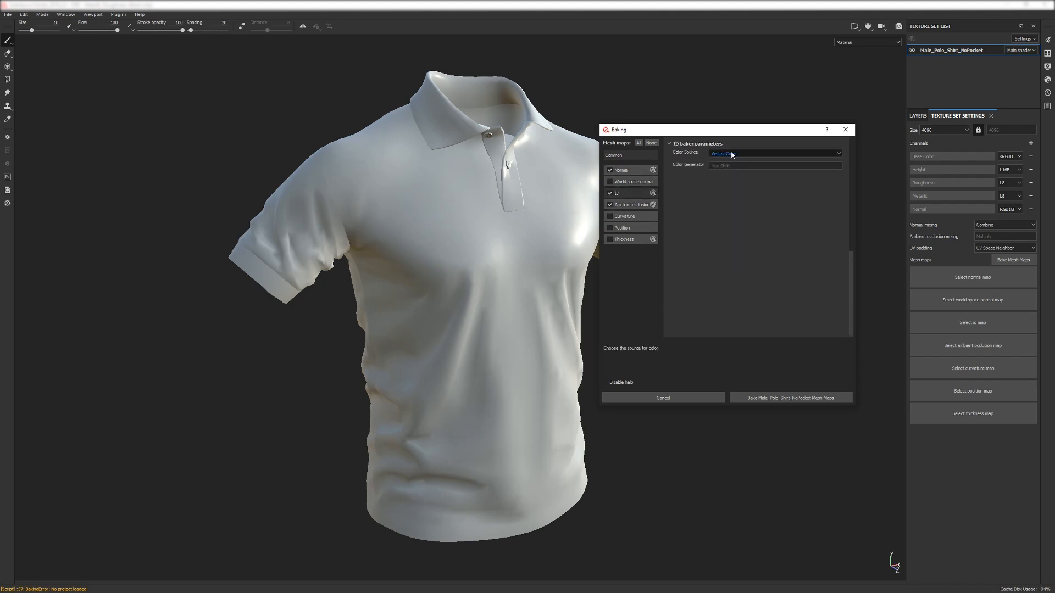
left_click(635, 170)
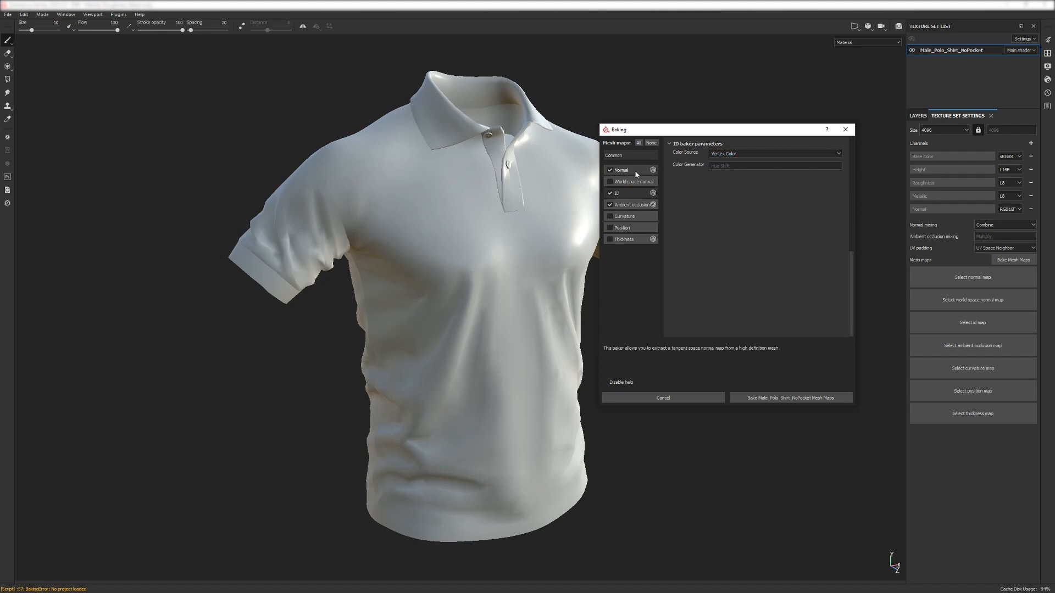
left_click(631, 156)
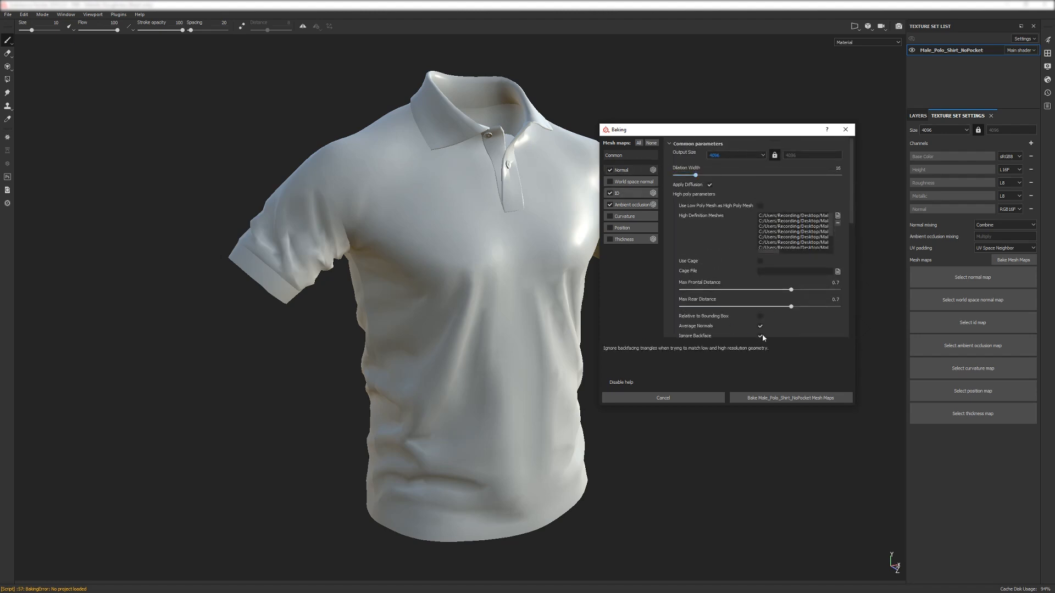
scroll(703, 209, "down", 8)
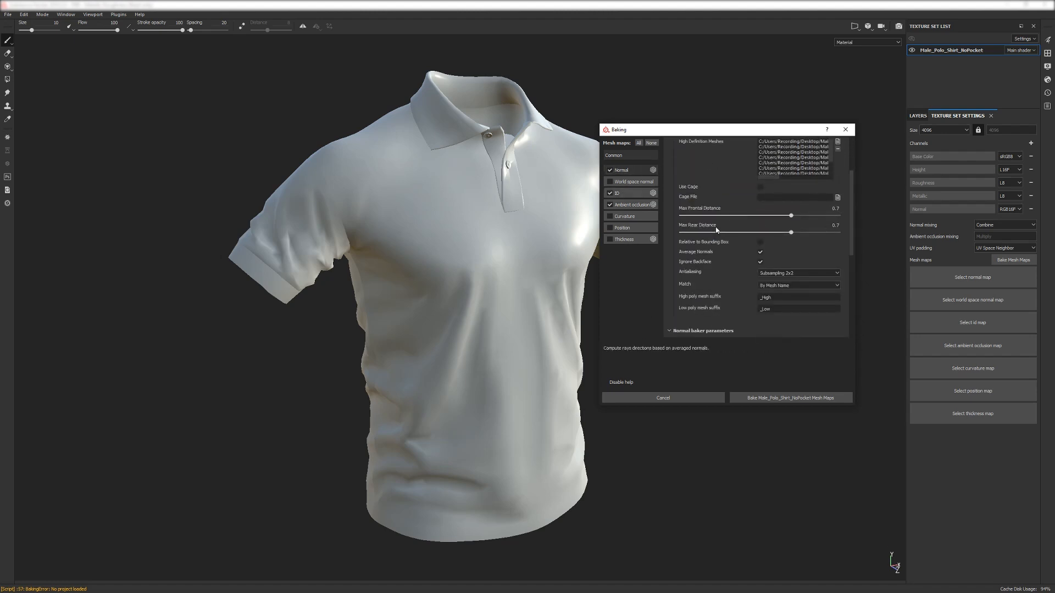
scroll(717, 238, "up", 5)
scroll(716, 231, "down", 2)
scroll(749, 266, "up", 2)
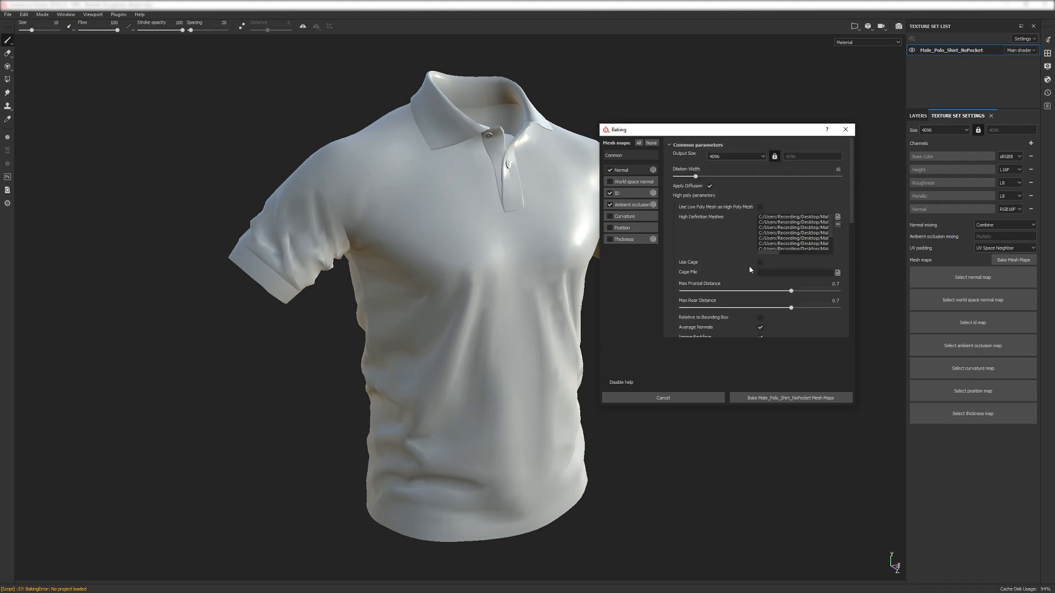
- Set the bake's antialiasing to None and its output size to 2048
scroll(757, 232, "down", 3)
scroll(758, 232, "up", 1)
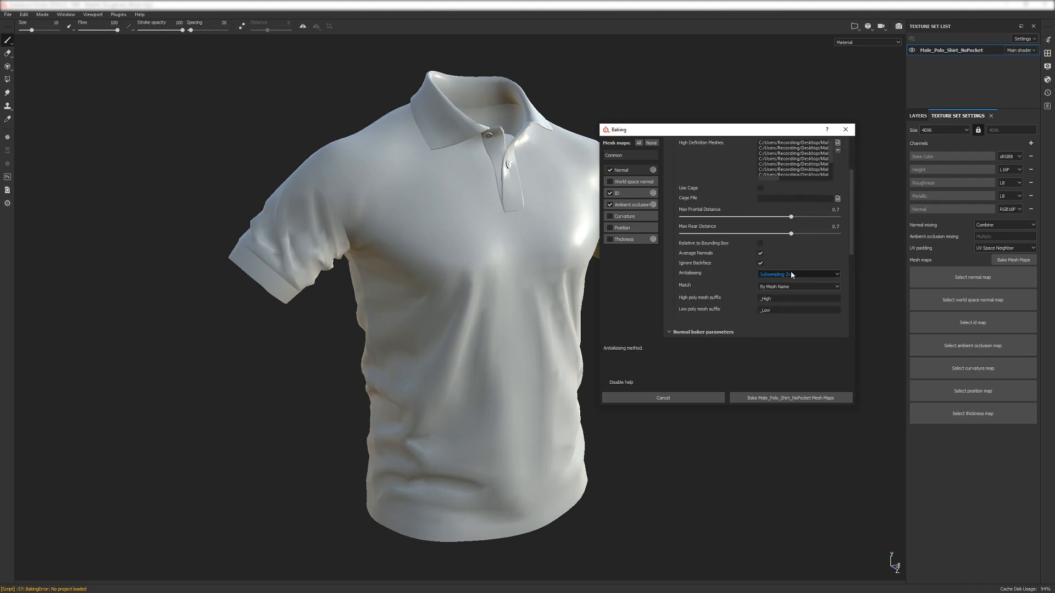
left_click(791, 274)
left_click(790, 281)
scroll(747, 279, "up", 2)
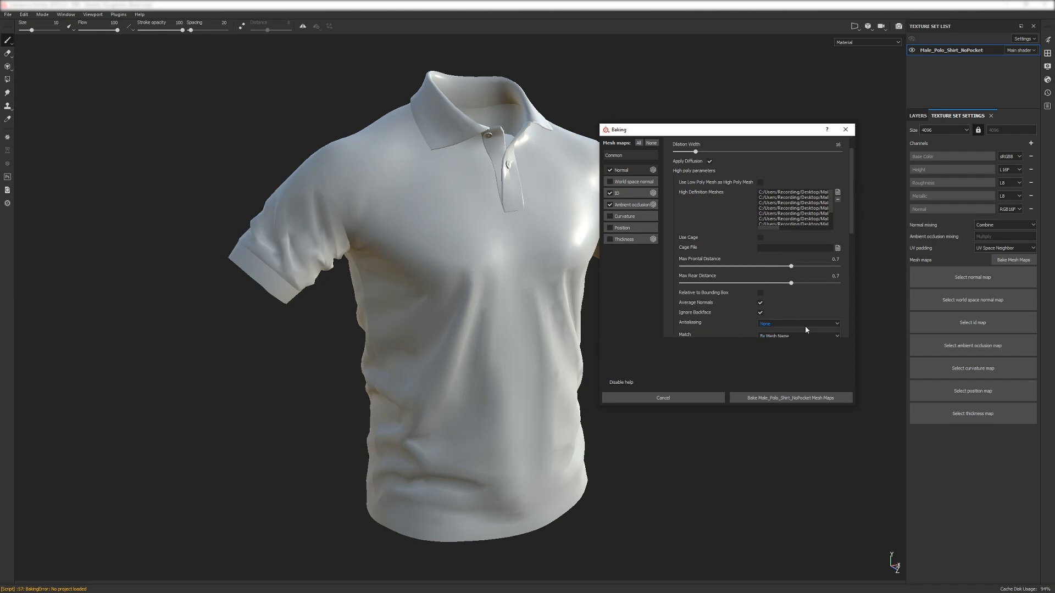
scroll(773, 314, "up", 1)
left_click(723, 157)
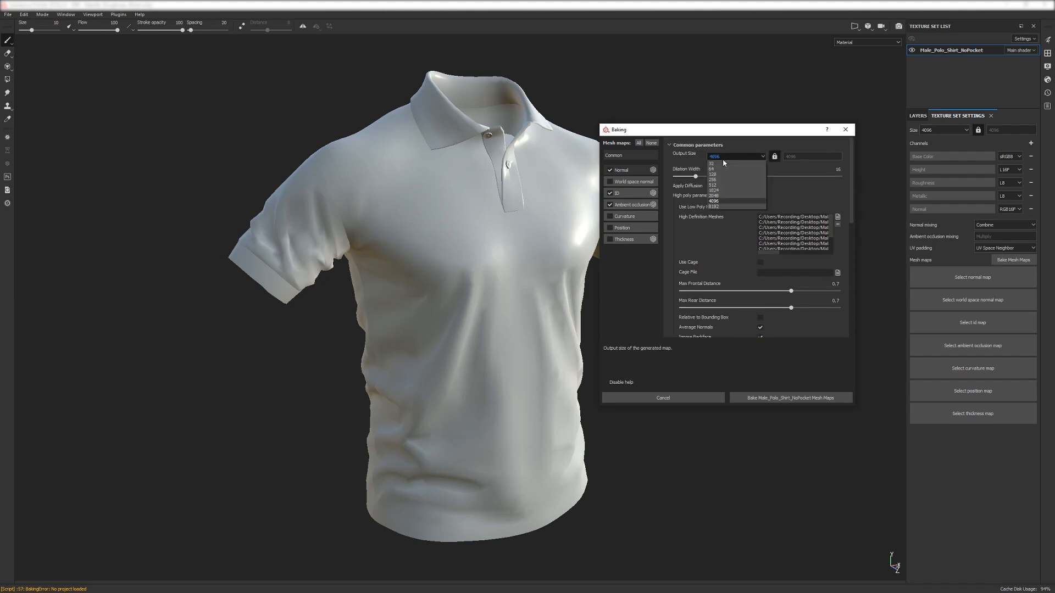
left_click(724, 193)
scroll(722, 224, "down", 3)
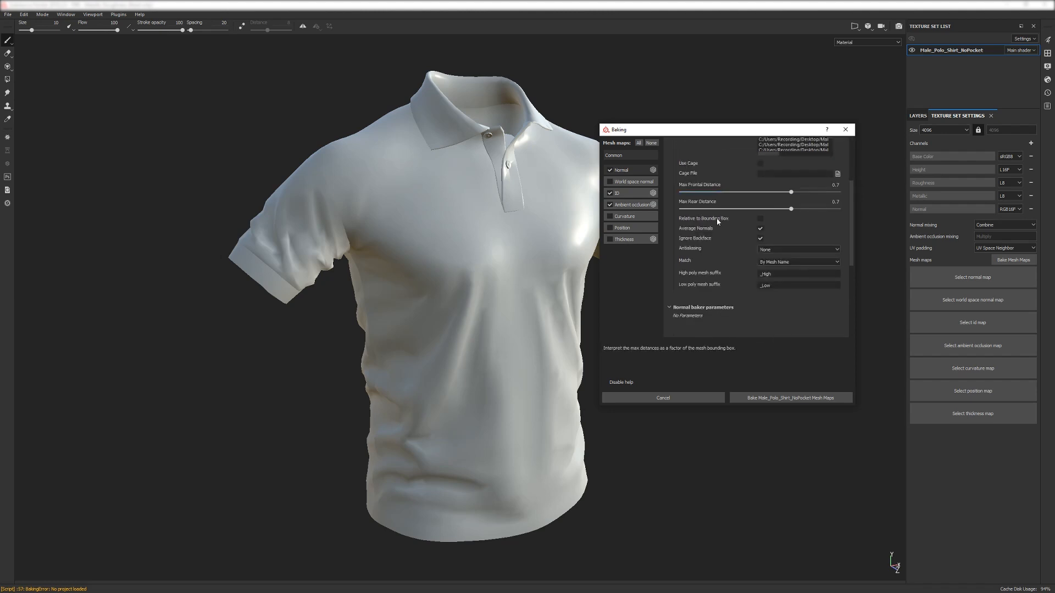
- Bake the normal, ID and ambient occlusion maps for the Male_Polo_Shirt_NoPocket texture set and close the finished bake report
scroll(779, 298, "up", 1)
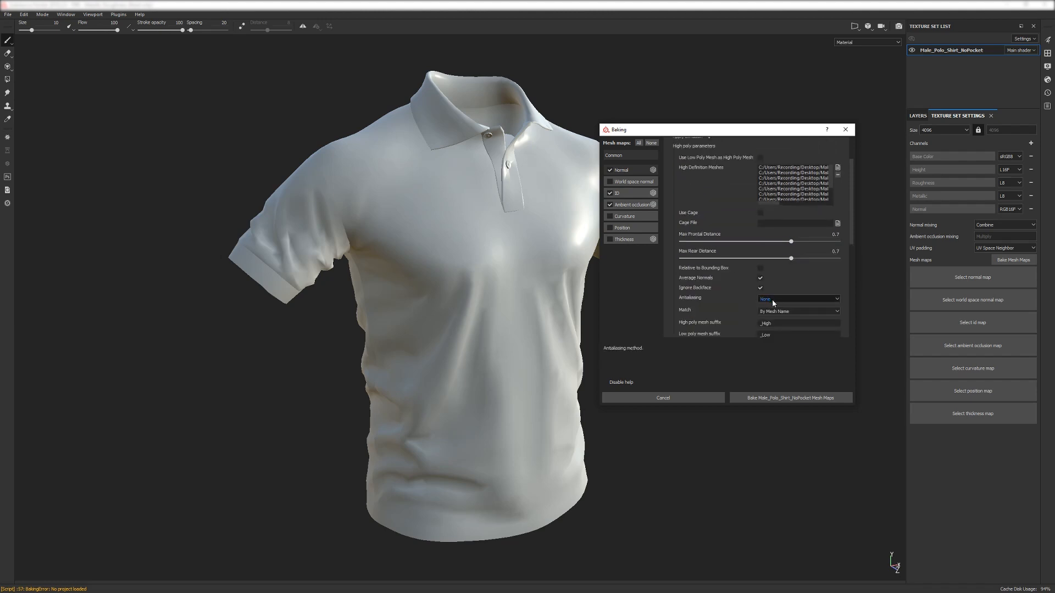
scroll(676, 289, "up", 1)
scroll(697, 294, "down", 1)
scroll(725, 303, "up", 1)
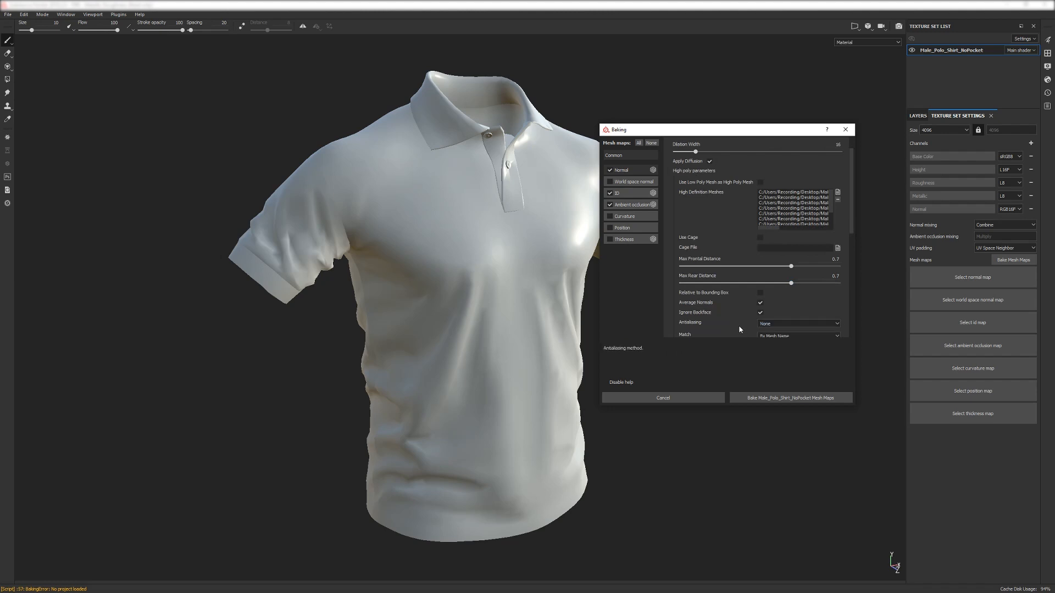
scroll(731, 275, "up", 2)
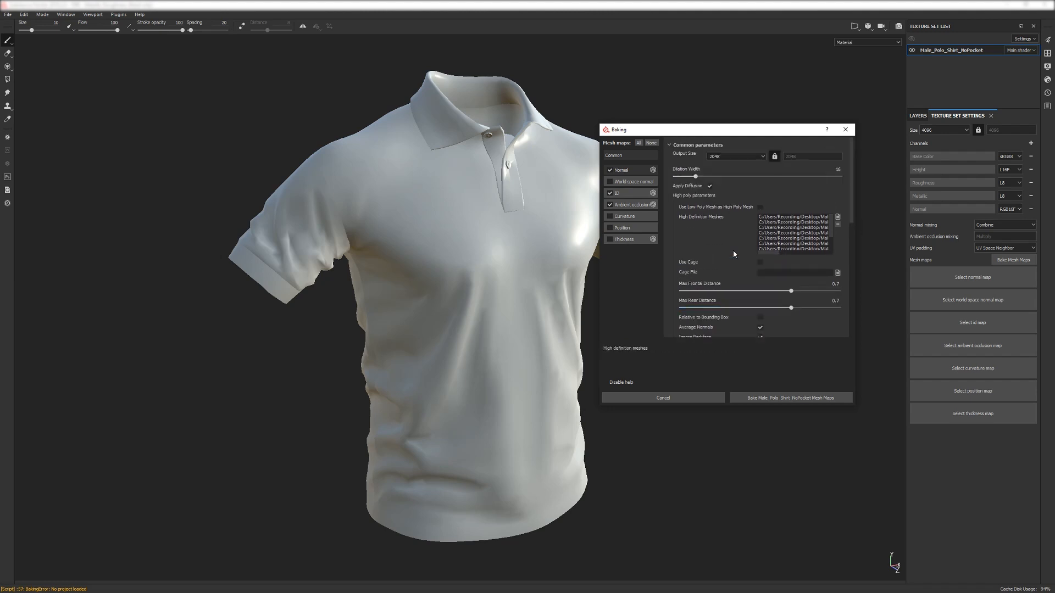
left_click(737, 157)
scroll(704, 261, "down", 3)
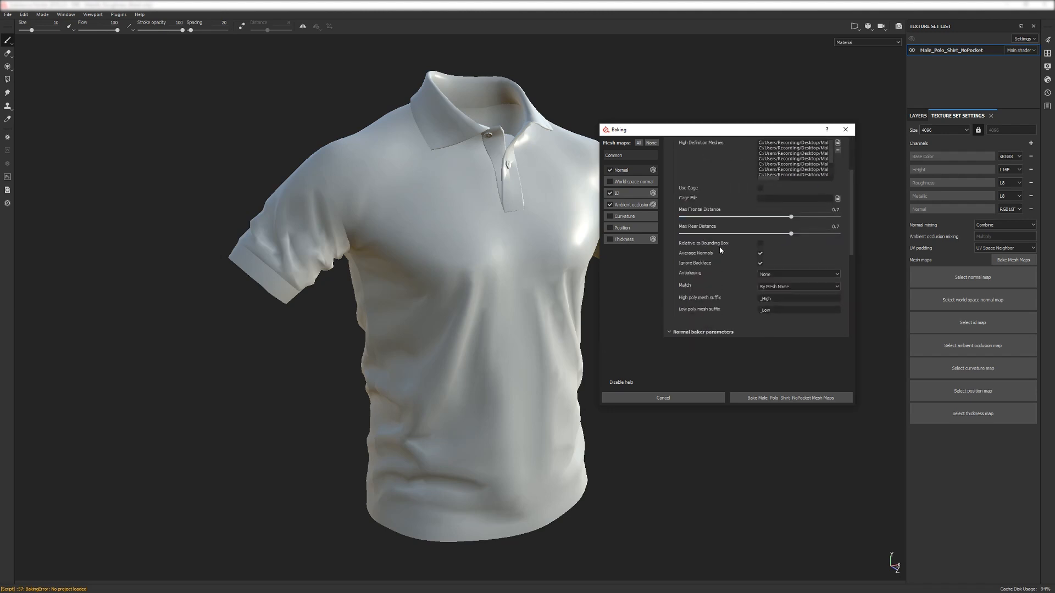
left_click(776, 399)
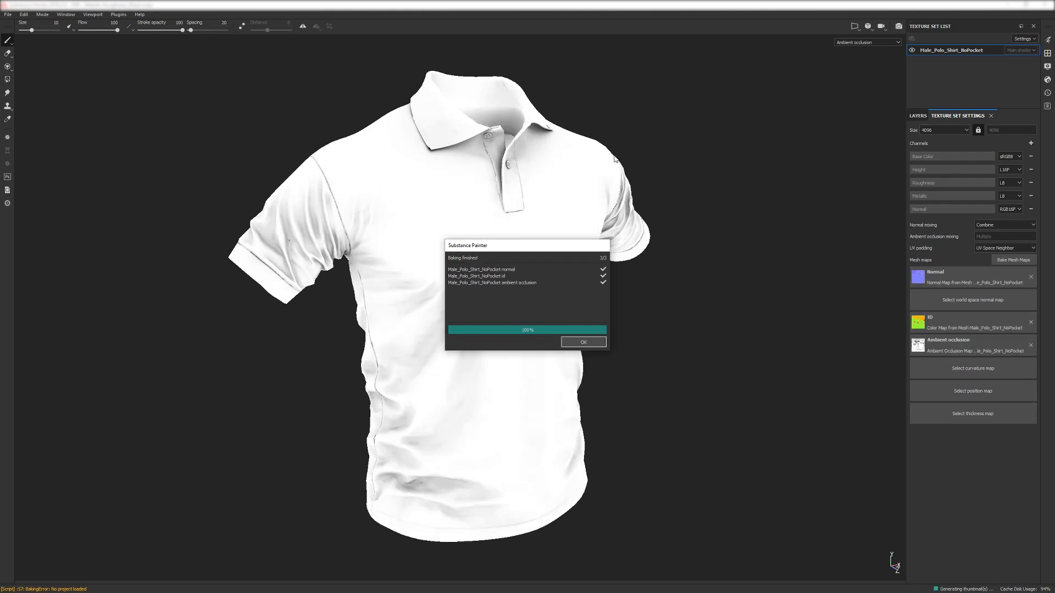
left_click(580, 343)
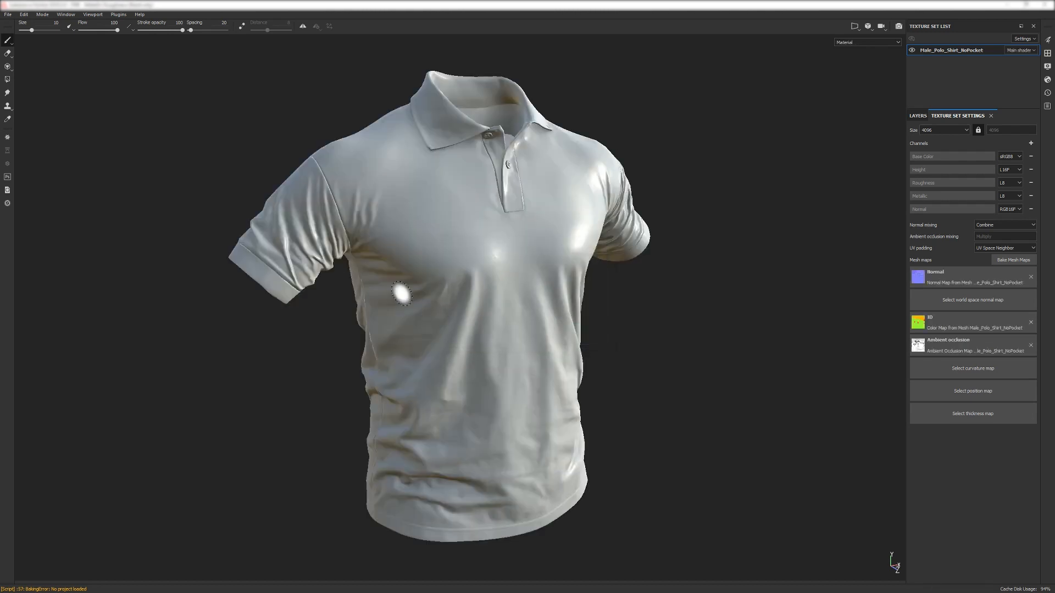
- Examine the baked folds, seams and placket from several sides of the shirt, and display its ID mesh map
left_click_drag(445, 302, 452, 230, "alt")
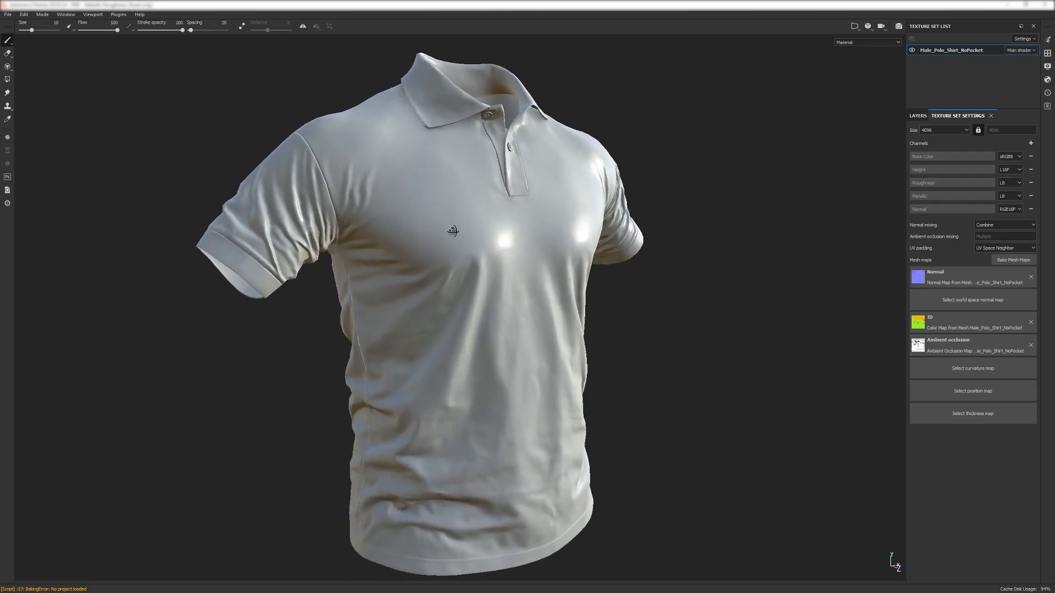
mouse_move(545, 268)
left_mouse_down("alt")
mouse_move(198, 297)
mouse_move(431, 229)
mouse_move(443, 256)
mouse_move(443, 229)
mouse_move(499, 165)
mouse_move(502, 207)
mouse_move(604, 208)
mouse_move(549, 236)
mouse_move(619, 252)
mouse_move(384, 224)
mouse_move(455, 306)
mouse_move(579, 236)
mouse_move(554, 214)
mouse_move(453, 190)
mouse_move(489, 141)
mouse_move(497, 168)
left_mouse_up("alt")
right_click_drag(497, 168, 459, 165, "shift")
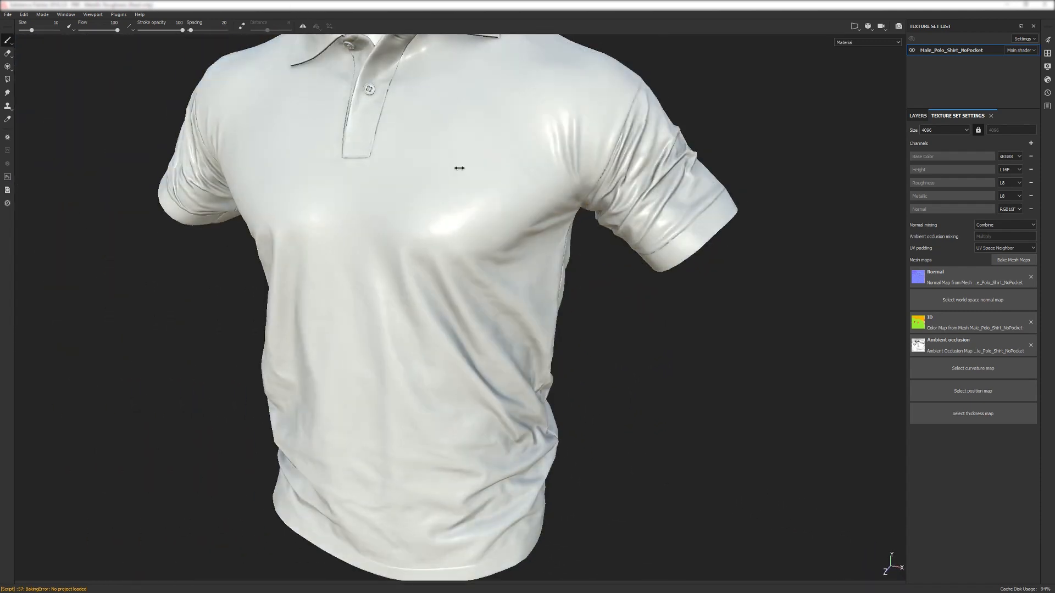
left_click_drag(460, 165, 686, 312, "alt")
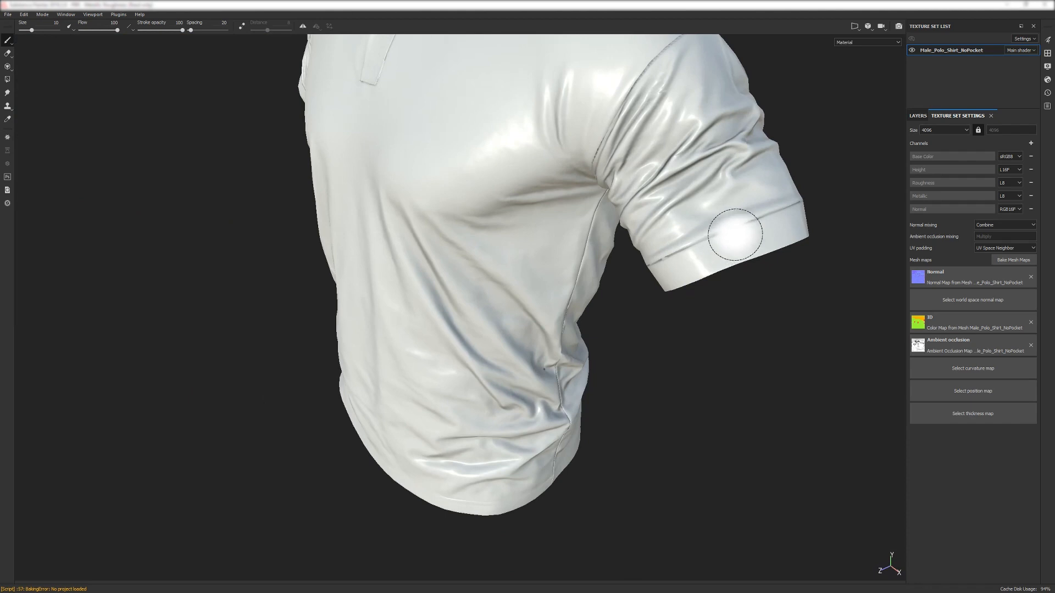
left_click_drag(630, 277, 541, 261, "alt")
left_click_drag(493, 236, 489, 214, "alt")
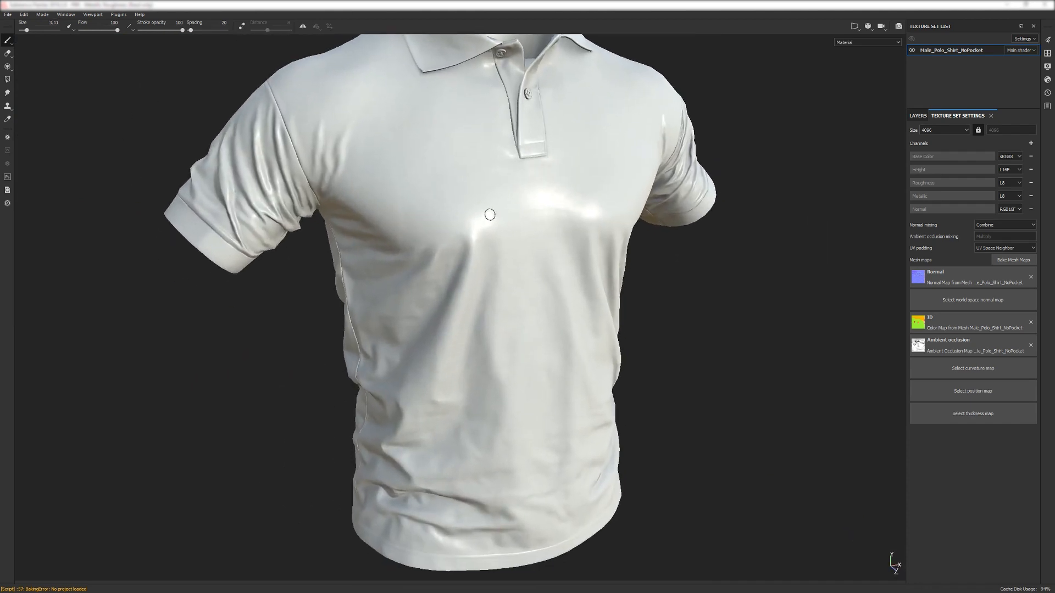
key("b")
key("b")
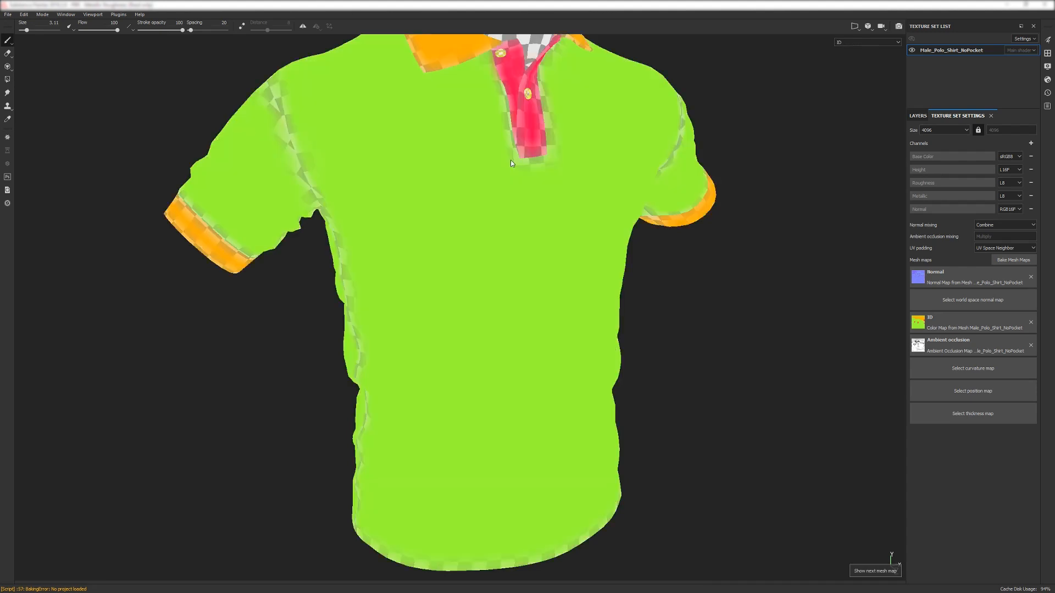
- Examine the baked ID colours on the shirt's body and sleeves and inside the open hem
left_click_drag(515, 177, 626, 60, "alt")
left_click_drag(295, 237, 221, 257, "alt")
left_click_drag(577, 236, 291, 331, "alt")
left_click_drag(575, 209, 582, 263, "alt")
left_click_drag(508, 380, 486, 319, "alt")
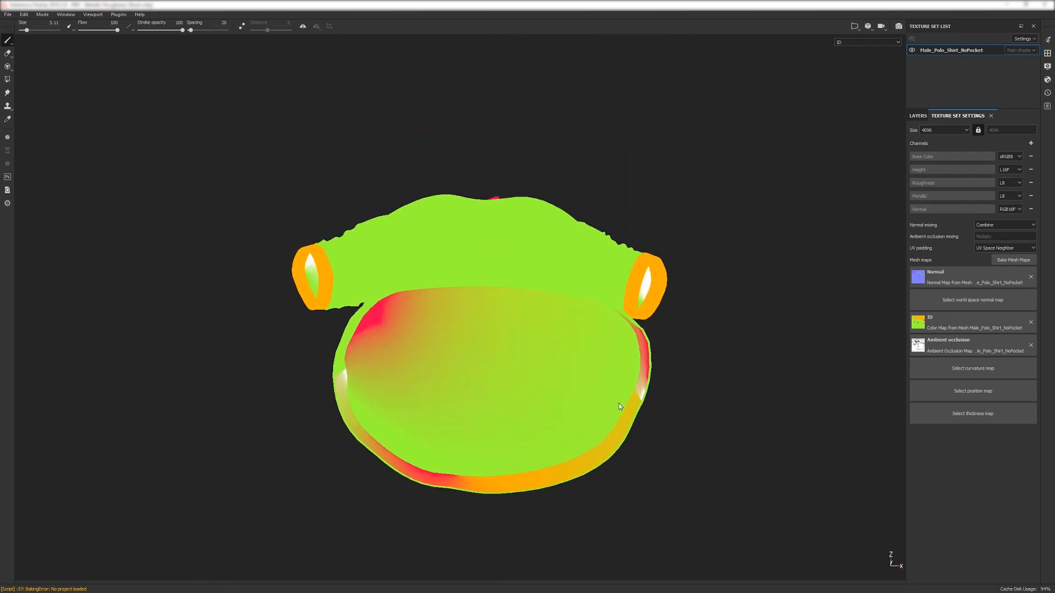
left_click_drag(619, 403, 656, 364, "alt")
right_click_drag(656, 364, 631, 417, "alt")
left_click_drag(651, 380, 600, 259, "alt")
left_click_drag(487, 216, 351, 253, "alt")
left_click_drag(252, 382, 246, 316, "alt")
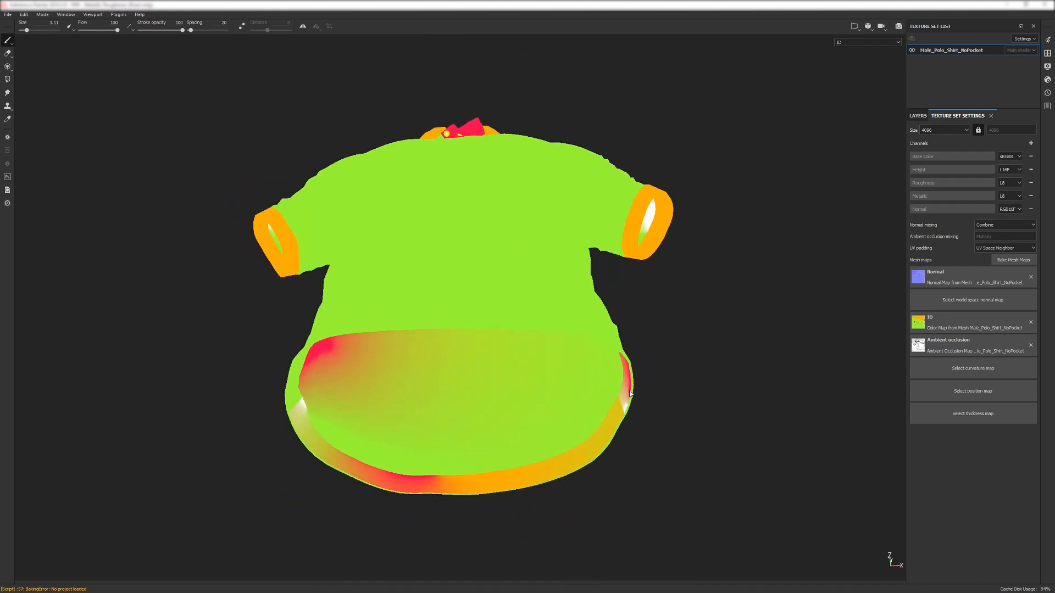
left_click_drag(619, 406, 491, 289, "alt")
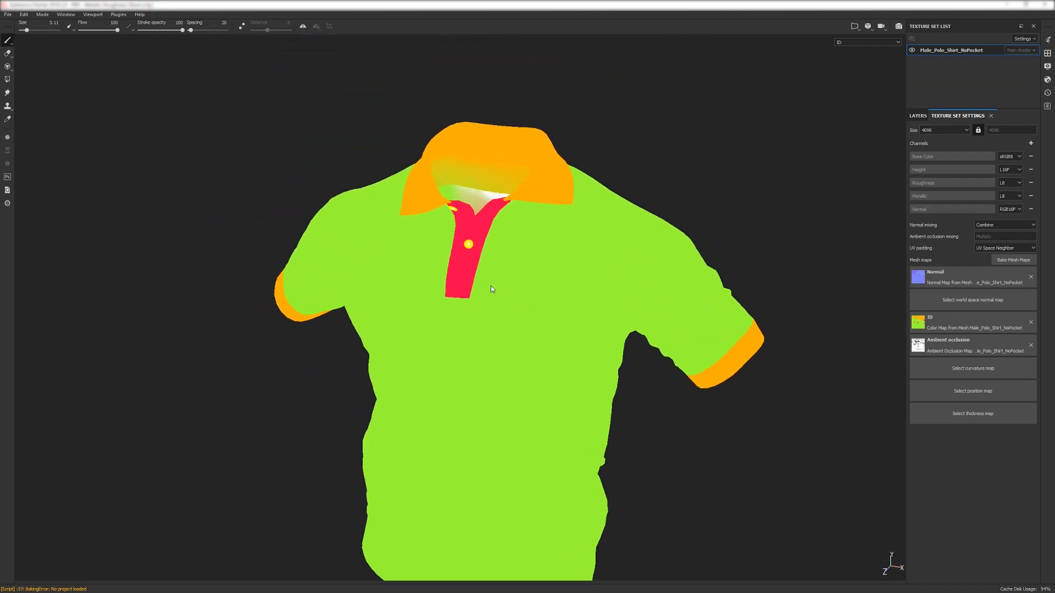
- Inspect the ID colours of the collar, placket and buttons up close and compare them with the shirt's interior
right_click_drag(491, 289, 538, 315, "alt")
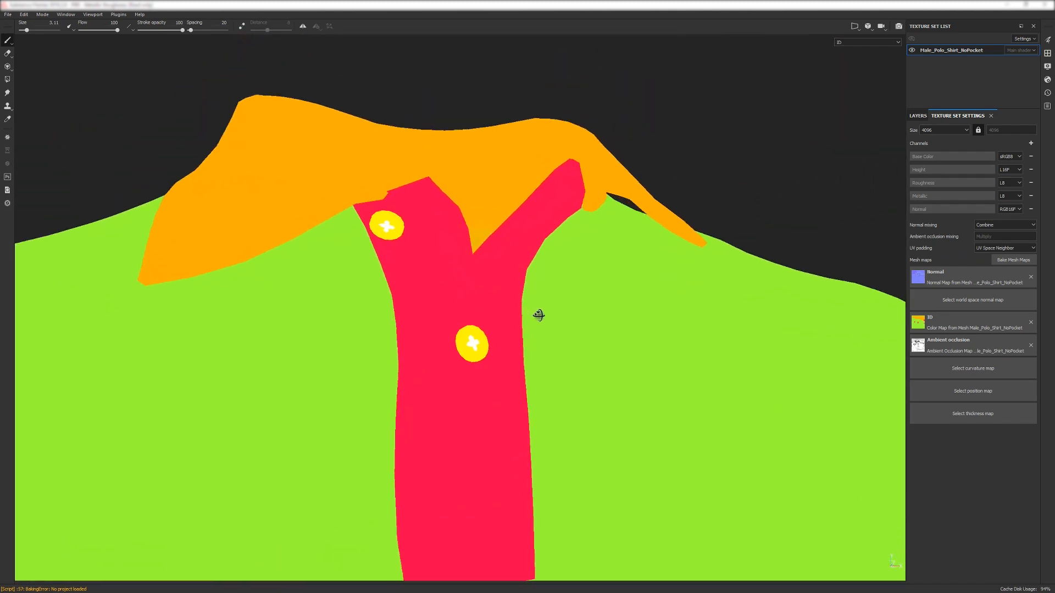
scroll(538, 315, "down", 5)
middle_click_drag(389, 337, 412, 258, "alt")
left_click_drag(412, 259, 461, 195, "alt")
left_click_drag(443, 241, 560, 244, "alt")
left_click_drag(239, 263, 461, 185, "alt")
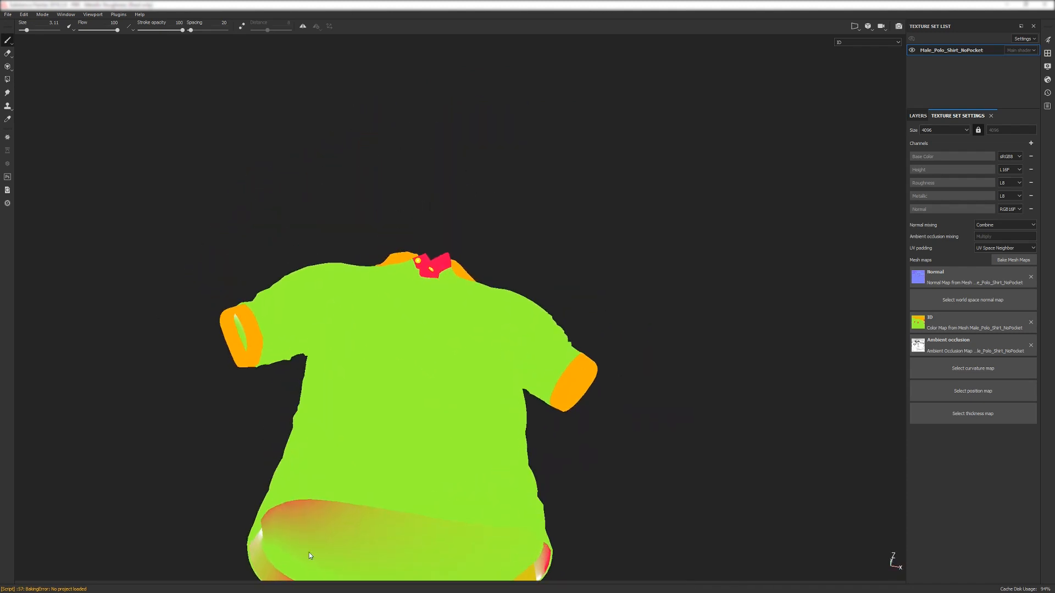
left_click_drag(309, 555, 371, 443, "alt")
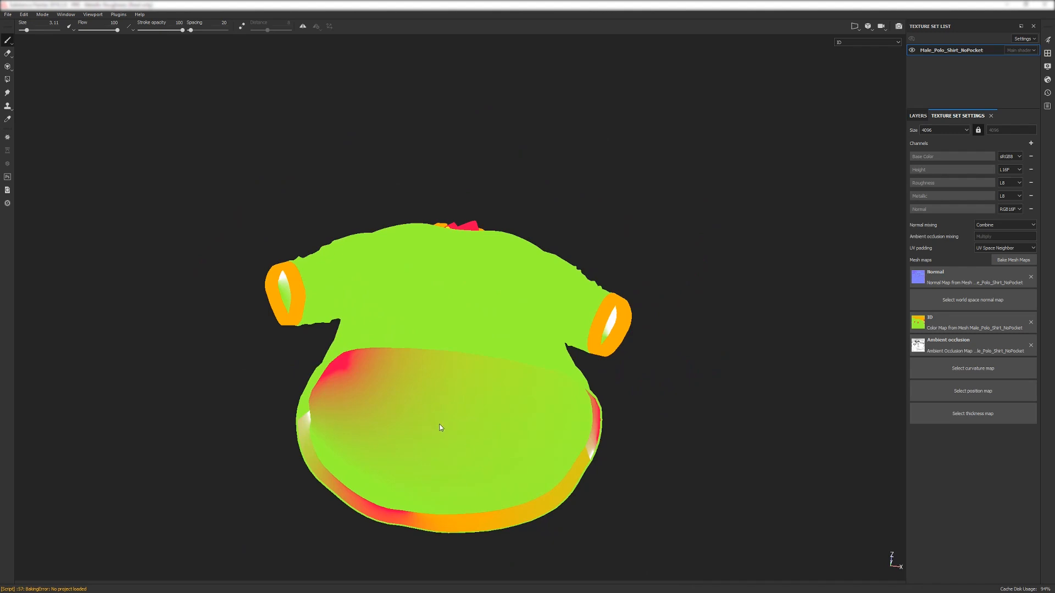
- Display the ambient occlusion mesh map and examine the shading along the shirt's side seam and folds
key("b")
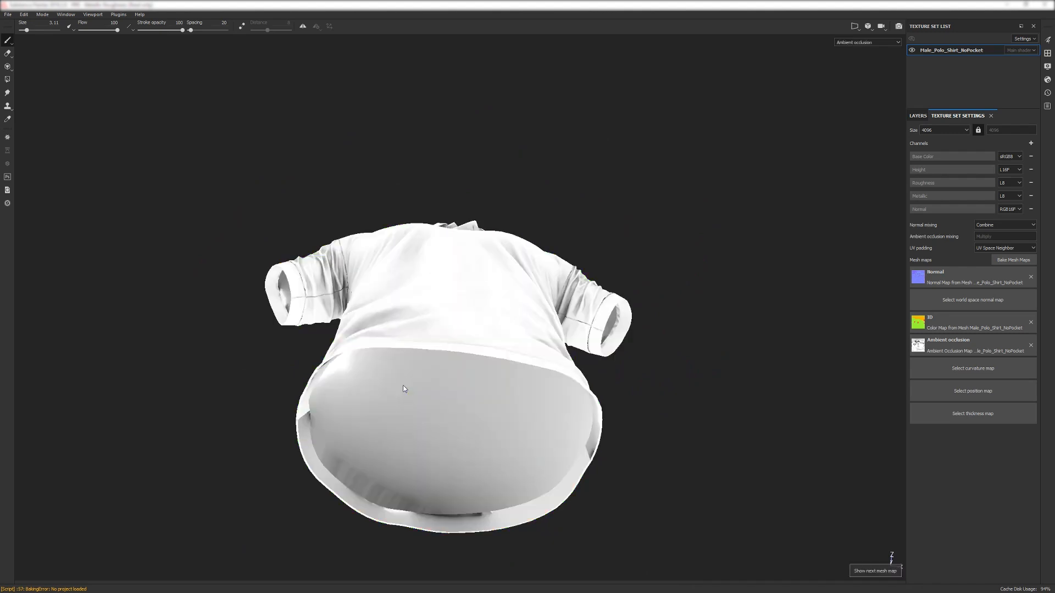
left_click_drag(367, 393, 312, 216, "alt")
middle_click_drag(311, 216, 427, 242, "alt")
scroll(426, 243, "up", 4)
left_click_drag(427, 242, 443, 283, "alt")
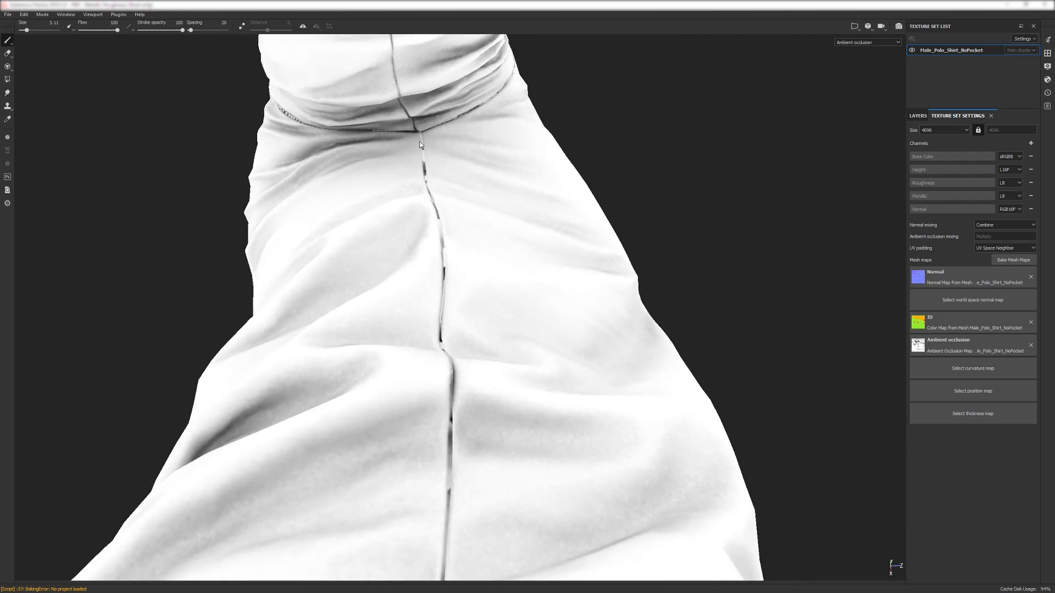
left_click_drag(420, 144, 386, 198, "alt")
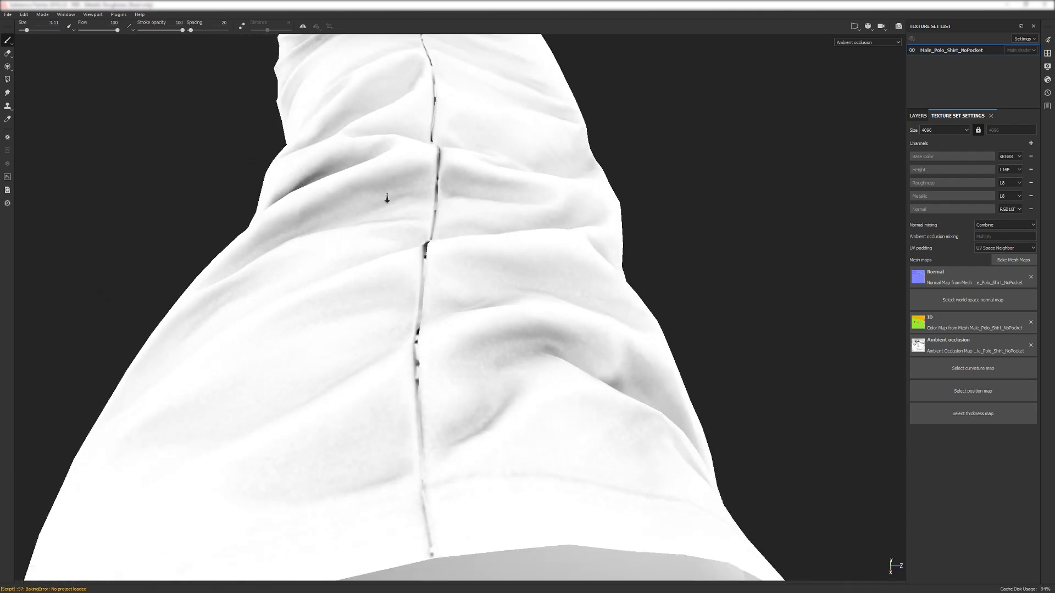
middle_click_drag(386, 198, 419, 286, "alt")
left_click_drag(420, 285, 450, 192, "alt")
middle_click_drag(449, 193, 374, 254, "alt")
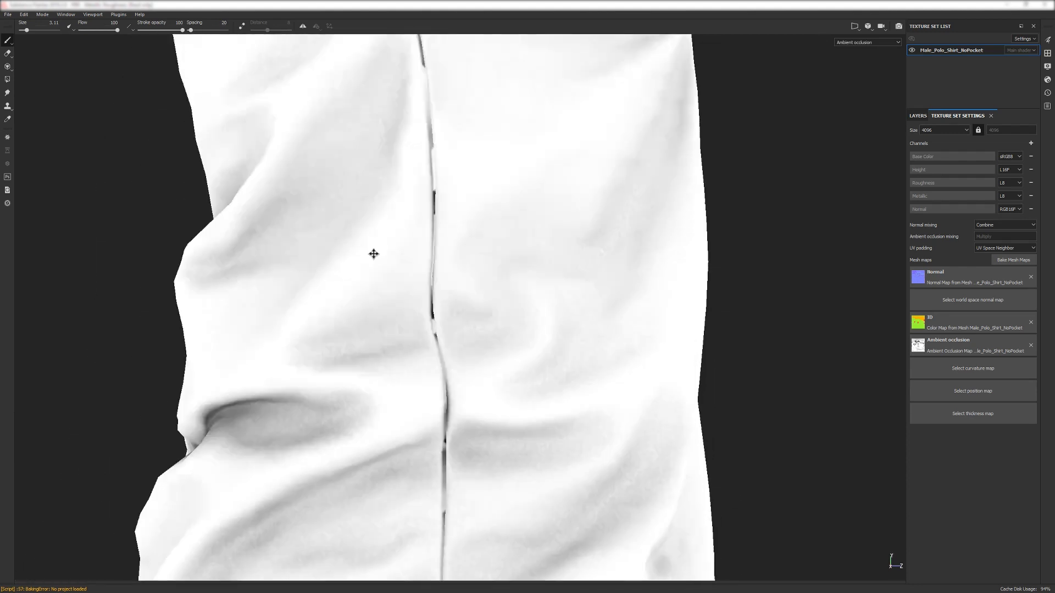
left_click_drag(373, 254, 446, 341, "alt")
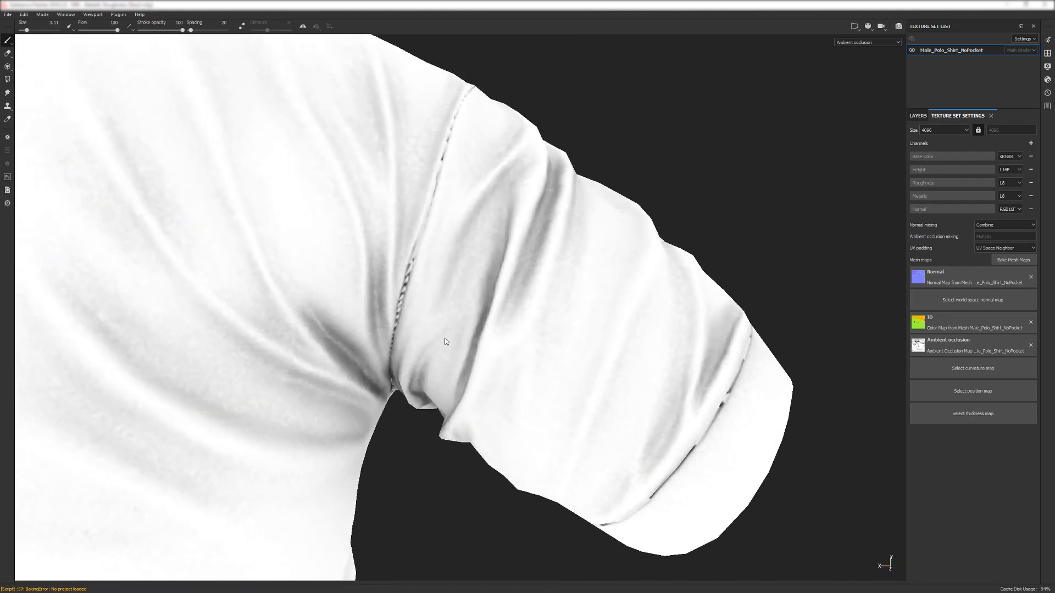
- Examine the ambient occlusion along the sleeve and shoulder seams and beneath the collar's edge
left_click_drag(443, 141, 413, 422, "alt")
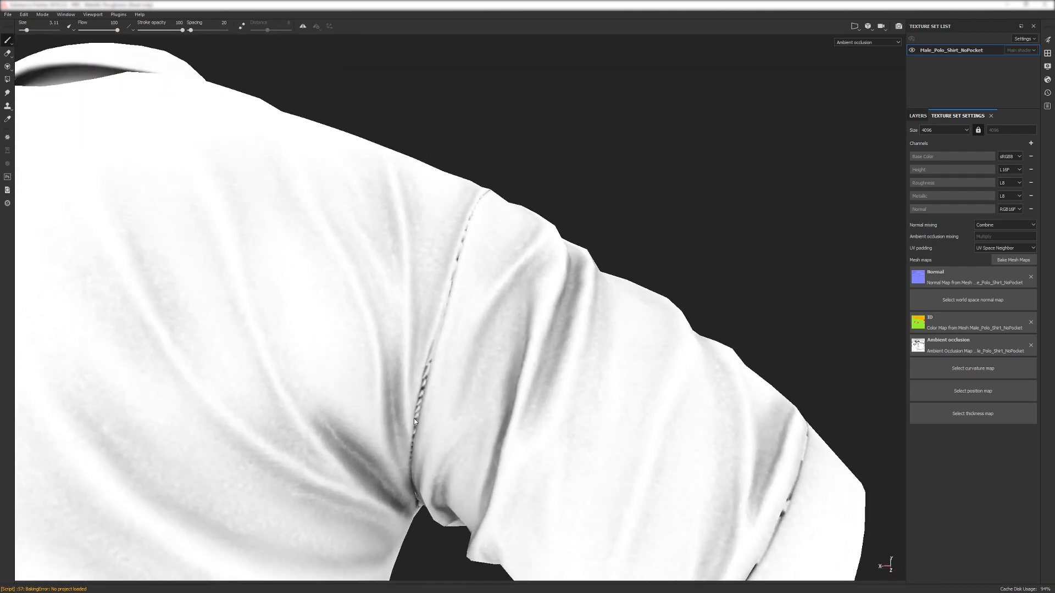
left_click_drag(443, 319, 309, 356, "alt")
left_click_drag(390, 181, 587, 250, "alt")
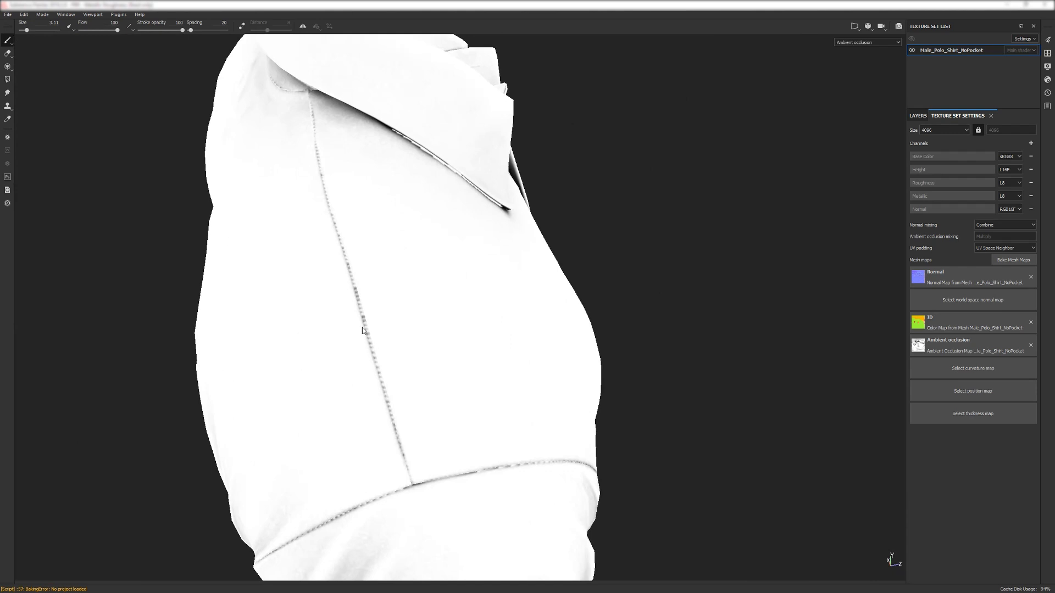
left_click_drag(325, 204, 269, 230, "alt")
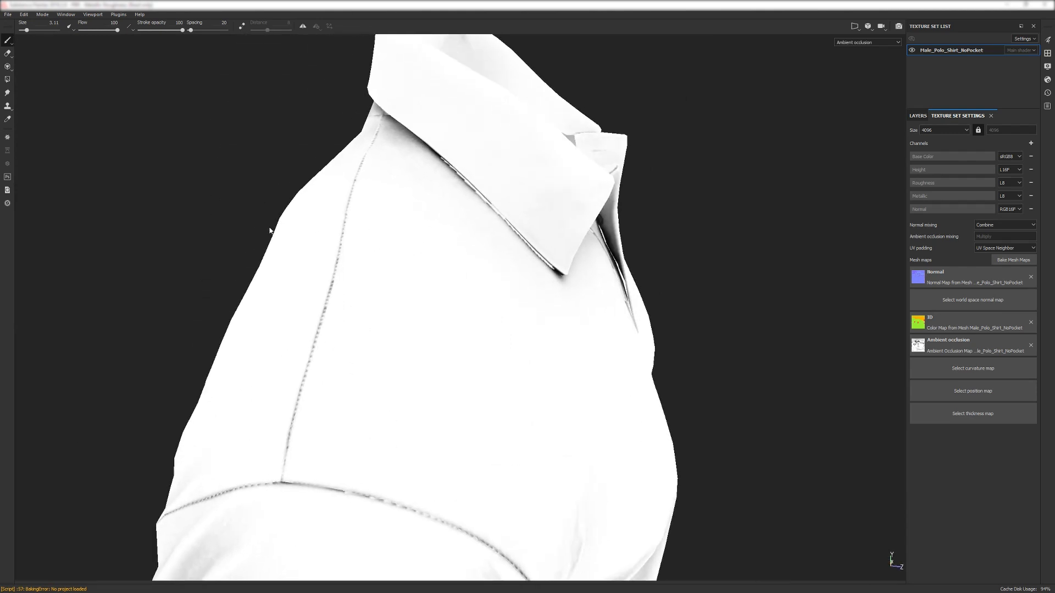
- Activate Polygon Fill to overlay the mesh wireframe and examine the collar's occlusion from the back, sides and front
key("4")
mouse_move(329, 271)
left_mouse_down("alt")
mouse_move(414, 212)
mouse_move(429, 289)
mouse_move(384, 331)
left_mouse_up("alt")
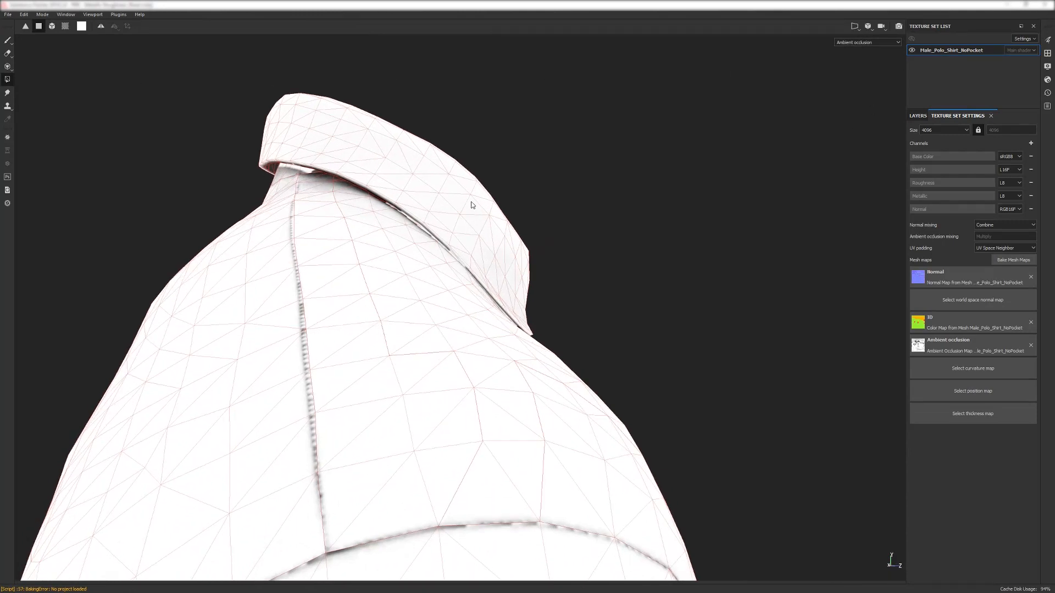
left_click_drag(397, 235, 461, 171, "alt")
key("1")
left_click_drag(357, 205, 455, 221, "alt")
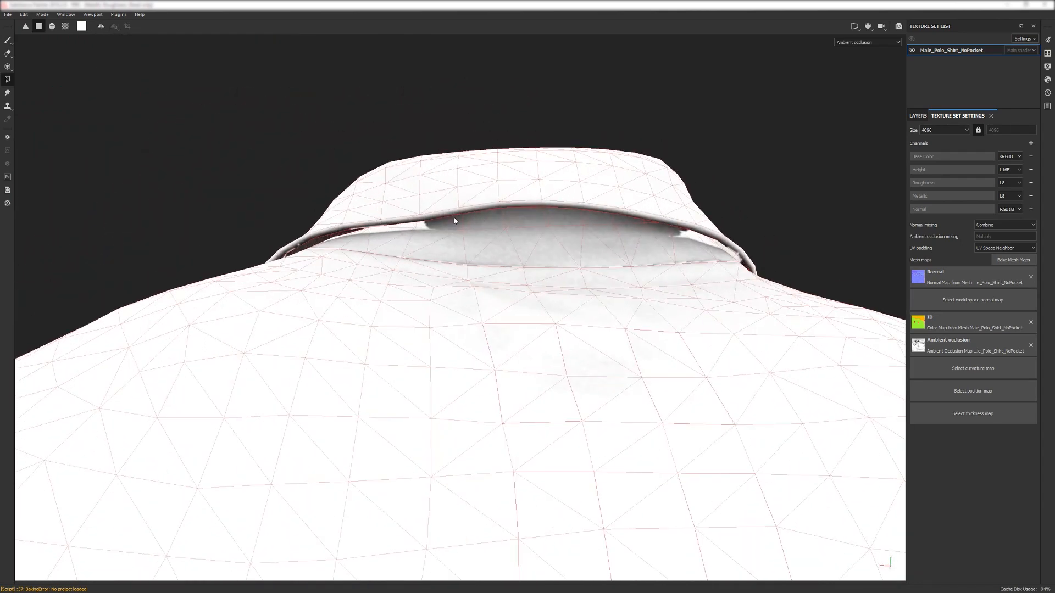
left_click_drag(383, 219, 399, 249, "alt")
left_click_drag(316, 236, 133, 256, "alt")
left_click_drag(391, 366, 388, 419, "alt")
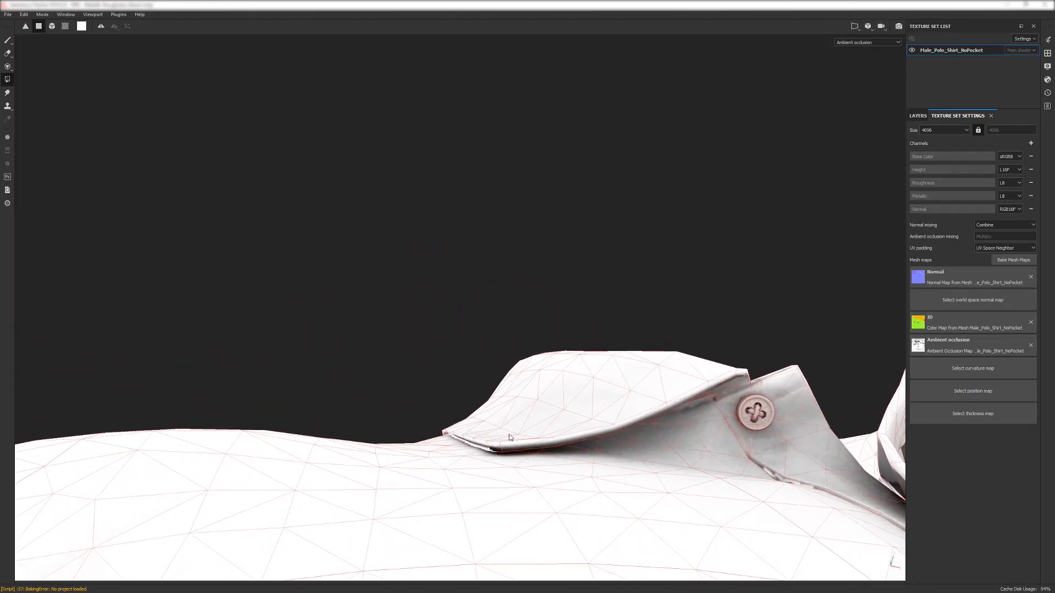
left_click_drag(509, 437, 543, 410, "alt")
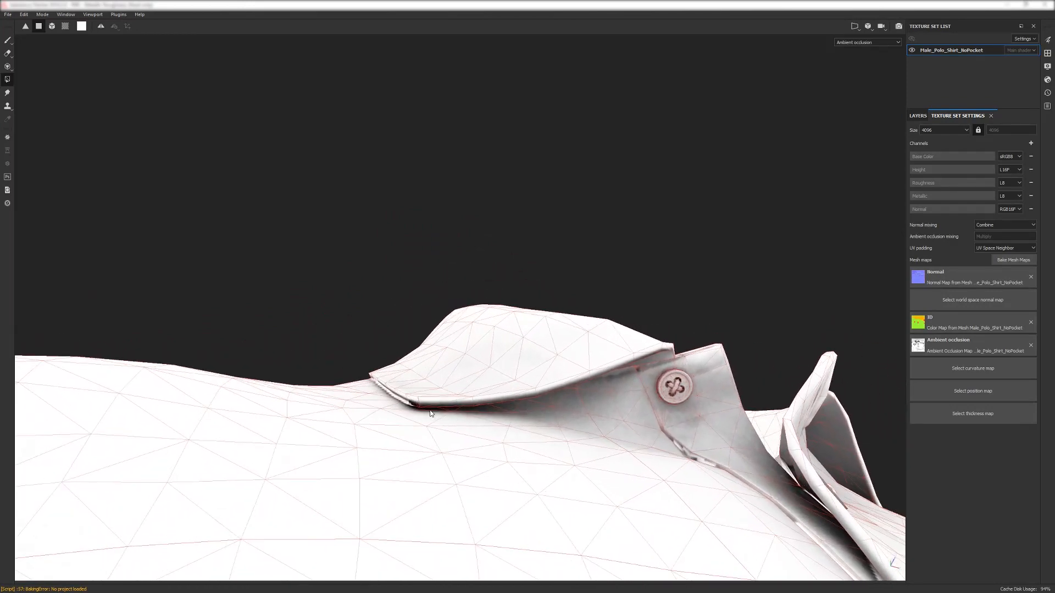
left_click_drag(438, 417, 402, 395, "alt")
left_click_drag(701, 367, 407, 392, "alt")
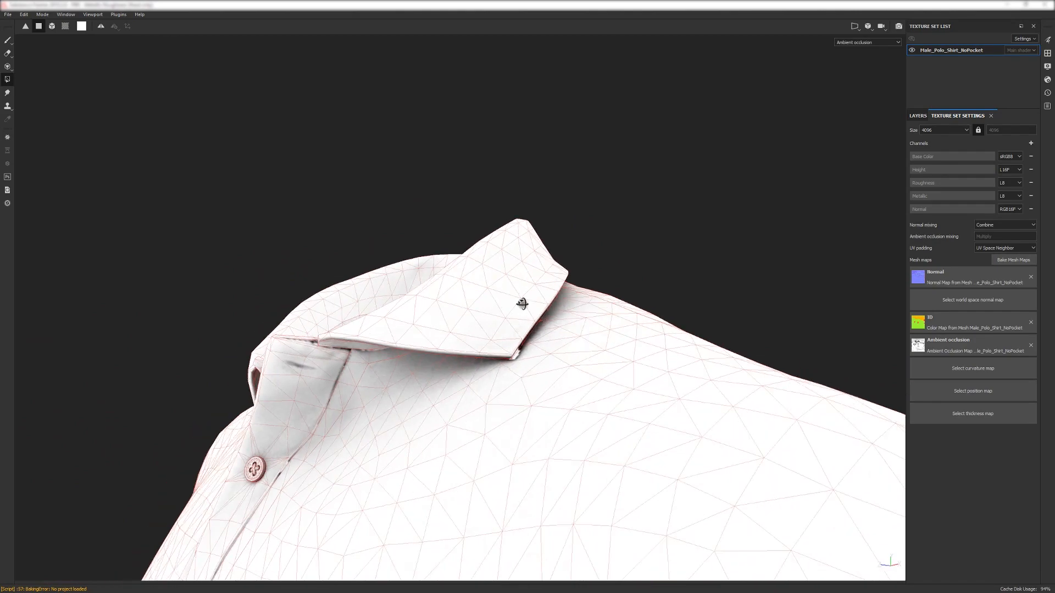
left_click_drag(522, 304, 521, 332, "alt")
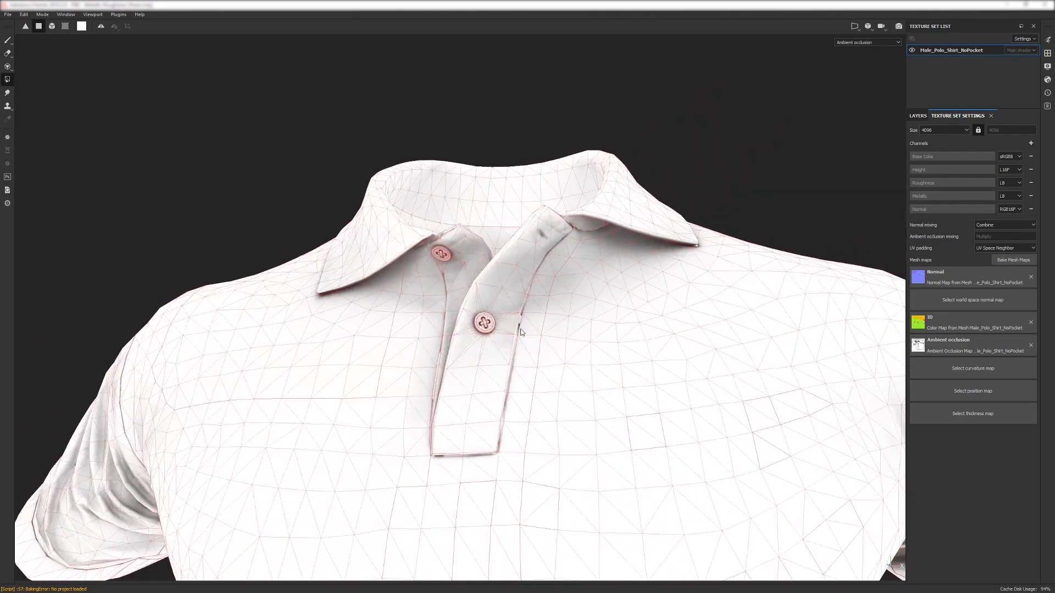
- Inspect the occlusion around the placket's edges and buttons up close against the wireframe
right_click_drag(521, 332, 537, 482, "alt")
left_click_drag(428, 341, 506, 403, "alt")
right_click_drag(507, 403, 447, 530, "alt")
left_click_drag(447, 530, 311, 426, "alt")
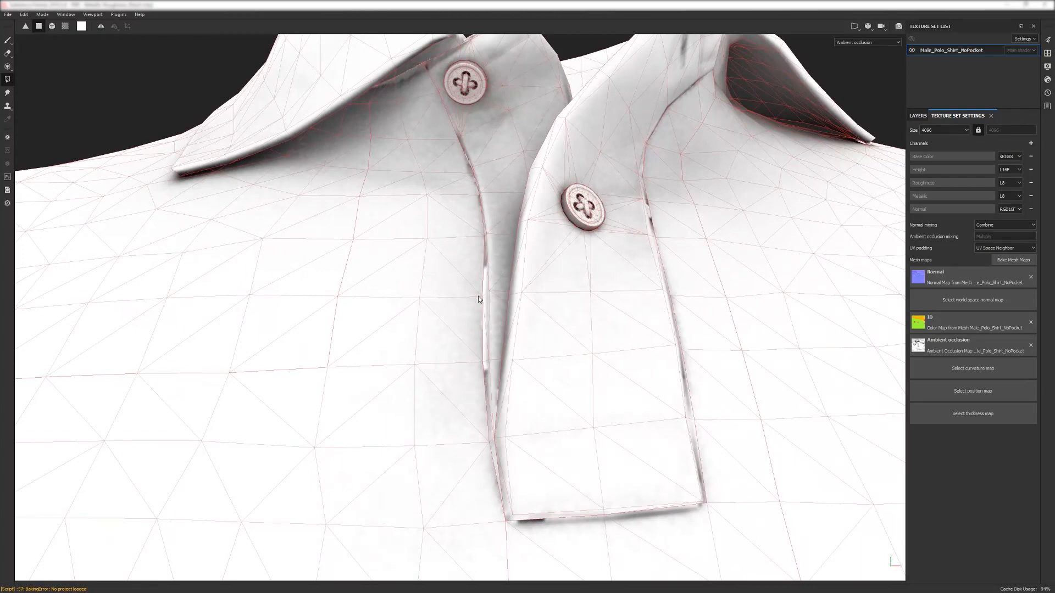
left_click_drag(484, 361, 201, 284, "alt")
- Examine the ambient occlusion on the sleeve folds, cuff, underarm and side seams against the wireframe
left_click_drag(208, 267, 288, 295, "alt")
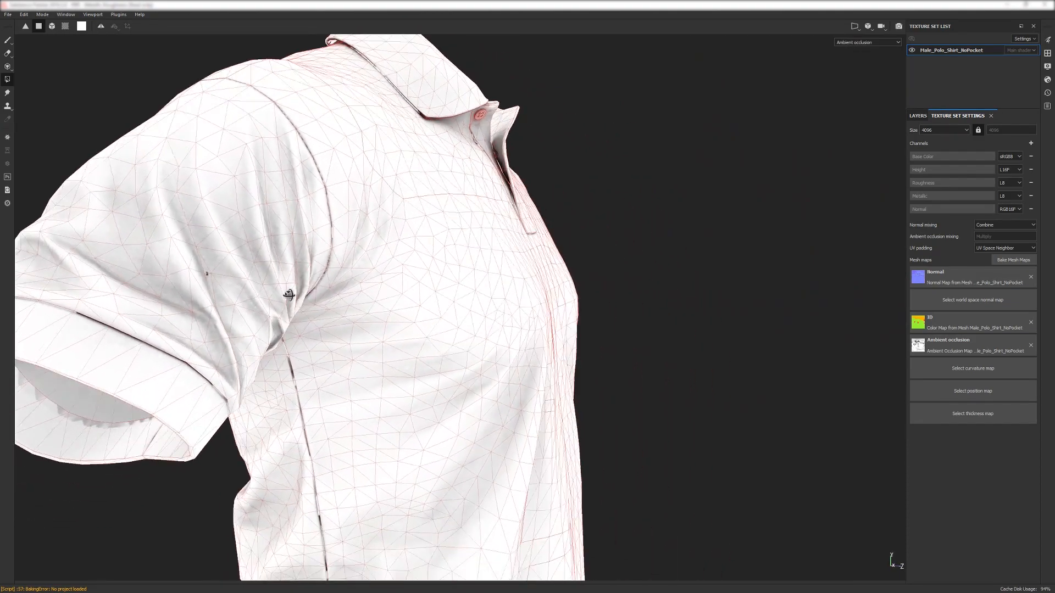
left_click_drag(159, 292, 244, 310, "alt")
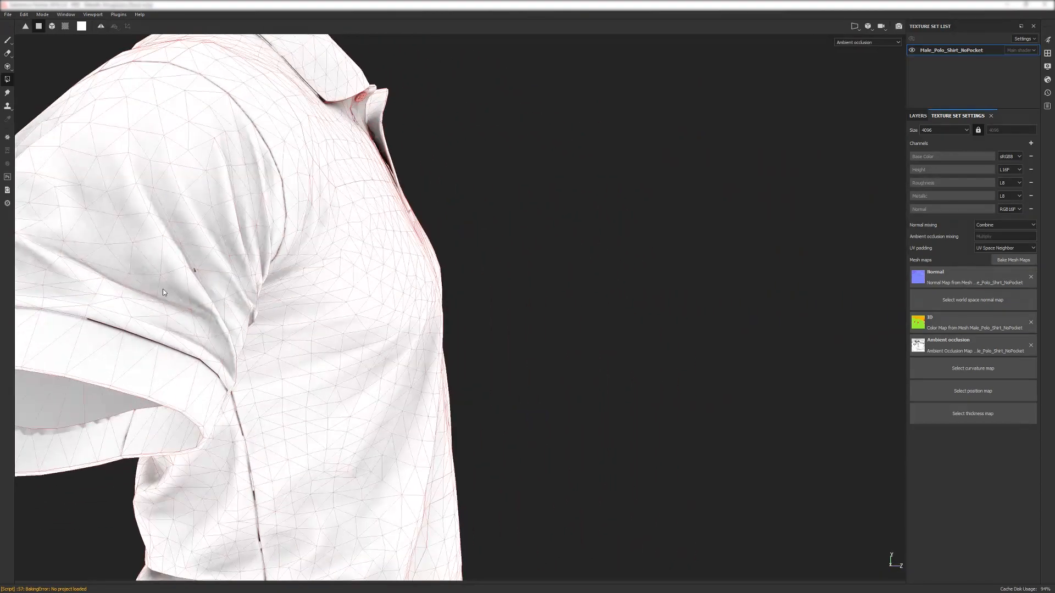
left_click_drag(177, 282, 234, 261, "alt")
scroll(465, 254, "down", 3)
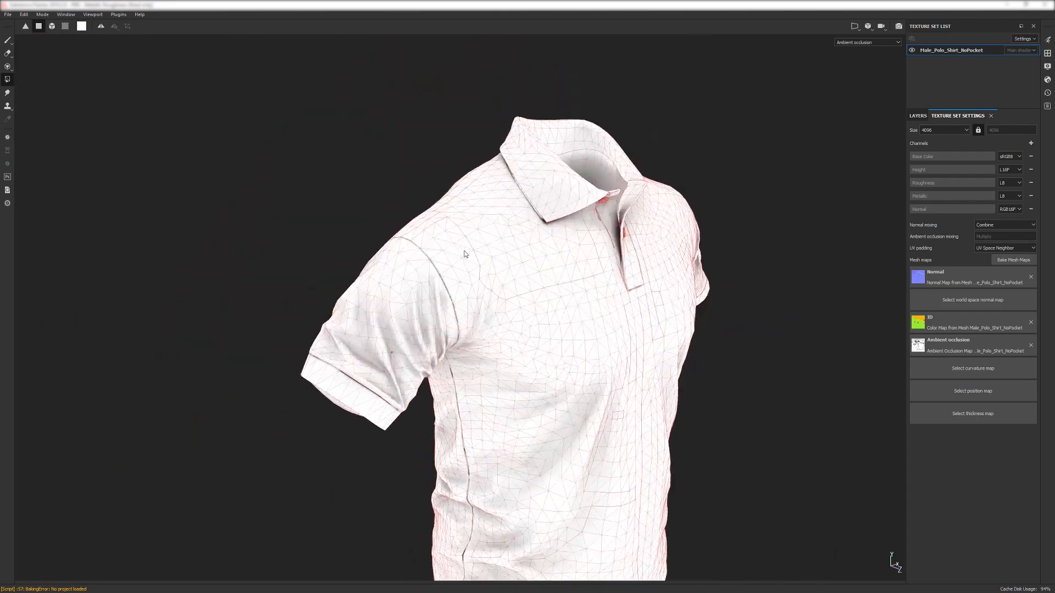
left_click_drag(466, 254, 315, 160, "alt")
left_click_drag(387, 210, 545, 532, "alt")
right_click_drag(545, 532, 594, 579, "alt")
left_click_drag(593, 578, 615, 576, "alt")
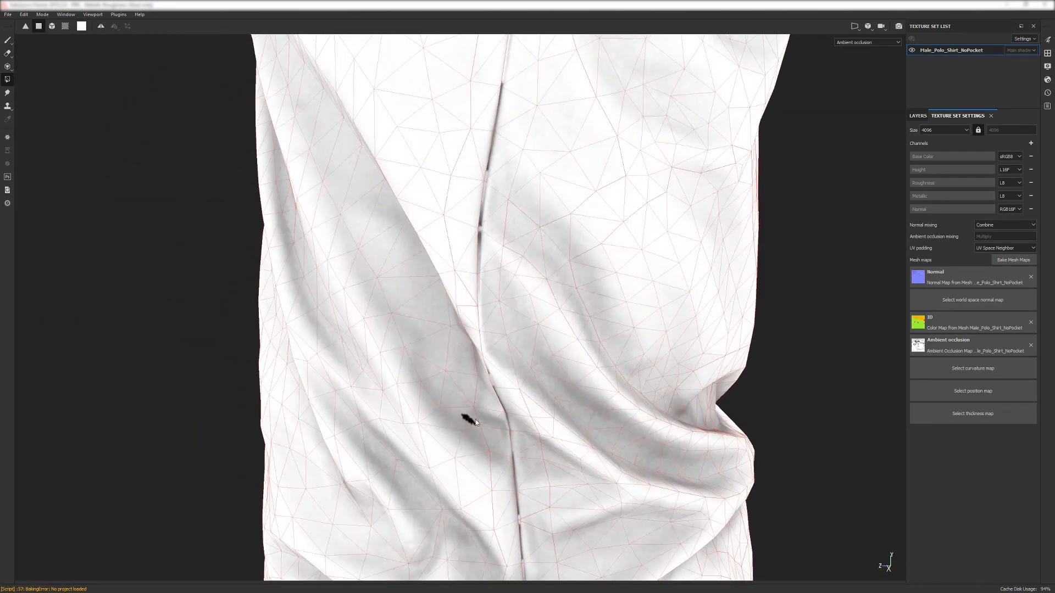
left_click_drag(407, 420, 495, 184, "alt")
right_click_drag(494, 184, 642, 185, "alt")
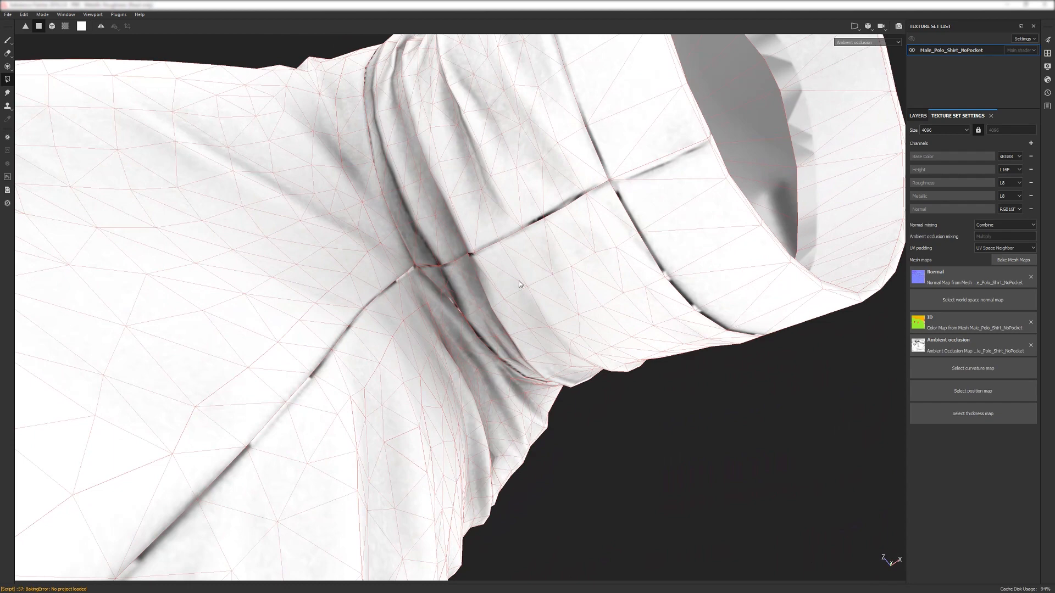
left_click_drag(519, 284, 394, 313, "alt")
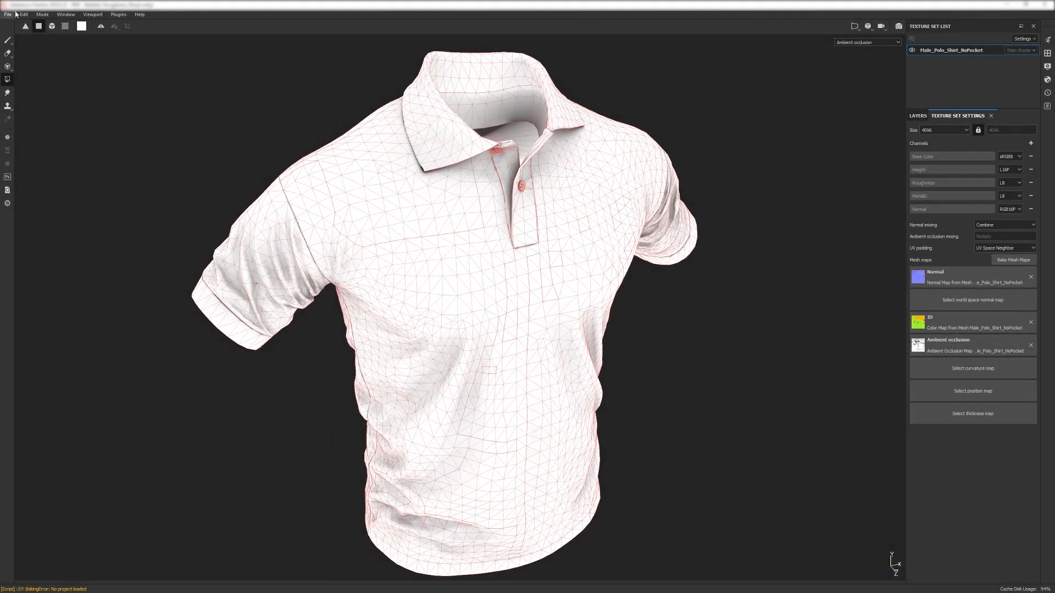
- Start a texture export and browse for its output folder to Male_Polo_Shirt_NoPocket/_ProjectFiles/Baking on the desktop
left_click(11, 13)
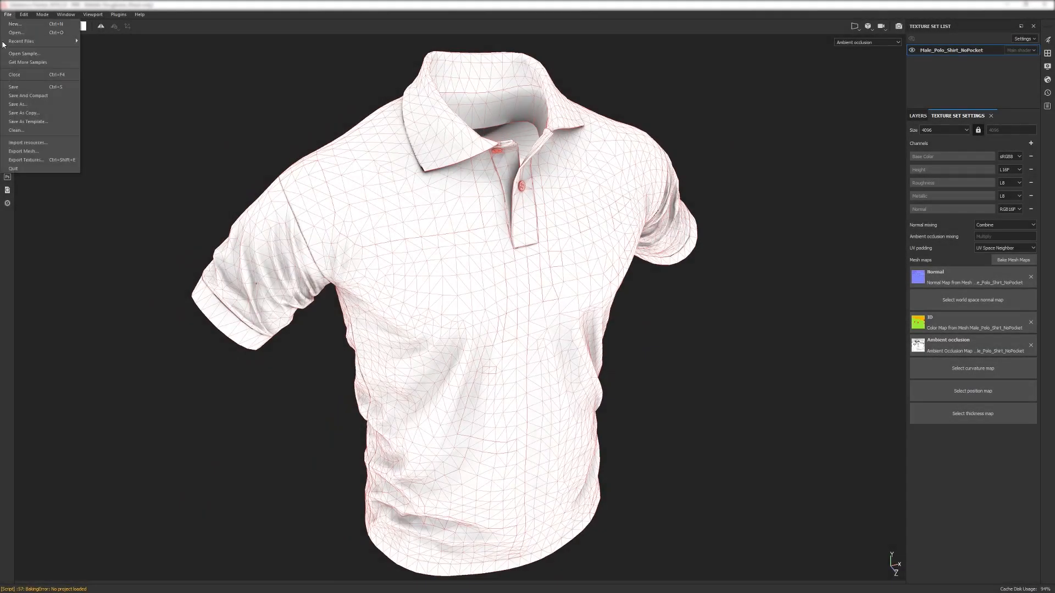
left_click(17, 160)
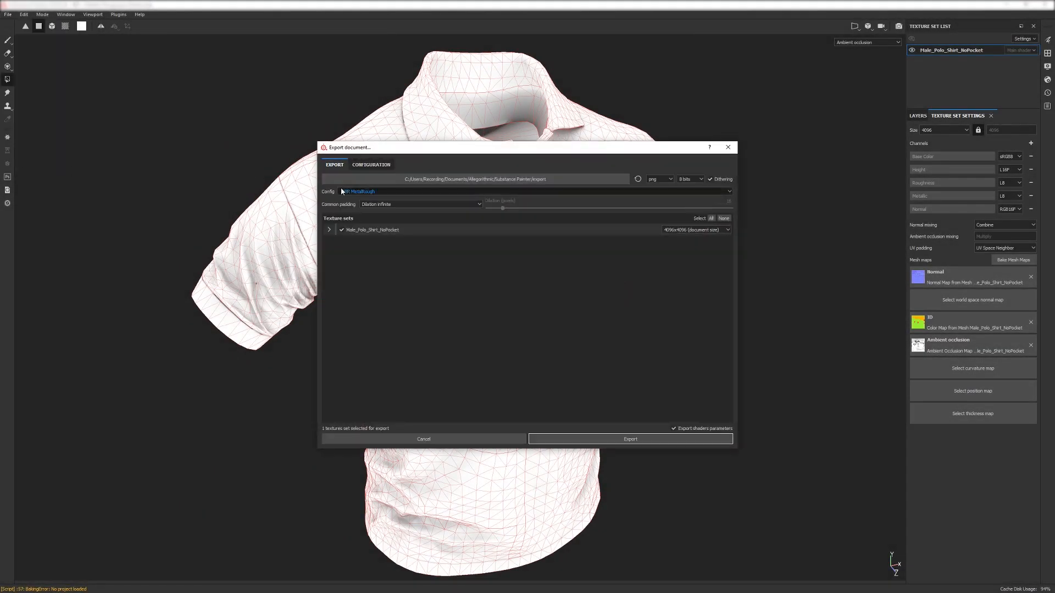
left_click(418, 179)
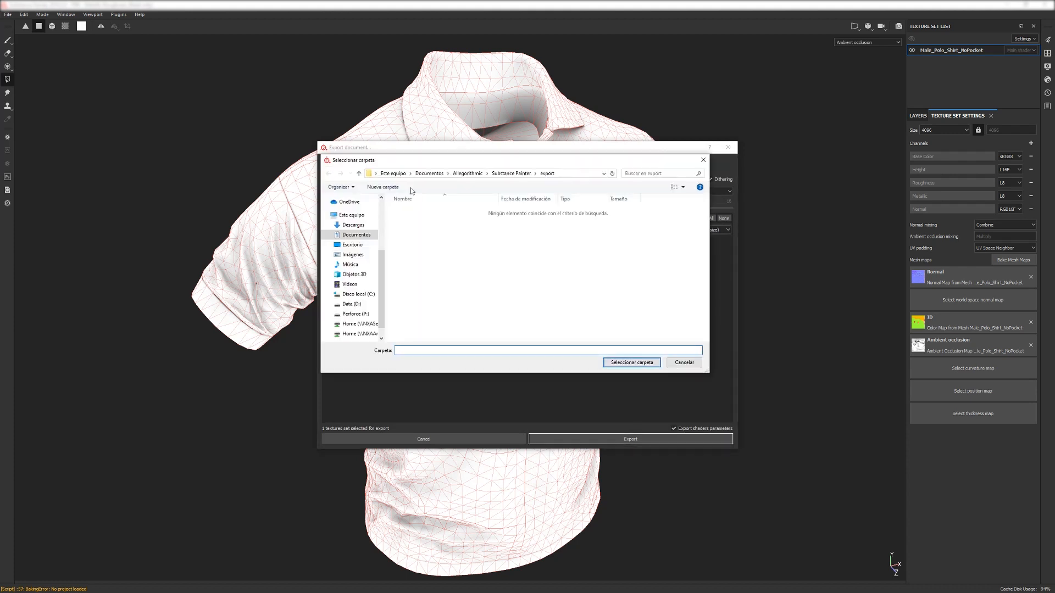
left_click(352, 245)
double_click(420, 212)
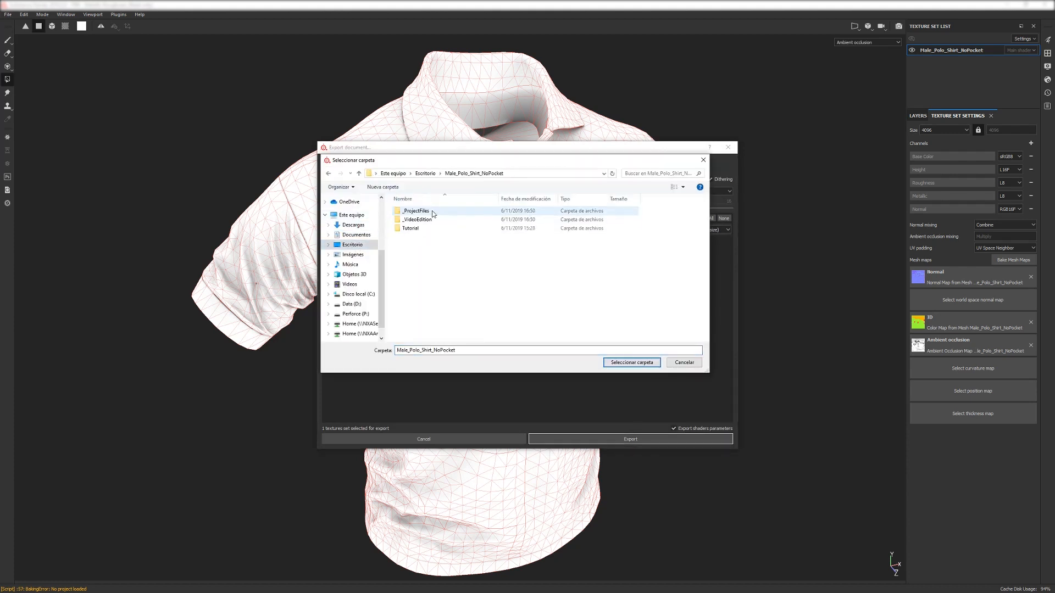
double_click(426, 213)
left_click(423, 215)
double_click(423, 215)
- Create a folder named Ref inside Baking and set it as the texture export folder
left_click(395, 188)
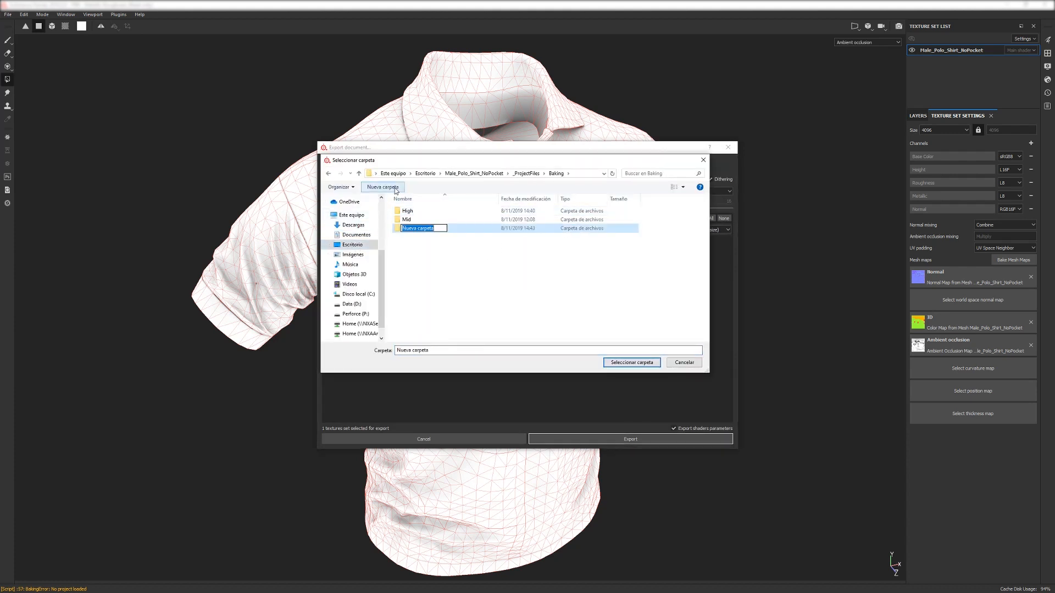
key("Return")
key("Return")
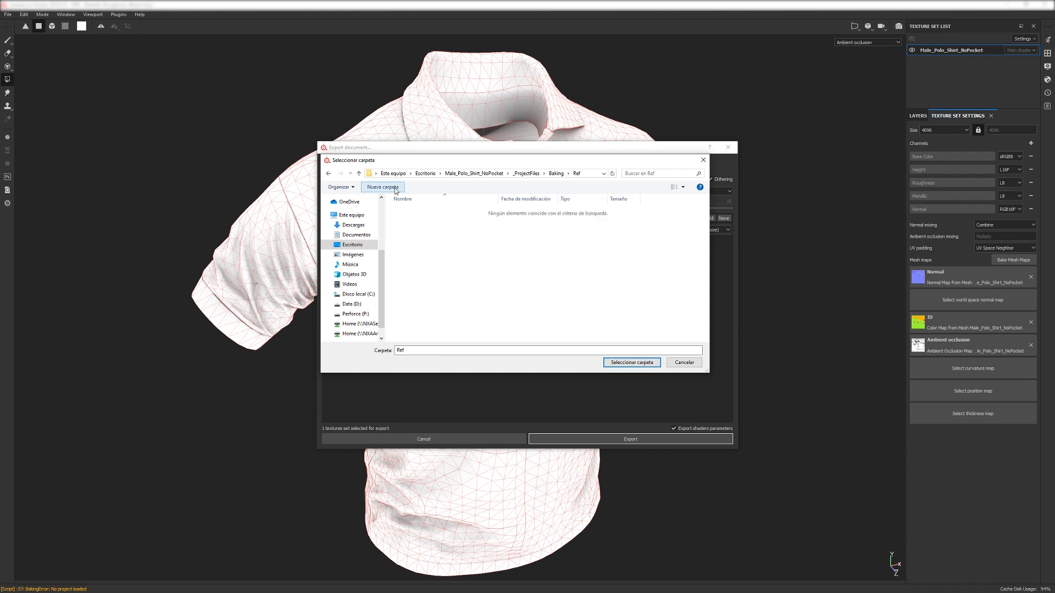
left_click(633, 363)
- Export the textures to the Ref folder using the Document channels + Normal + AO (No Alpha) configuration
left_click(332, 229)
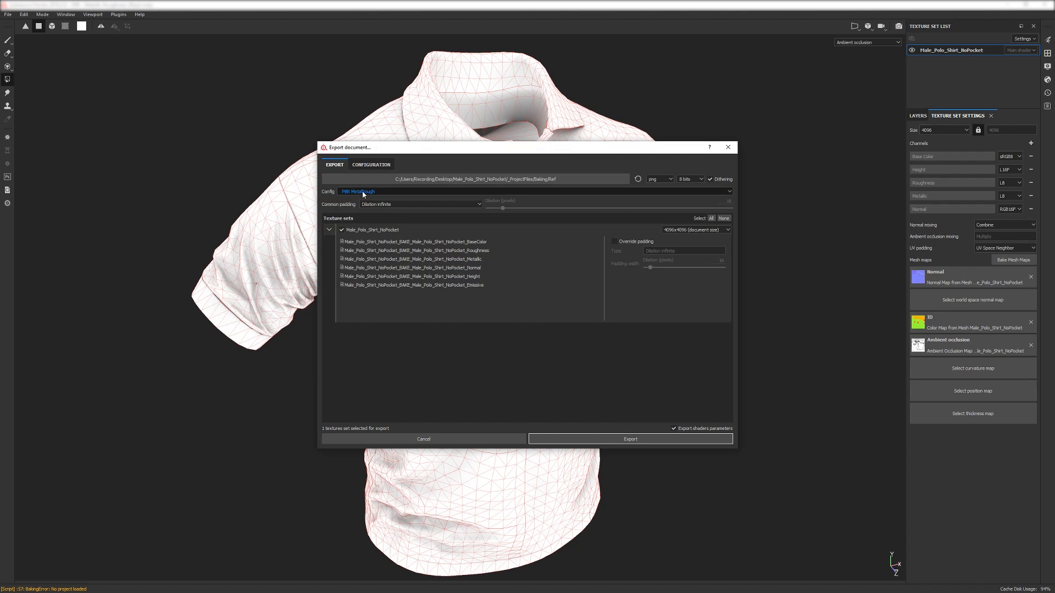
left_click(363, 192)
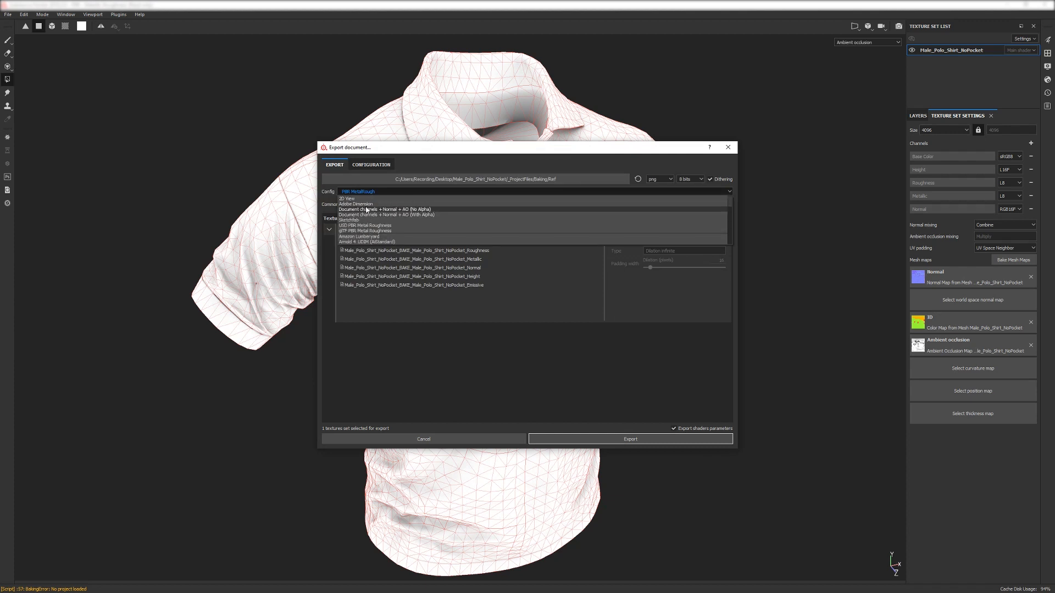
left_click(367, 209)
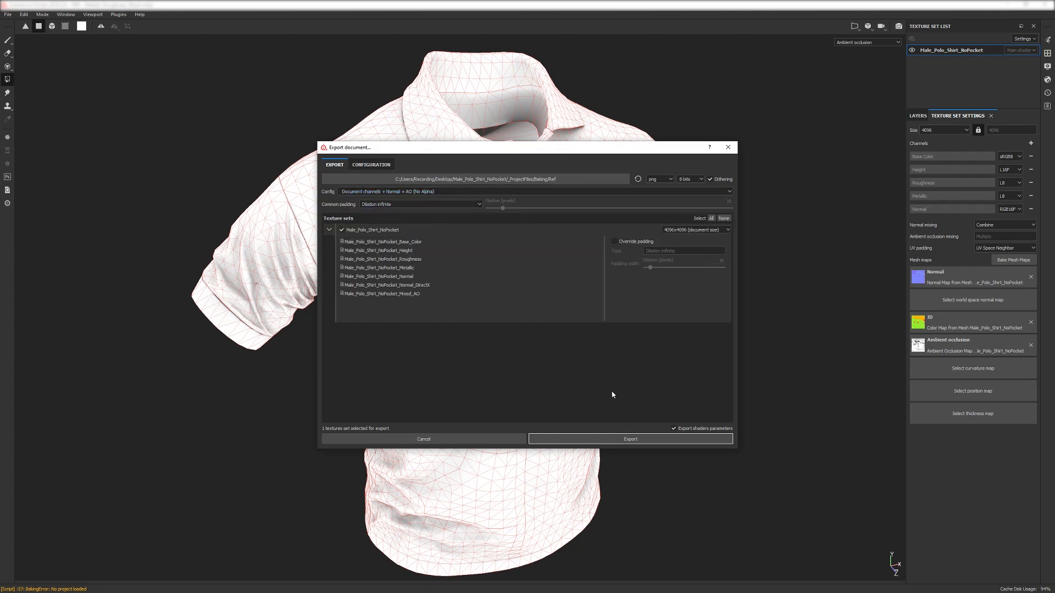
left_click(645, 440)
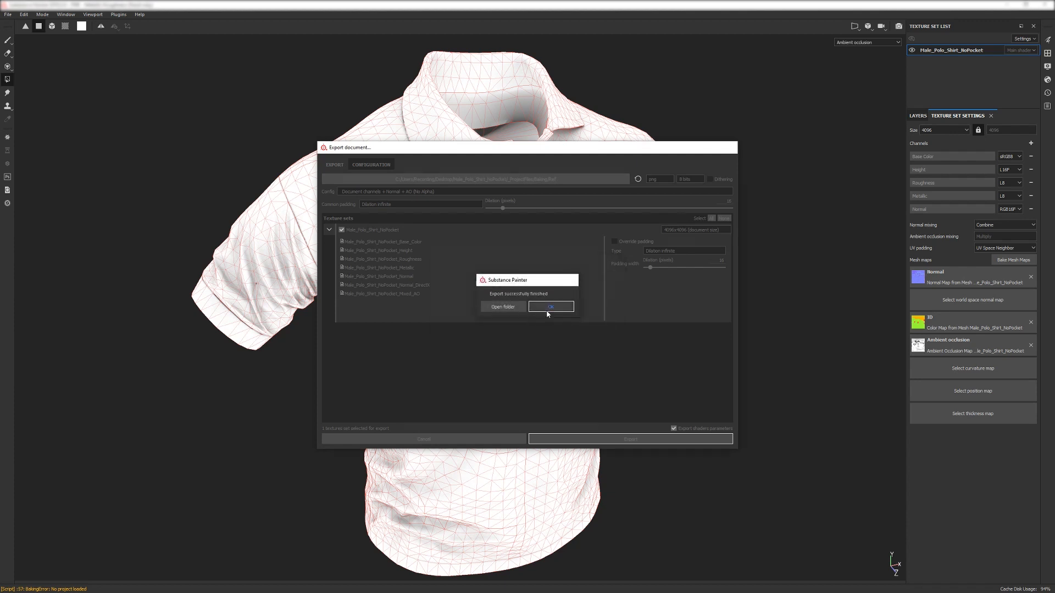
left_click(546, 306)
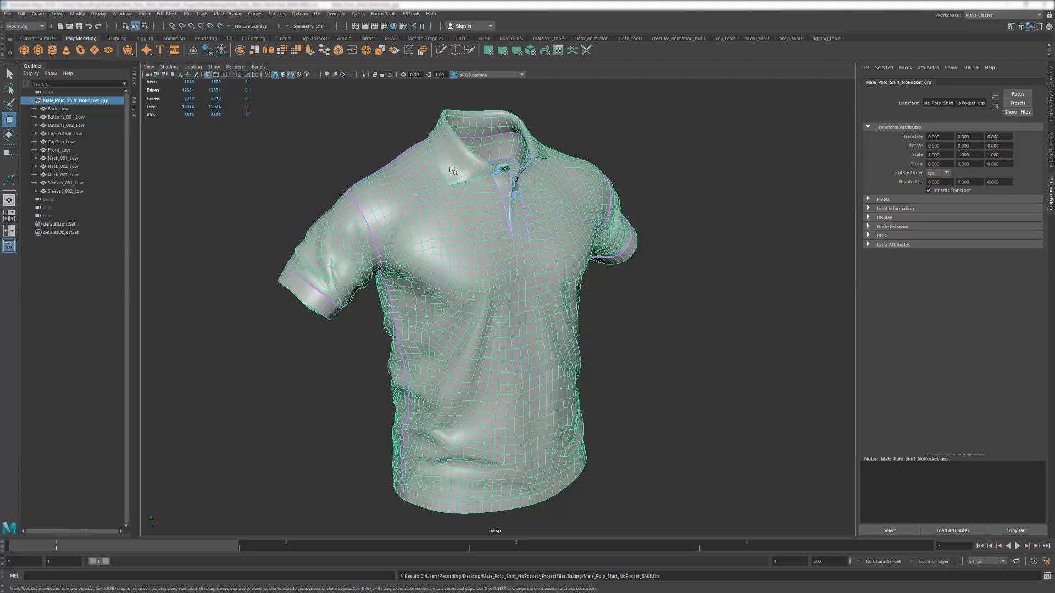
- Switch to Maya and detach CapBottom_Low's faces along the edges separating the hem strips from the central cap
scroll(471, 295, "up", 5)
mouse_move(471, 231)
left_mouse_down("alt")
mouse_move(471, 295)
mouse_move(400, 176)
mouse_move(474, 278)
mouse_move(425, 187)
mouse_move(467, 157)
mouse_move(472, 182)
mouse_move(401, 242)
left_mouse_up("alt")
left_click(461, 222, "shift")
scroll(440, 296, "up", 2)
left_click_drag(467, 385, 467, 236, "alt")
left_click(442, 292)
right_click_drag(467, 236, 467, 203)
left_click(457, 211)
left_click_drag(480, 241, 438, 286, "alt")
double_click(335, 252, "shift")
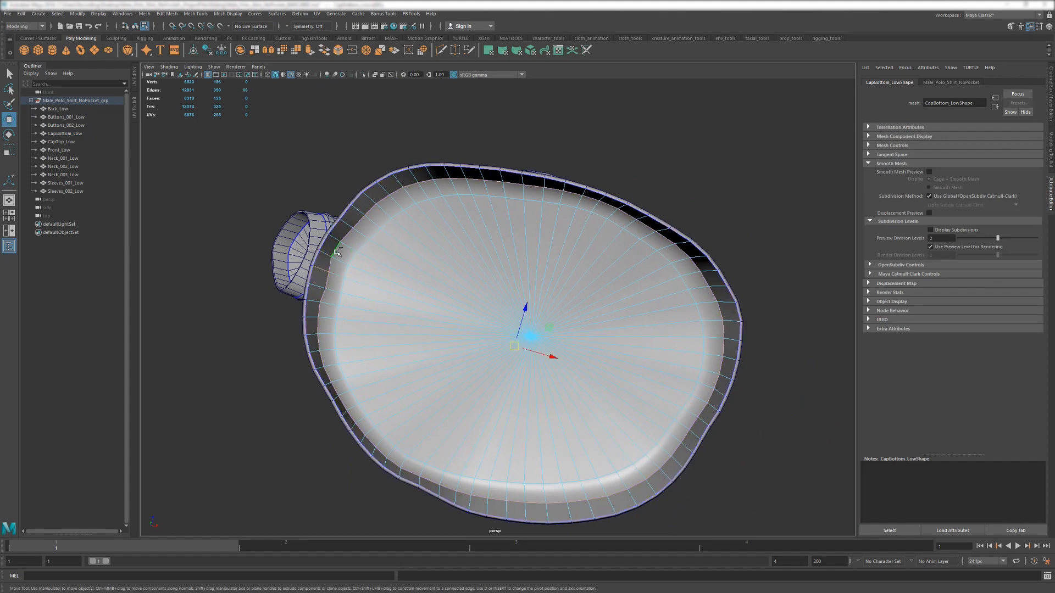
left_click_drag(525, 283, 594, 191, "alt")
left_click_drag(542, 297, 538, 242, "alt")
left_click(145, 13)
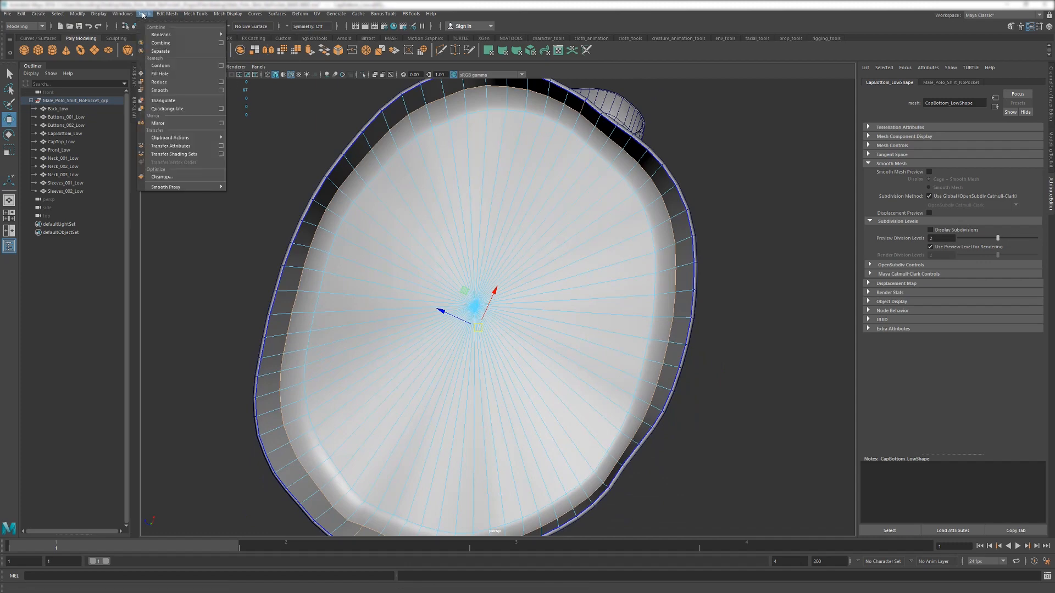
left_click(187, 80)
scroll(549, 240, "down", 3)
left_click_drag(548, 240, 553, 132, "alt")
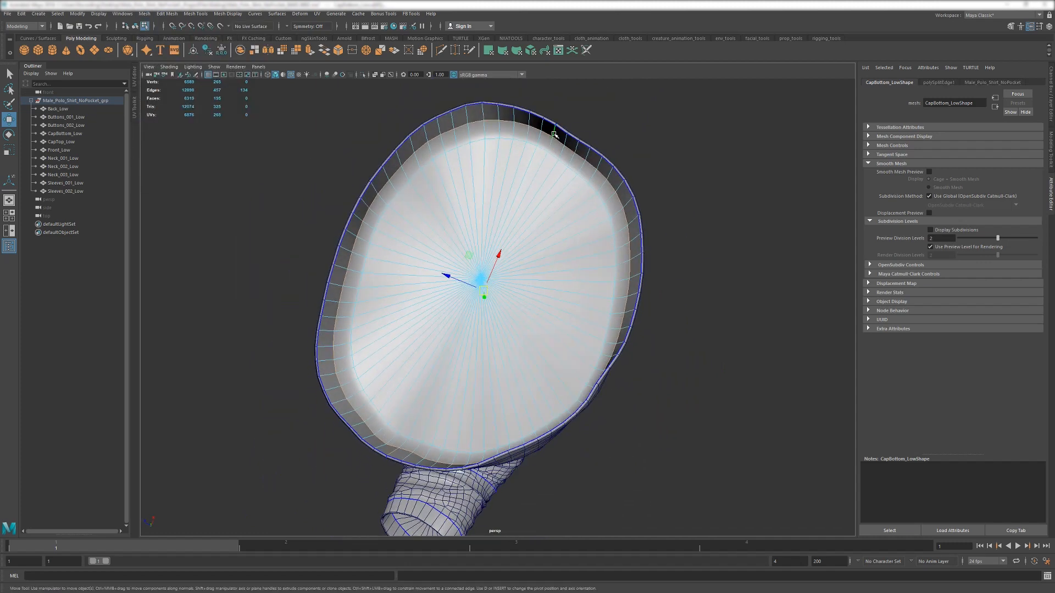
- Extract the front hem strip's faces from CapBottom_Low as a separate mesh
key("F11")
double_click(548, 130)
left_click_drag(558, 205, 536, 240, "alt")
scroll(513, 297, "up", 3)
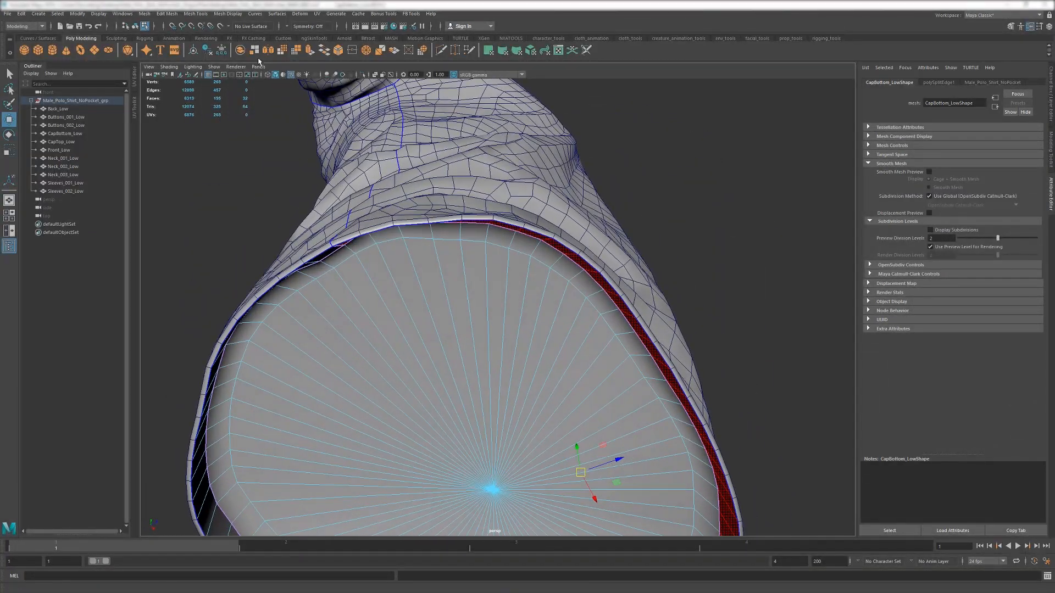
left_click(254, 50)
- Extract the back hem strip's faces from the remaining bottom cap and return to object selection
left_click_drag(423, 236, 280, 194, "alt")
key("F11")
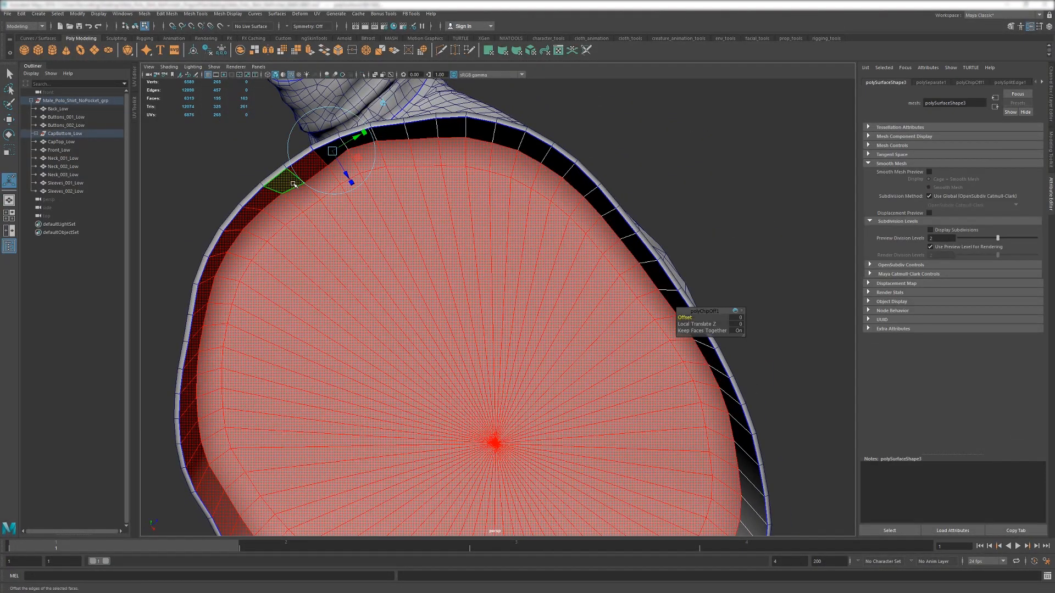
double_click(271, 191)
left_click(253, 51)
left_click_drag(418, 308, 197, 191, "alt")
left_click(197, 190)
double_click(327, 174)
left_click_drag(439, 247, 394, 211, "alt")
key("F8")
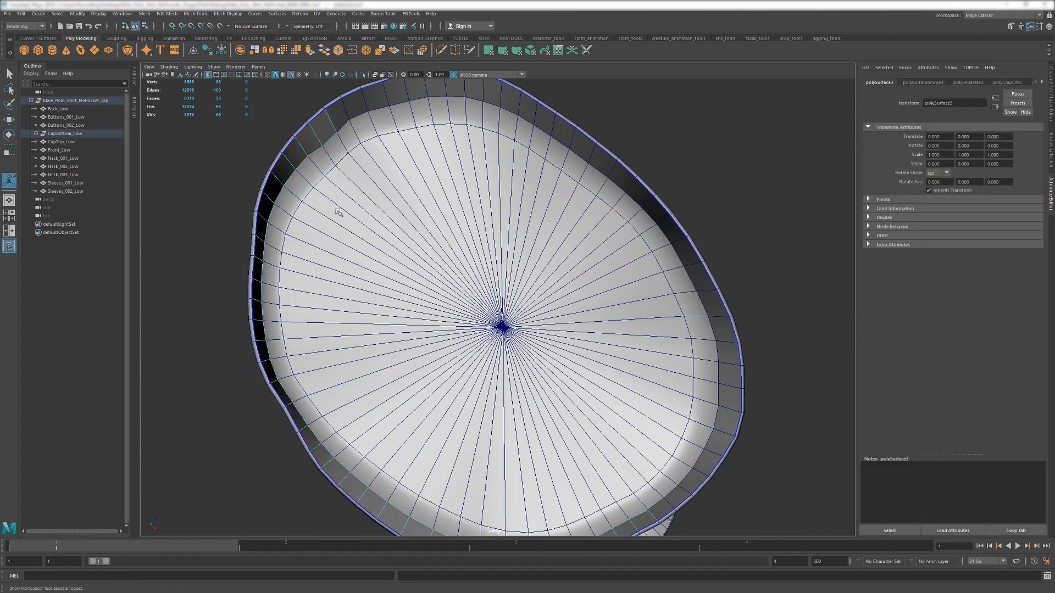
- Expand the CapBottom_Low group and delete the construction history of its three separated pieces
left_click(35, 133)
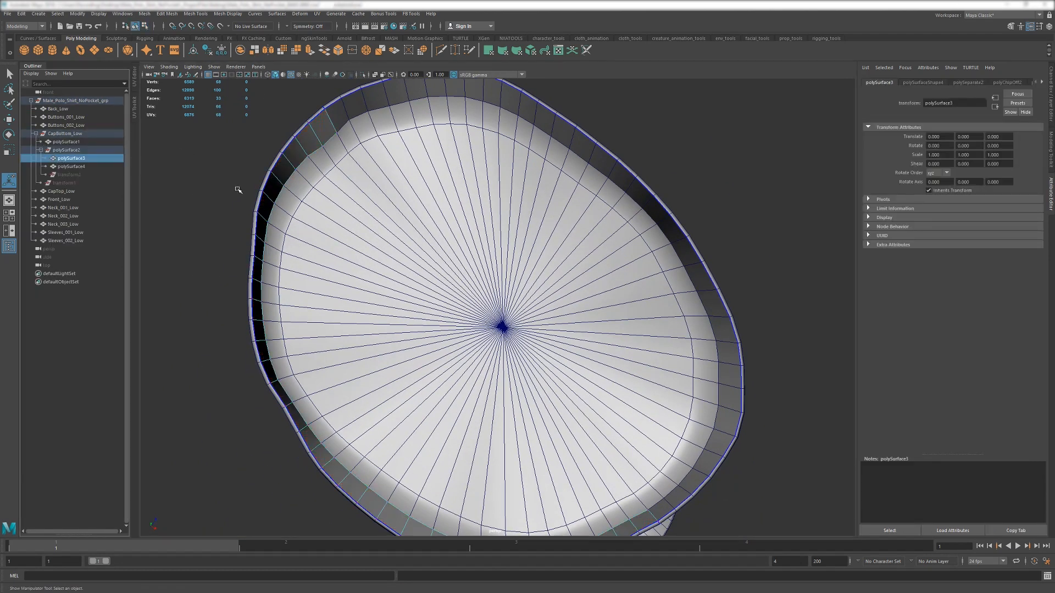
key("alt+shift+d")
left_click(357, 165)
key("alt+shift+d")
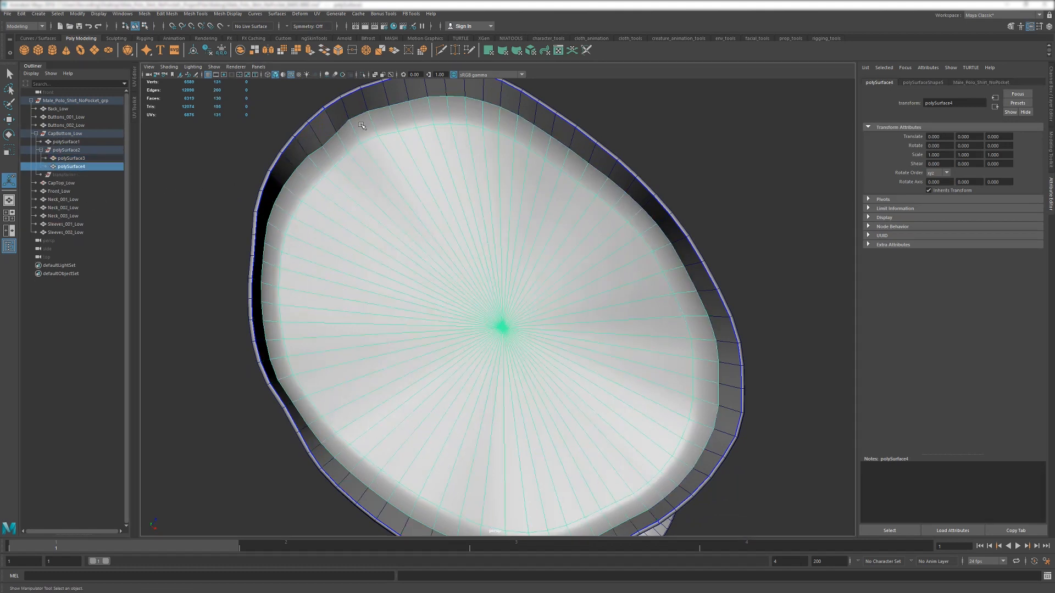
left_click(356, 115)
key("alt+shift+d")
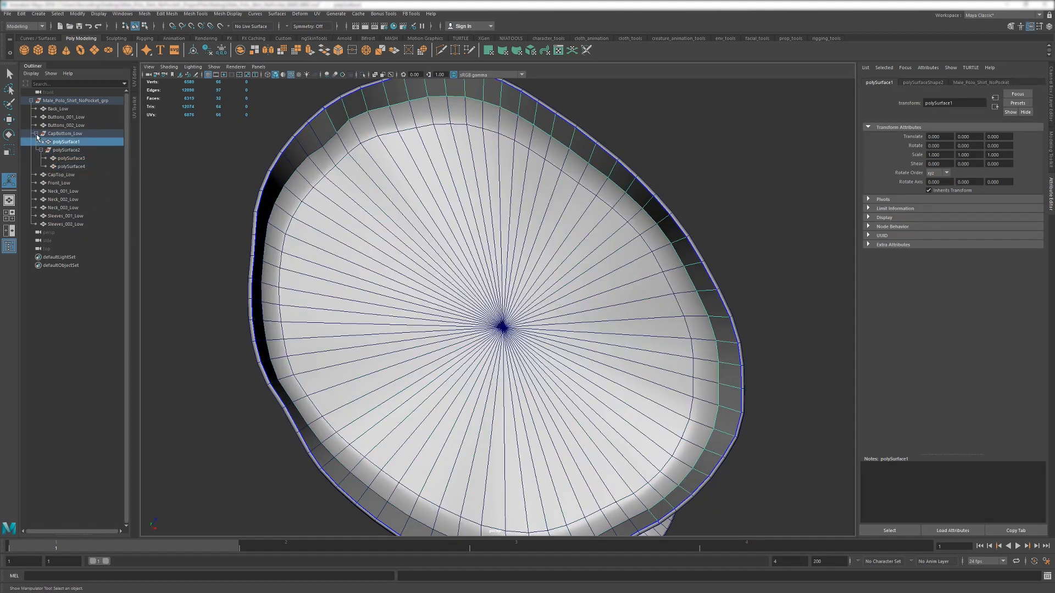
- Combine the back hem strip with Back_Low and place the combined mesh in the shirt group
left_click(71, 158)
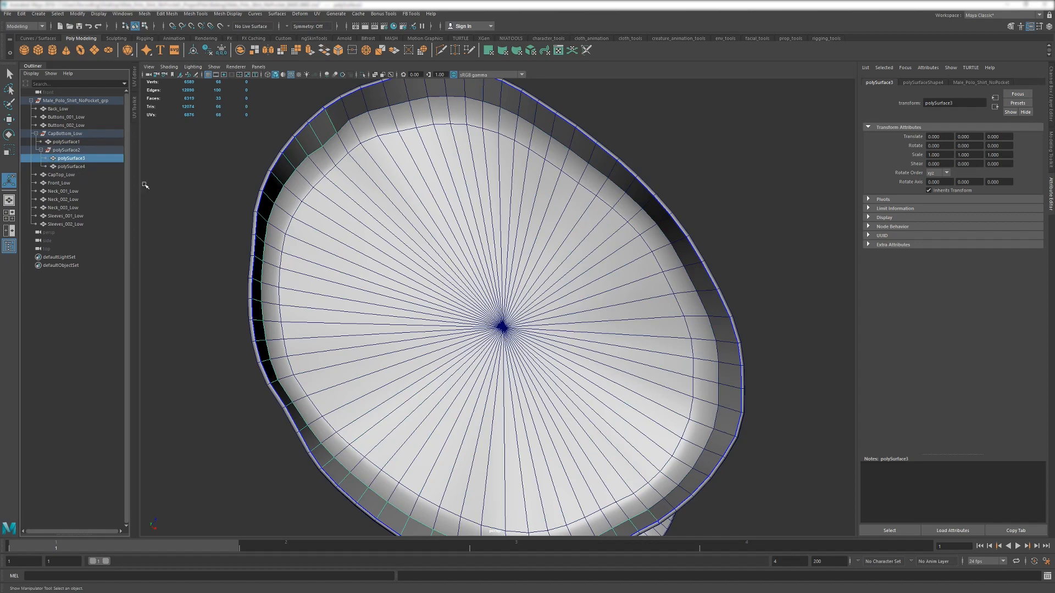
left_click_drag(145, 185, 258, 205, "alt")
left_click(373, 165)
left_click_drag(379, 167, 414, 186, "alt")
left_click(433, 122, "shift")
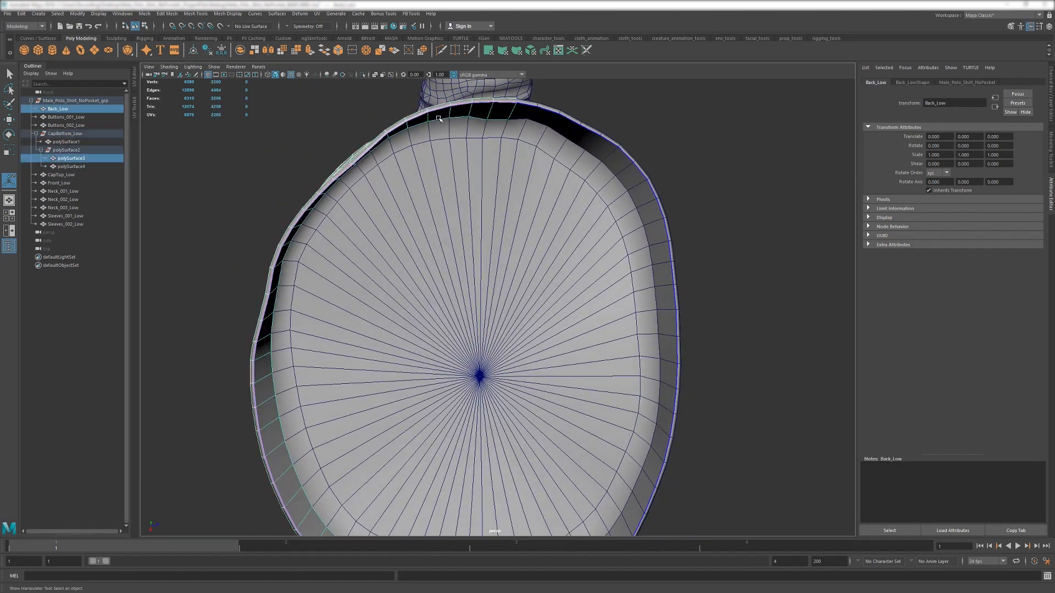
left_click(241, 51)
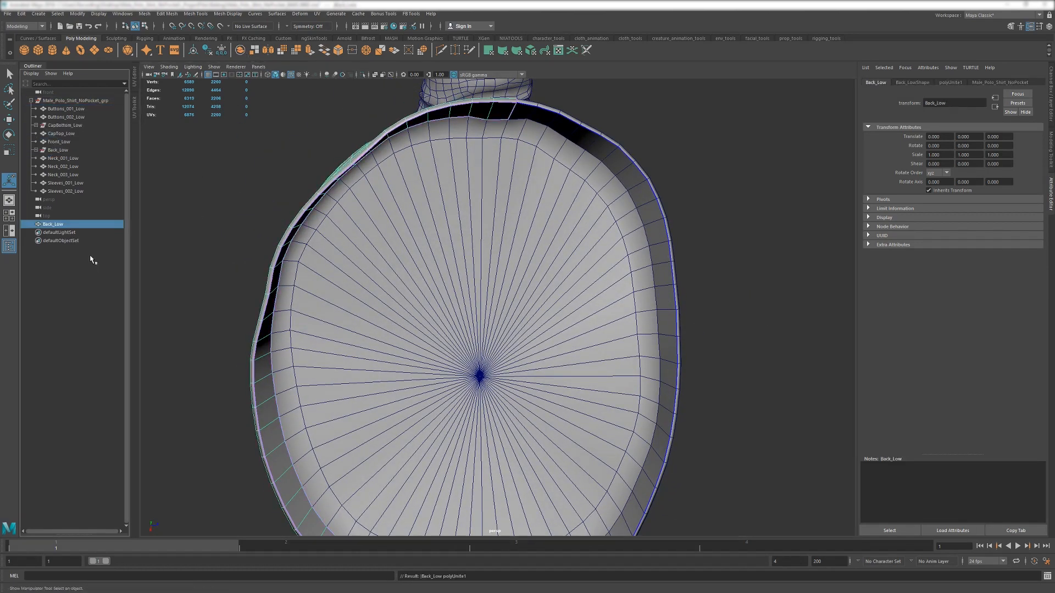
middle_click_drag(56, 98, 68, 111)
- Combine the front hem strip with Front_Low and place the combined mesh in the shirt group
left_click(549, 118)
mouse_move(552, 115)
left_mouse_down("alt")
mouse_move(562, 130)
mouse_move(550, 127)
left_mouse_up("alt")
left_click(563, 131)
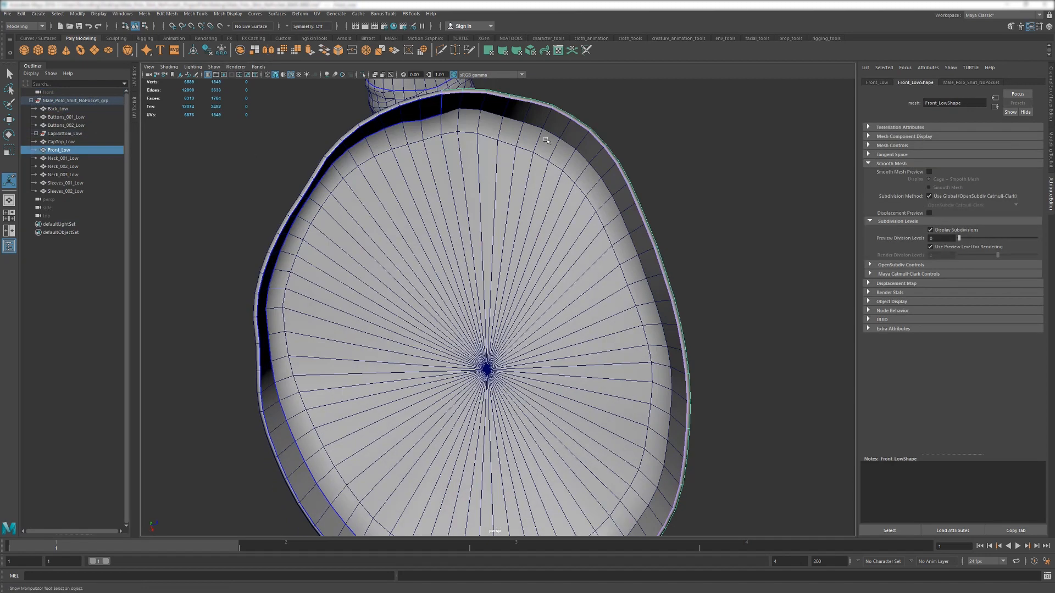
left_click(240, 51)
middle_click_drag(62, 110, 62, 110)
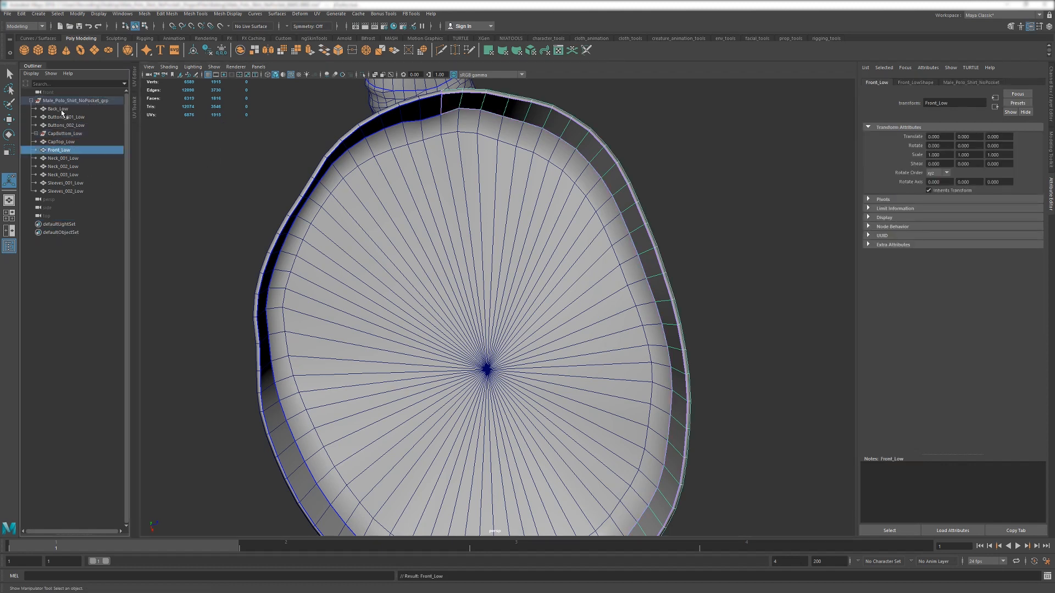
- Copy the CapBottom_Low name and move the remaining cap mesh out of its nested groups into the shirt group
left_click_drag(446, 182, 446, 177, "alt")
left_click(446, 178)
left_click(36, 134)
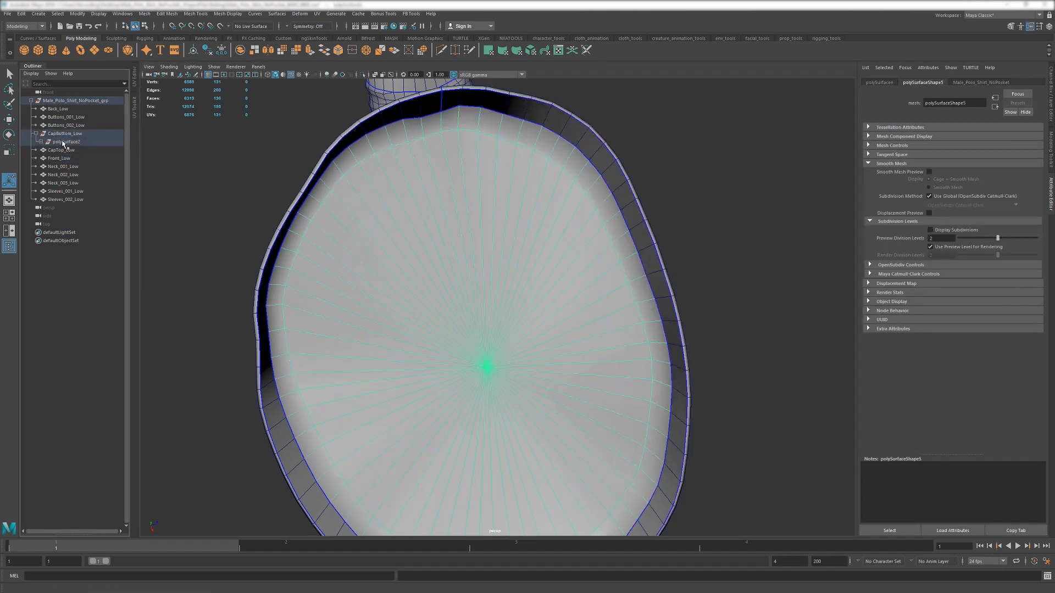
double_click(69, 134)
key("ctrl+c")
left_click(41, 142)
left_click(406, 250)
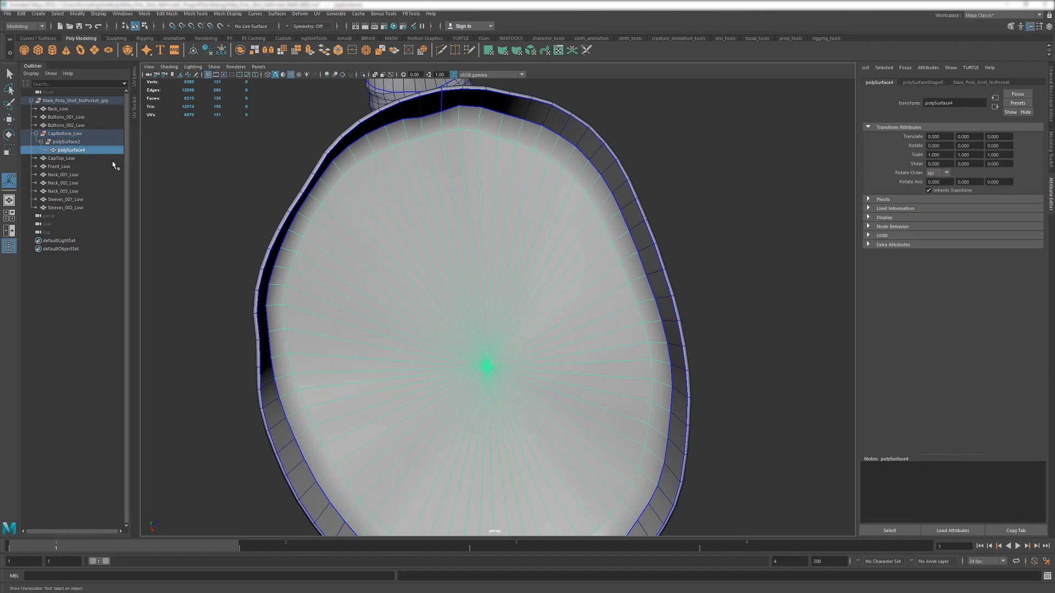
middle_click_drag(72, 150, 56, 205)
- Delete the leftover CapBottom_Low group and rename the remaining cap mesh as CapBottom_Low
left_click(64, 141)
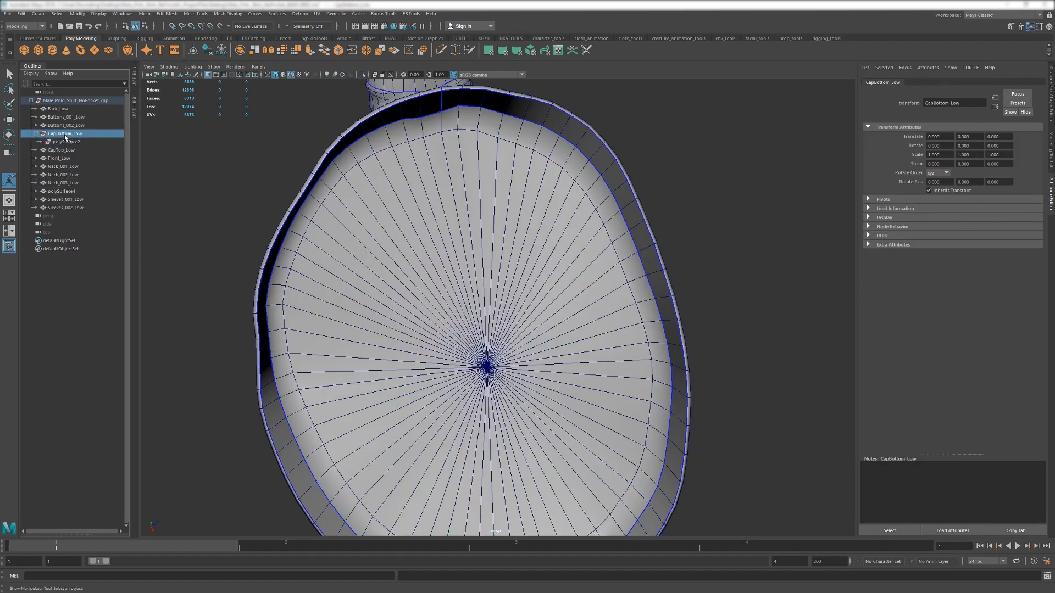
key("Delete")
double_click(61, 175)
key("ctrl+v")
left_click(231, 220)
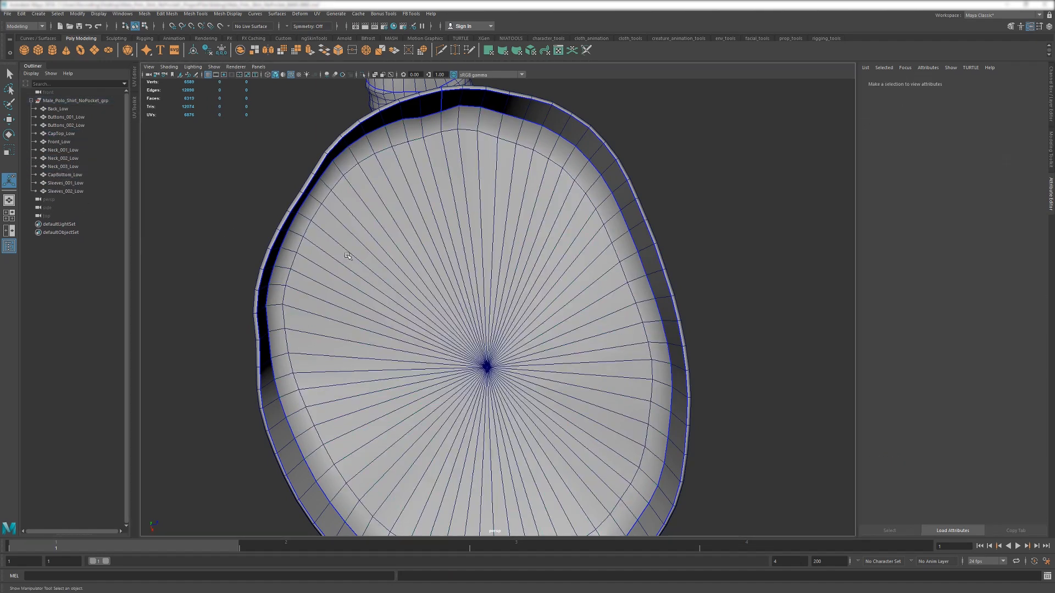
- Check the bottom cap and the top cap inside the collar opening
scroll(418, 297, "down", 3)
left_click(473, 325)
left_click_drag(473, 324, 374, 346, "alt")
scroll(494, 230, "up", 3)
left_click(501, 212)
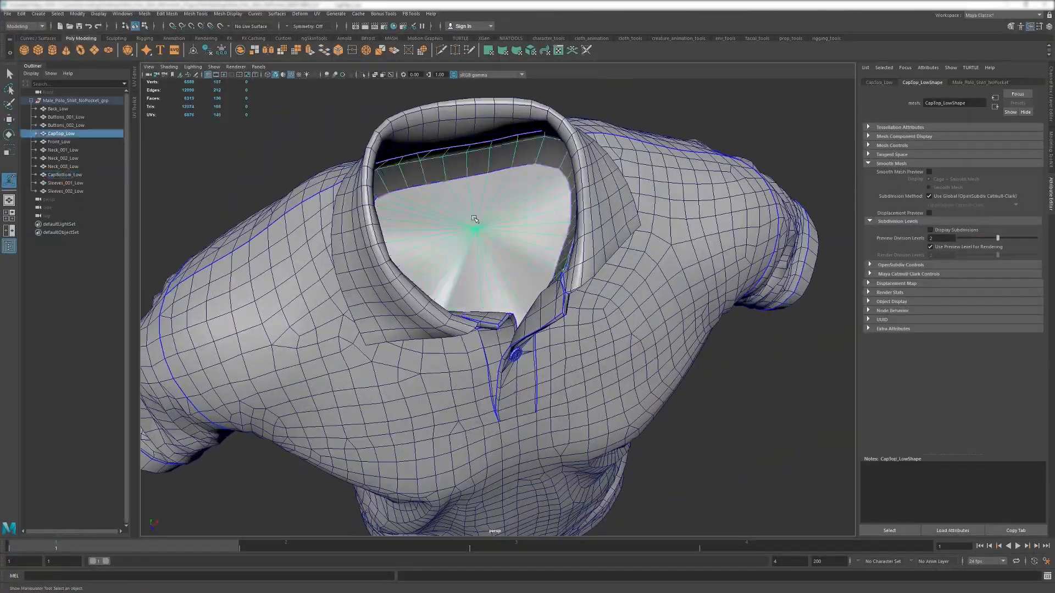
left_click_drag(473, 230, 419, 211, "alt")
left_click_drag(554, 274, 458, 233, "alt")
- Convert the centre vertices of both sleeve caps to face selections and extract those faces from Sleeves_002_Low
scroll(459, 234, "up", 3)
middle_click_drag(459, 233, 352, 324, "alt")
left_click(501, 267)
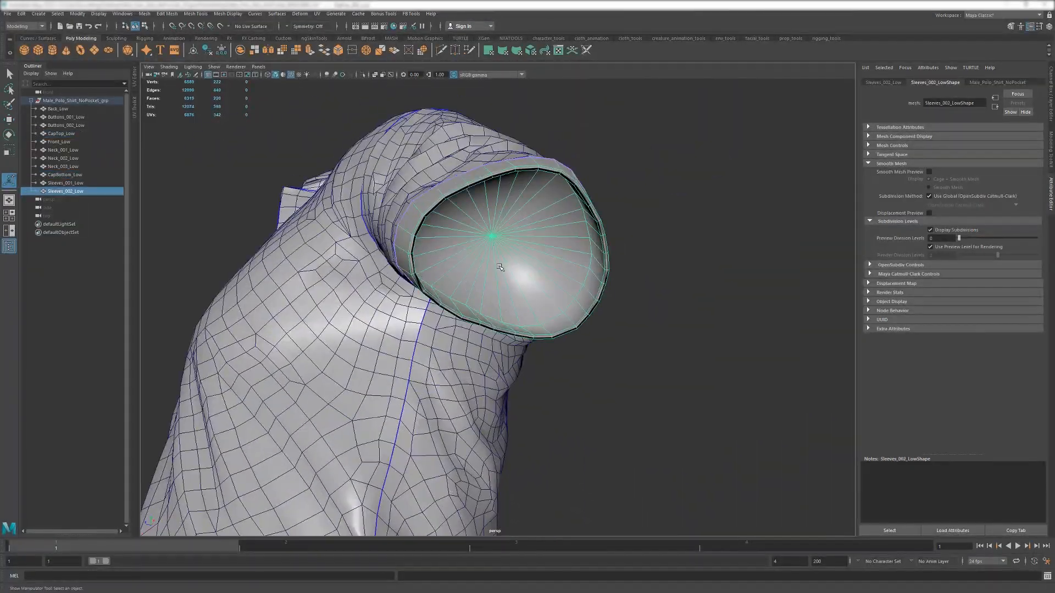
key("F9")
left_click(493, 235)
scroll(302, 245, "down", 3)
left_click_drag(325, 299, 313, 212, "alt")
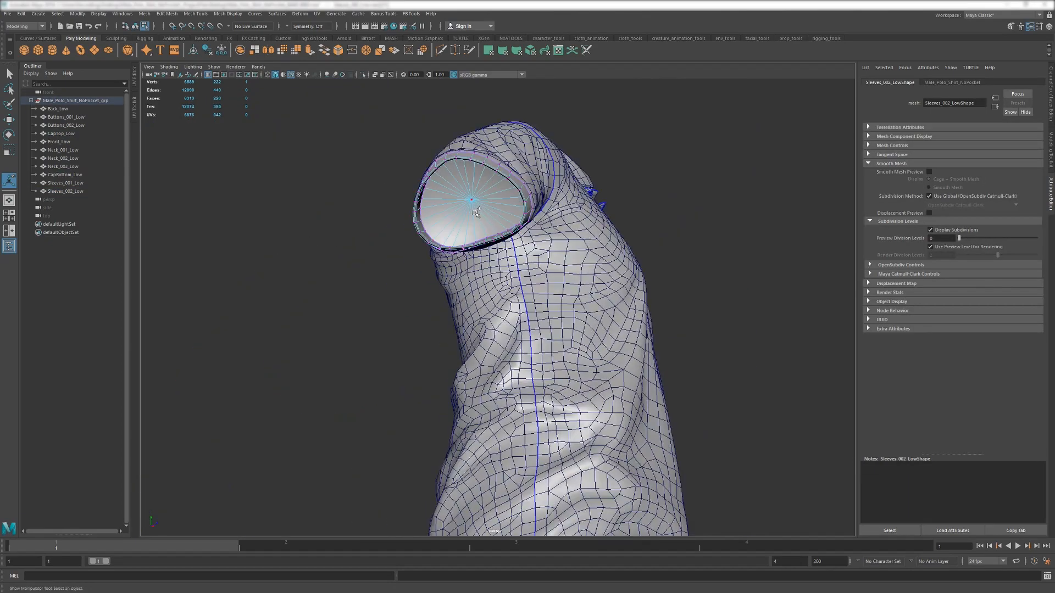
left_click(1052, 159)
left_click(1012, 96, "ctrl")
left_click_drag(648, 244, 544, 257, "alt")
left_click_drag(304, 259, 286, 288, "alt")
left_click(254, 51)
- Combine the two extracted sleeve cap pieces into one mesh
left_click(236, 265)
left_click(338, 215)
left_click(557, 301, "shift")
left_click_drag(385, 329, 498, 330, "alt")
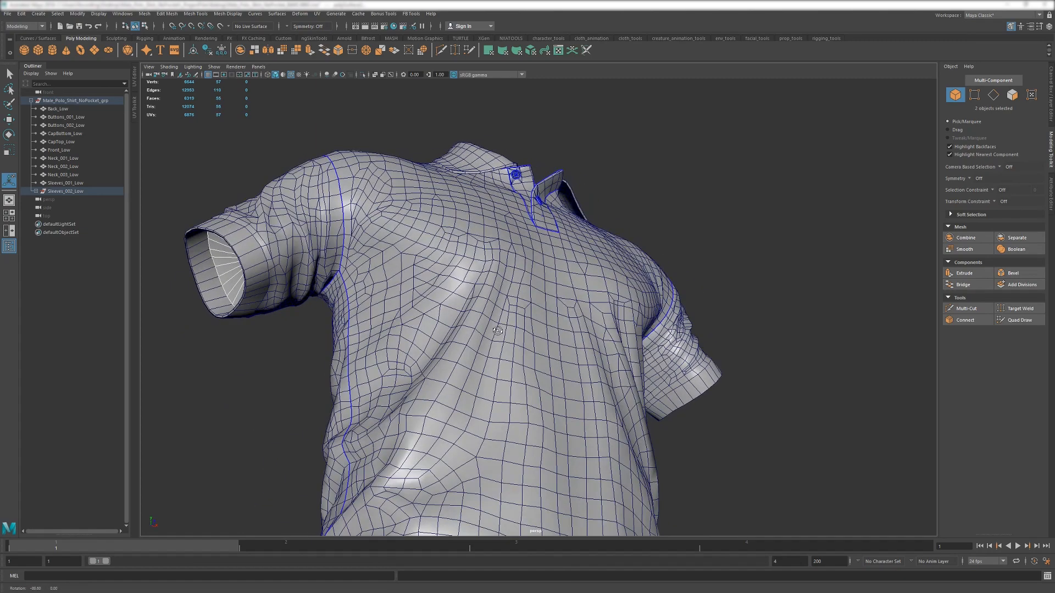
left_click(221, 50)
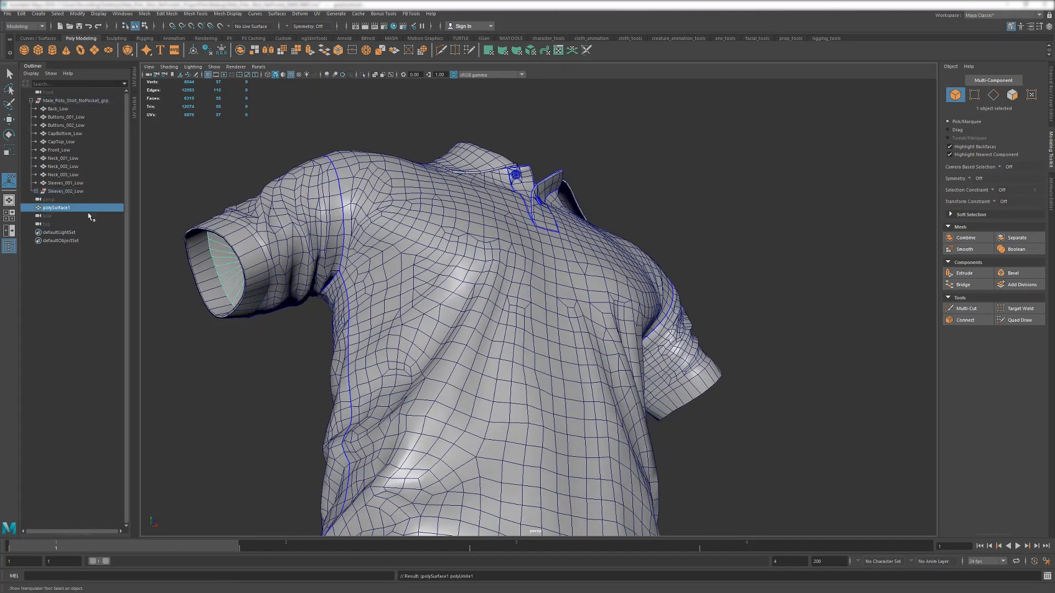
- Delete the sleeve cuffs' construction history and move their mesh out of Sleeves_002_Low into the shirt group
left_click(199, 262)
left_click(36, 191)
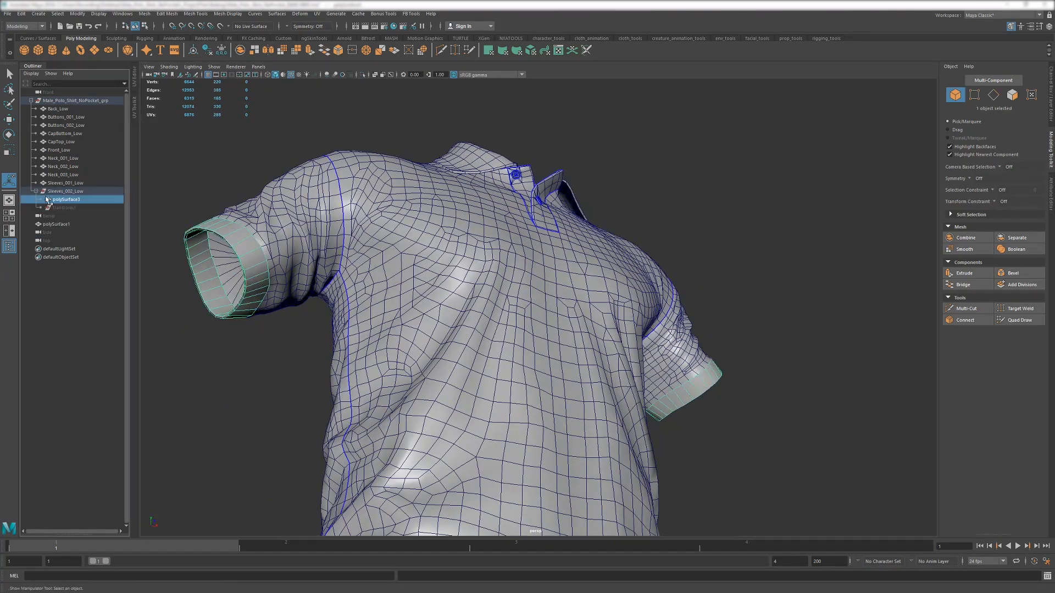
left_click(71, 199)
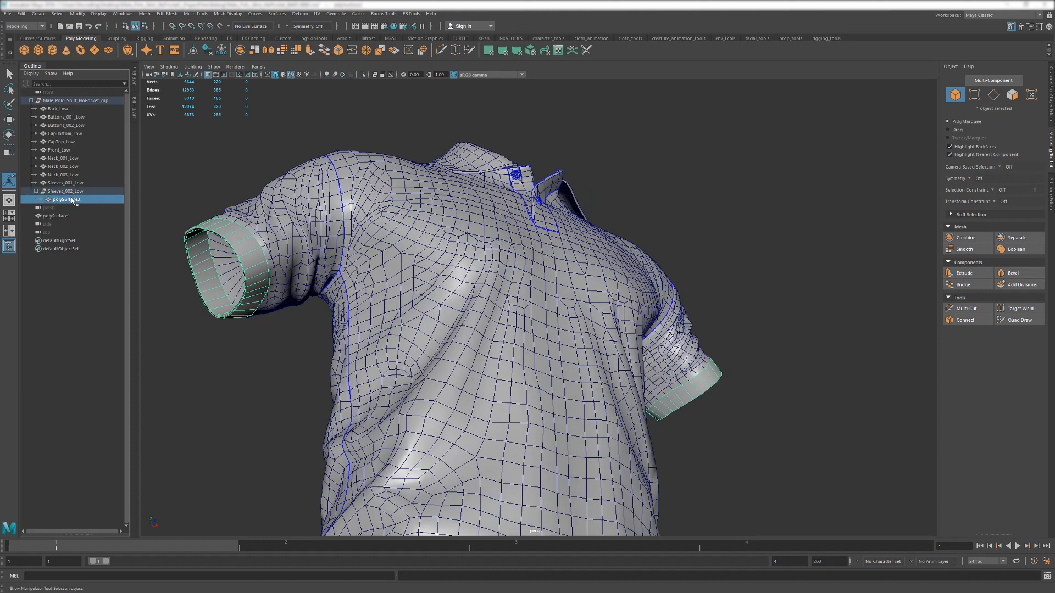
middle_click_drag(46, 189, 46, 187)
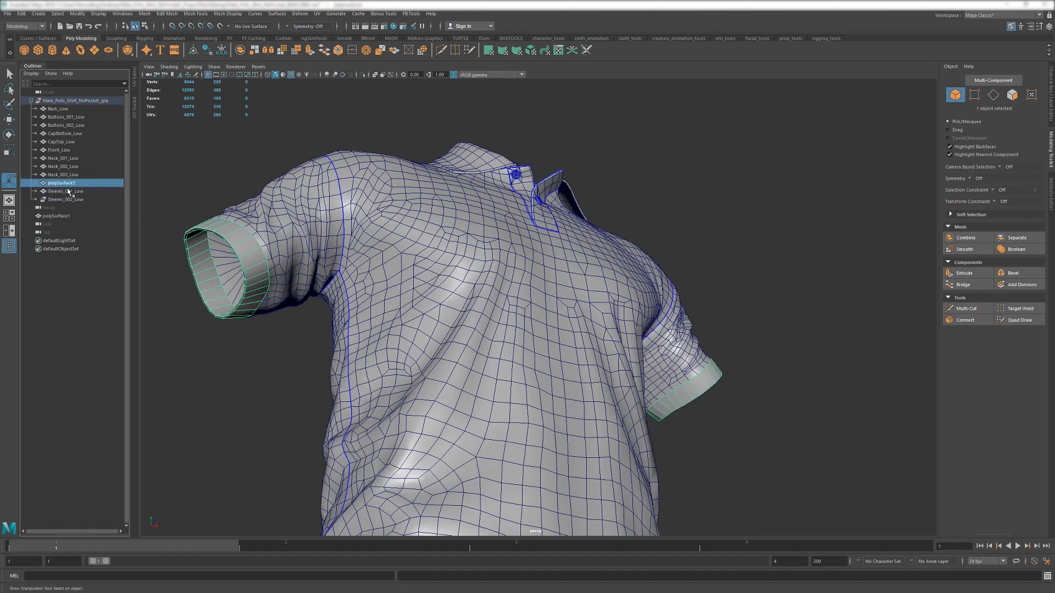
- Delete the leftover Sleeves_002_Low group and rename the cuff mesh as Sleeves_002_Low
double_click(68, 184)
left_click(70, 200)
key("Delete")
left_click(67, 184)
double_click(67, 185)
type("Sleeves_002_Low")
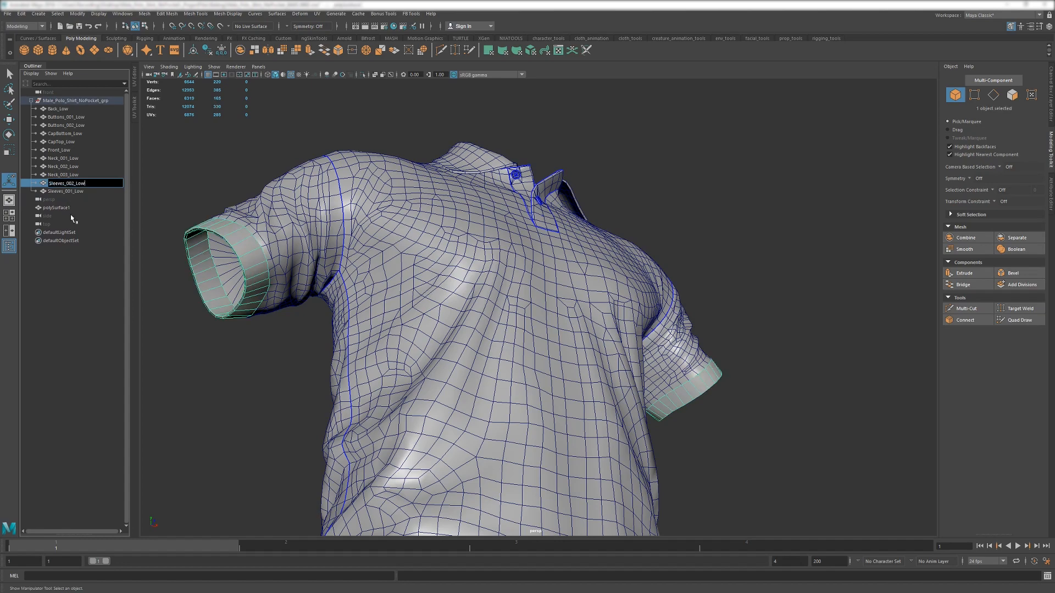
left_click(59, 279)
- Combine the extracted sleeve caps with the CapBottom_Low and CapTop_Low meshes into a single mesh
left_click(61, 208)
left_click_drag(207, 263, 313, 313, "alt")
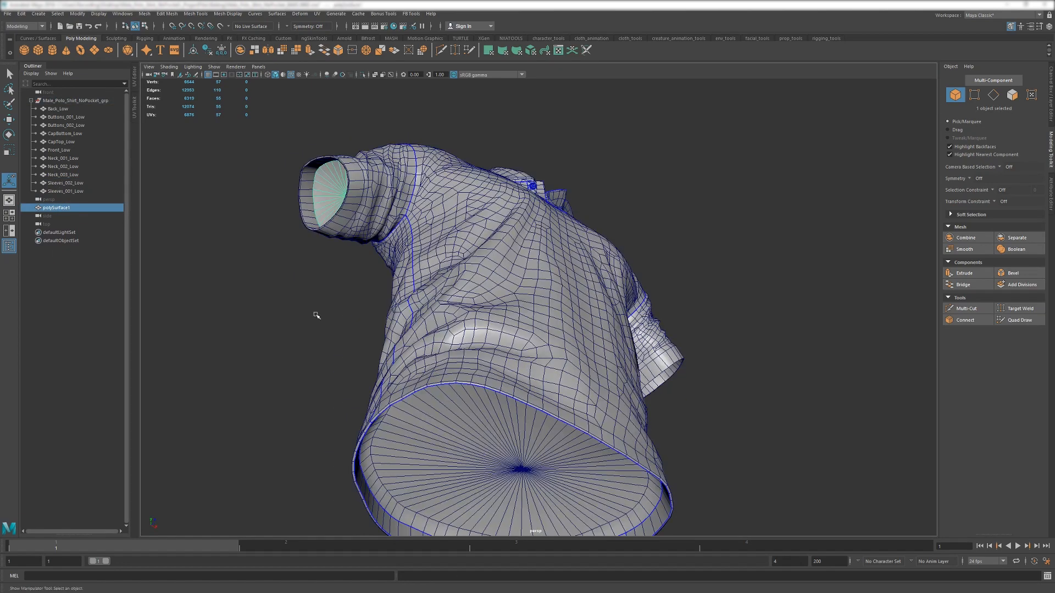
left_click(514, 427)
left_click(328, 192, "shift")
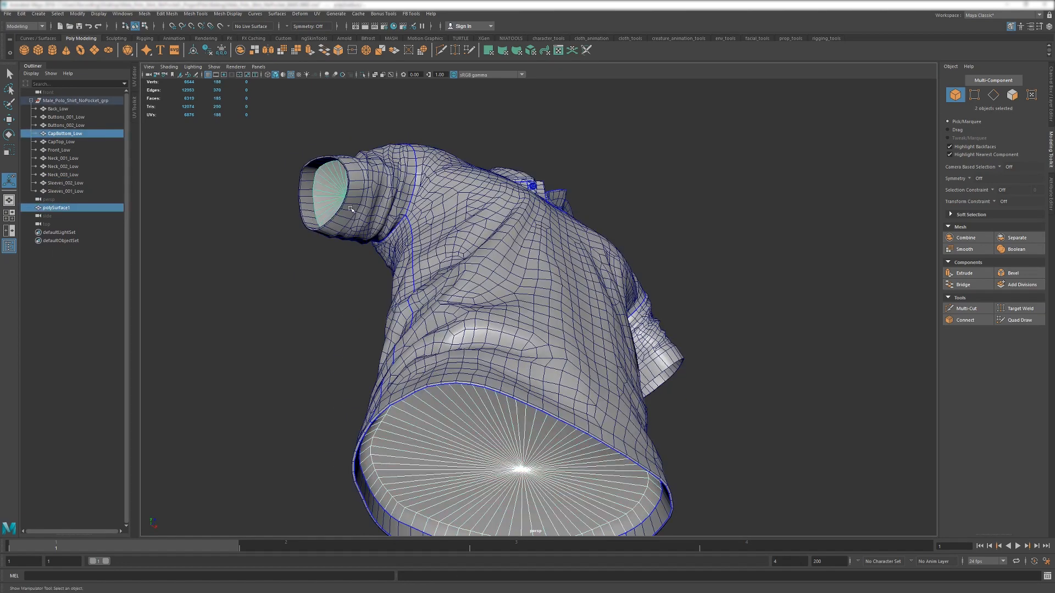
left_click_drag(441, 261, 392, 234, "alt")
left_click(432, 314, "shift")
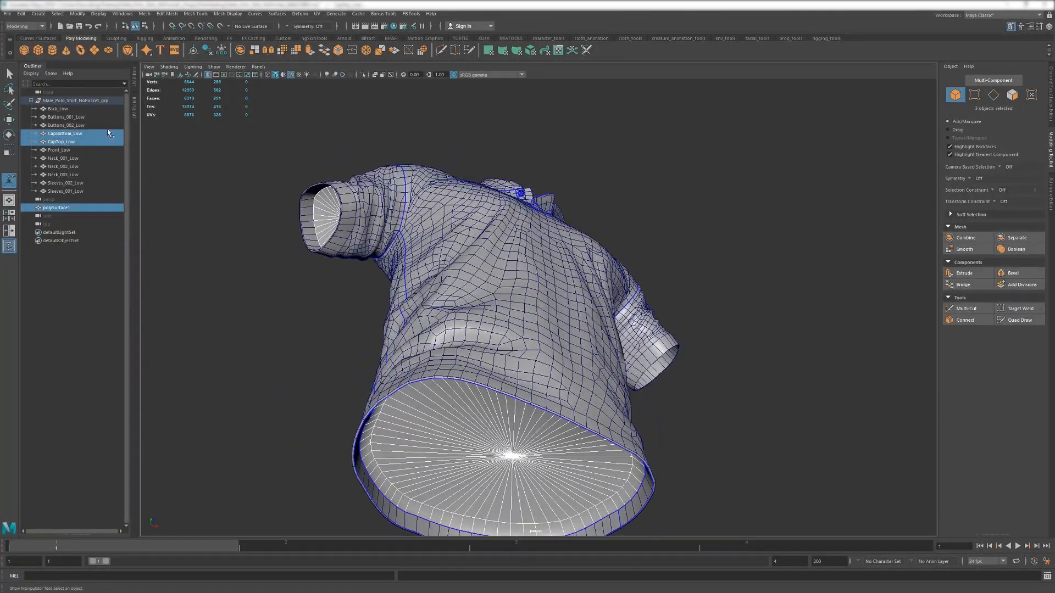
left_click(240, 50)
- Move the combined caps mesh into the Male_Polo_Shirt_NoPocket group and rename it Caps_Low
left_click_drag(51, 233, 60, 138)
double_click(65, 134)
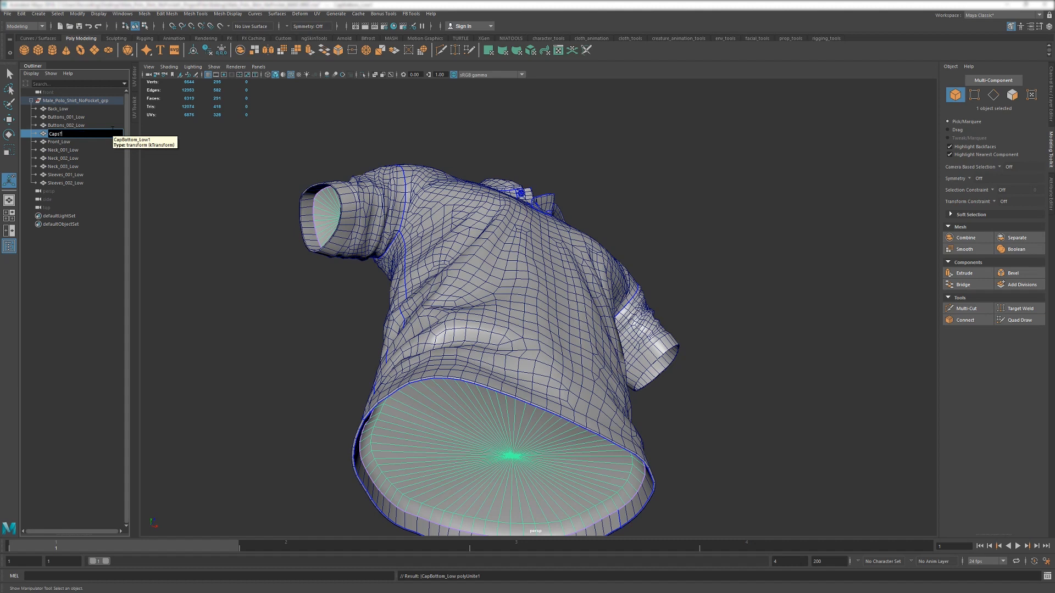
type("Caps_Low")
key("Return")
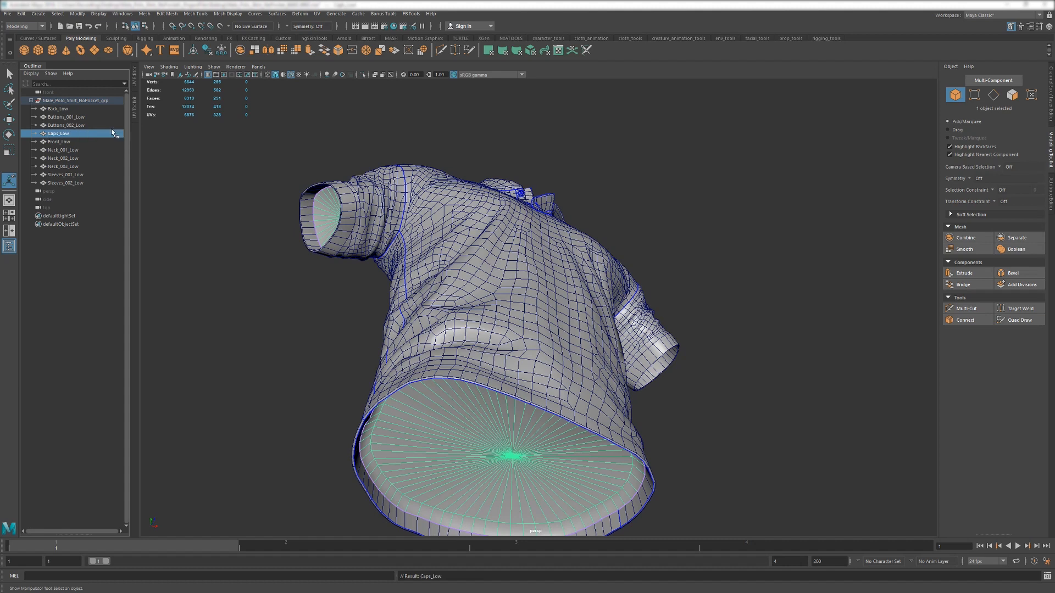
- Export the selected Caps_Low mesh to the Desktop as an OBJ file named Caps
left_click(7, 14)
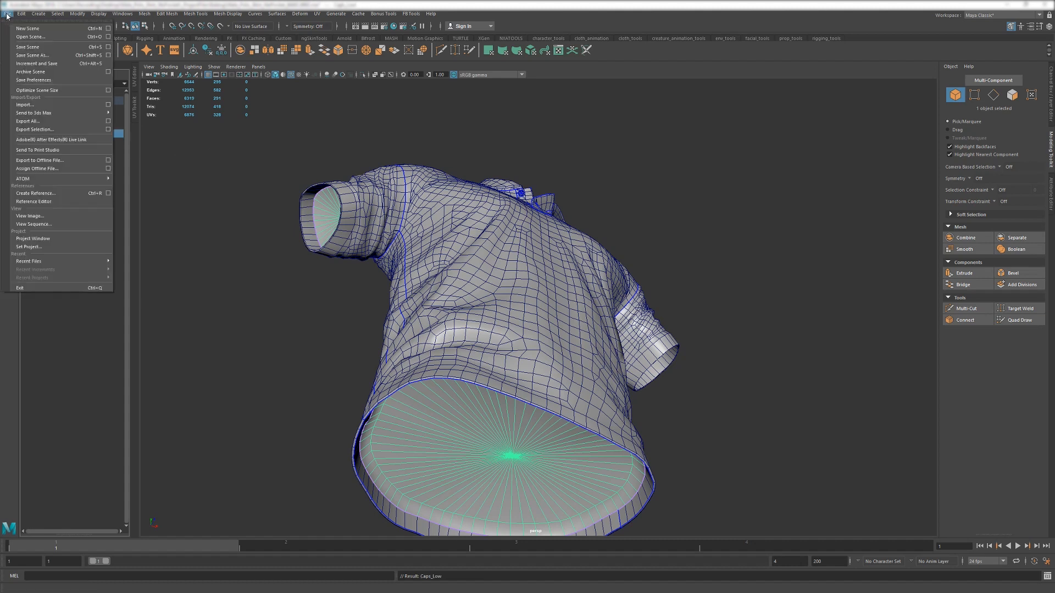
left_click(35, 129)
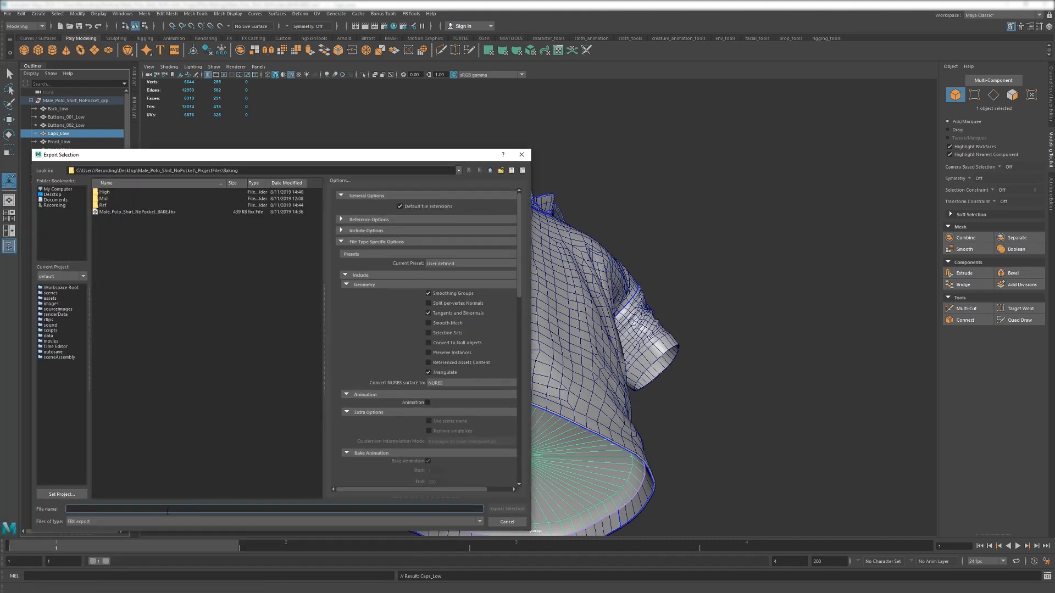
left_click(99, 522)
left_click(97, 566)
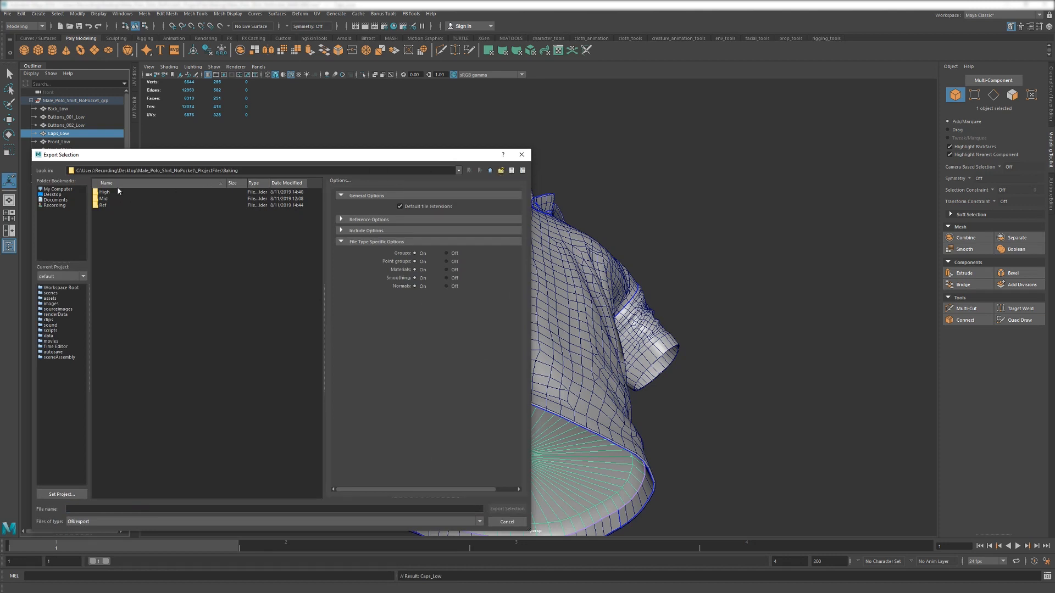
left_click(53, 195)
left_click(270, 509)
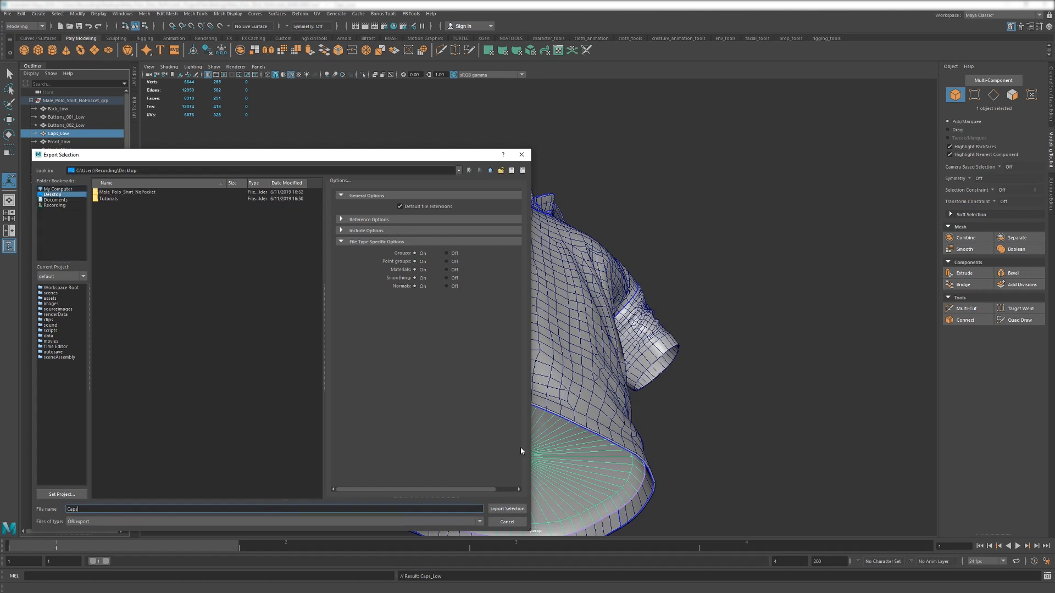
left_click(507, 509)
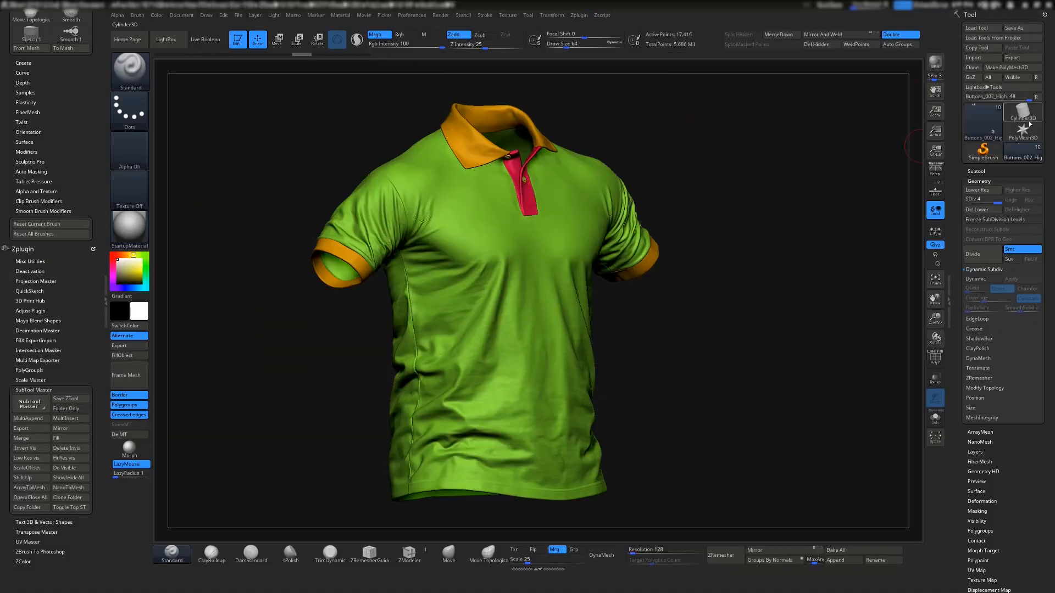
- Switch to ZBrush and import the Caps OBJ from the Desktop into the PolyMesh3D tool
left_click(1027, 128)
left_click(973, 57)
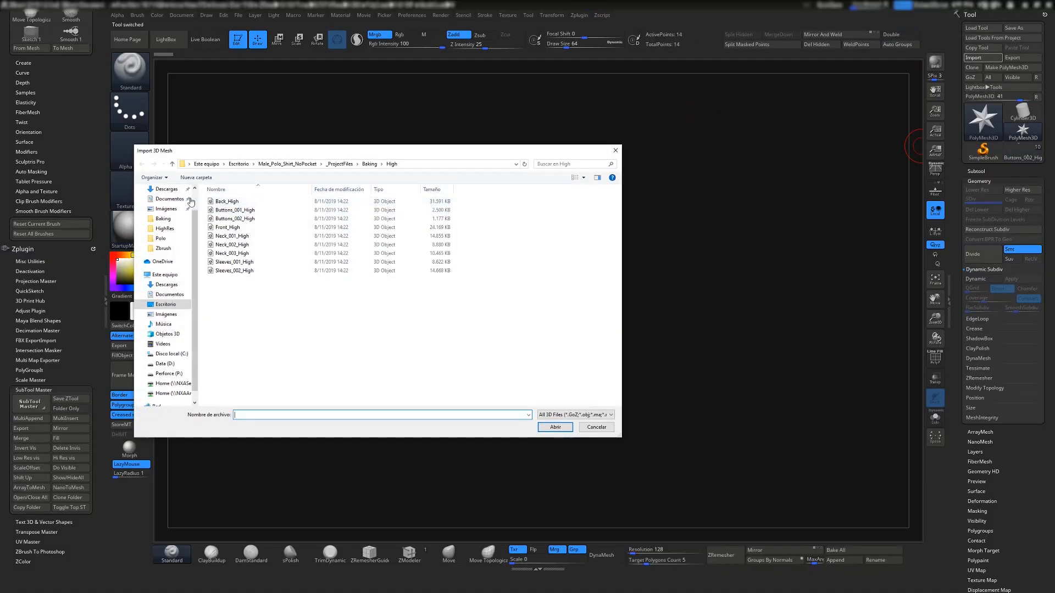
left_click(169, 192)
left_click(164, 207)
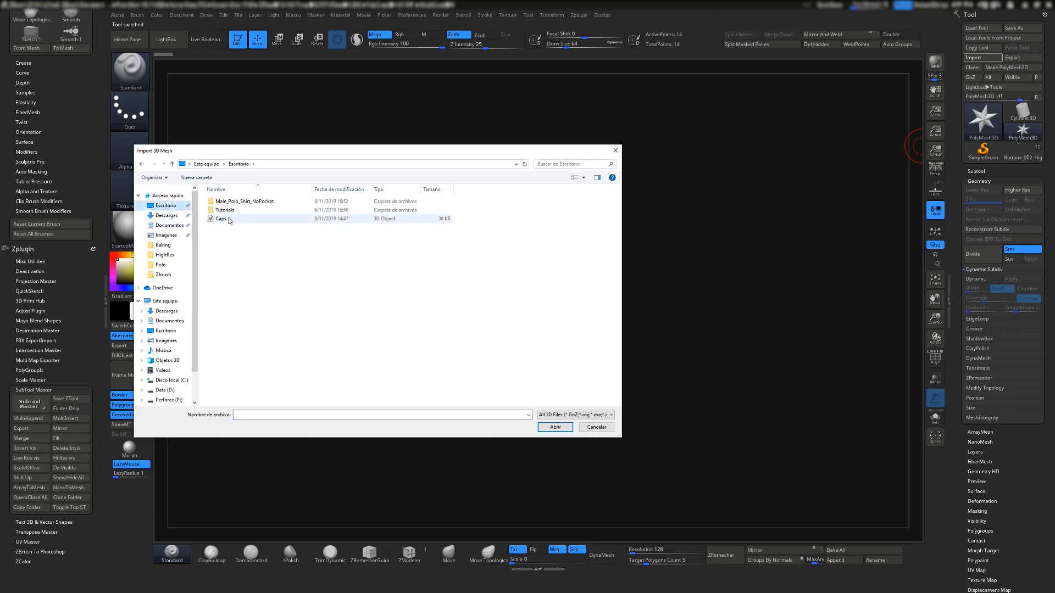
double_click(229, 220)
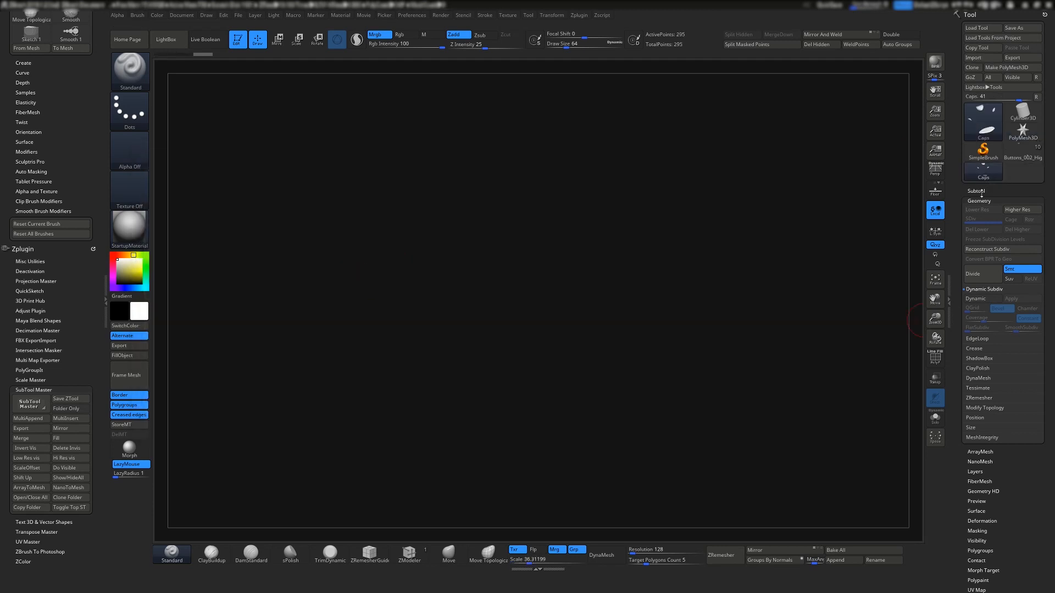
- Return to the high-poly polo shirt tool and append the imported Caps mesh as a subtool
left_click(976, 191)
left_click(1020, 158)
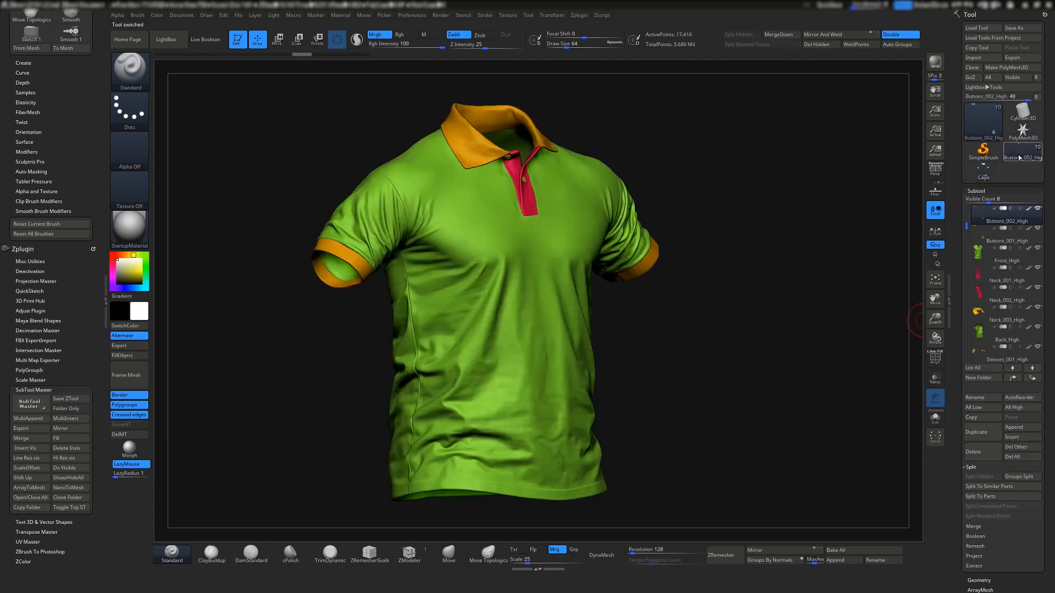
left_click(1018, 431)
left_click(749, 427)
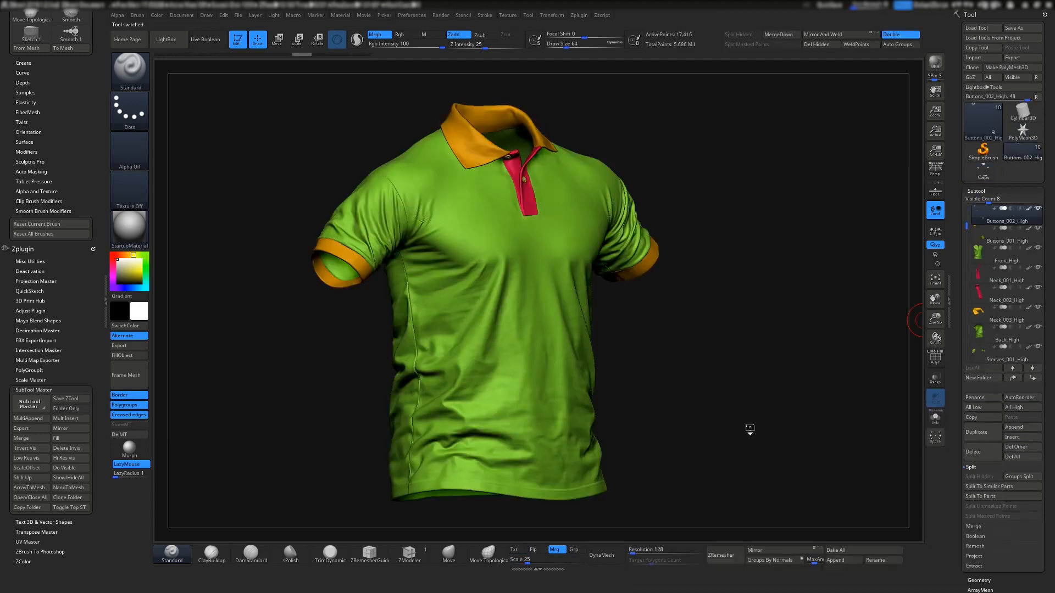
- Select the appended caps subtool inside the shirt and set its colour to dark grey
right_click_drag(542, 82, 515, 146)
left_click(480, 126, "alt")
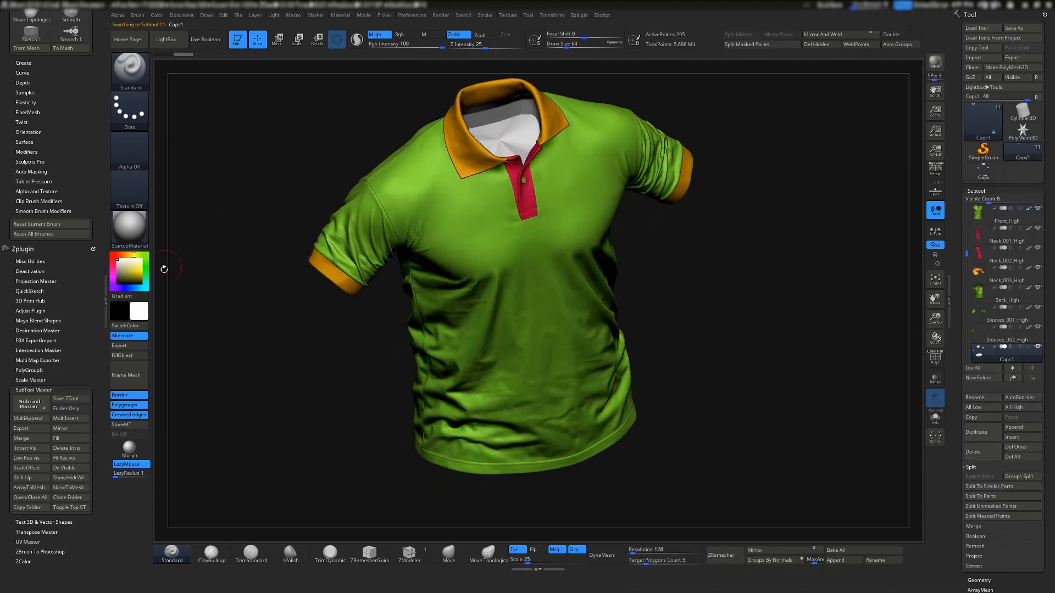
left_click(117, 276)
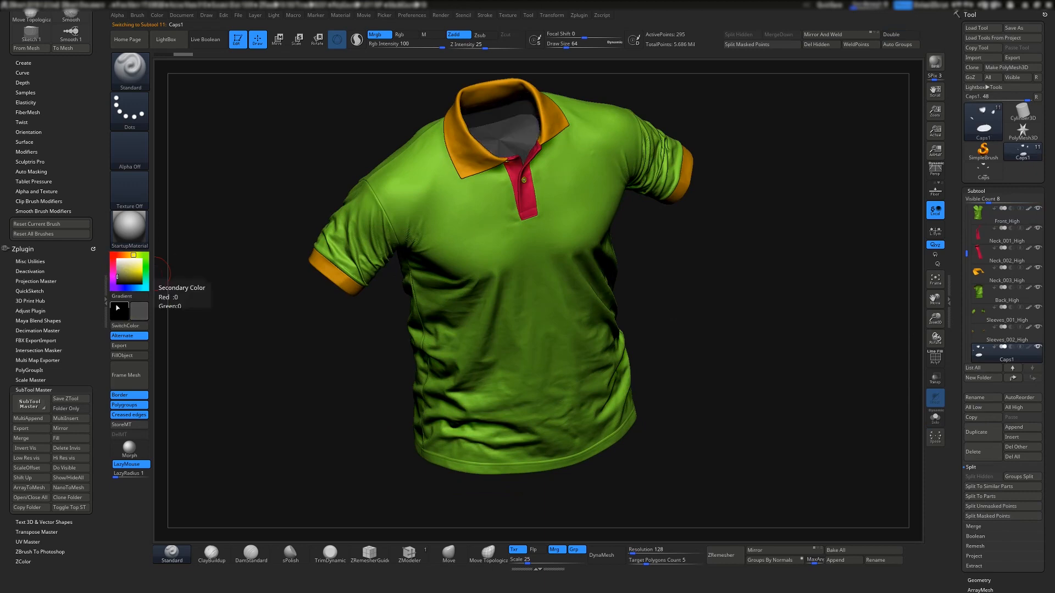
- Subdivide the caps mesh up to subdivision level 3 with smoothing turned off
right_click_drag(394, 186, 491, 293, "ctrl")
scroll(964, 448, "down", 2)
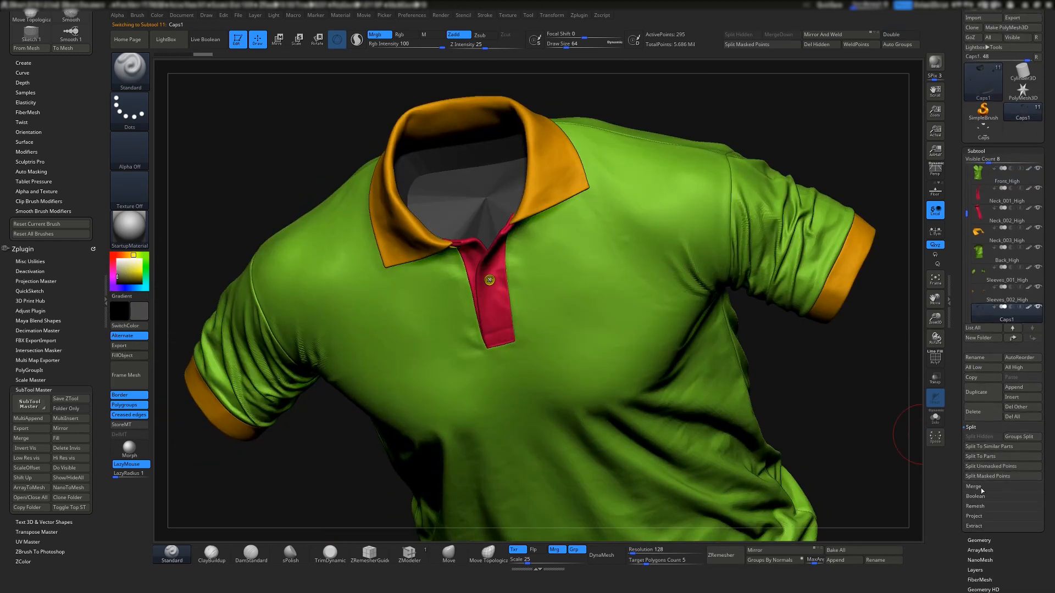
left_click(976, 540)
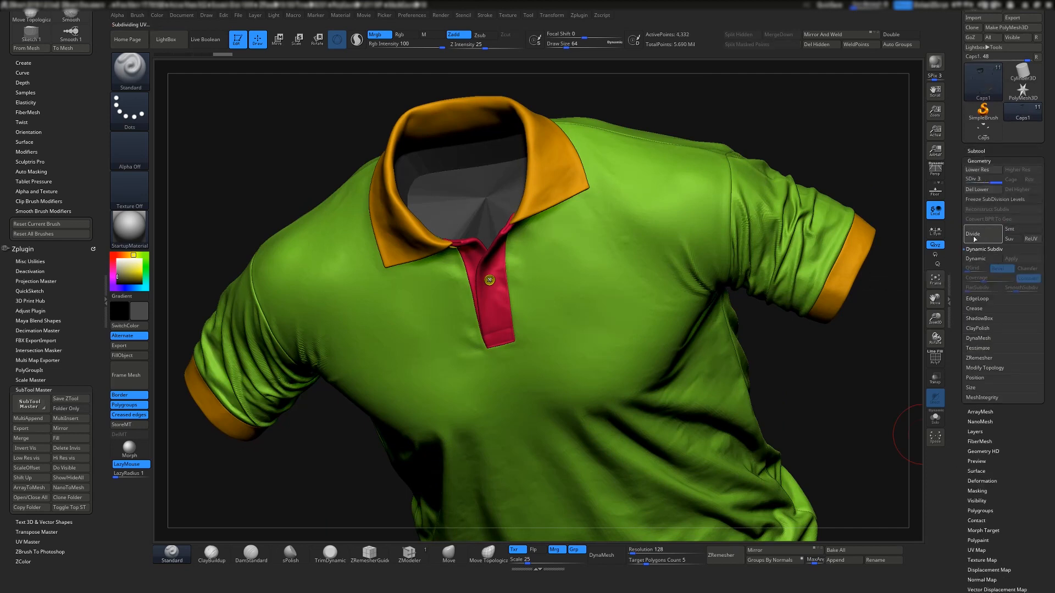
- Rename the caps subtool as Caps_High
left_click(977, 150)
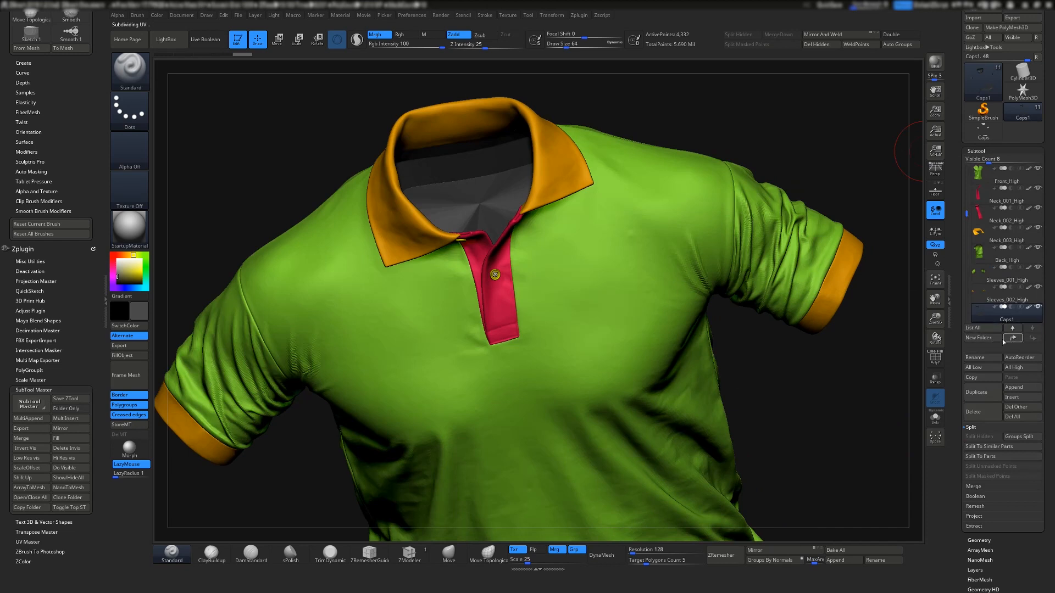
left_click(982, 358)
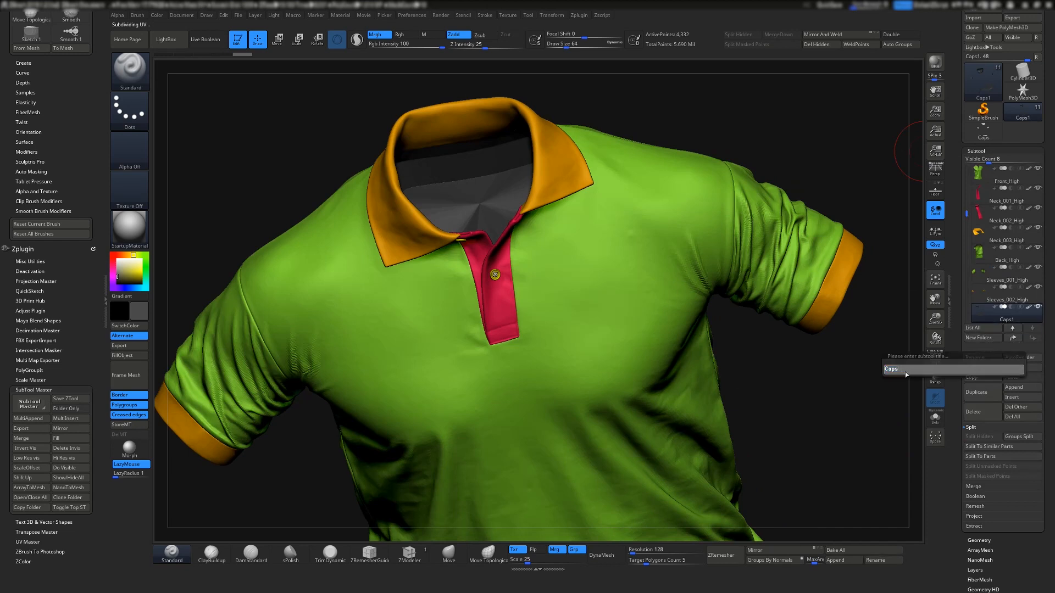
type("_LHigh")
key("Return")
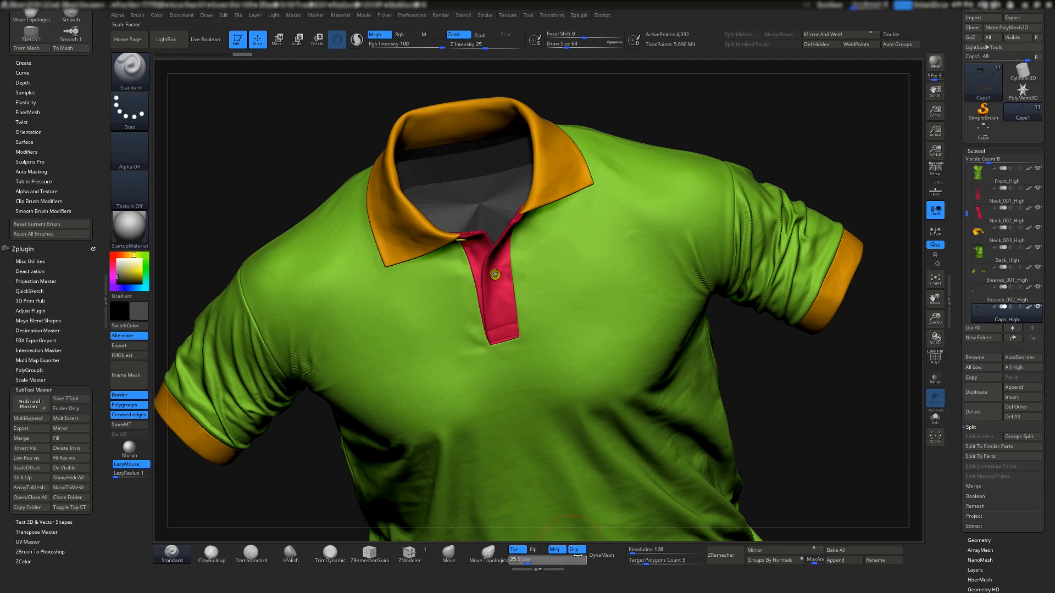
- Export the caps subtool as Caps_High in OBJ format into the project's Baking\High folder
right_click_drag(581, 486, 512, 362, "alt")
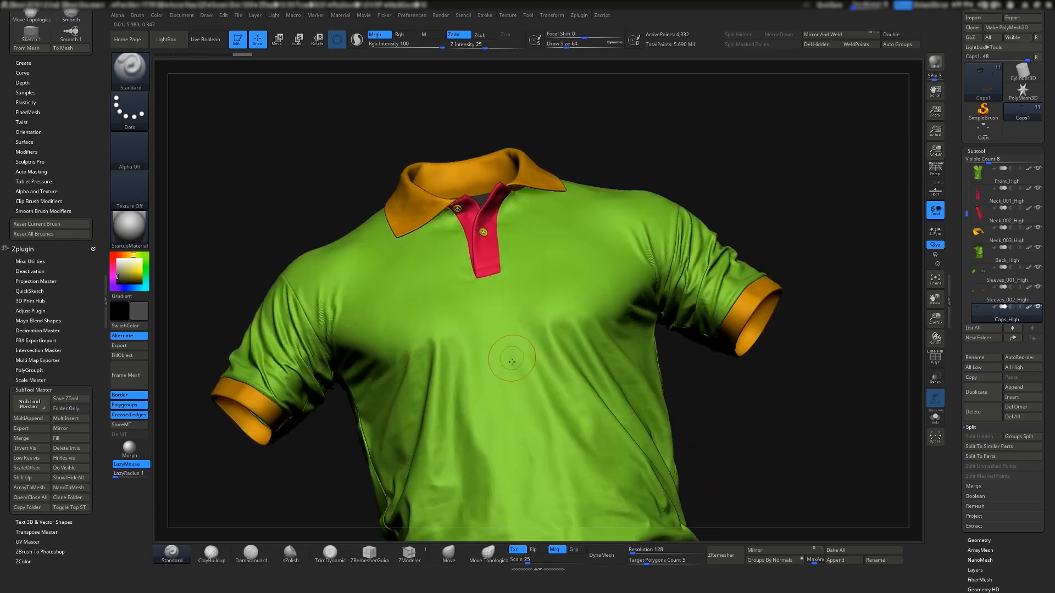
left_click(1012, 18)
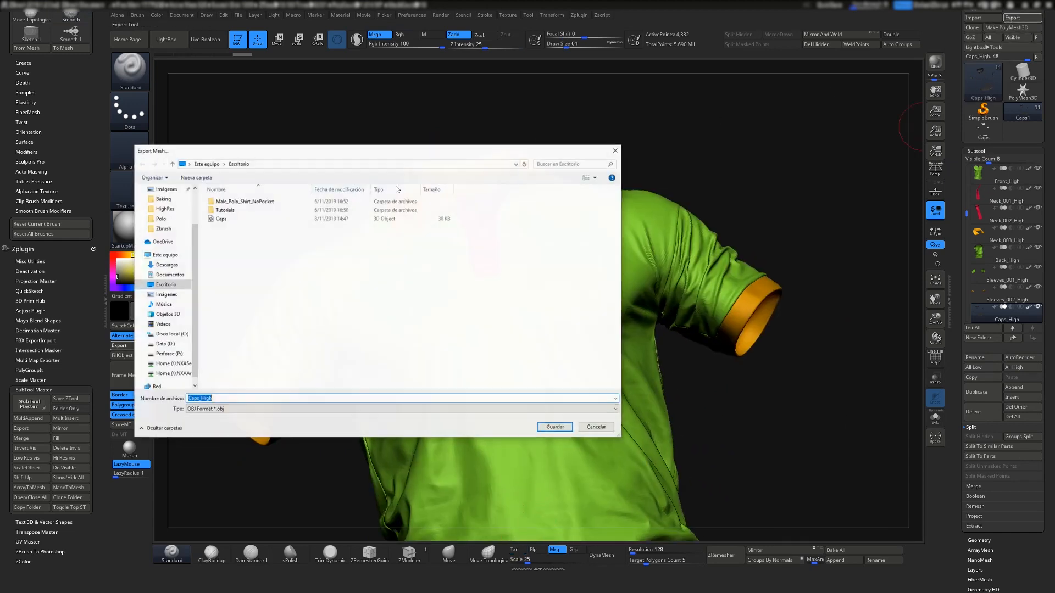
double_click(230, 203)
double_click(228, 202)
double_click(232, 203)
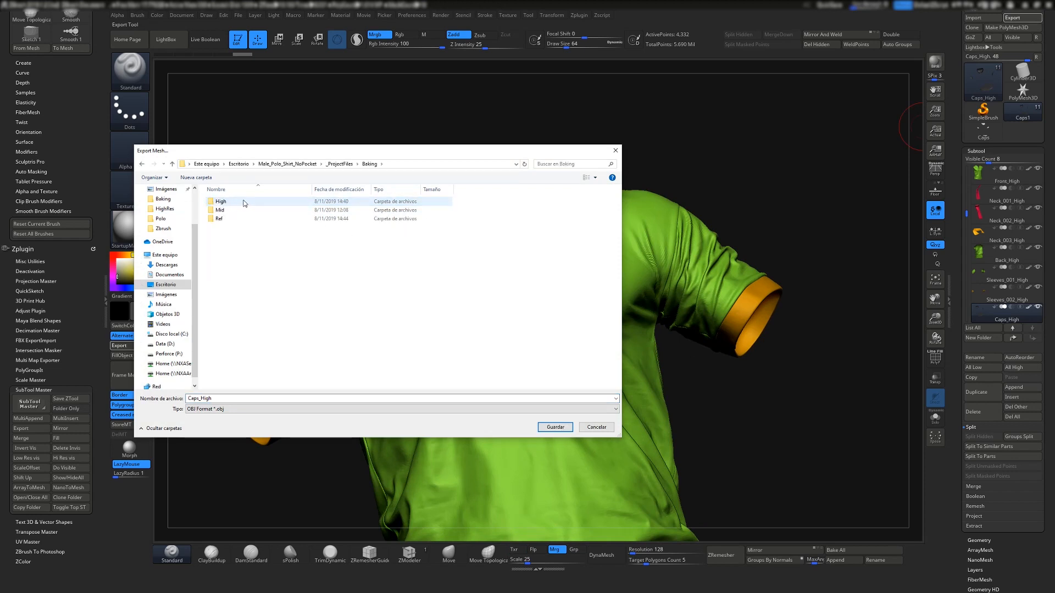
double_click(244, 203)
left_click(556, 428)
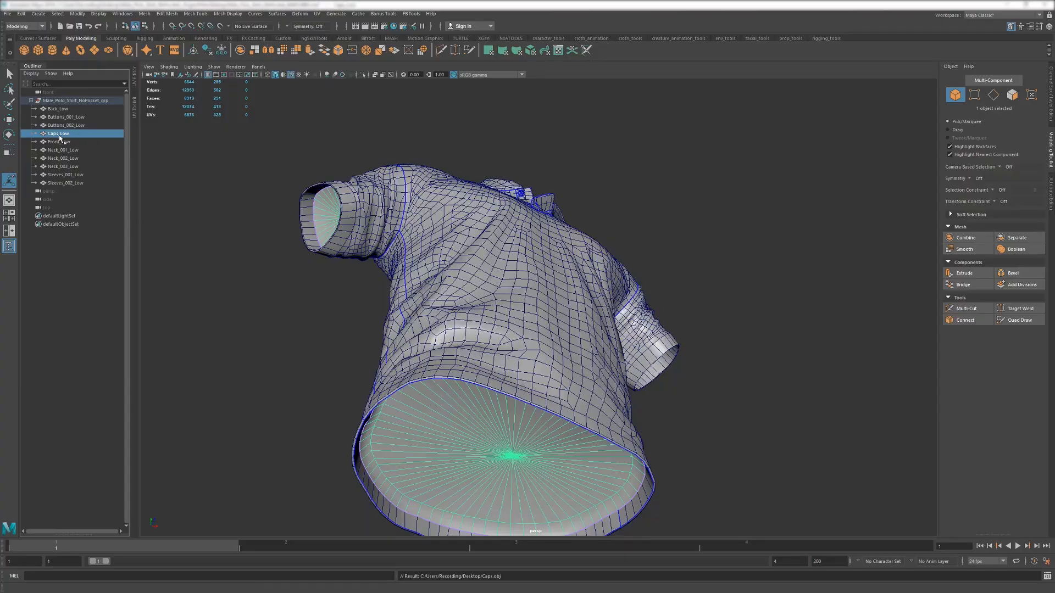
- Switch back to Maya and examine from below how the front, back and caps meshes are separated along the hem
left_click_drag(516, 278, 419, 313, "alt")
right_click_drag(419, 313, 444, 332, "alt")
left_click(243, 261)
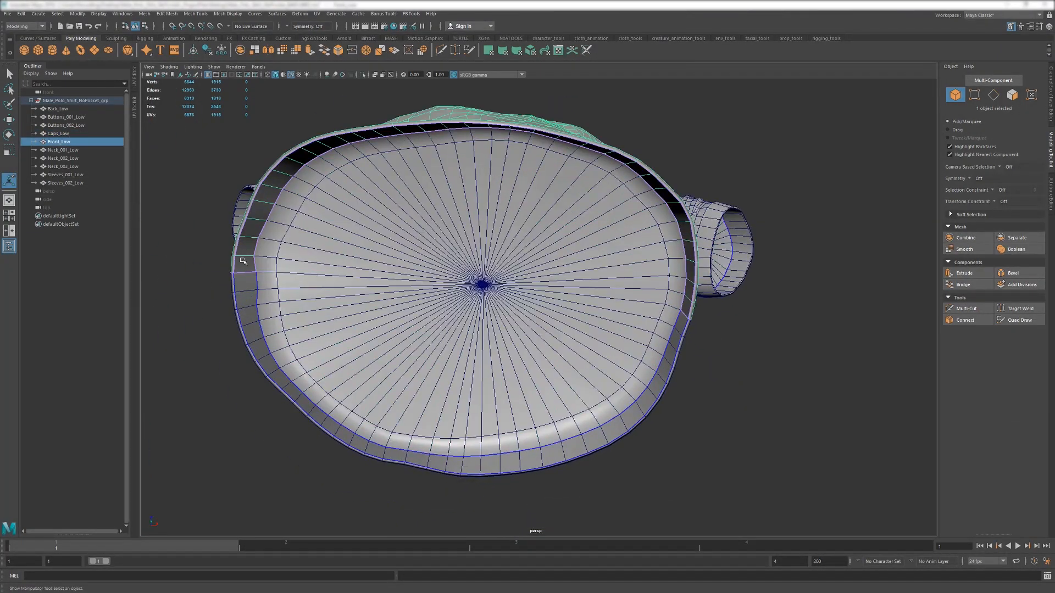
left_click(249, 305)
left_click_drag(250, 307, 356, 366, "alt")
left_click_drag(297, 411, 484, 223, "alt")
left_click(498, 277)
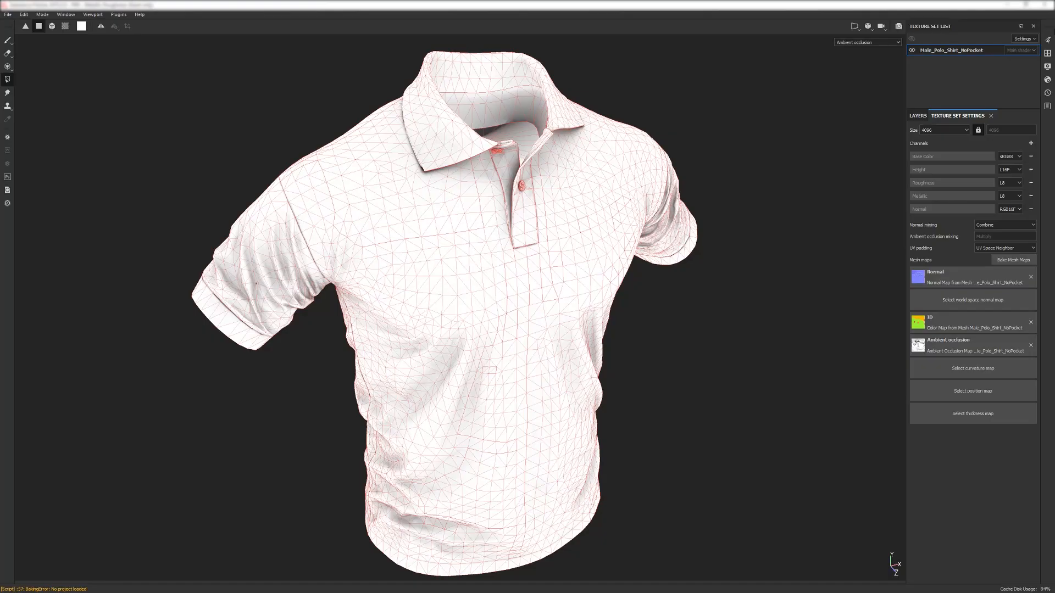
- Examine the baked ambient occlusion on the polo shirt's sleeve, cuff, shoulder seam and side seam
left_click_drag(559, 221, 393, 207, "alt")
scroll(452, 273, "up", 3)
middle_click_drag(544, 324, 438, 183, "alt")
right_click_drag(438, 183, 482, 407, "alt")
left_click_drag(482, 407, 291, 193, "alt")
scroll(522, 330, "down", 4)
middle_click_drag(291, 193, 475, 323, "alt")
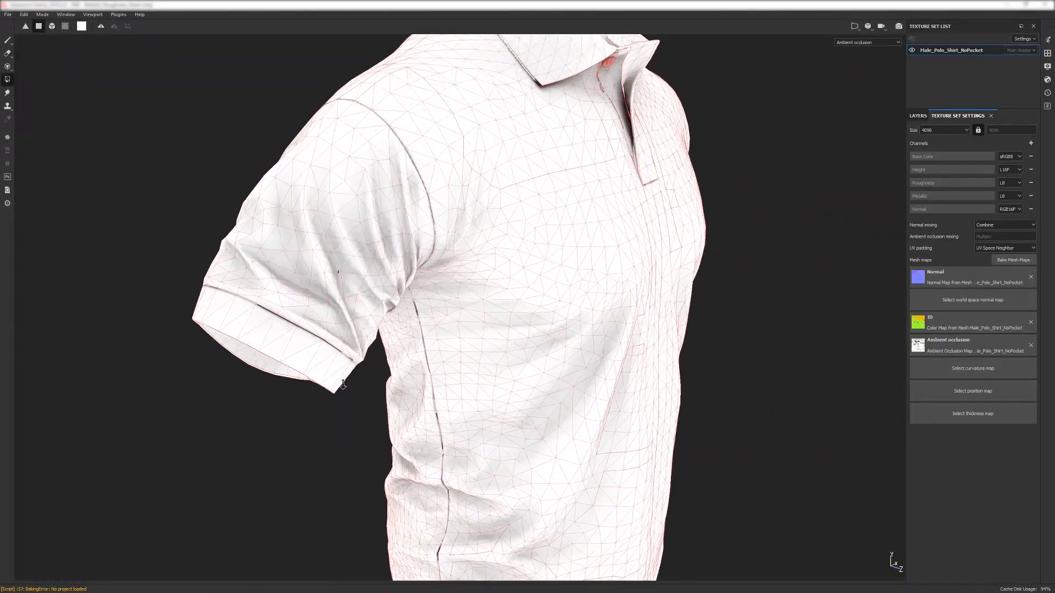
scroll(322, 288, "up", 1)
left_click_drag(322, 288, 184, 179, "alt")
left_click_drag(571, 253, 174, 158, "alt")
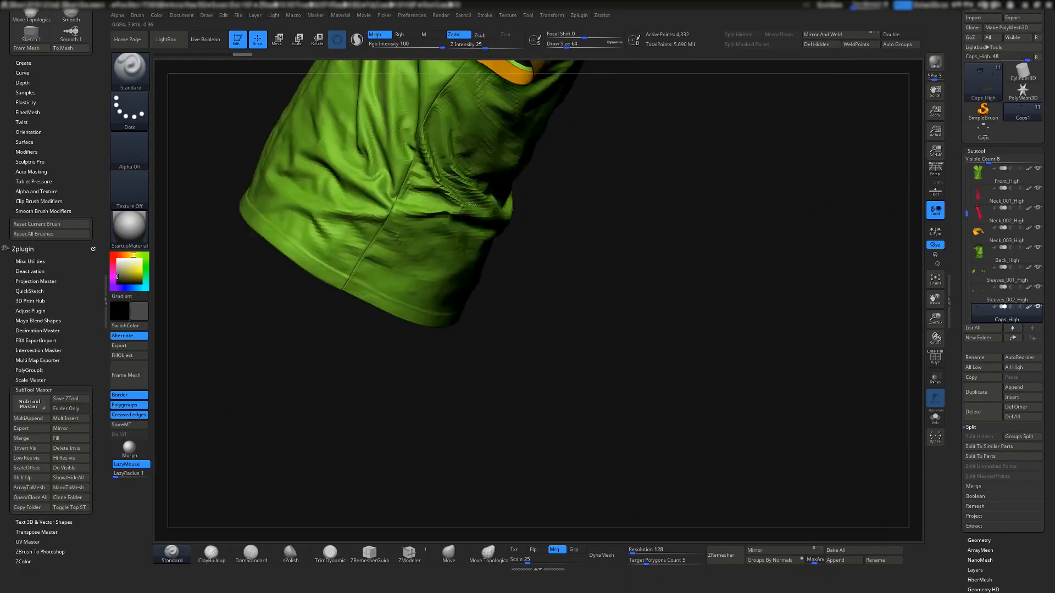
- Switch to ZBrush, turn on double-sided display for the Front_High subtool and isolate it at the side hem
right_click_drag(408, 241, 778, 72, "ctrl")
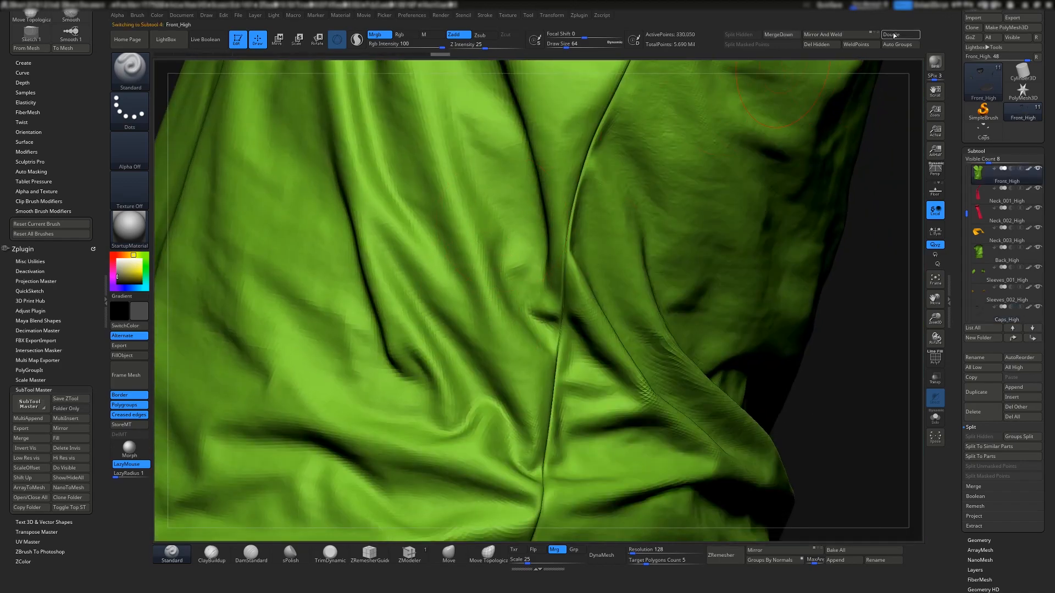
mouse_move(538, 292)
right_mouse_down()
mouse_move(485, 365)
mouse_move(429, 323)
mouse_move(406, 213)
mouse_move(451, 347)
mouse_move(493, 375)
mouse_move(497, 341)
mouse_move(498, 370)
mouse_move(563, 362)
mouse_move(576, 353)
mouse_move(497, 351)
mouse_move(658, 269)
mouse_move(868, 380)
right_mouse_up()
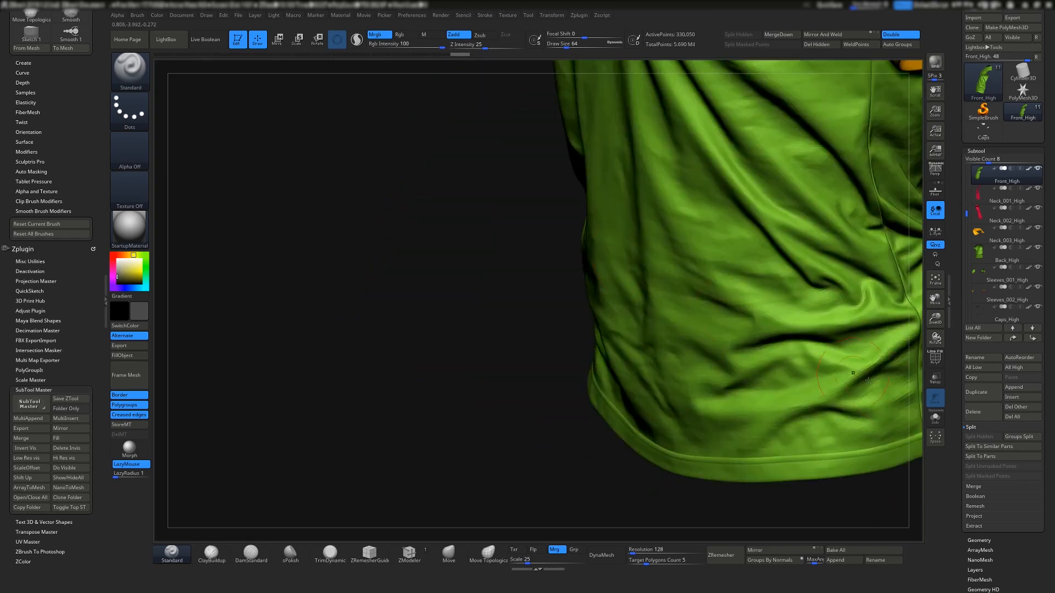
left_click(936, 417)
right_click_drag(454, 312, 368, 368)
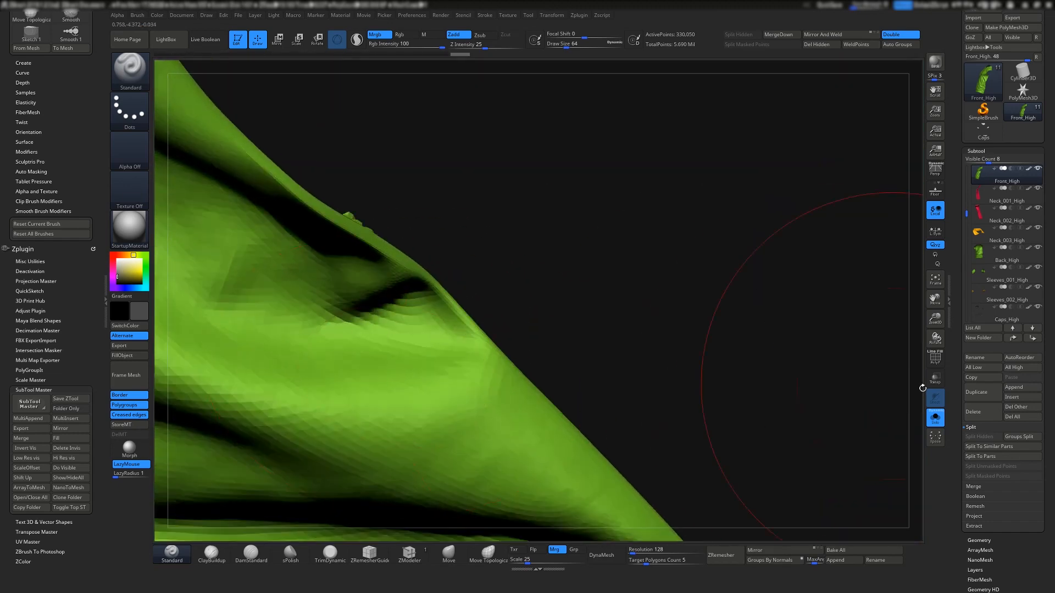
- Show the polyframe, even out the stray bumps near Front_High's side edge using Move Topological at draw size 29, and leave solo mode
left_click(934, 358)
mouse_move(454, 337)
right_mouse_down()
mouse_move(363, 337)
mouse_move(551, 309)
right_mouse_up()
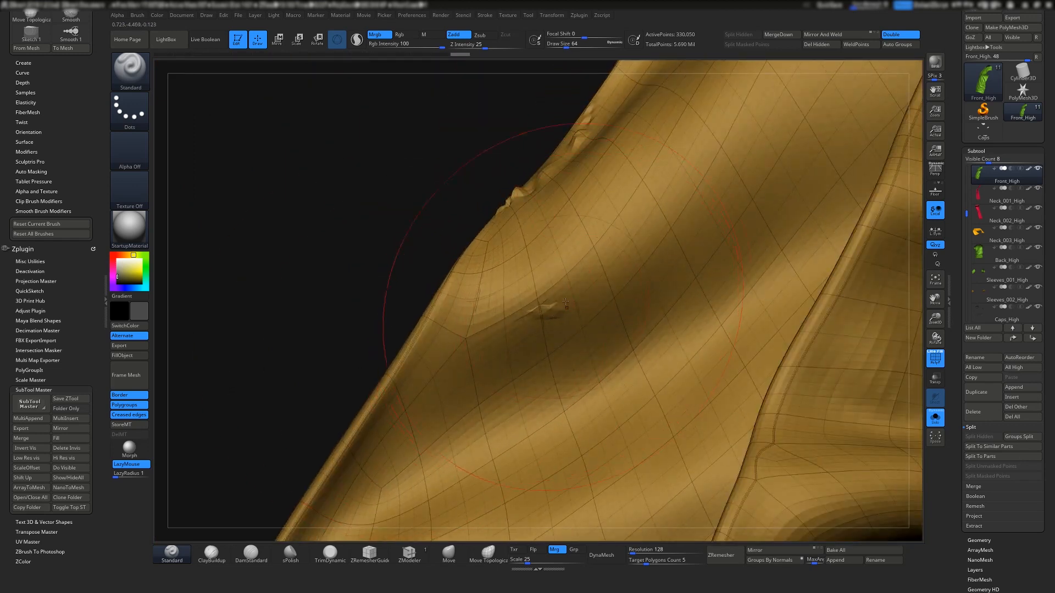
left_click(488, 554)
key("space")
left_click(558, 269)
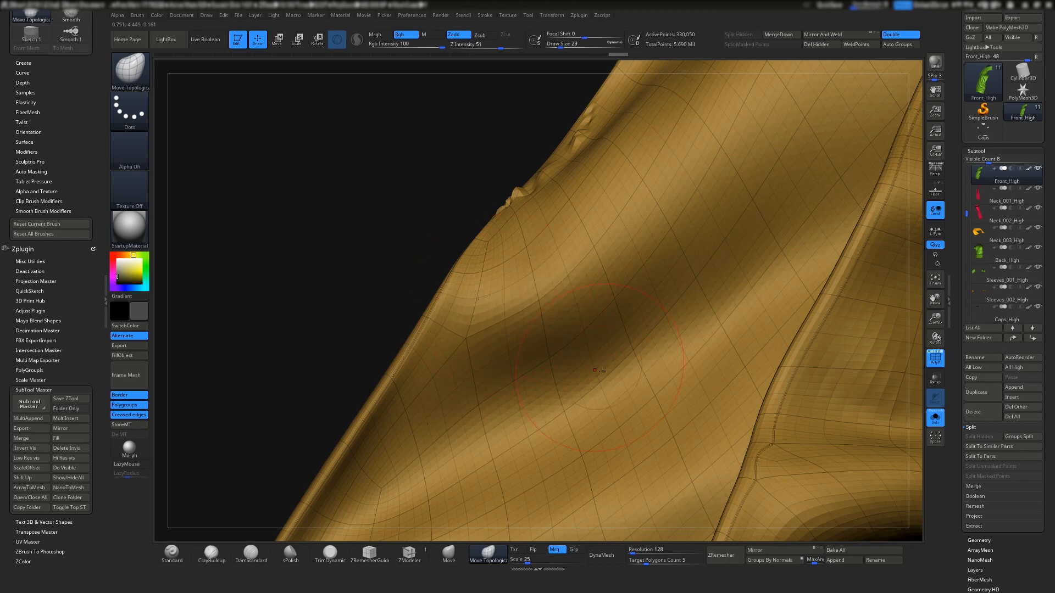
key("ctrl+z")
right_click_drag(595, 370, 544, 290, "ctrl")
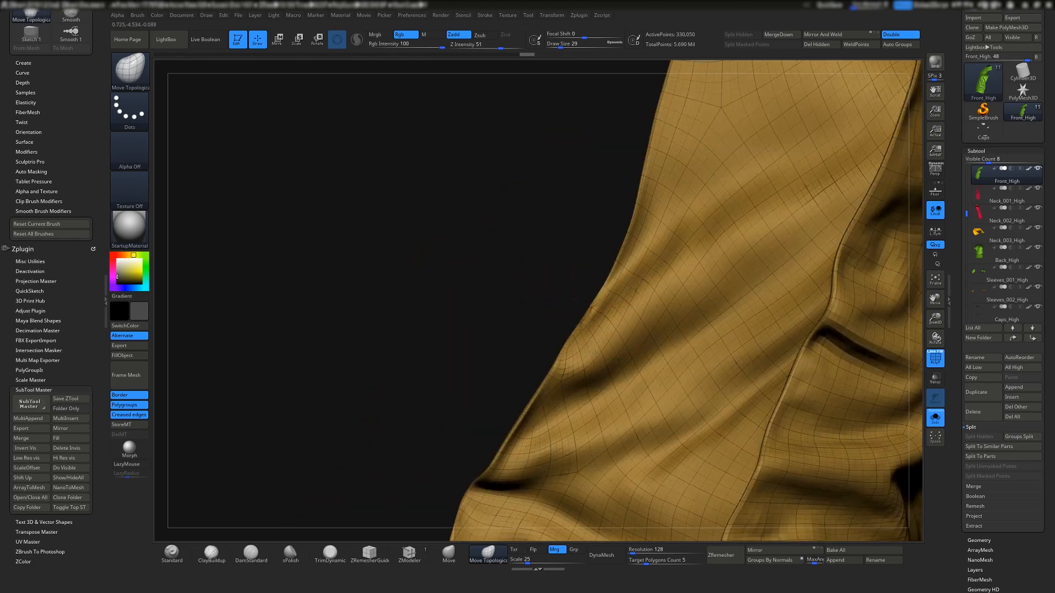
right_click_drag(595, 352, 521, 441, "ctrl")
right_click_drag(662, 447, 605, 274, "ctrl")
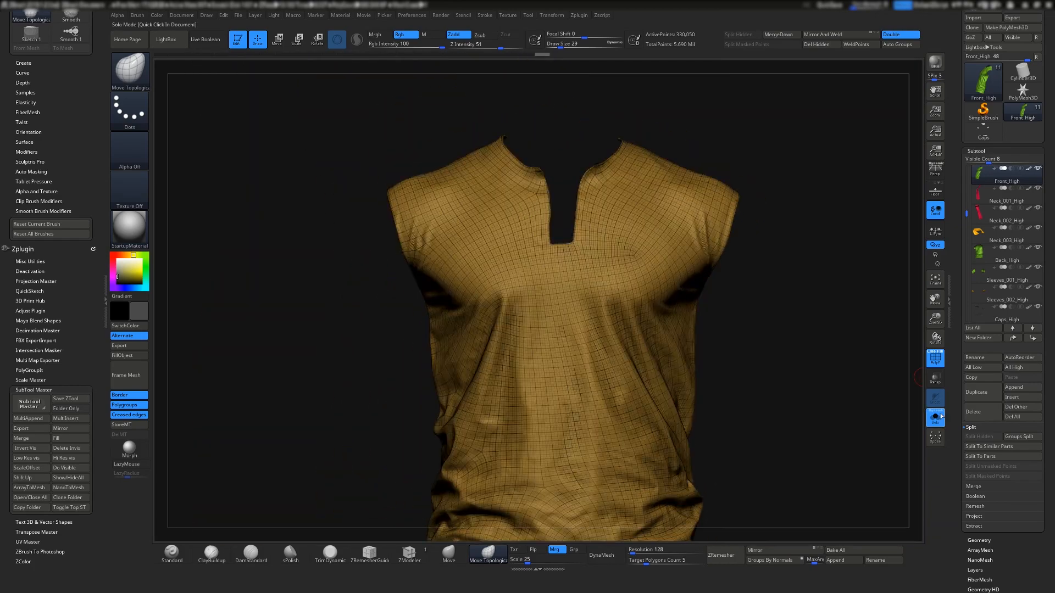
key("alt+s")
- Select the Sleeves_001_High subtool, subdivide it and turn on its double-sided display
right_click_drag(308, 275, 513, 257)
left_click(358, 255, "alt")
right_click_drag(357, 254, 379, 376, "ctrl")
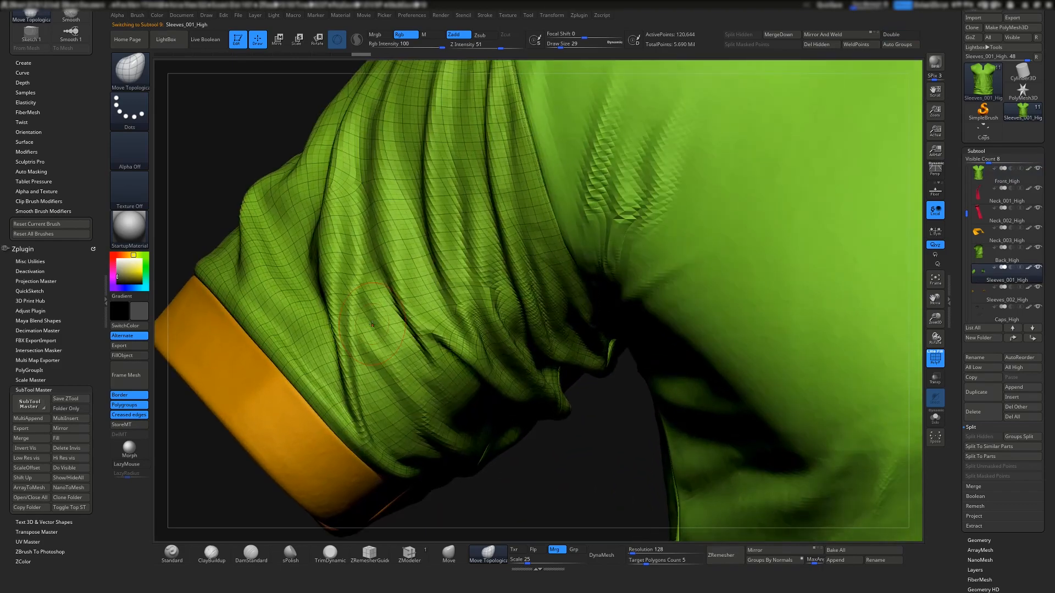
right_click_drag(372, 322, 388, 345, "ctrl")
right_click(388, 344)
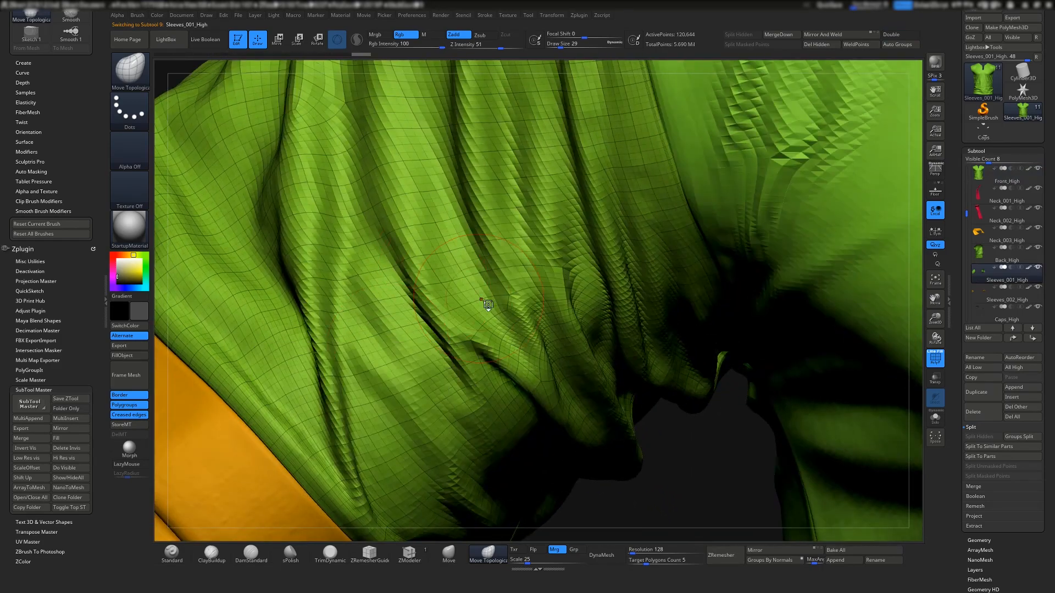
key("ctrl+d")
right_click_drag(348, 283, 448, 391, "ctrl")
right_click_drag(418, 335, 479, 196, "ctrl")
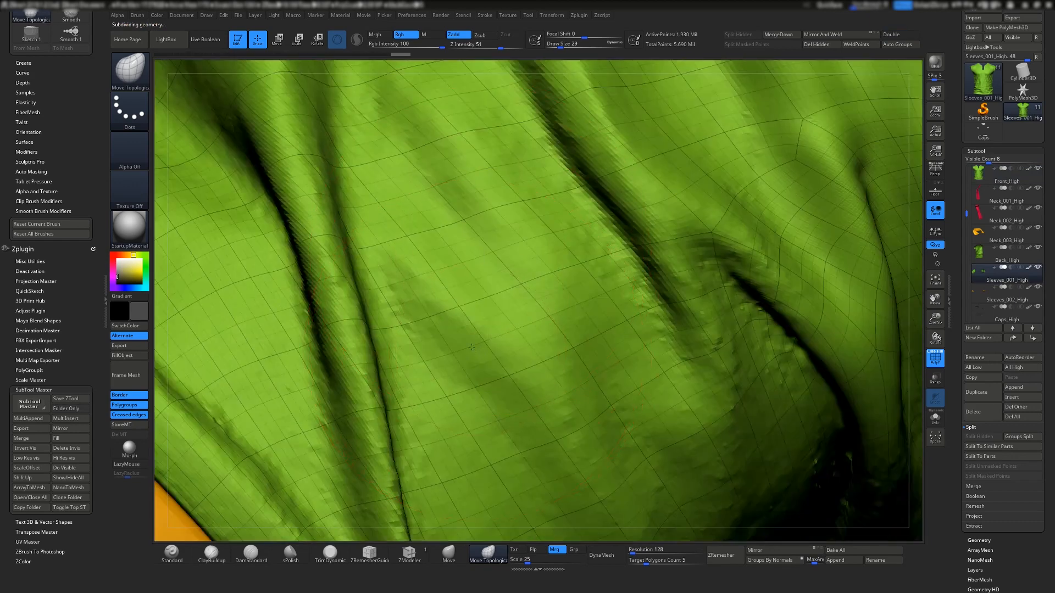
right_click_drag(471, 347, 471, 286, "ctrl")
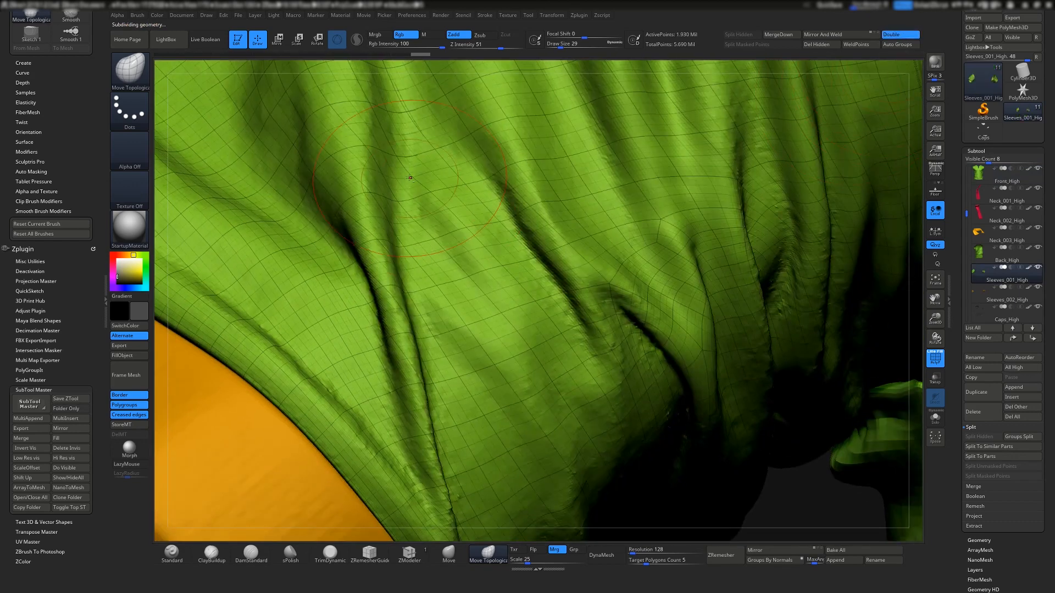
mouse_move(410, 177)
right_mouse_down("alt")
mouse_move(412, 357)
mouse_move(421, 332)
right_mouse_up("alt")
key("space")
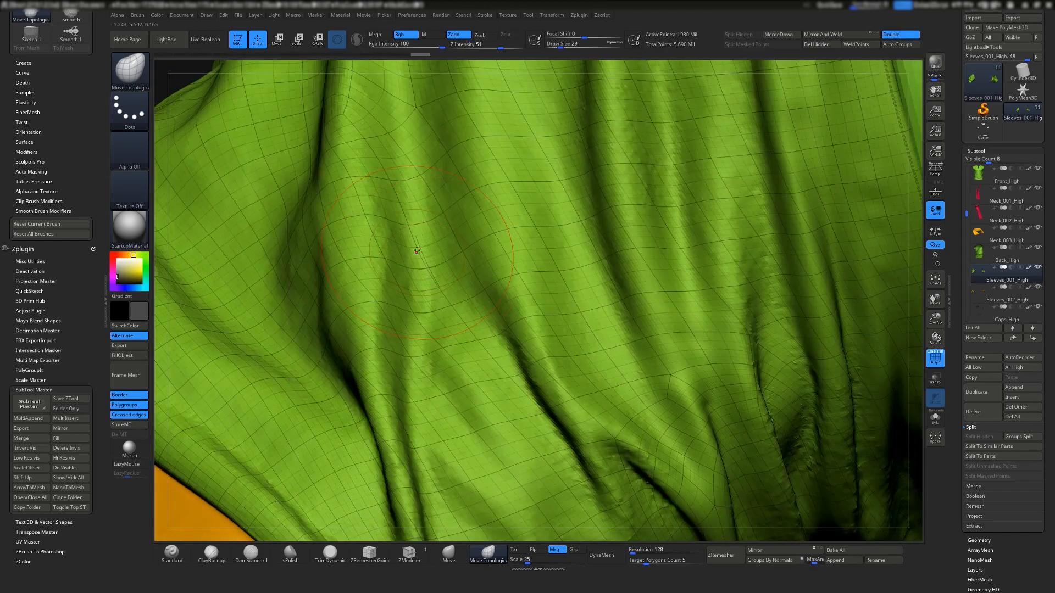
right_click_drag(416, 251, 433, 273, "ctrl")
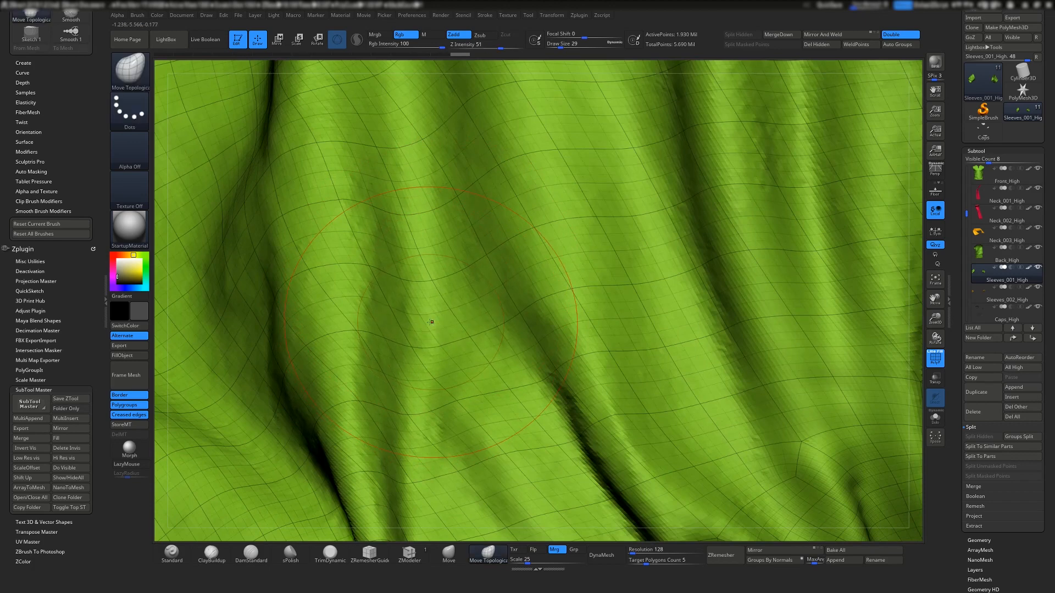
right_click_drag(466, 350, 419, 122, "ctrl")
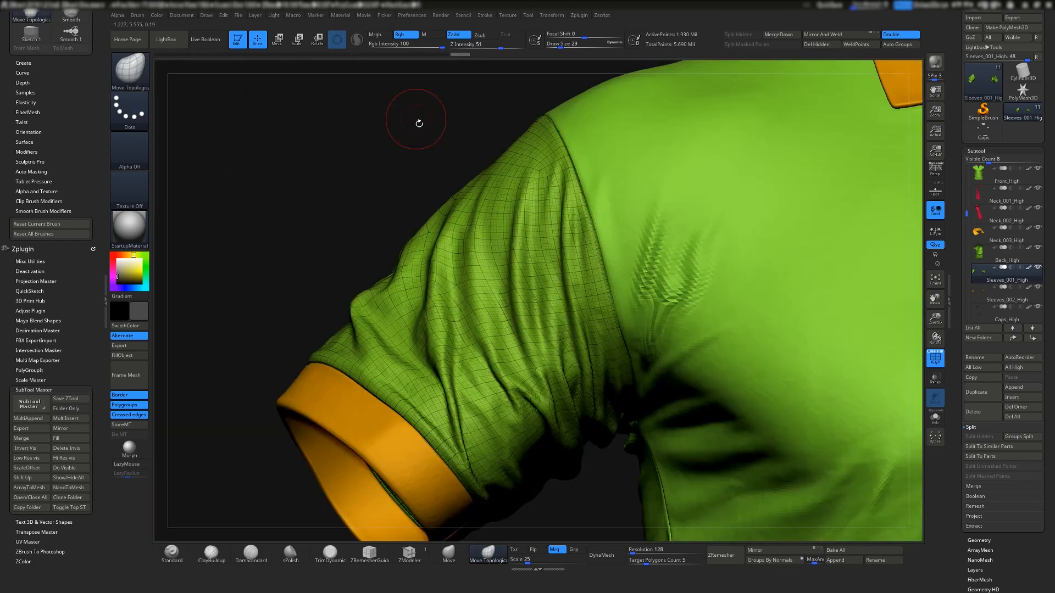
right_click_drag(682, 374, 510, 216, "ctrl")
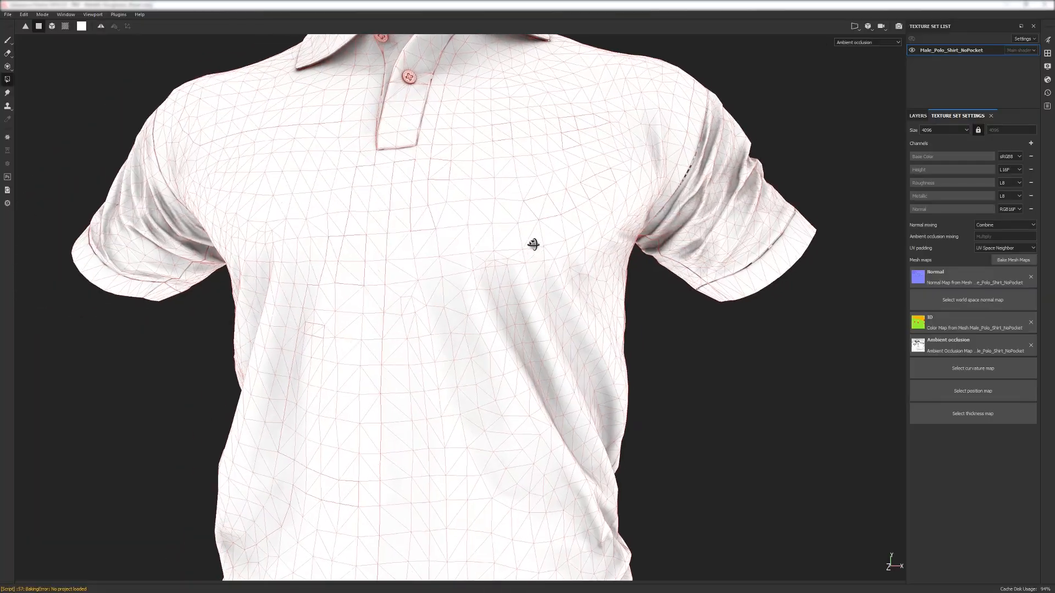
- Switch to Substance Painter and examine the baked ambient occlusion around the chest, both sleeves, cuff and collar
mouse_move(513, 245)
left_mouse_down("alt")
mouse_move(522, 236)
mouse_move(478, 323)
left_mouse_up("alt")
right_click_drag(478, 322, 697, 263, "alt")
left_click_drag(697, 259, 775, 247, "alt")
right_click_drag(577, 245, 494, 238, "alt")
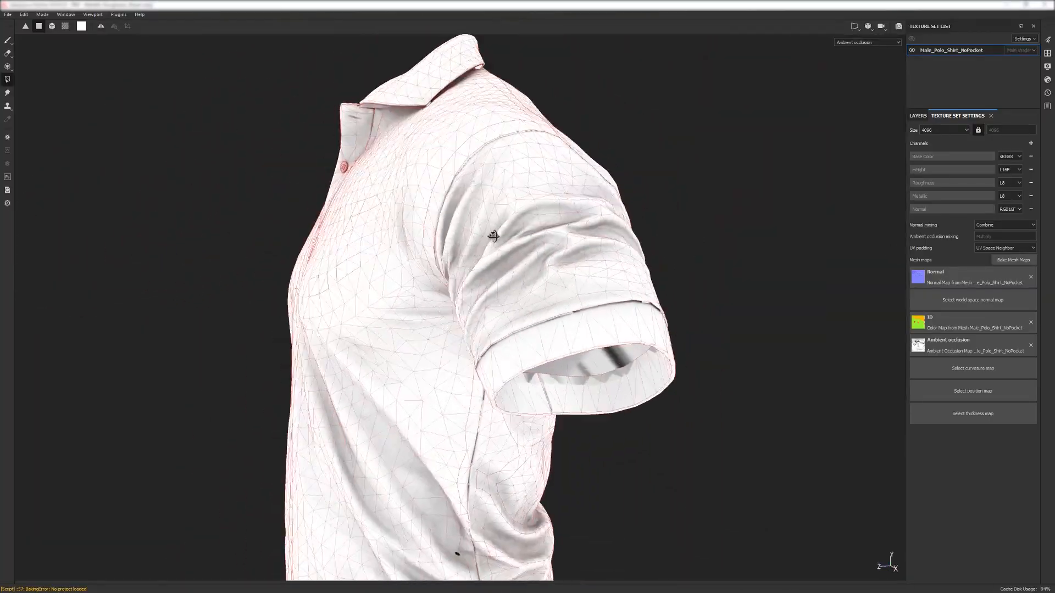
left_click_drag(495, 238, 571, 244, "alt")
middle_click_drag(346, 264, 506, 268, "alt")
left_click_drag(506, 269, 579, 318, "alt")
right_click_drag(579, 318, 749, 237, "alt")
left_click_drag(749, 236, 483, 248, "alt")
scroll(460, 210, "up", 3)
left_click_drag(460, 211, 498, 392, "alt")
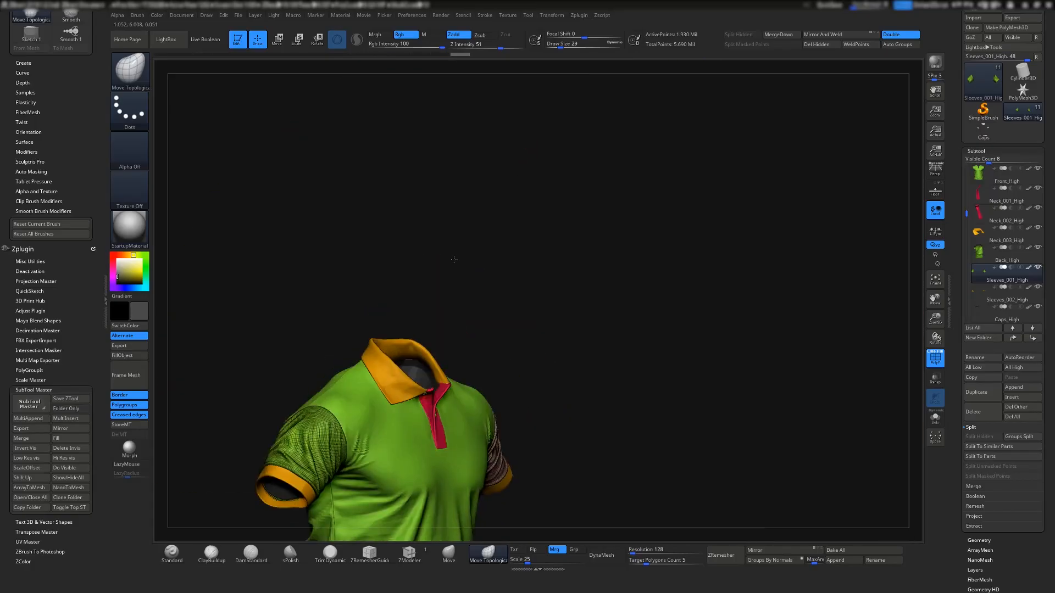
- Switch back to ZBrush and adjust the Front_High surface beneath the collar with the Move Topological brush at draw size 56
left_click_drag(454, 260, 351, 346, "alt")
right_click_drag(351, 346, 387, 316, "ctrl")
left_click(498, 372, "alt")
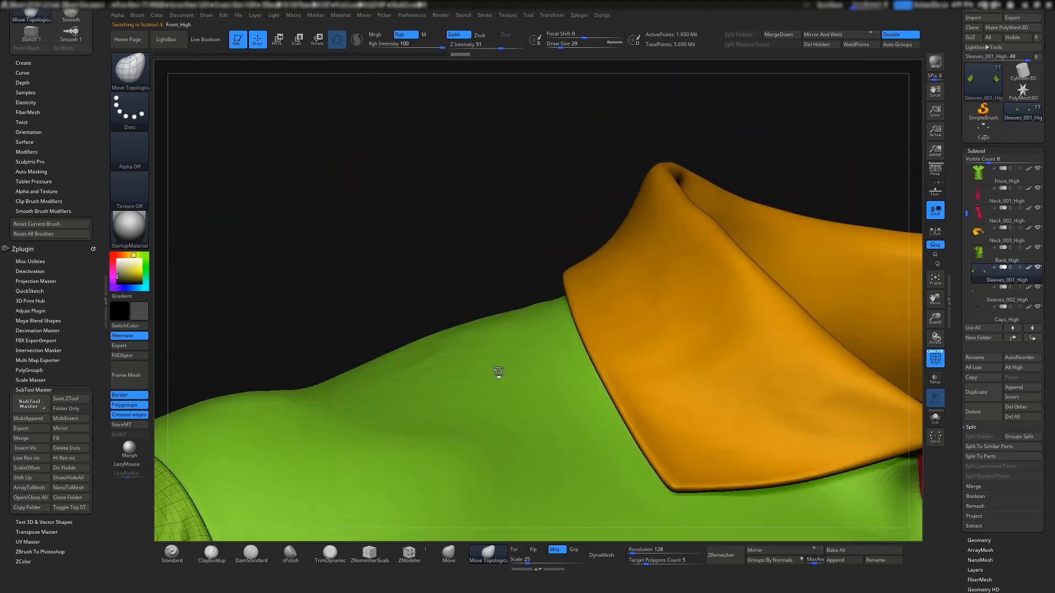
mouse_move(498, 372)
right_mouse_down()
mouse_move(482, 302)
mouse_move(539, 346)
mouse_move(532, 328)
mouse_move(537, 351)
mouse_move(468, 300)
right_mouse_up()
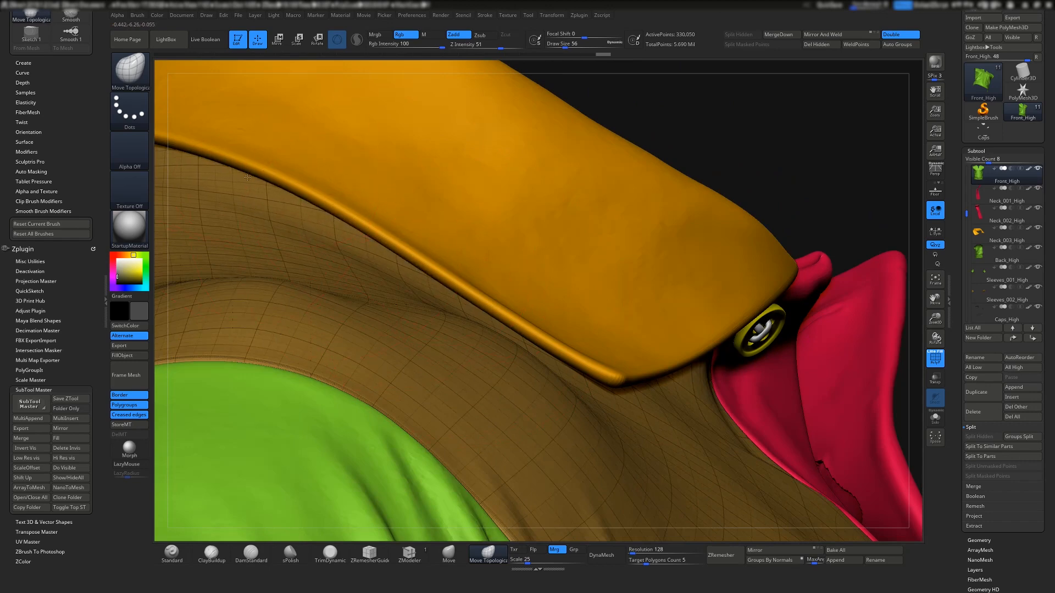
right_click_drag(247, 177, 356, 291)
right_click_drag(527, 278, 542, 316)
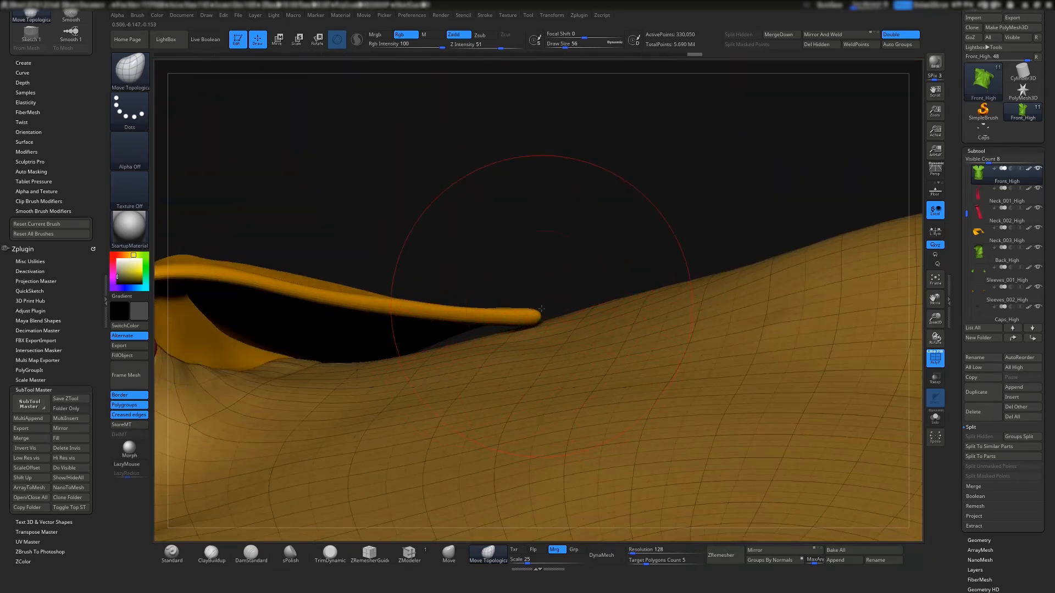
right_click_drag(542, 310, 551, 331)
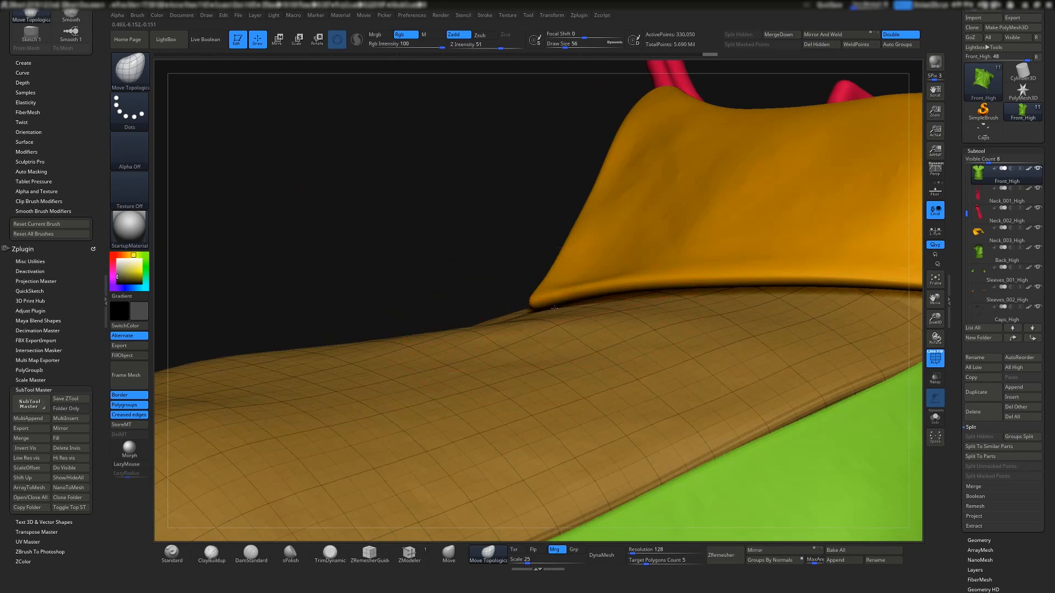
right_click_drag(589, 363, 444, 318)
right_click_drag(414, 413, 418, 271, "ctrl")
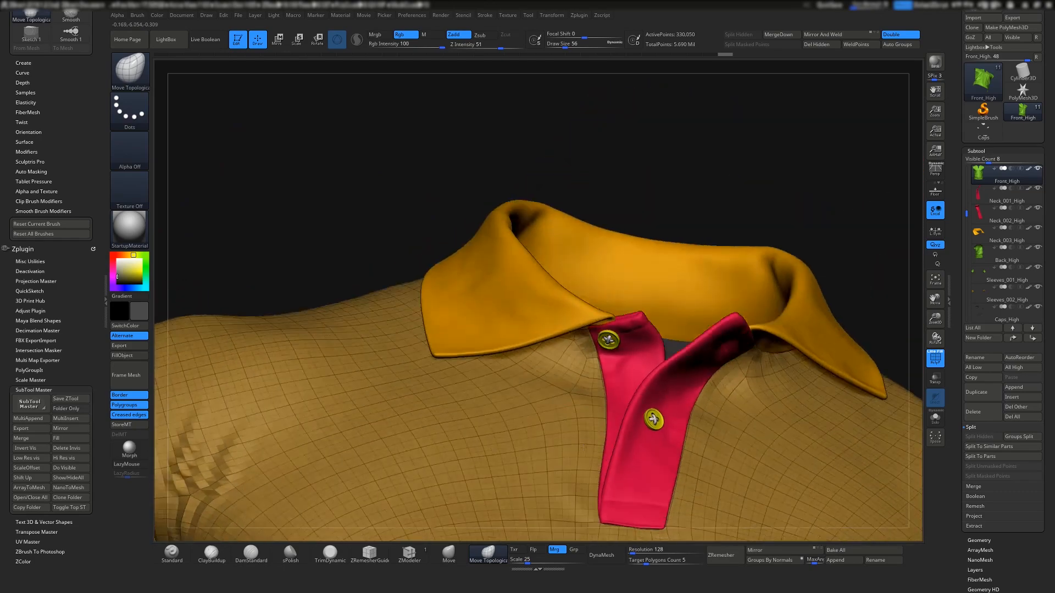
right_click_drag(583, 447, 518, 328)
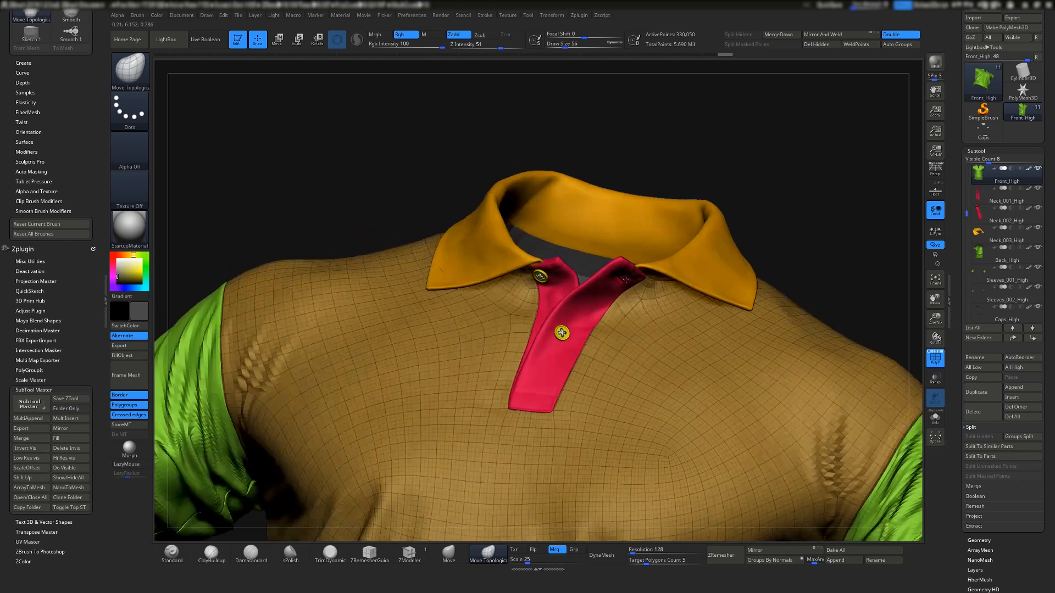
right_click_drag(651, 301, 659, 336, "ctrl")
mouse_move(659, 335)
right_mouse_down()
mouse_move(737, 297)
mouse_move(626, 329)
mouse_move(703, 330)
mouse_move(555, 329)
mouse_move(561, 363)
mouse_move(584, 333)
mouse_move(525, 270)
right_mouse_up()
- Select the Neck_003_High collar subtool and isolate it, comparing its folded underside with the surrounding shirt
left_click(736, 297, "alt")
right_click_drag(551, 226, 471, 272)
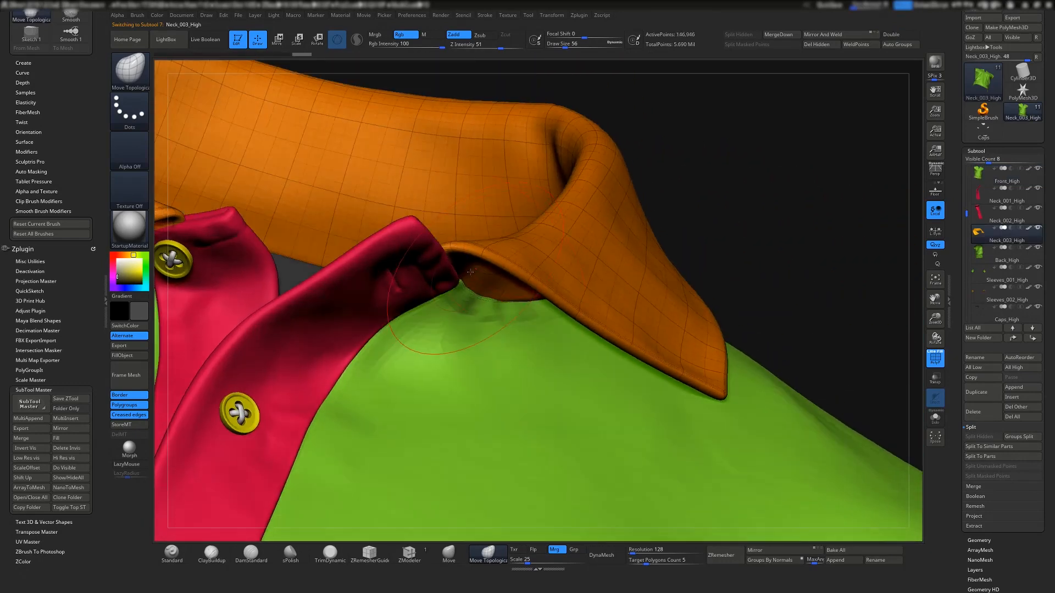
right_click_drag(555, 141, 573, 180)
right_click_drag(498, 227, 786, 352)
left_click(935, 418)
right_click_drag(907, 423, 508, 305)
right_click_drag(520, 270, 534, 270)
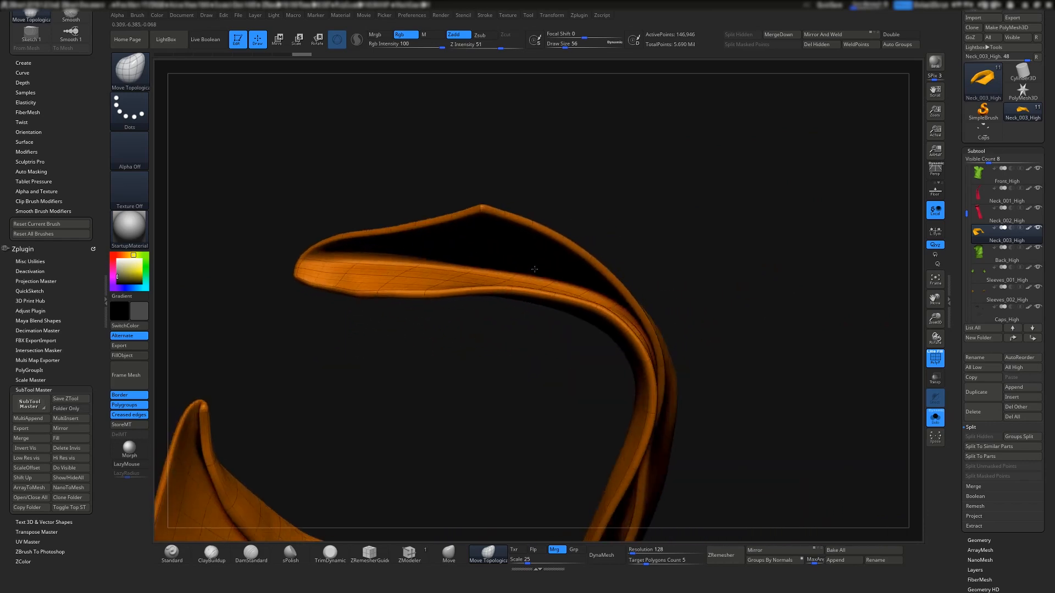
left_click(935, 418)
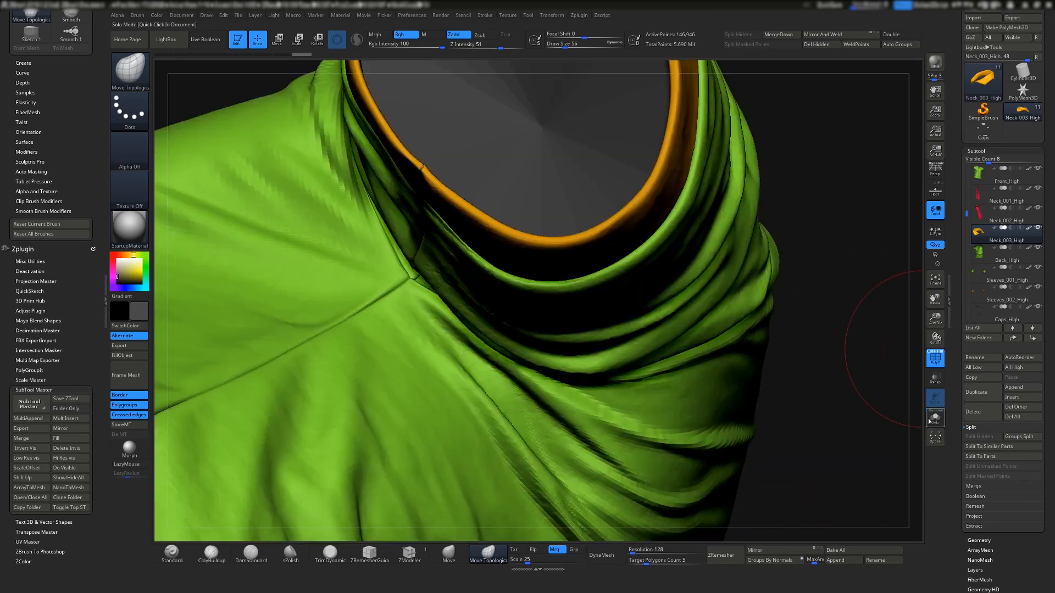
right_click_drag(890, 401, 715, 323)
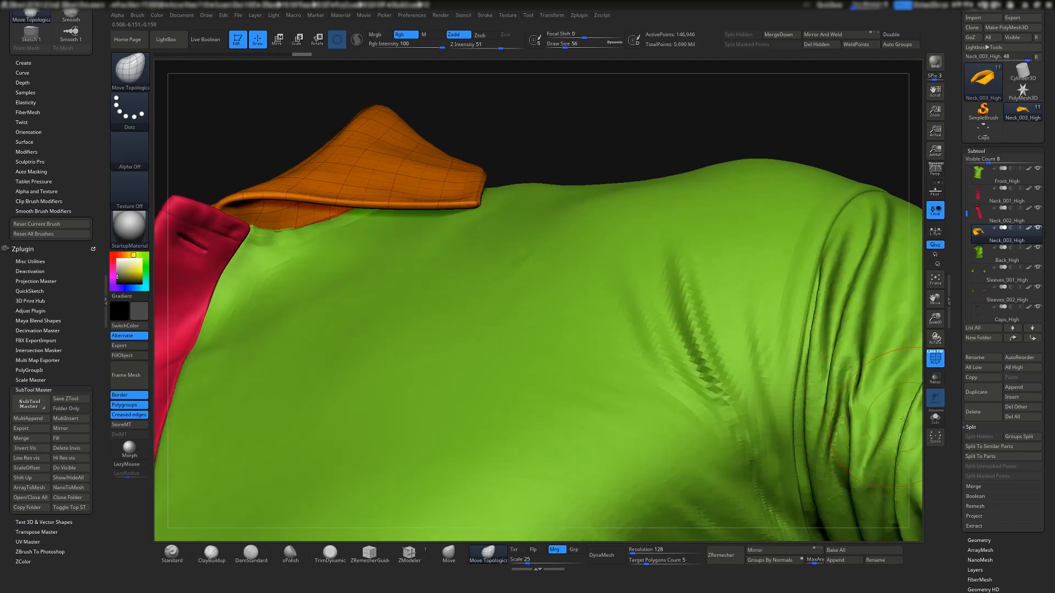
left_click(935, 422)
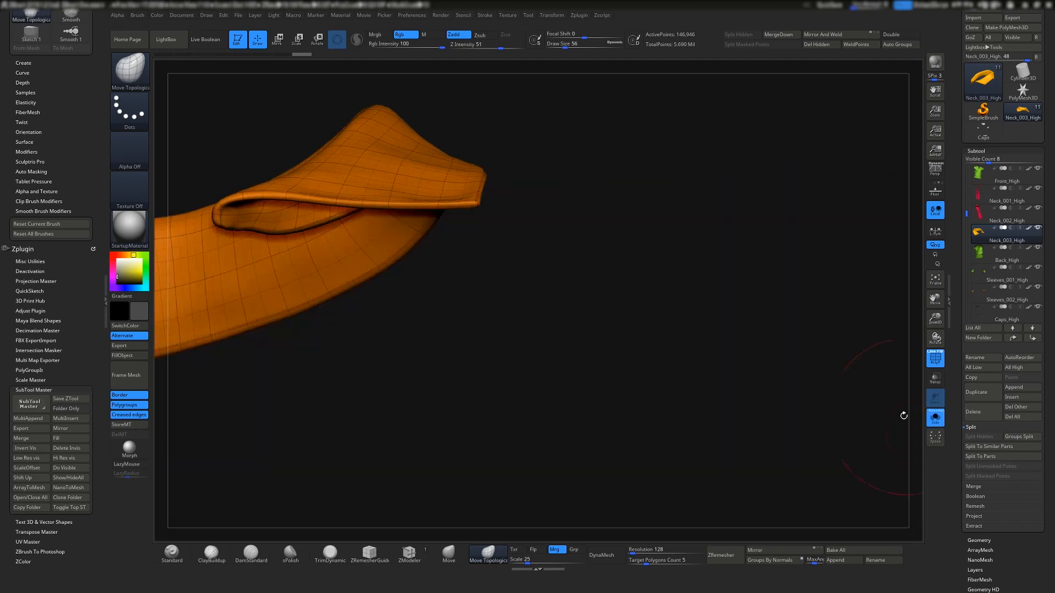
mouse_move(902, 414)
right_mouse_down()
mouse_move(287, 236)
mouse_move(275, 202)
mouse_move(324, 237)
mouse_move(362, 217)
mouse_move(329, 264)
mouse_move(357, 250)
mouse_move(237, 185)
right_mouse_up()
- Step the Neck_003_High collar down to its lowest subdivision level
key("shift+d")
key("shift+d")
key("shift+d")
key("shift+d")
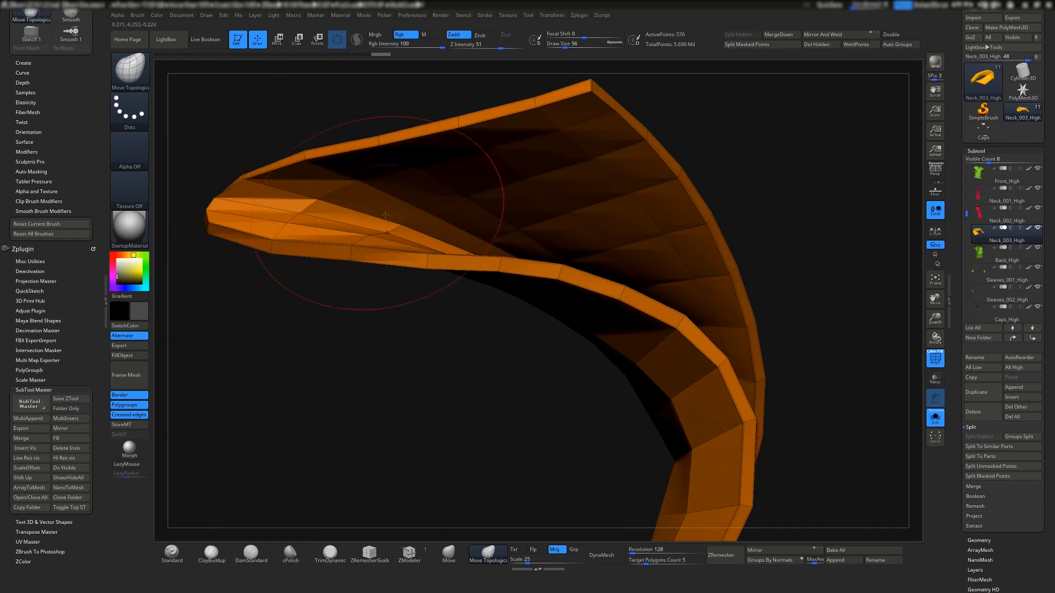
- Choose the SelectLasso brush and hide the inner polygon loop along the folded collar's edge
right_click_drag(437, 214, 414, 242)
mouse_move(504, 236)
right_mouse_down()
mouse_move(559, 243)
mouse_move(522, 248)
mouse_move(541, 262)
mouse_move(587, 204)
mouse_move(509, 221)
mouse_move(541, 236)
mouse_move(571, 212)
mouse_move(523, 253)
mouse_move(554, 308)
mouse_move(565, 306)
mouse_move(572, 358)
mouse_move(602, 329)
mouse_move(516, 208)
mouse_move(544, 305)
mouse_move(714, 434)
mouse_move(495, 226)
right_mouse_up()
right_click_drag(641, 324, 638, 329)
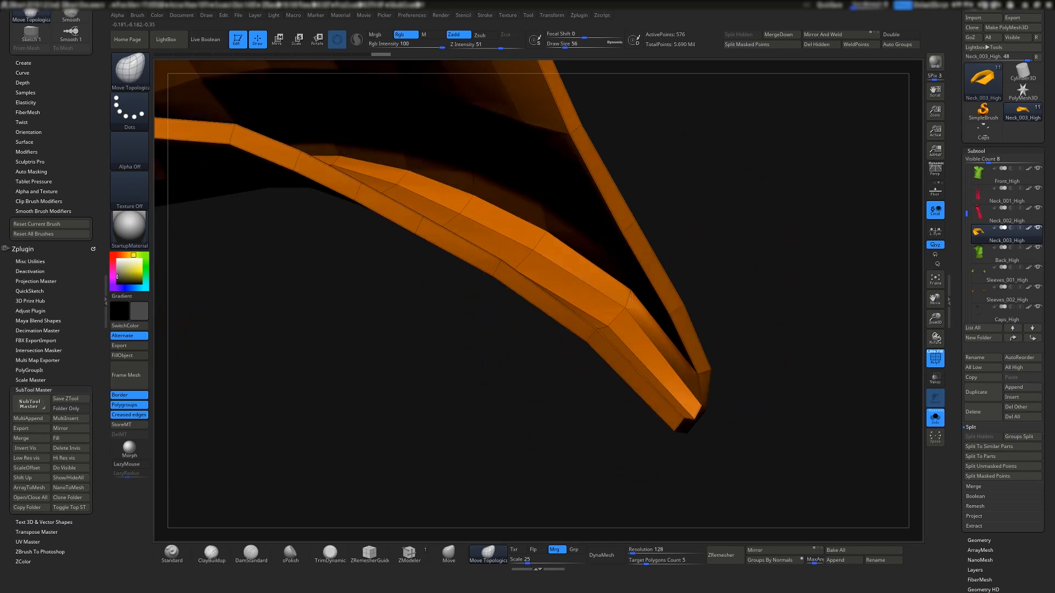
key("space")
left_click_drag(627, 299, 612, 299)
right_click_drag(612, 298, 628, 297)
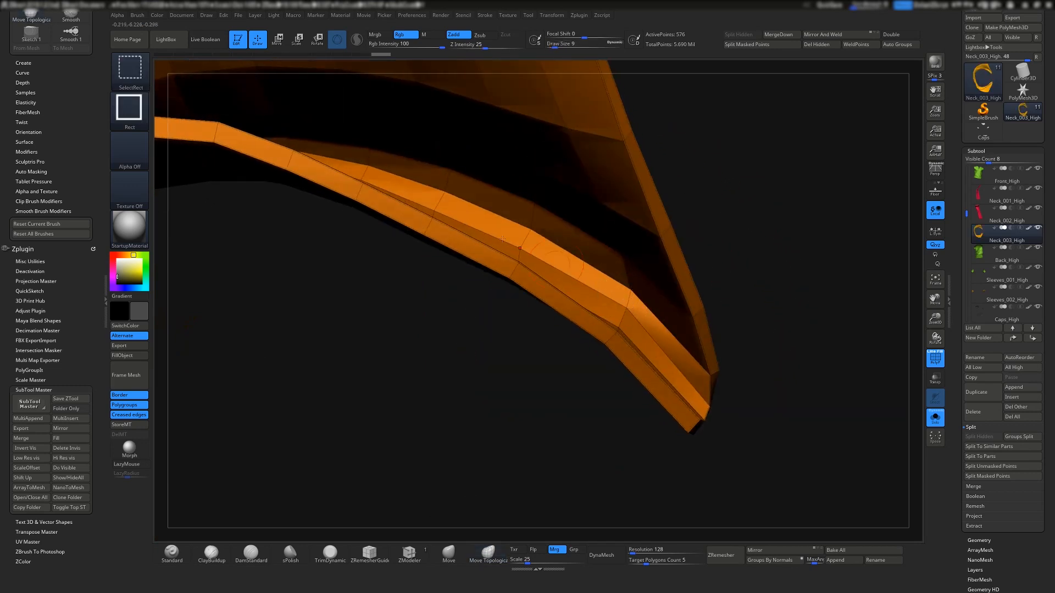
left_click(137, 76)
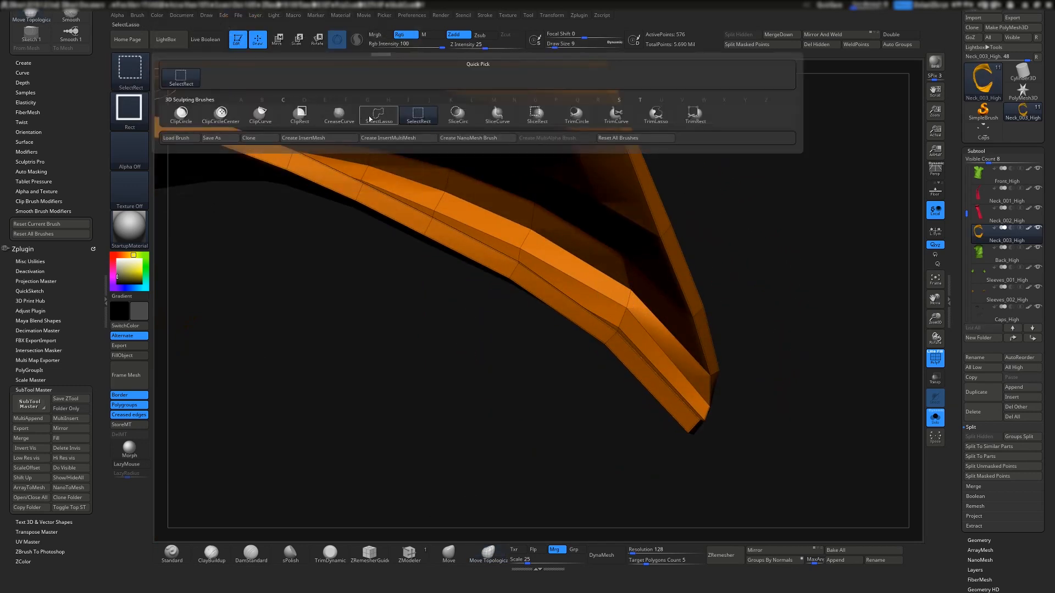
left_click(371, 116)
left_click(623, 298, "ctrl+shift")
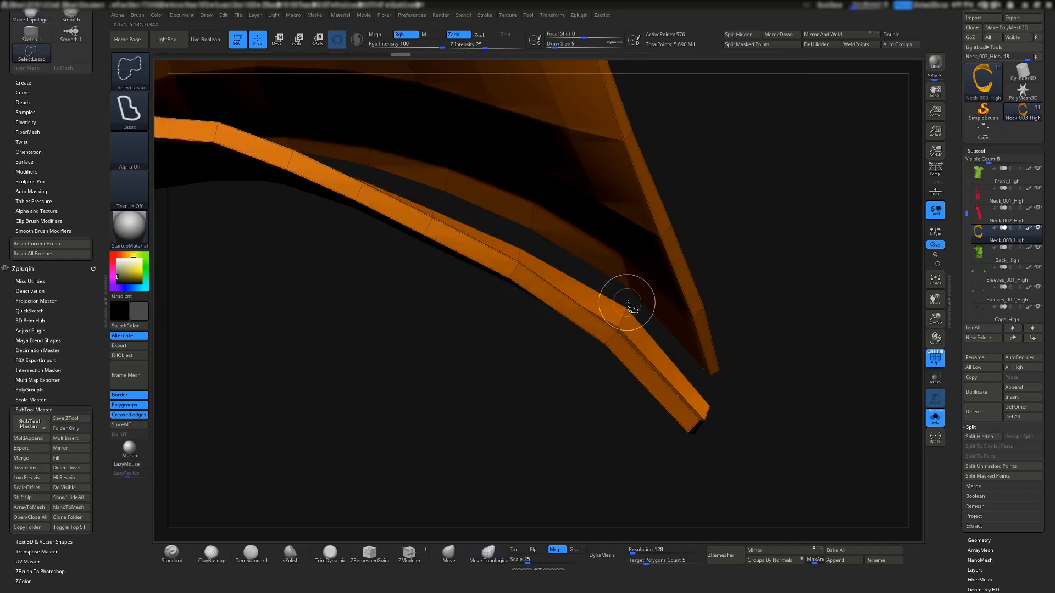
- Compare the folded collar edge with its inner polygon loop shown and hidden, leaving the loop hidden
right_click_drag(626, 299, 621, 311)
key("ctrl+z")
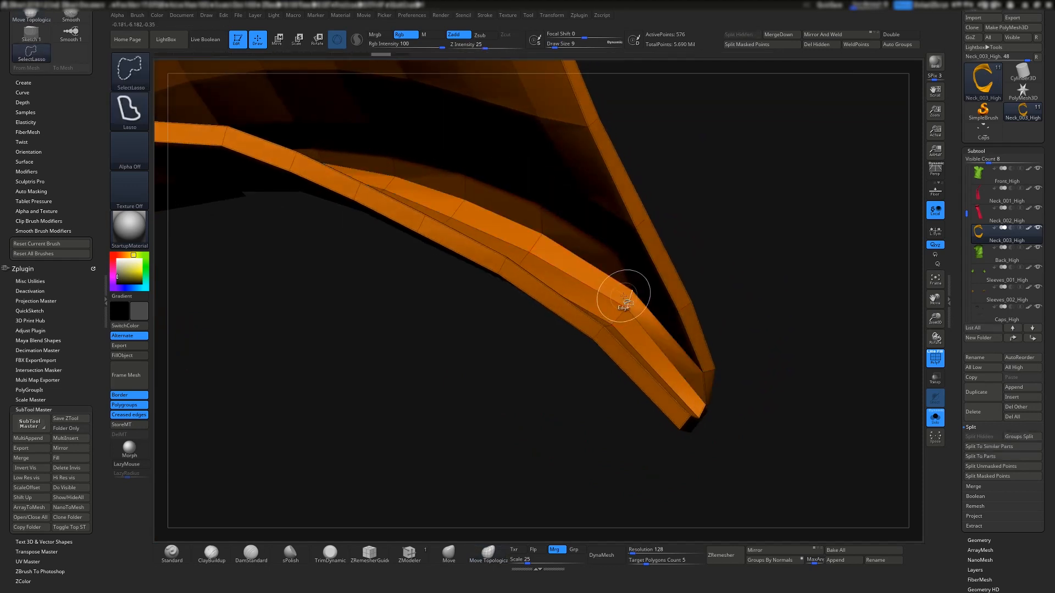
left_click(624, 297, "ctrl+shift")
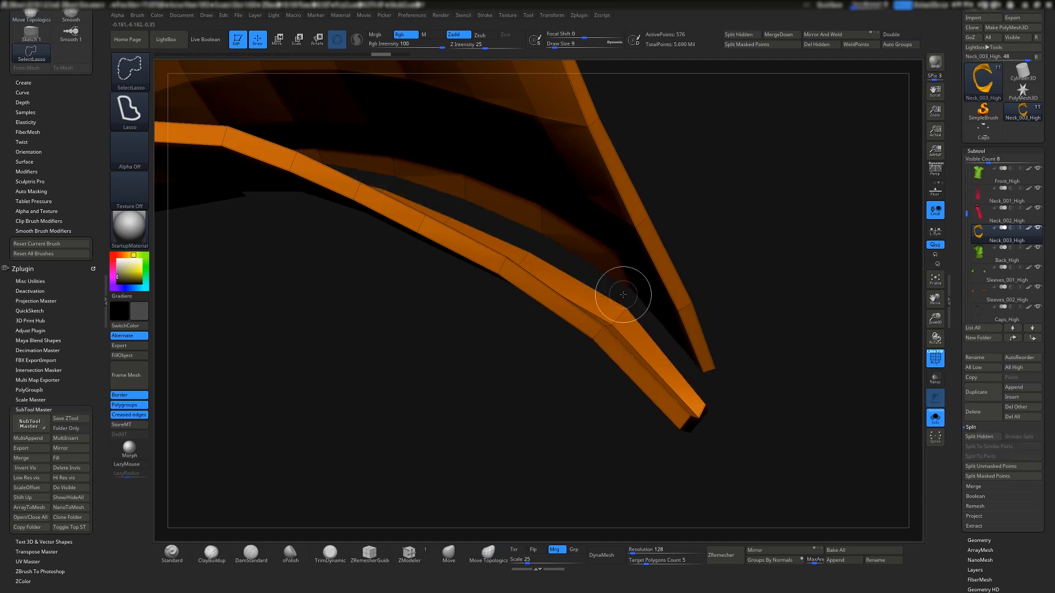
right_click_drag(549, 341, 555, 316)
key("ctrl+z")
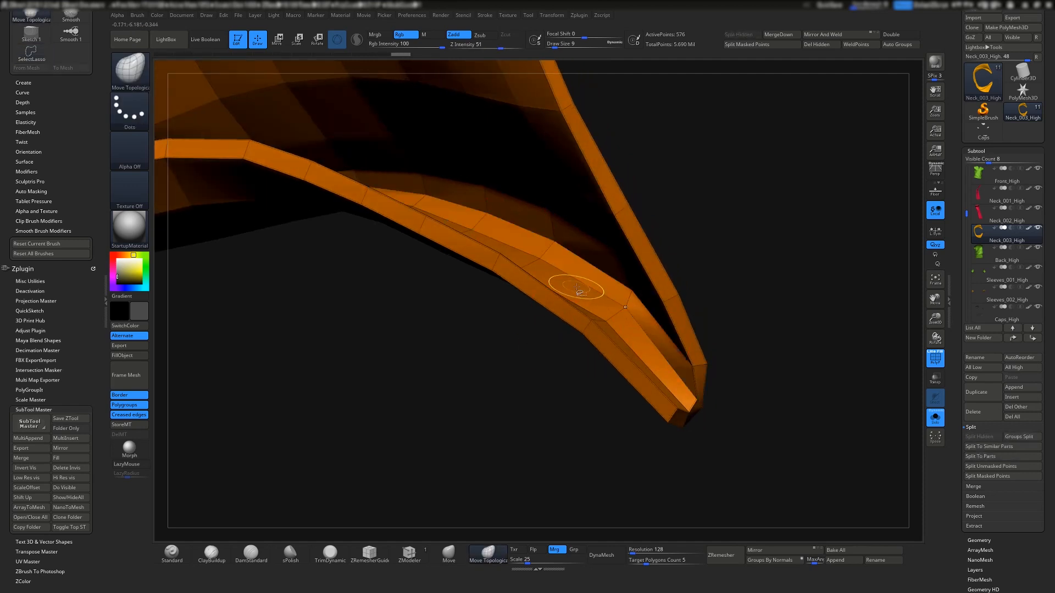
left_click(584, 284, "ctrl+shift")
key("ctrl+z")
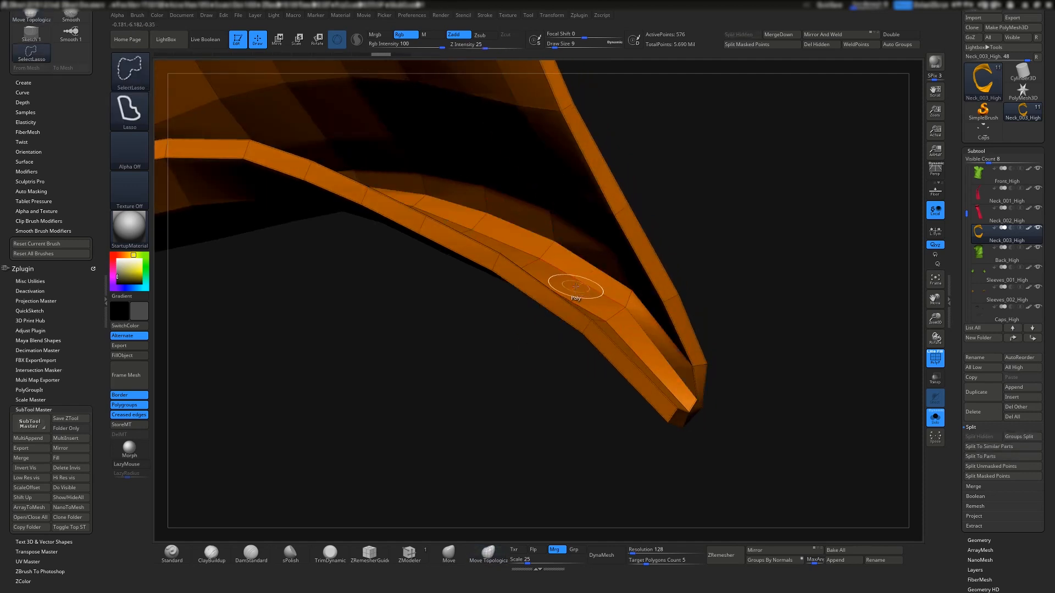
left_click(626, 301, "ctrl+shift")
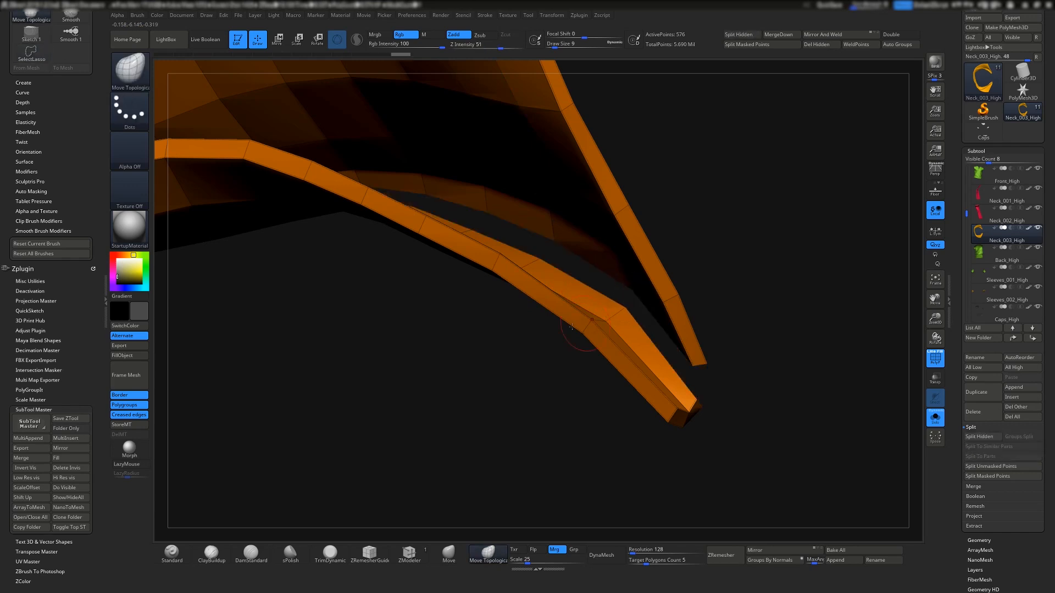
- Regroup the partially hidden collar with Auto Groups to separate the folded inner band from the outer flap
right_click_drag(627, 301, 594, 266)
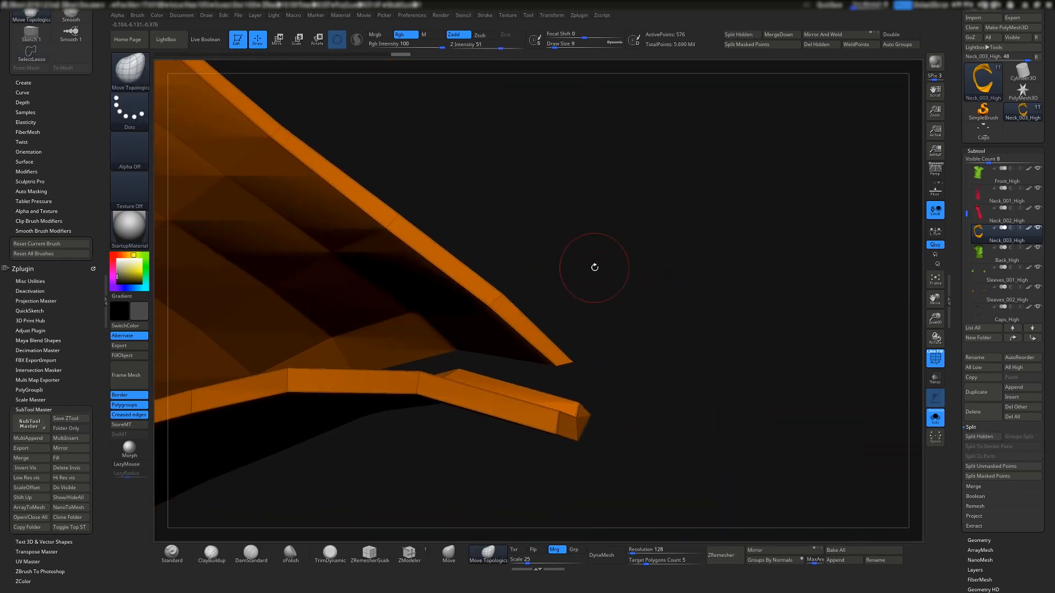
left_click(593, 266, "ctrl+shift")
left_click(433, 337, "ctrl+shift")
right_click_drag(434, 336, 708, 169)
left_click(897, 45)
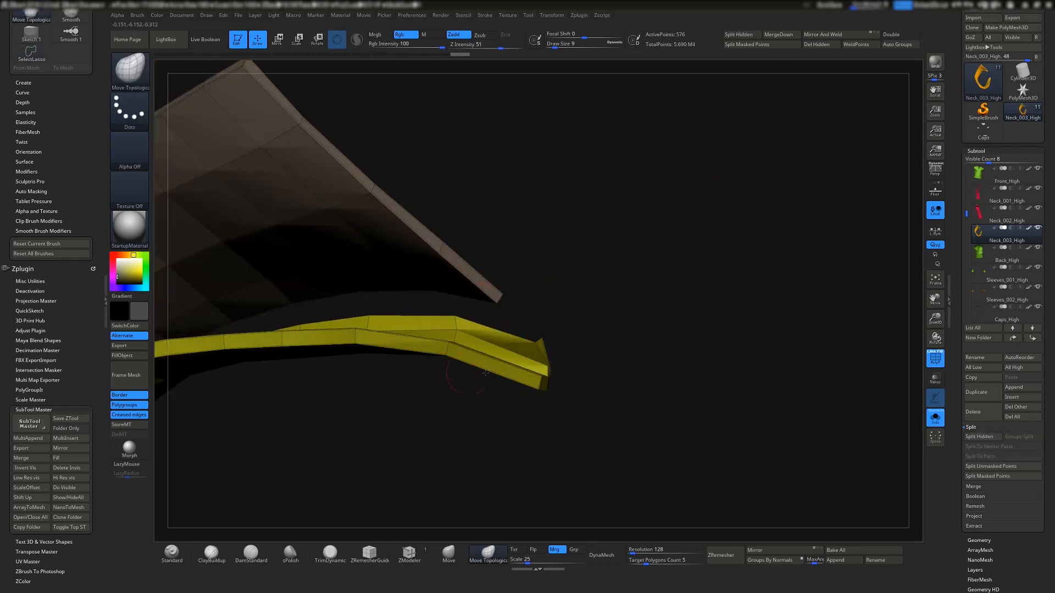
- Isolate the collar's outer flap with its adjoining edge strip and combine them into one polygroup using Auto Groups
right_click_drag(485, 373, 513, 395)
left_click(593, 325, "ctrl+shift")
left_click(519, 415, "ctrl+shift")
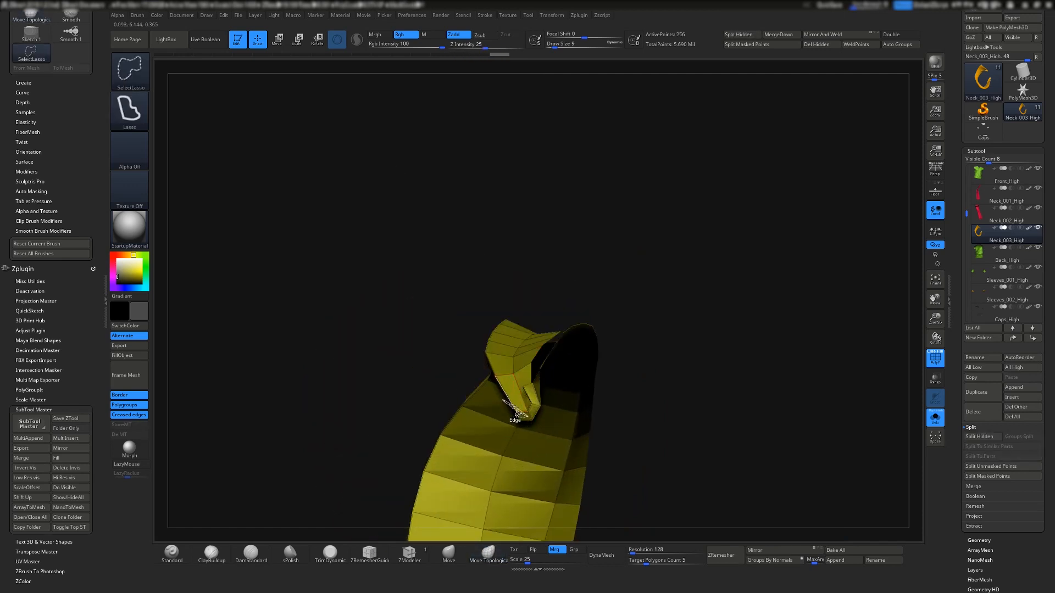
left_click(516, 412, "ctrl+shift")
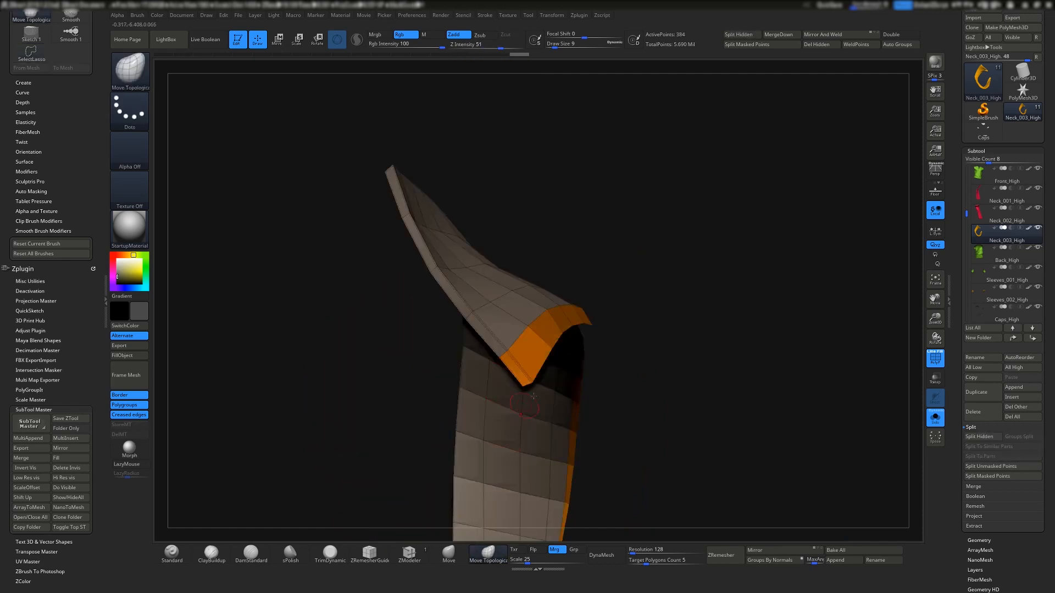
left_click(890, 48)
right_click_drag(605, 280, 746, 237)
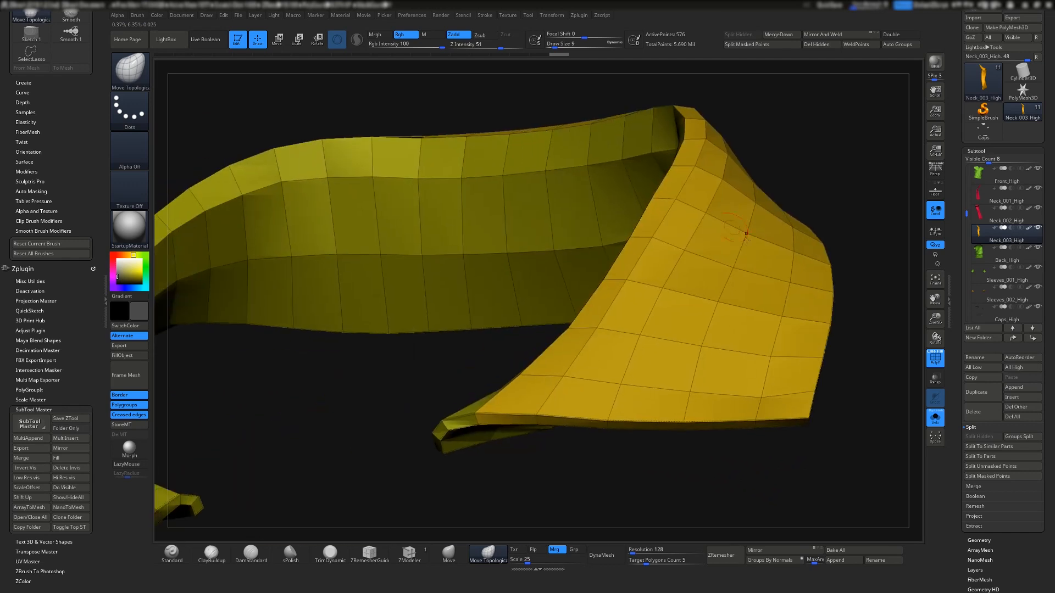
- Duplicate the Neck_003_High collar subtool and switch to the copy
left_click(973, 388)
mouse_move(555, 330)
right_mouse_down()
mouse_move(593, 297)
mouse_move(630, 351)
right_mouse_up()
key("ctrl+shift")
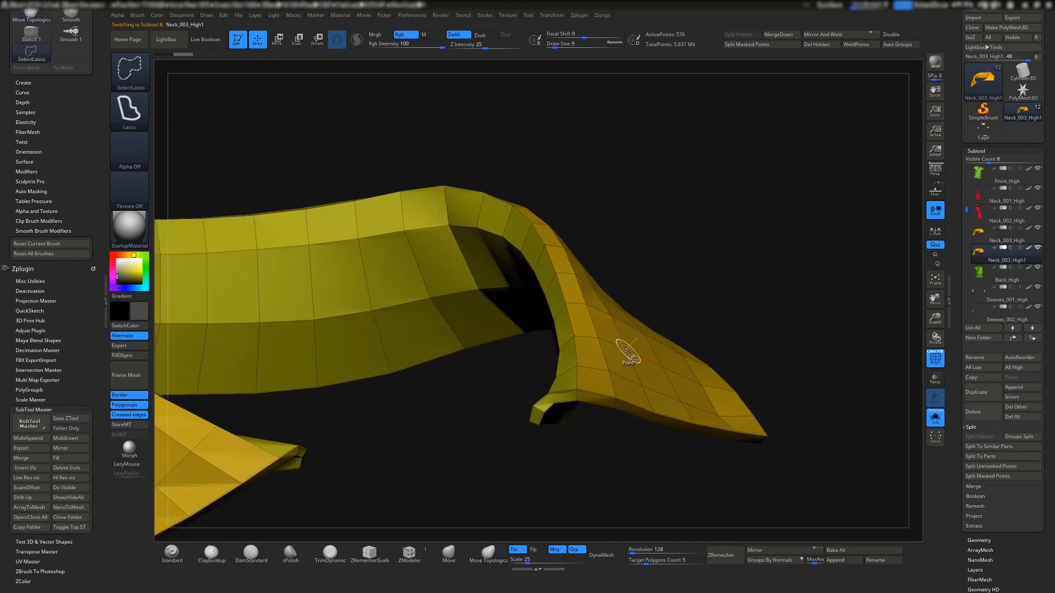
- Choose SelectRect, keep only the outer flap and the strip along the fold visible on the copy, and split off the hidden part
left_click(137, 75)
left_click(212, 81)
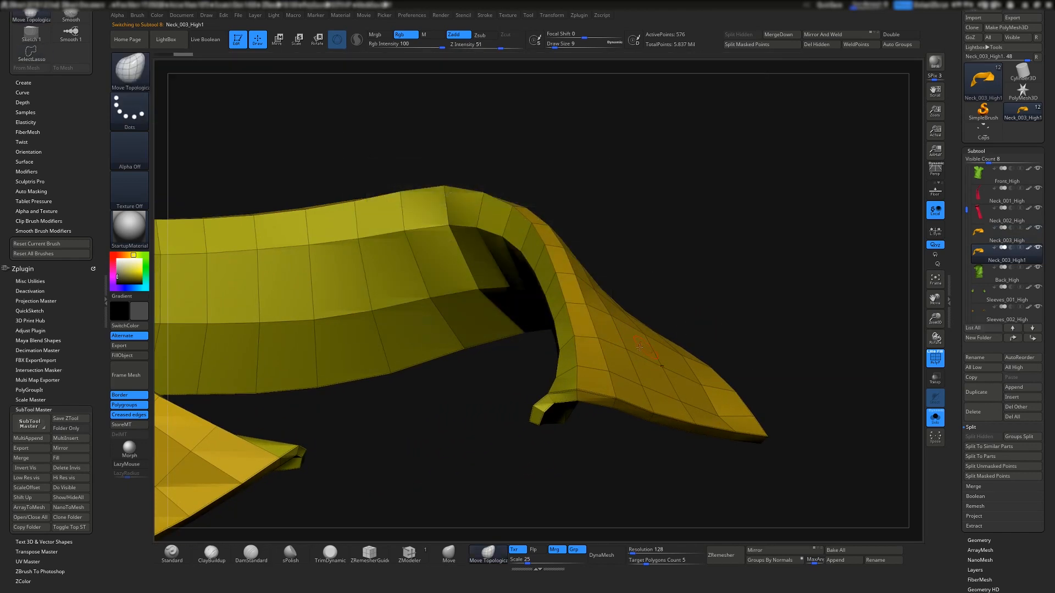
left_click(627, 351, "ctrl+shift")
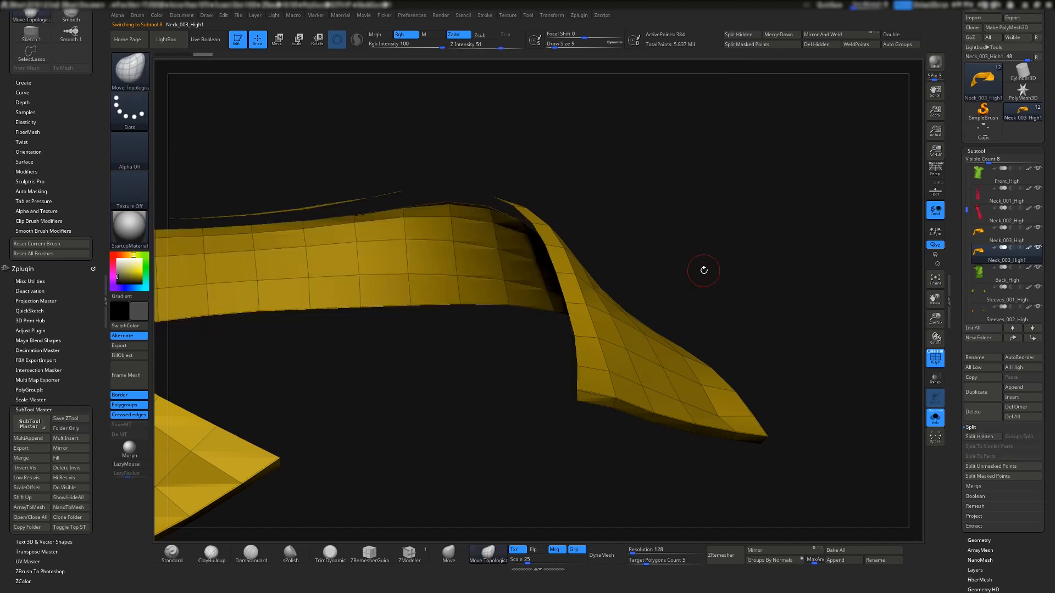
left_click(704, 271, "ctrl+shift")
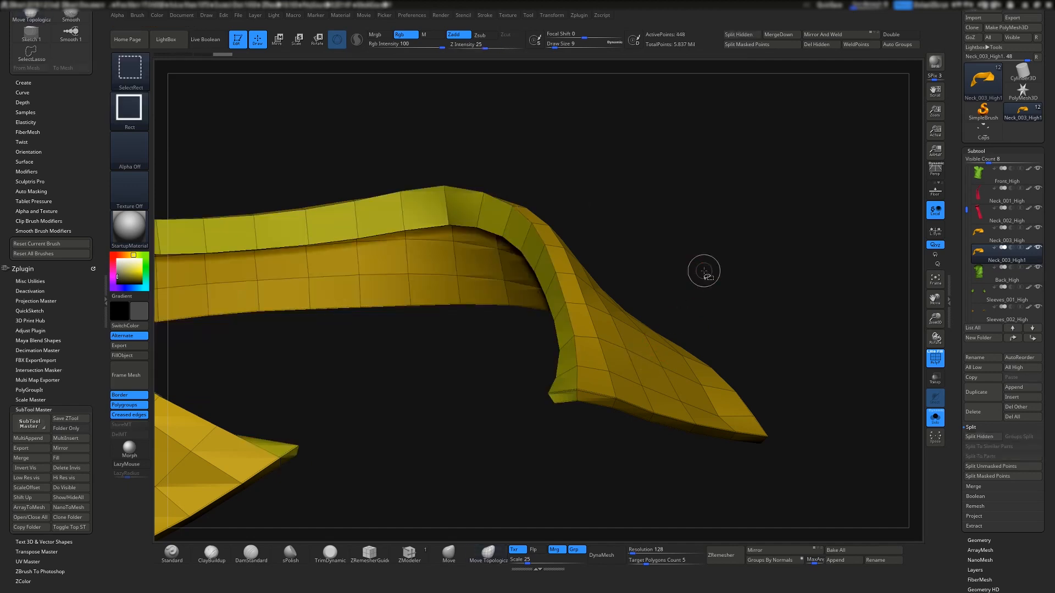
mouse_move(702, 271)
left_mouse_down()
mouse_move(689, 252)
mouse_move(696, 270)
left_mouse_up()
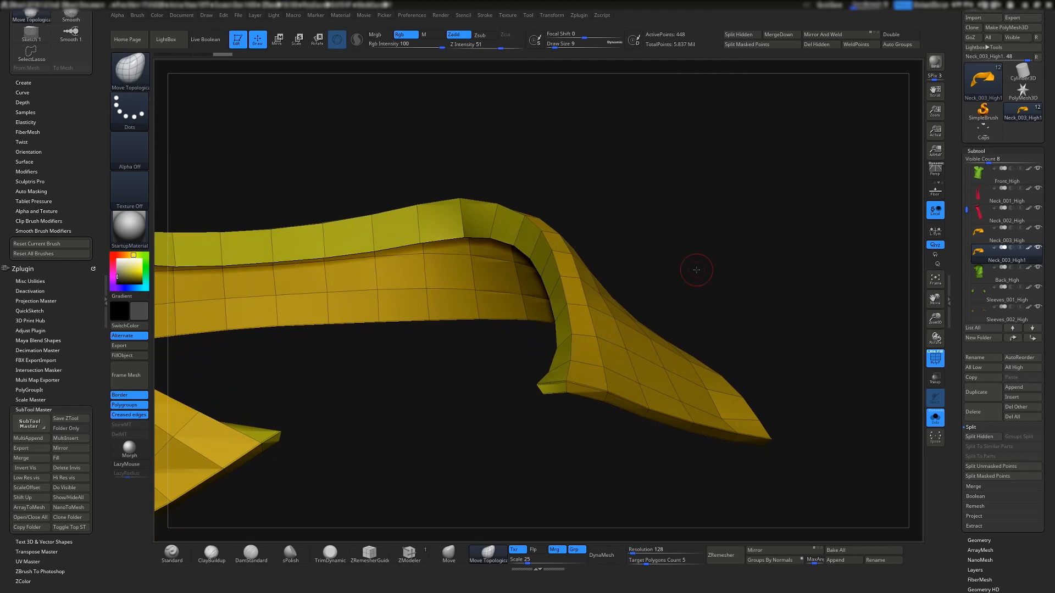
left_click(745, 35)
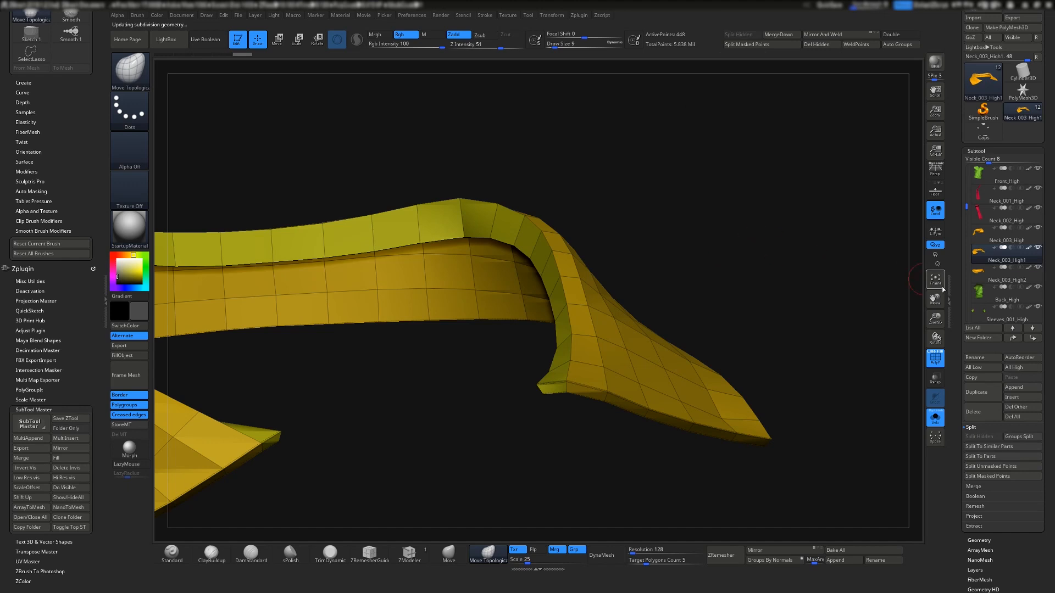
- Delete the split-off Neck_003_High2 subtool and check the remaining Neck_003_High1 outer flap
left_click(978, 274)
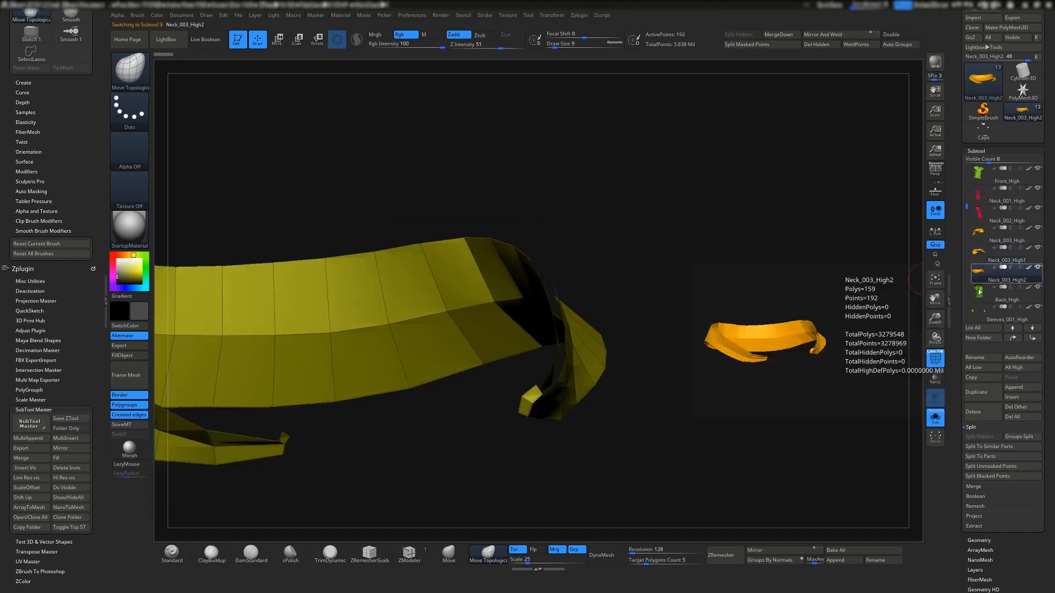
key("ctrl+shift")
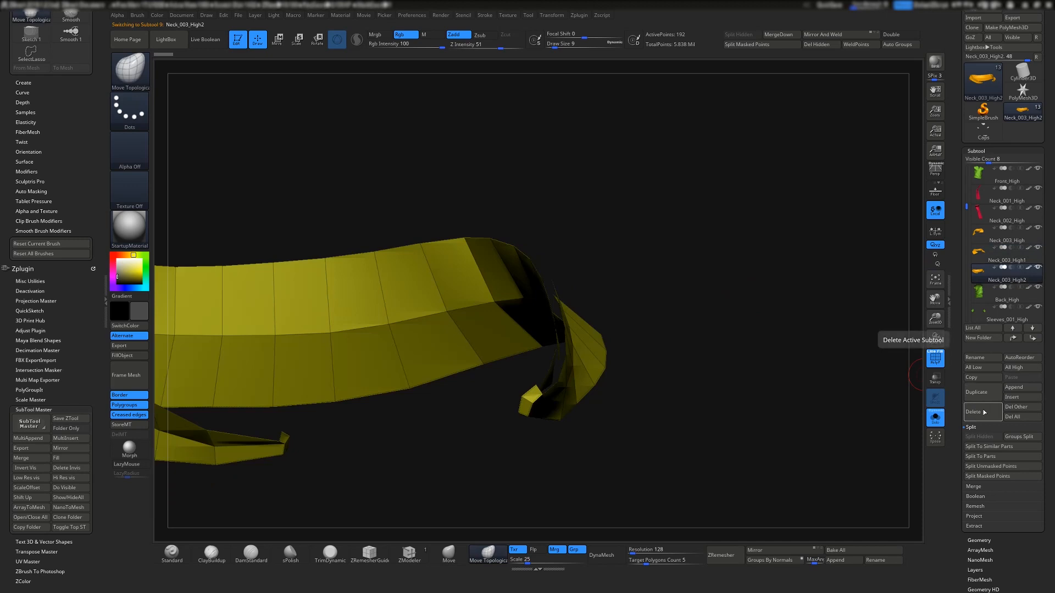
left_click(983, 412)
left_click(980, 256)
left_click_drag(873, 278, 802, 297)
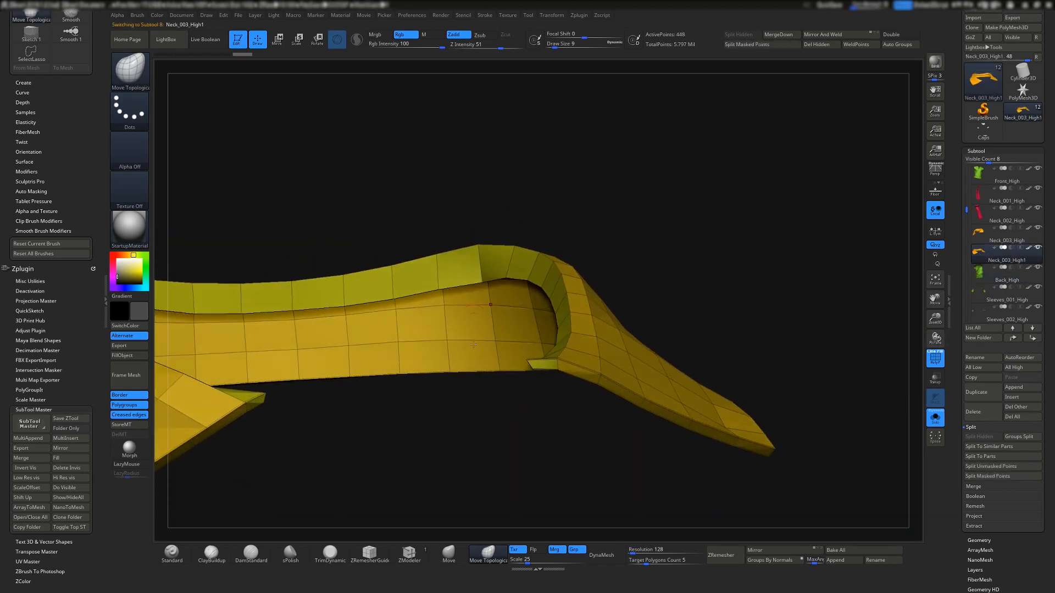
left_click_drag(730, 308, 525, 366)
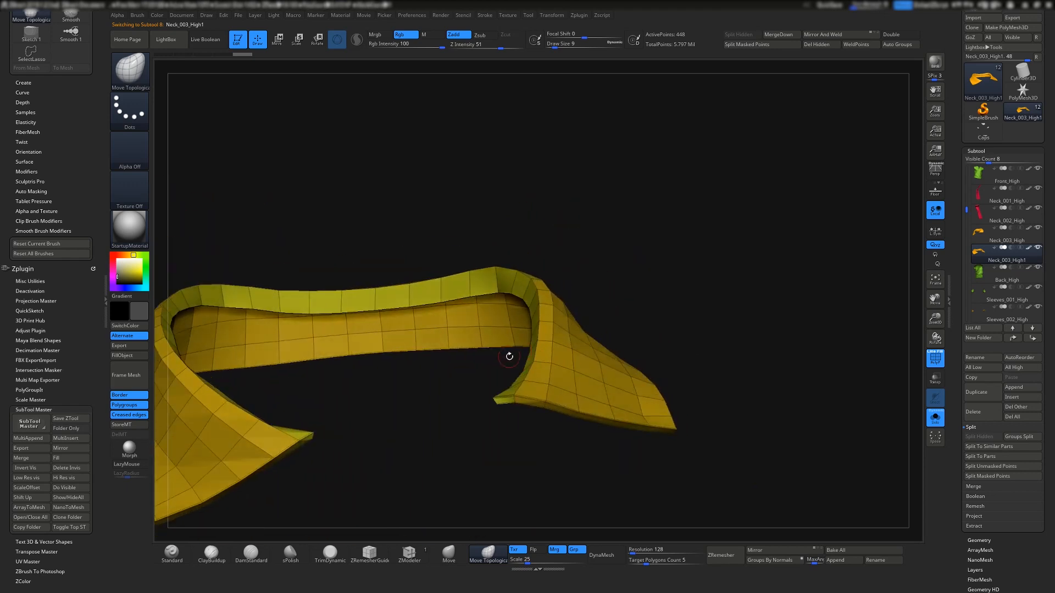
- Show only the inner band and the adjoining narrow strip on Neck_003_High, and split off the hidden outer flap
left_click(979, 237)
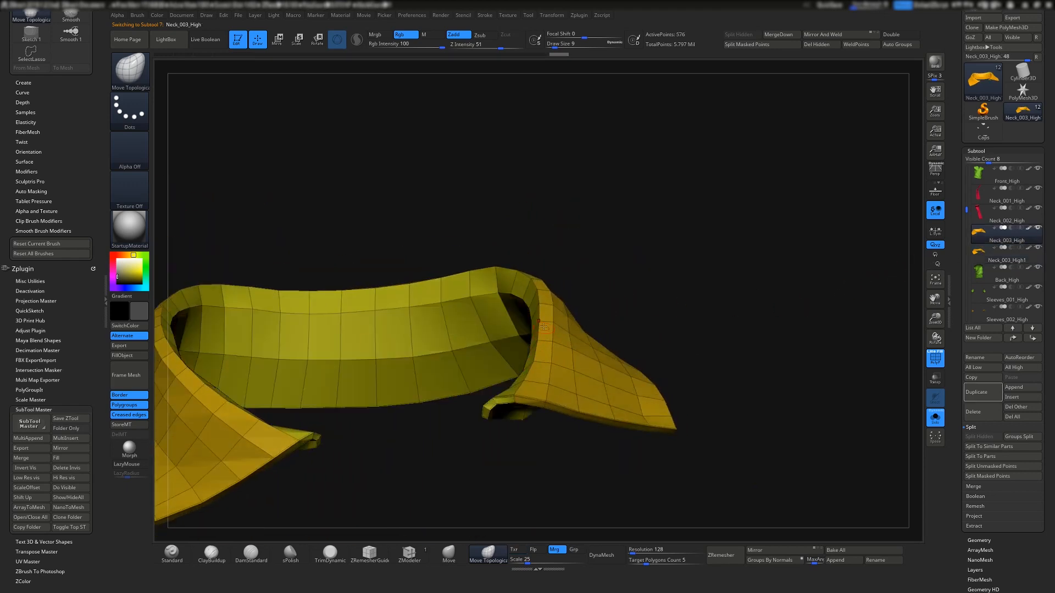
left_click_drag(543, 327, 634, 331)
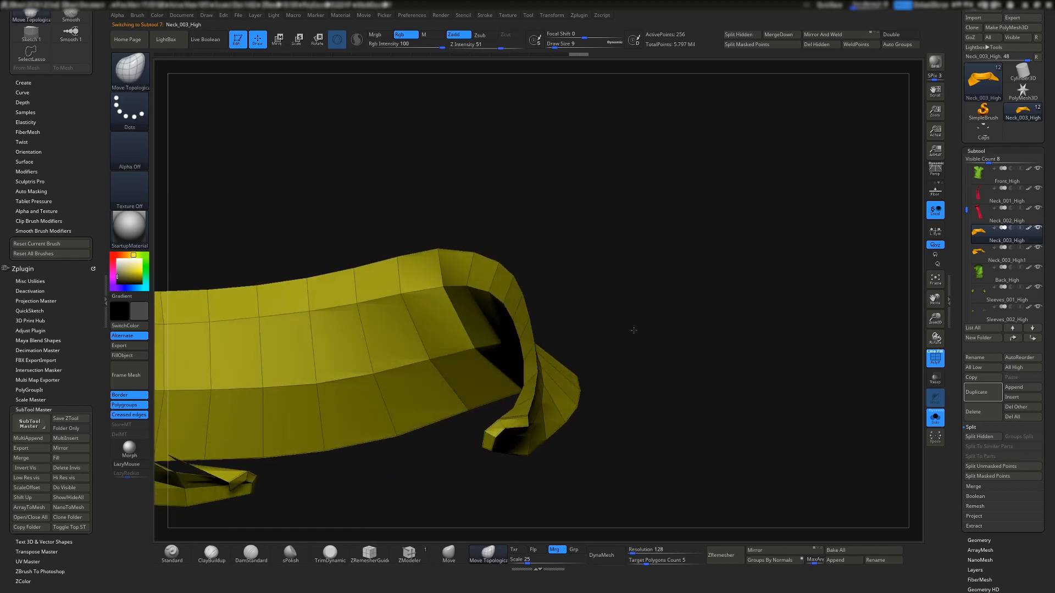
left_click(660, 171, "ctrl+shift")
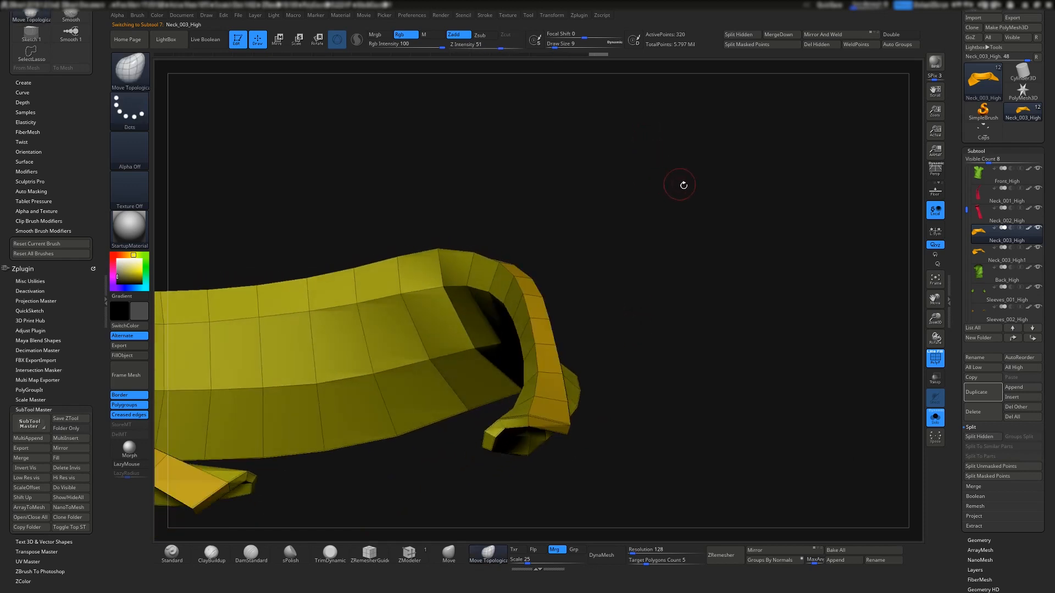
left_click(730, 36)
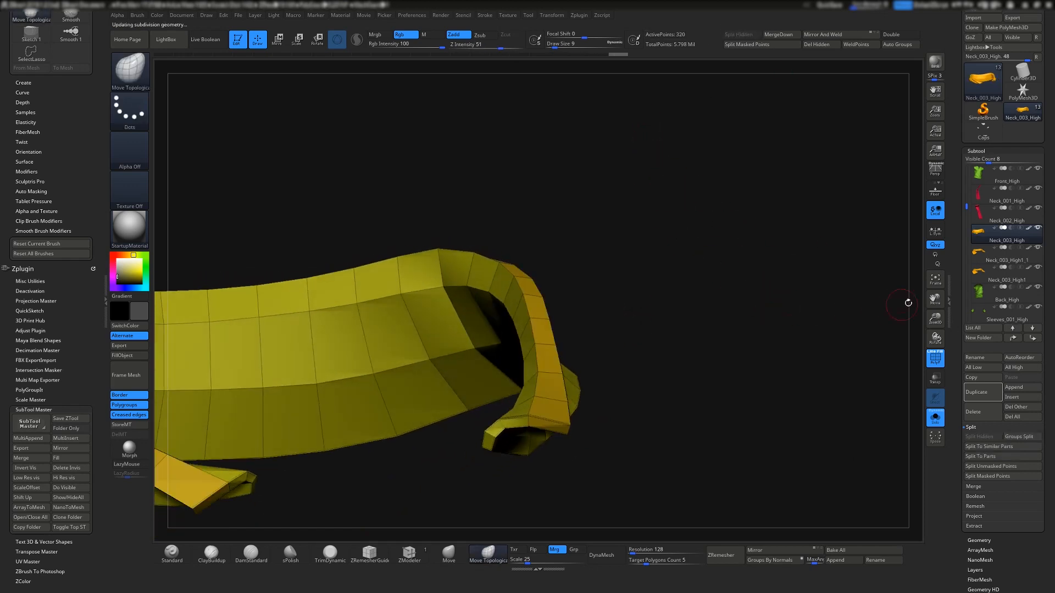
- Delete the split-off Neck_003_High1_1 outer flap subtool
left_click(980, 255)
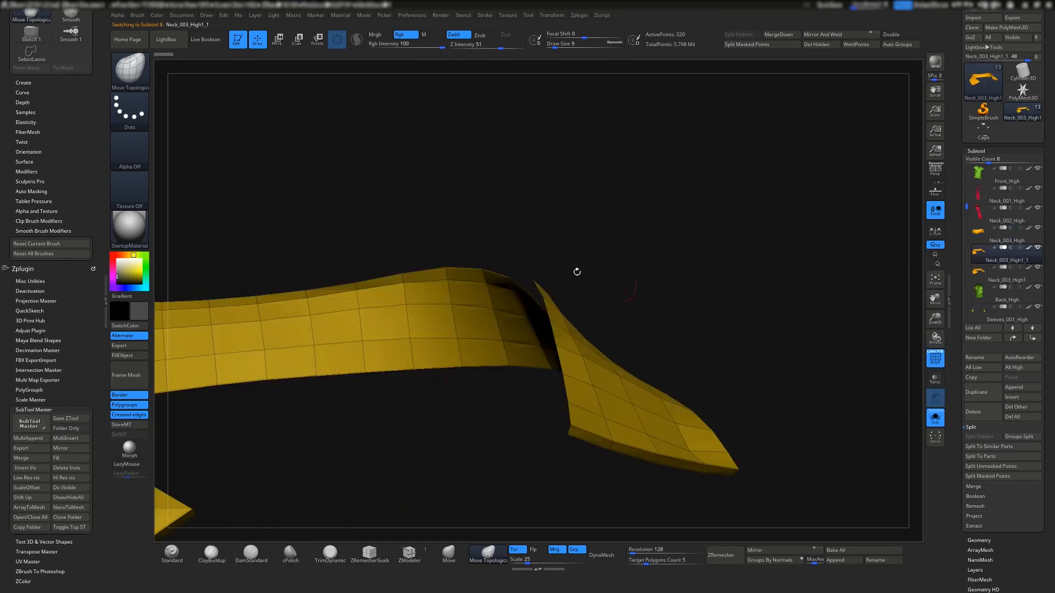
left_click_drag(577, 272, 616, 406)
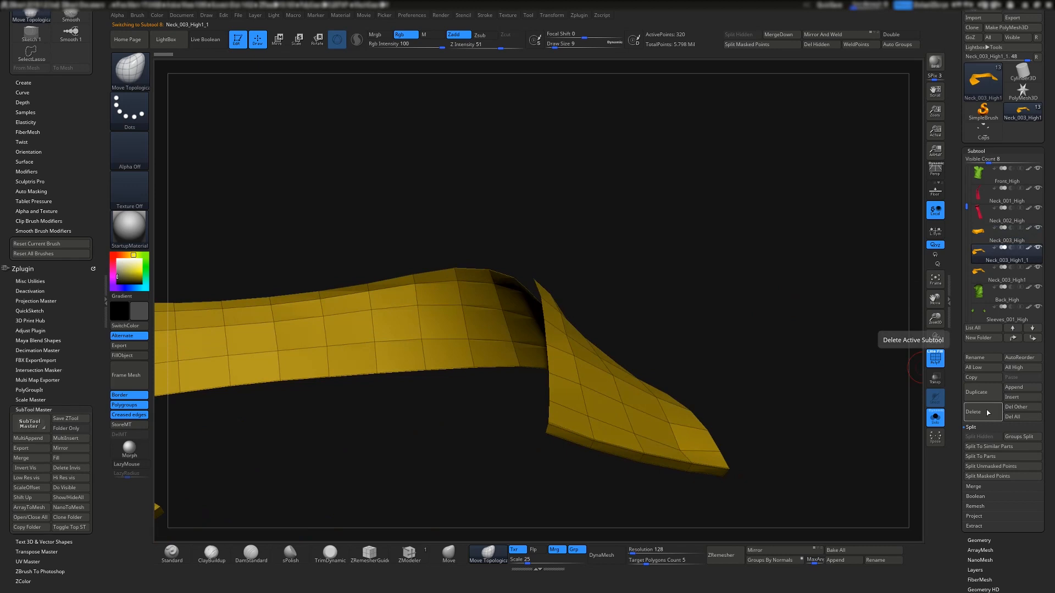
left_click(987, 412)
- Raise Neck_003_High and Neck_003_High1 to higher subdivision levels
left_click(981, 235)
left_click_drag(616, 274, 660, 300)
key("d")
key("d")
key("d")
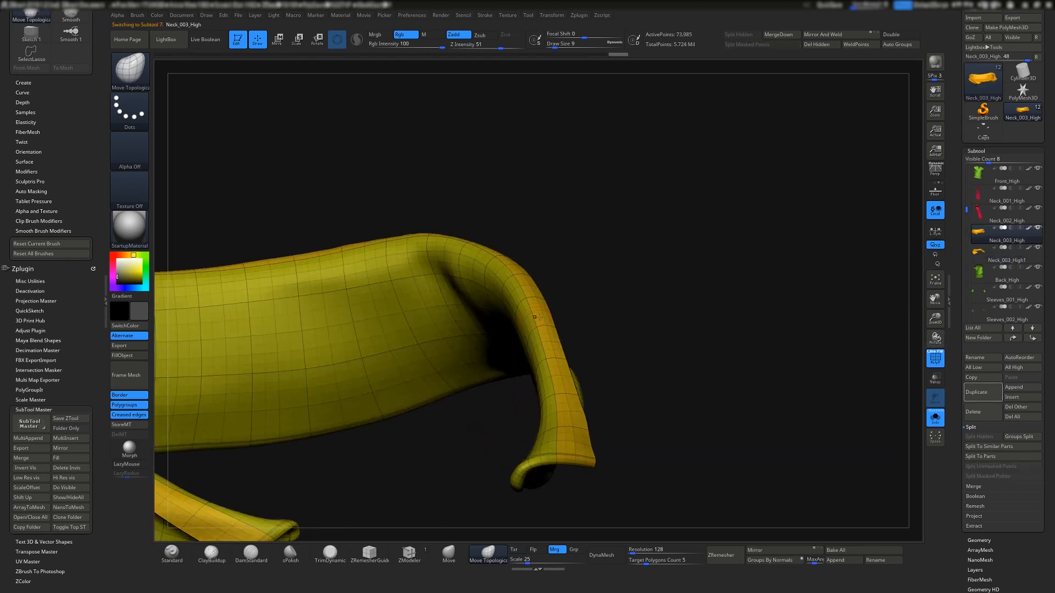
left_click(984, 260)
key("d")
right_click_drag(541, 330, 551, 369, "ctrl")
right_click_drag(342, 324, 551, 328)
- Keep the inner collar piece named Neck_003_High and rename the outer piece to Neck_004_High
left_click(982, 240)
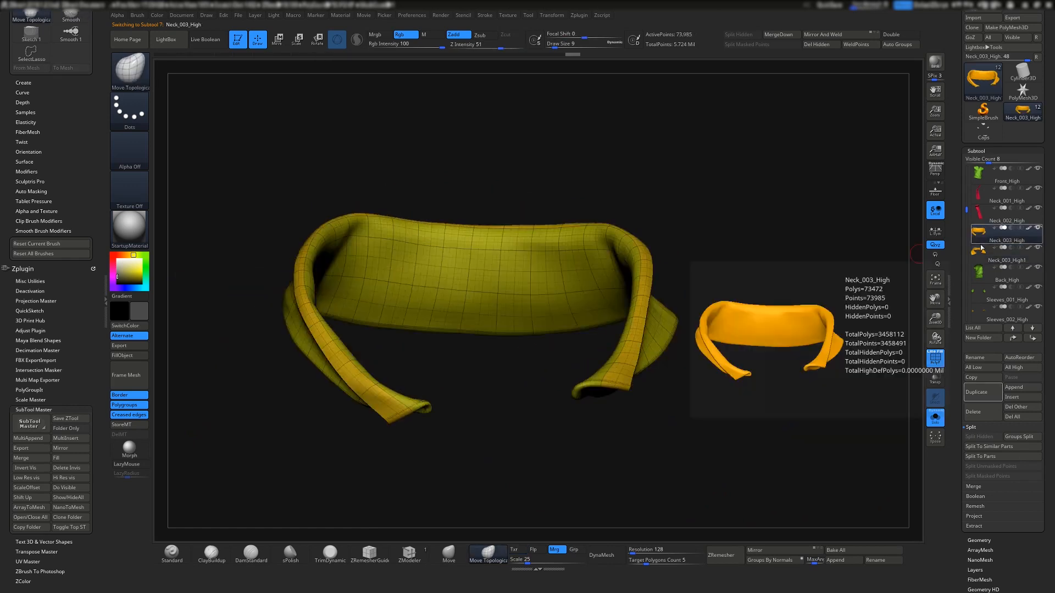
left_click(976, 358)
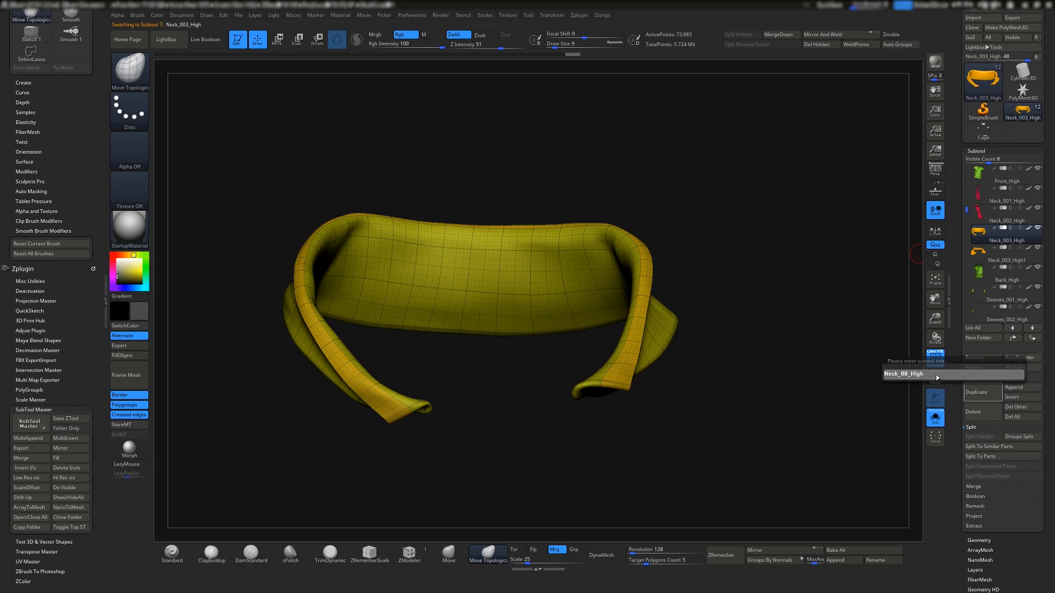
key("Return")
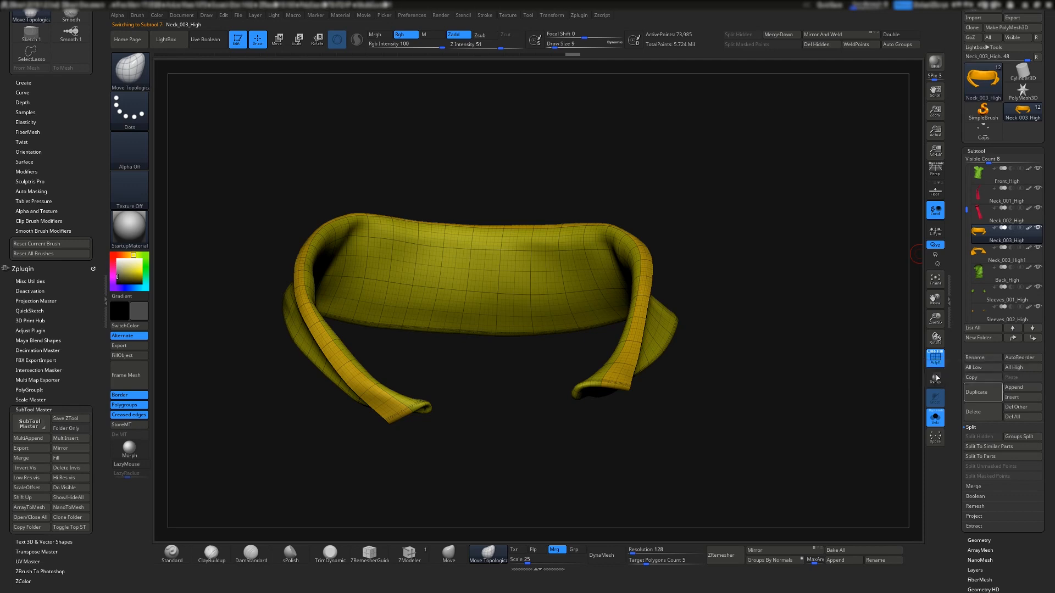
left_click(976, 262)
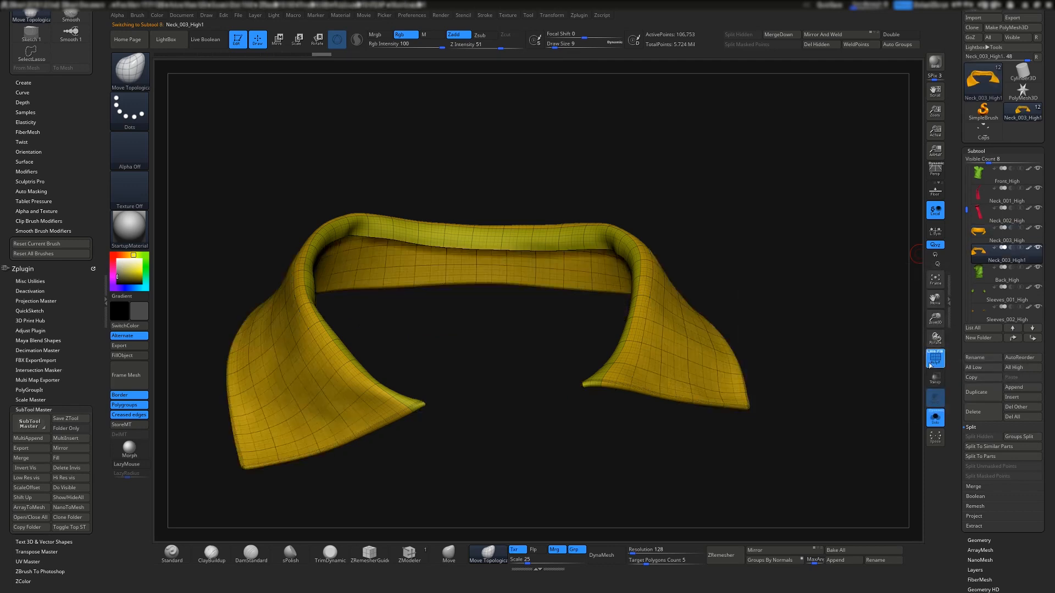
left_click(969, 360)
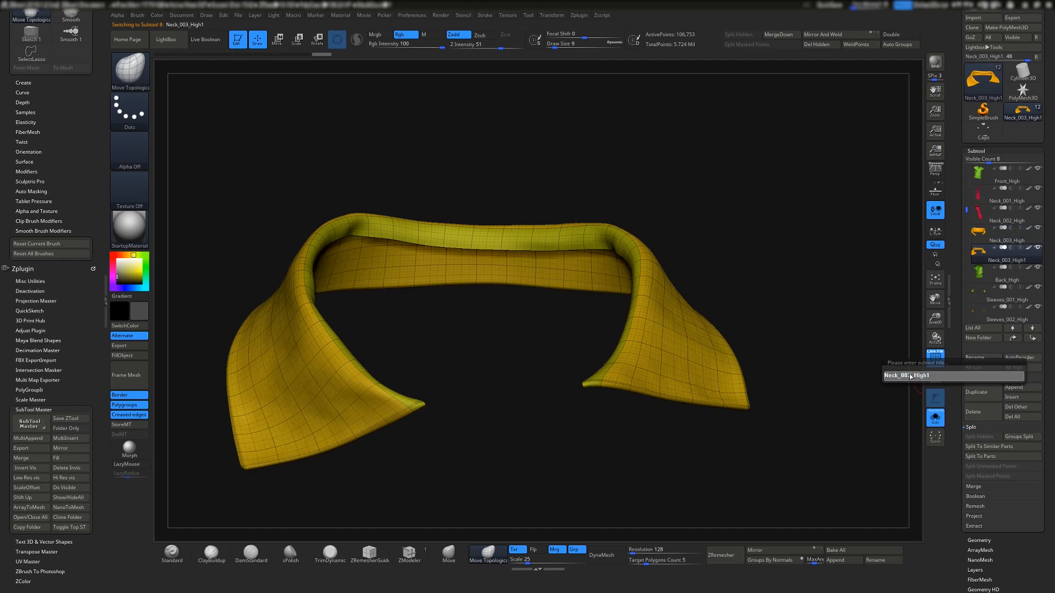
key("BackSpace")
type("4")
left_click_drag(927, 377, 934, 377)
key("Return")
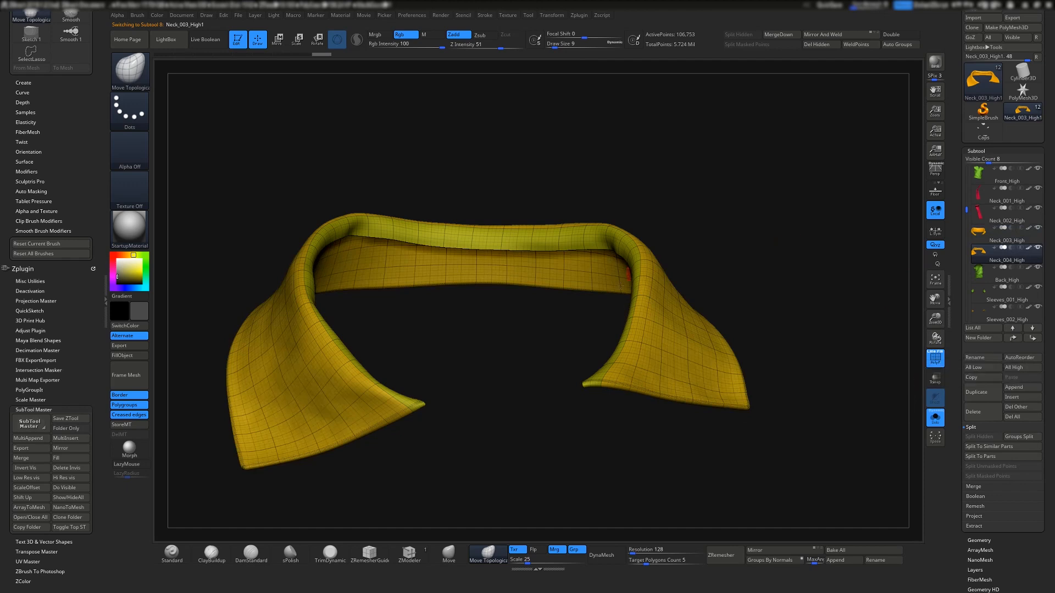
- Turn off Solo mode to show all subtools and frame the complete shirt
right_click_drag(792, 241, 740, 241)
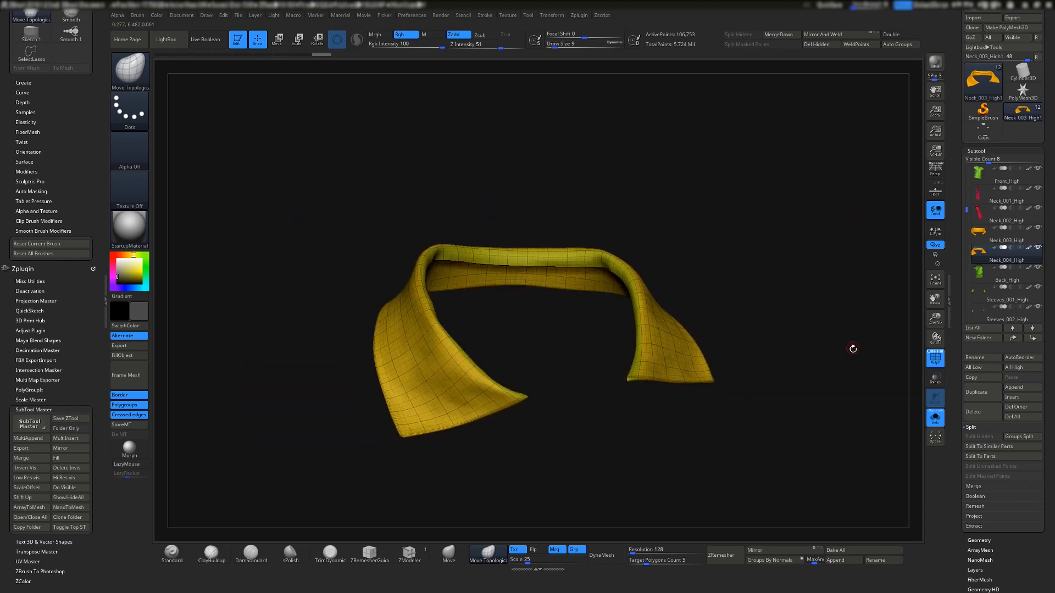
left_click(941, 423)
key("f")
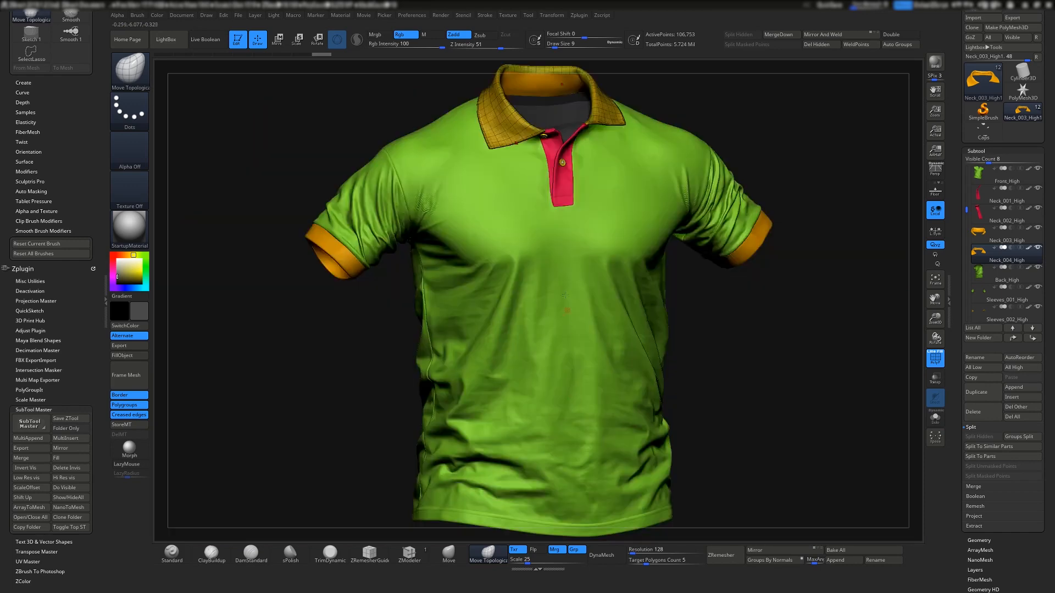
- Examine the corrected high-poly shirt from several angles, checking the collar, sleeves and cuffs
right_click_drag(546, 218, 568, 240)
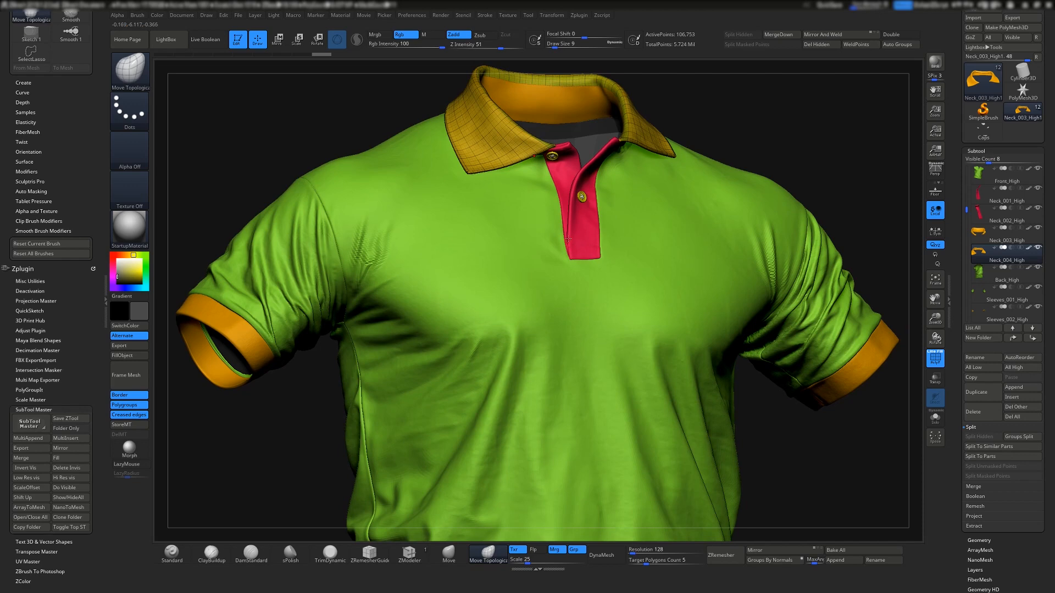
right_click_drag(284, 313, 636, 239, "ctrl")
right_click_drag(274, 384, 541, 209, "alt")
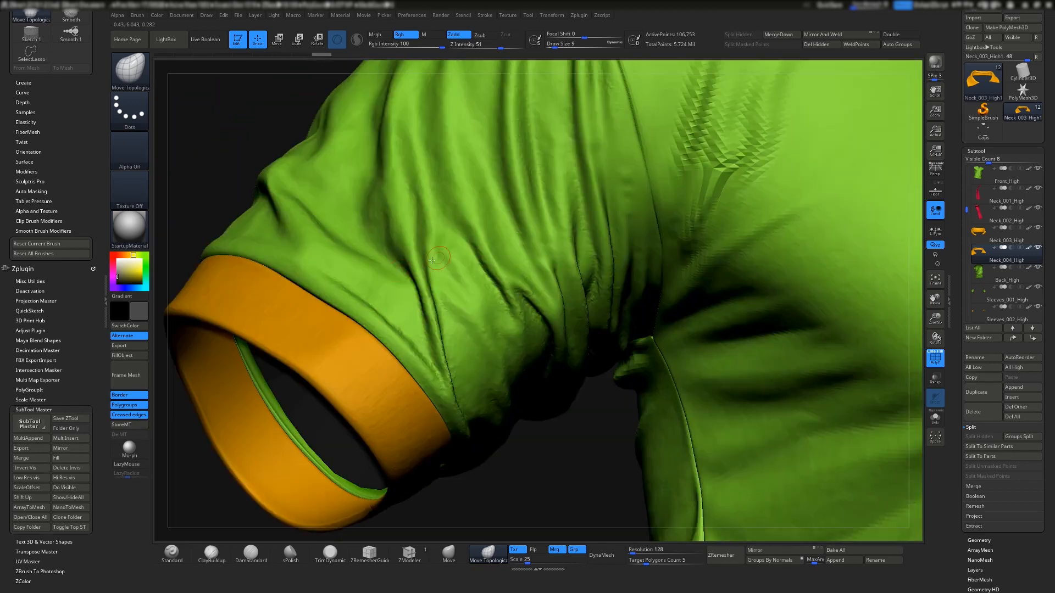
right_click_drag(308, 285, 482, 296)
key("f")
key("f")
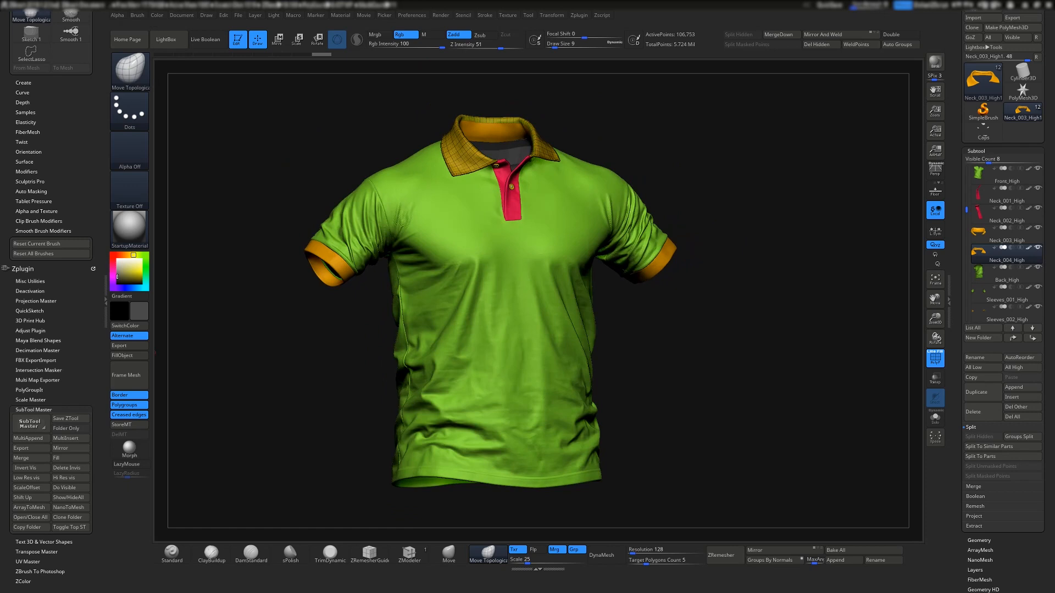
right_click_drag(633, 156, 885, 108)
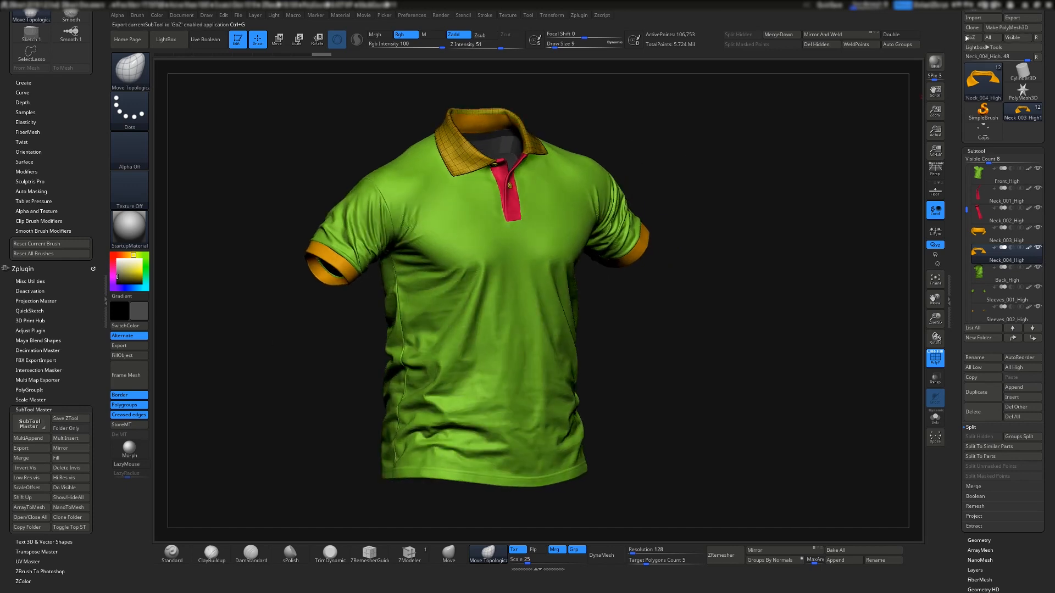
- Start exporting the visible subtools through SubTool Master and rename the existing High folder in Baking to High_OLD
left_click_drag(962, 35, 962, 74)
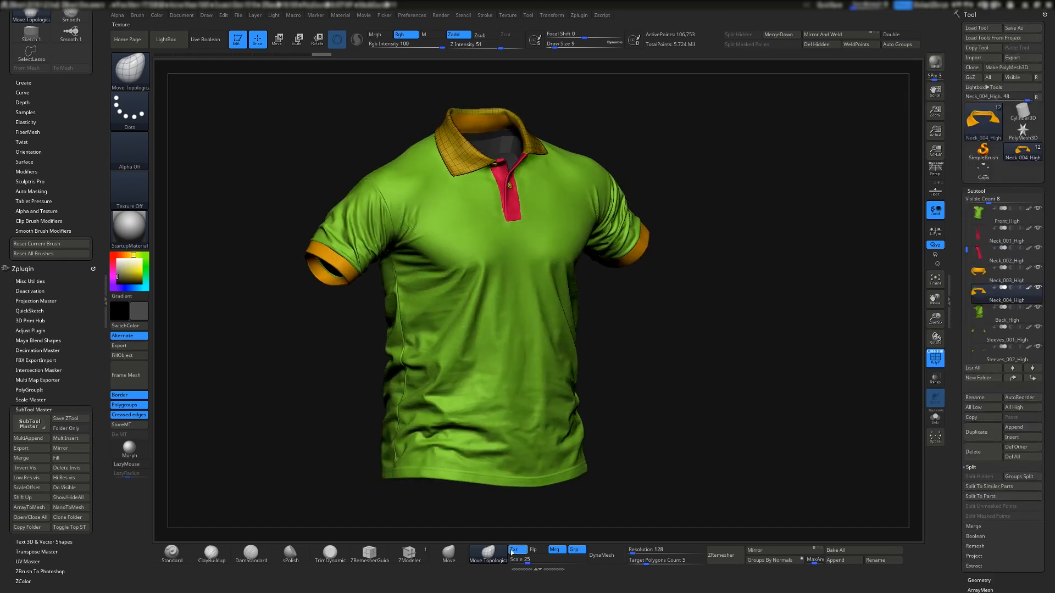
left_click(25, 449)
left_click(482, 239)
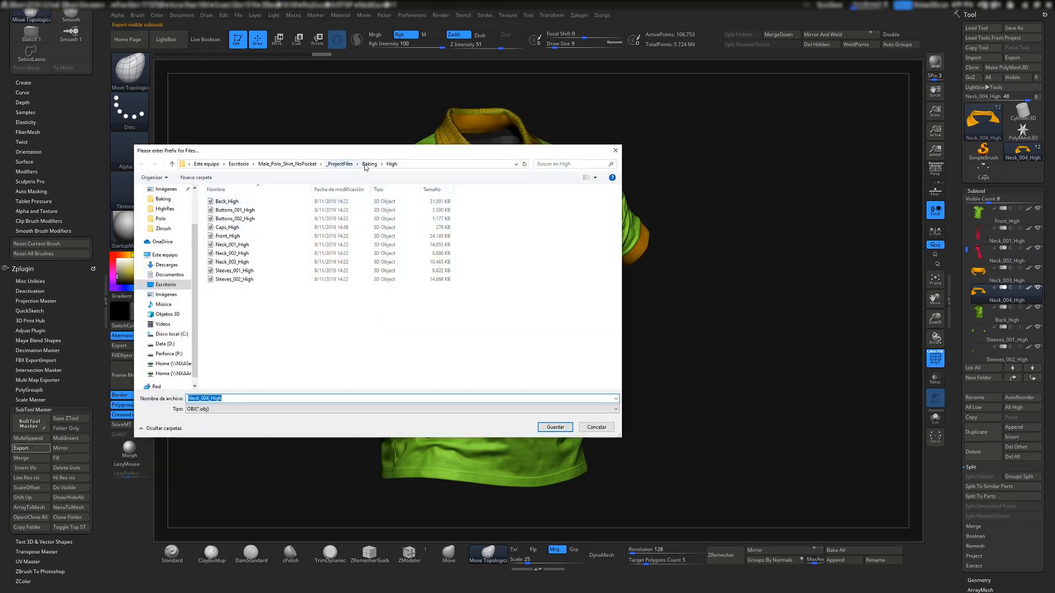
left_click(369, 164)
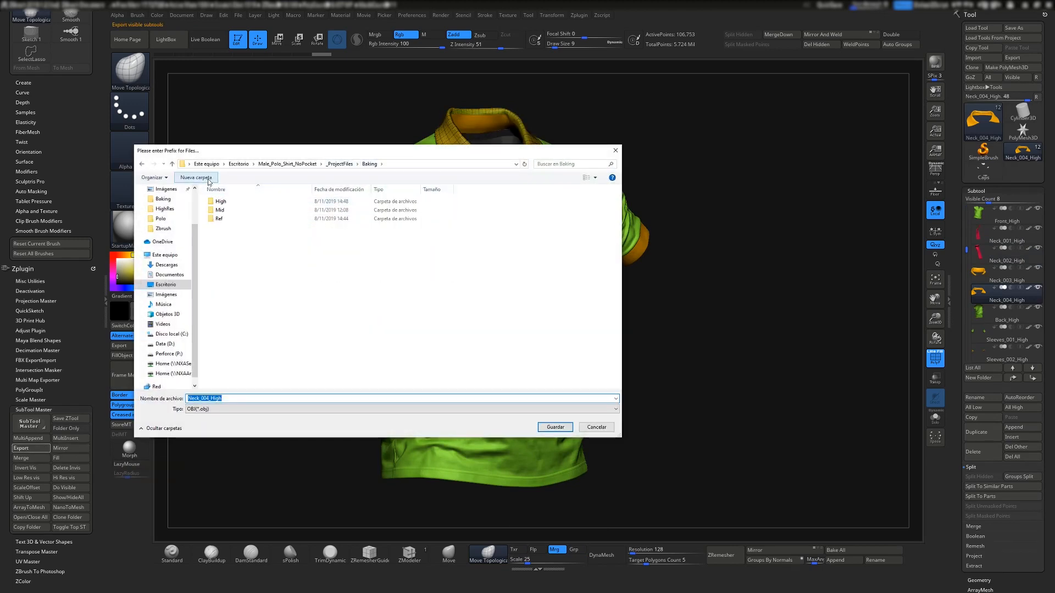
left_click(221, 203)
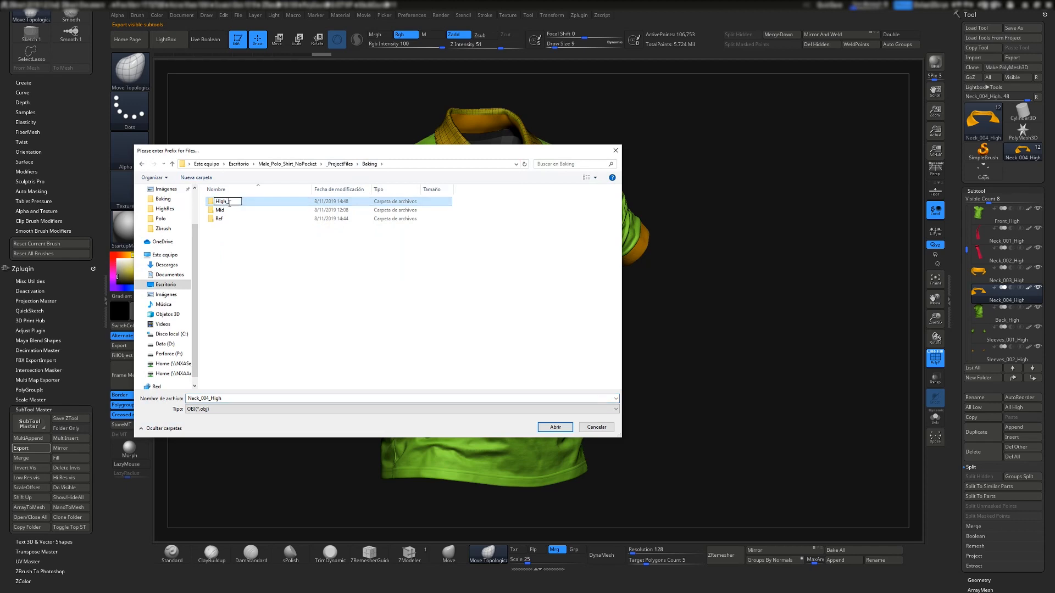
- Create a new High folder inside Baking and export the visible subtools into it as OBJ files
left_click(195, 178)
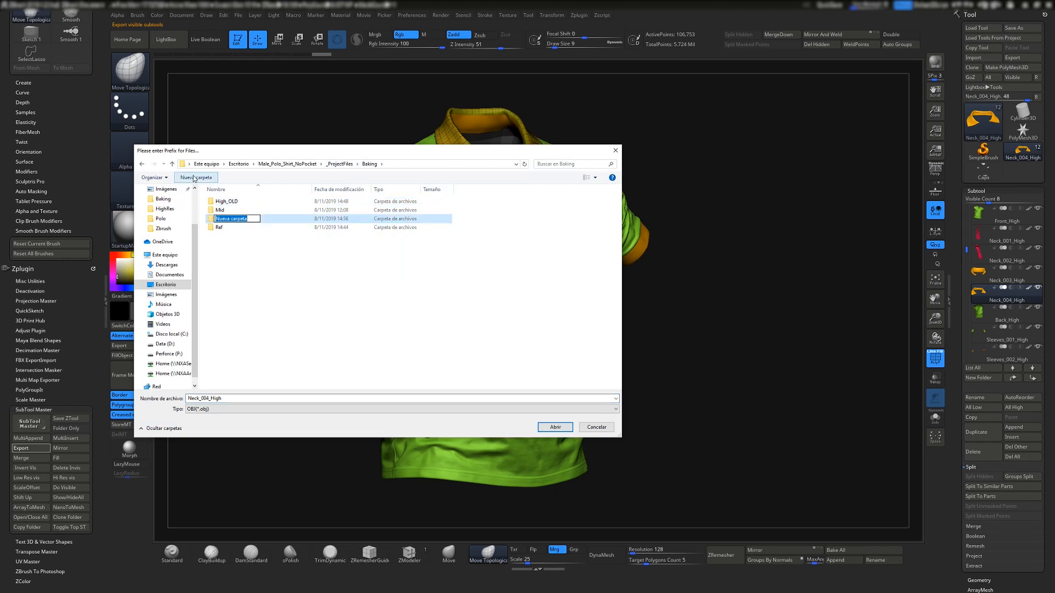
key("Return")
double_click(259, 201)
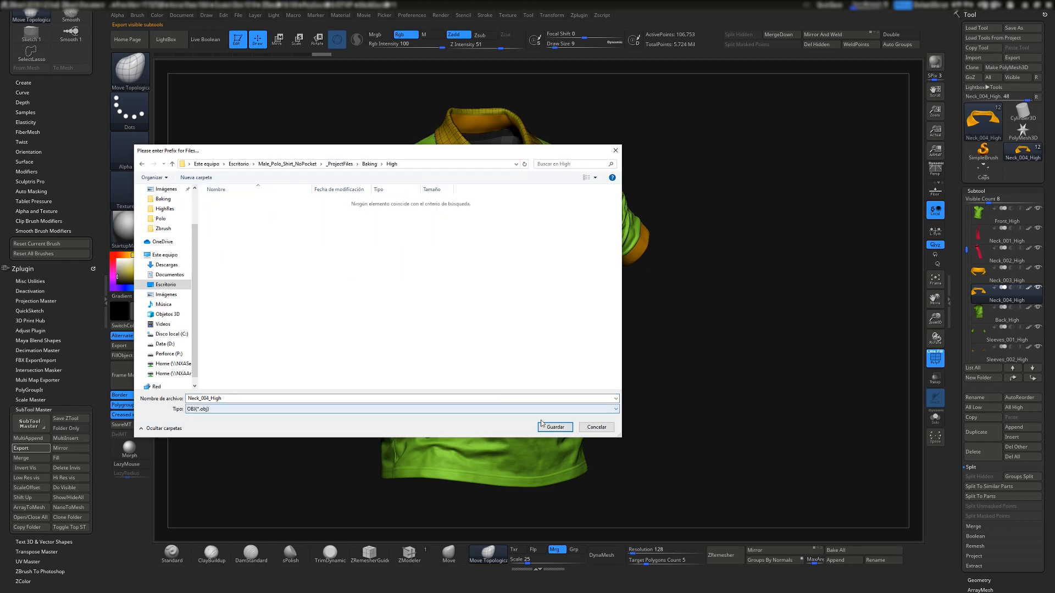
left_click(551, 428)
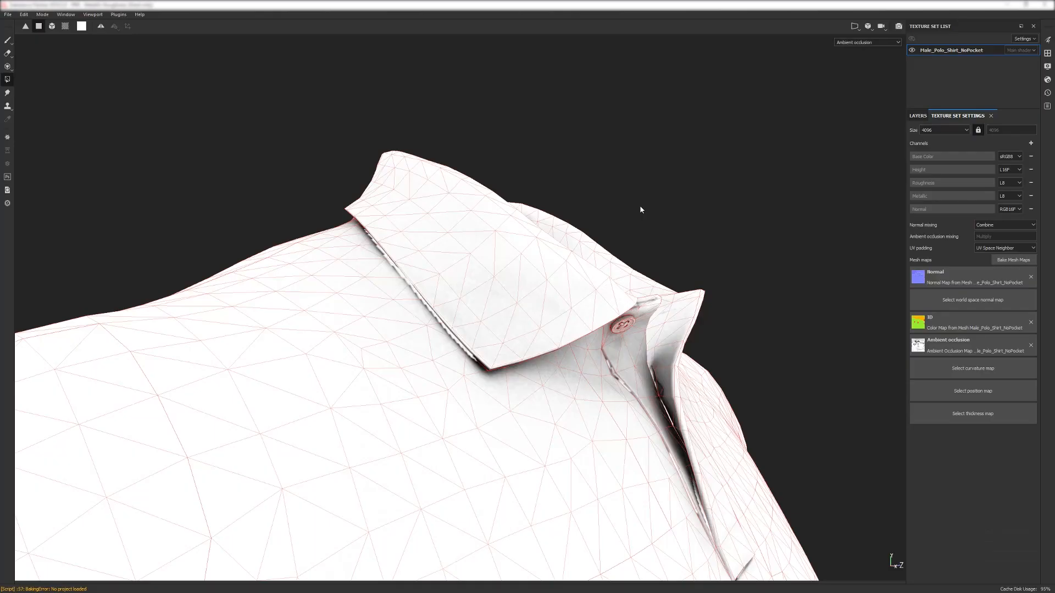
- Switch to Substance Painter and try to load every mesh from the new High folder as high definition meshes for baking
left_click(1028, 259)
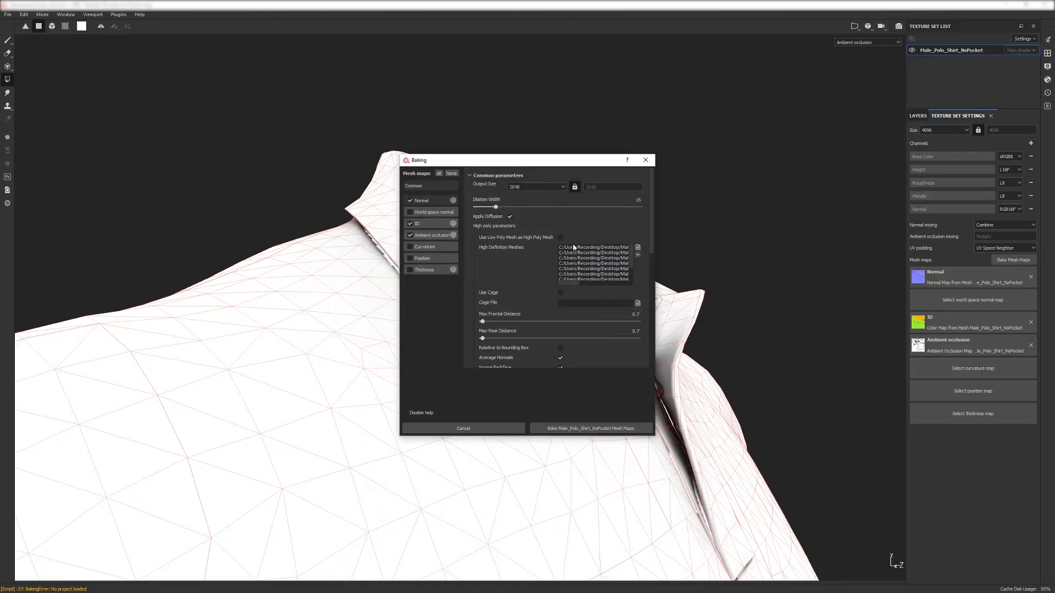
left_click(637, 246)
left_click(536, 224)
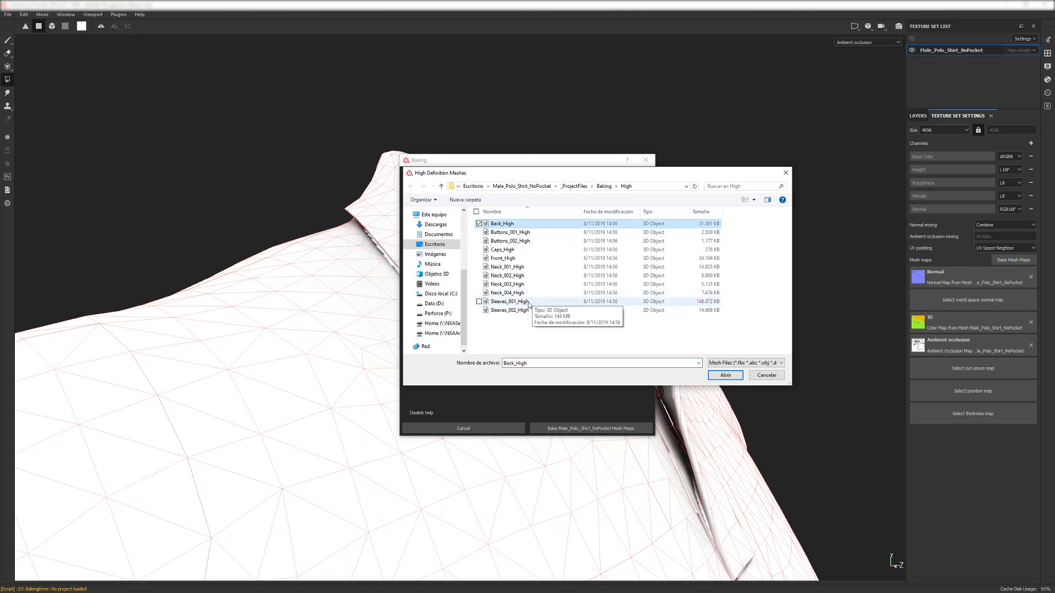
left_click(527, 309, "shift")
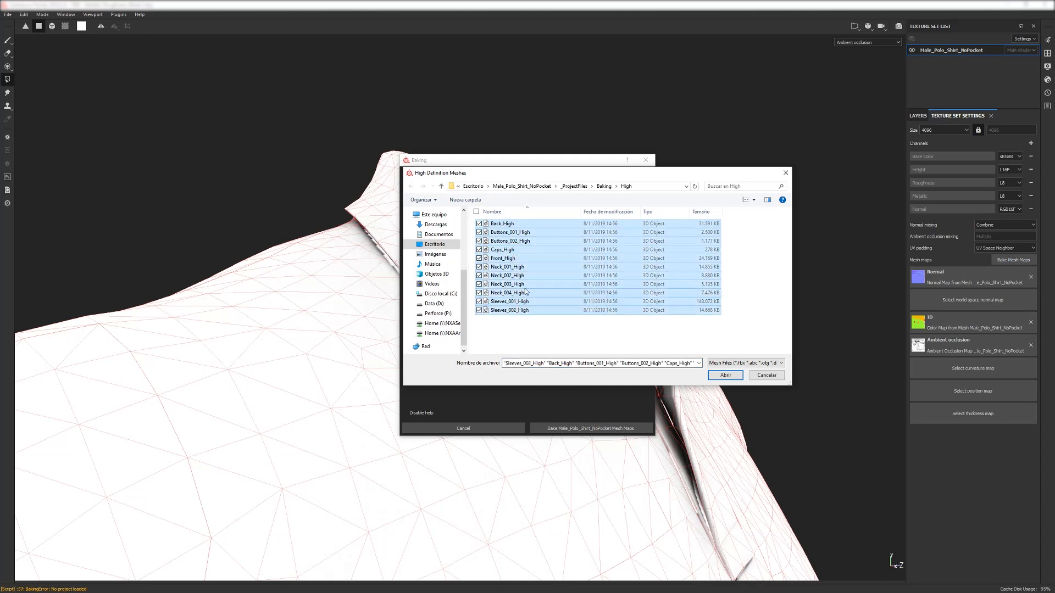
left_click(730, 375)
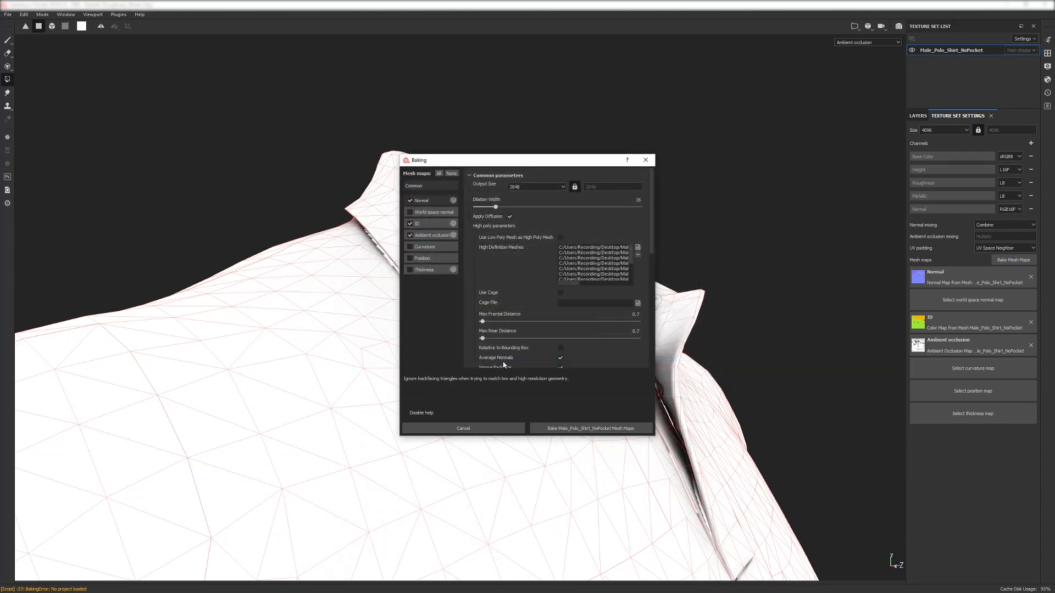
left_click(646, 159)
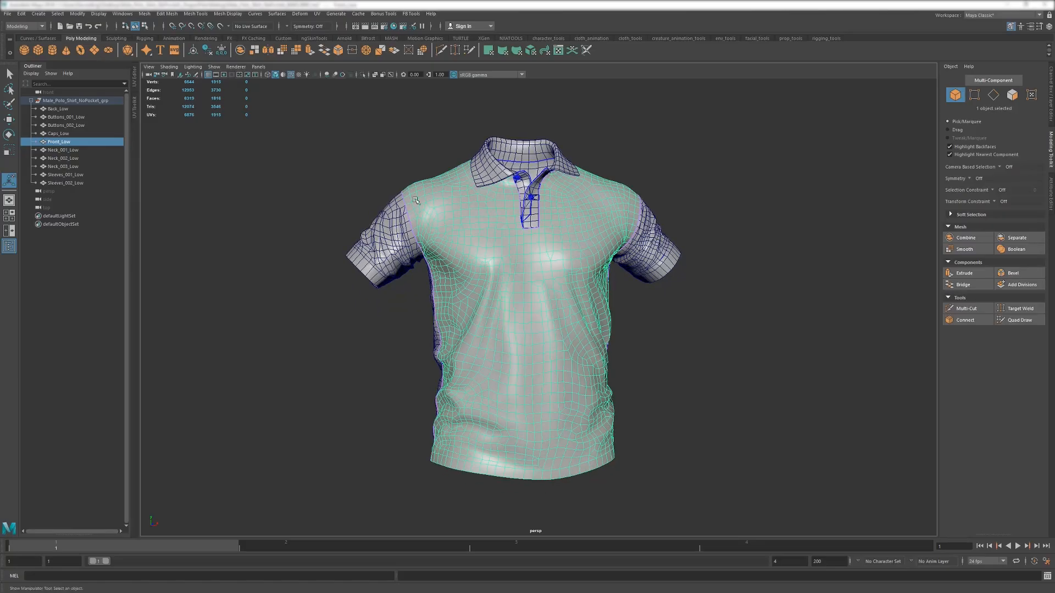
- Switch to Maya, frame the low-poly collar Neck_003_Low and import Neck_004_High.OBJ from the Baking High folder
left_click(482, 156)
key("f")
left_click_drag(458, 307, 451, 262, "alt")
left_click_drag(600, 230, 529, 321, "alt")
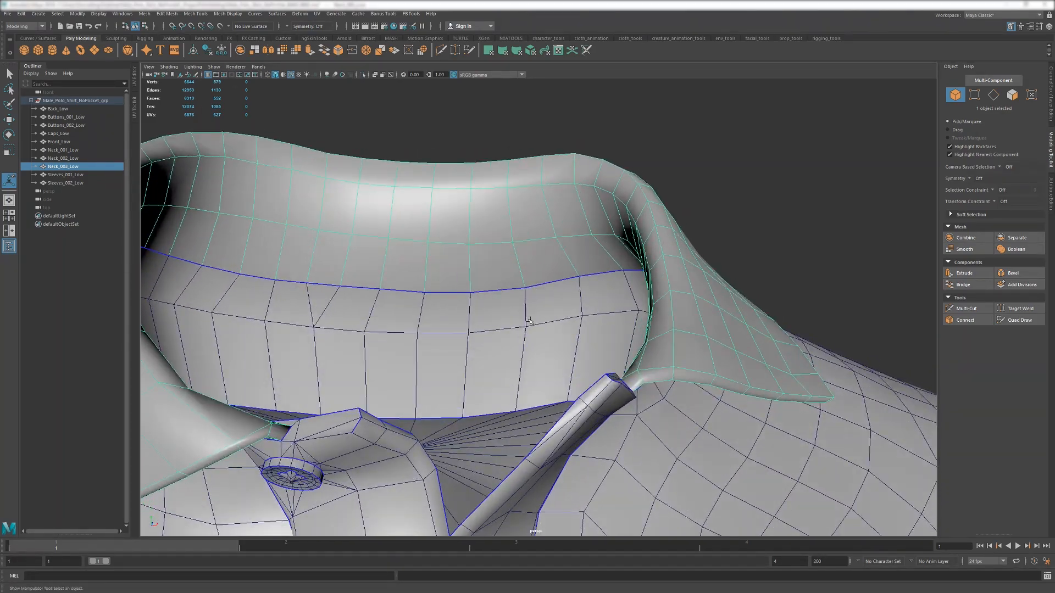
left_click(9, 14)
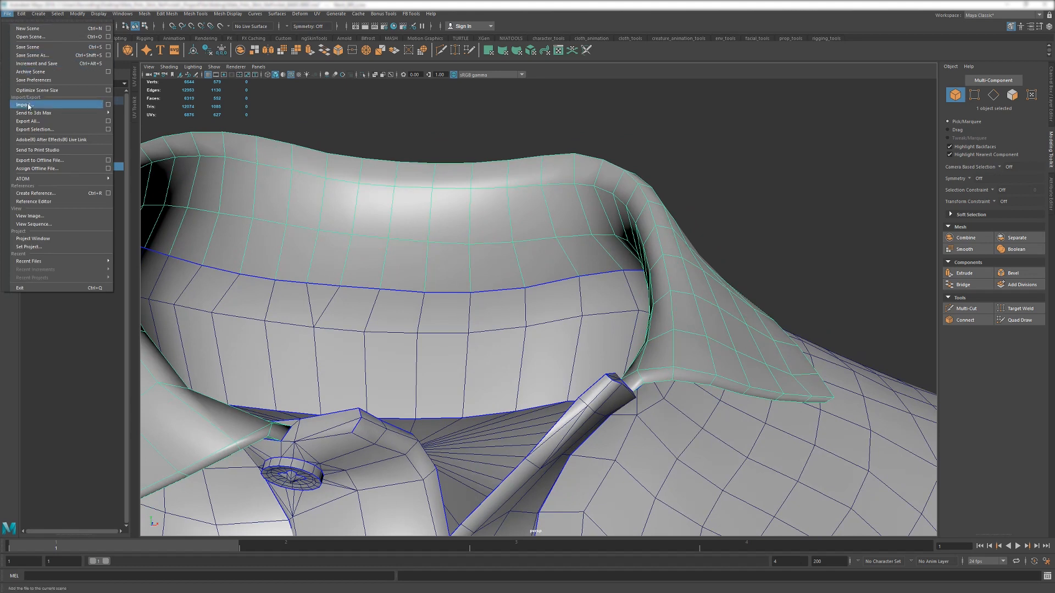
left_click(107, 105)
left_click_drag(65, 360, 2, 257)
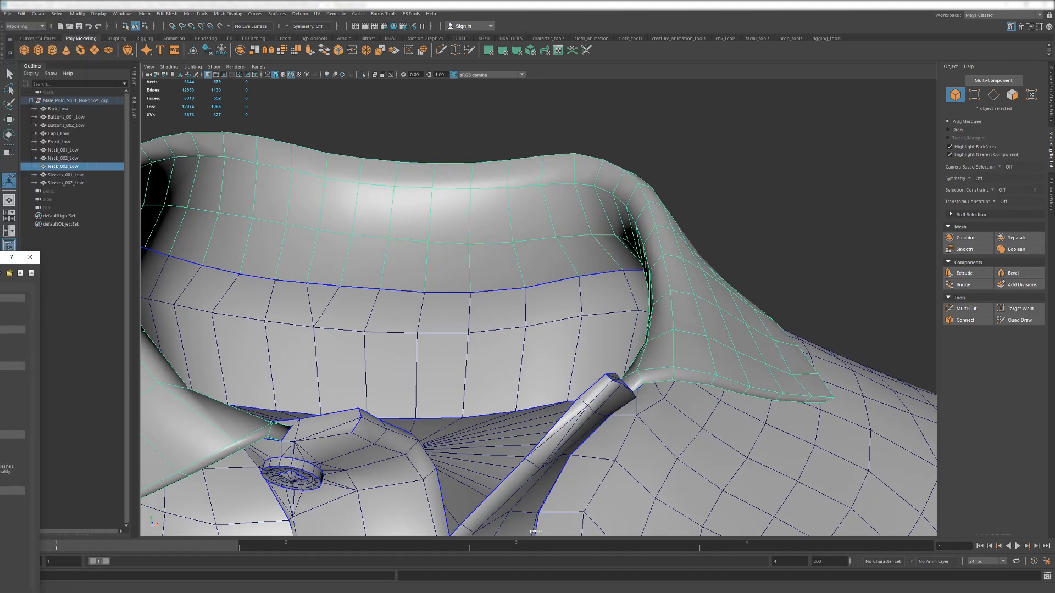
key("Return")
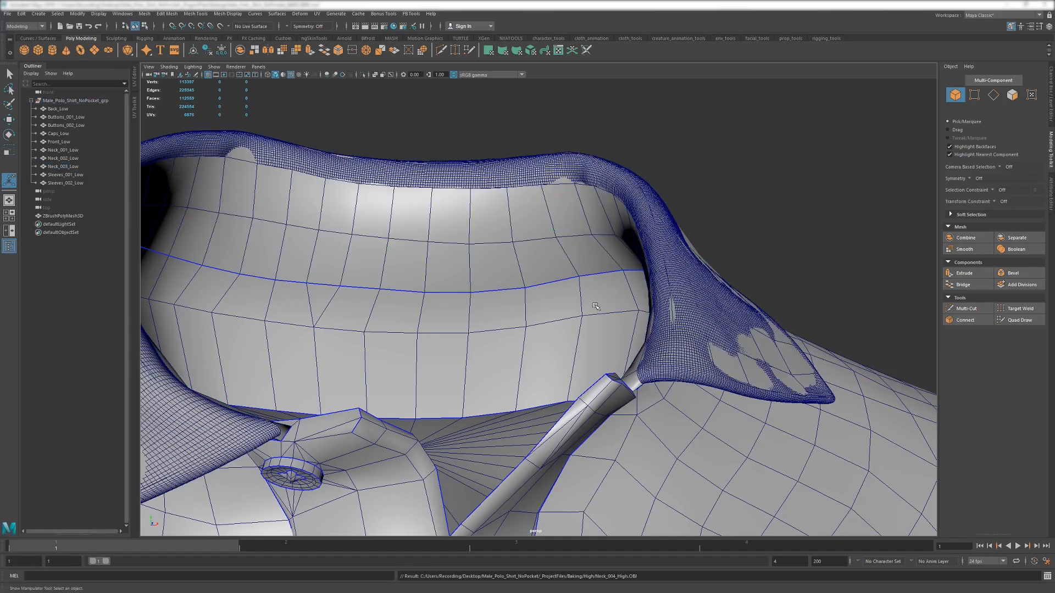
- Detach Neck_003_Low along the edge loops that divide the inner collar from the outer collar covered by the imported high-poly piece
left_click_drag(550, 291, 584, 275, "alt")
left_click(583, 275)
left_click_drag(552, 233, 561, 287, "alt")
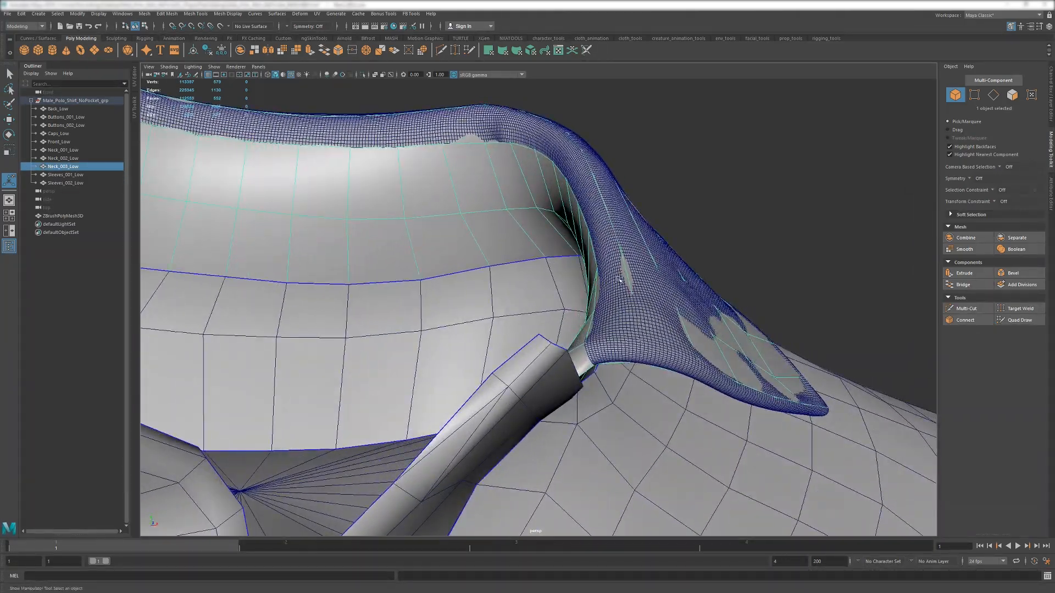
key("F10")
left_click_drag(625, 272, 510, 271, "alt")
key("4")
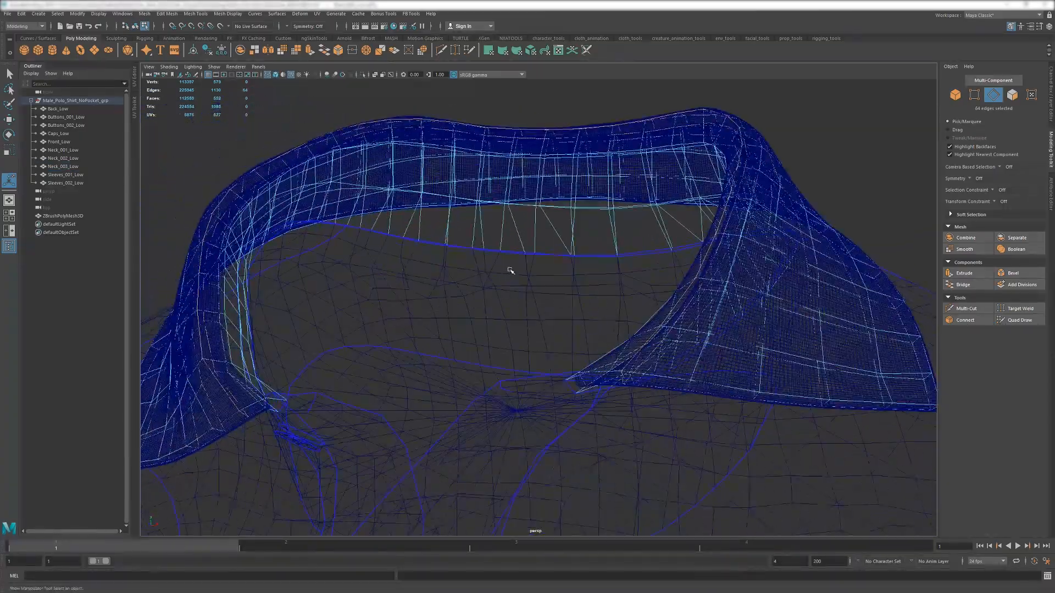
key("5")
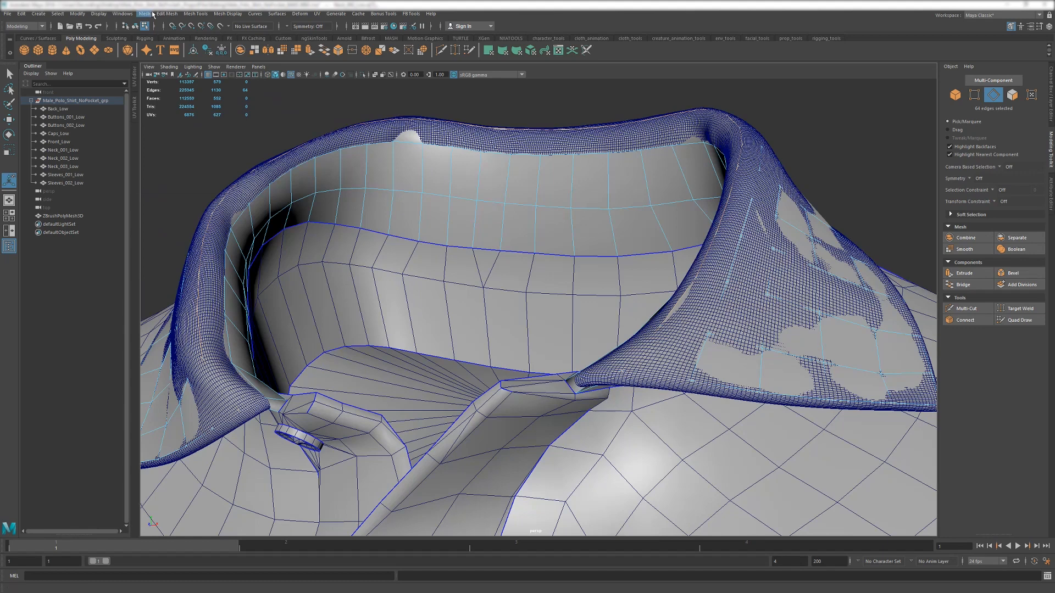
left_click(151, 15)
mouse_move(158, 15)
left_click(184, 85)
middle_click_drag(652, 173, 553, 145, "alt")
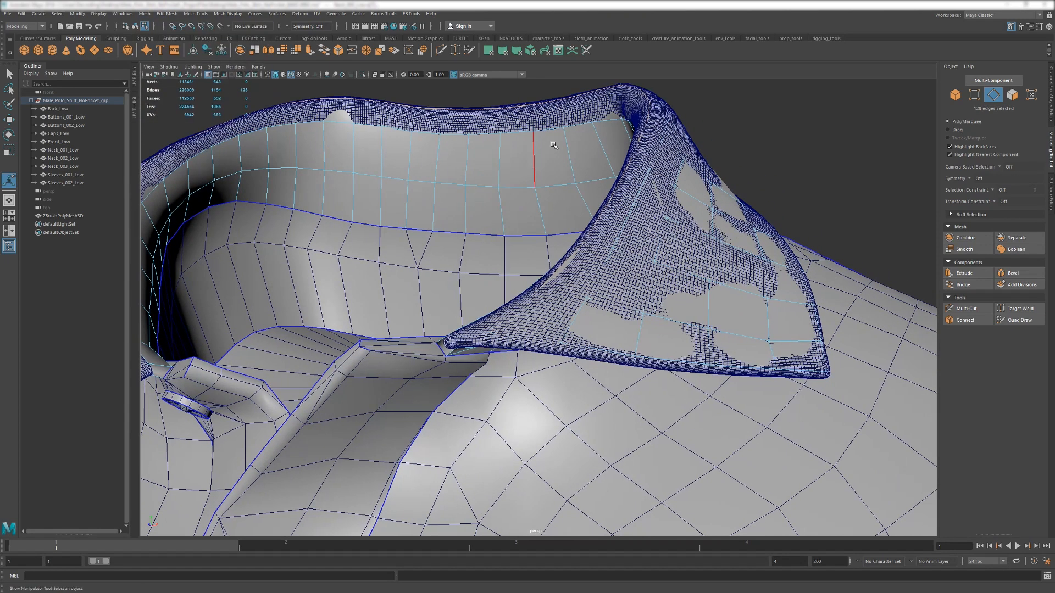
- Separate the detached outer collar shell from the inner collar as its own mesh
key("F11")
double_click(708, 202)
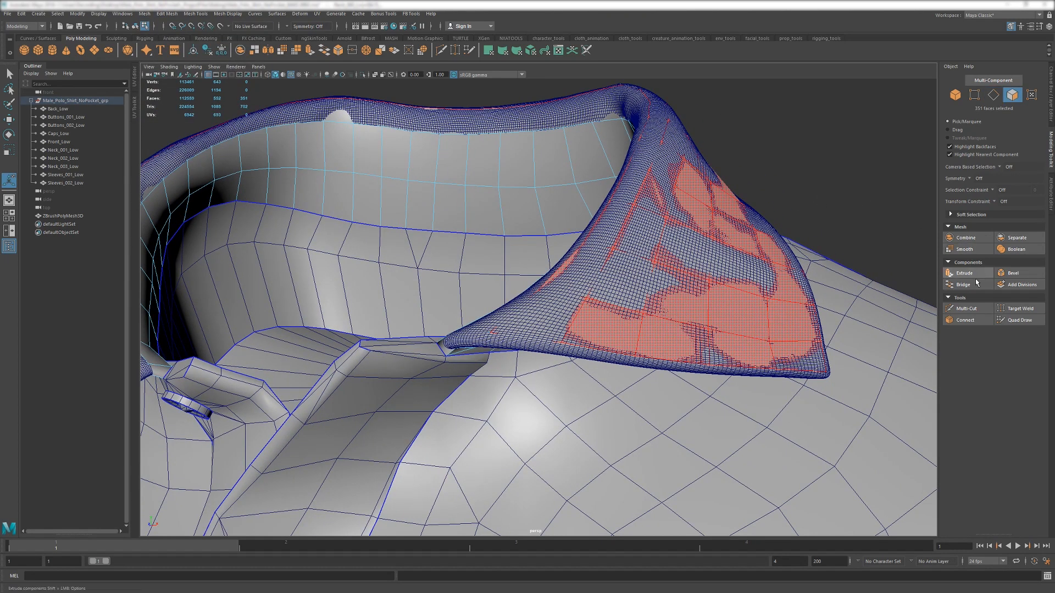
left_click(254, 53)
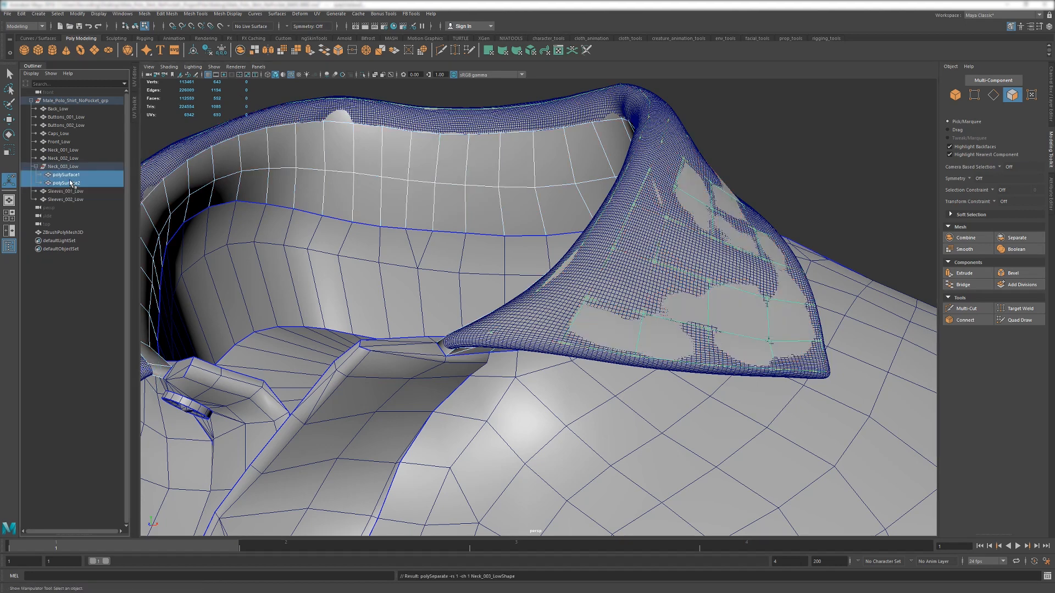
- Rename the separated inner collar piece to Neck_003_Low
left_click(67, 176)
double_click(65, 177)
type("Neck_003_Low")
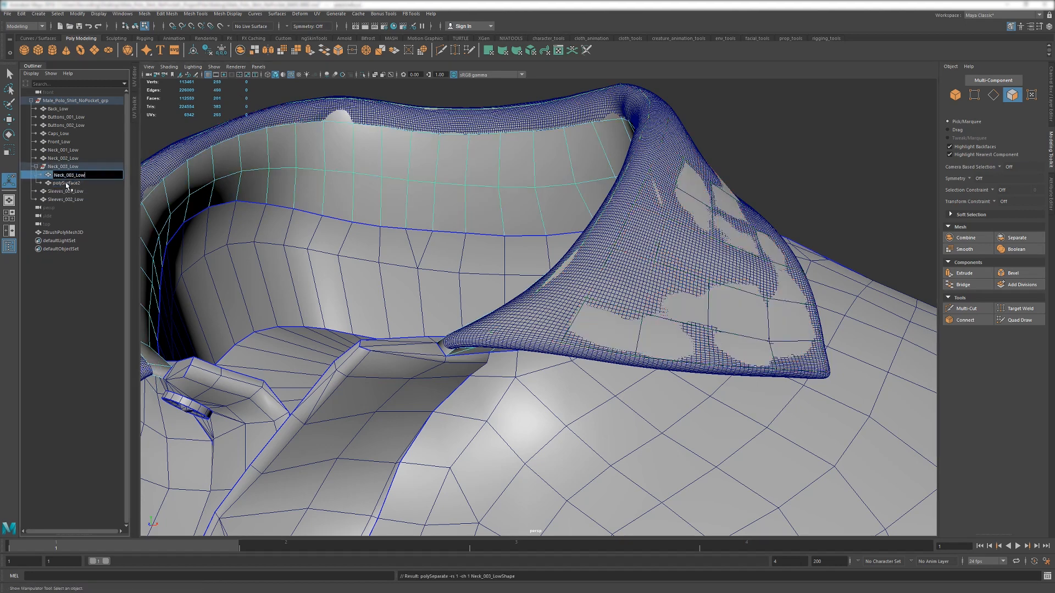
- Rename the outer collar piece to Neck_004_Low and unparent both collar pieces from the old Neck_003_Low group
left_click(66, 184)
double_click(66, 175)
key("ctrl+c")
double_click(64, 183)
key("ctrl+v")
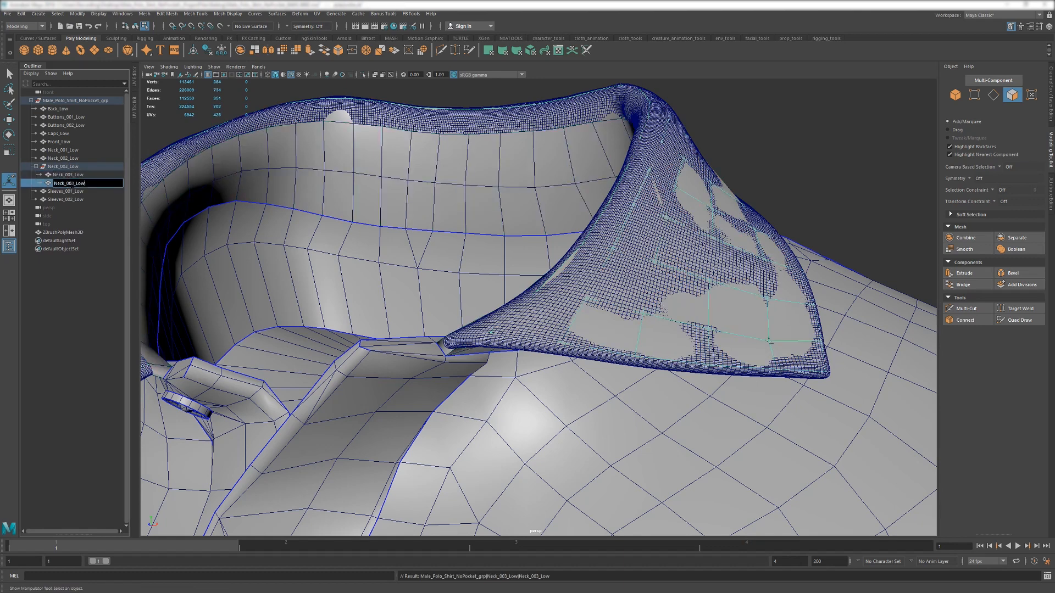
key("BackSpace")
type("4")
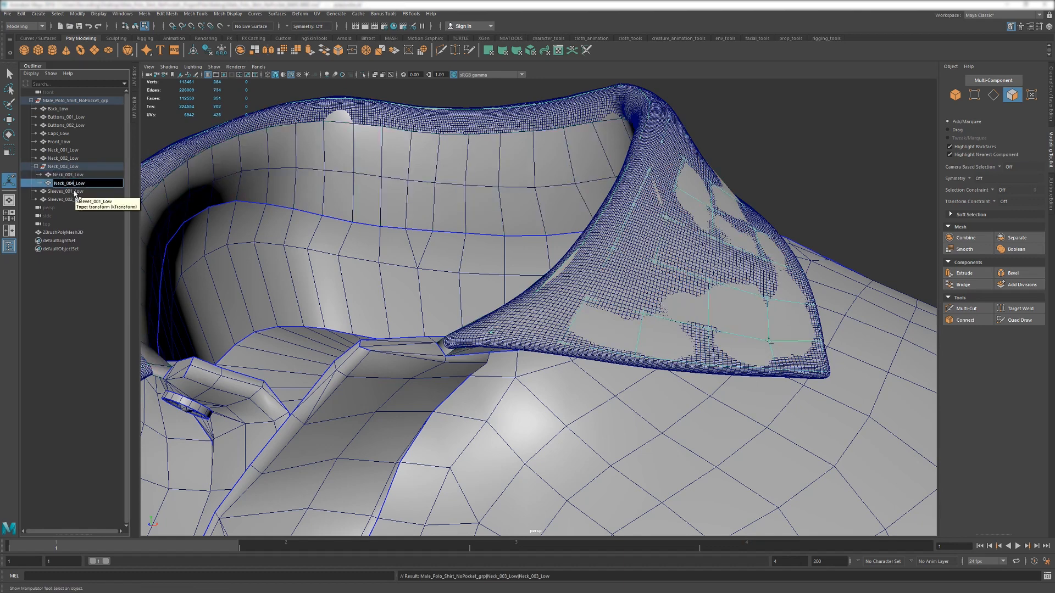
key("Return")
left_click(81, 176, "ctrl")
key("shift+p")
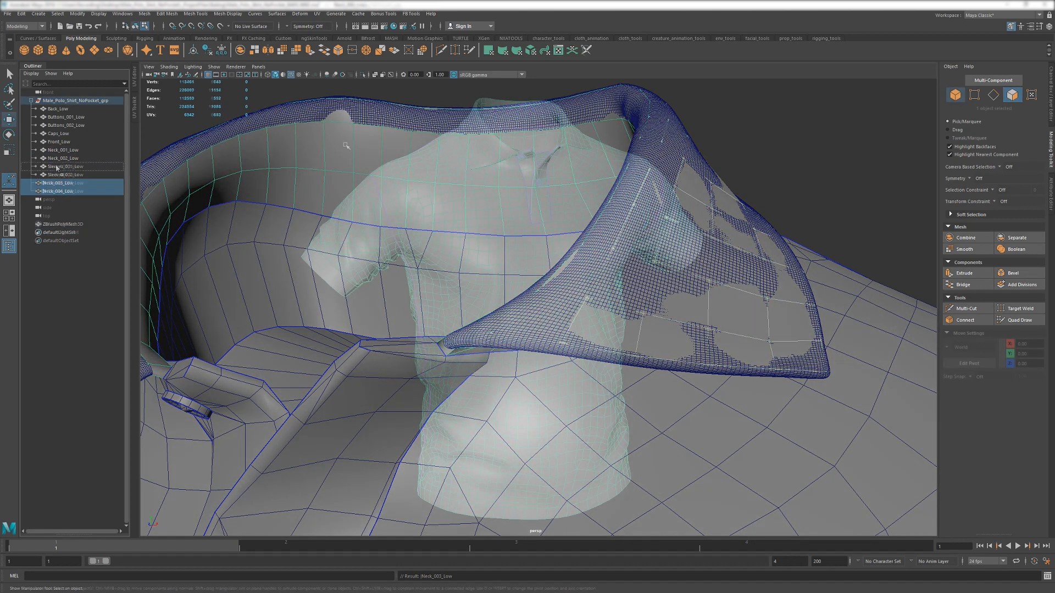
- Connect a File texture node to the Color attribute of the Male_Polo_Shirt_NoPocket material
key("ctrl+a")
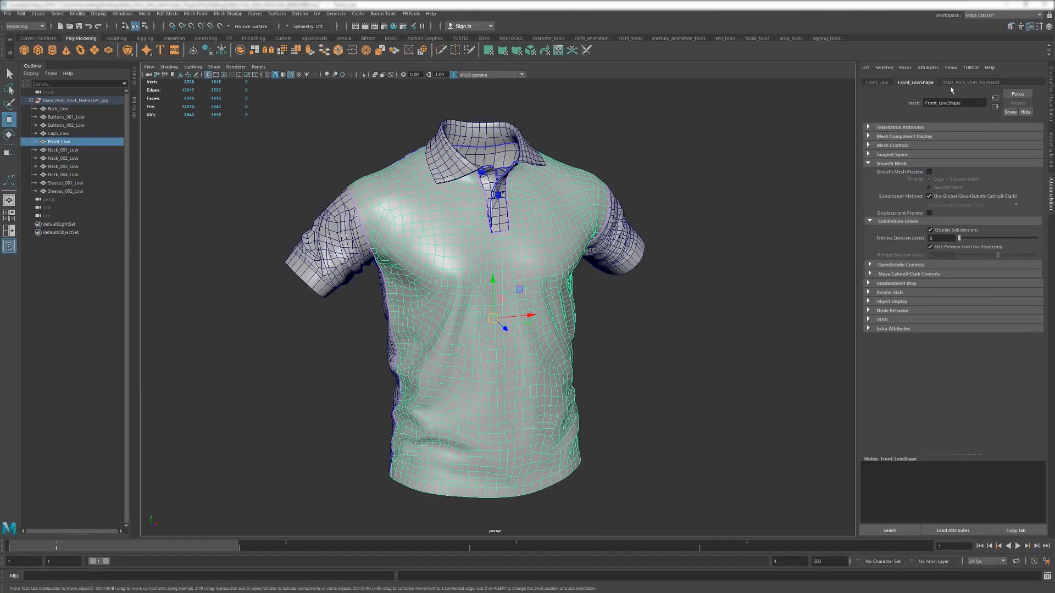
left_click(956, 83)
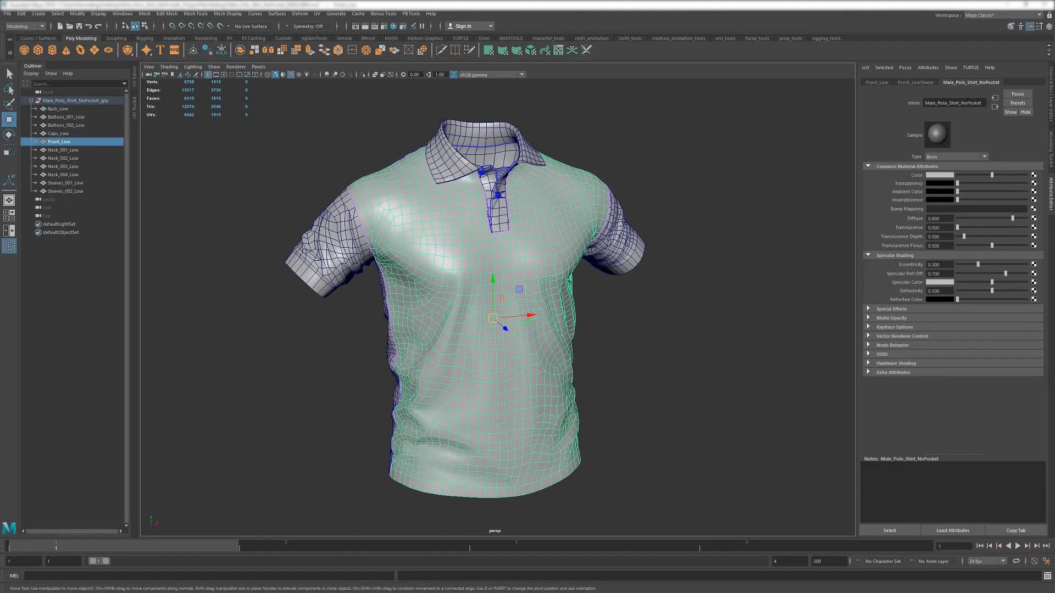
left_click(1034, 175)
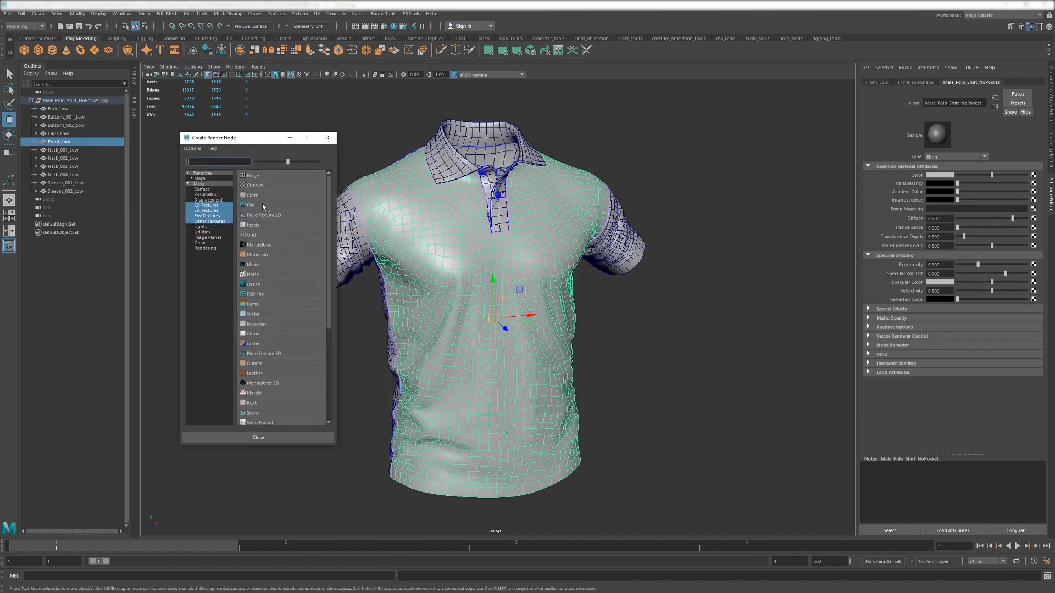
left_click(263, 206)
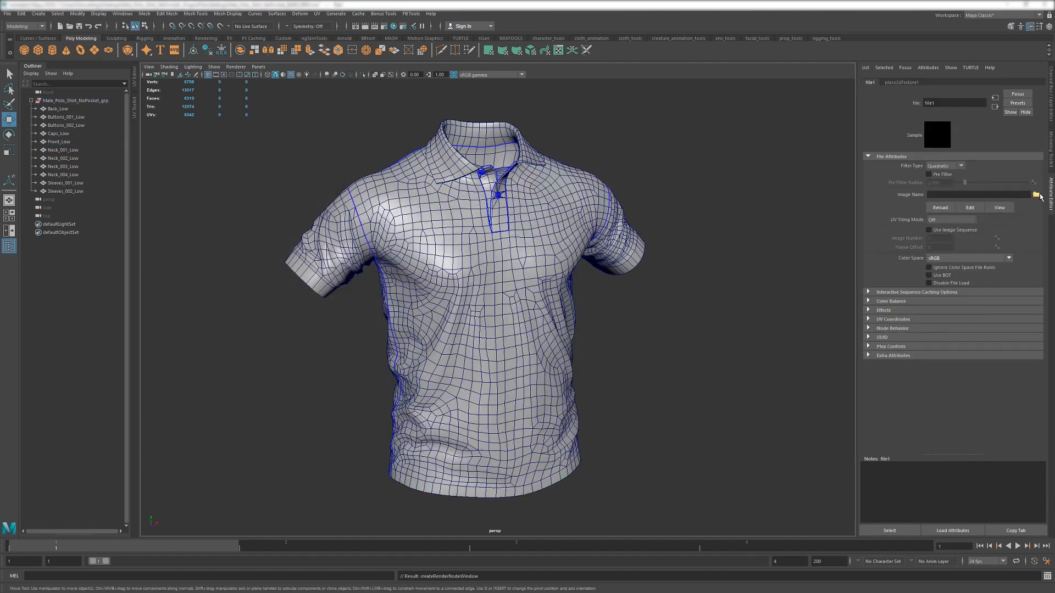
- Load Male_Polo_Shirt_NoPocket_Mixed_AO.png from the Baking project's Ref folder as the file texture's image
left_click(1036, 195)
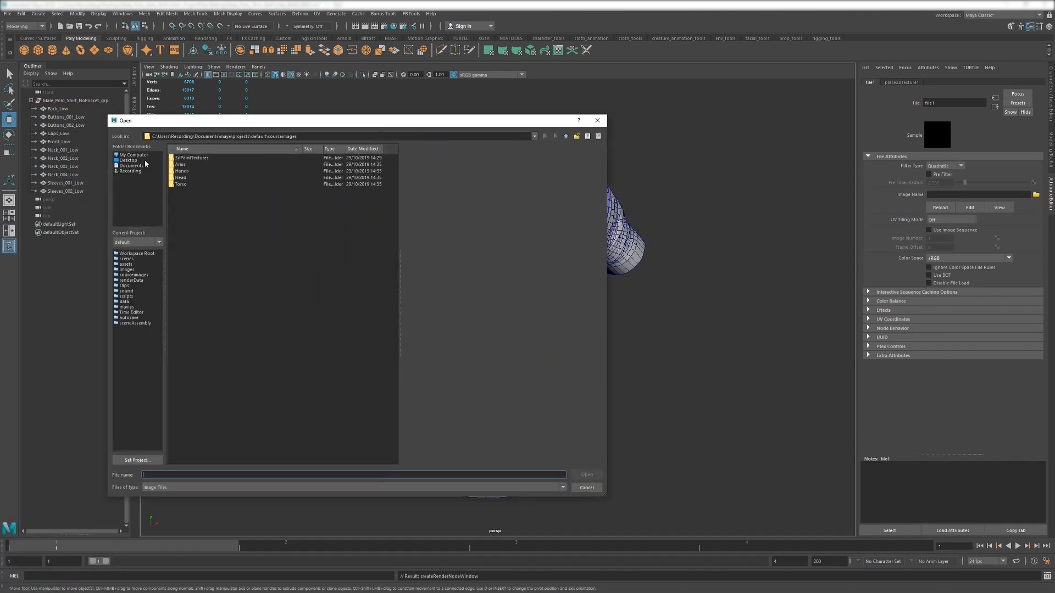
left_click(144, 160)
double_click(200, 163)
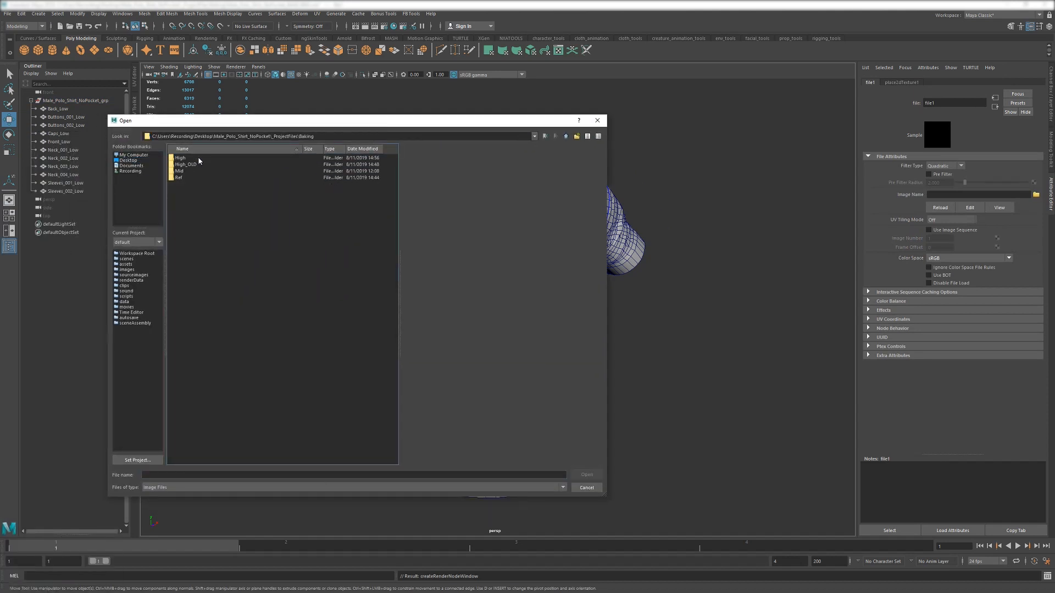
double_click(180, 177)
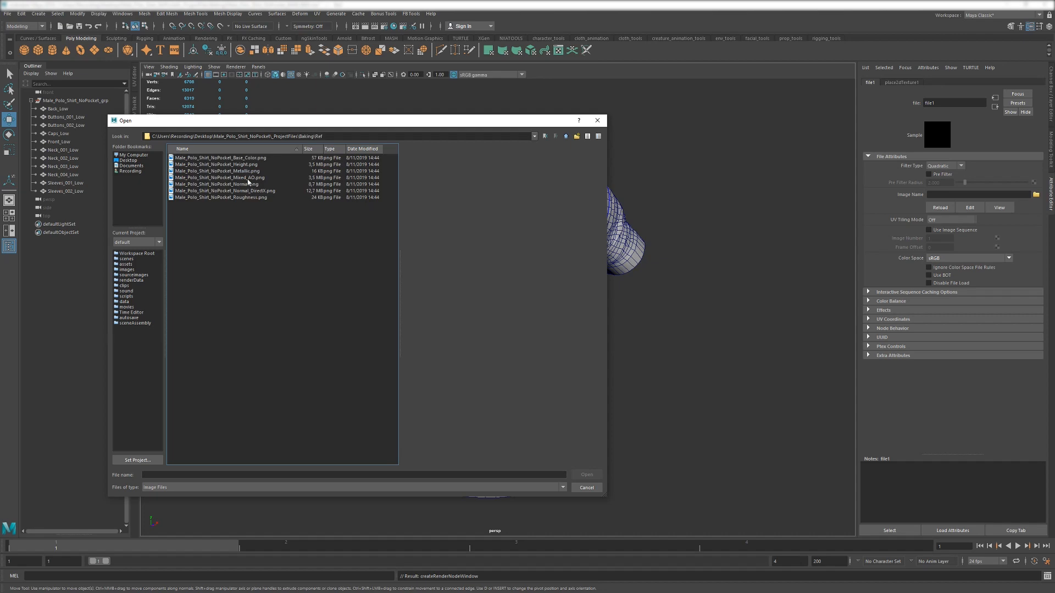
left_click(260, 179)
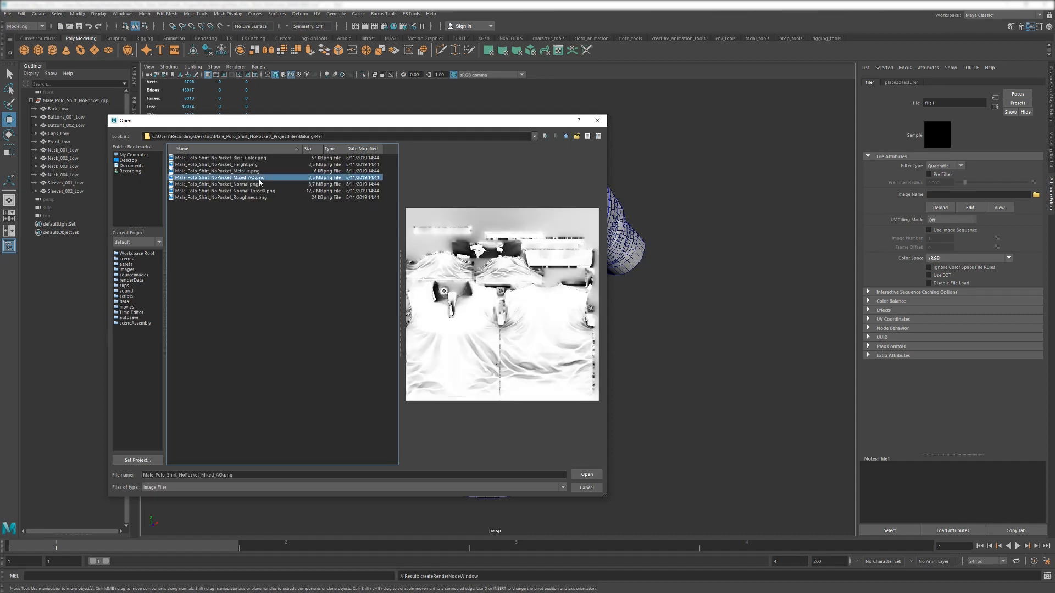
double_click(260, 180)
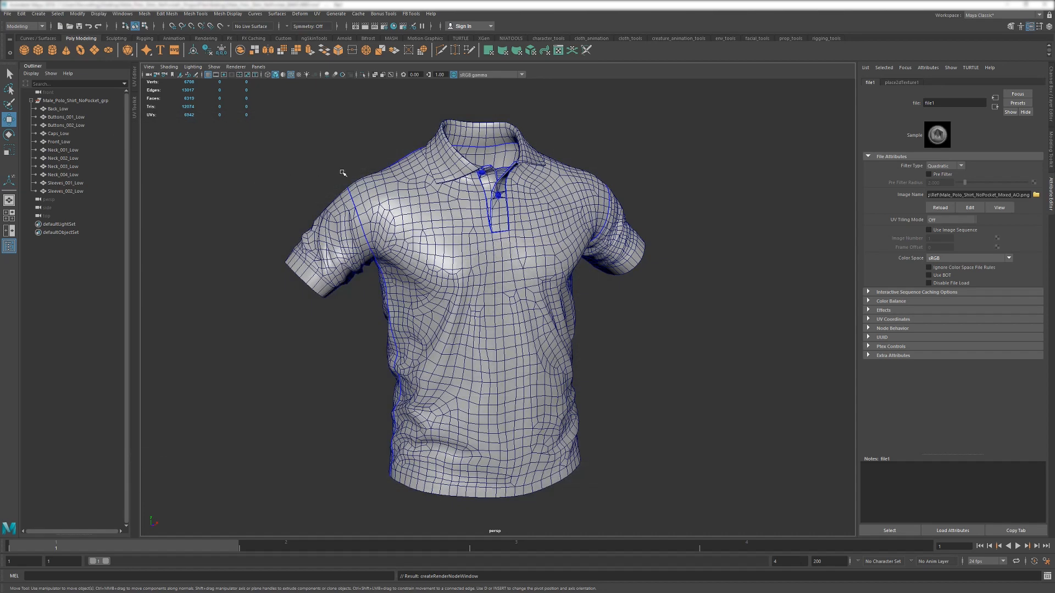
- Display the shirt textured without its wireframe and reload all textures through the Hardware Renderer 2.0 settings
right_click_drag(434, 179, 476, 221, "alt")
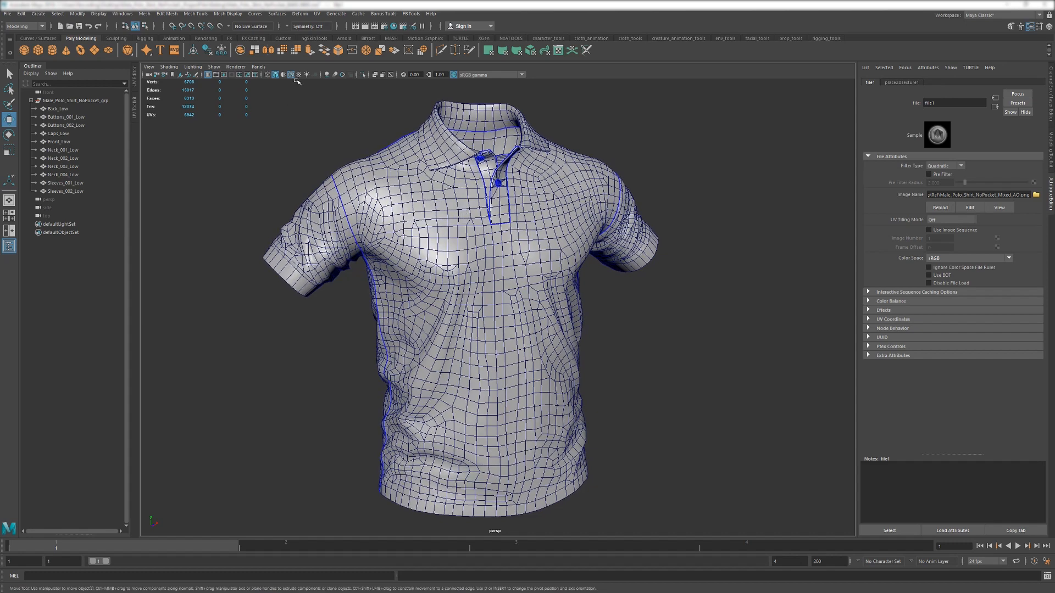
left_click(299, 77)
left_click(247, 69)
left_click(286, 85)
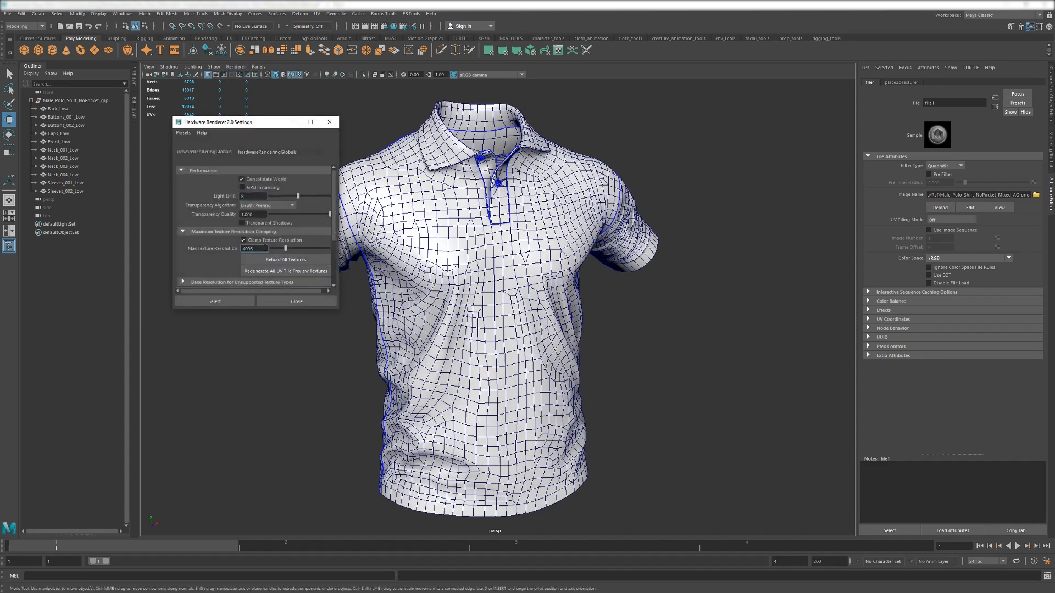
left_click(278, 260)
left_click(306, 301)
scroll(413, 270, "up", 4)
key("alt+5")
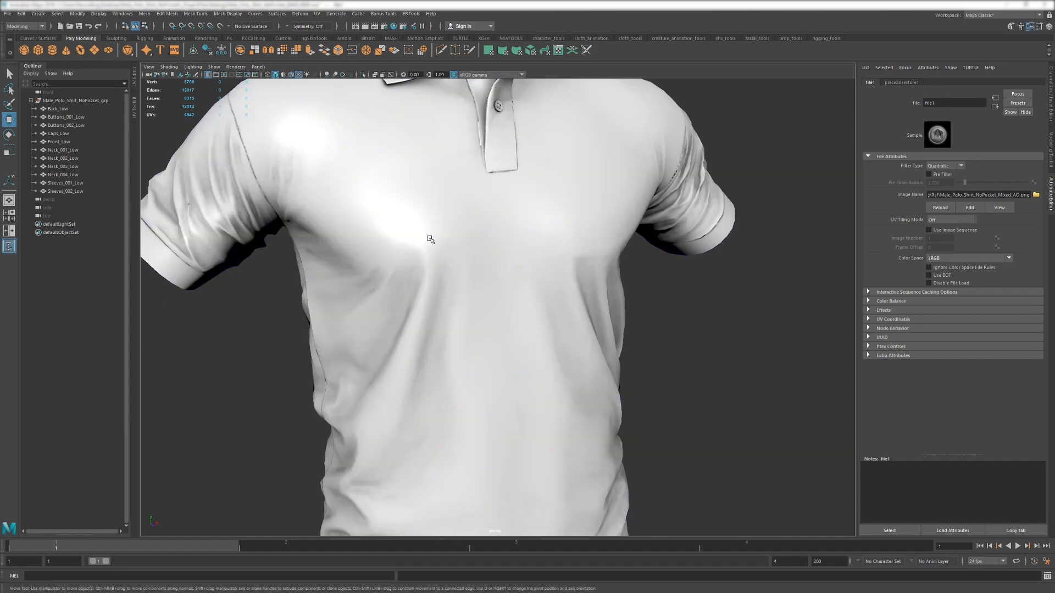
- Examine the baked ambient occlusion around the collar and down the edges of the front placket
middle_click_drag(430, 239, 413, 367, "alt")
right_click_drag(413, 367, 552, 404, "alt")
middle_click_drag(463, 347, 447, 262, "alt")
right_click_drag(448, 262, 416, 119, "alt")
mouse_move(415, 119)
left_mouse_down("alt")
mouse_move(349, 107)
mouse_move(320, 122)
mouse_move(415, 128)
left_mouse_up("alt")
right_click_drag(415, 127, 443, 214, "alt")
middle_click_drag(443, 214, 424, 248, "alt")
right_click_drag(424, 247, 413, 230, "alt")
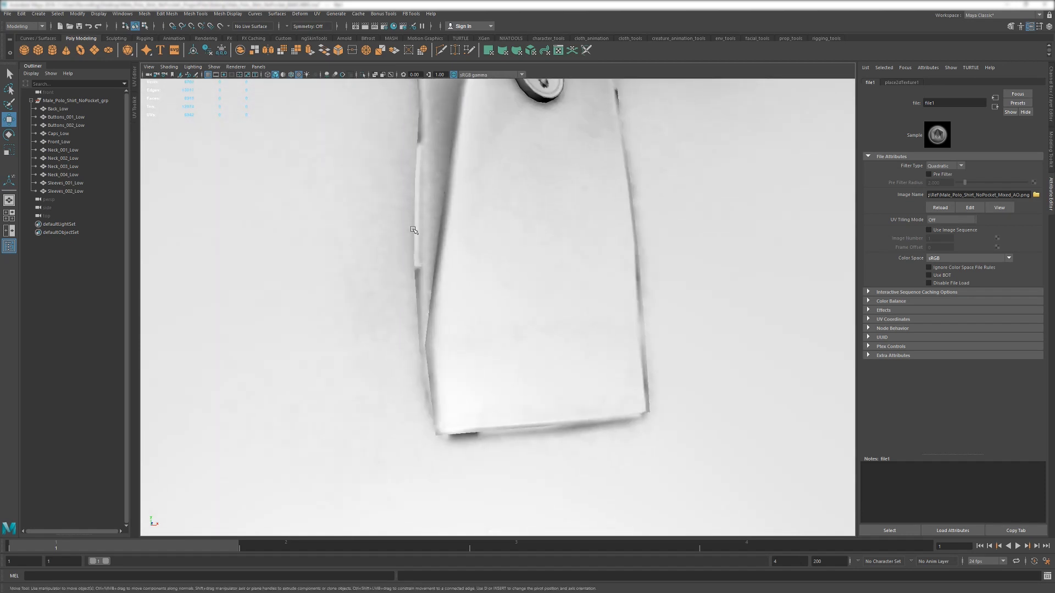
- Shift the overlapping vertices of Front_Low and Neck_002_Low along the placket's side edge to cover the misbaked shading
middle_click_drag(413, 230, 482, 267, "alt")
left_click(443, 216)
left_click(490, 231, "shift")
key("F8")
left_click_drag(475, 208, 485, 222)
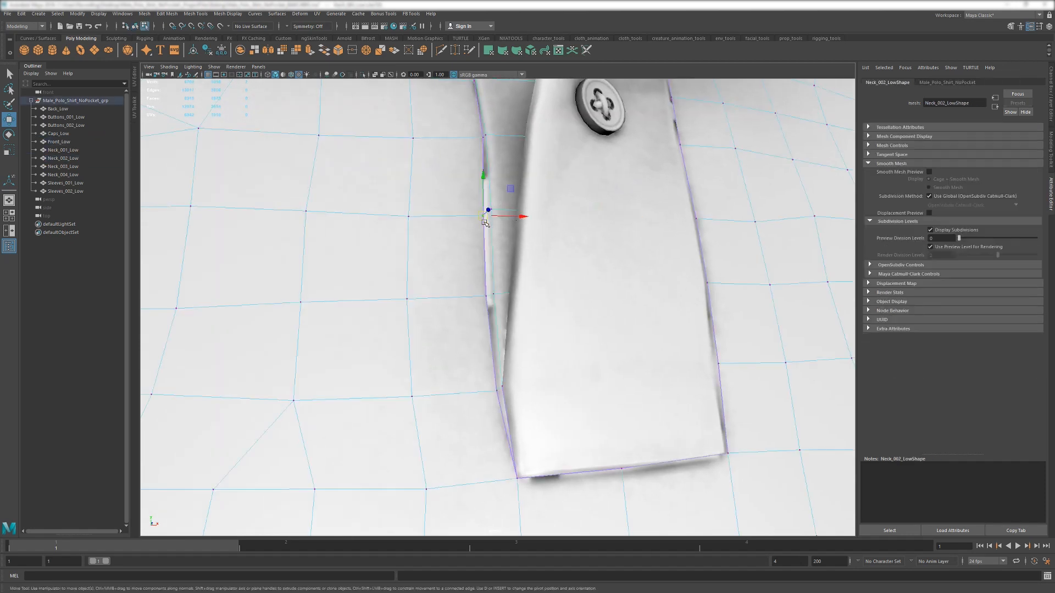
key("f")
left_click_drag(489, 300, 489, 190, "alt")
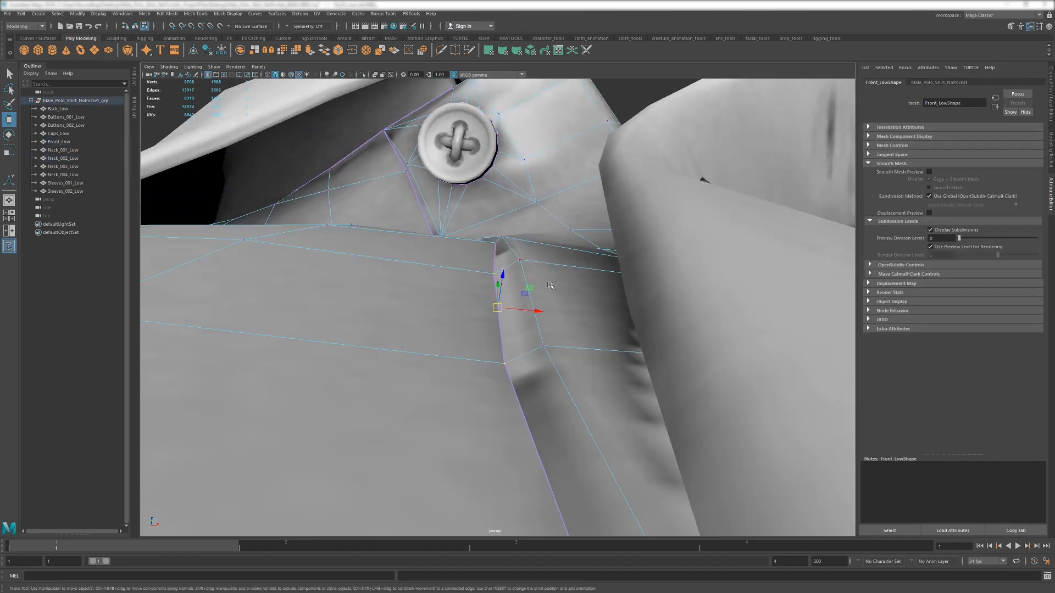
left_click_drag(529, 287, 548, 285)
- Examine the dark shading around the neighbouring vertices where the placket edge meets the shirt front
mouse_move(548, 285)
left_mouse_down("alt")
mouse_move(545, 385)
mouse_move(549, 295)
left_mouse_up("alt")
left_click_drag(549, 295, 572, 295, "alt")
middle_click_drag(572, 295, 544, 353, "alt")
right_click_drag(544, 353, 470, 307, "alt")
middle_click_drag(461, 273, 474, 322, "alt")
right_click_drag(474, 321, 558, 292, "alt")
middle_click_drag(530, 234, 534, 296, "alt")
left_click(551, 283)
key("f")
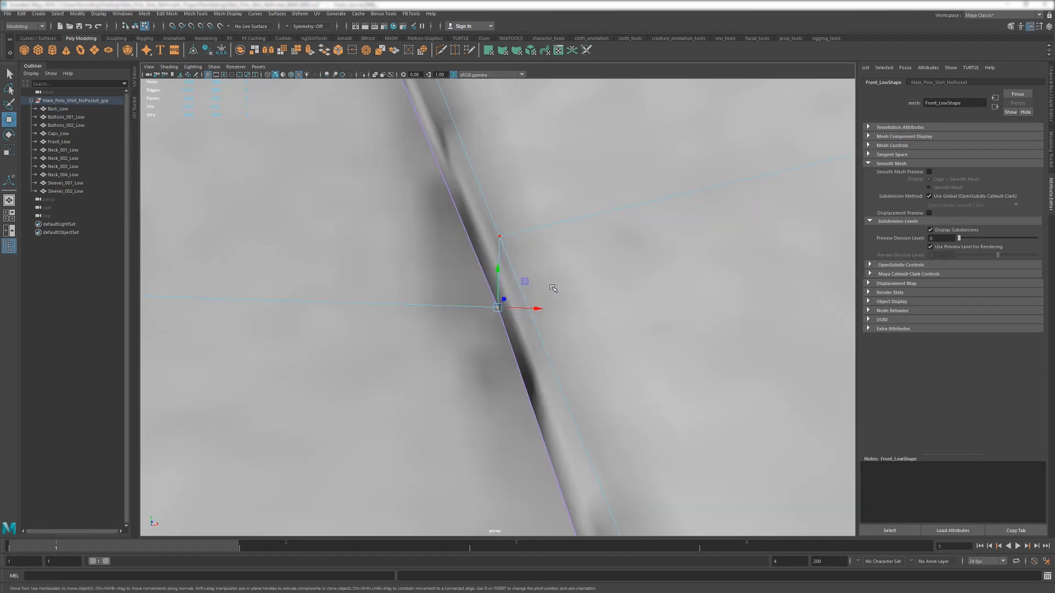
left_click_drag(551, 285, 521, 273, "alt")
scroll(542, 283, "down", 8)
scroll(527, 292, "down", 10)
key("F8")
- Move the overlapping Neck_001_Low and Front_Low vertices on the placket edge beside the button to close the dark shading gap
left_click_drag(532, 314, 483, 329, "alt")
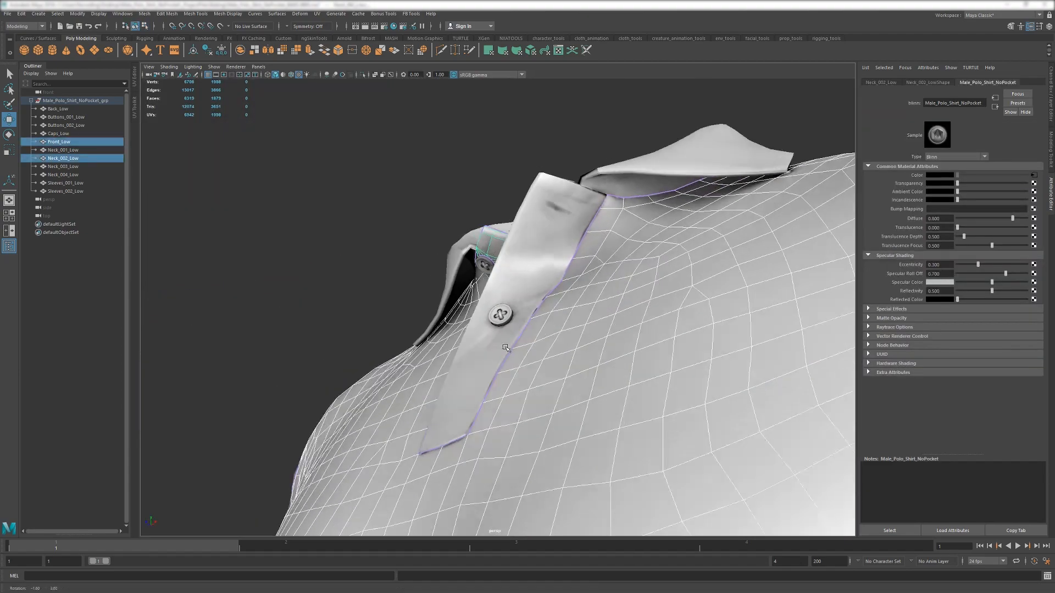
right_click_drag(484, 330, 663, 384, "alt")
middle_click_drag(663, 384, 606, 307, "alt")
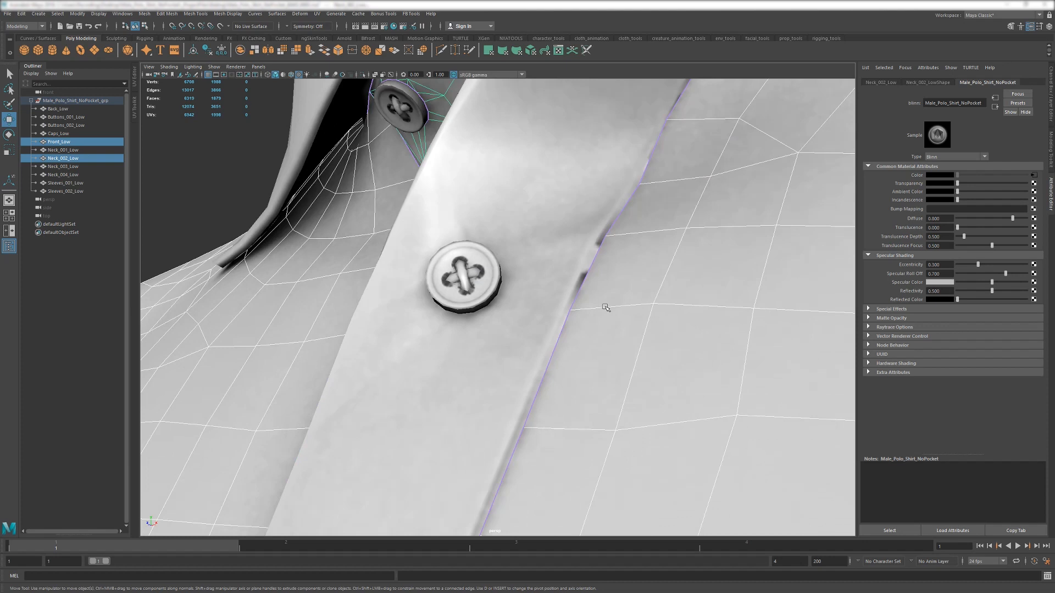
left_click(589, 259)
key("F9")
left_click(603, 246)
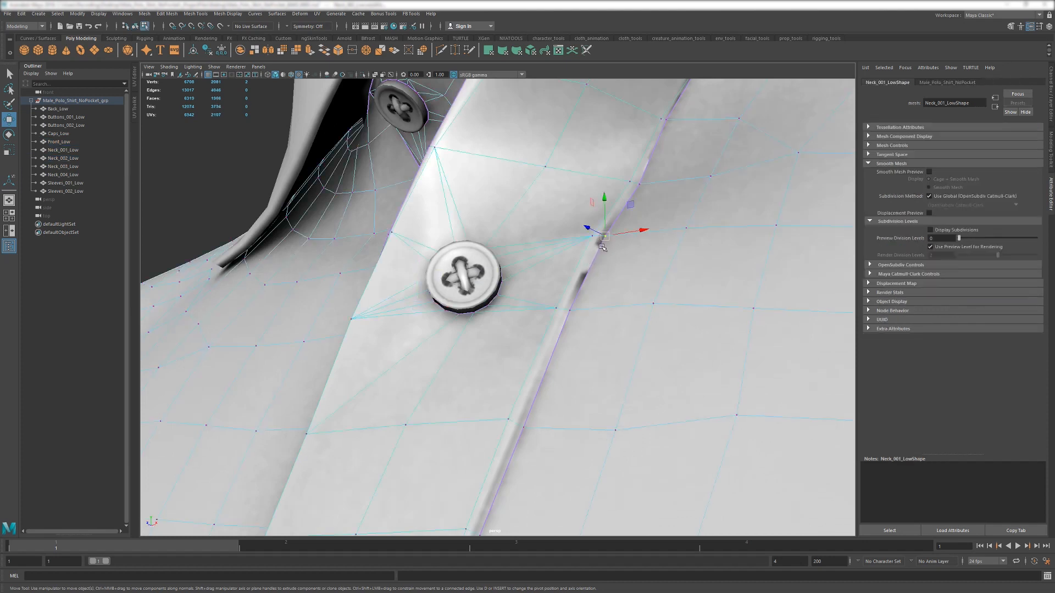
key("f")
left_click_drag(561, 308, 599, 273, "shift")
scroll(574, 310, "down", 2)
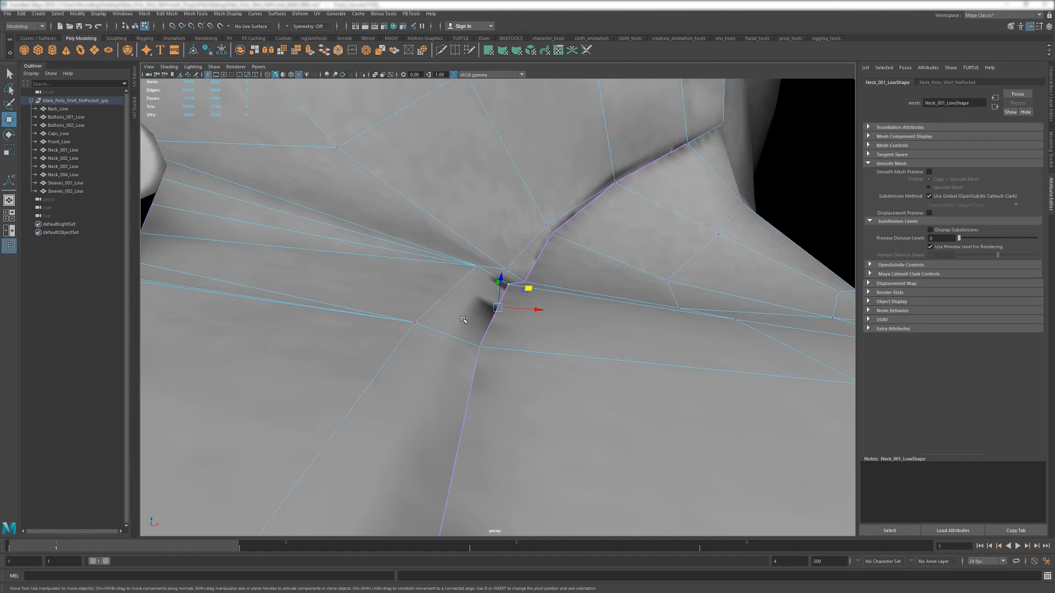
left_click_drag(463, 320, 470, 316, "alt")
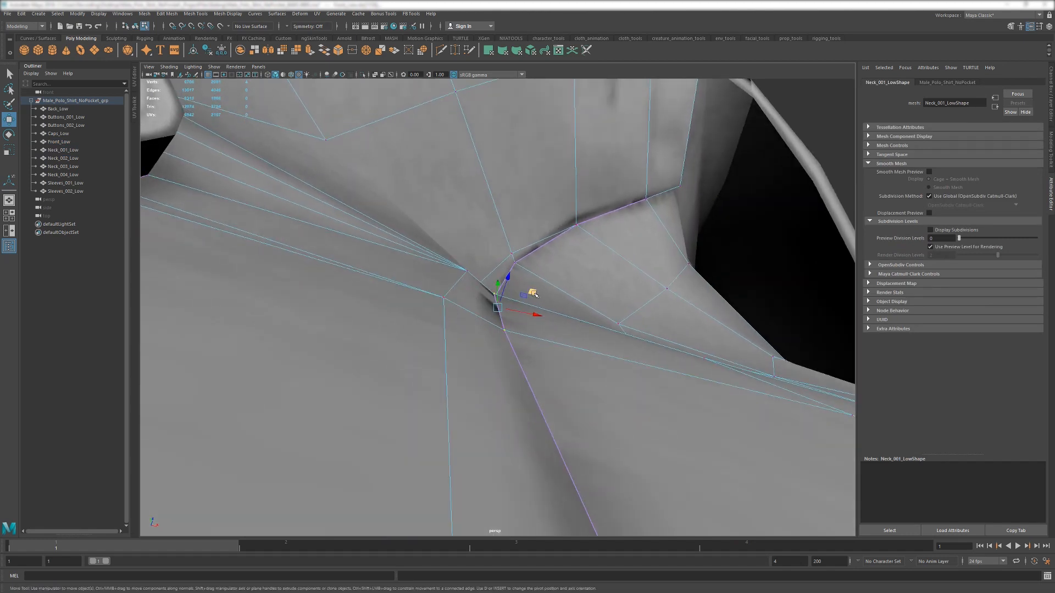
left_click_drag(534, 294, 479, 312)
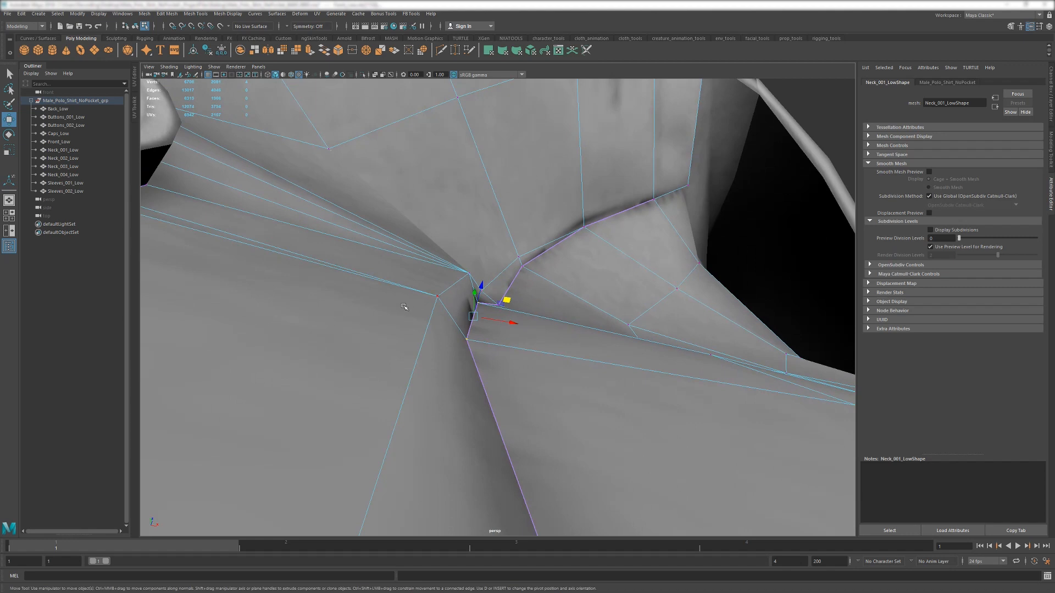
- Adjust the adjacent vertices along the same Neck_001_Low placket edge to tighten its seam with the shirt front
left_click_drag(404, 307, 496, 287, "alt")
left_click(532, 274)
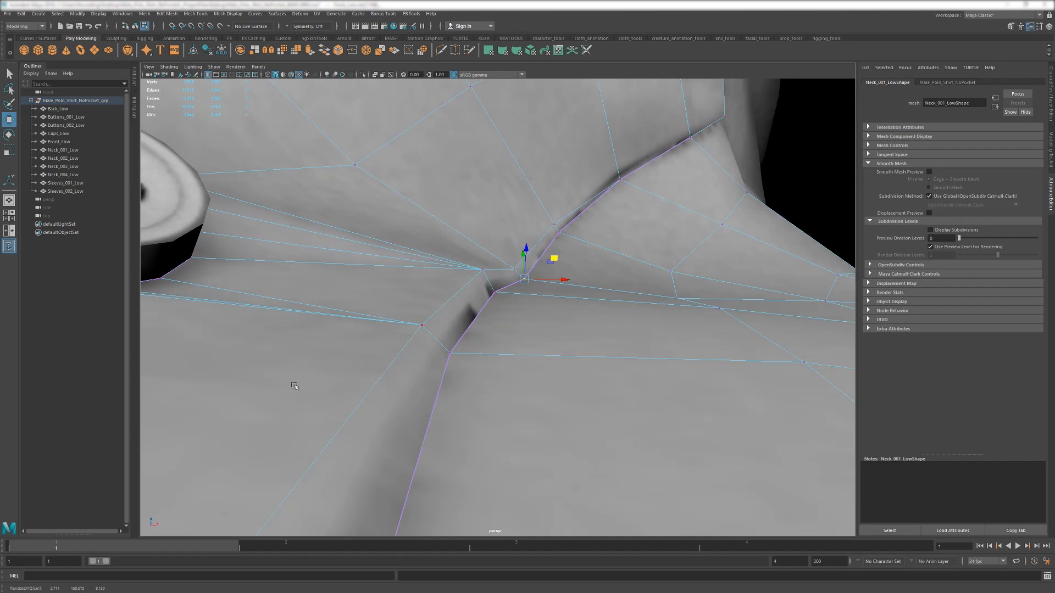
scroll(345, 446, "down", 4)
left_click_drag(391, 329, 487, 270, "alt")
left_click(496, 235)
left_click(525, 250)
left_click_drag(526, 225, 468, 293)
- Examine the baked shading across the shirt front and along the armhole seam where it meets the sleeve
left_click_drag(536, 345, 272, 323, "alt")
left_click_drag(355, 297, 397, 270, "alt")
scroll(398, 270, "down", 3)
middle_click_drag(398, 271, 409, 313, "alt")
left_click_drag(409, 313, 513, 329, "alt")
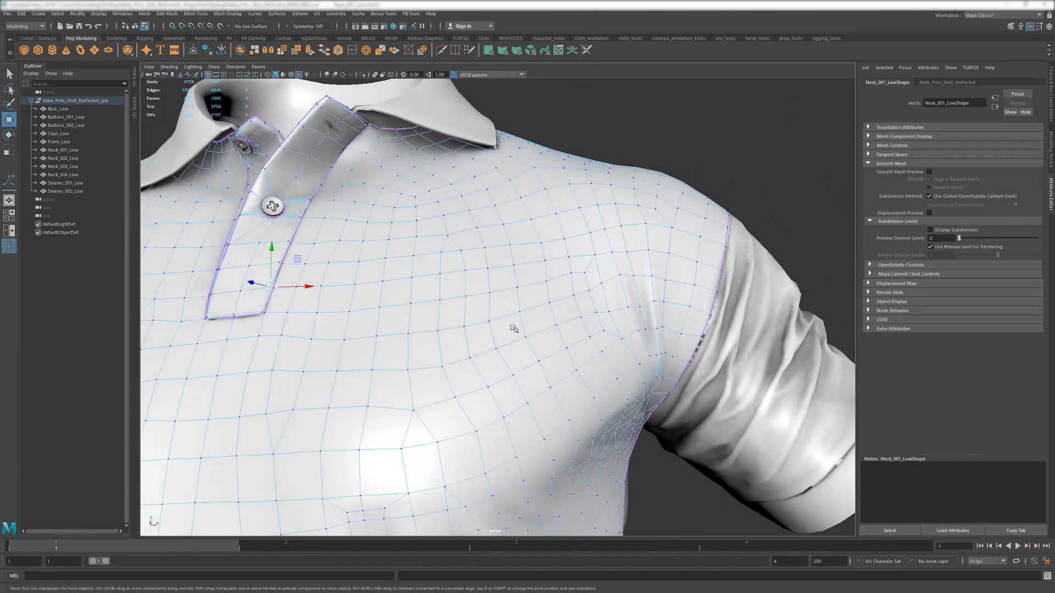
middle_click_drag(514, 329, 386, 215, "alt")
right_click_drag(386, 214, 623, 273, "alt")
middle_click_drag(623, 273, 502, 361, "alt")
left_click_drag(502, 361, 459, 357, "alt")
- Move the Front_Low border vertices along the armhole seam slightly toward the sleeve to cover the dark shading artifacts
right_click_drag(583, 289, 538, 289)
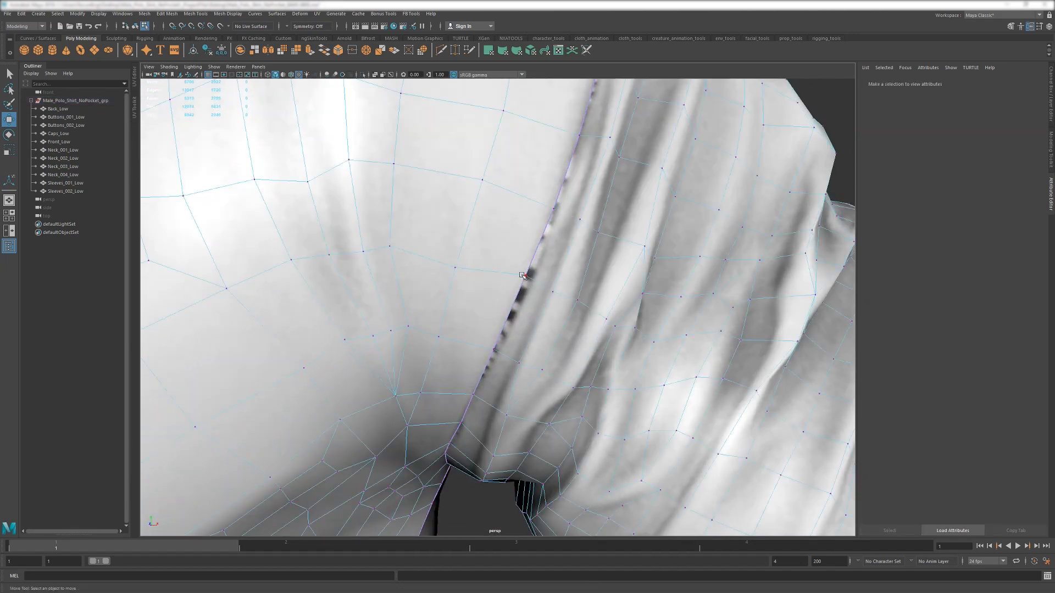
left_click(523, 275)
left_click_drag(525, 275, 536, 279)
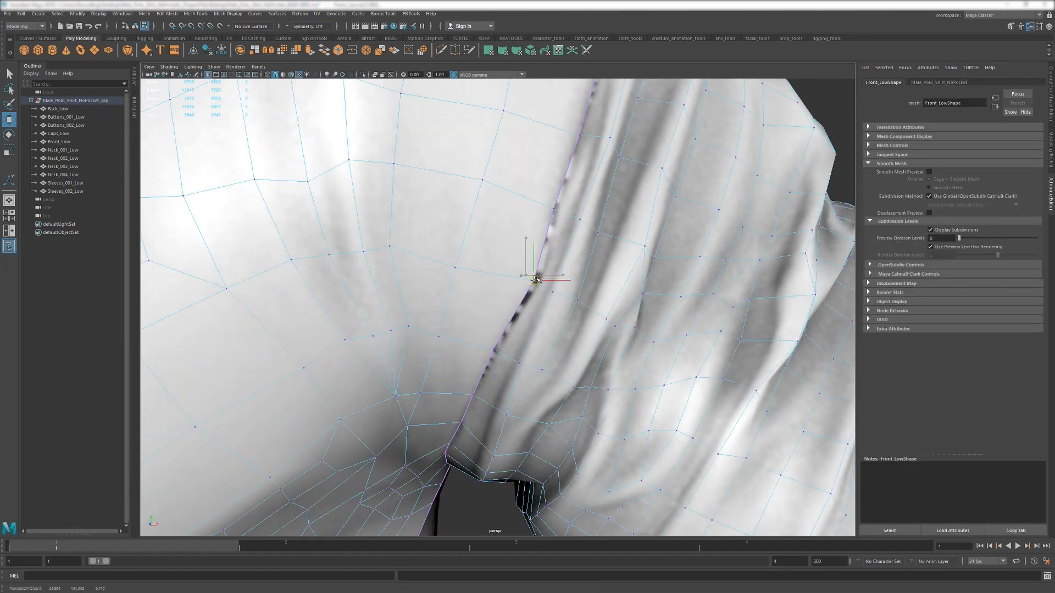
left_click(553, 205)
left_click_drag(554, 207, 558, 211)
middle_click_drag(603, 250, 566, 340, "alt")
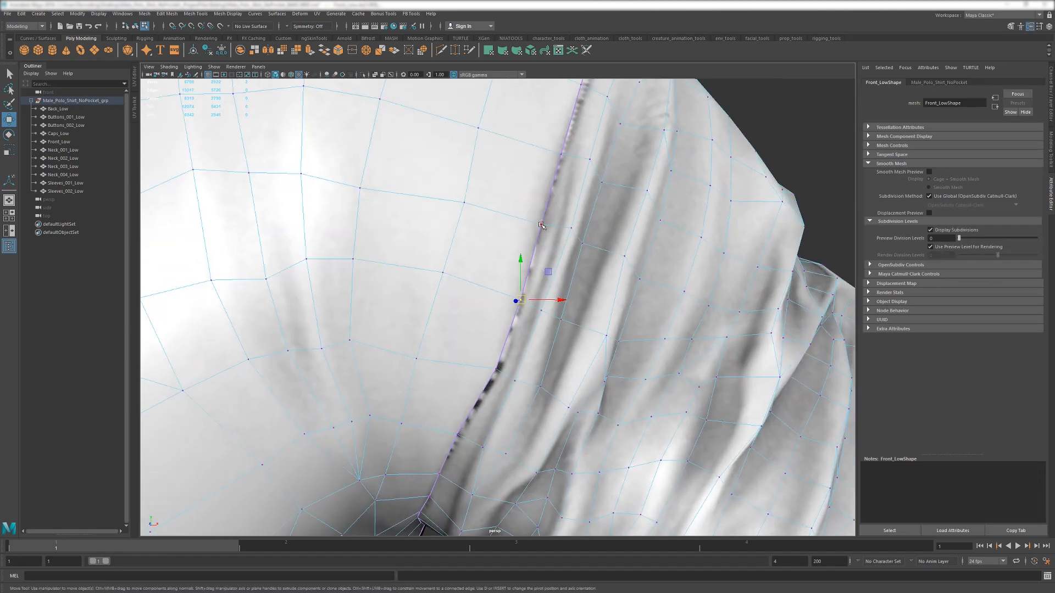
middle_click_drag(541, 226, 486, 264, "alt")
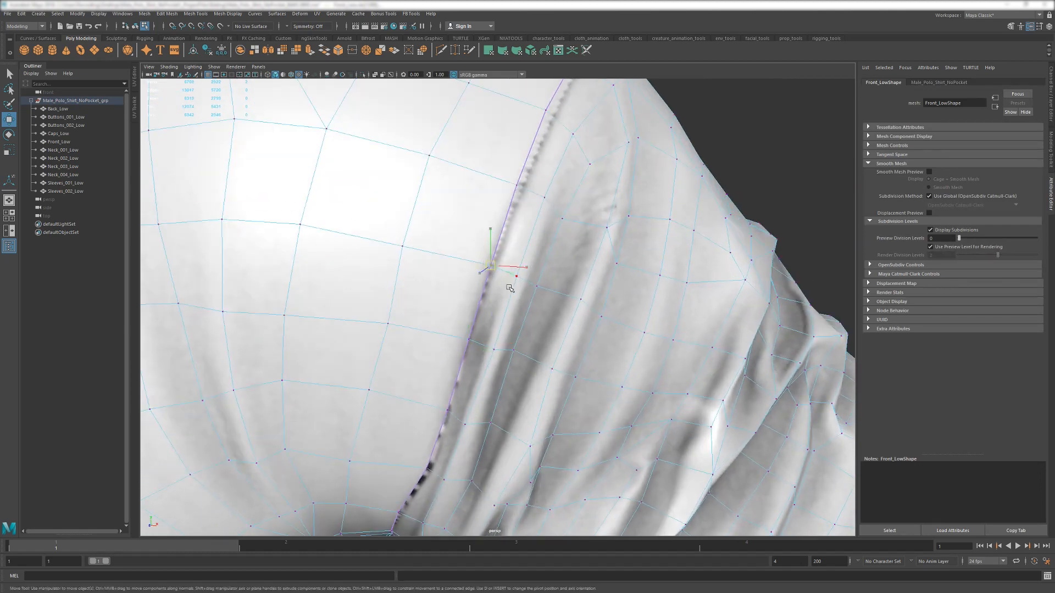
left_click_drag(509, 288, 476, 348)
- Try to shift the next armhole seam vertex near the shoulder toward the sleeve, and undo the move
left_click(465, 319)
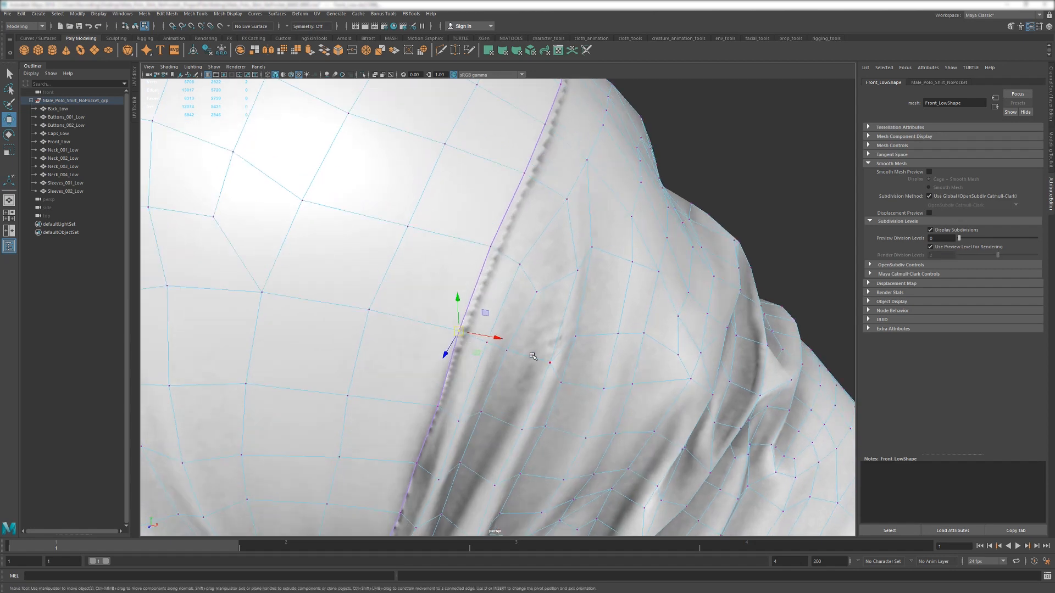
middle_click_drag(532, 356, 545, 361)
key("ctrl+z")
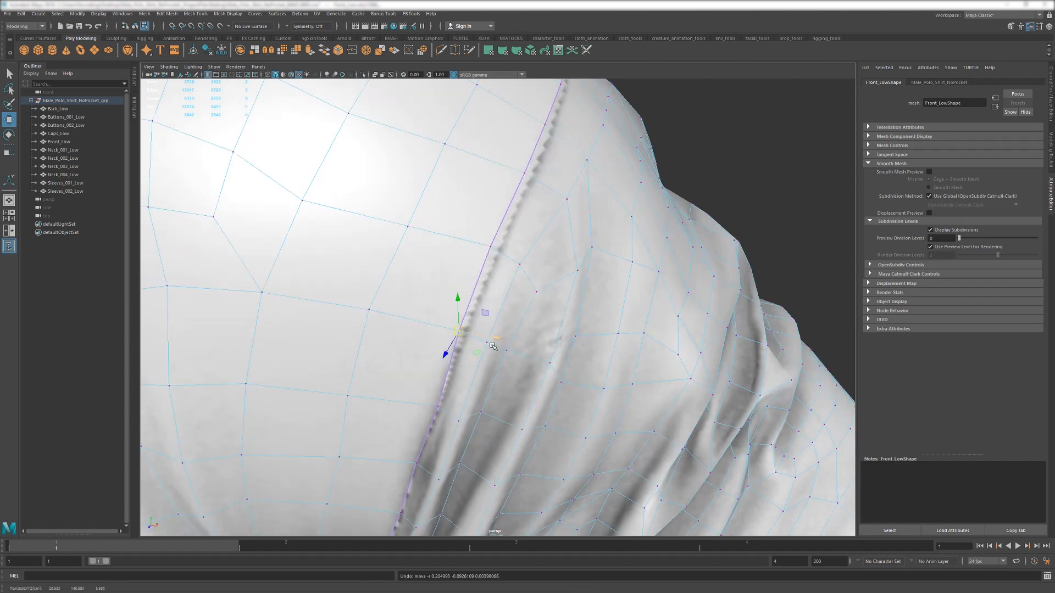
- Turn on Preserve UVs for the Move tool and reselect the Front_Low and Sleeves_001_Low meshes
key("F8")
left_click(8, 116)
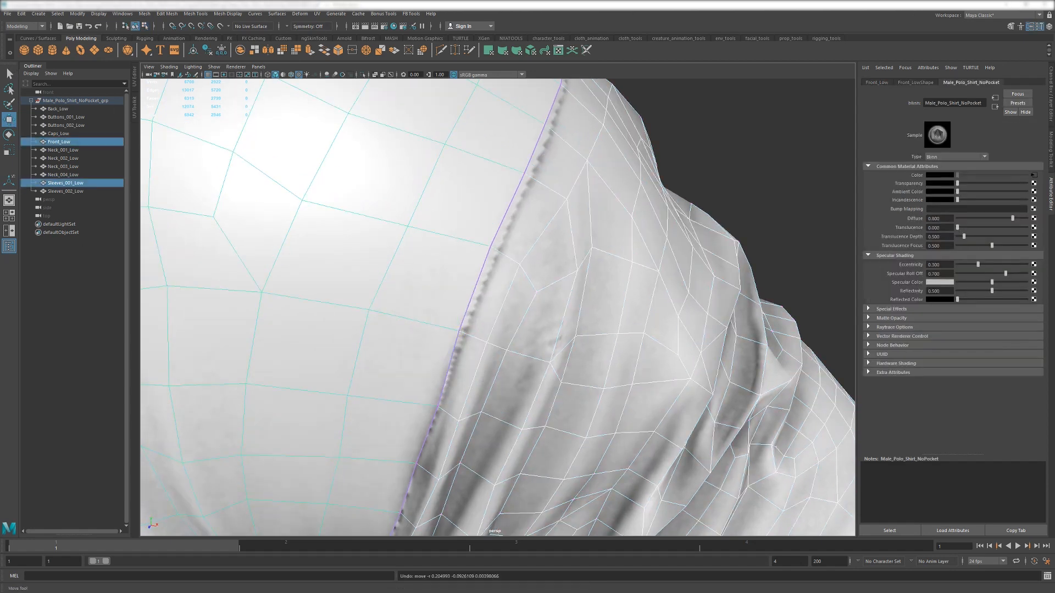
double_click(9, 118)
left_click_drag(167, 131, 235, 114)
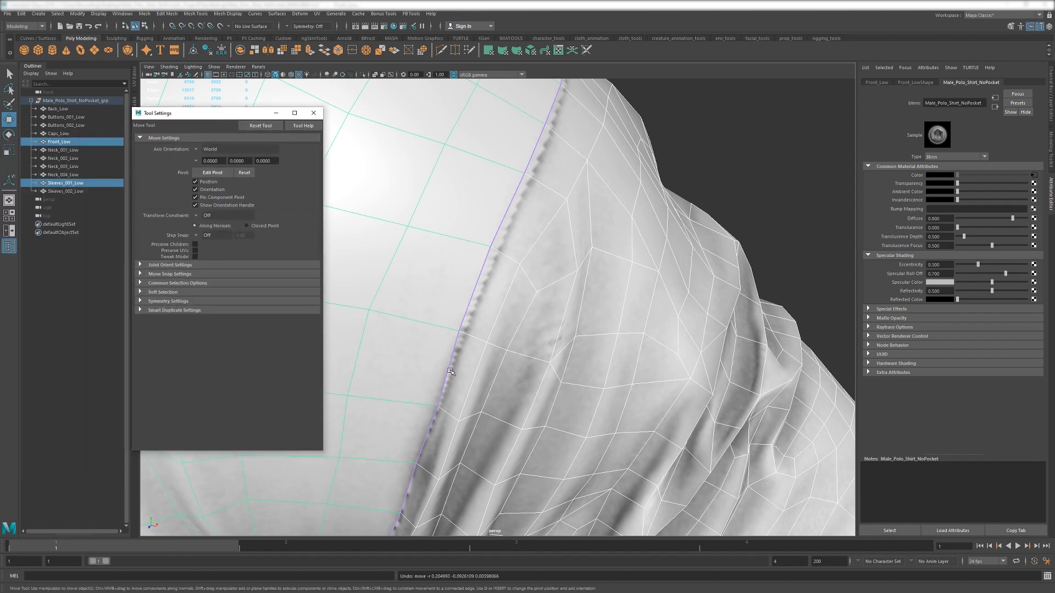
left_click_drag(483, 276, 504, 275, "alt")
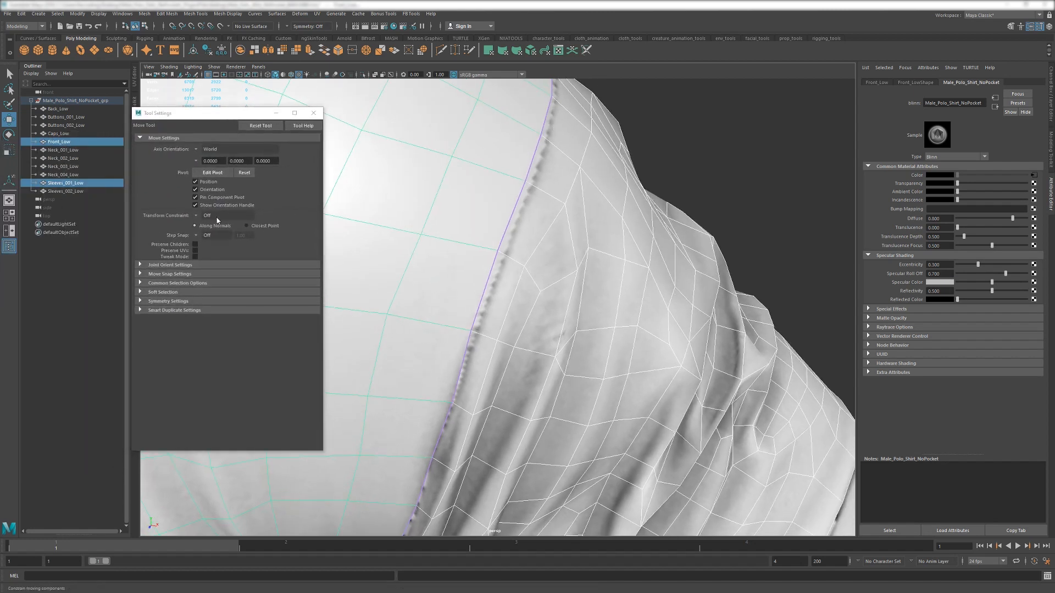
left_click(195, 251)
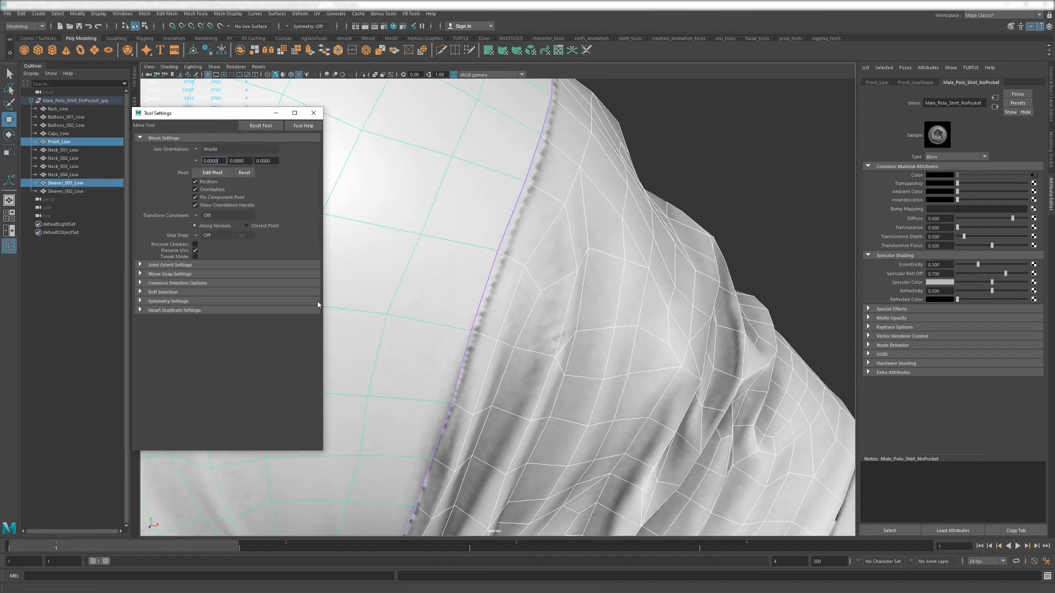
left_click(467, 330)
left_click(489, 339, "shift")
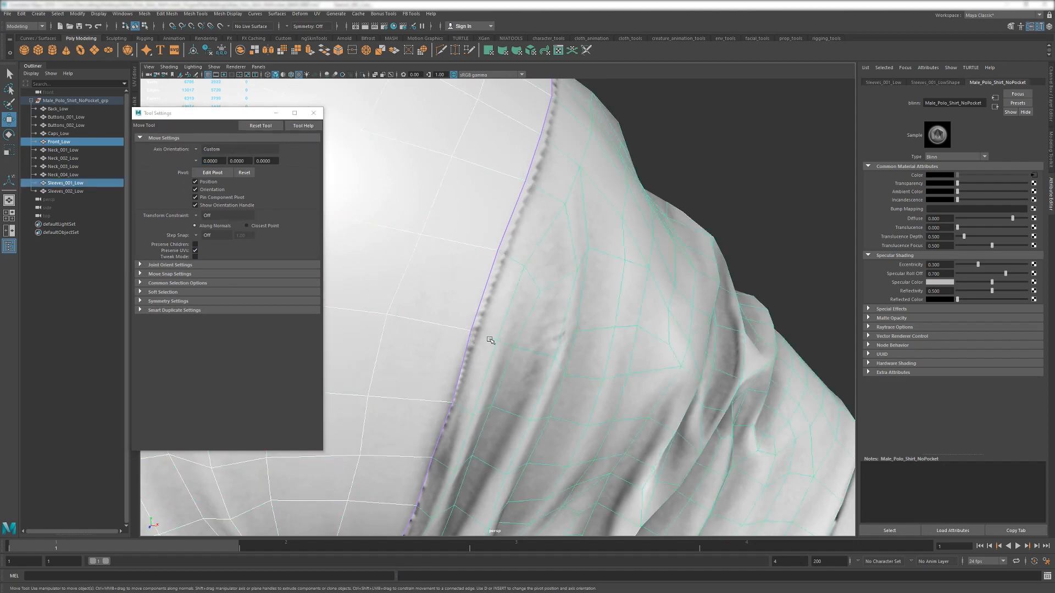
- Adjust the border vertices along the lower front armhole seam between Front_Low and Sleeves_001_Low to cover the shading artifacts
key("F9")
mouse_move(482, 341)
left_mouse_down()
mouse_move(461, 321)
mouse_move(473, 328)
left_mouse_up()
left_click_drag(489, 243, 505, 260)
left_click_drag(503, 268, 551, 300, "alt")
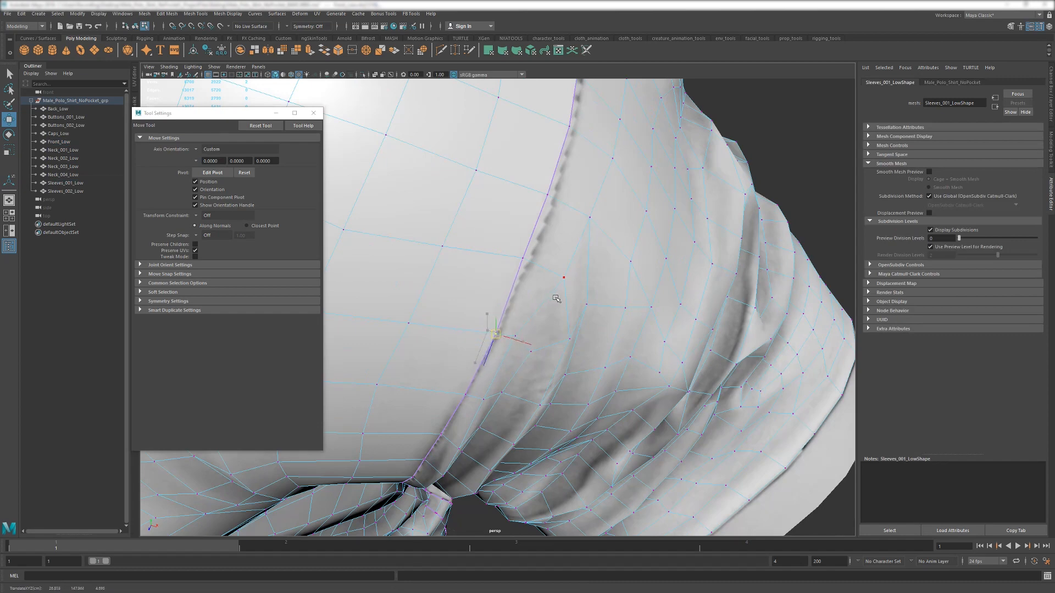
left_click(523, 256)
left_click_drag(522, 256, 587, 276, "alt")
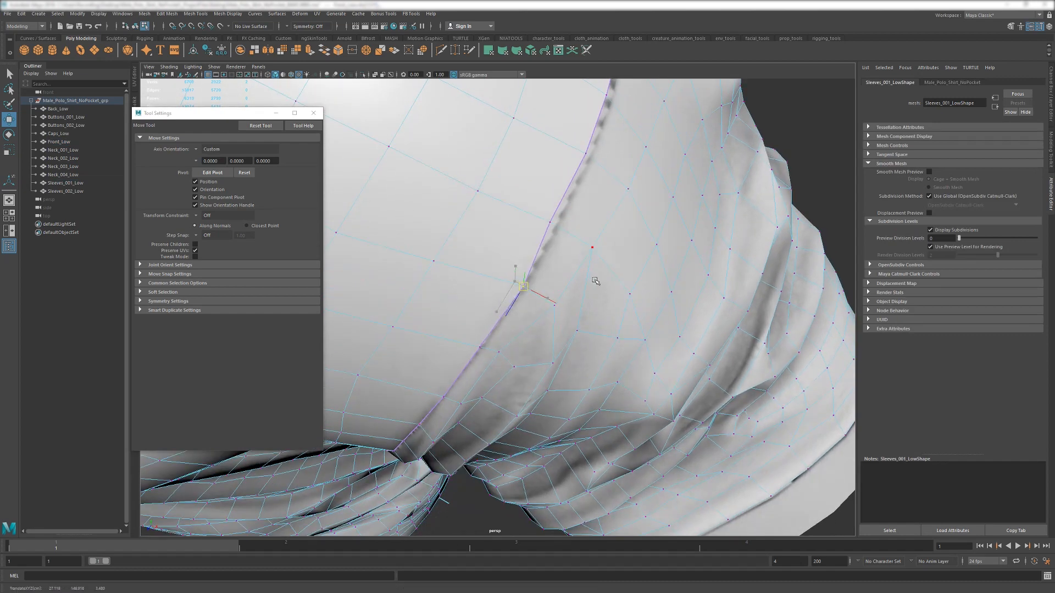
- Shift the upper front armhole seam vertices near the shoulder slightly to hide the dark dotted edge
left_click_drag(549, 219, 613, 251, "alt")
middle_click_drag(612, 250, 621, 258)
left_click_drag(622, 258, 532, 284, "alt")
left_click(547, 241)
left_click(608, 208)
- Add Back_Low to the edited meshes and move the vertex where the front, back and sleeve meet at the shoulder
key("F8")
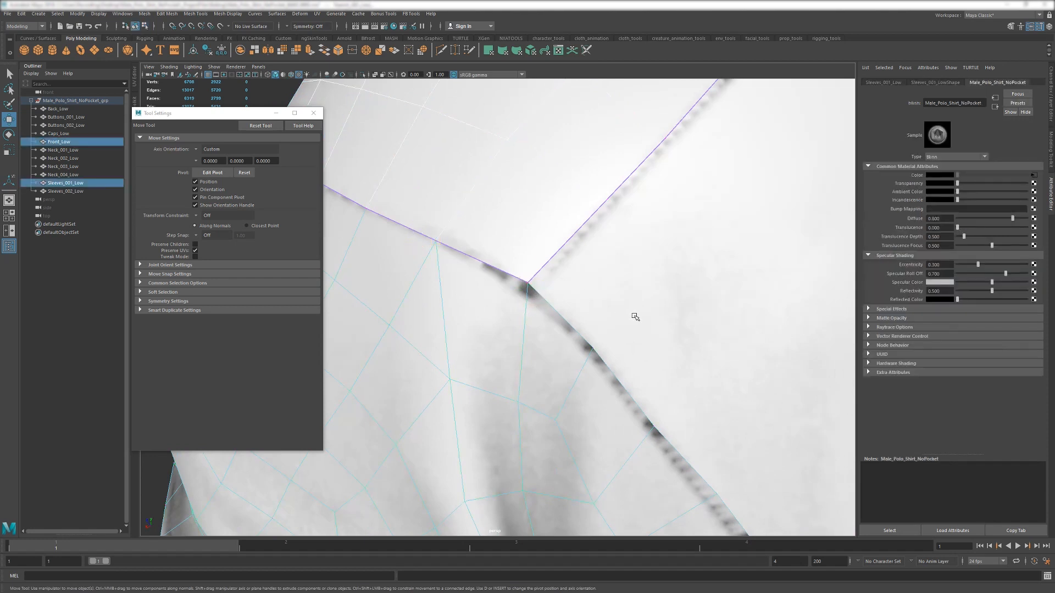
left_click(634, 315, "shift")
key("F8")
left_click_drag(519, 274, 596, 320)
middle_click_drag(596, 320, 587, 331)
left_click_drag(574, 409, 592, 424)
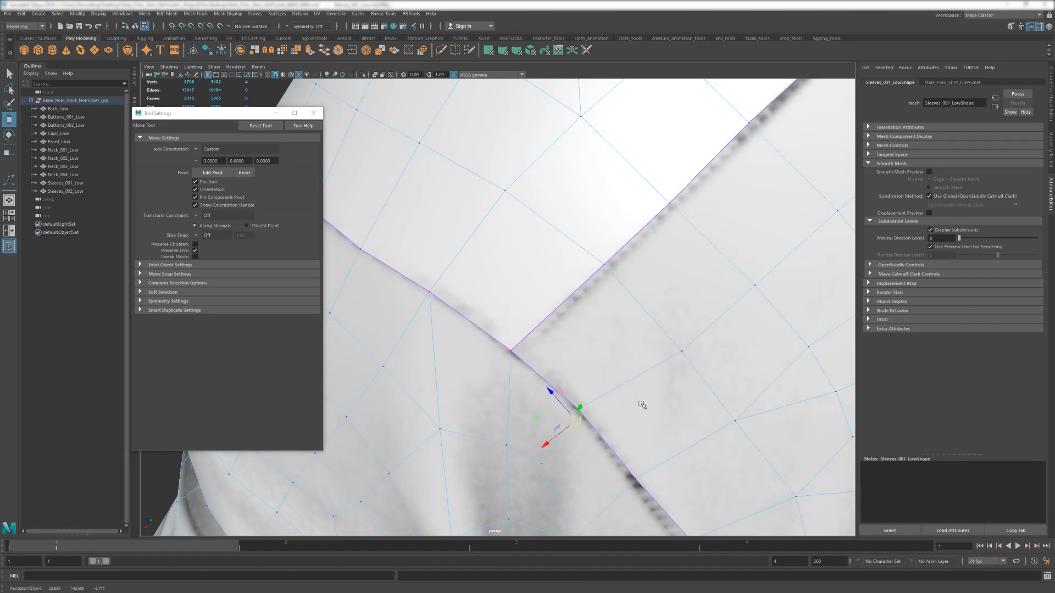
- Nudge the first back armhole seam vertices below the shoulder junction over the dark bake line
left_click_drag(673, 426, 677, 397, "alt")
middle_click_drag(677, 397, 676, 398)
middle_click_drag(676, 397, 589, 313, "alt")
left_click_drag(560, 357, 578, 377)
left_click_drag(582, 379, 578, 360, "alt")
middle_click_drag(633, 347, 628, 351)
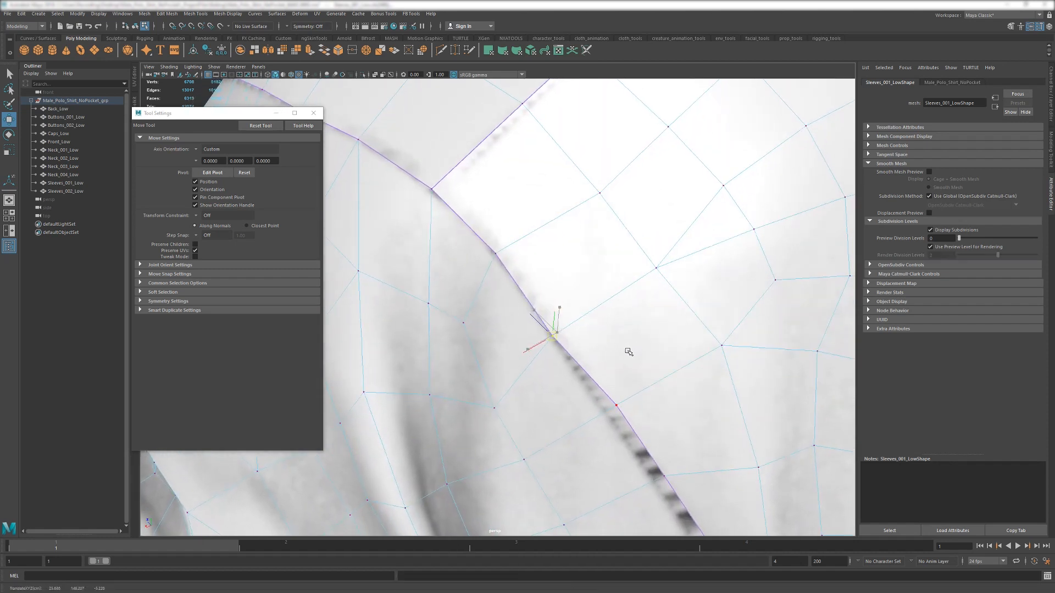
- Move the next vertices down the back armhole seam to cover the dark spots beside the sleeve
left_click(617, 404)
middle_click_drag(643, 413, 651, 417)
right_click_drag(651, 417, 640, 349, "alt")
left_click_drag(641, 348, 518, 309, "alt")
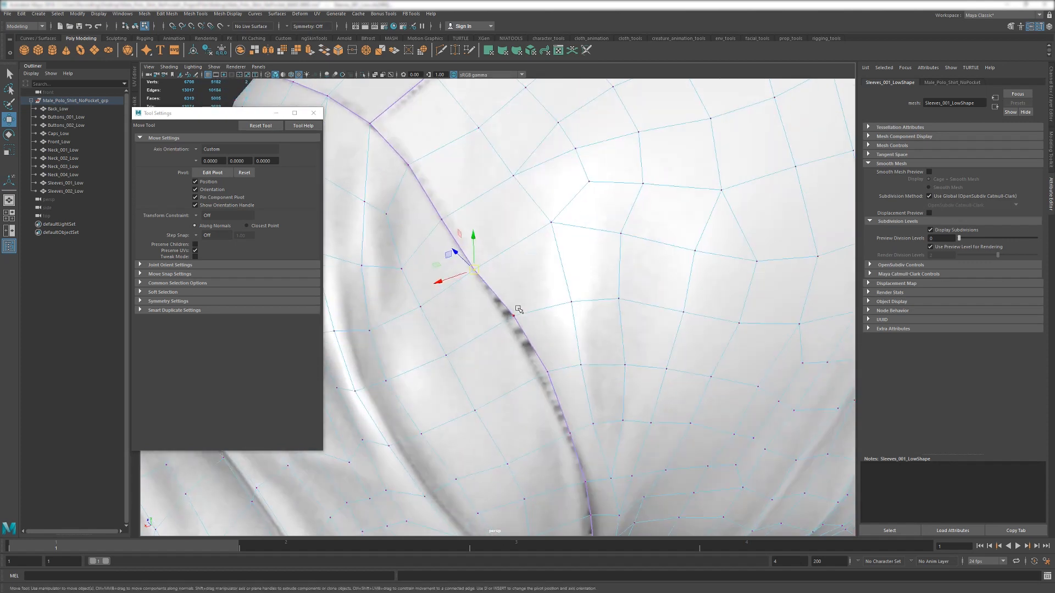
left_click(515, 313)
left_click(516, 319)
right_click_drag(516, 321, 562, 330, "alt")
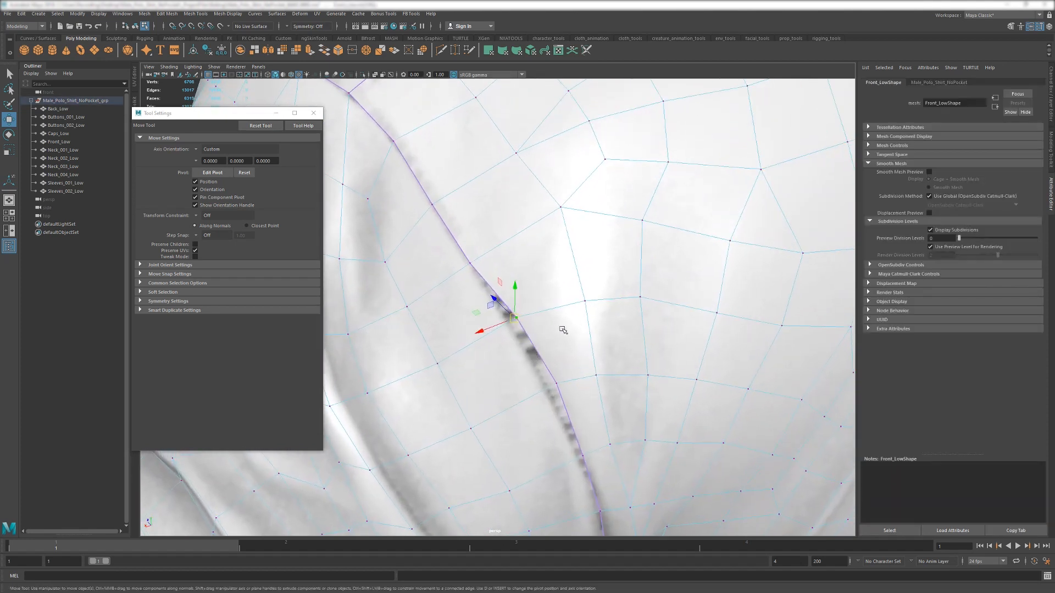
middle_click_drag(565, 330, 560, 334)
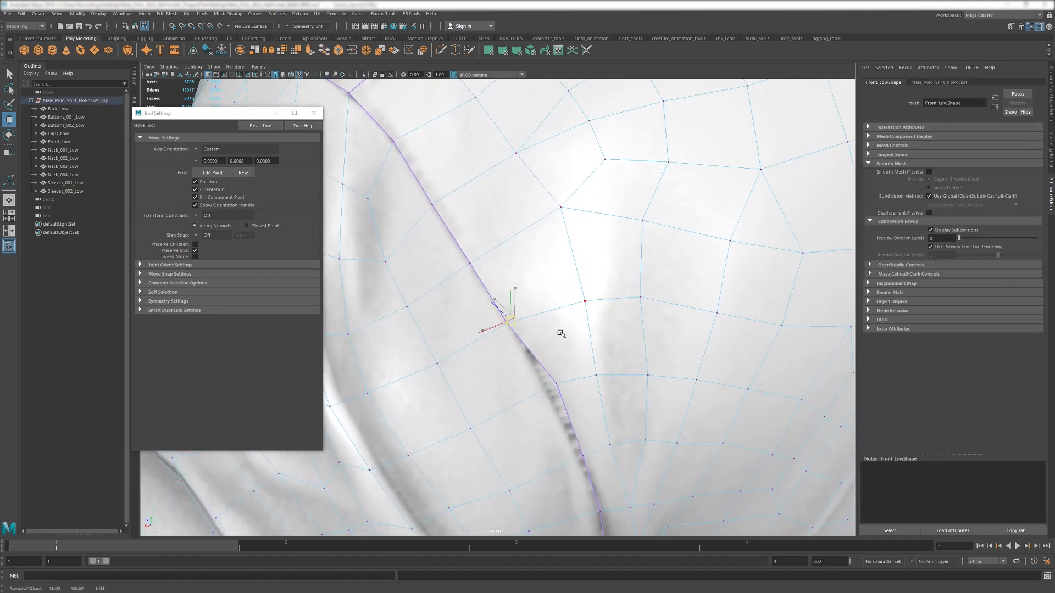
- Reposition the vertex midway down the back armhole seam, undoing the first move and shifting it again
left_click(552, 380)
middle_click_drag(553, 380, 596, 386)
left_click_drag(596, 383, 640, 386, "alt")
key("ctrl+z")
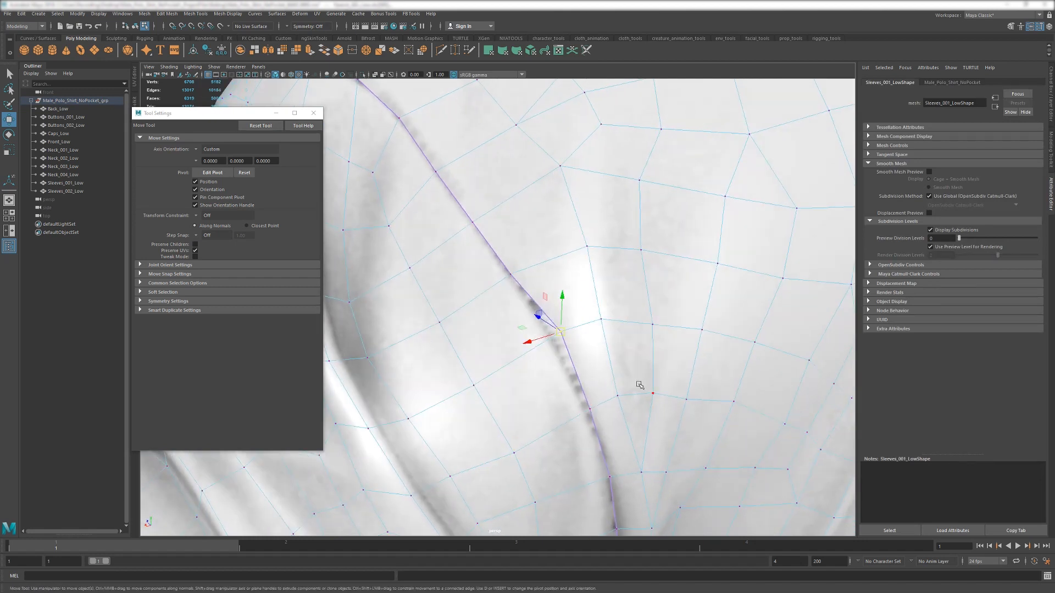
middle_click_drag(639, 386, 632, 386)
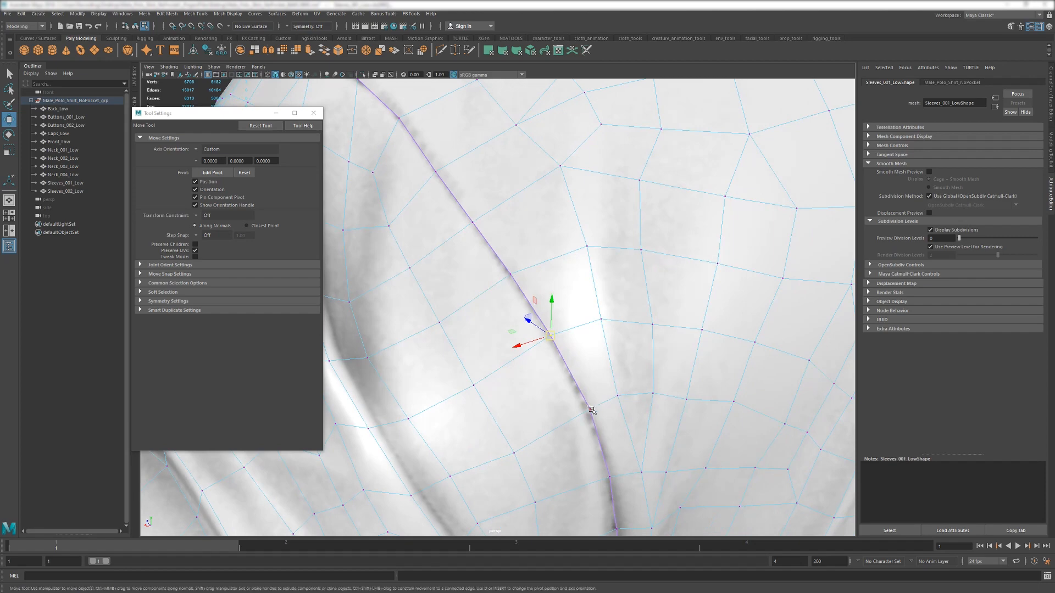
- Shift the lower back armhole seam vertex to cover the remaining artifact, and bring the sleeve's underside into view
left_click(590, 408)
left_click_drag(600, 405, 634, 396, "alt")
middle_click_drag(634, 395, 627, 395)
left_click_drag(627, 396, 543, 366, "alt")
left_click_drag(609, 343, 625, 423, "alt")
right_click_drag(626, 424, 506, 297, "alt")
left_click_drag(505, 296, 513, 263, "alt")
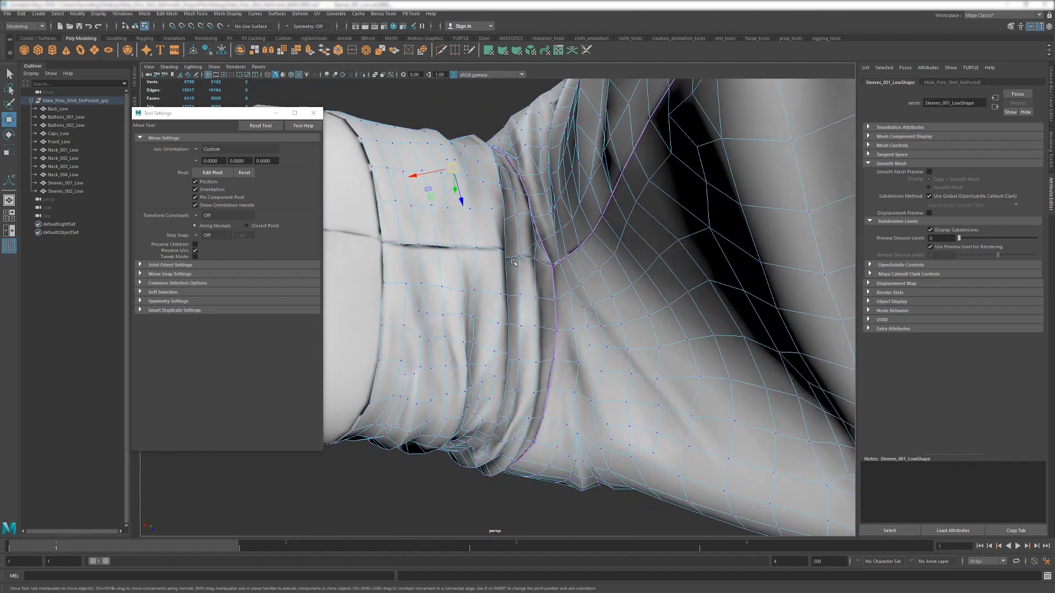
- Edit the vertices of Sleeves_001_Low and Sleeves_002_Low, and move the vertex where the underarm seam meets the cuff seam
right_click_drag(514, 262, 572, 275, "alt")
left_click_drag(571, 275, 506, 406, "alt")
key("F8")
left_click(466, 321)
left_click(514, 325, "shift")
key("F8")
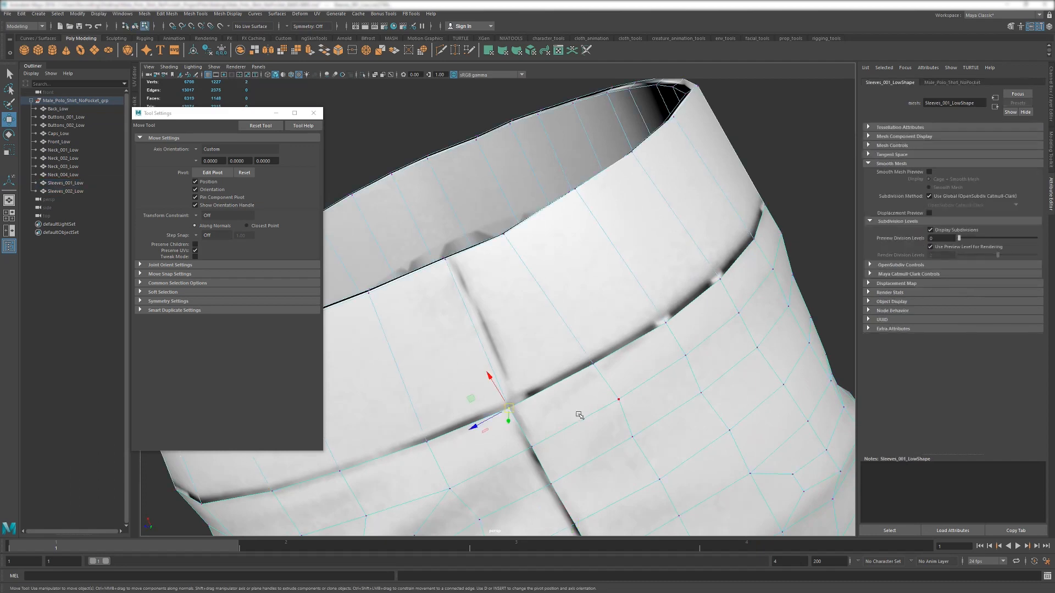
mouse_move(589, 407)
left_mouse_down("alt")
mouse_move(586, 393)
mouse_move(574, 400)
left_mouse_up("alt")
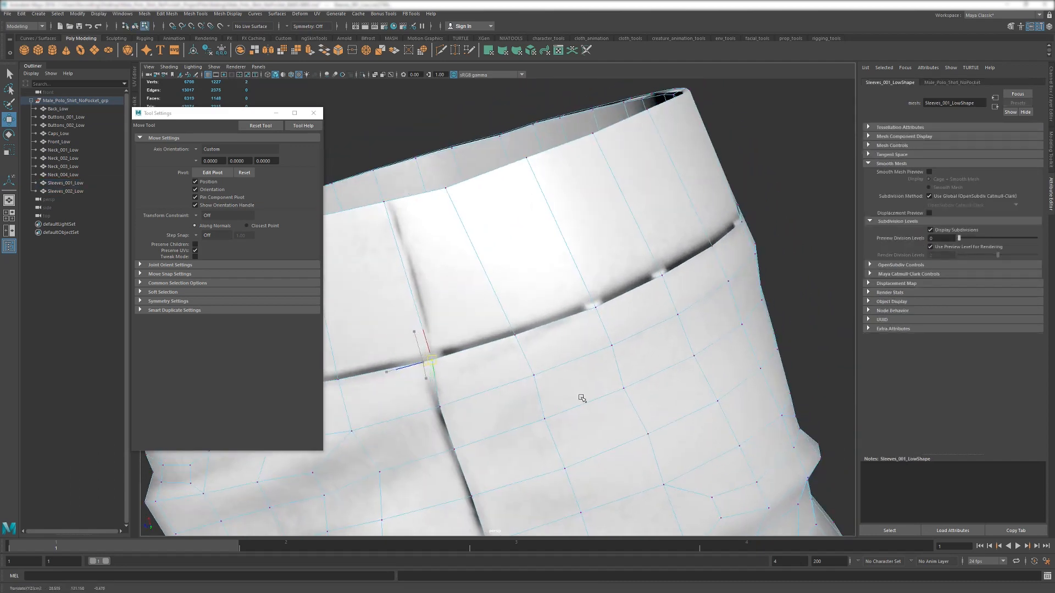
- Adjust the Sleeves_002_Low vertex at the cuff's open edge on the underarm seam
left_click_drag(382, 201, 407, 246)
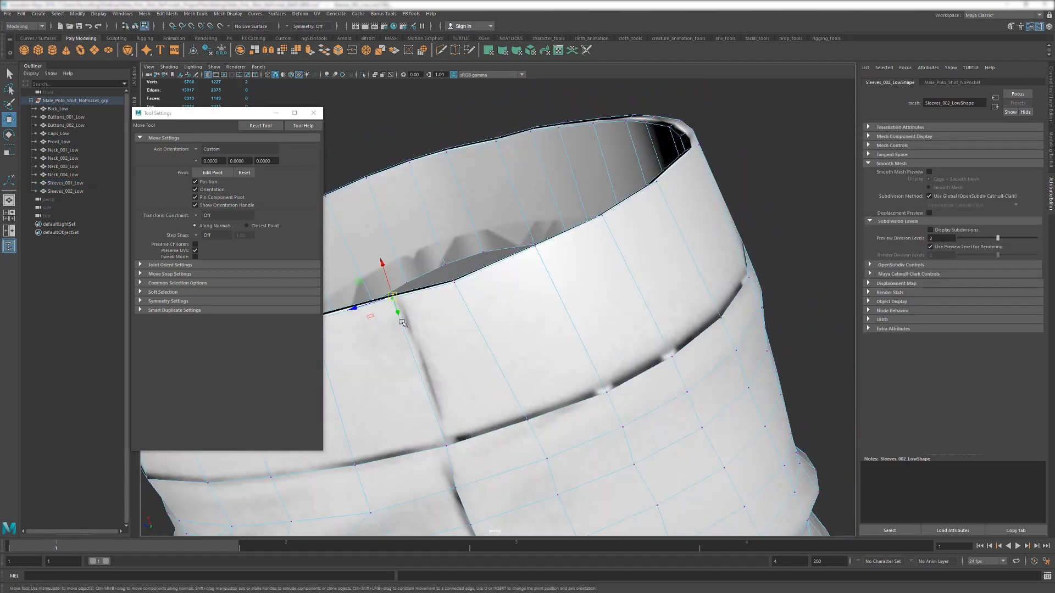
left_click_drag(356, 309, 364, 306)
left_click_drag(430, 246, 593, 357, "alt")
right_click_drag(462, 379, 498, 391, "alt")
mouse_move(499, 391)
left_mouse_down("alt")
mouse_move(572, 440)
mouse_move(511, 388)
left_mouse_up("alt")
right_click_drag(511, 388, 539, 396, "alt")
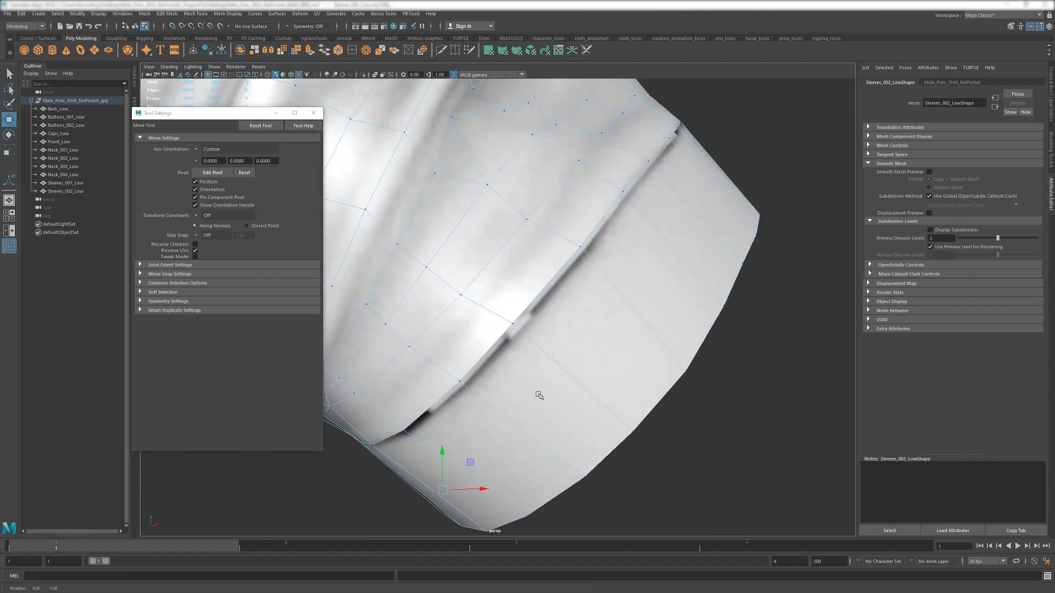
- Move the Sleeves_001_Low border vertices on the first stretch of the cuff seam to cover the light gaps
left_click_drag(495, 307, 516, 330)
left_click_drag(508, 320, 536, 340, "alt")
left_click_drag(503, 297, 509, 299)
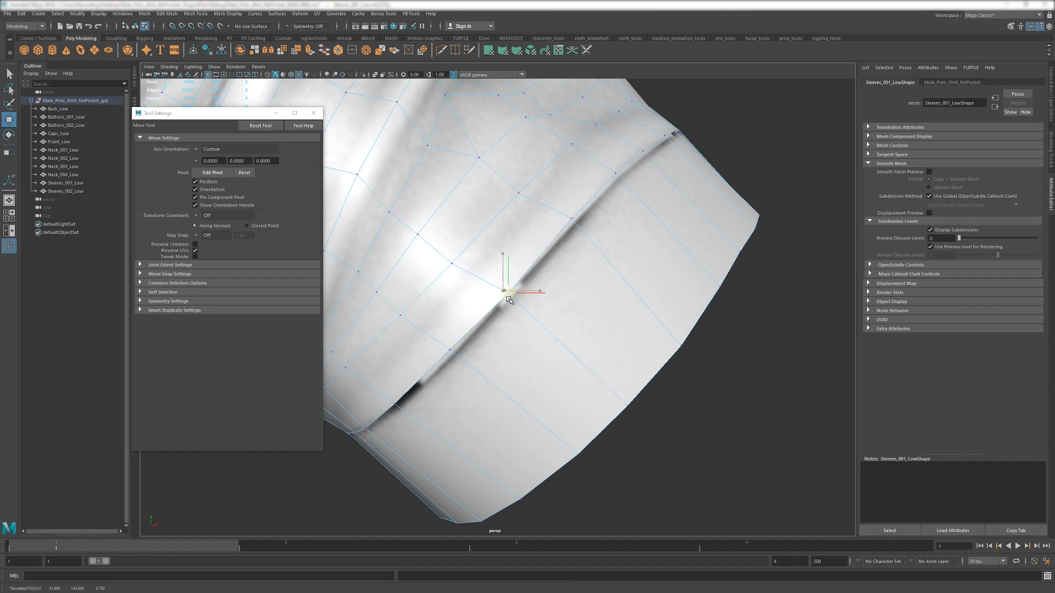
left_click(461, 345)
left_click(570, 217)
- Shift the following Sleeves_001_Low vertices along the outer side of the cuff seam to cover the shading gaps
left_click_drag(574, 242, 479, 325, "alt")
left_click(489, 318)
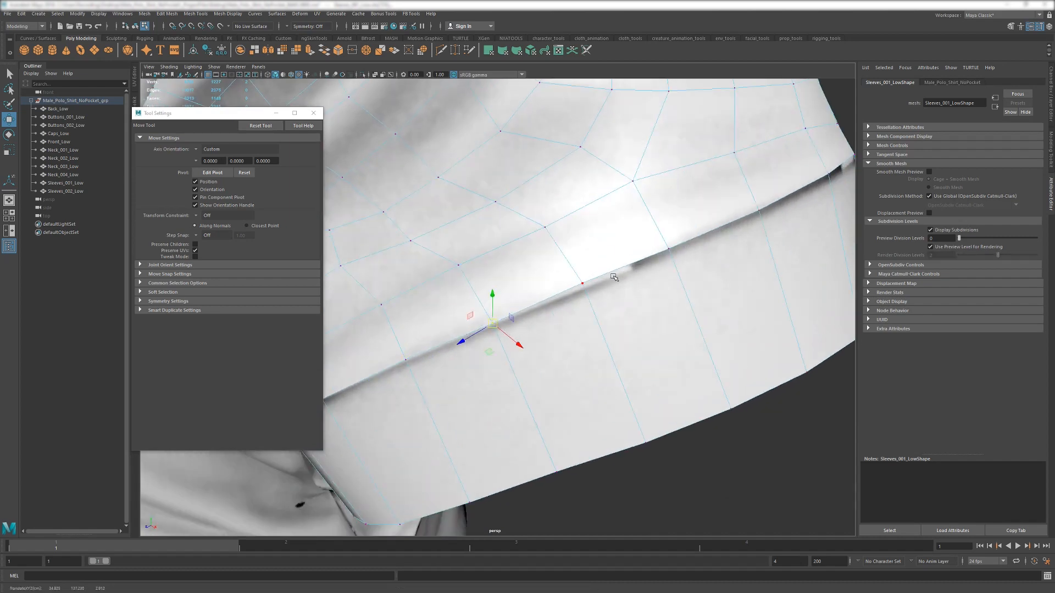
left_click(580, 281)
left_click_drag(610, 304, 692, 295, "alt")
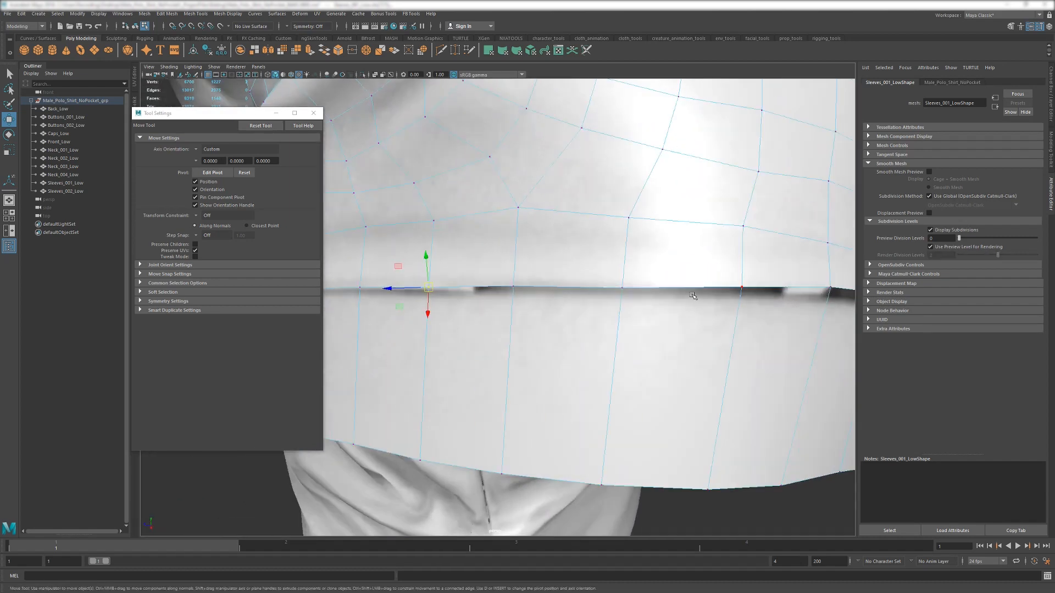
right_click_drag(714, 311, 612, 297, "alt")
- Align the cuff seam vertices across the outer face of the sleeve with the baked dark line
left_click(422, 317)
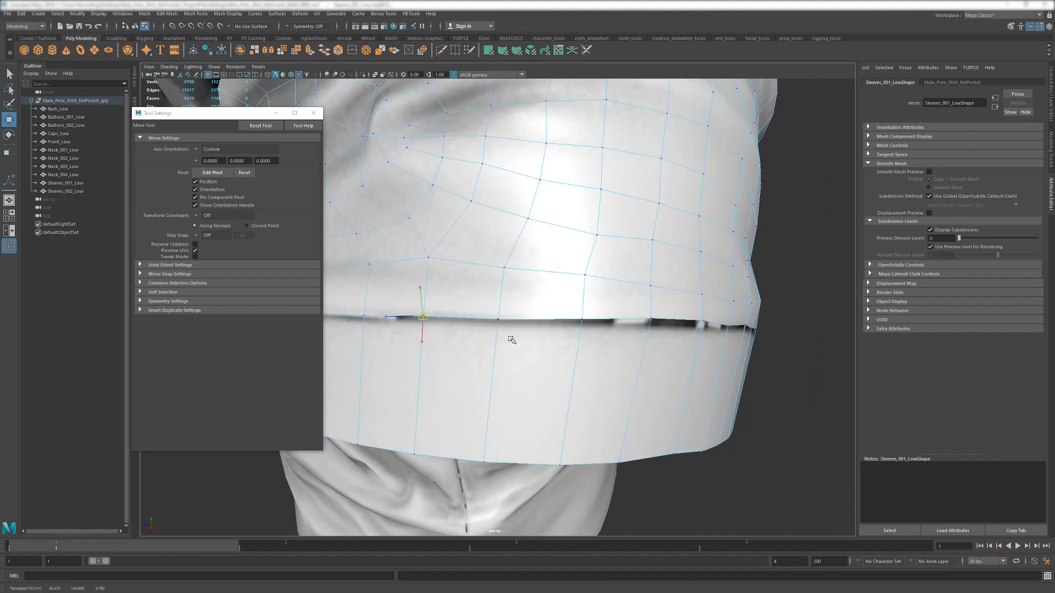
left_click(494, 321)
left_click_drag(555, 336, 555, 358, "alt")
left_click(532, 380)
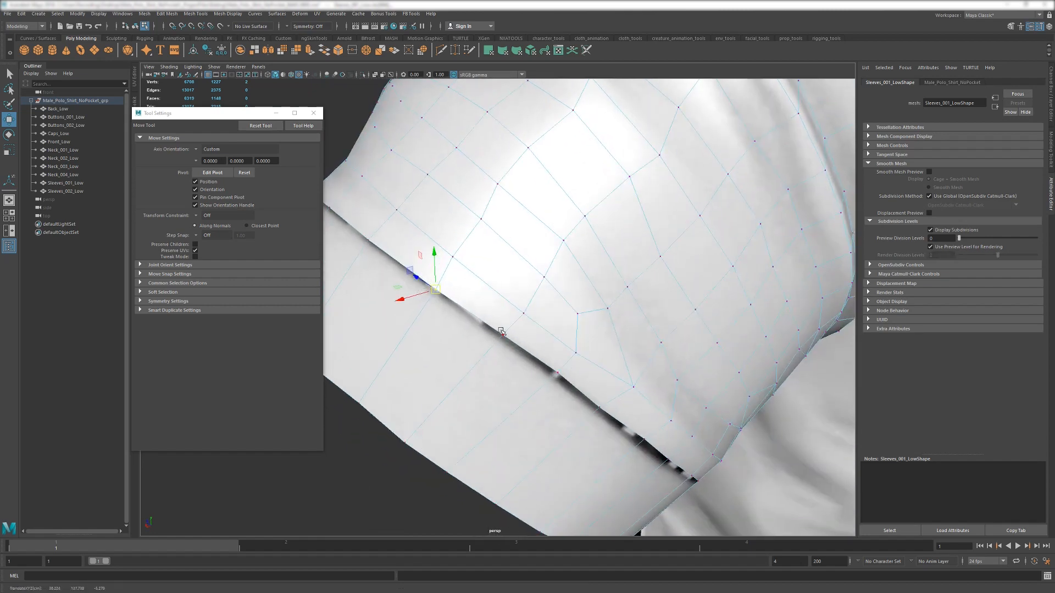
- Move the next sleeve border vertices along the diagonal cuff seam to close the light notches
left_click_drag(499, 330, 506, 337)
left_click_drag(513, 346, 483, 266, "alt")
left_click_drag(473, 321, 511, 326)
left_click_drag(457, 270, 481, 294, "alt")
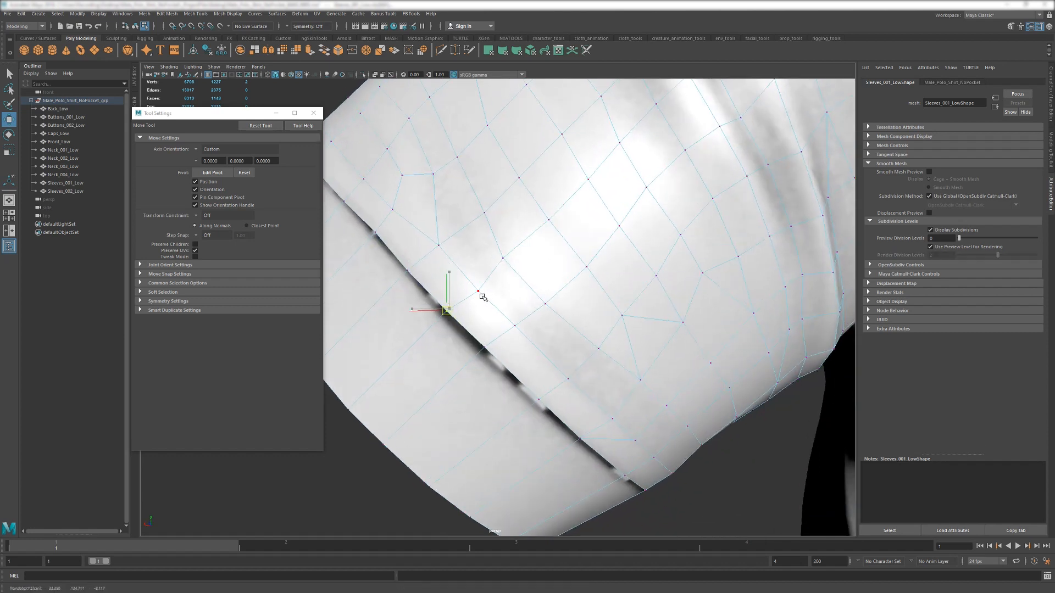
middle_click_drag(495, 334, 532, 356)
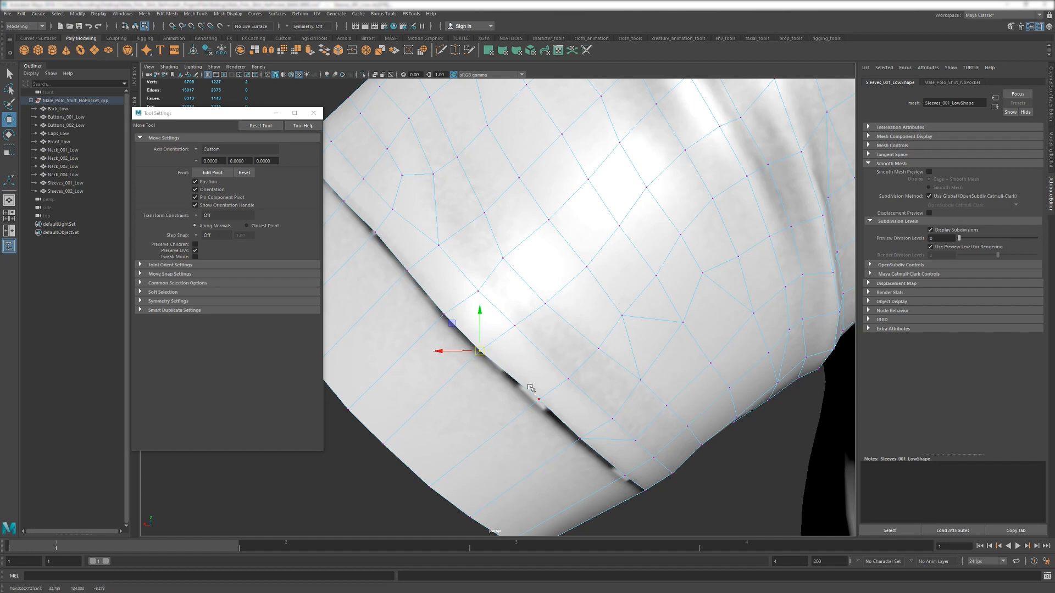
- Undo the last vertex change and adjust the next cuff seam vertex over the bake artifact
left_click_drag(530, 387, 480, 324)
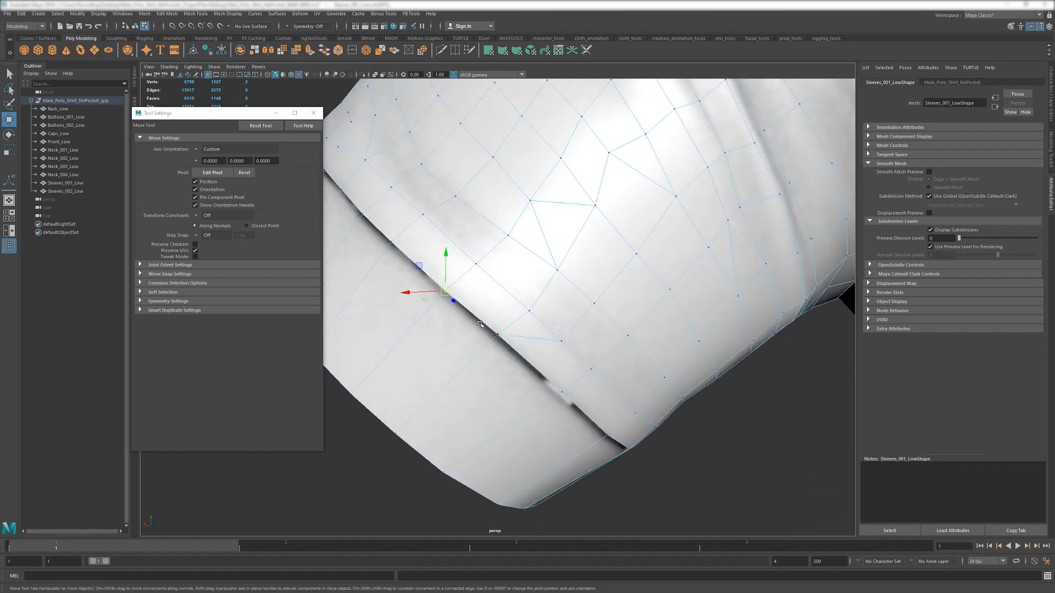
key("ctrl+z")
left_click_drag(598, 366, 568, 335, "alt")
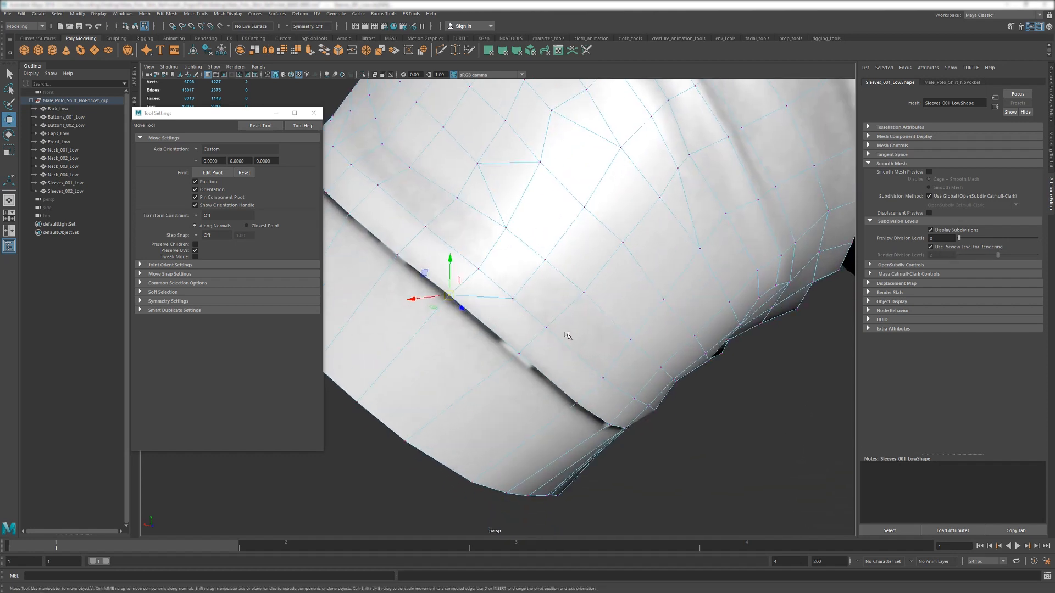
middle_click_drag(567, 334, 566, 339)
left_click(528, 351)
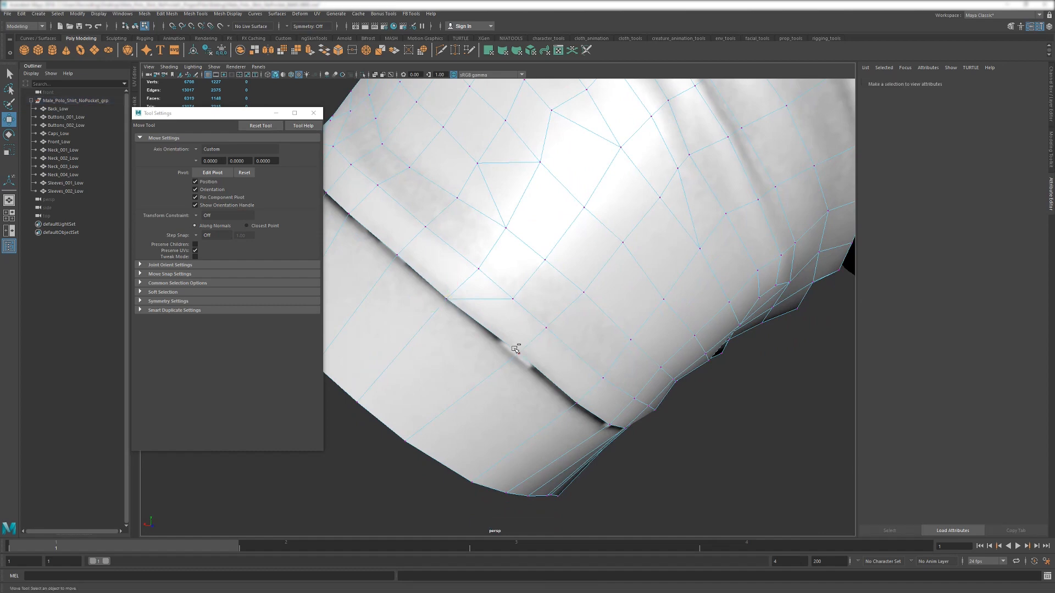
left_click(519, 353)
left_click_drag(556, 355, 506, 335, "alt")
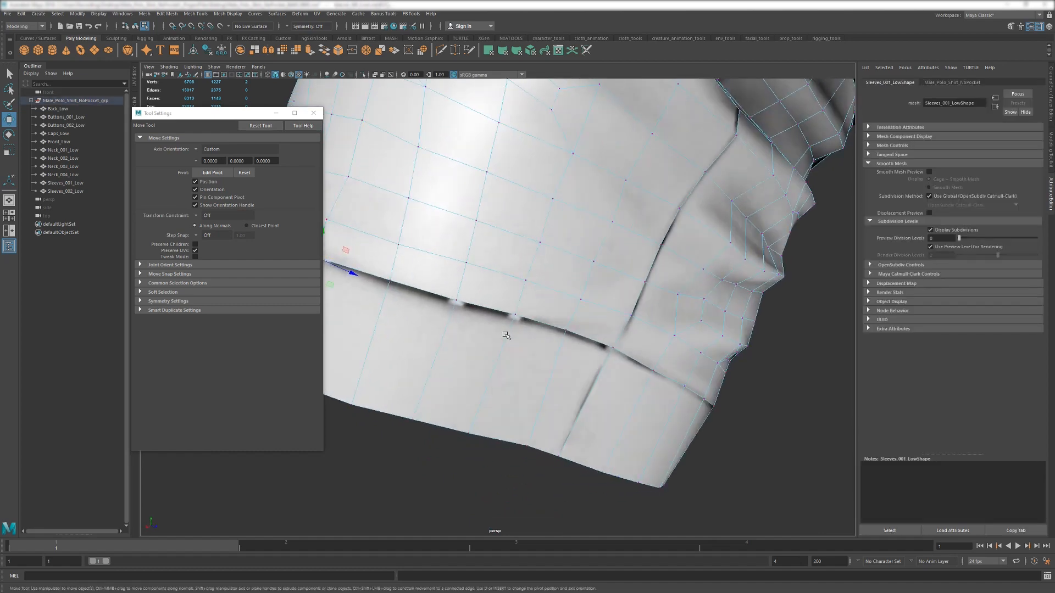
- Shift the last cuff seam vertices before the underarm seam to cover the remaining light spots
left_click(459, 302)
left_click_drag(459, 301, 503, 299, "alt")
middle_click_drag(504, 299, 510, 305)
left_click(482, 282)
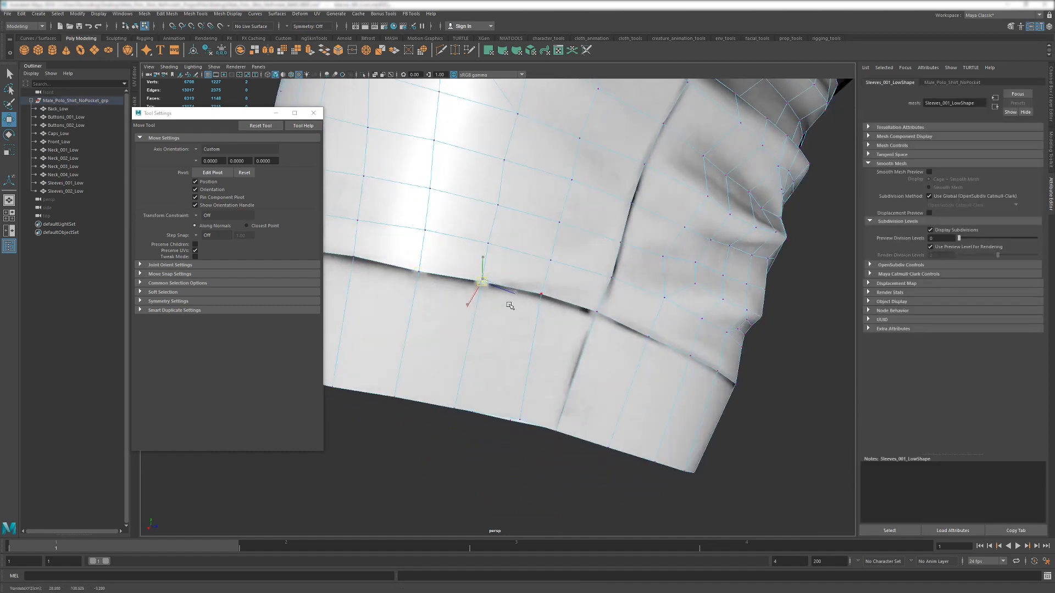
left_click_drag(531, 288, 554, 312)
middle_click_drag(554, 313, 556, 316)
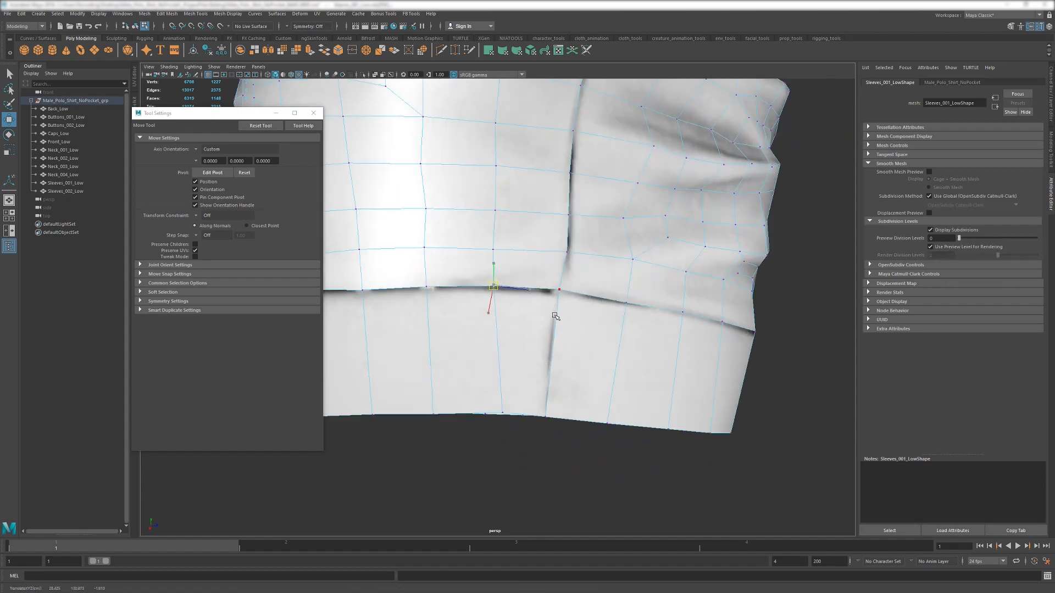
- Select Back_Low, Front_Low and Sleeves_001_Low together at the shoulder and switch them to vertex editing
left_click_drag(489, 313, 527, 328, "alt")
right_click_drag(527, 328, 490, 273, "alt")
left_click_drag(490, 273, 549, 286, "alt")
right_click_drag(549, 286, 648, 258, "alt")
middle_click_drag(649, 258, 534, 344, "alt")
scroll(535, 343, "up", 2)
left_click(507, 350)
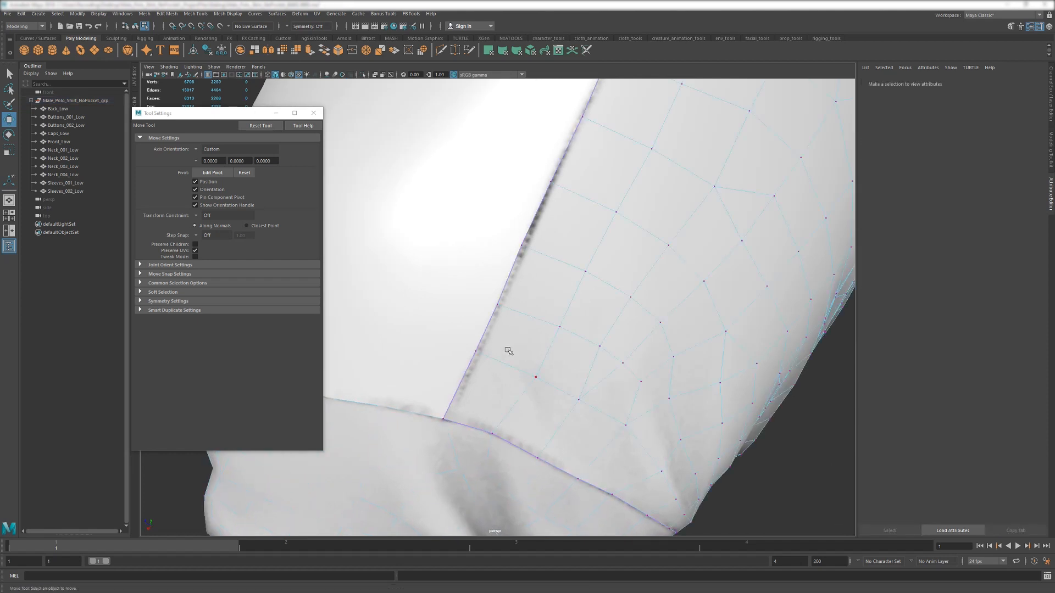
left_click(418, 314)
left_click_drag(450, 353, 510, 339, "alt")
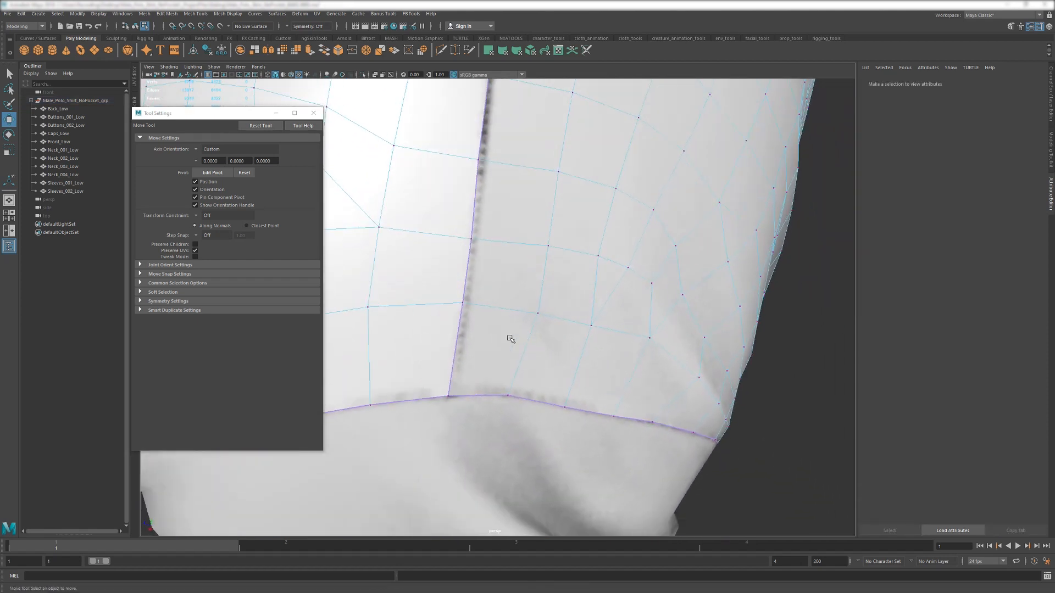
left_click(446, 422, "shift")
key("ctrl+z")
left_click(455, 430, "shift")
key("F8")
left_click(467, 433, "shift")
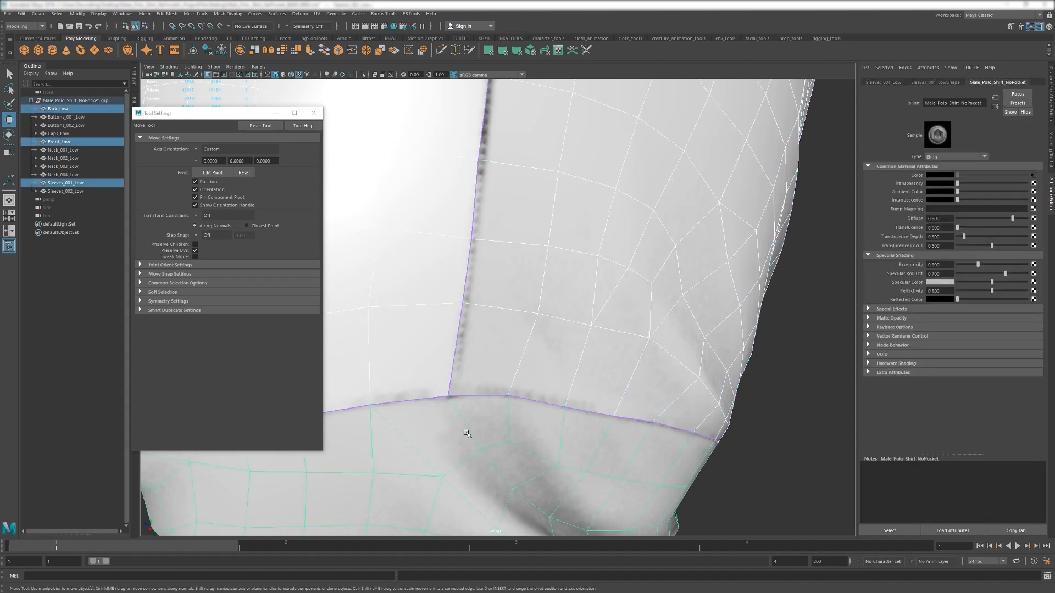
key("F8")
- Move the Front_Low shoulder seam vertex nearest the sleeve junction over the dark dotted line
left_click_drag(458, 298, 468, 308)
left_click_drag(468, 307, 502, 351, "alt")
left_click_drag(439, 366, 443, 371)
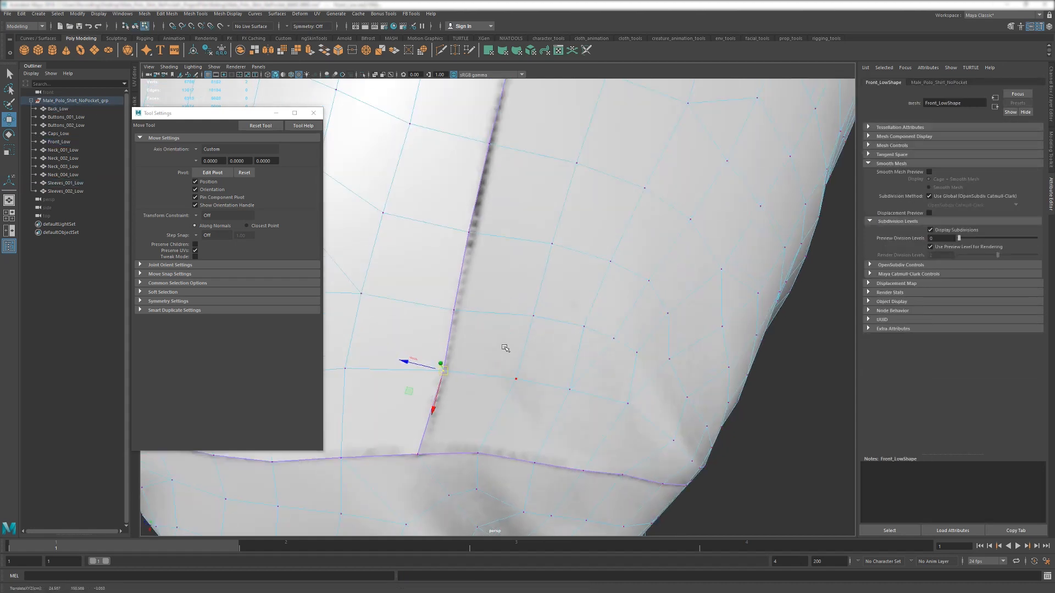
key("F8")
key("F8")
- Shift the next two Front_Low vertices up the shoulder seam to cover the dark bake edge
left_click_drag(463, 227, 470, 248)
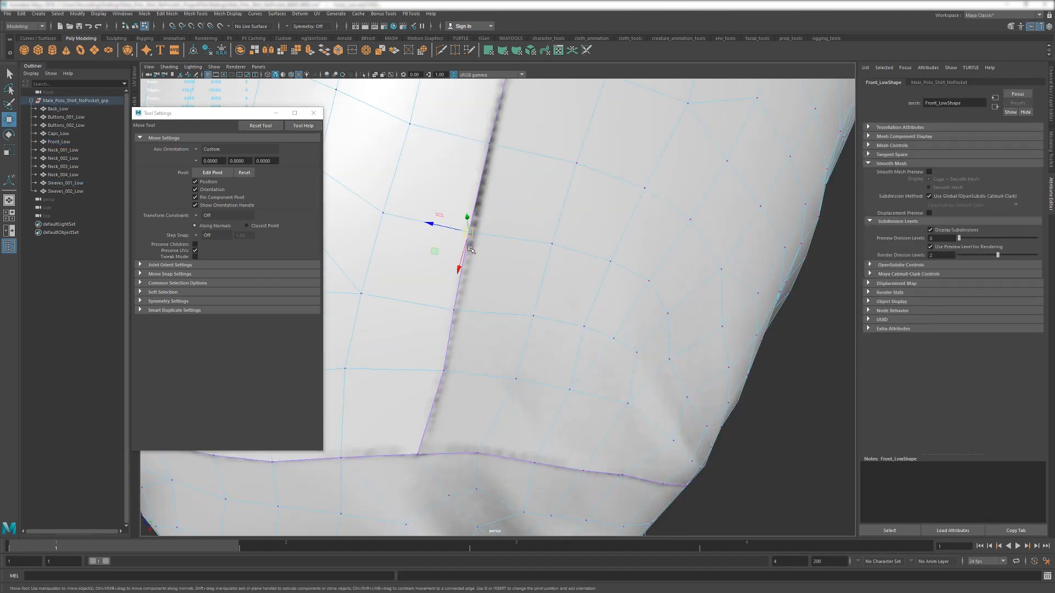
left_click_drag(449, 303, 462, 320, "shift")
left_click_drag(483, 286, 508, 325, "alt")
middle_click_drag(509, 325, 515, 322)
- Continue moving the Front_Low shoulder seam vertices farther from the sleeve to hide the dotted shading artifacts
middle_click_drag(522, 197, 469, 303, "alt")
middle_click_drag(486, 231, 445, 316, "alt")
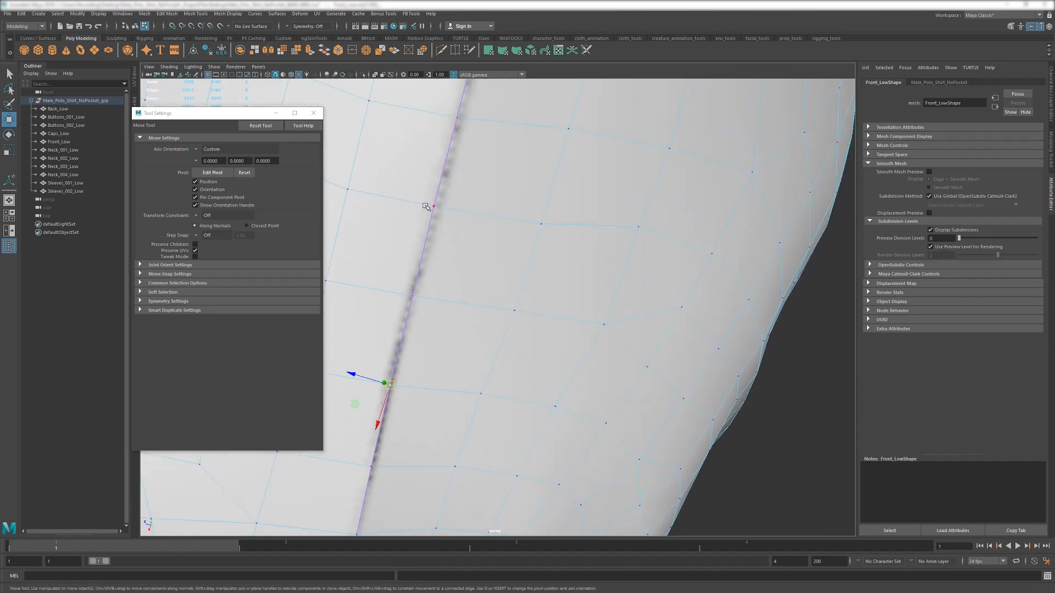
left_click_drag(426, 193, 459, 214)
middle_click_drag(478, 159, 456, 277, "alt")
middle_click_drag(456, 277, 453, 279)
left_click_drag(429, 232, 460, 245)
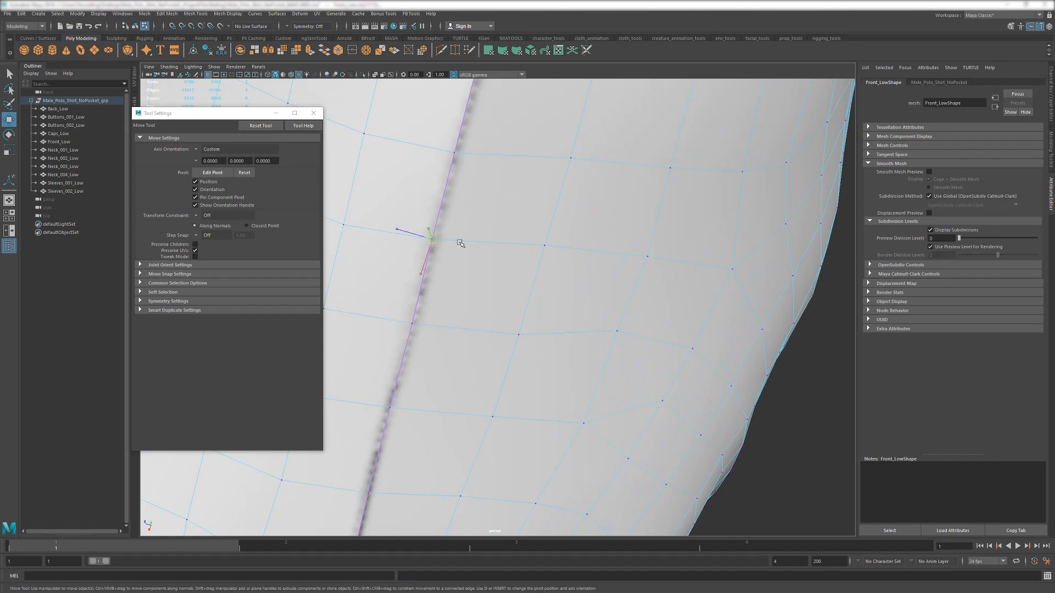
- Shift the next Front_Low shoulder seam vertices, working toward the collar, to cover the dotted bake edge
middle_click_drag(459, 245, 457, 245)
middle_click_drag(481, 189, 441, 323, "alt")
left_click_drag(428, 199, 457, 216)
middle_click_drag(458, 216, 468, 217)
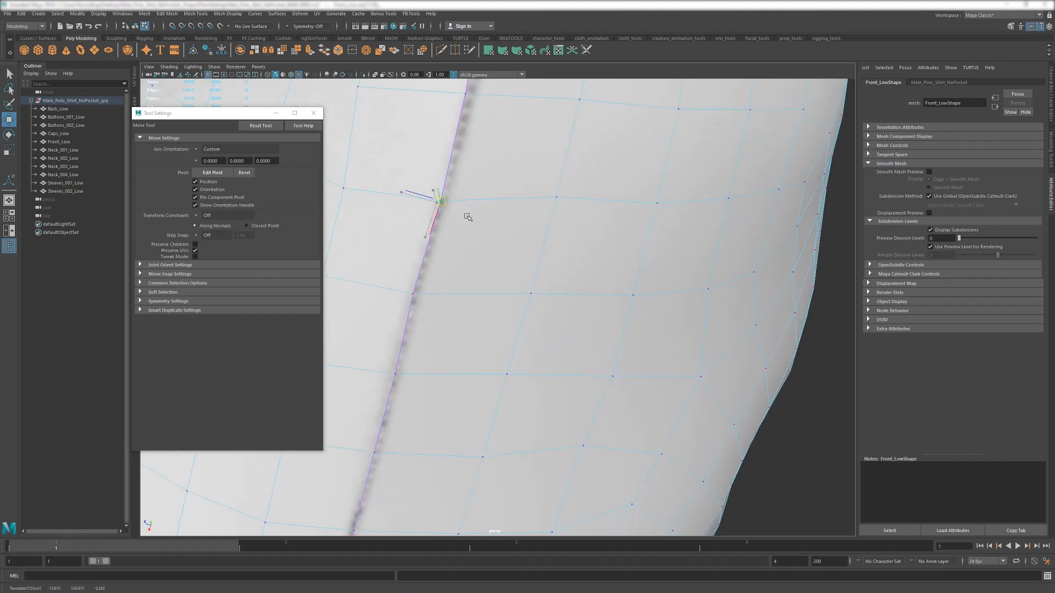
left_click_drag(408, 291, 438, 301)
middle_click_drag(437, 301, 443, 297)
middle_click_drag(473, 184, 437, 304, "alt")
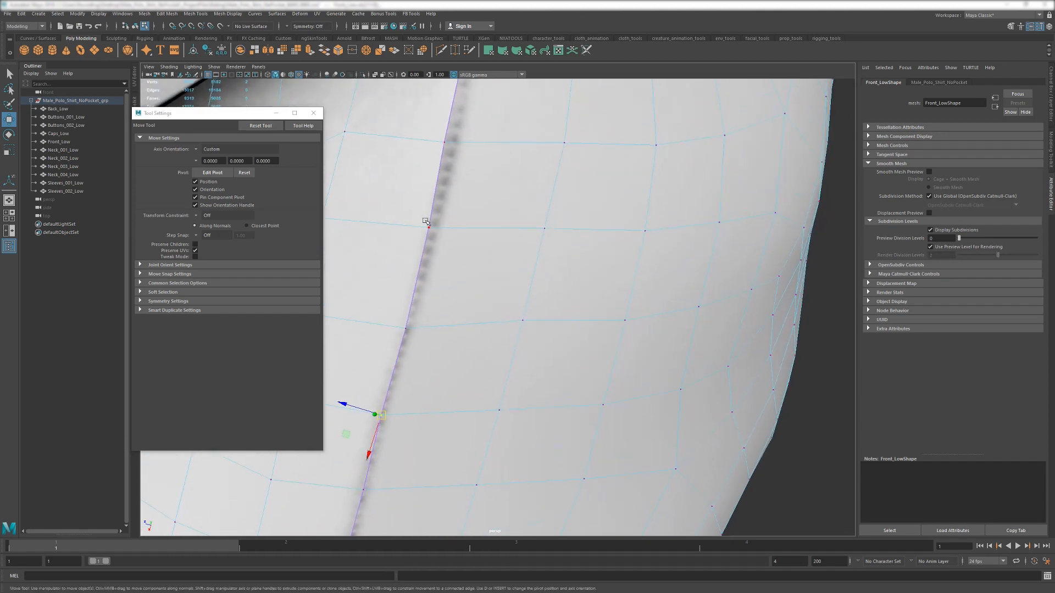
- Reposition the Front_Low shoulder seam vertices closest to the collar over the dark line, undoing stray selections
left_click_drag(424, 220, 456, 198)
middle_click_drag(457, 195, 447, 275, "alt")
middle_click_drag(453, 277, 459, 278)
left_click(437, 213)
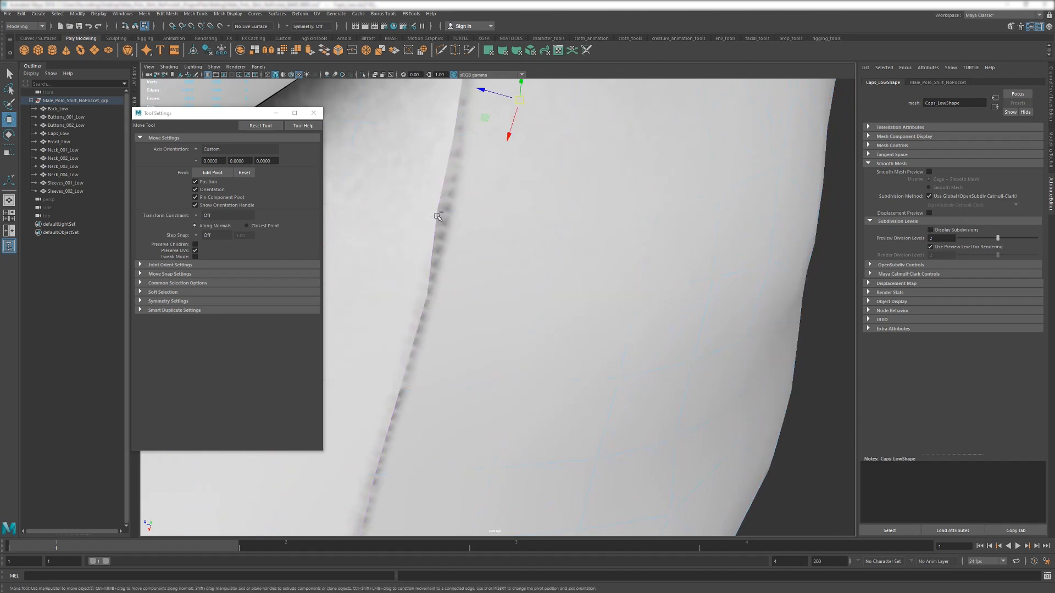
key("ctrl+z")
left_click_drag(426, 202, 452, 217)
middle_click_drag(473, 218, 455, 264, "alt")
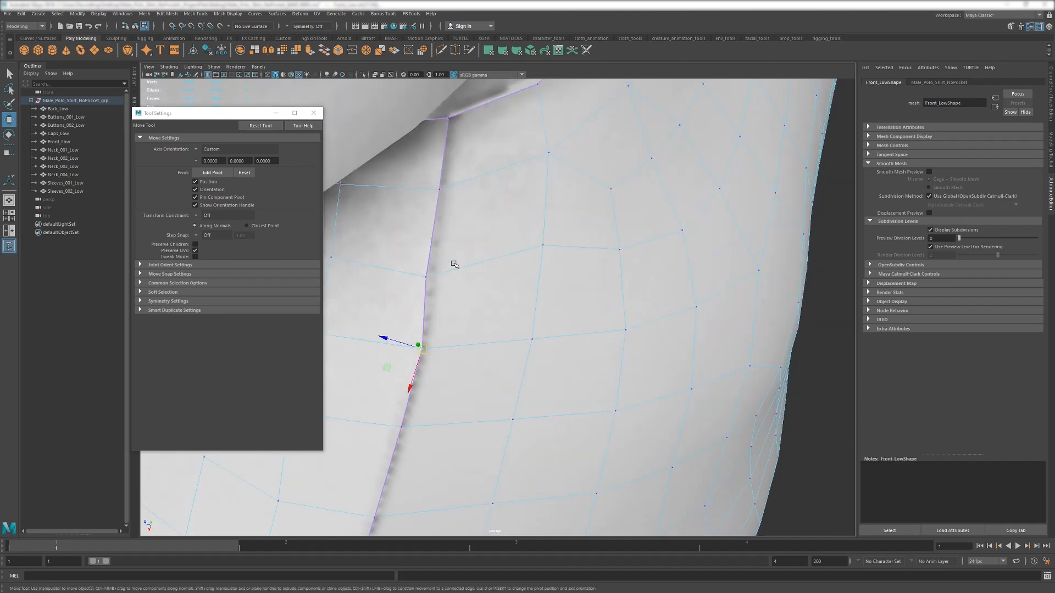
key("ctrl+z")
left_click(428, 278)
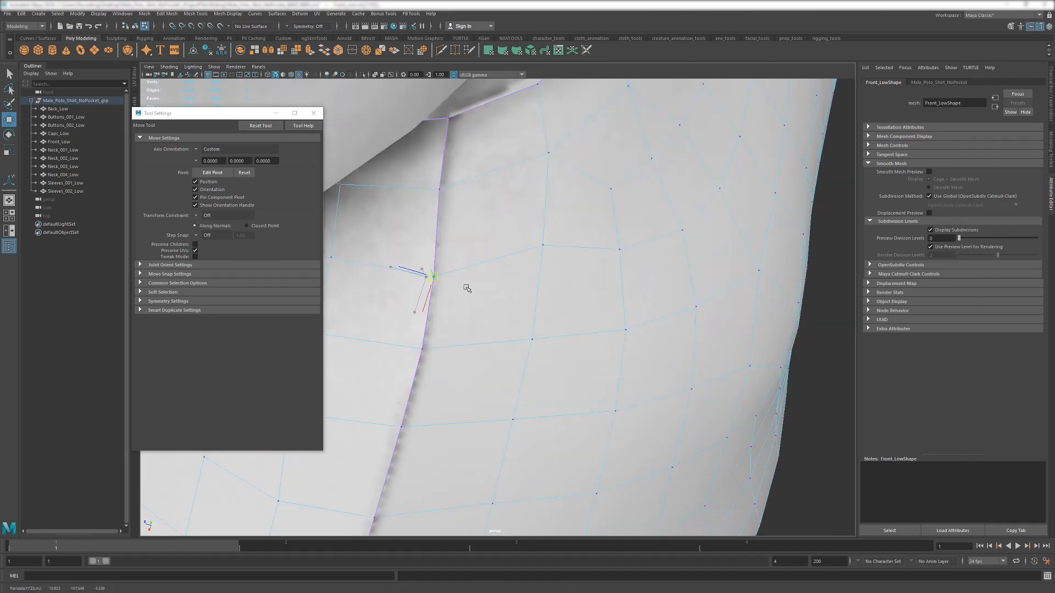
- Adjust the Front_Low vertex where the shoulder seam meets the sleeve seam
left_click_drag(467, 289, 433, 393, "alt")
middle_click_drag(433, 393, 505, 154, "alt")
left_click_drag(469, 327, 514, 452, "alt")
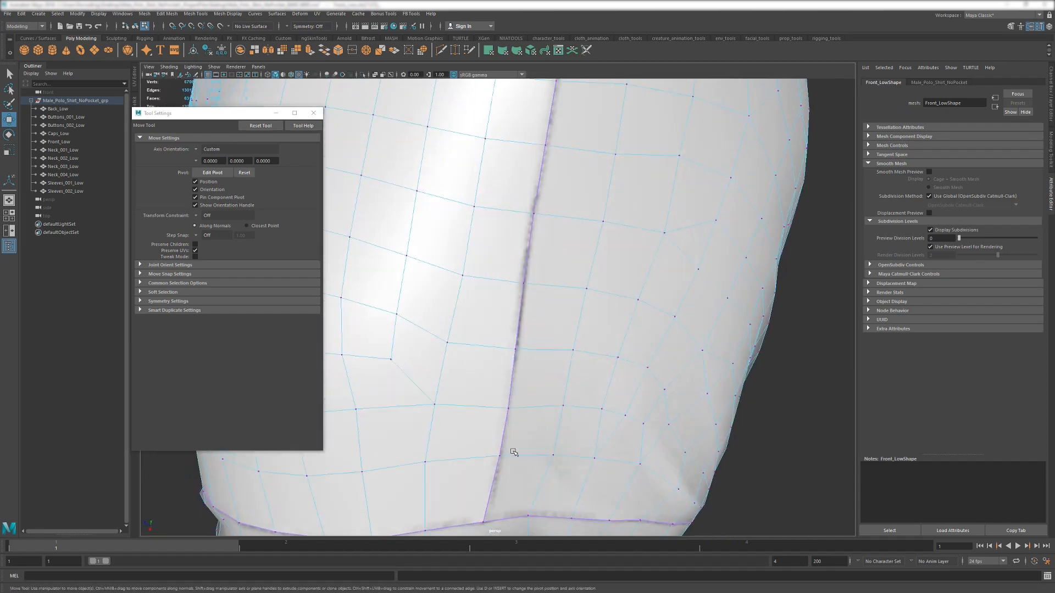
scroll(494, 440, "up", 5)
middle_click_drag(524, 420, 528, 420)
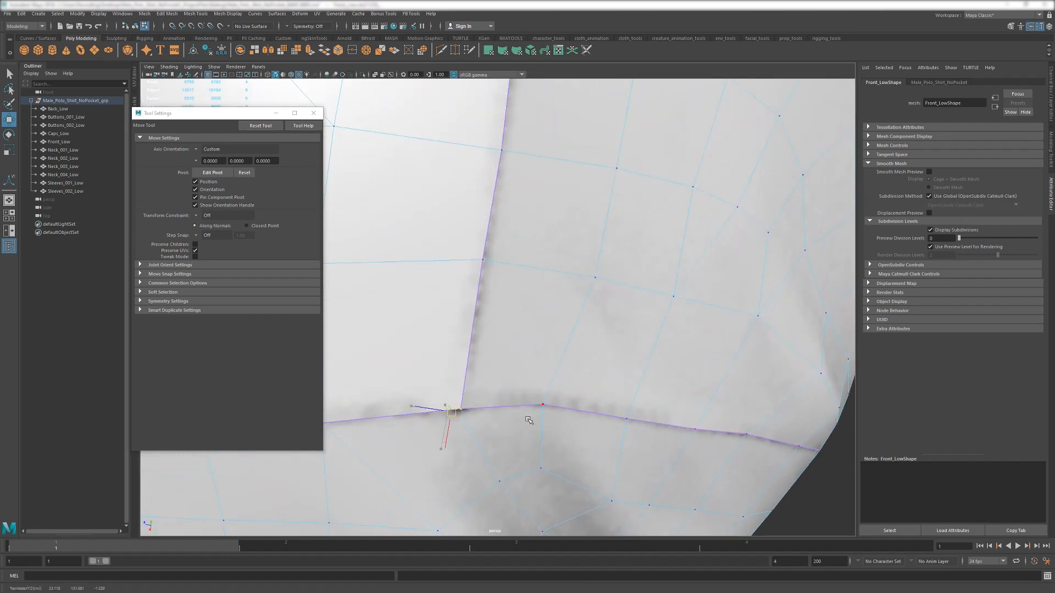
key("ctrl+z")
left_click_drag(524, 427, 506, 440, "alt")
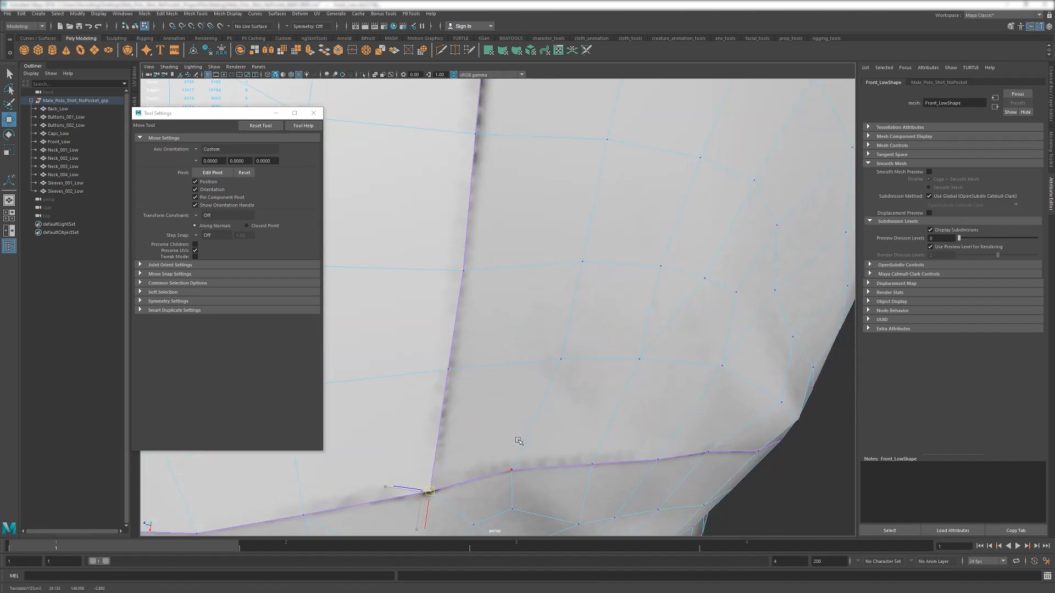
- Move the opposite shoulder's Front_Low seam vertex beside the collar over the dark bake line
right_click_drag(518, 441, 479, 222, "alt")
middle_click_drag(479, 222, 487, 365, "alt")
left_click_drag(487, 365, 508, 335, "alt")
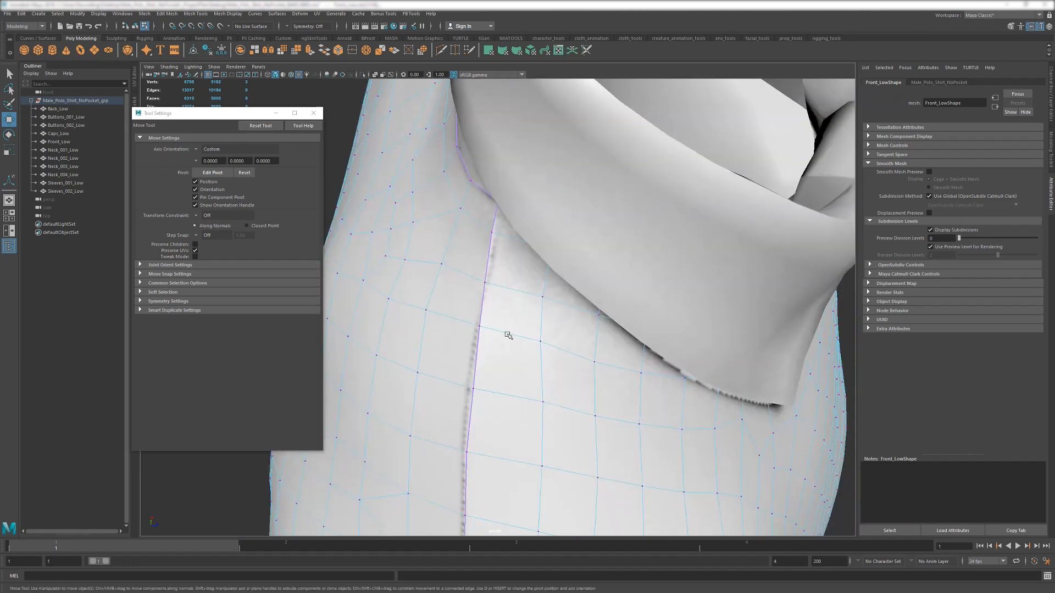
right_click_drag(509, 335, 528, 360, "alt")
middle_click_drag(536, 321, 554, 338)
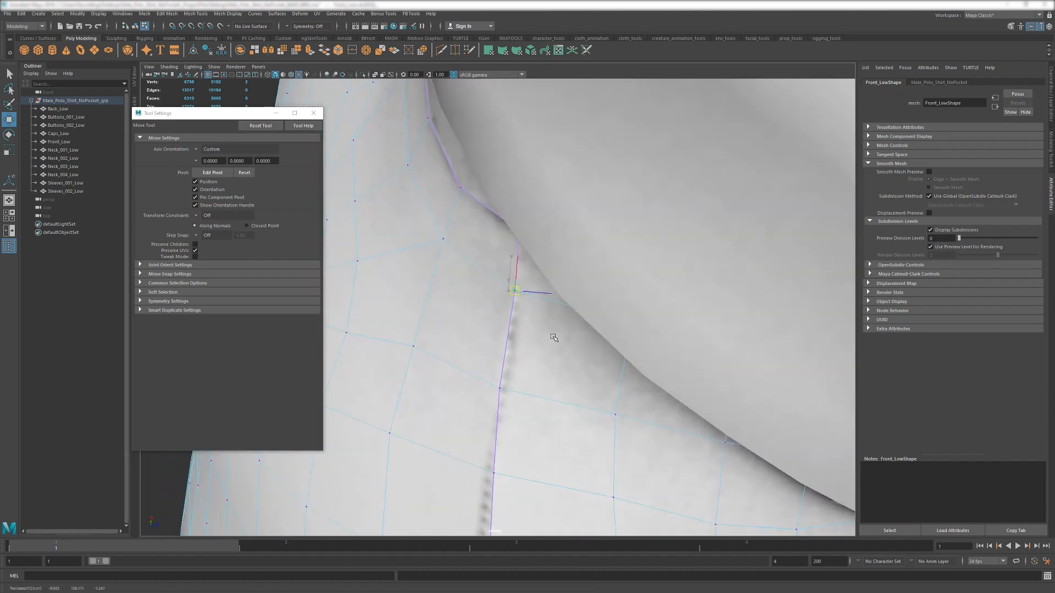
- Align the next three Front_Low vertices down the opposite shoulder seam with the dotted dark edge
left_click(498, 387)
middle_click_drag(504, 458, 461, 397, "alt")
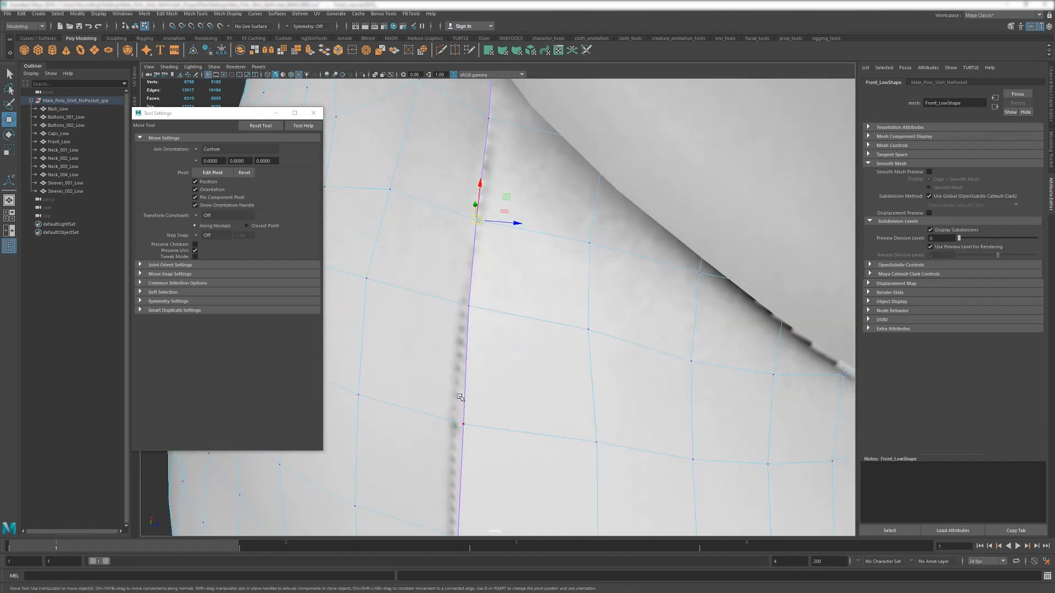
left_click(467, 305)
left_click(464, 426)
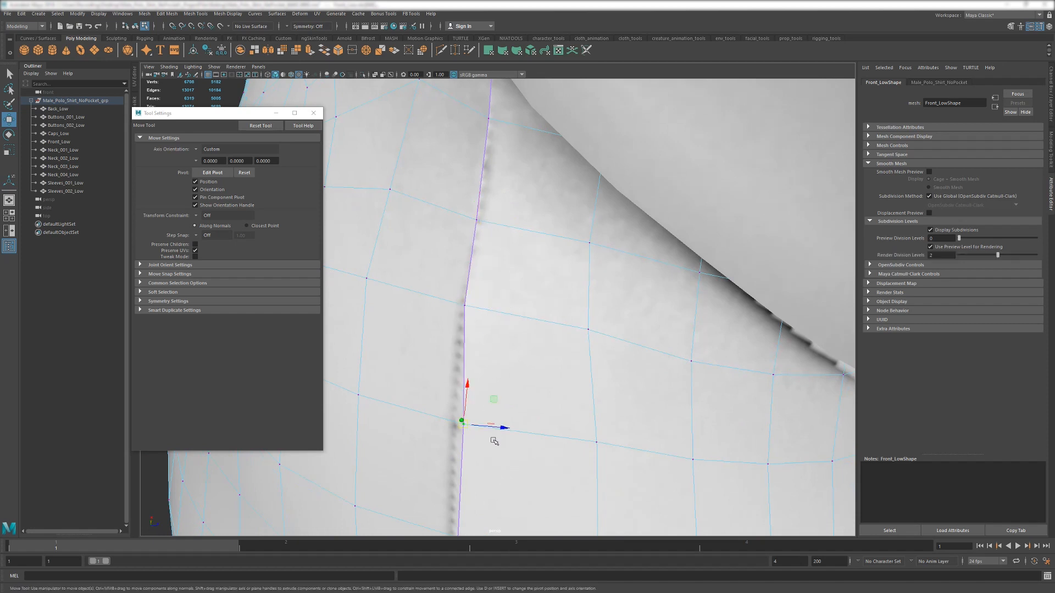
middle_click_drag(493, 439, 466, 367)
right_click_drag(466, 367, 468, 446, "alt")
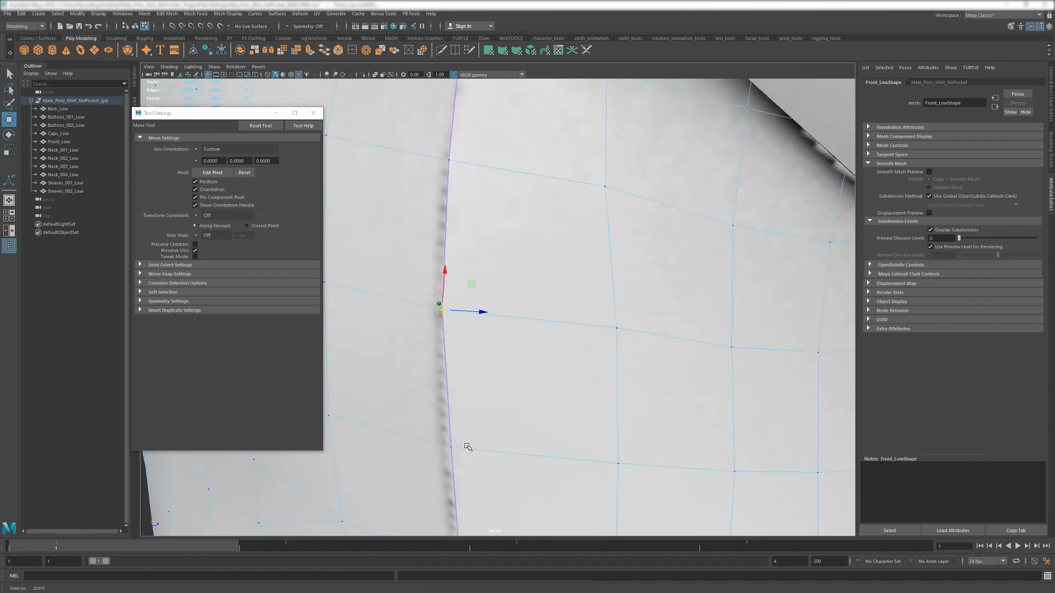
- Shift the mid-seam Front_Low vertices on the opposite shoulder sideways to hide the dotted shading
middle_click_drag(467, 447, 487, 389, "alt")
left_click(492, 350)
middle_click_drag(543, 366, 533, 367)
middle_click_drag(530, 418, 521, 367, "alt")
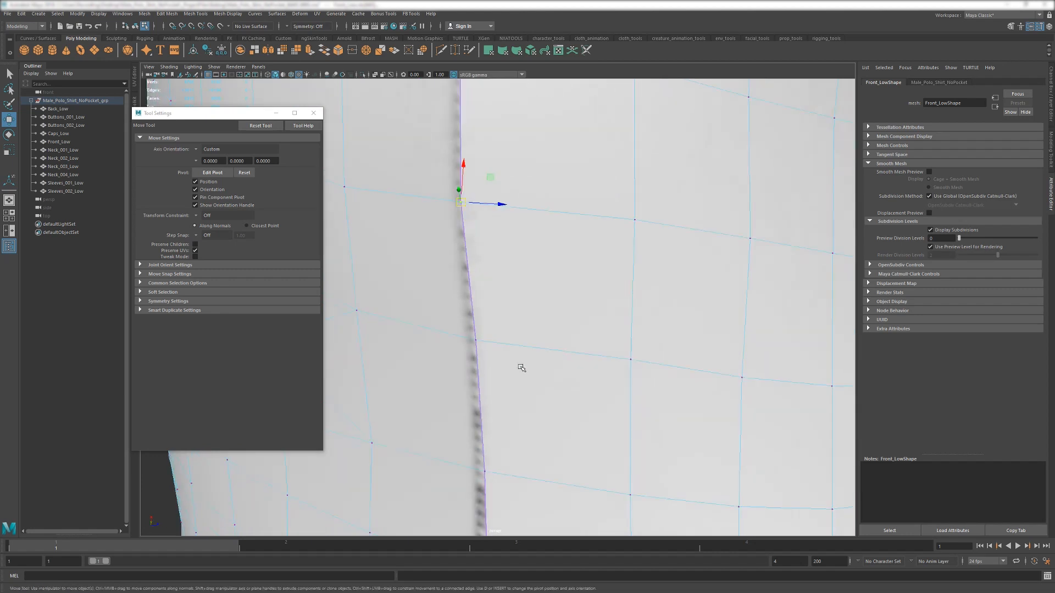
left_click(474, 335)
key("ctrl+z")
left_click(475, 339)
left_click_drag(515, 371, 518, 368, "alt")
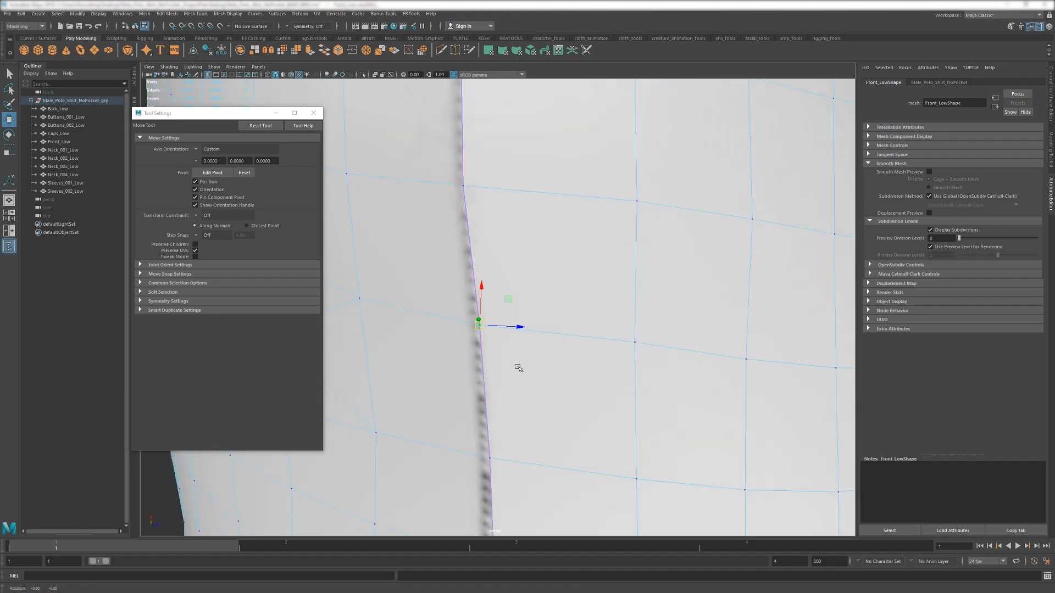
middle_click_drag(540, 377, 538, 377)
- Move the following Front_Low seam vertices onto the dark line, continuing toward the opposite sleeve
left_click(489, 453)
middle_click_drag(530, 478, 525, 478)
middle_click_drag(524, 477, 520, 400, "alt")
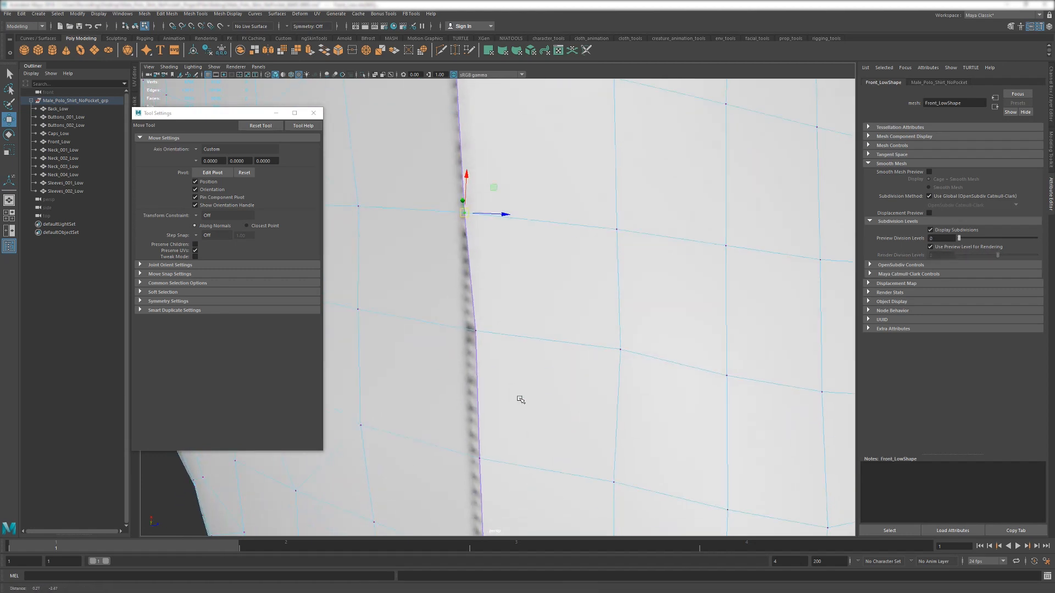
left_click(481, 454, "shift")
middle_click_drag(535, 460, 525, 460)
middle_click_drag(524, 461, 516, 379, "alt")
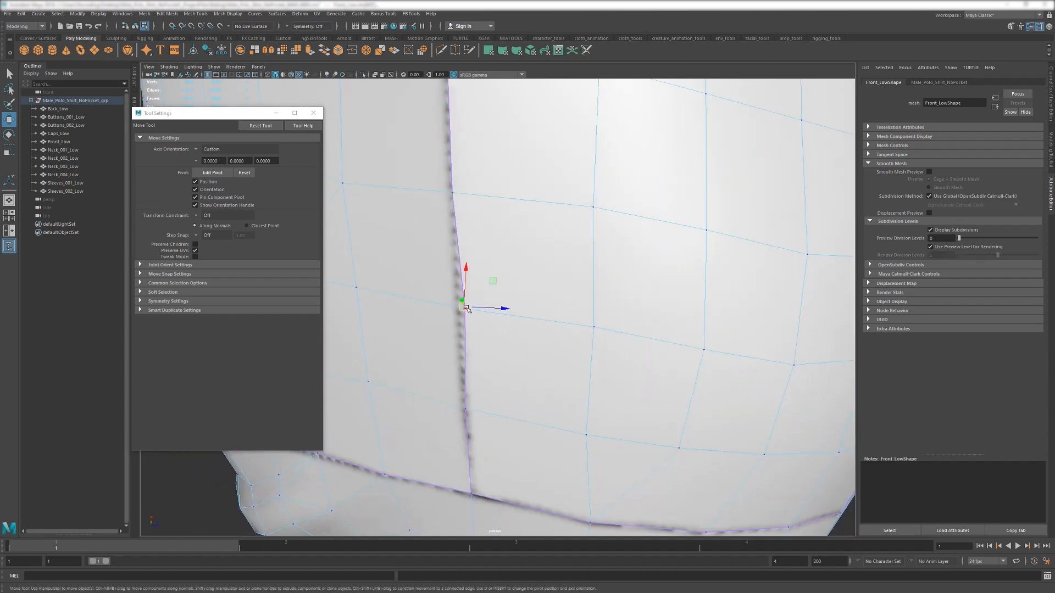
- Nudge the last Front_Low shoulder seam vertices before the sleeve junction over the dark bake edge
left_click(466, 308, "shift")
middle_click_drag(513, 338, 506, 336)
left_click_drag(452, 294, 497, 337)
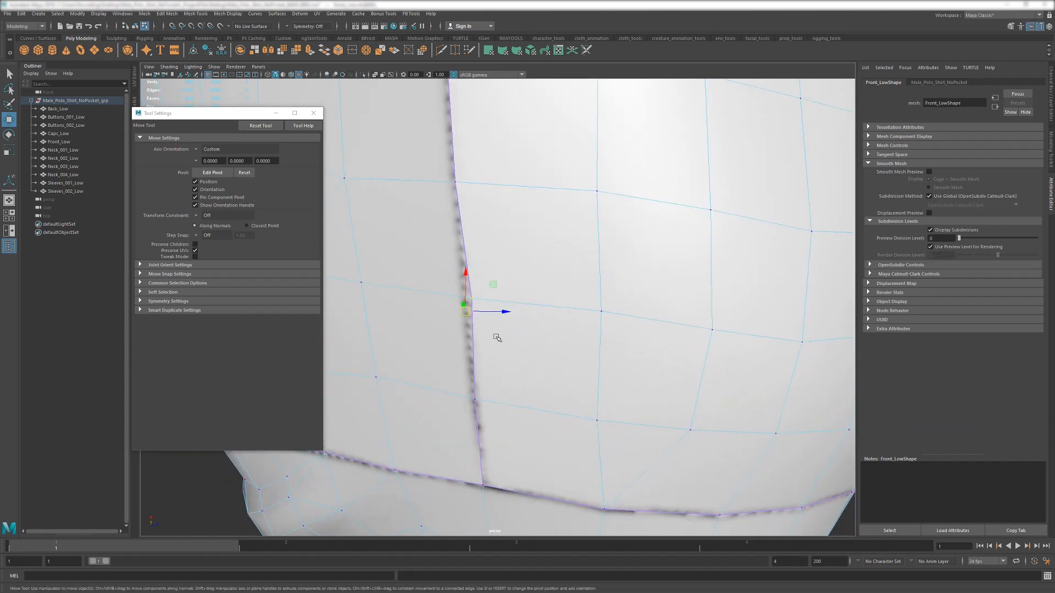
middle_click_drag(520, 326, 508, 328)
middle_click_drag(498, 434, 502, 391, "alt")
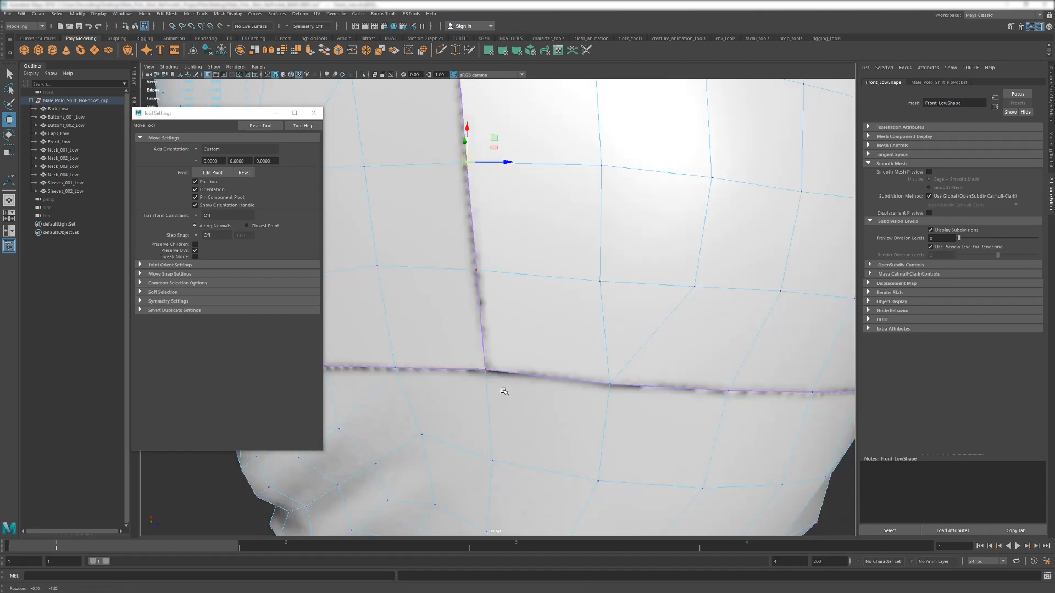
- Move the Sleeves_001_Low and Front_Low armhole seam vertices just above the armpit to cover the striped shading
left_click_drag(572, 410, 505, 329, "alt")
left_click(457, 308)
scroll(444, 298, "up", 10)
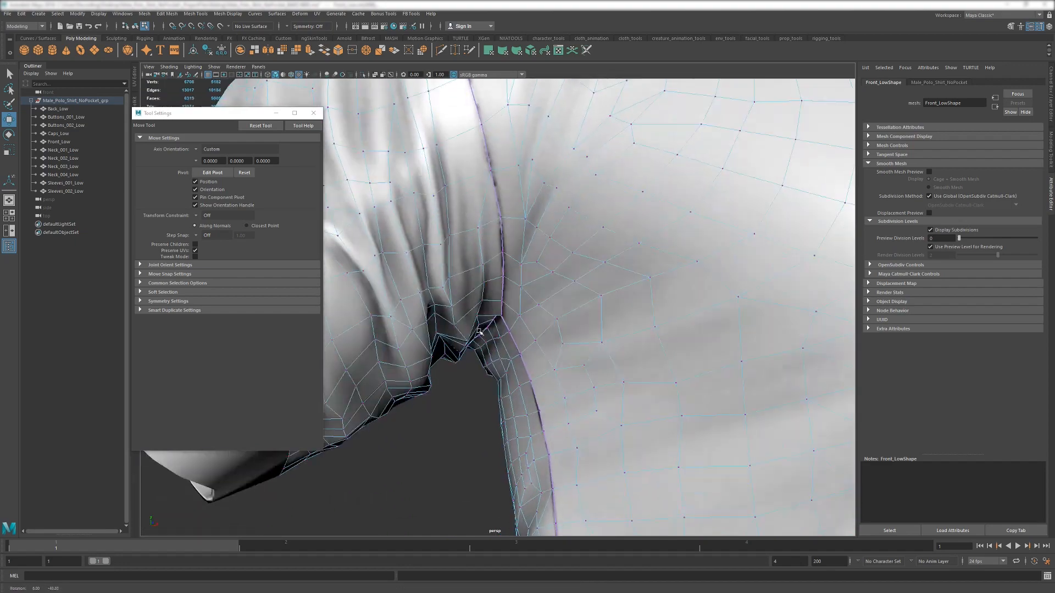
scroll(443, 326, "down", 8)
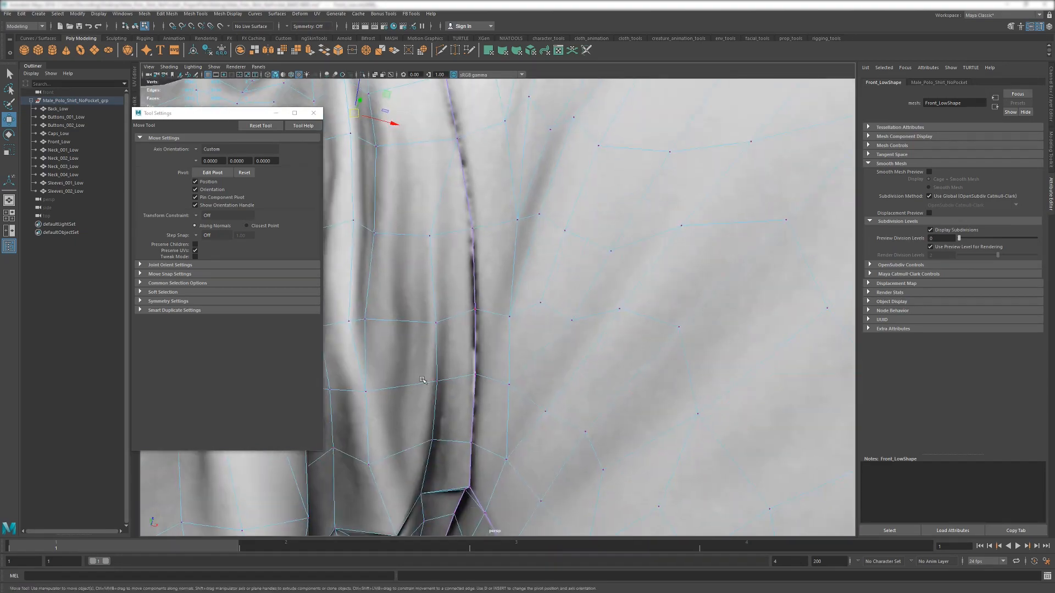
left_click_drag(444, 325, 561, 297, "alt")
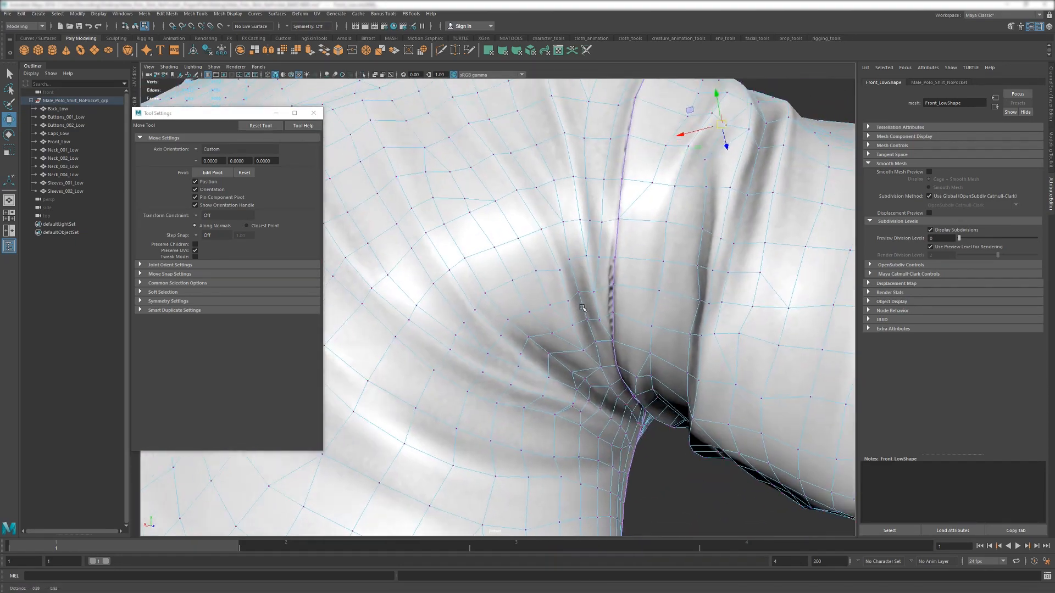
right_click_drag(560, 297, 676, 367, "alt")
left_click_drag(676, 367, 629, 324, "alt")
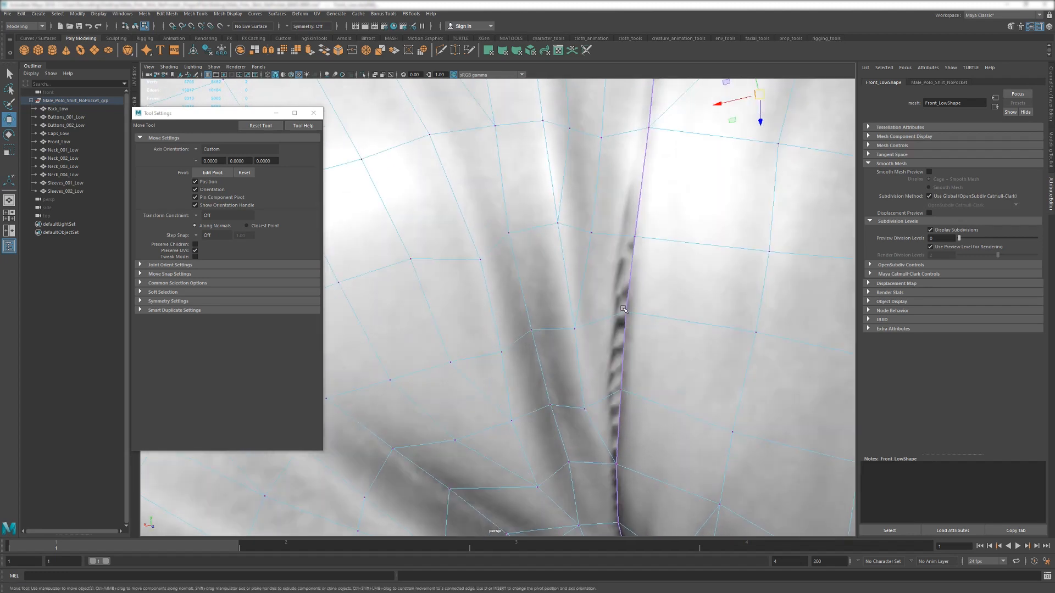
left_click(621, 311)
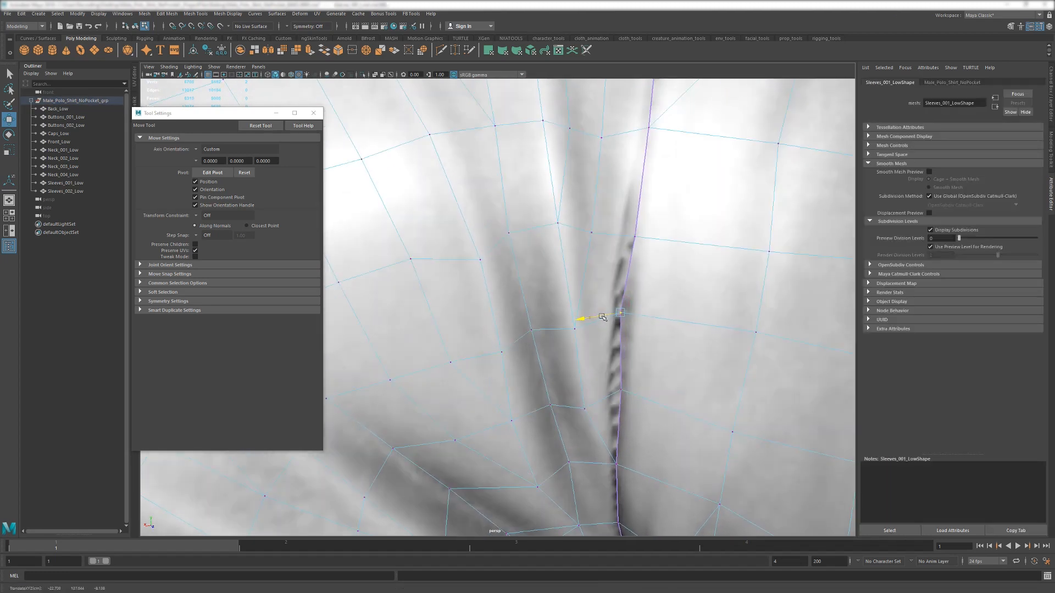
left_click(633, 238)
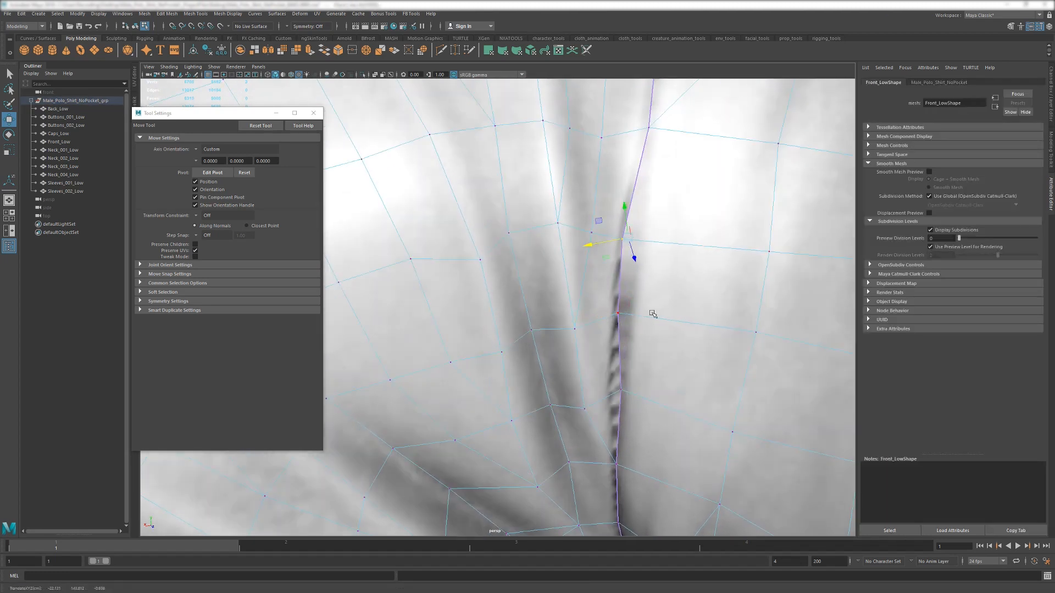
left_click(621, 388)
- Adjust the armhole seam vertices higher up the front of the sleeve, toward the shoulder, over the dark line
scroll(676, 395, "down", 5)
left_click_drag(675, 395, 664, 321, "alt")
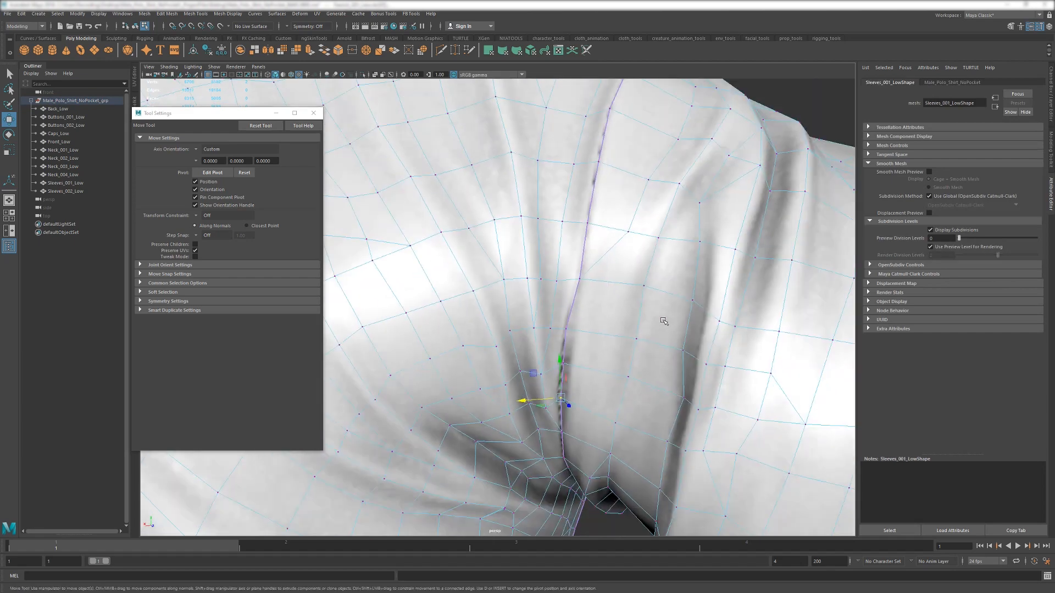
left_click(581, 280)
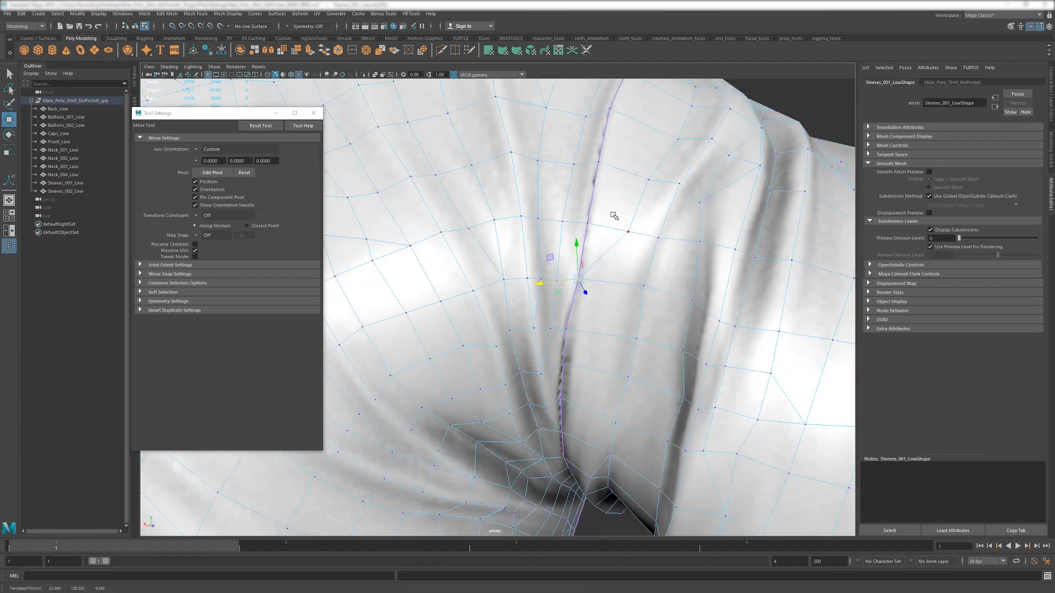
left_click_drag(614, 215, 592, 269, "alt")
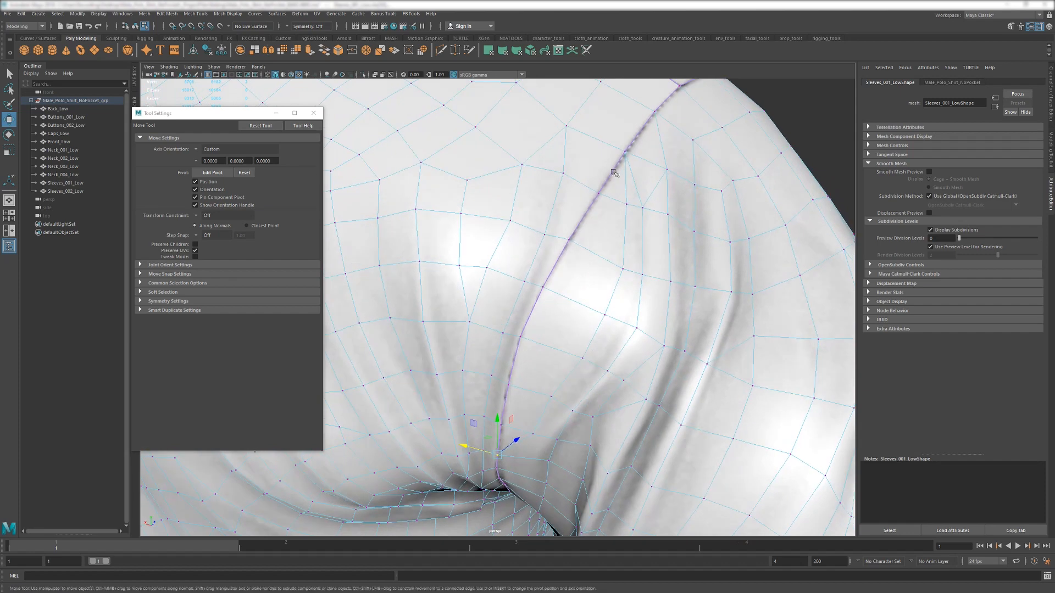
left_click_drag(614, 172, 610, 200, "alt")
right_click_drag(609, 200, 613, 319, "alt")
left_click(635, 286)
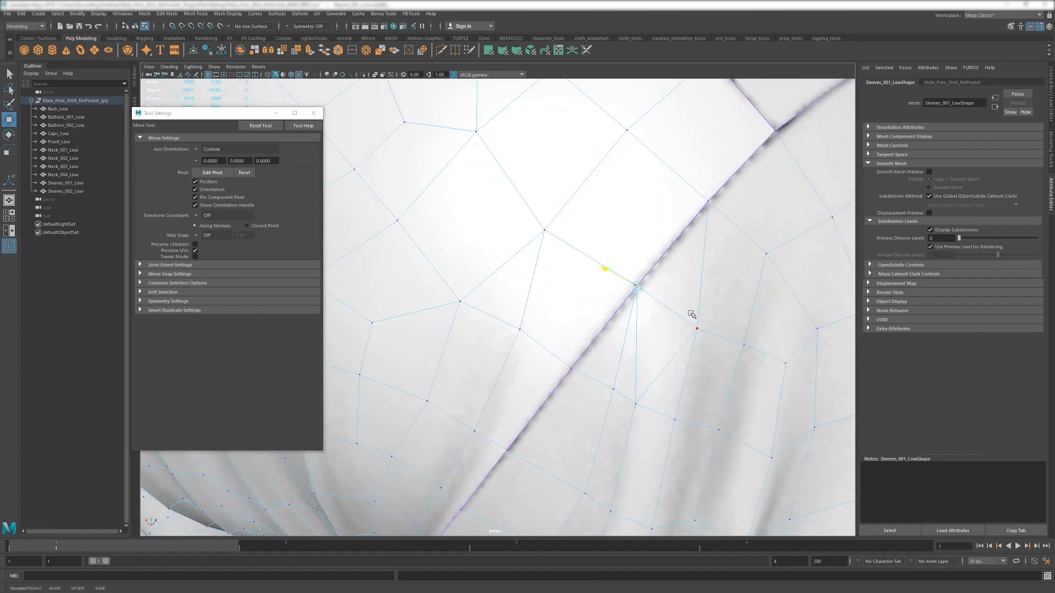
left_click(709, 202)
left_click_drag(653, 334, 666, 292, "alt")
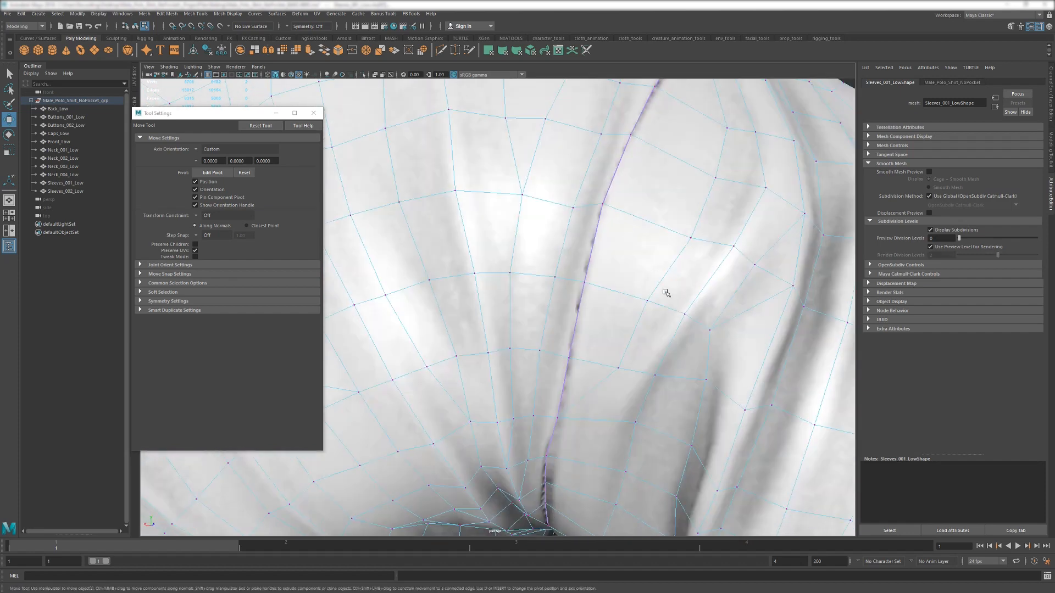
- Add the cuff mesh Sleeves_002_Low to the selected pieces and return to moving vertices
right_click_drag(667, 292, 649, 205, "alt")
left_click_drag(649, 204, 585, 335, "alt")
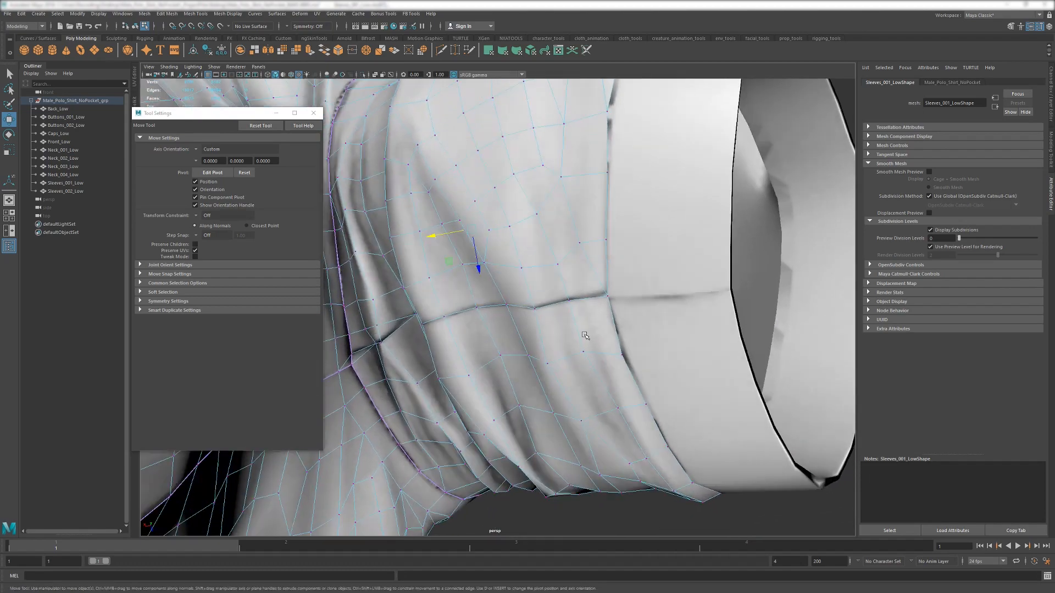
key("q")
key("F8")
left_click(661, 310, "shift")
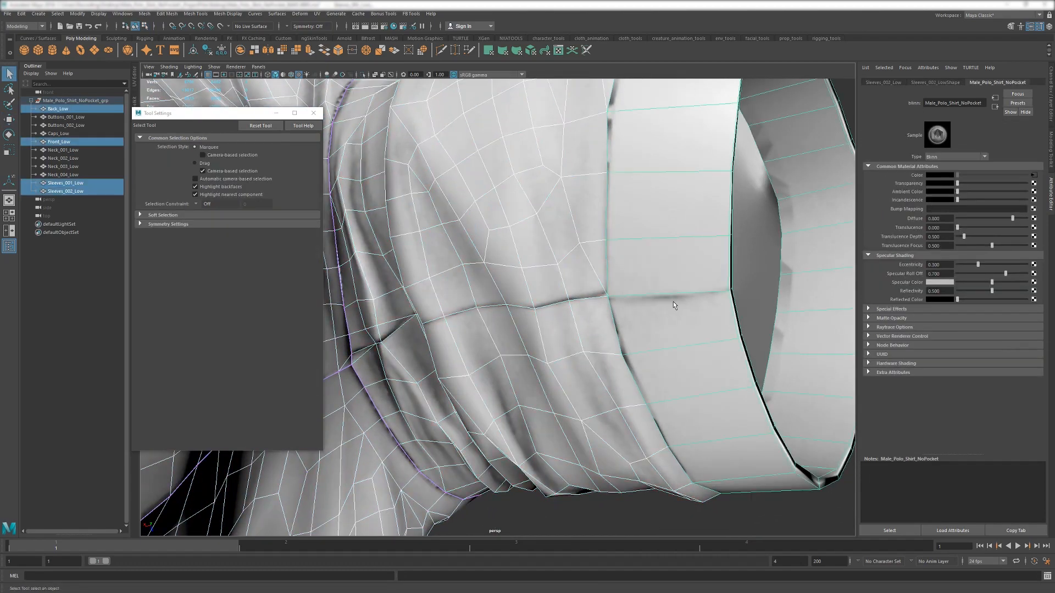
left_click_drag(661, 310, 555, 367, "alt")
key("F8")
key("w")
- Move the Sleeves_002_Low vertices along the cuff's sleeve seam to cover the dark gaps
left_click(490, 344)
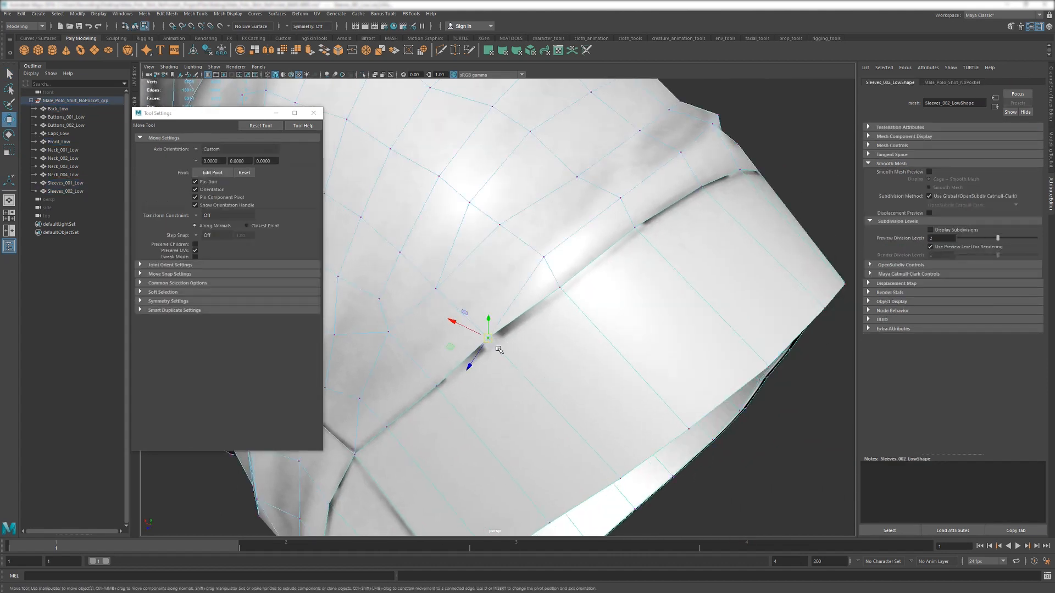
left_click_drag(491, 343, 404, 310, "alt")
left_click(407, 318)
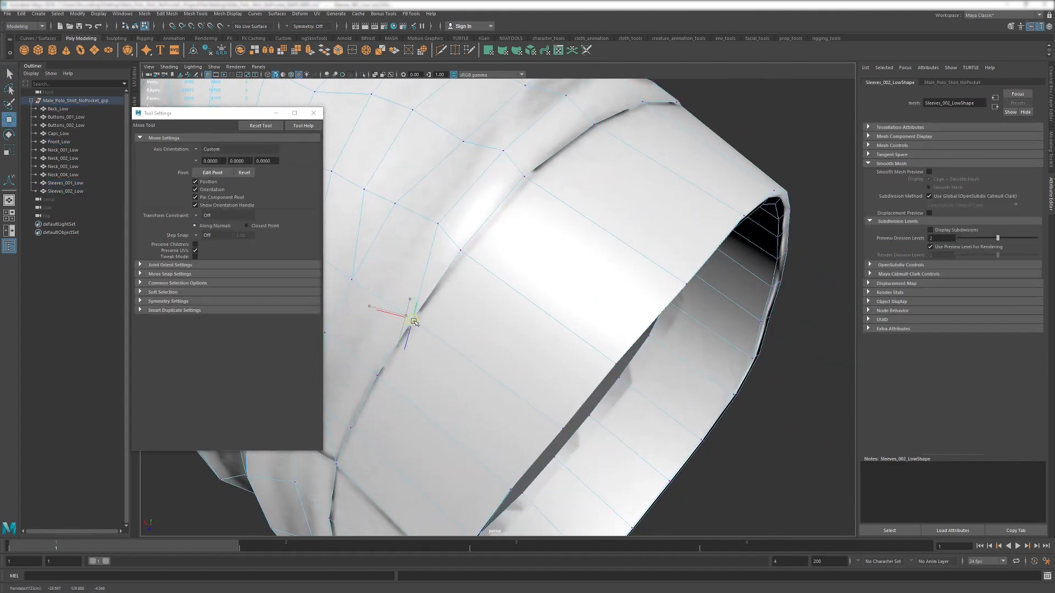
left_click_drag(460, 287, 463, 321, "alt")
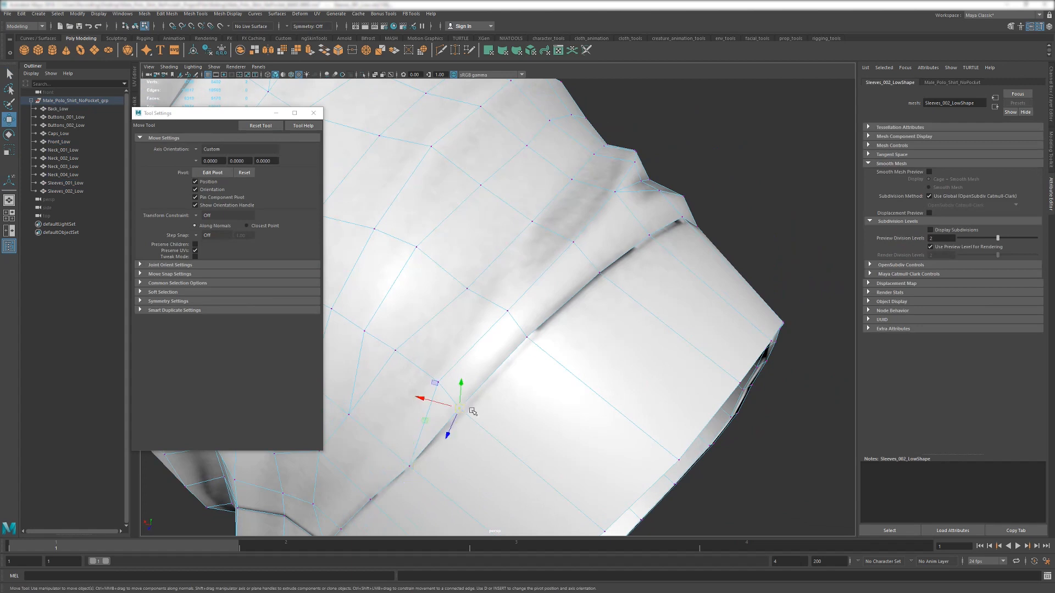
- Adjust the Sleeves_002_Low seam vertices across the outer side of the cuff to cover the dark gaps
middle_click_drag(472, 411, 531, 408)
left_click_drag(526, 334, 436, 424, "alt")
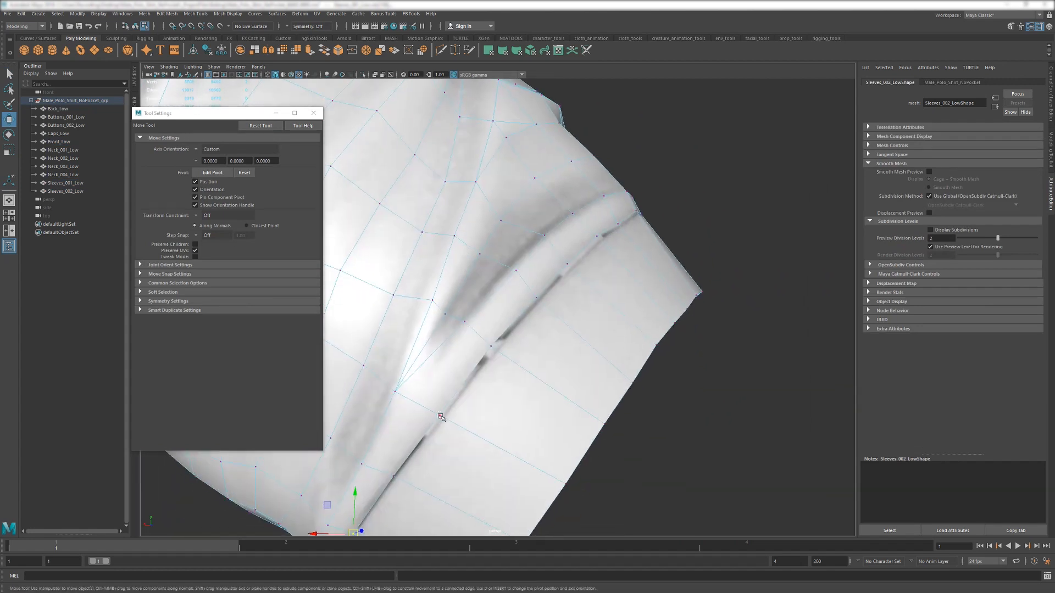
left_click(441, 417)
left_click_drag(491, 354, 534, 358, "alt")
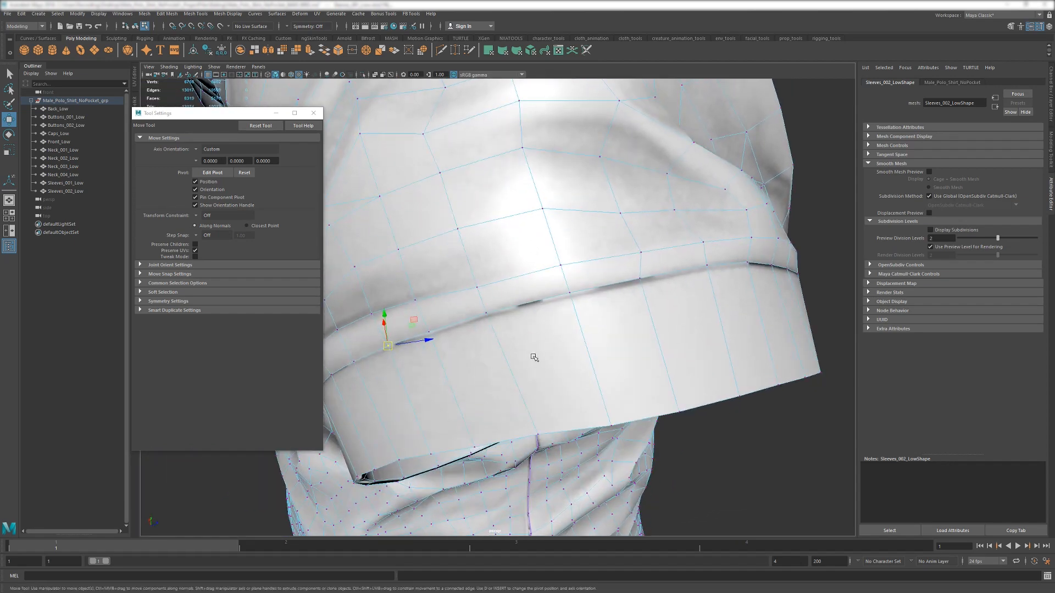
left_click(486, 313)
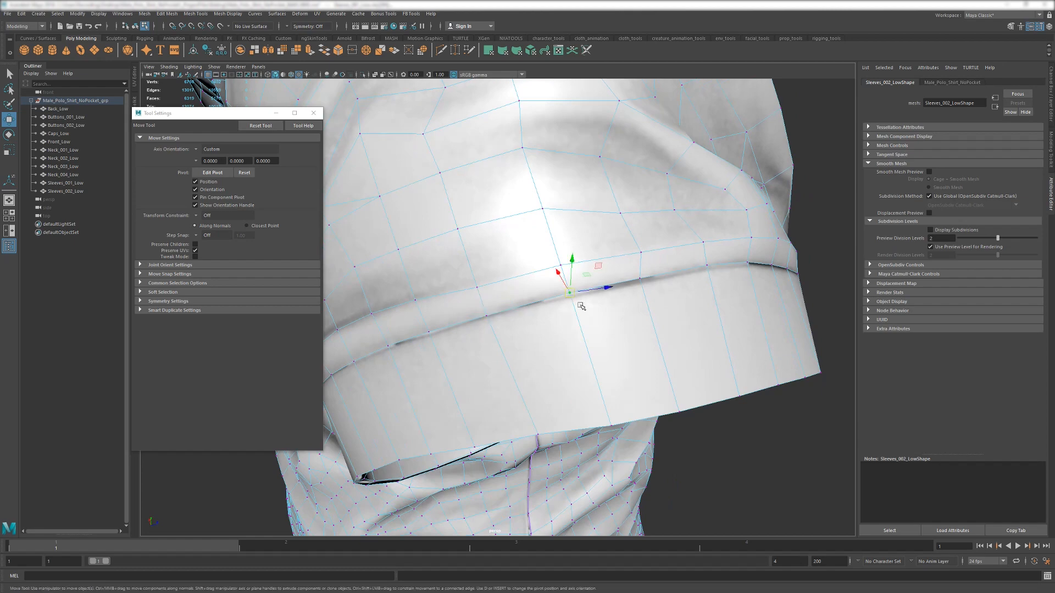
left_click_drag(571, 291, 545, 311, "alt")
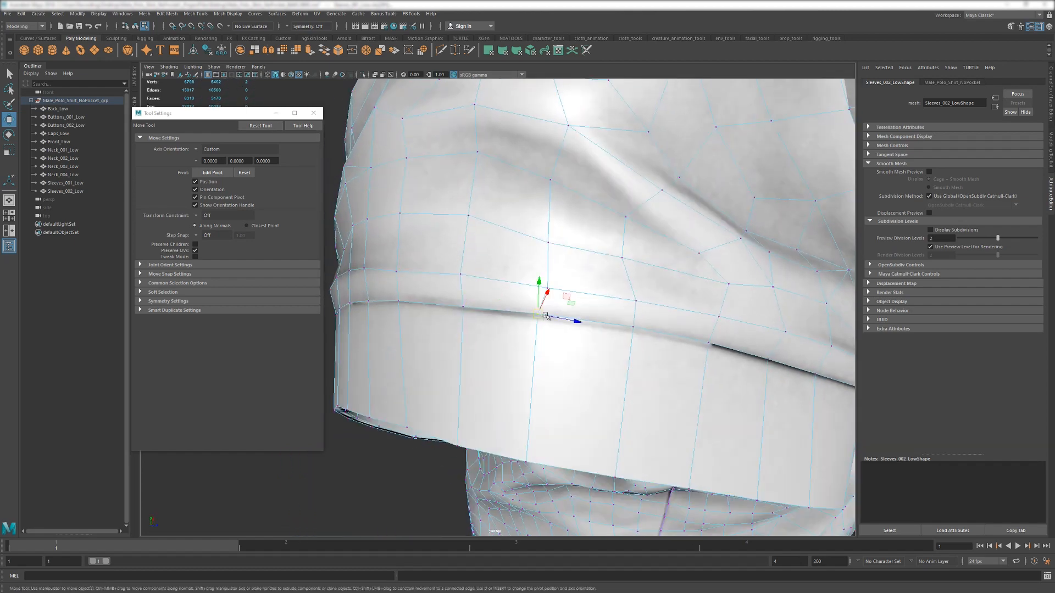
- Reposition the cuff seam vertices further around the sleeve over the remaining dark line
left_click(632, 325, "shift")
left_click_drag(632, 323, 578, 359, "alt")
left_click(589, 359)
left_click_drag(648, 355, 626, 395, "alt")
middle_click_drag(624, 392, 621, 387)
scroll(666, 432, "down", 4)
- Move the seam vertex midway along the dark line on the other side of the cuff to cover the gap
left_click_drag(667, 432, 509, 336, "alt")
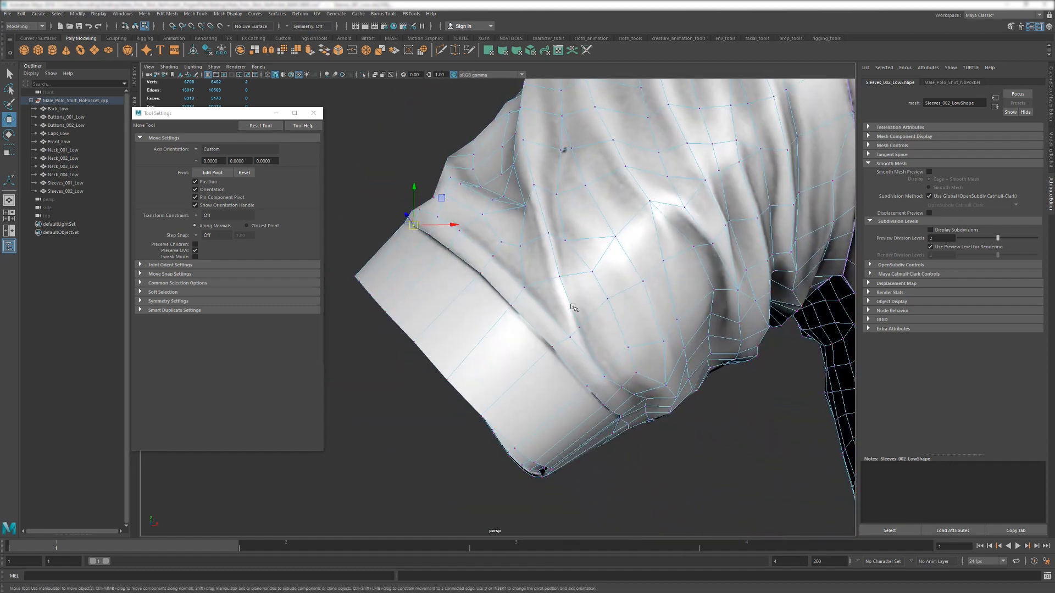
scroll(508, 336, "up", 3)
middle_click_drag(509, 336, 522, 370, "alt")
left_click_drag(527, 362, 530, 363)
middle_click_drag(529, 363, 526, 358)
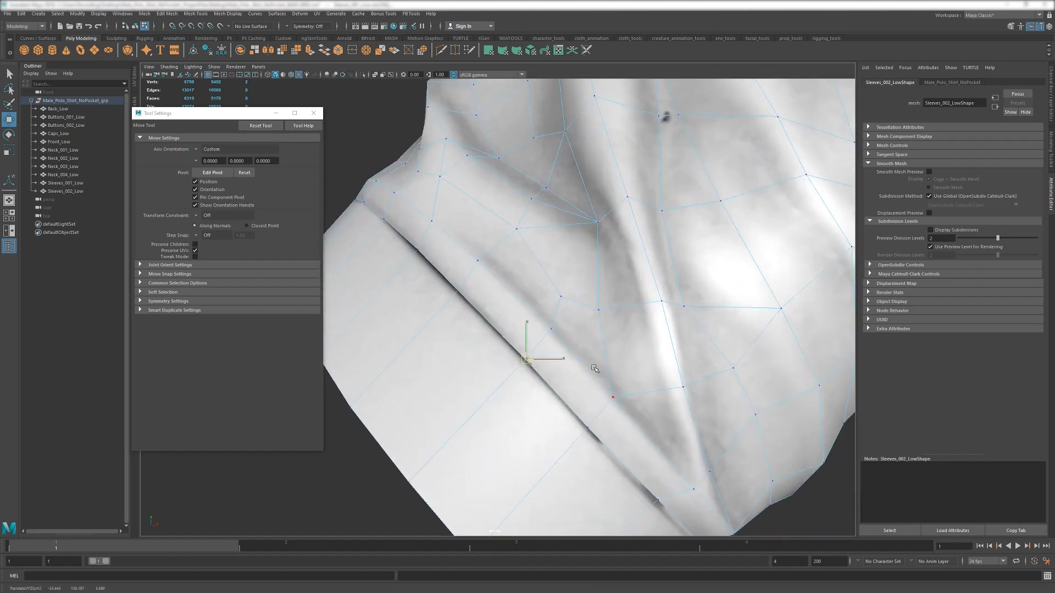
- Leave vertex editing and examine the shirt's side seam and lower body for remaining gaps or stray edges
scroll(525, 358, "down", 4)
left_click_drag(571, 357, 588, 315, "alt")
scroll(582, 330, "down", 5)
key("F8")
middle_click_drag(588, 315, 590, 203, "alt")
scroll(591, 247, "up", 5)
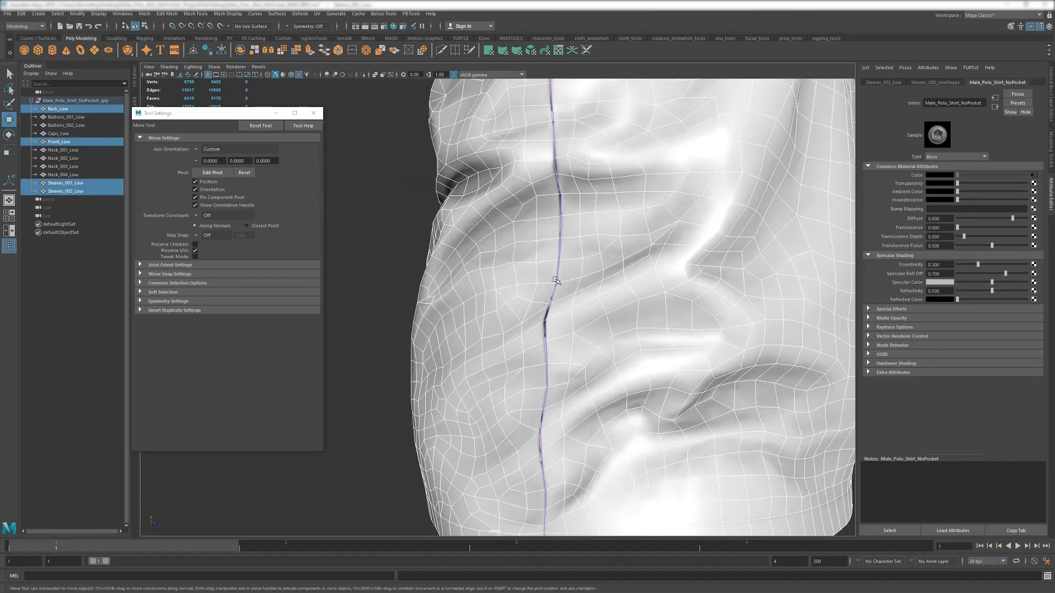
left_click_drag(637, 285, 585, 281, "alt")
scroll(484, 283, "down", 2)
left_click_drag(483, 282, 531, 377, "alt")
scroll(531, 377, "up", 5)
scroll(531, 377, "down", 5)
left_click_drag(577, 236, 655, 207, "alt")
left_click_drag(637, 311, 635, 296, "alt")
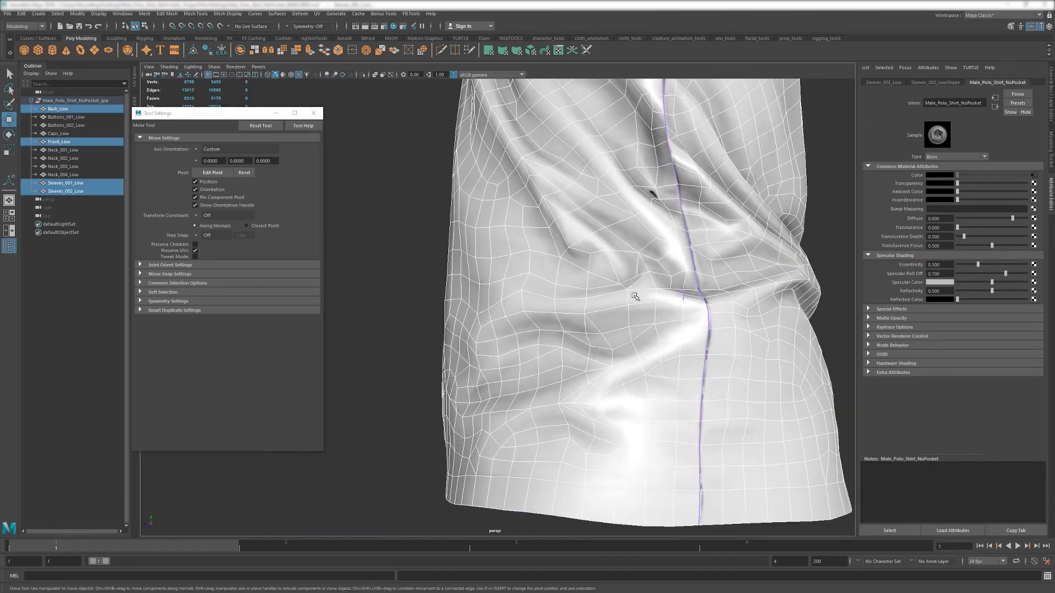
left_click_drag(632, 230, 612, 334, "alt")
middle_click_drag(611, 334, 537, 182, "alt")
scroll(494, 318, "up", 3)
- Merge the split vertices on the open edge of Front_Low beside the side seam
left_click(494, 318)
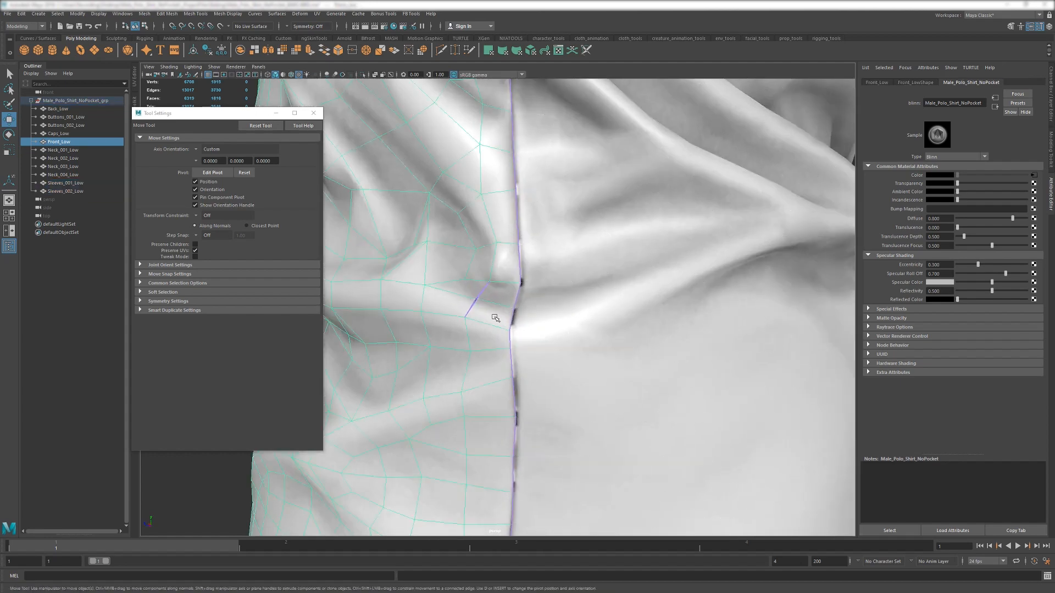
scroll(483, 311, "up", 3)
right_click_drag(480, 309, 452, 308)
left_click(468, 301)
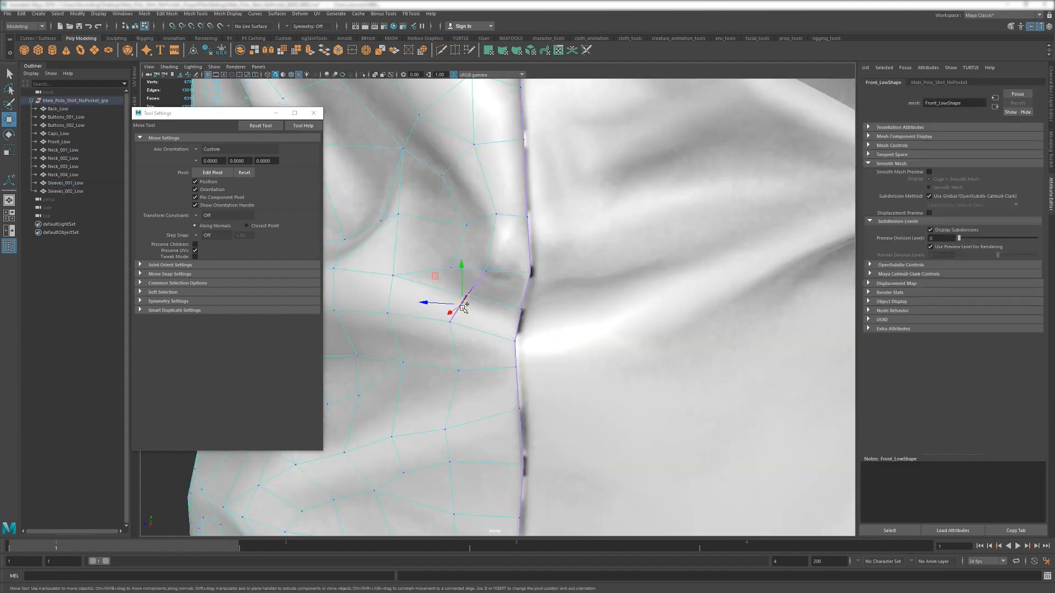
key("f")
scroll(480, 302, "down", 3)
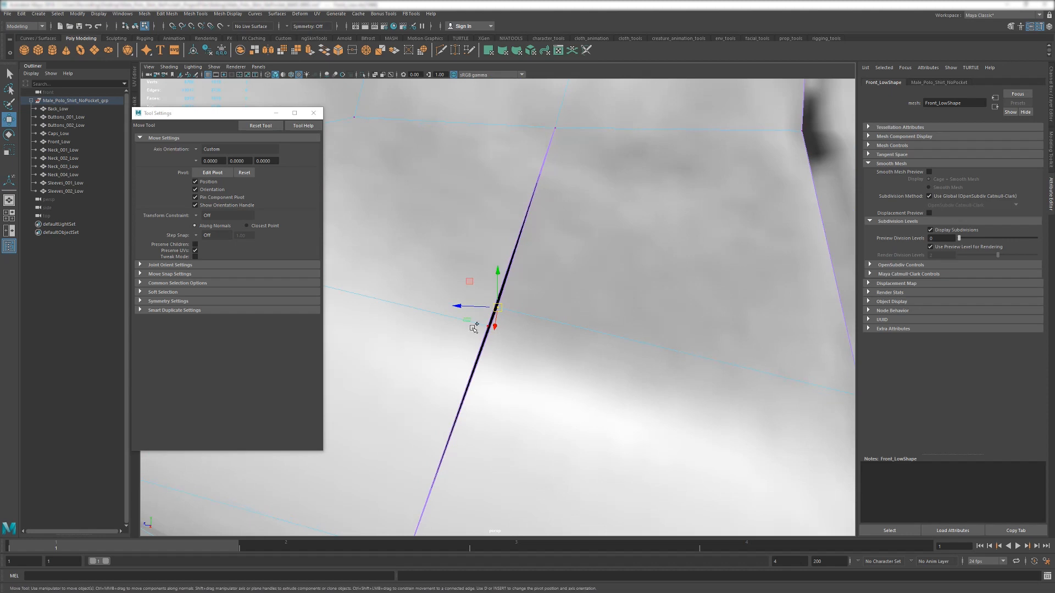
scroll(473, 330, "down", 2)
key("g")
scroll(472, 331, "down", 3)
- Soften the repaired Front_Low edges beside the side seam, then return to object selection
right_click_drag(472, 330, 490, 295)
left_click(505, 283)
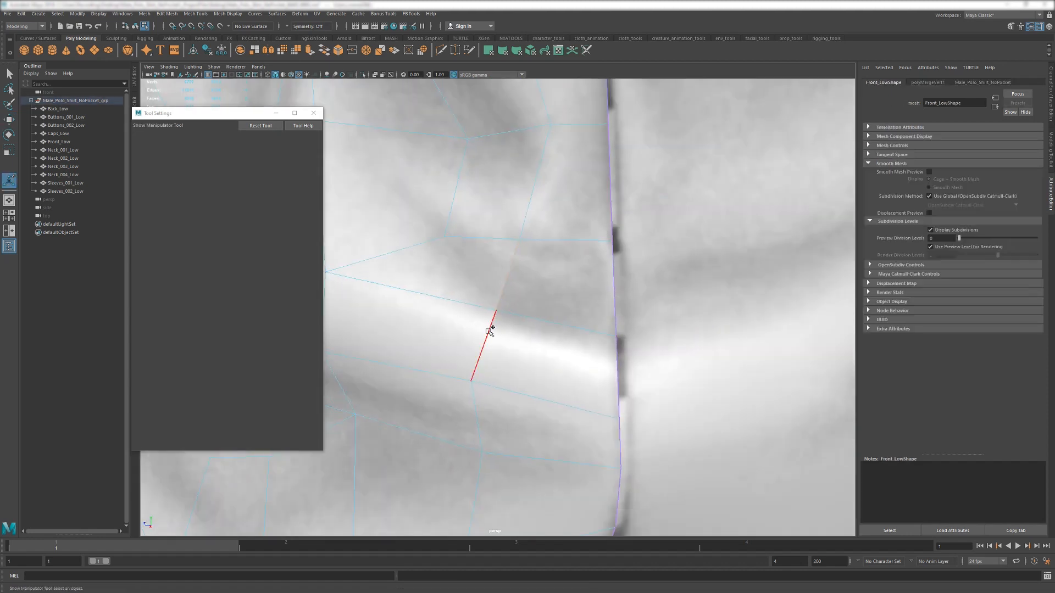
left_click(276, 38)
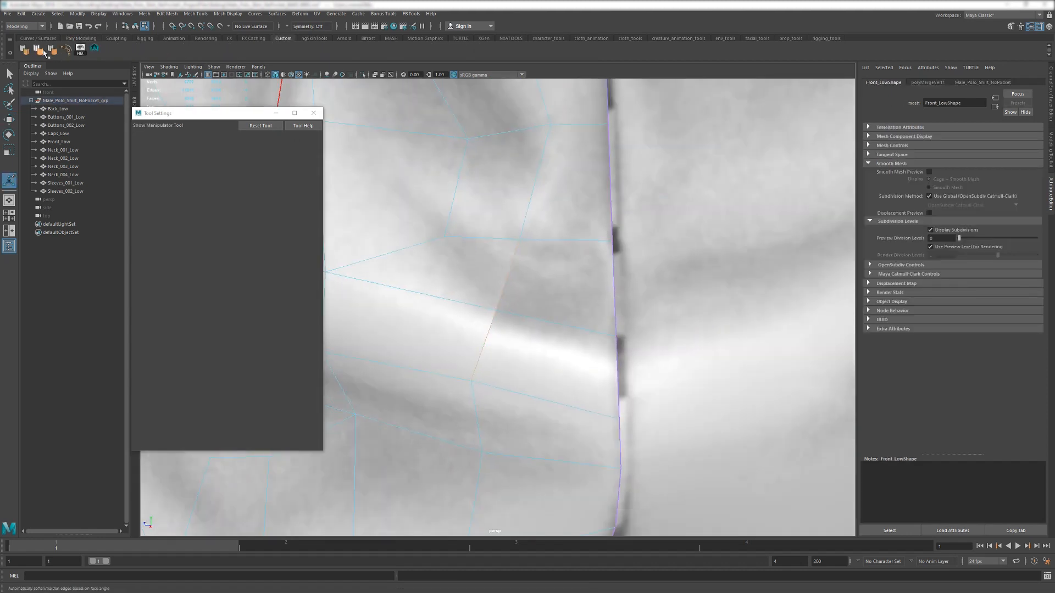
left_click(40, 51)
scroll(555, 307, "down", 2)
key("F8")
scroll(523, 307, "down", 3)
left_click_drag(522, 306, 452, 259, "alt")
scroll(453, 260, "down", 2)
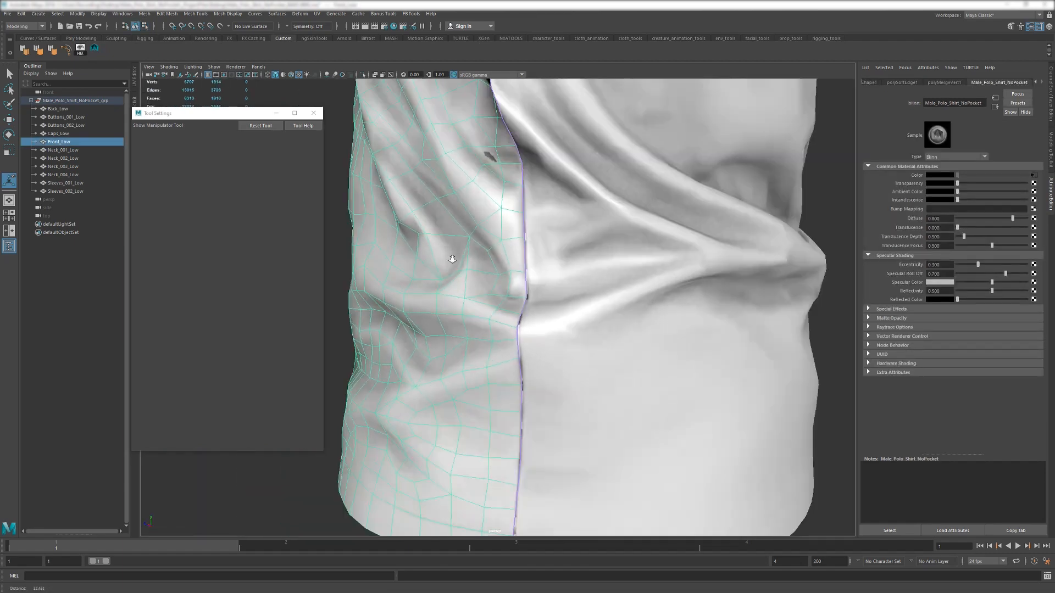
- Select the whole Male_Polo_Shirt_NoPocket_grp group, save the scene and close the tool settings
right_click_drag(453, 260, 423, 241, "alt")
left_click_drag(423, 241, 529, 283, "alt")
left_click(75, 101)
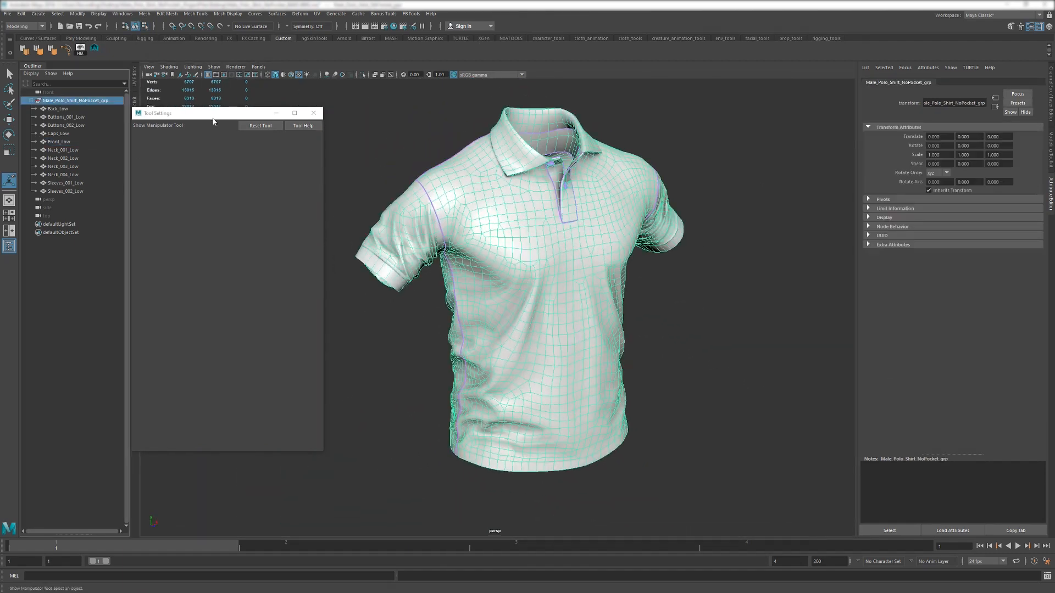
right_click_drag(462, 291, 551, 440, "alt")
left_click_drag(551, 441, 505, 307, "alt")
right_click_drag(505, 308, 459, 131, "alt")
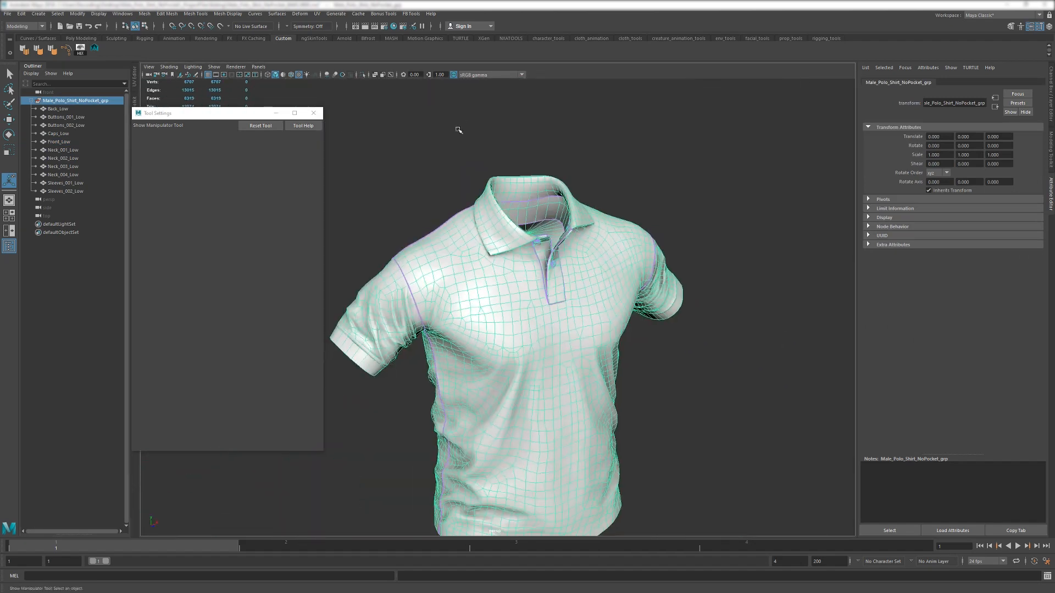
left_click_drag(459, 130, 445, 224, "alt")
key("ctrl+s")
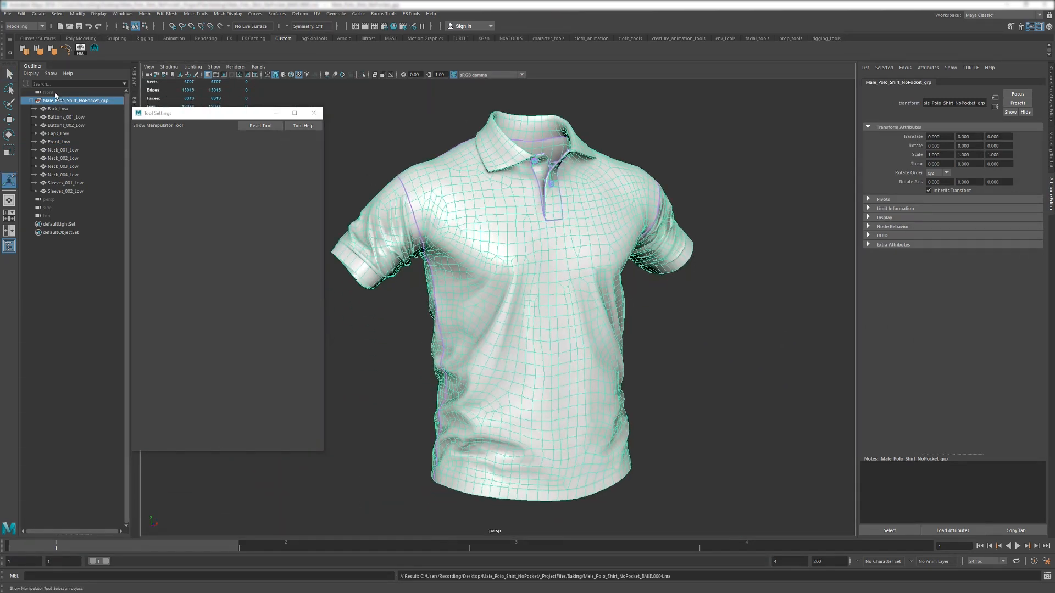
left_click(313, 113)
- Export the selected group as FBX to the Baking folder, overwriting Male_Polo_Shirt_NoPocket_BAKE.fbx
left_click(7, 13)
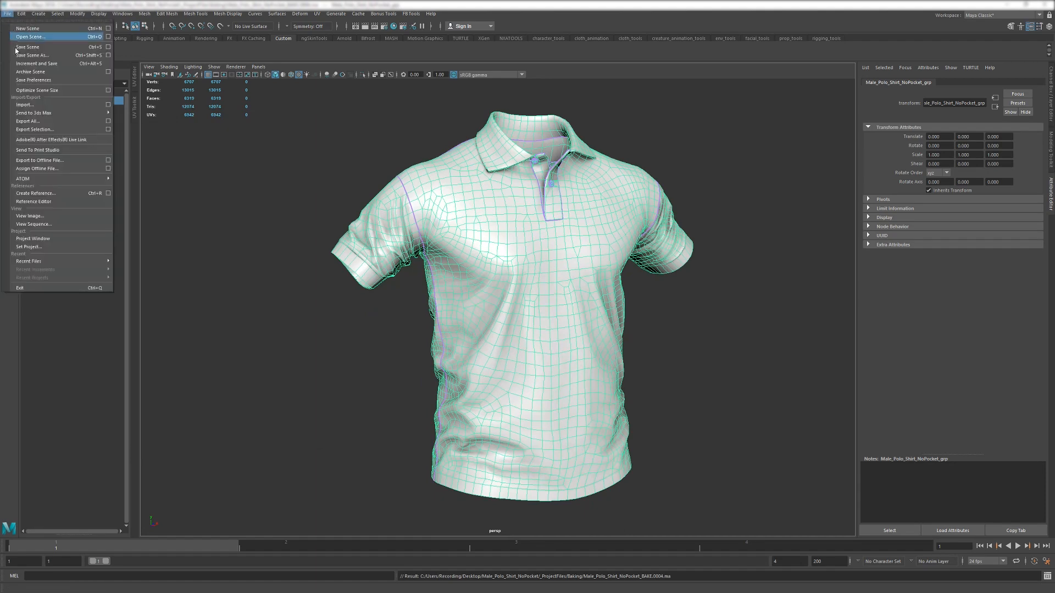
left_click(51, 140)
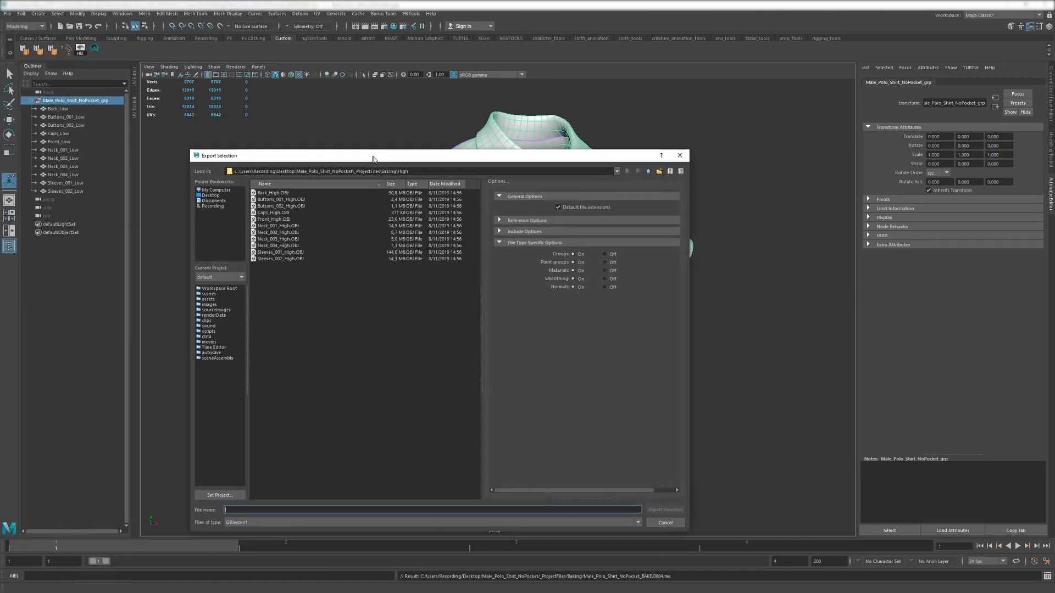
left_click(649, 171)
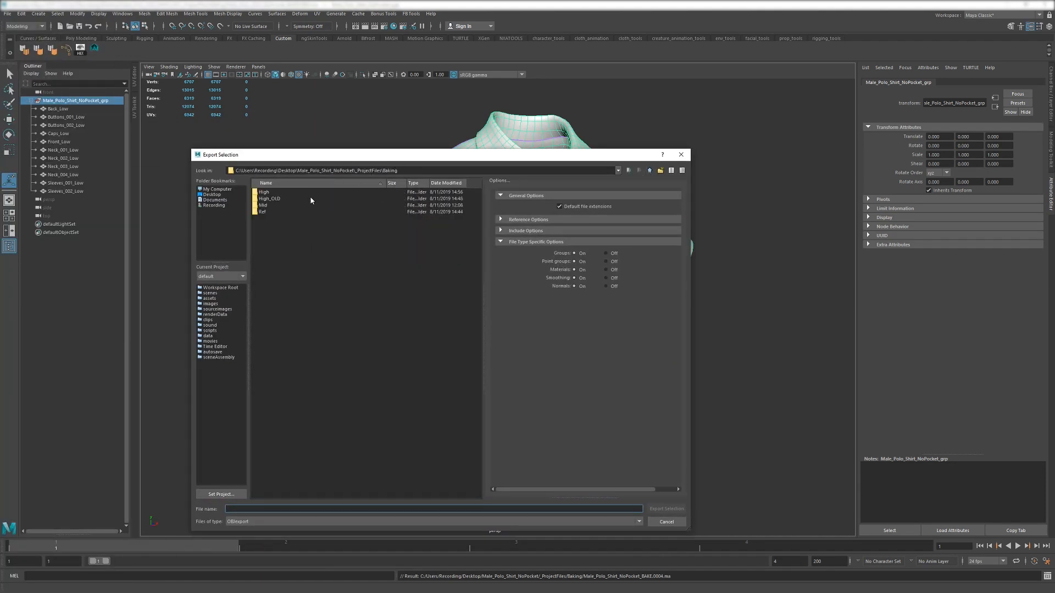
left_click(320, 522)
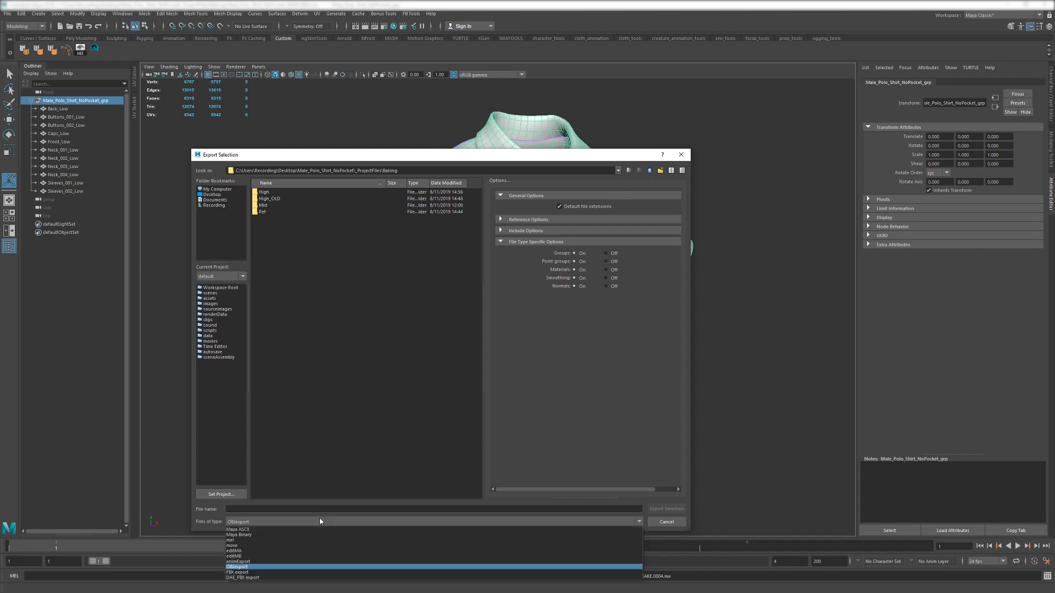
left_click(273, 572)
double_click(283, 219)
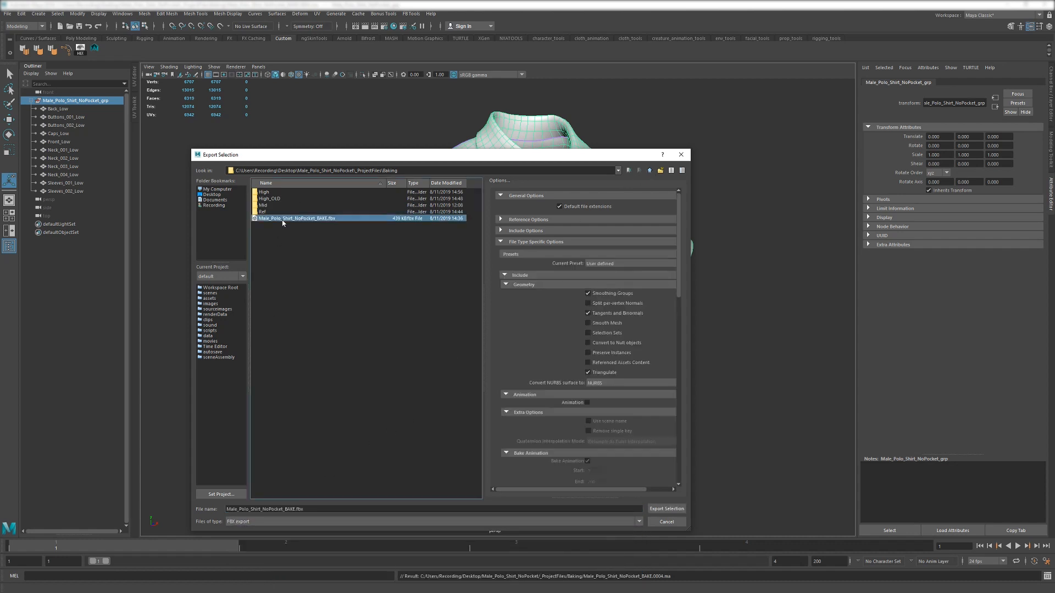
left_click(421, 356)
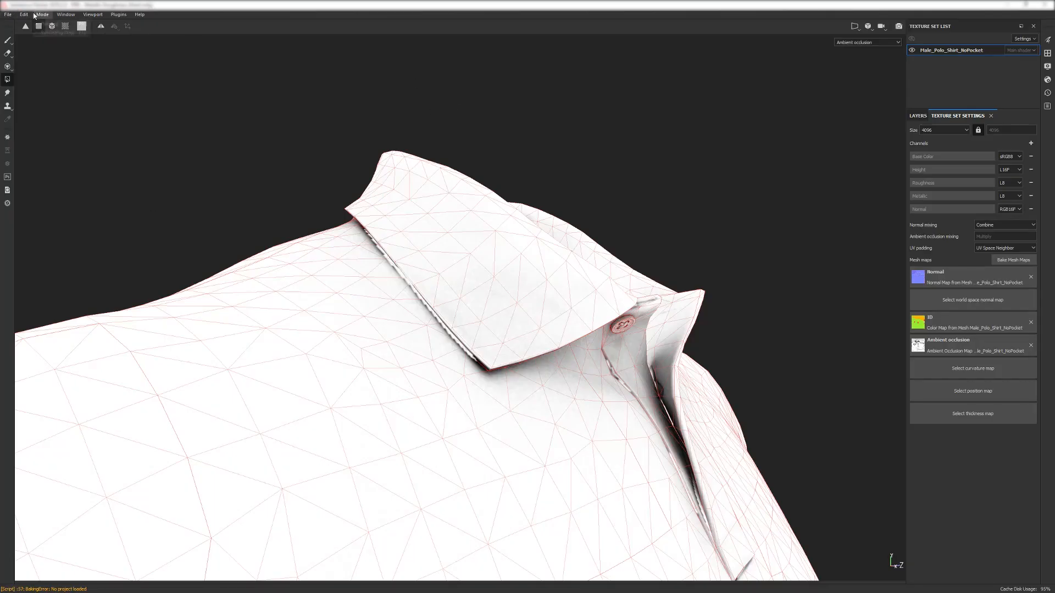
- In Substance Painter, reload the project mesh from Male_Polo_Shirt_NoPocket_BAKE in the project configuration
left_click(24, 14)
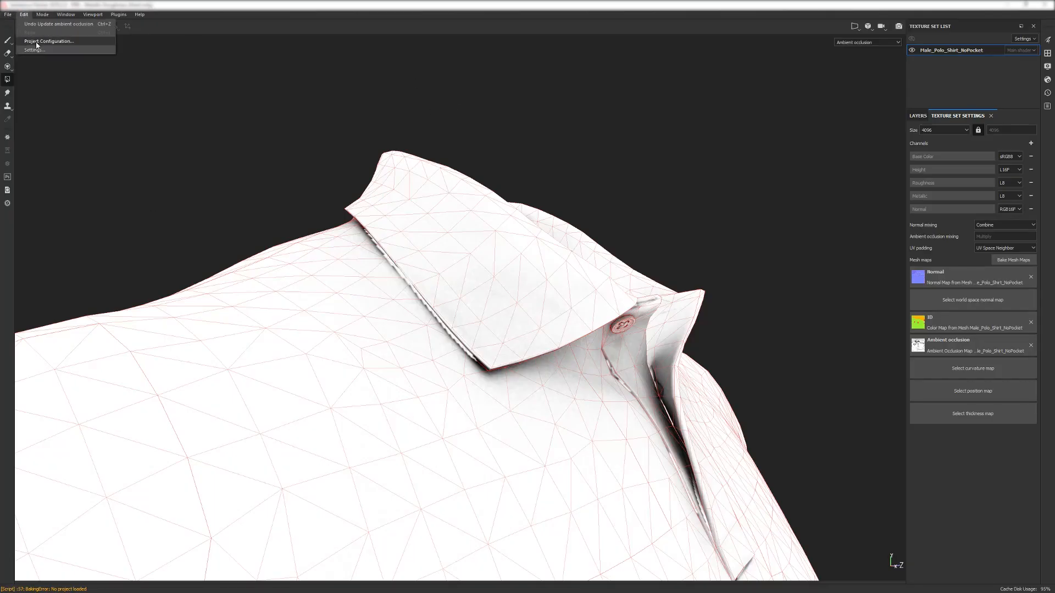
left_click(48, 42)
left_click(581, 252)
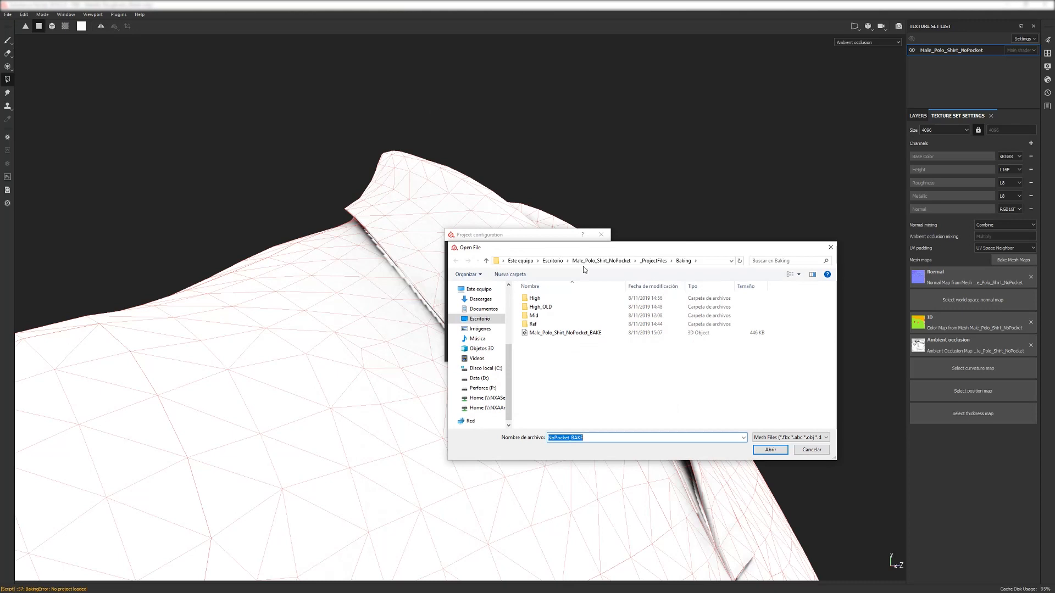
double_click(567, 333)
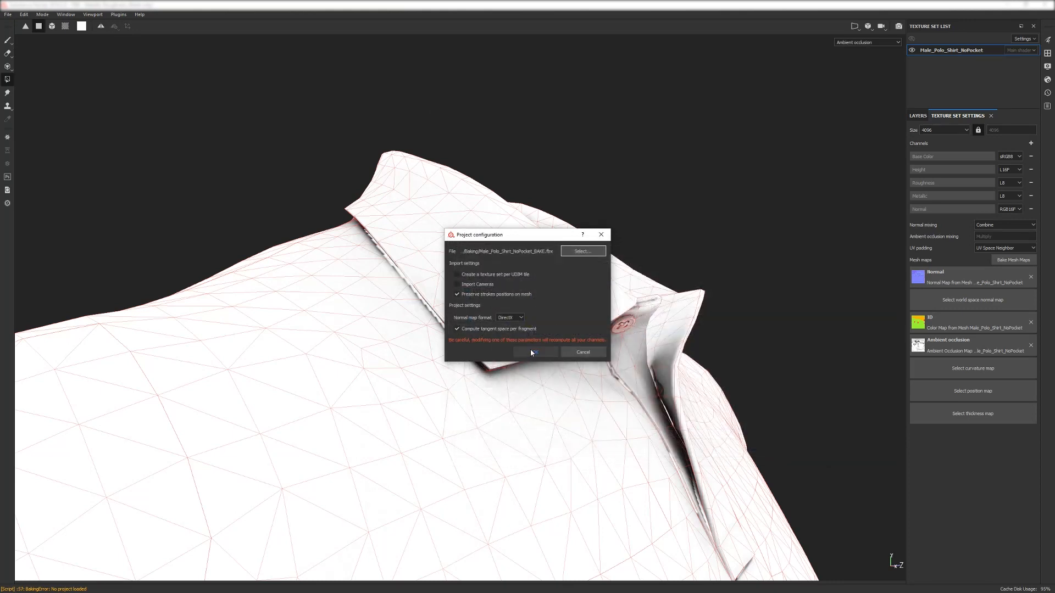
left_click(530, 352)
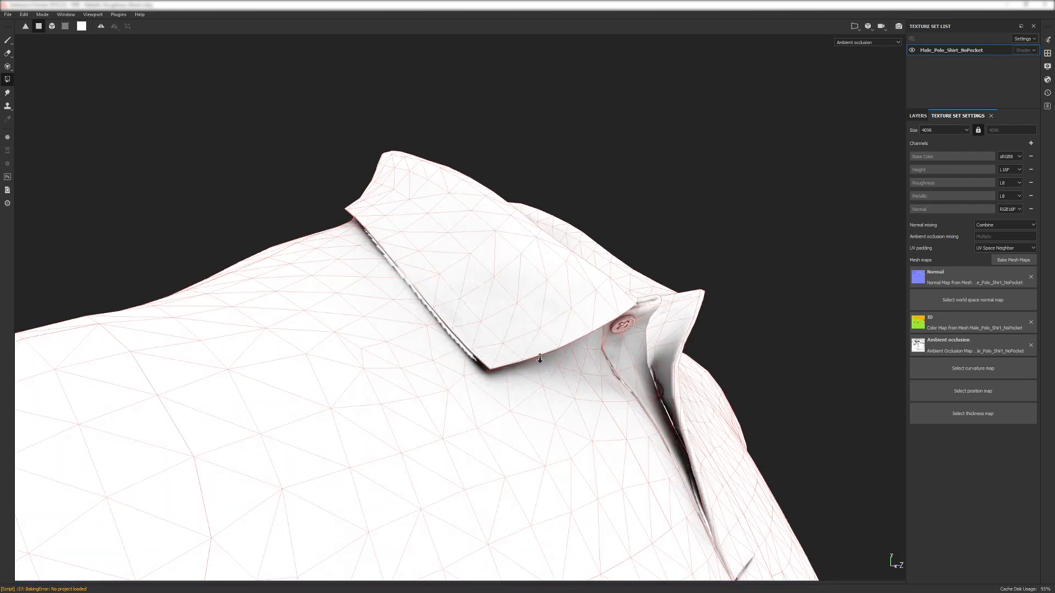
- Open the mesh map baking settings and load all meshes from Back_High to Sleeves_002_High as high definition meshes
right_click_drag(539, 358, 466, 206, "alt")
left_click_drag(467, 206, 370, 170, "alt")
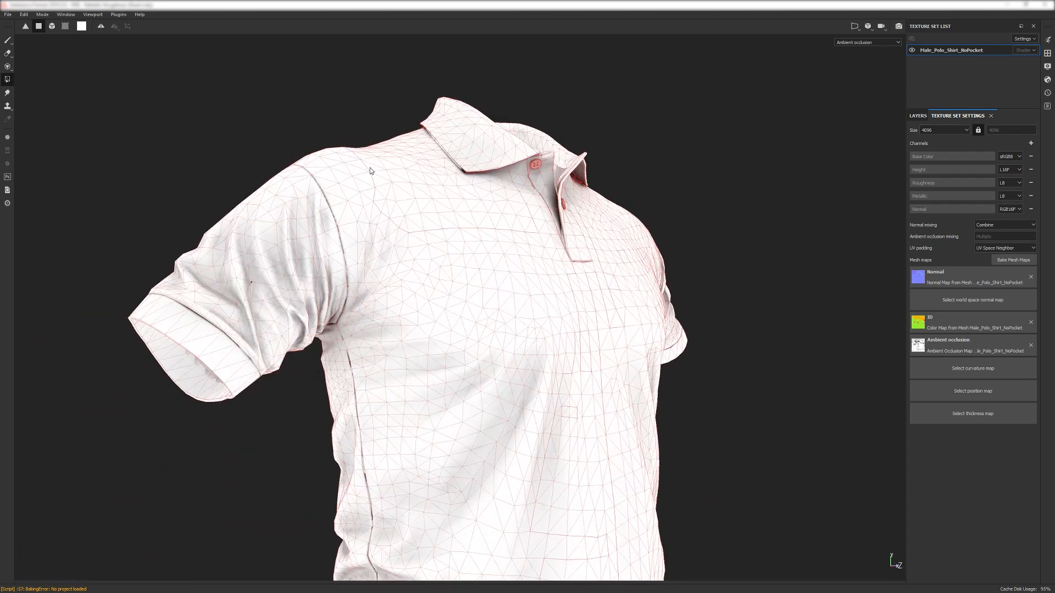
middle_click_drag(370, 170, 433, 158, "alt")
left_click_drag(433, 157, 367, 86, "alt")
scroll(384, 96, "down", 1)
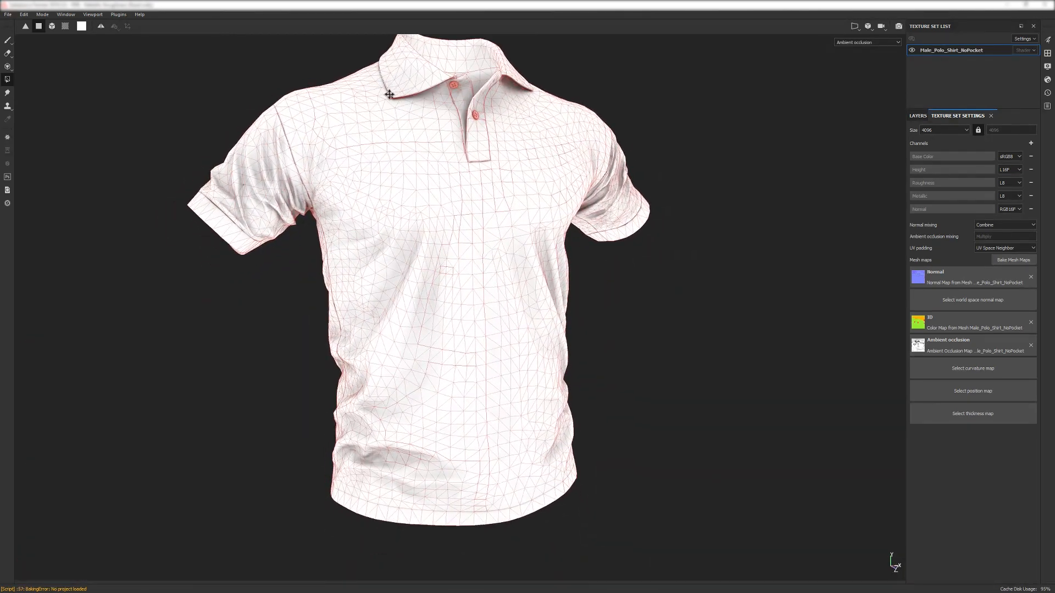
middle_click_drag(388, 99, 386, 131, "alt")
left_click(1001, 262)
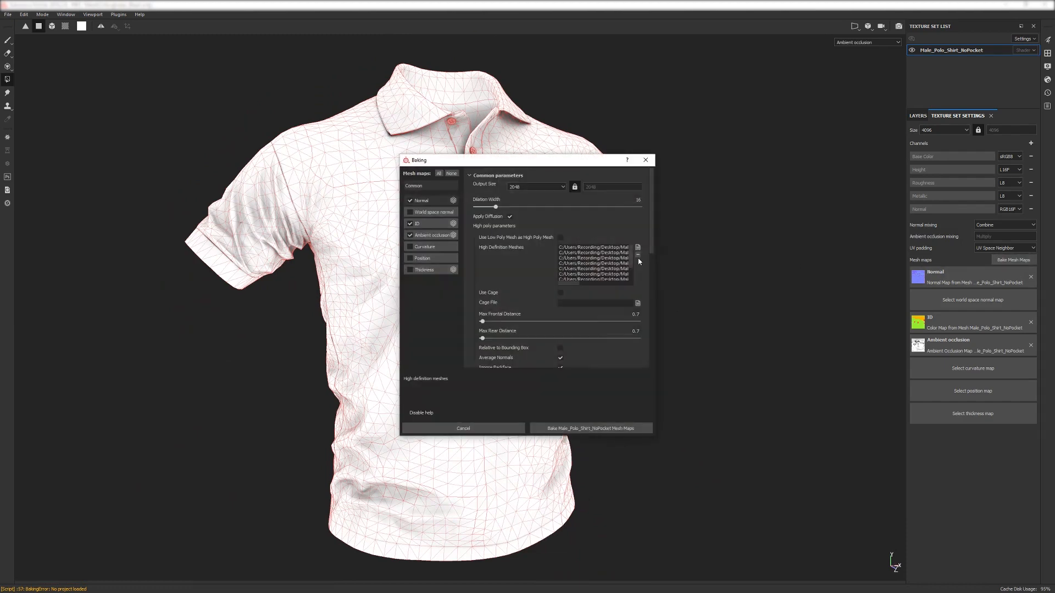
left_click(639, 249)
double_click(510, 224)
left_click(513, 224)
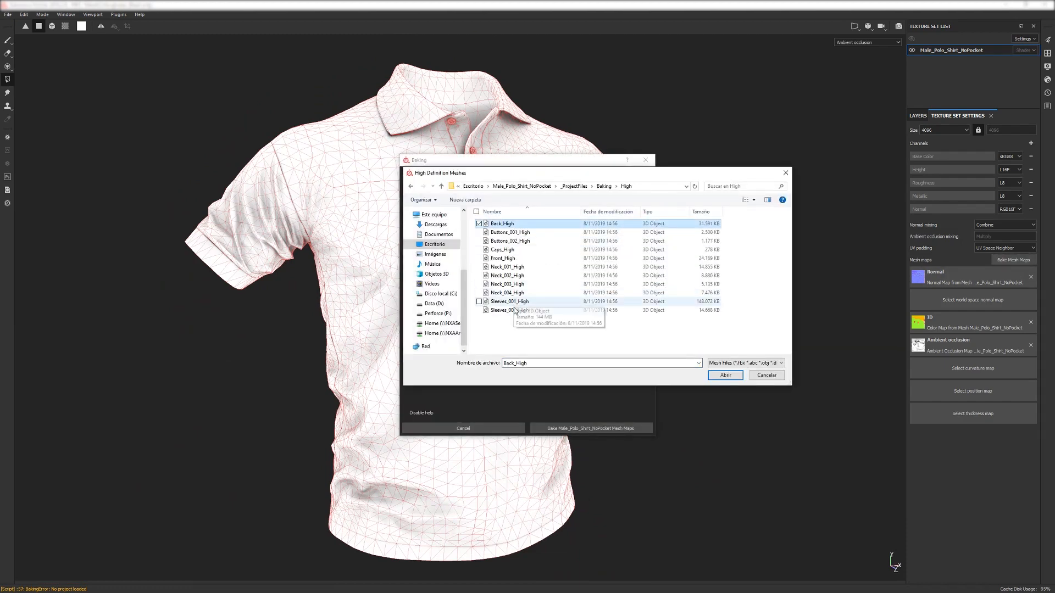
left_click(513, 310, "shift")
left_click(728, 378)
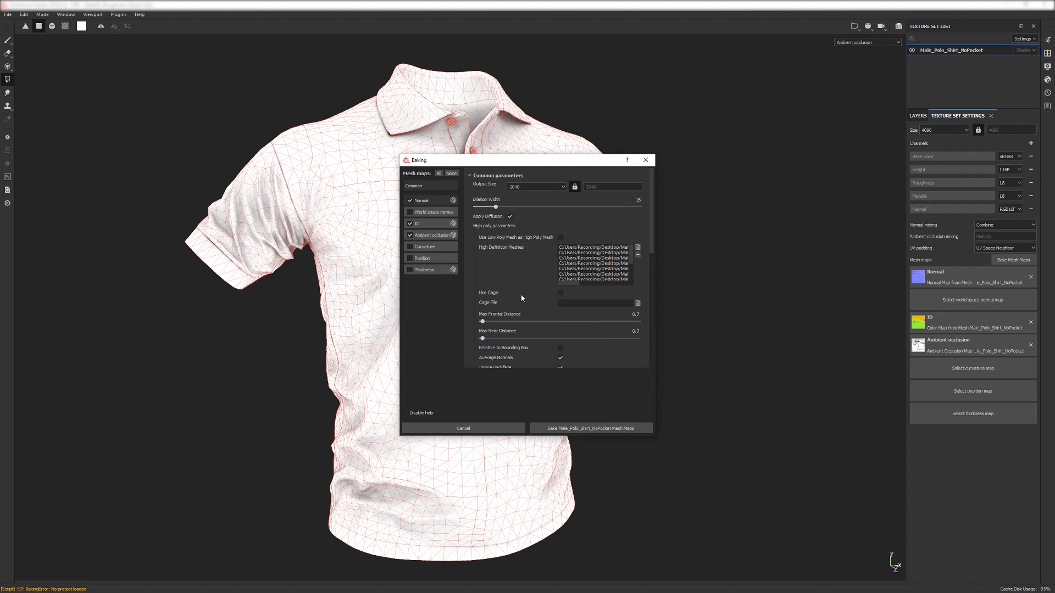
- Set the bake output size to 4096 and the antialiasing to Subsampling 2x2
left_click(541, 187)
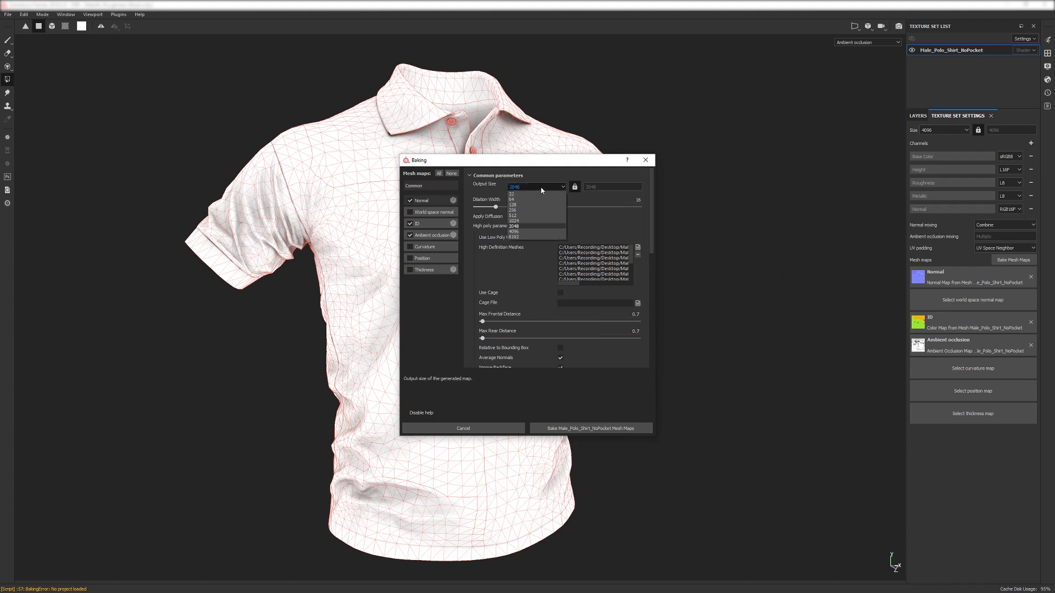
left_click(514, 232)
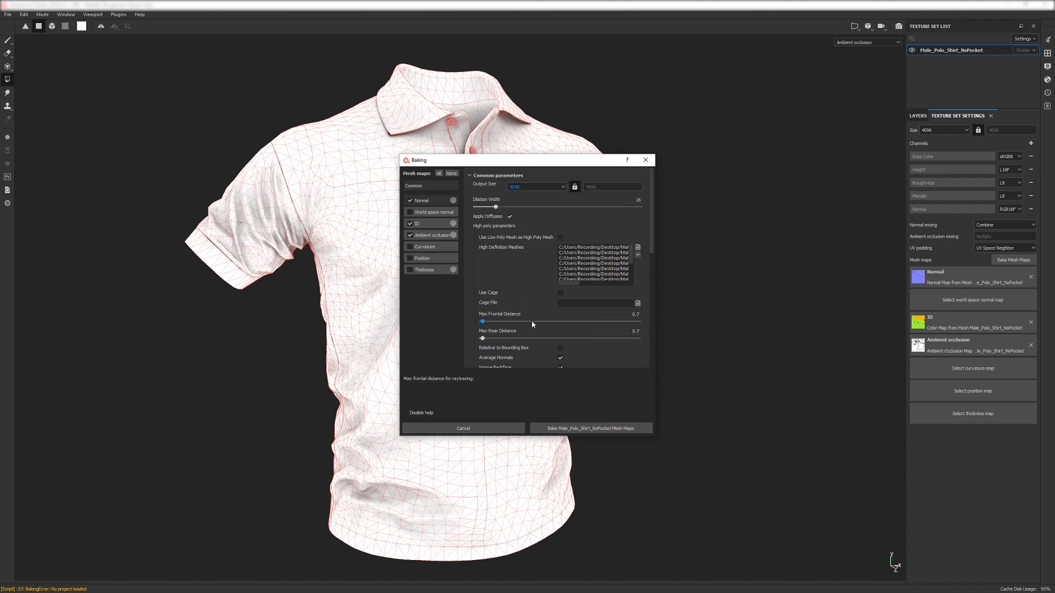
scroll(532, 321, "down", 2)
left_click(578, 305)
left_click(579, 321)
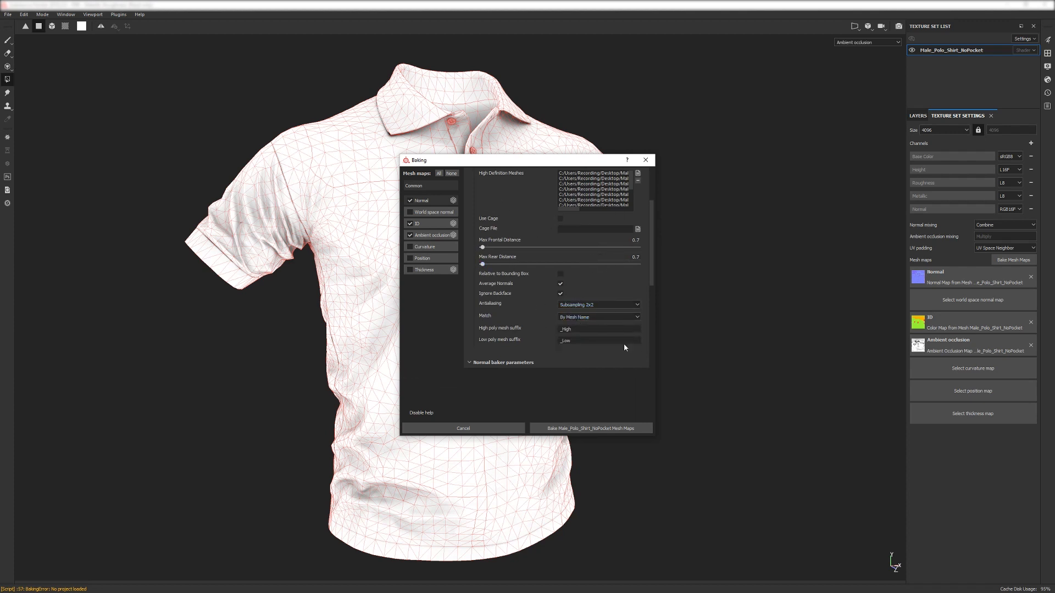
- Bake the Male_Polo_Shirt_NoPocket normal, ID and ambient occlusion mesh maps and dismiss the finished report
left_click(591, 428)
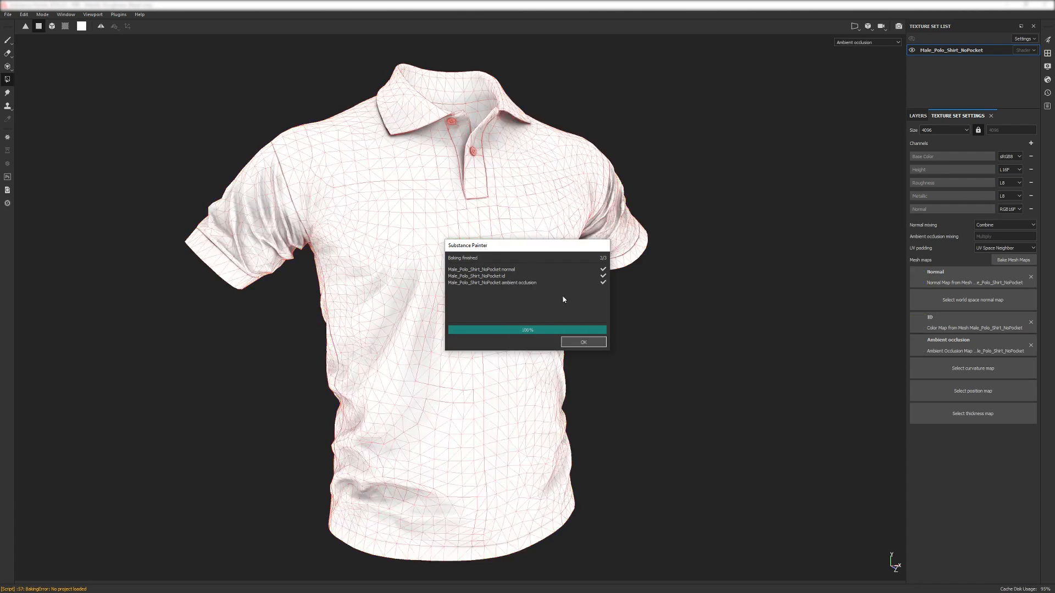
left_click(584, 343)
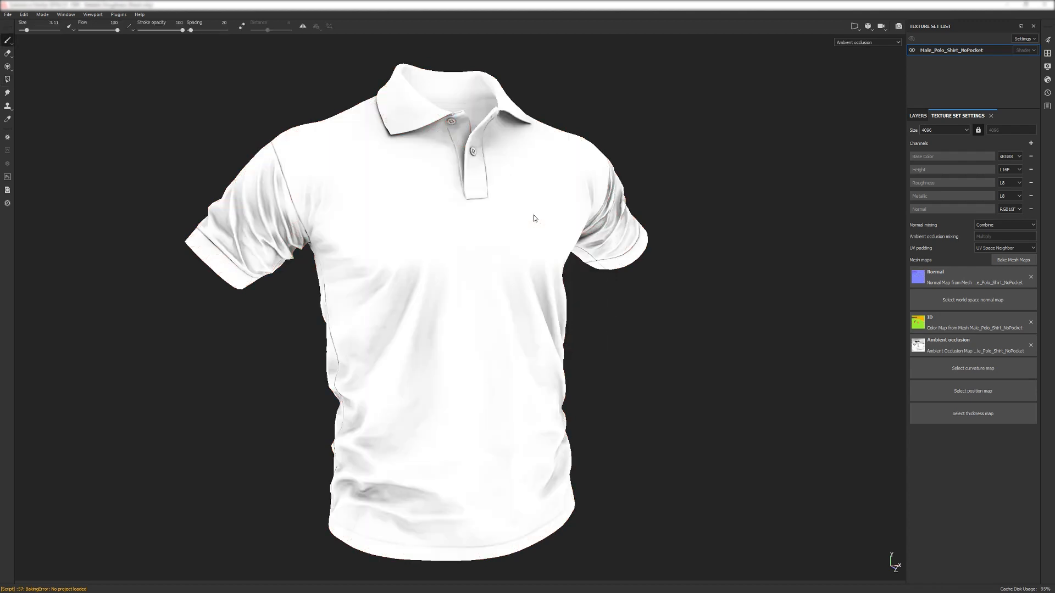
- Examine the new ambient occlusion bake around the front collar, button placket and back neckline
left_click_drag(436, 183, 461, 161, "alt")
scroll(459, 160, "up", 5)
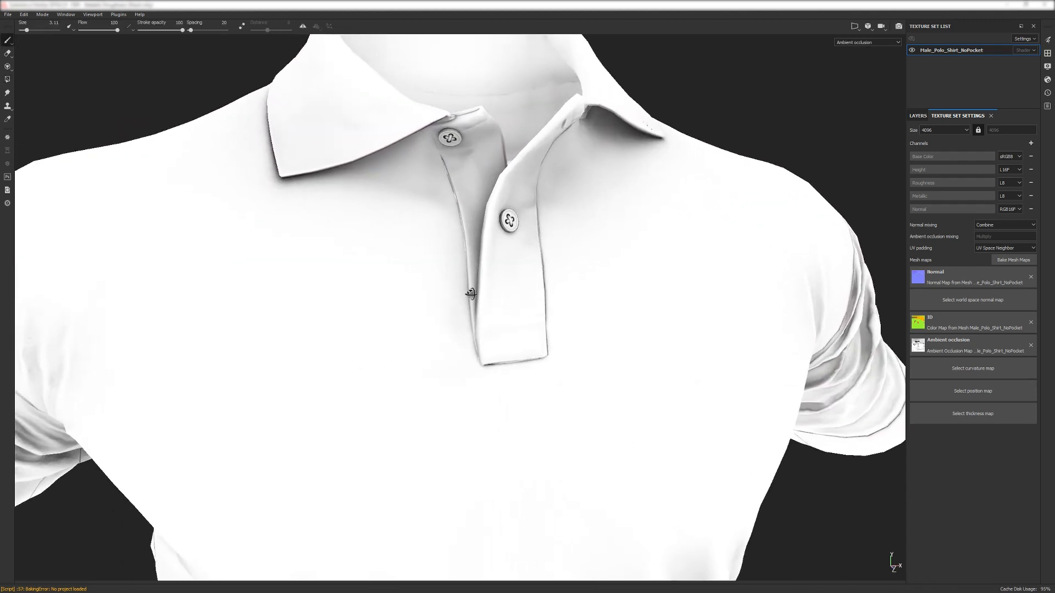
scroll(453, 186, "down", 3)
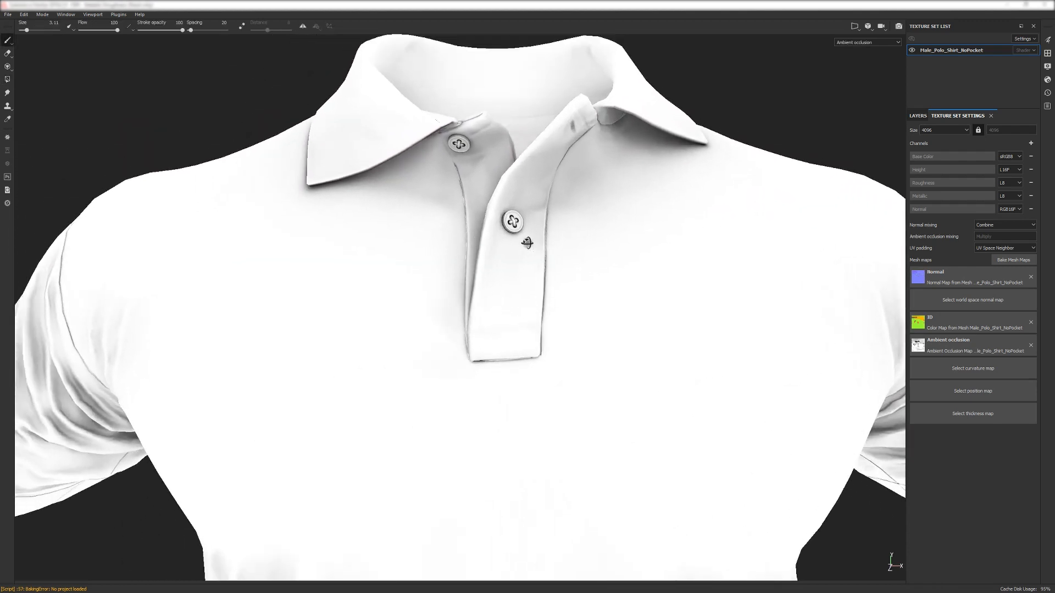
left_click_drag(527, 237, 581, 176, "alt")
scroll(587, 255, "up", 5)
left_click_drag(586, 255, 263, 248, "alt")
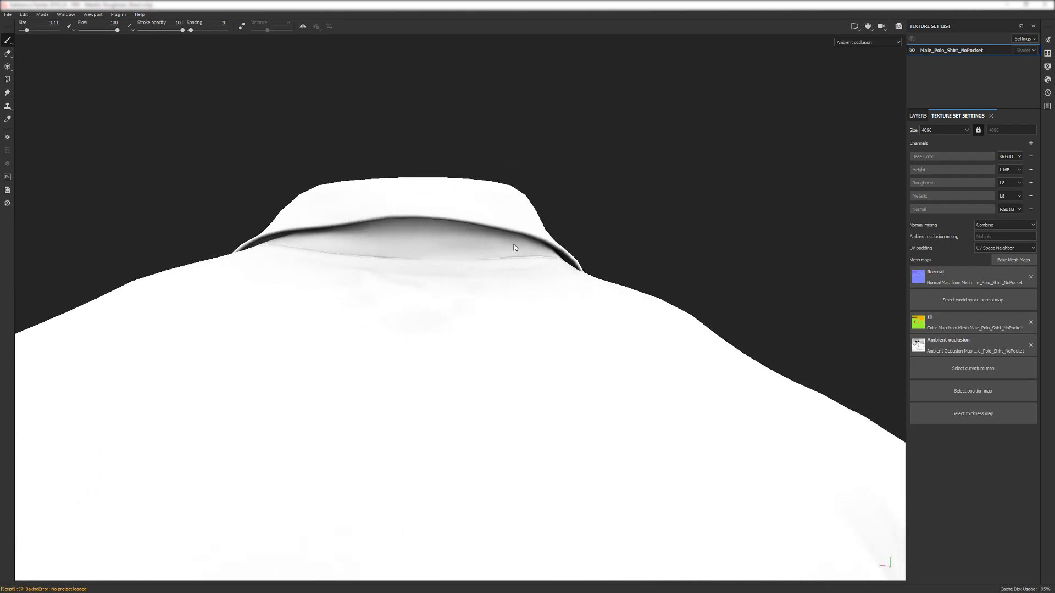
left_click_drag(514, 248, 325, 201, "alt")
- Inspect the shoulder, underarm and side seams of the baked shirt from close up for artifacts
left_click_drag(451, 136, 378, 490, "alt")
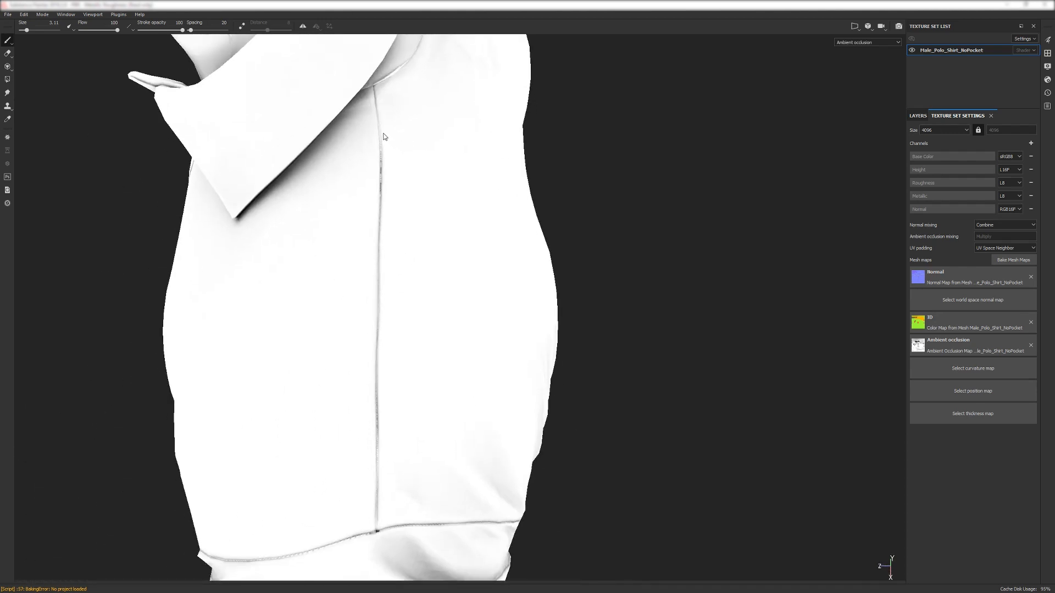
left_click_drag(384, 136, 285, 449, "alt")
left_click_drag(456, 416, 426, 404, "alt")
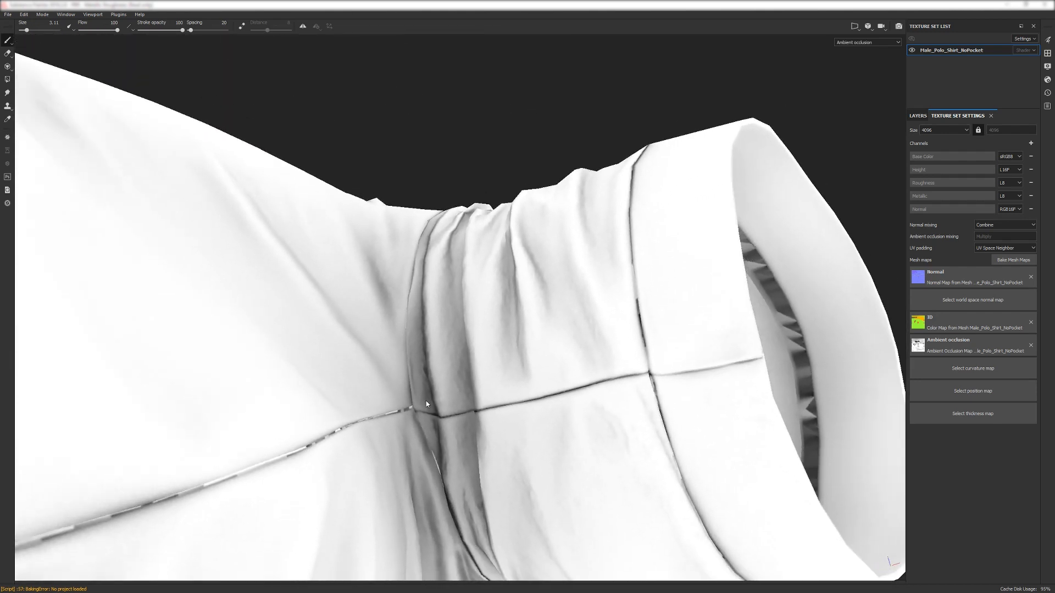
left_click_drag(559, 385, 400, 332, "alt")
left_click_drag(424, 215, 444, 395, "alt")
right_click_drag(444, 395, 328, 224, "alt")
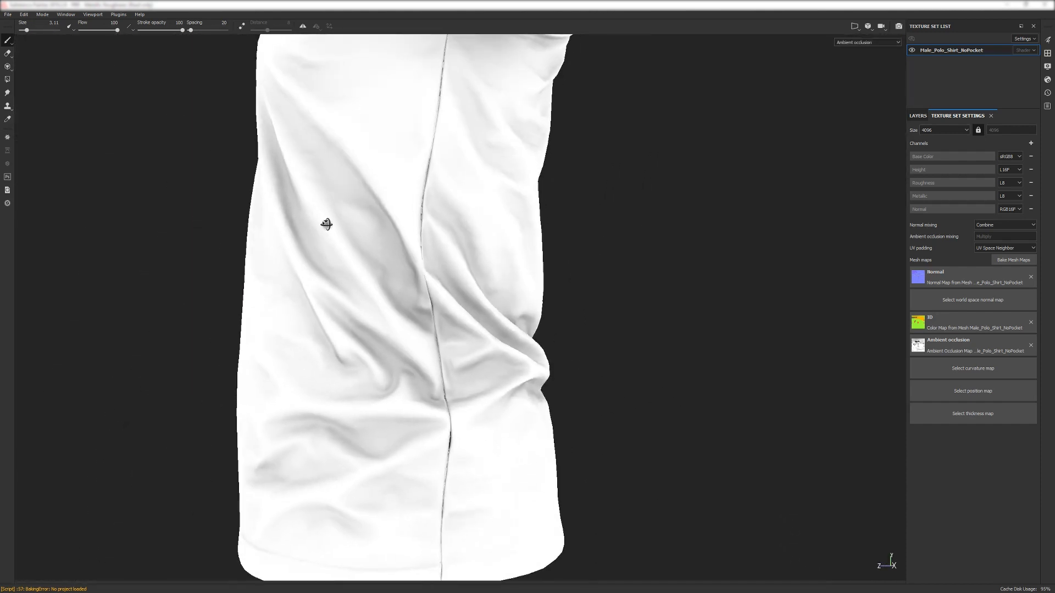
middle_click_drag(328, 223, 325, 233, "alt")
left_click_drag(367, 275, 489, 313, "alt")
middle_click_drag(489, 313, 526, 526, "alt")
right_click_drag(527, 526, 319, 280, "alt")
middle_click_drag(319, 280, 373, 259, "alt")
left_click_drag(373, 259, 495, 269, "alt")
left_click_drag(256, 283, 354, 308, "alt")
middle_click_drag(355, 308, 195, 313, "alt")
left_click_drag(195, 313, 308, 253, "alt")
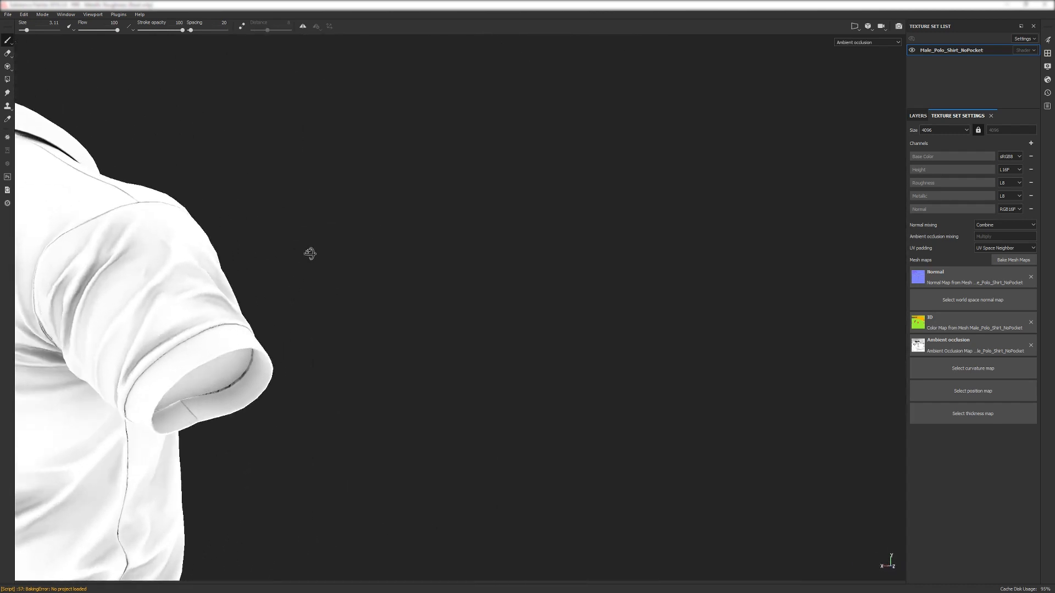
- Examine the sleeve openings, the side seam folds and the back of the shirt for bake artifacts
middle_click_drag(44, 346, 245, 242, "alt")
left_click_drag(245, 242, 180, 339, "alt")
middle_click_drag(181, 339, 384, 256, "alt")
left_click_drag(385, 255, 637, 259, "alt")
middle_click_drag(99, 231, 258, 233, "alt")
left_click_drag(258, 233, 325, 220, "alt")
right_click_drag(324, 220, 245, 85, "alt")
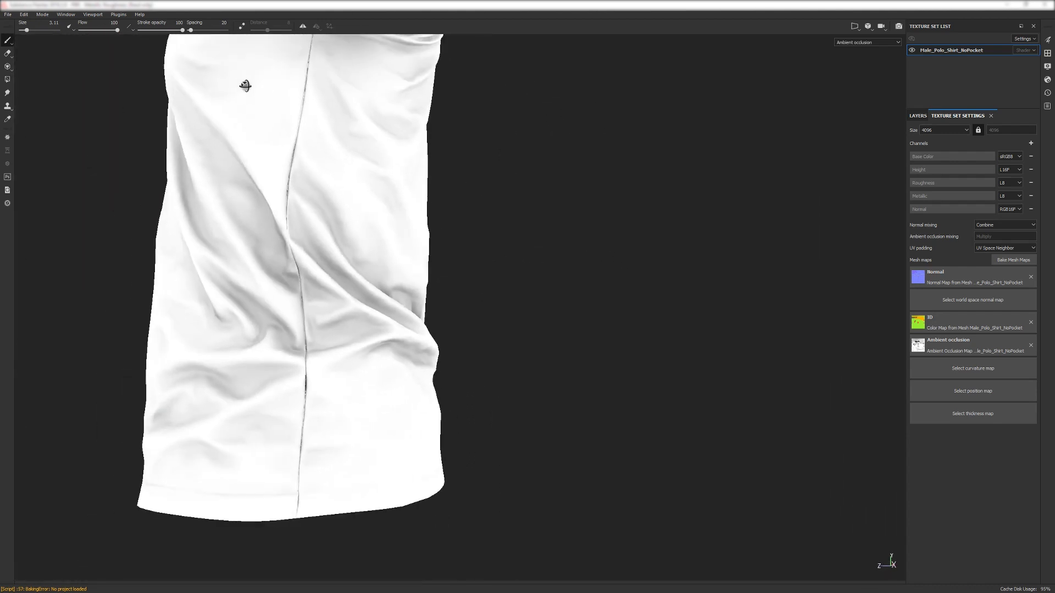
middle_click_drag(245, 85, 325, 179, "alt")
left_click_drag(325, 179, 451, 221, "alt")
middle_click_drag(286, 174, 367, 215, "alt")
left_click_drag(349, 191, 83, 80, "alt")
right_click_drag(82, 80, 385, 236, "alt")
middle_click_drag(385, 237, 375, 163, "alt")
right_click_drag(374, 163, 324, 259, "alt")
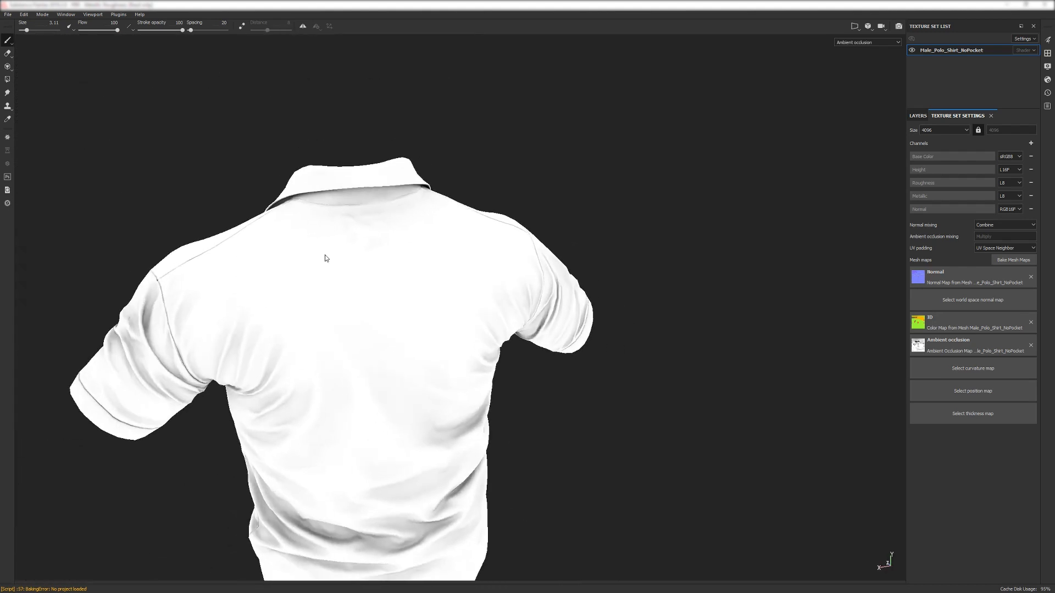
- Inspect the complete shirt from the back, front and both sleeve sides for remaining ambient occlusion errors
left_click_drag(324, 259, 216, 366, "alt")
left_click_drag(327, 179, 214, 280, "alt")
middle_click_drag(215, 281, 315, 207, "alt")
left_click_drag(315, 207, 454, 214, "alt")
middle_click_drag(453, 215, 426, 385, "alt")
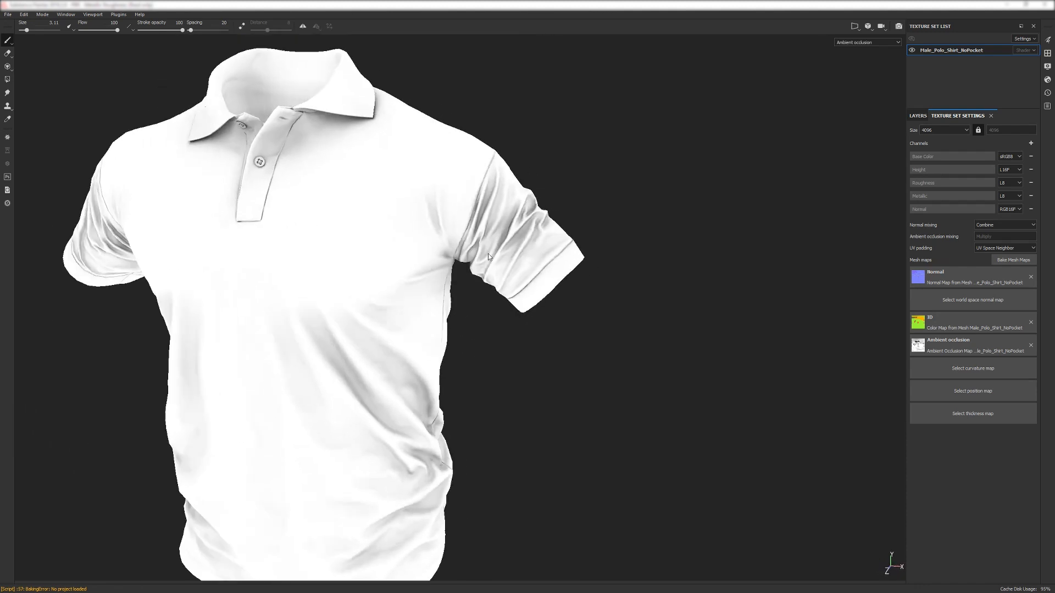
mouse_move(231, 219)
left_mouse_down("alt")
mouse_move(417, 146)
mouse_move(328, 118)
left_mouse_up("alt")
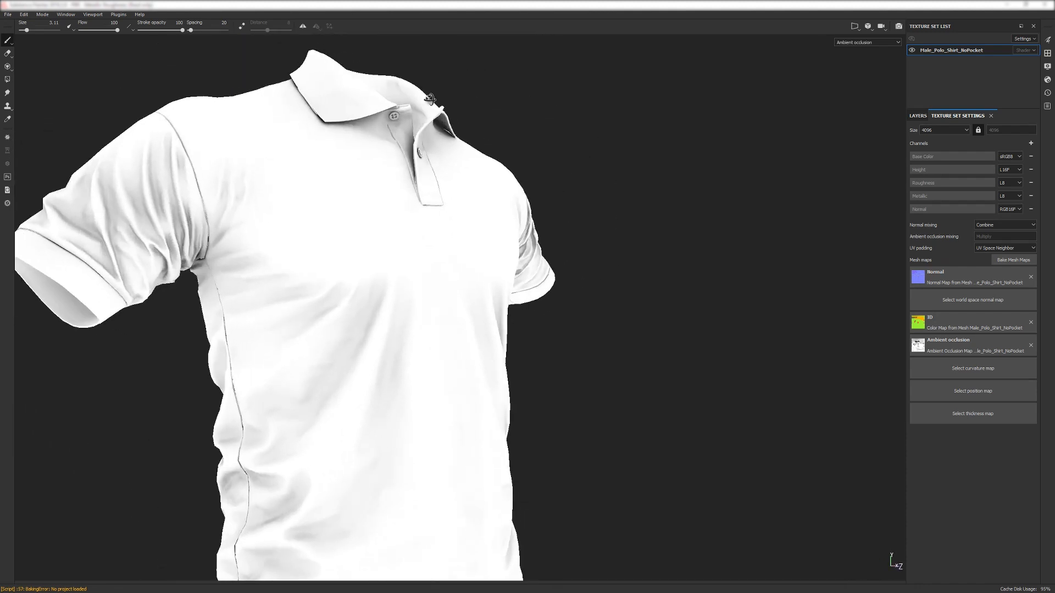
left_click_drag(195, 238, 193, 233, "alt")
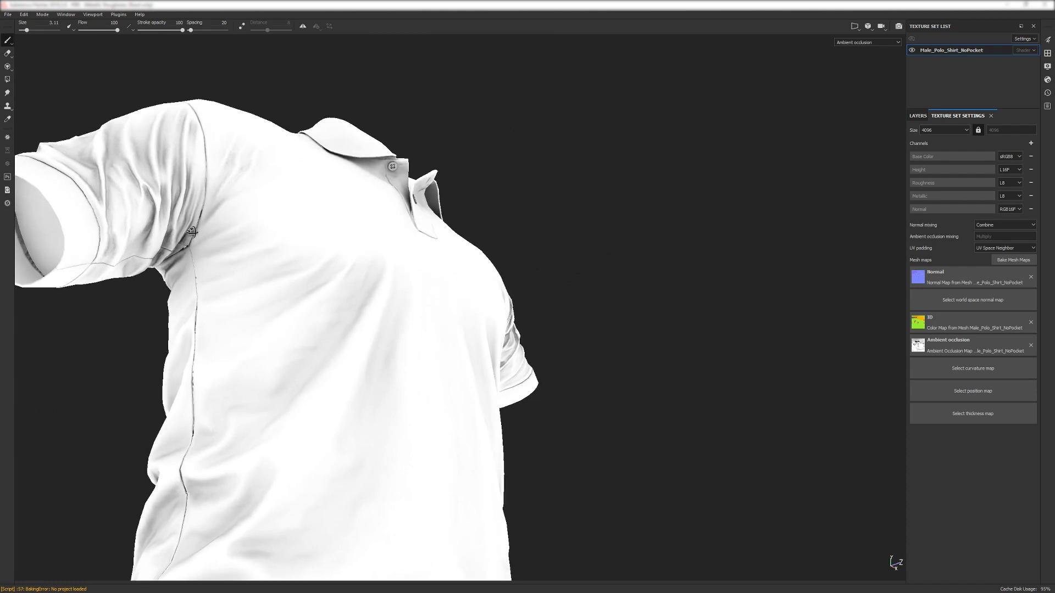
right_click_drag(193, 233, 219, 417, "alt")
left_click_drag(219, 417, 214, 265, "alt")
right_click_drag(214, 265, 231, 193, "alt")
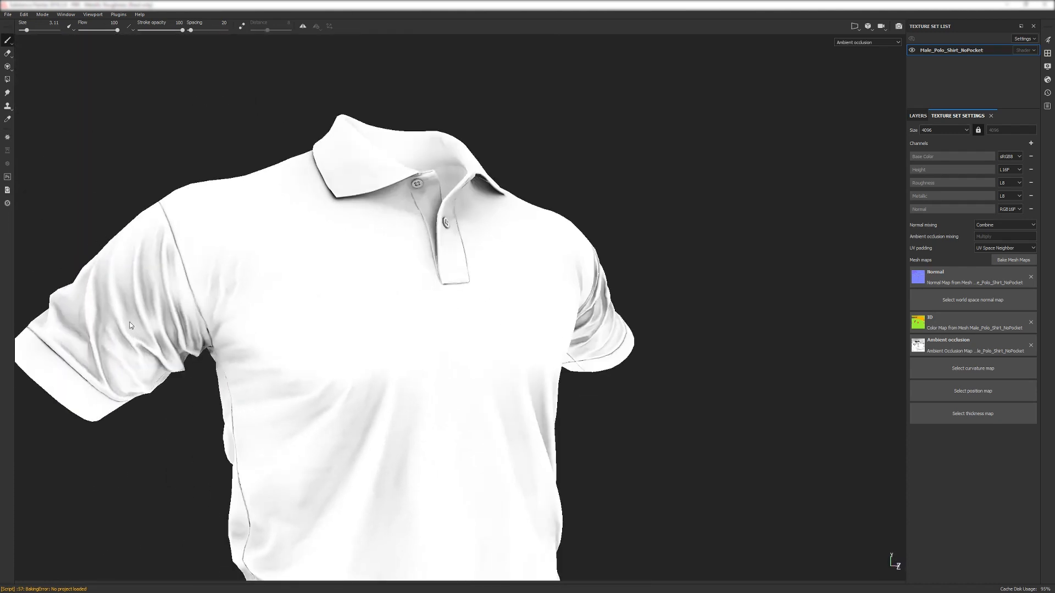
left_click_drag(231, 192, 236, 182, "alt")
middle_click_drag(339, 242, 391, 193, "alt")
left_click_drag(360, 198, 374, 218, "alt")
- Export the 4096x4096 textures as PNG with the Document channels + Normal + AO (No Alpha) configuration
left_click(9, 15)
left_click(25, 160)
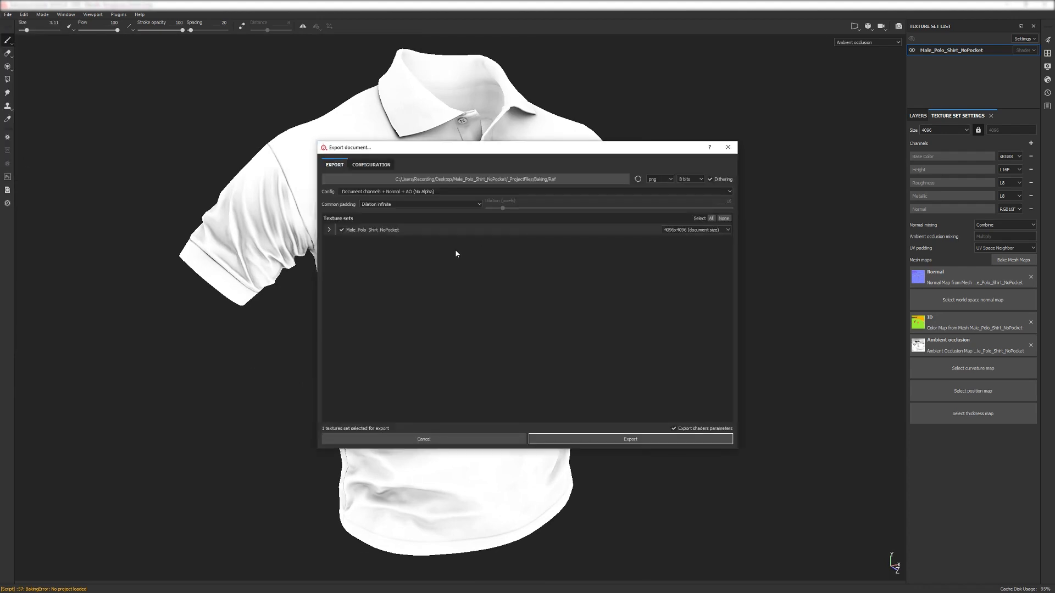
left_click(604, 439)
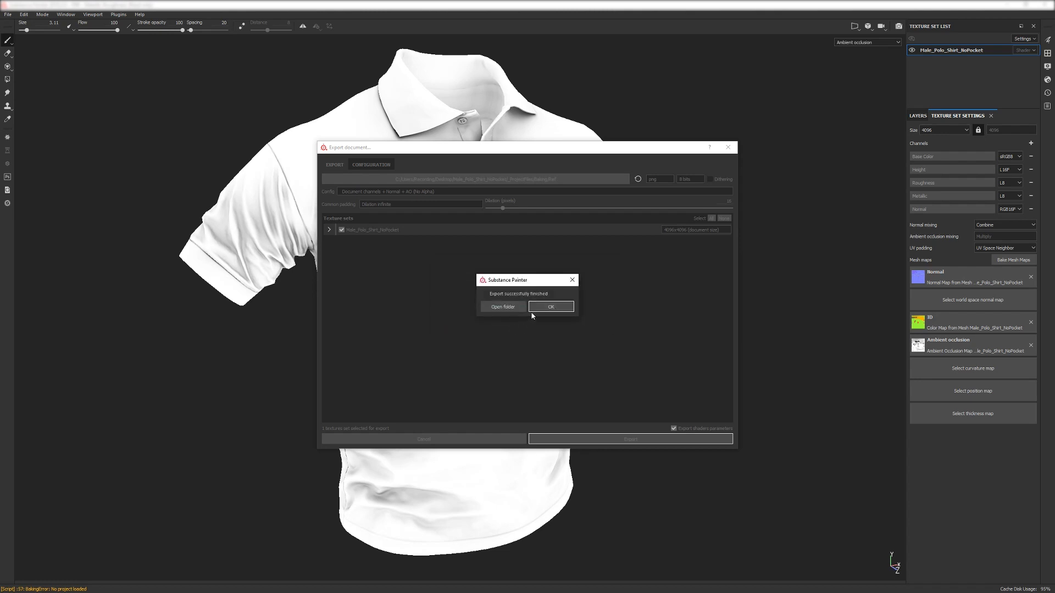
left_click(536, 310)
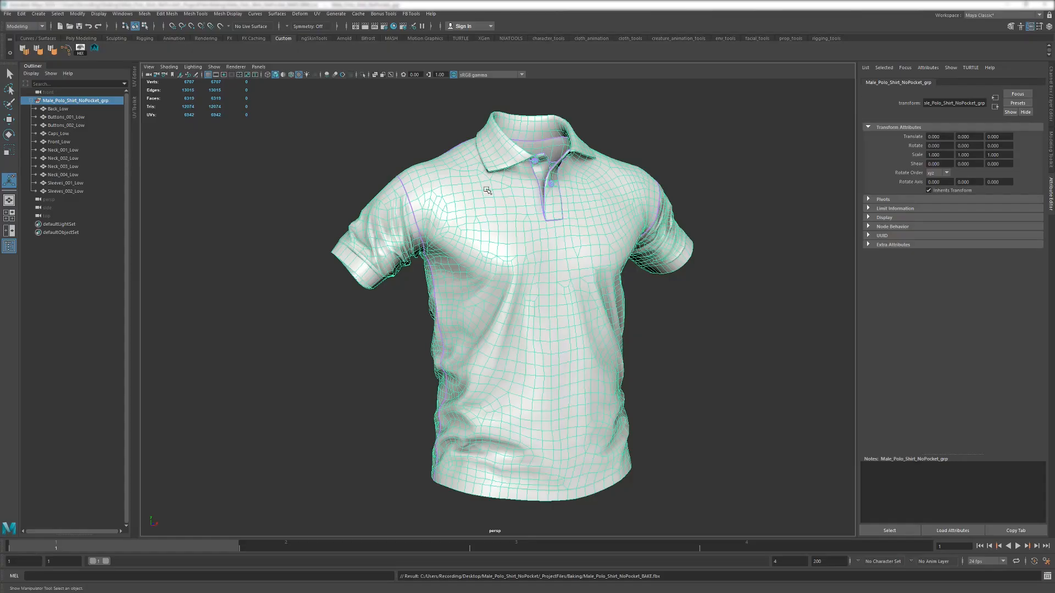
- In Maya, select the Neck_001_Low placket and reload the Mixed_AO image in its material's color texture
scroll(608, 296, "up", 6)
left_click(515, 258)
key("f")
left_click_drag(516, 257, 452, 287, "alt")
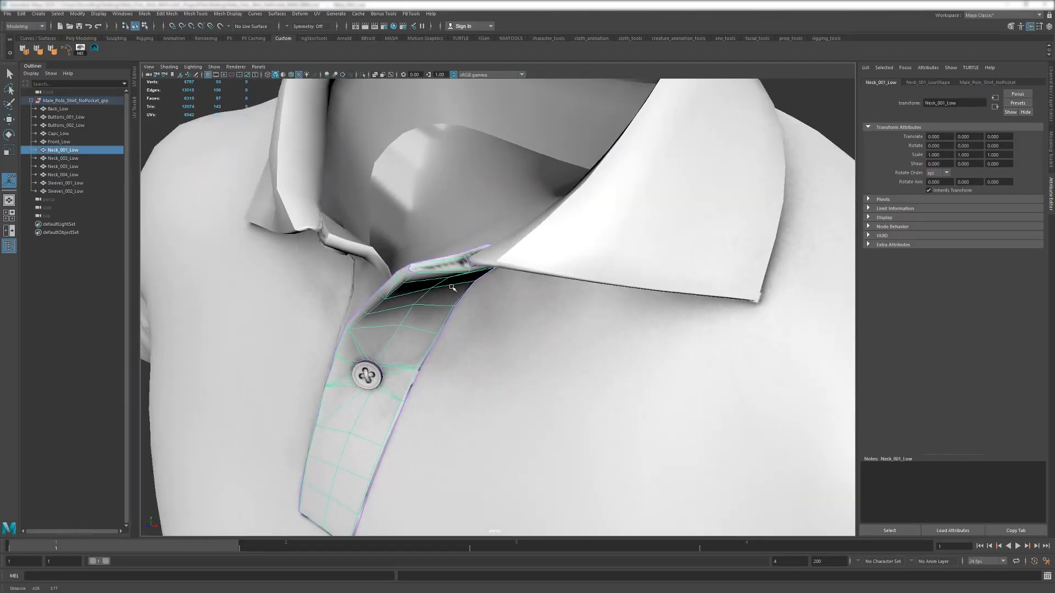
right_click_drag(452, 287, 548, 300, "alt")
left_click_drag(510, 294, 486, 289, "alt")
right_click_drag(486, 290, 435, 340, "alt")
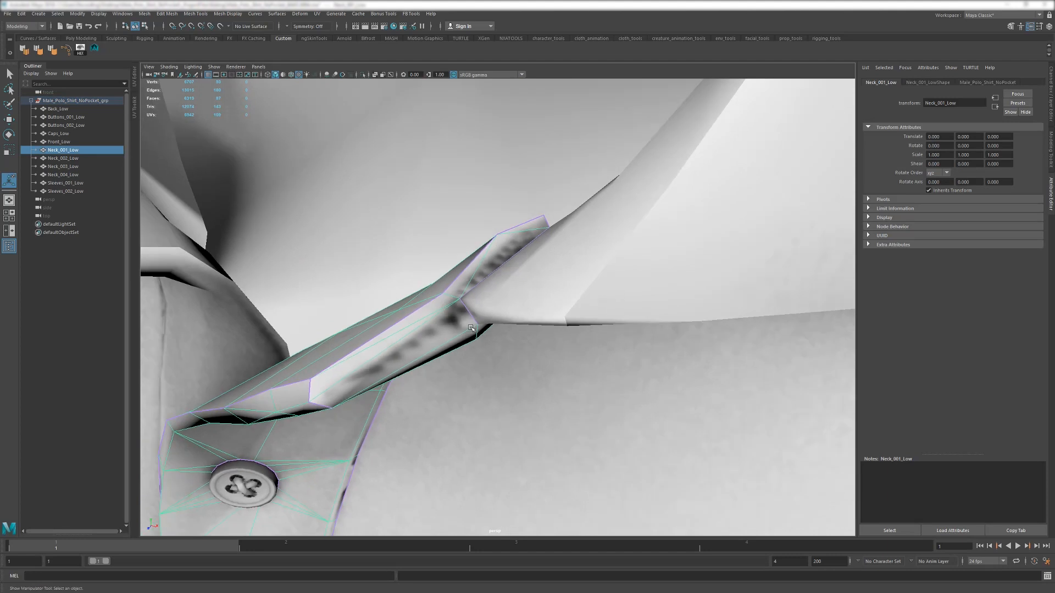
key("ctrl+a")
left_click(994, 83)
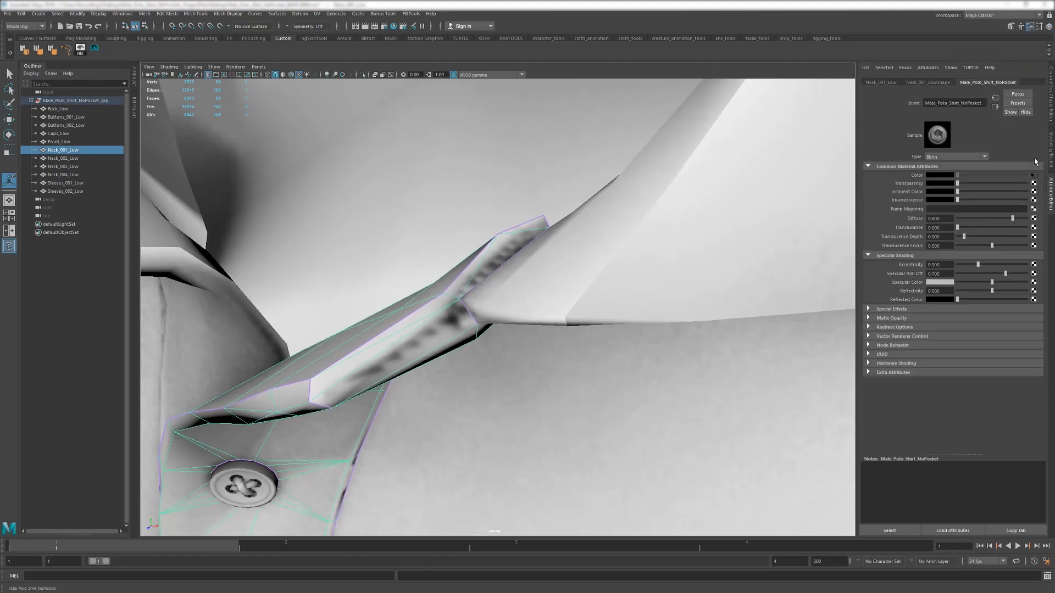
left_click(1034, 175)
left_click(947, 209)
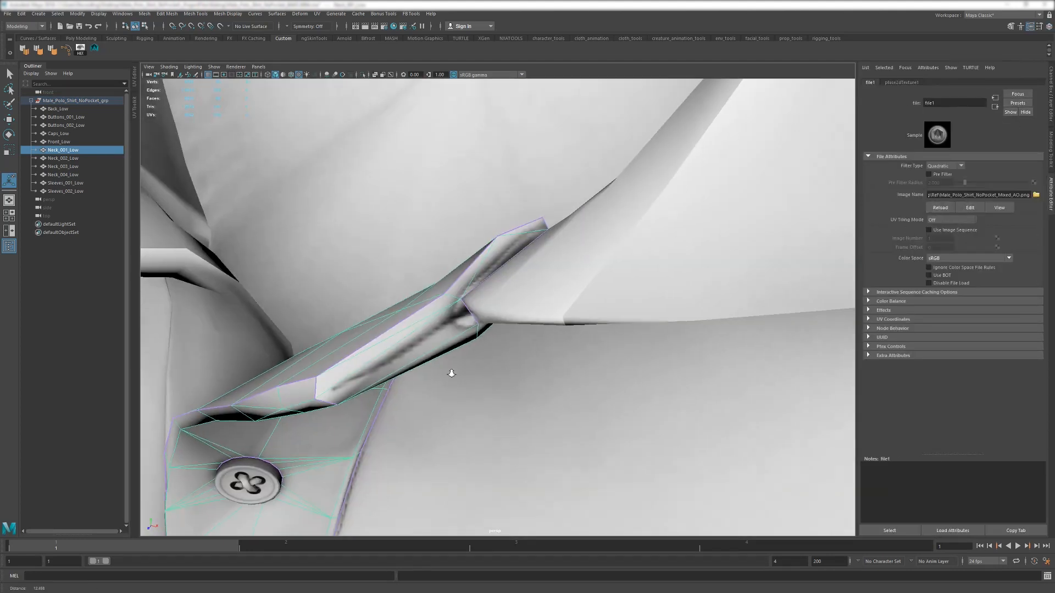
- Show the vertices of the Neck_001_Low placket and view the Move tool's settings
left_click_drag(450, 370, 461, 319, "alt")
right_click_drag(465, 321, 427, 308, "alt")
left_click_drag(426, 308, 417, 273, "alt")
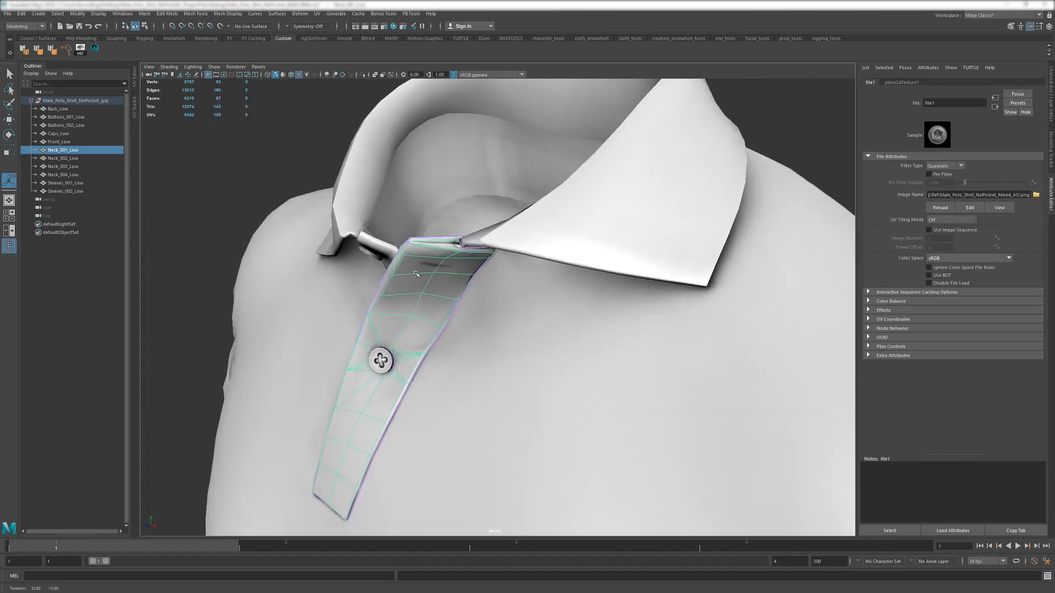
right_click_drag(417, 273, 498, 314, "alt")
left_click_drag(497, 313, 492, 301, "alt")
right_click_drag(492, 300, 485, 321, "alt")
key("w")
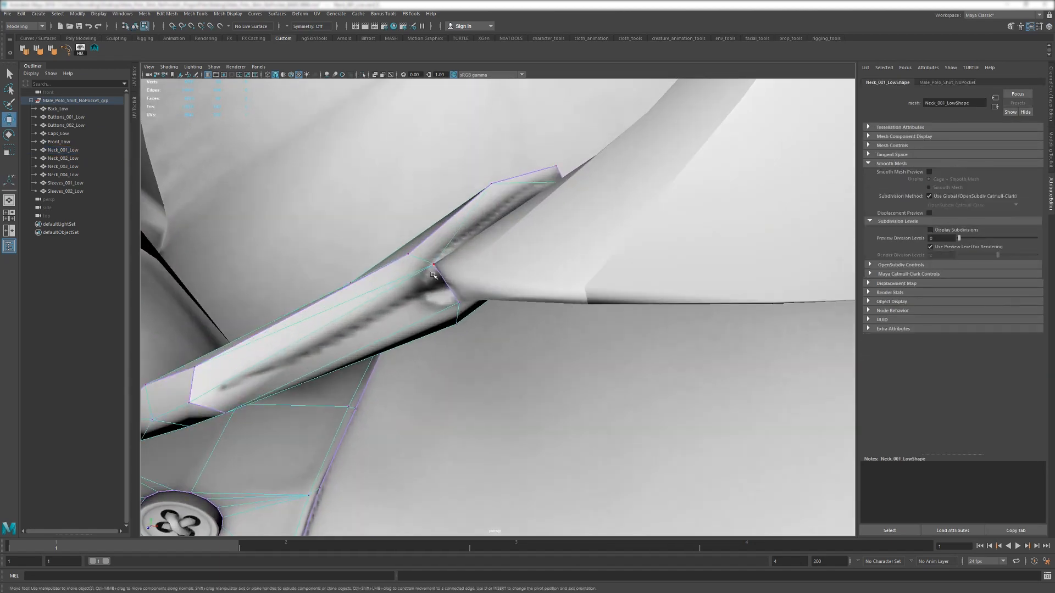
key("F9")
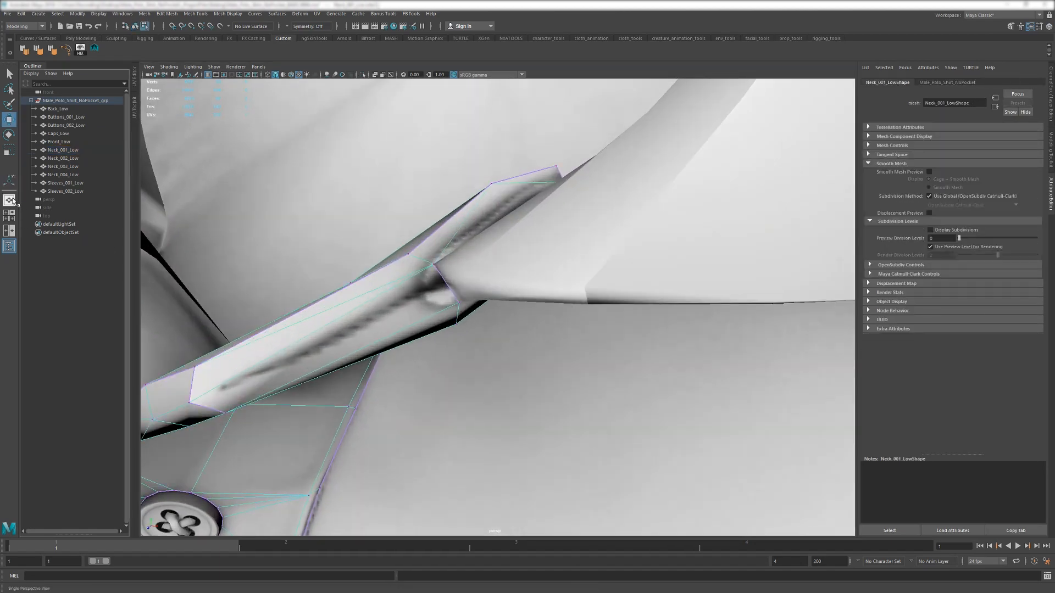
double_click(11, 124)
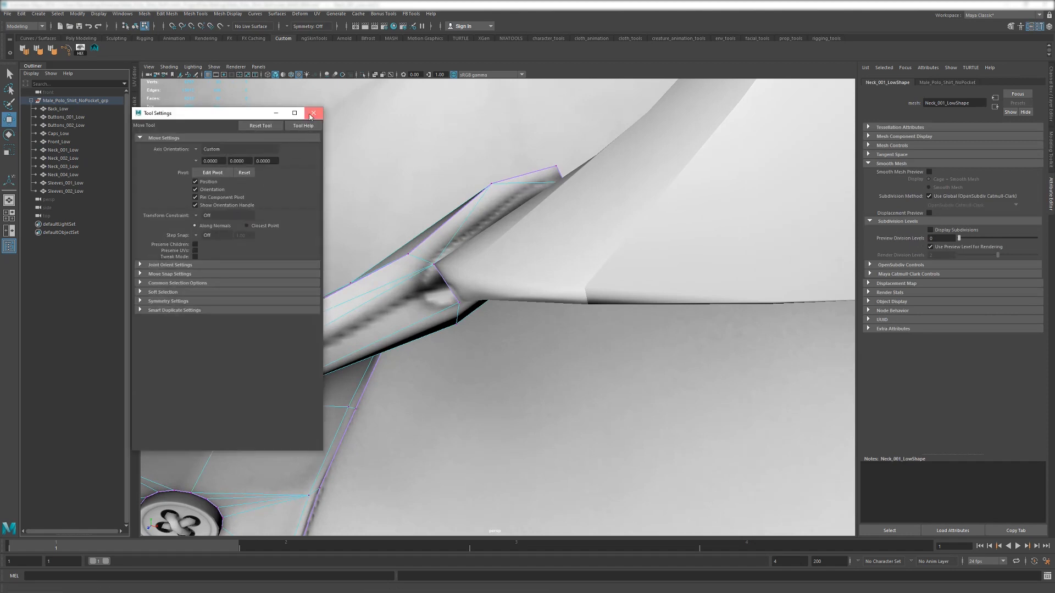
left_click(311, 117)
- Cut a new edge across the Neck_001_Low placket's top edge beside the collar corner and reposition the new vertex
mouse_move(456, 299)
left_mouse_down("alt")
mouse_move(426, 291)
mouse_move(446, 301)
left_mouse_up("alt")
left_click(440, 336)
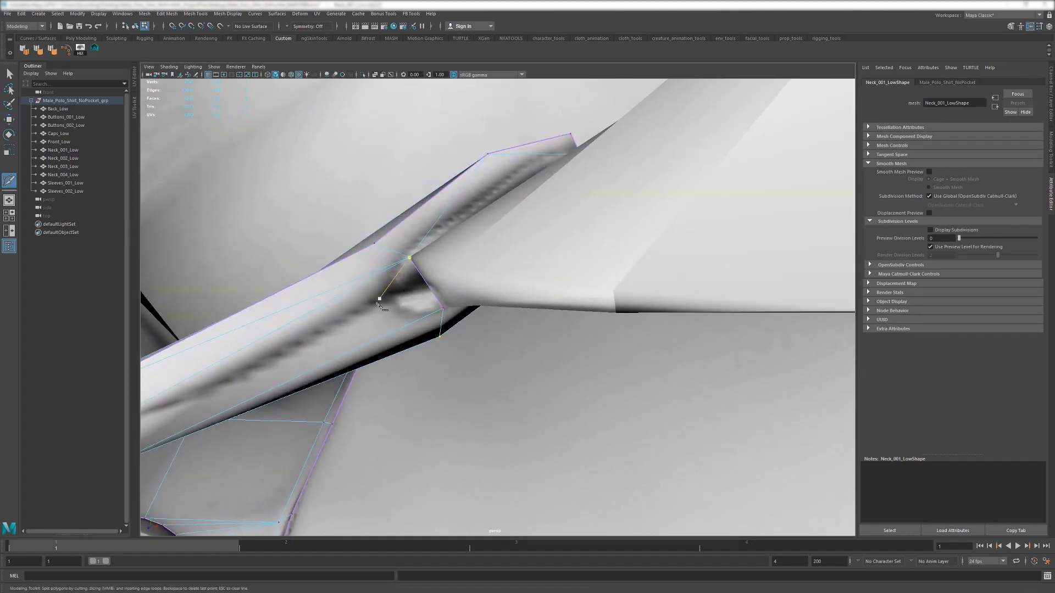
right_click_drag(380, 301, 320, 350, "alt")
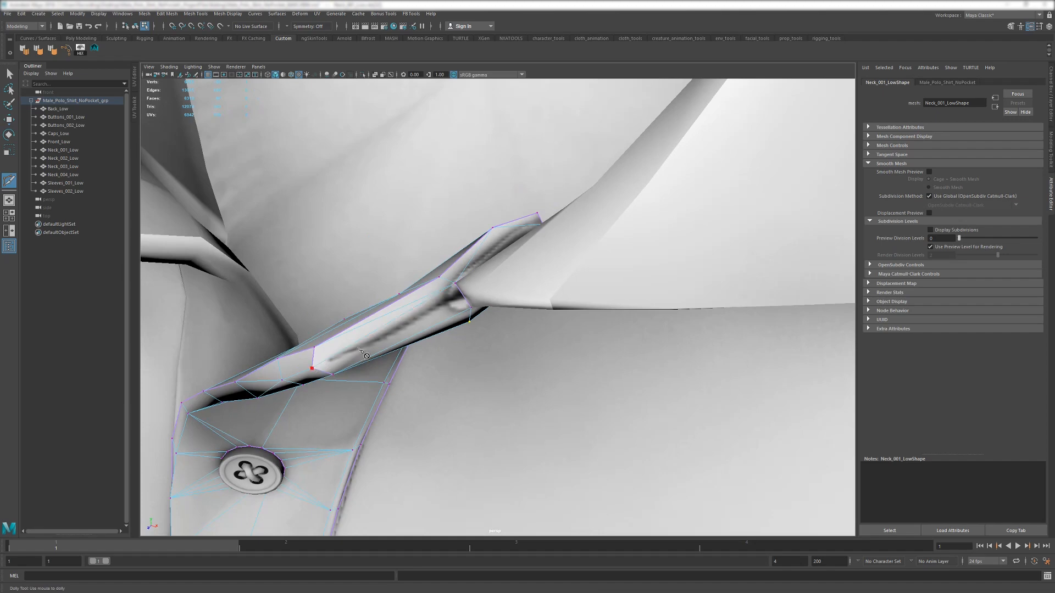
left_click(461, 297)
scroll(467, 291, "up", 2)
key("w")
left_click(454, 287)
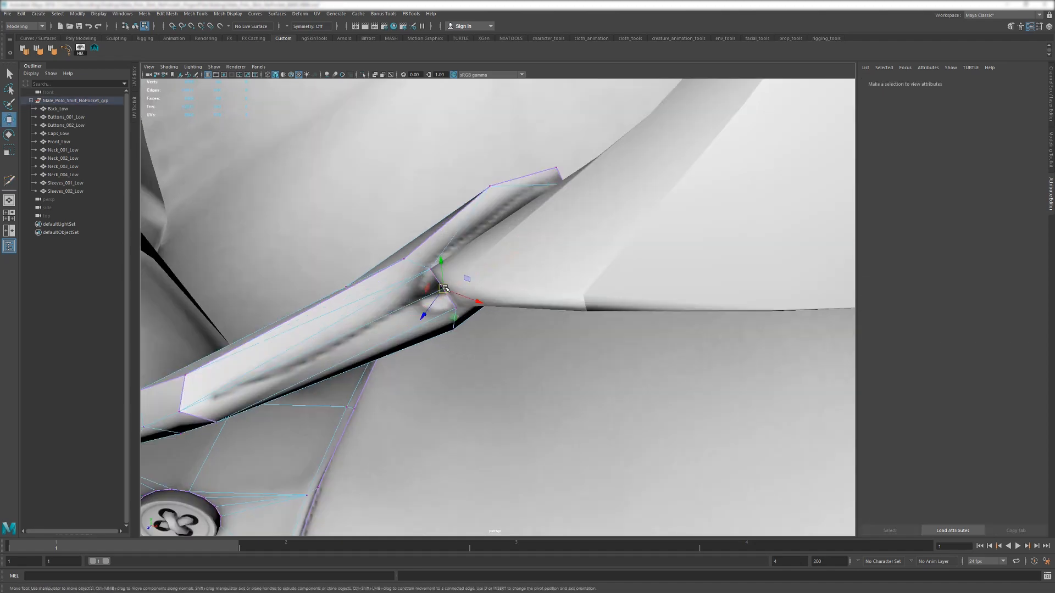
key("f")
left_click_drag(454, 286, 379, 310, "alt")
middle_click_drag(584, 338, 499, 318)
left_click_drag(499, 318, 578, 288, "alt")
- Cut an edge into the Neck_003_Low collar corner and reposition its end vertex with point snapping to close the gap
key("F8")
left_click(579, 288)
left_click(535, 274)
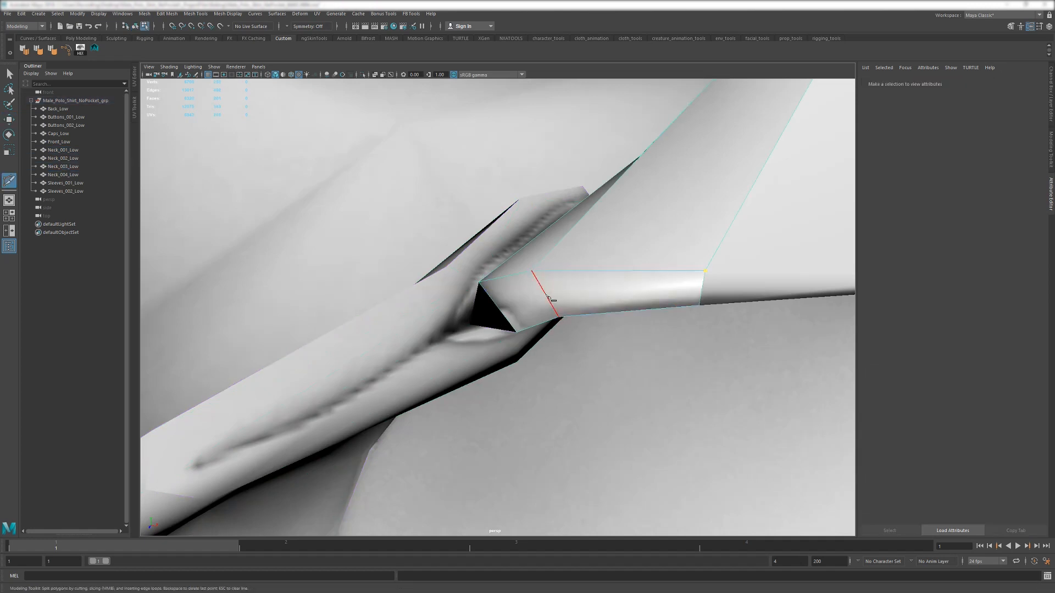
left_click(502, 314)
key("w")
left_click(497, 308)
key("v")
left_click_drag(498, 308, 522, 286)
- Cut additional edges between the vertices at the tip of the Neck_003_Low collar corner
scroll(516, 350, "down", 1)
key("F8")
key("ctrl+shift+x")
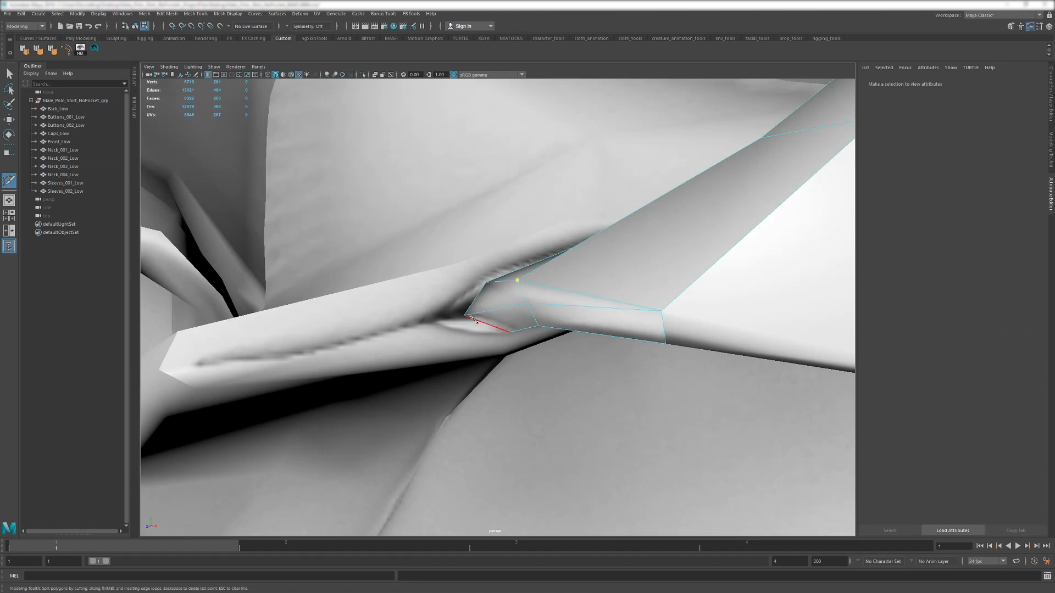
key("w")
key("F8")
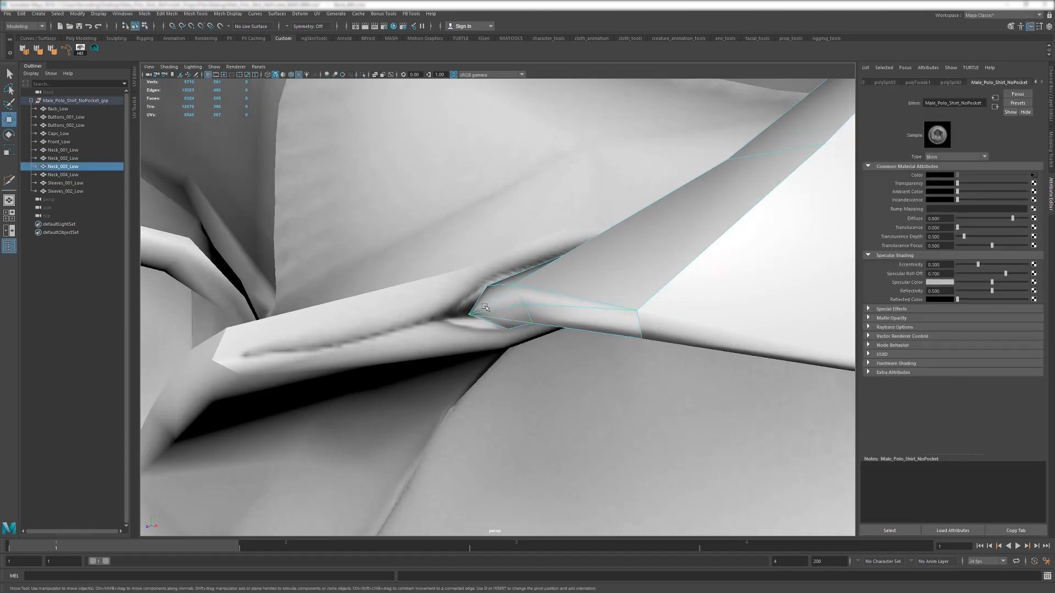
- Edit the vertices of Caps_Low together with the adjoining neck mesh and move the seam vertex beside the collar corner
left_click_drag(531, 340, 550, 248, "alt")
left_click(470, 287, "shift")
key("F8")
left_click(525, 260)
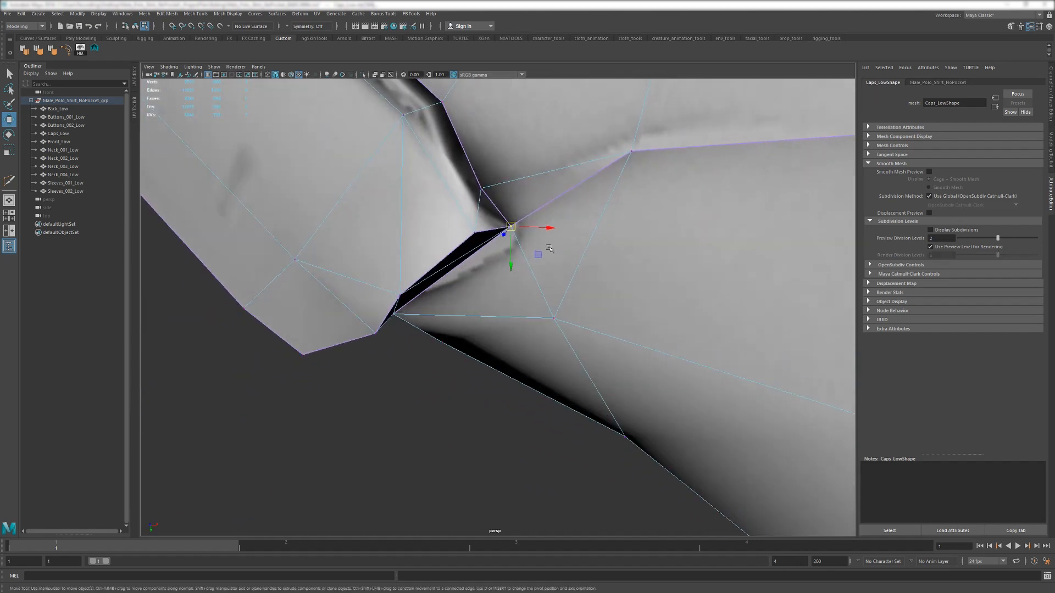
left_click(480, 187)
left_click_drag(479, 188, 555, 209, "alt")
left_click_drag(554, 206, 587, 202)
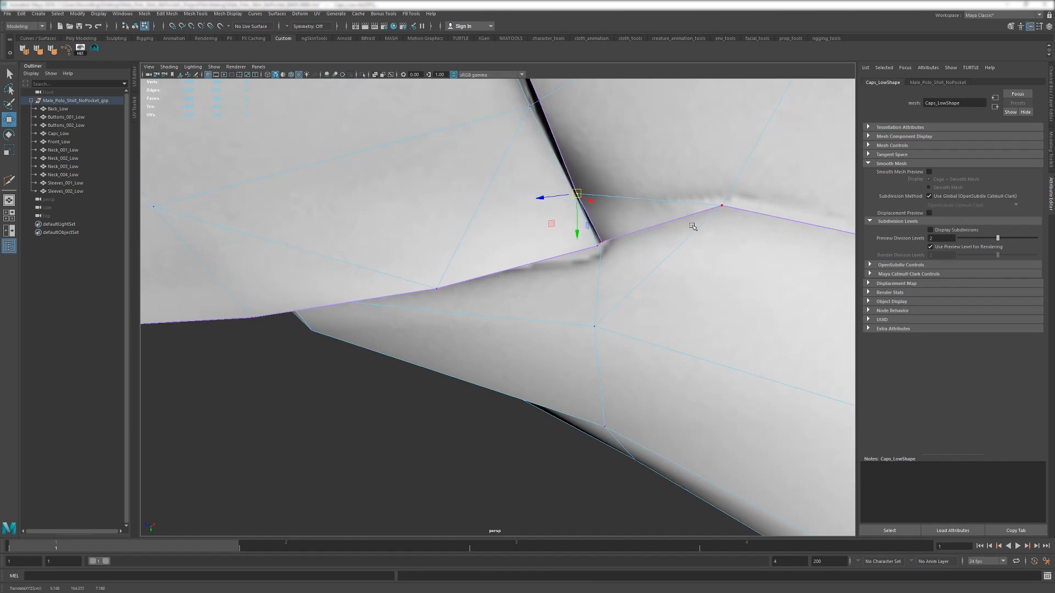
- Cut a new edge on Neck_002_Low from the placket's far top corner to the vertical edge beside the collar tip
left_click_drag(692, 223, 572, 275, "alt")
left_click_drag(566, 267, 414, 356, "alt")
key("F8")
left_click(412, 349, "shift")
key("F8")
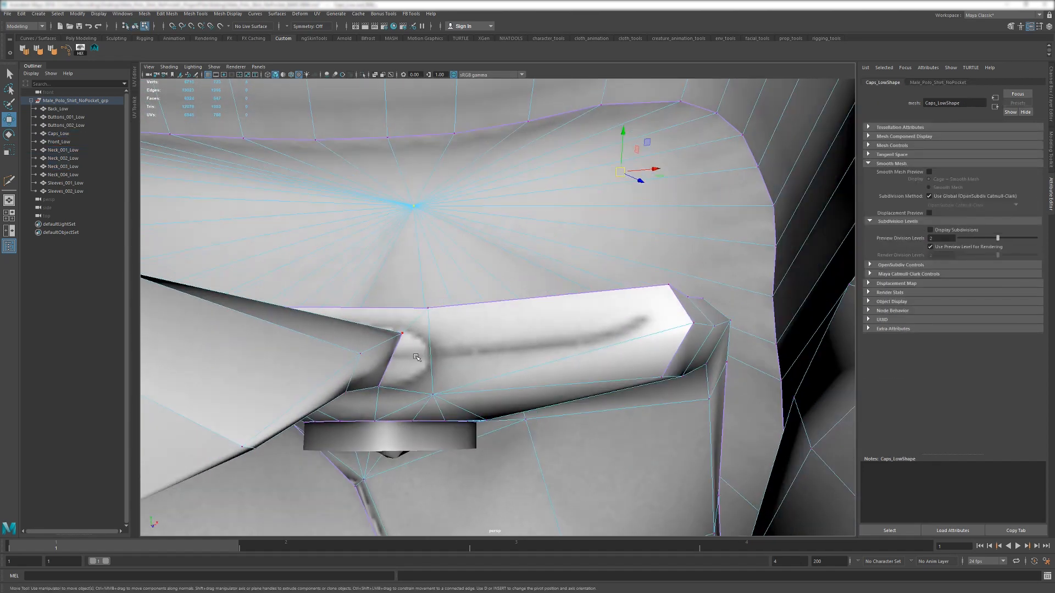
right_click(348, 394)
key("w")
key("F8")
left_click(429, 336)
key("F8")
key("y")
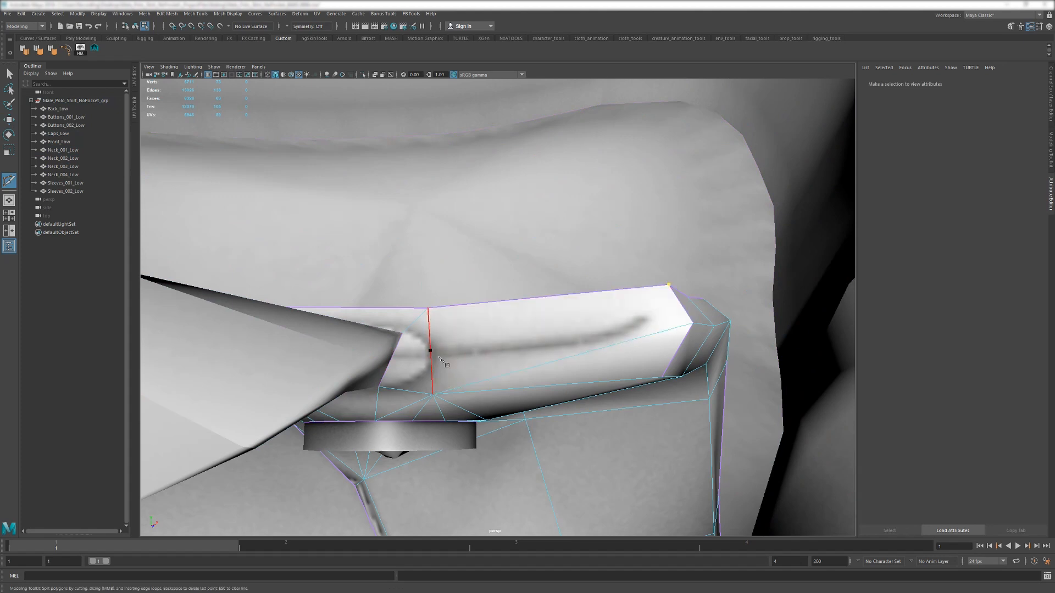
key("w")
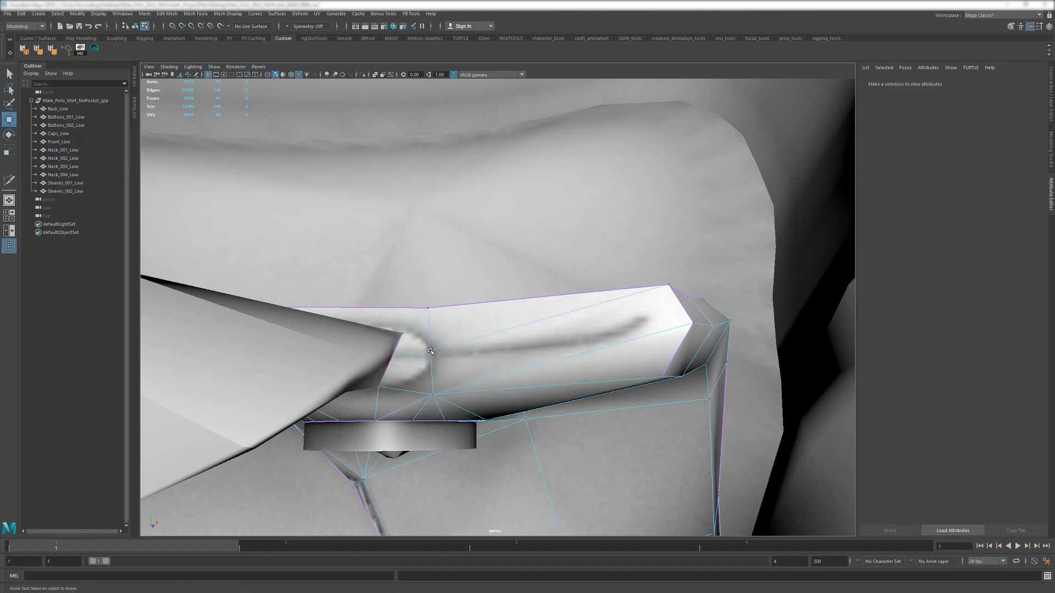
- Cut an edge on Neck_002_Low from the new vertex to the collar tip and adjust that vertex's position
left_click(430, 351)
left_click_drag(430, 350, 463, 373, "alt")
key("ctrl+z")
key("y")
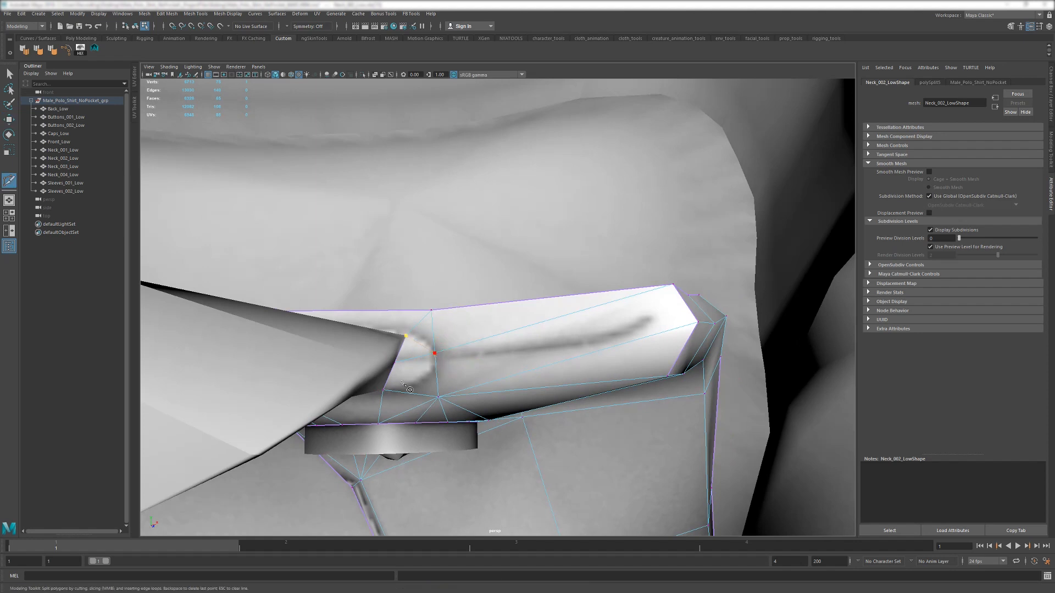
key("w")
left_click(435, 354)
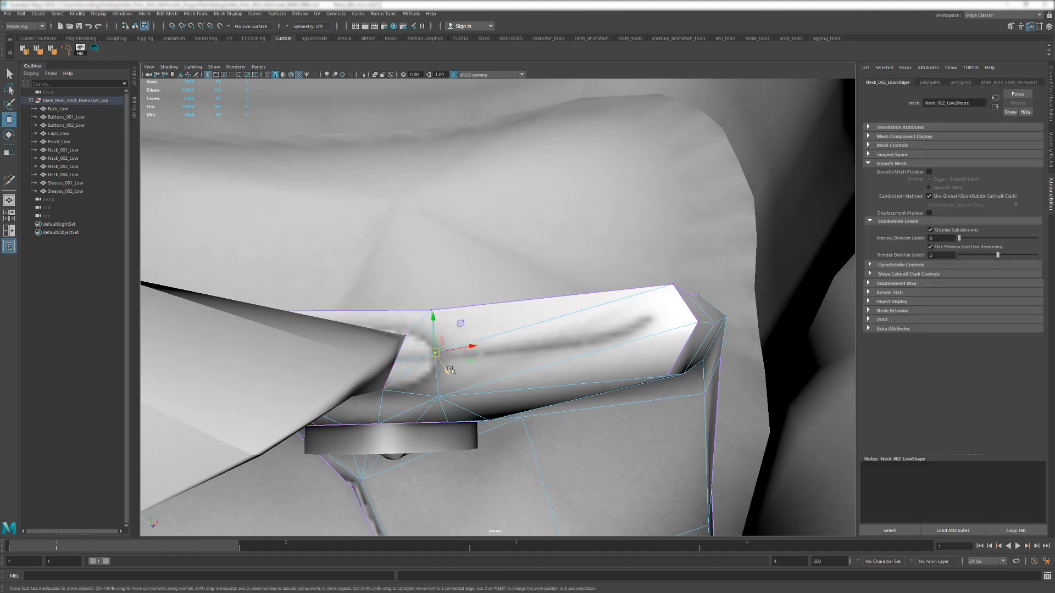
mouse_move(435, 353)
left_mouse_down()
mouse_move(436, 371)
mouse_move(432, 353)
left_mouse_up()
- Delete the small Neck_002_Low faces between the collar tip and the newly cut edge
key("F11")
left_click(402, 336)
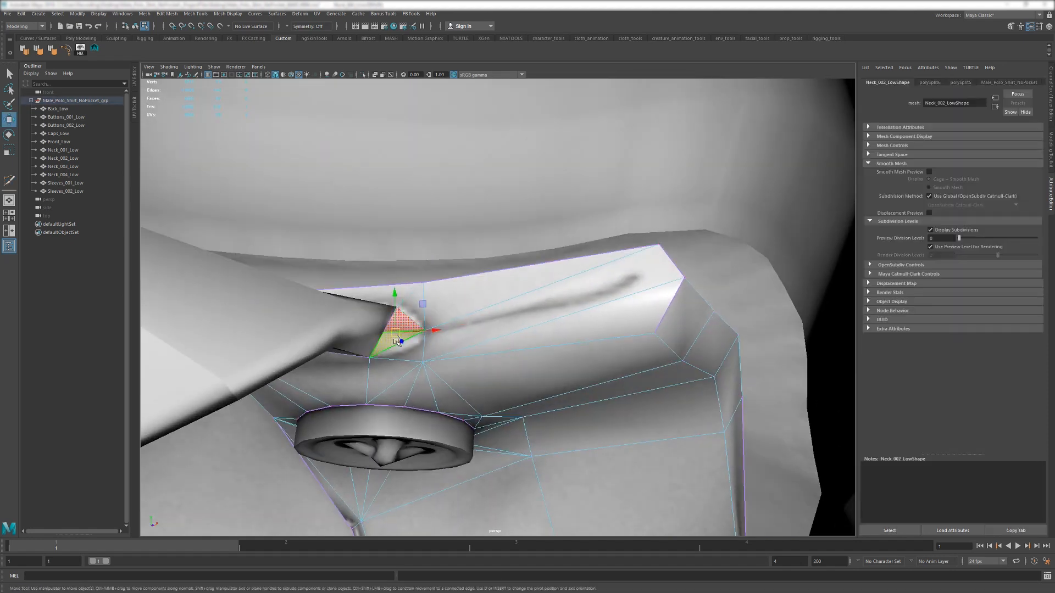
key("Delete")
- Move the Neck_003_Low vertex beside the deleted faces outward across the opening at the collar tip
key("F9")
key("F8")
left_click(358, 329)
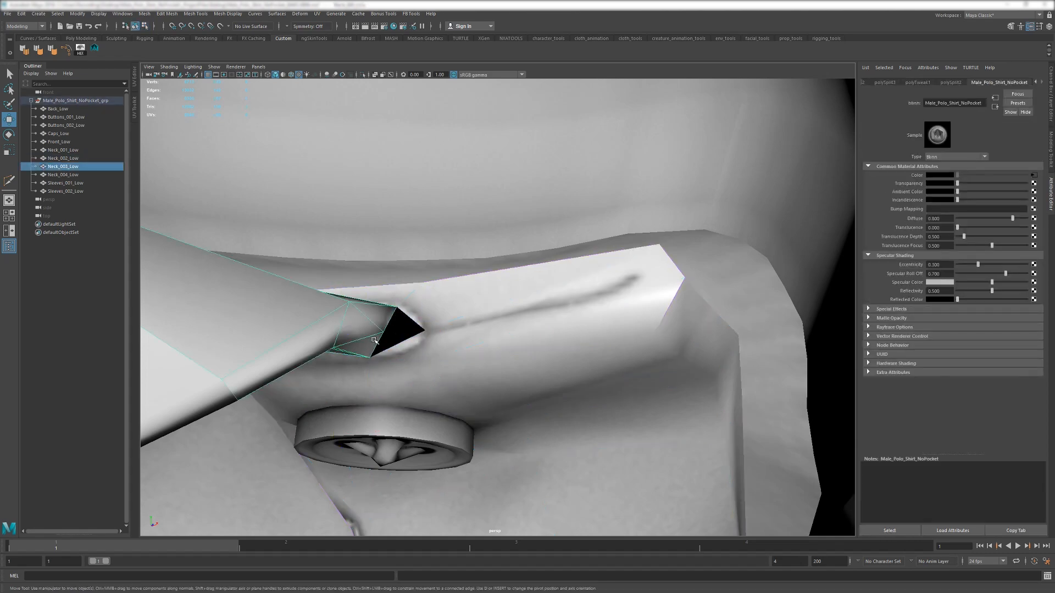
key("F9")
left_click(383, 336)
left_click_drag(383, 336, 412, 330)
scroll(294, 242, "down", 5)
key("F8")
- Edit the vertices of Back_Low and Neck_003_Low together and raise the neckline vertex beside the shoulder seam to close the gap under the collar
scroll(306, 262, "down", 4)
left_click_drag(307, 262, 464, 338, "alt")
scroll(448, 327, "up", 4)
left_click_drag(419, 391, 517, 352, "alt")
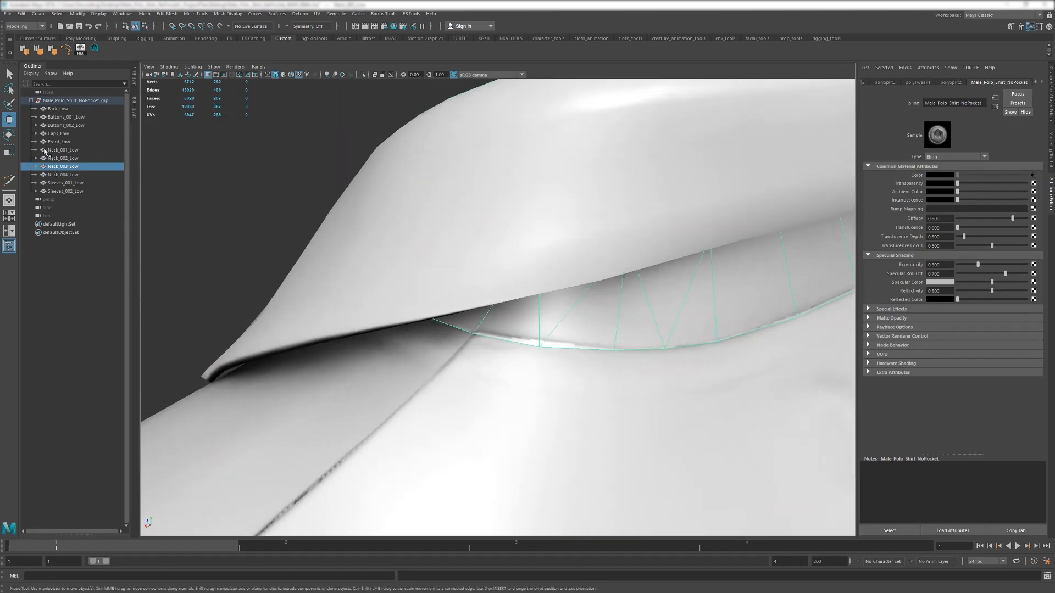
double_click(9, 122)
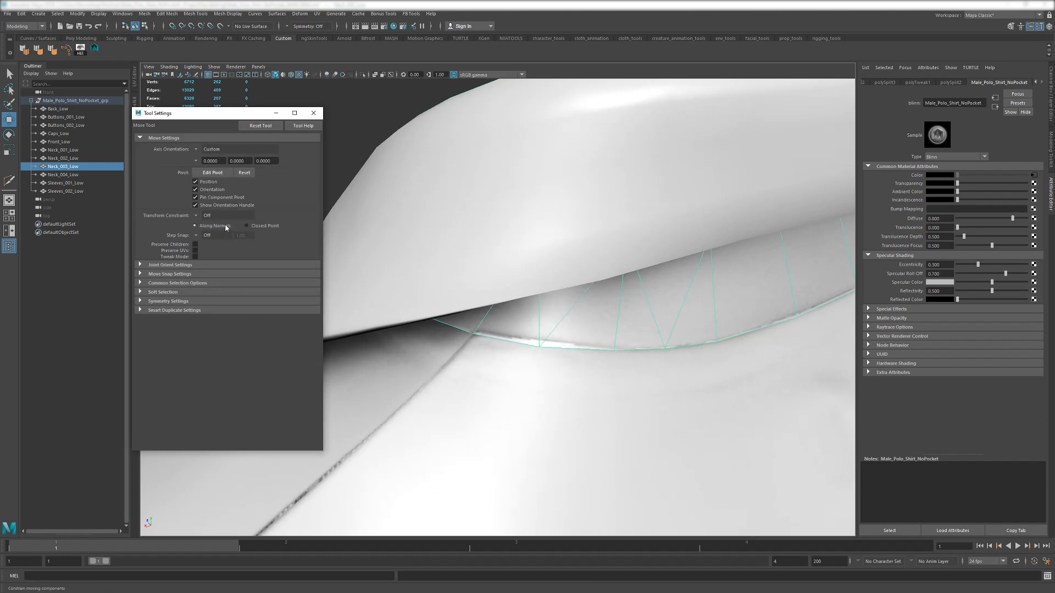
left_click(314, 113)
middle_click_drag(579, 299, 478, 285, "alt")
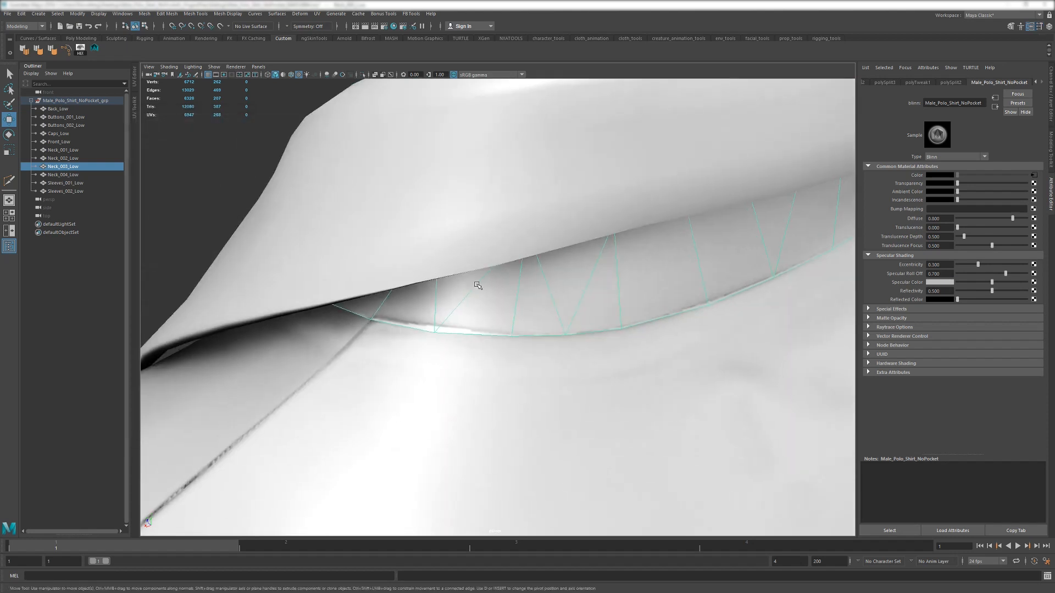
scroll(477, 285, "up", 3)
left_click(439, 361)
left_click(403, 330, "shift")
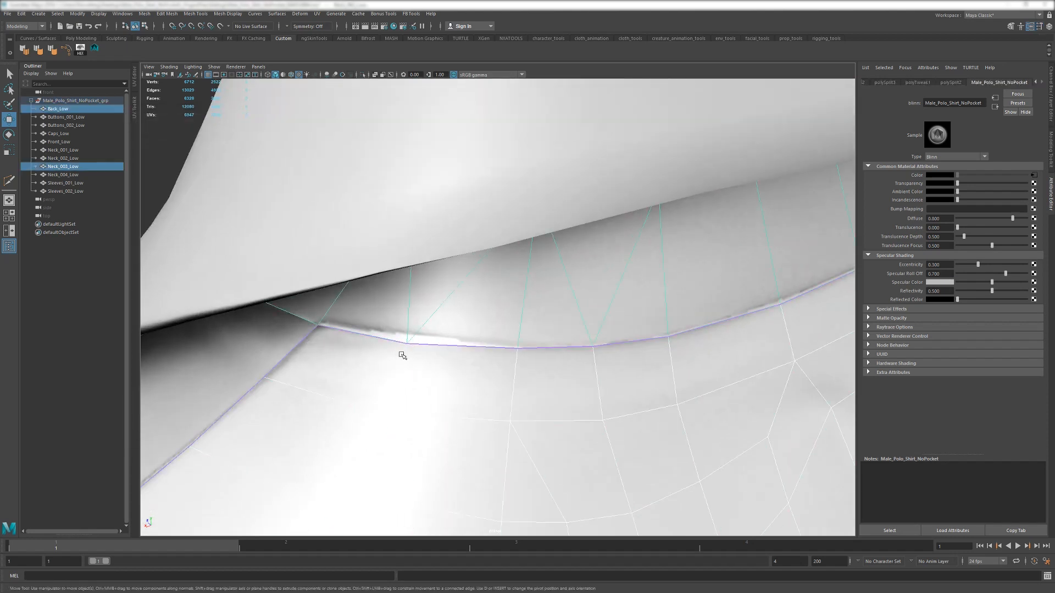
key("F8")
left_click_drag(412, 347, 414, 337)
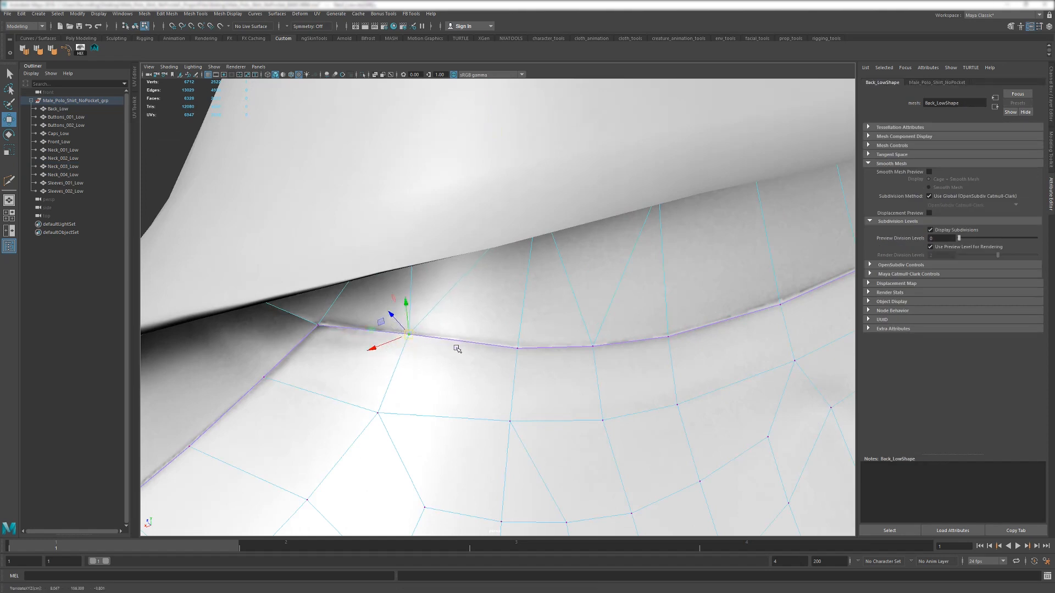
- Reposition the Back_Low neckline vertices along the middle and far side of the back collar seam
left_click_drag(565, 365, 440, 354, "alt")
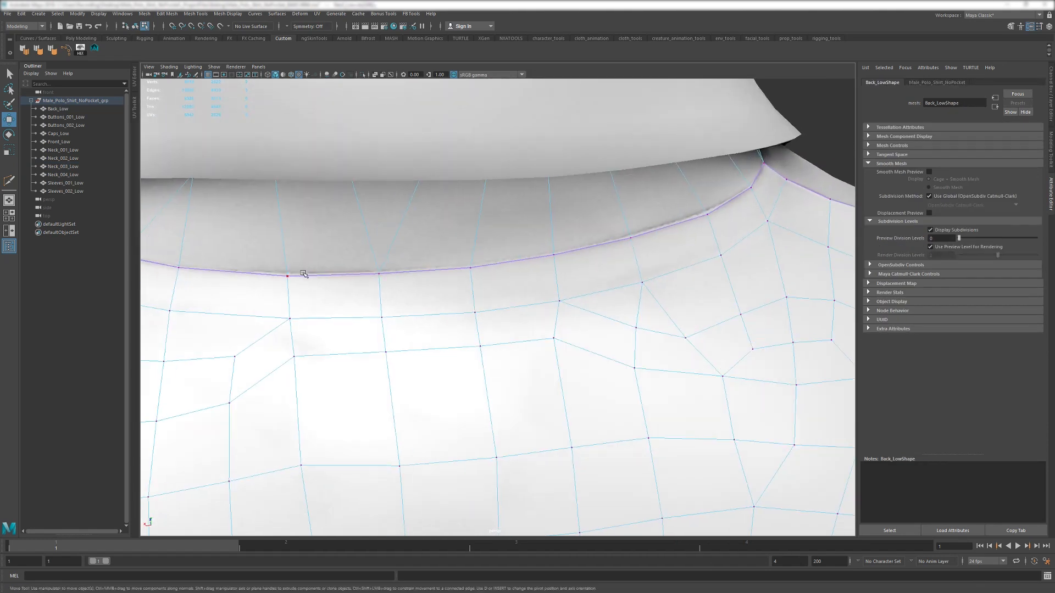
left_click(287, 276)
left_click_drag(360, 298, 437, 315, "alt")
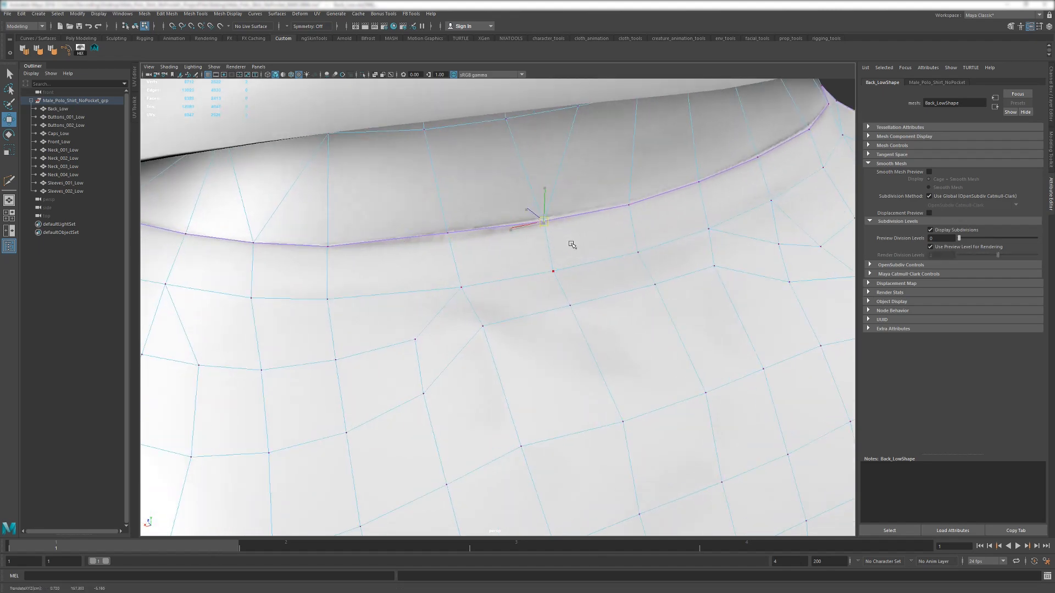
left_click_drag(576, 245, 536, 249, "alt")
left_click(378, 232)
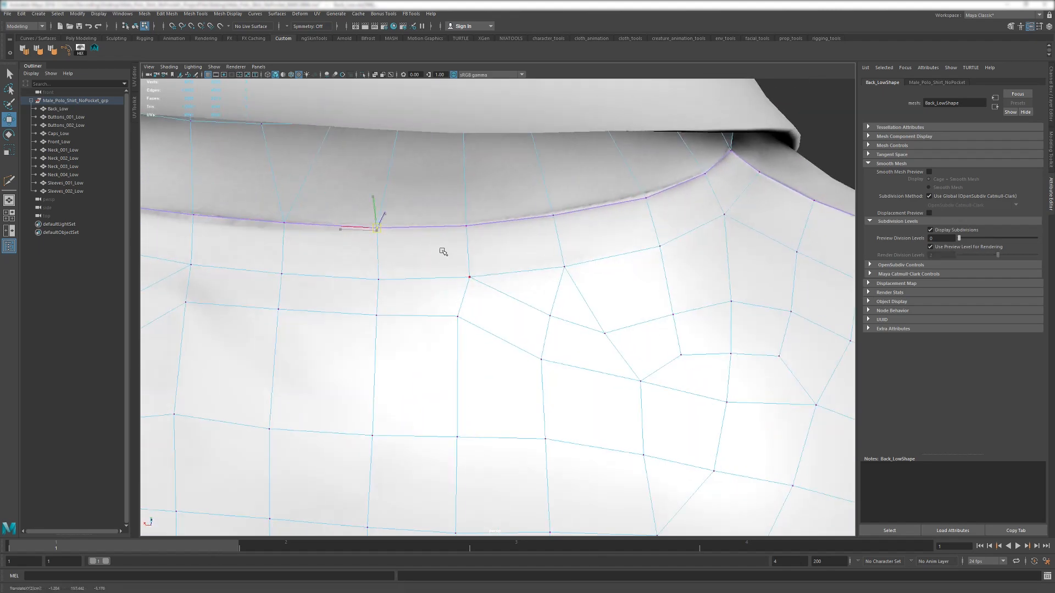
left_click(451, 230)
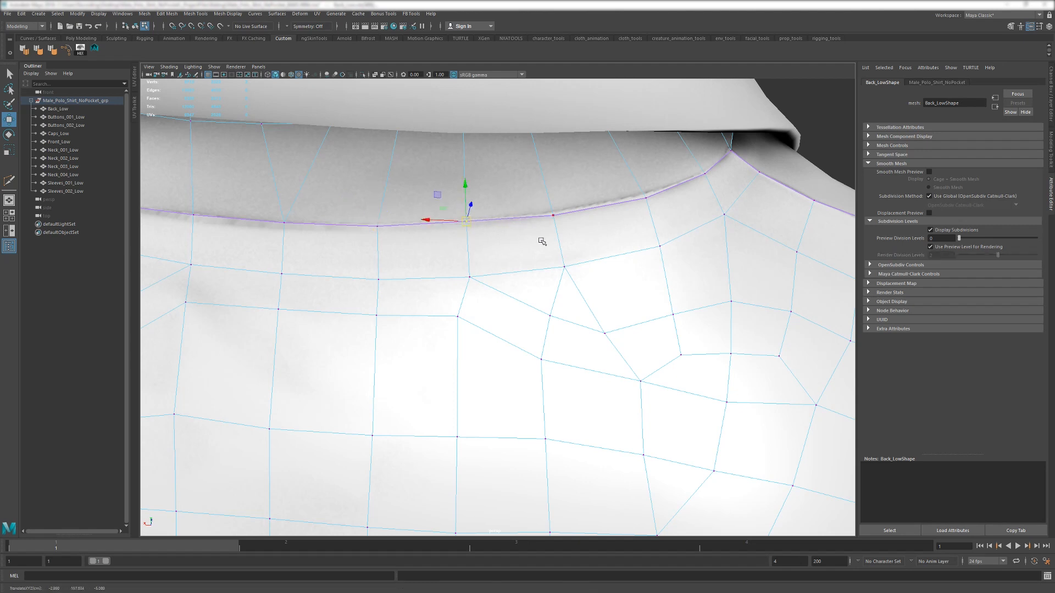
left_click_drag(543, 242, 326, 223, "alt")
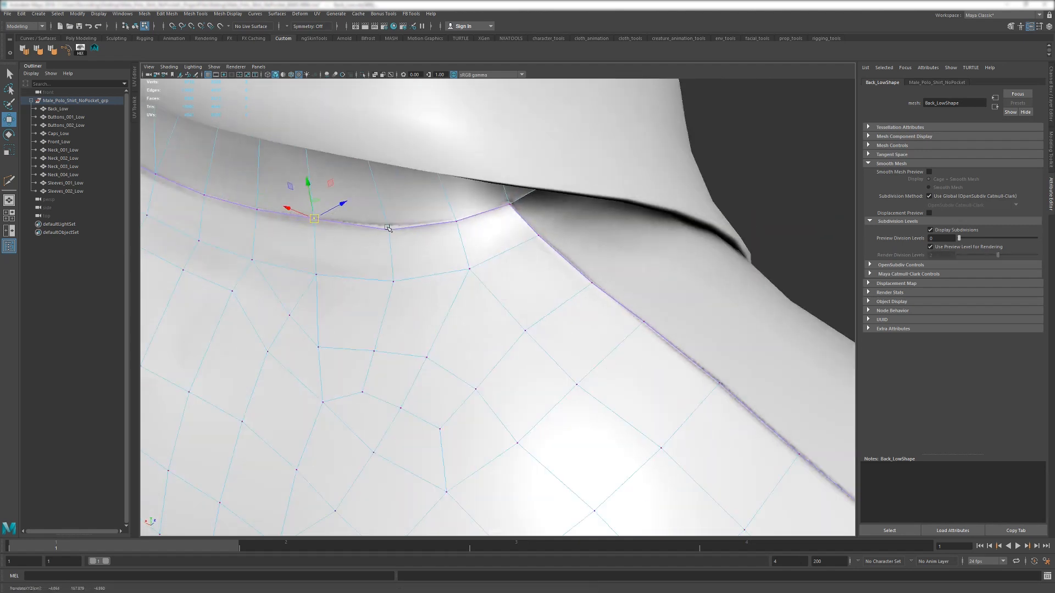
- Move the Front_Low vertex where the shoulder seam meets the underside of the collar
left_click_drag(470, 235, 450, 243, "alt")
right_click_drag(450, 242, 460, 264, "alt")
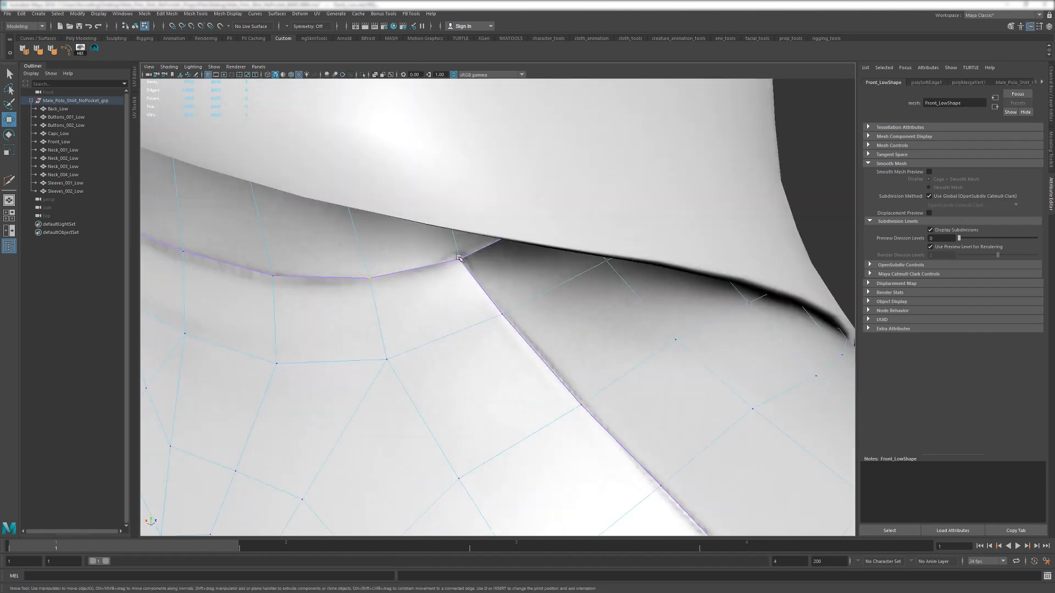
middle_click_drag(526, 285, 535, 279)
right_click_drag(536, 284, 473, 253, "alt")
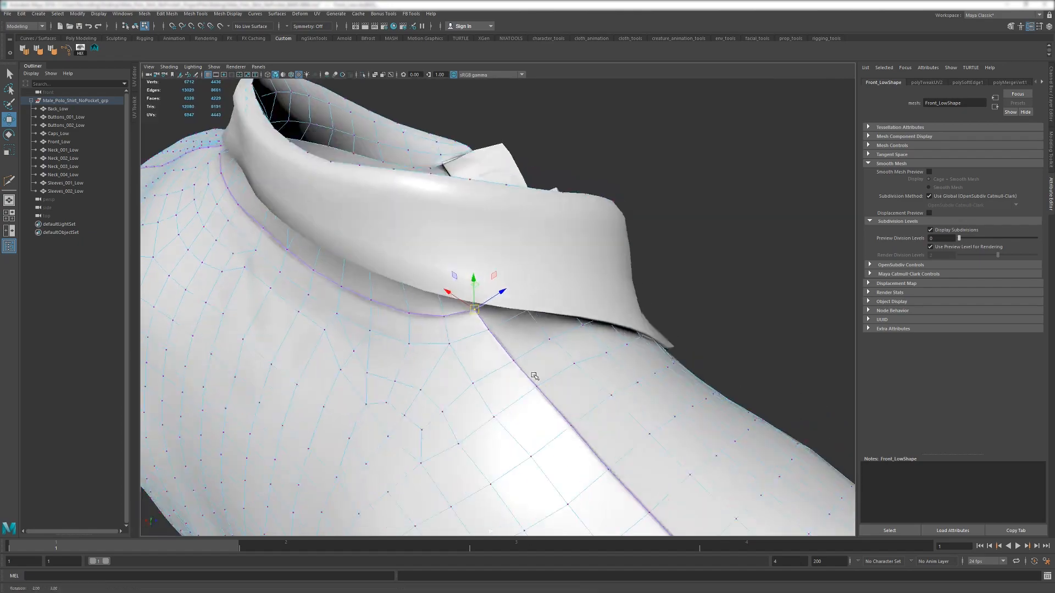
- Edit the vertices of Front_Low and Back_Low together and move the side seam vertex just below the armpit
middle_click_drag(534, 377, 418, 248, "alt")
right_click_drag(418, 247, 368, 244, "alt")
left_click_drag(368, 244, 421, 155, "alt")
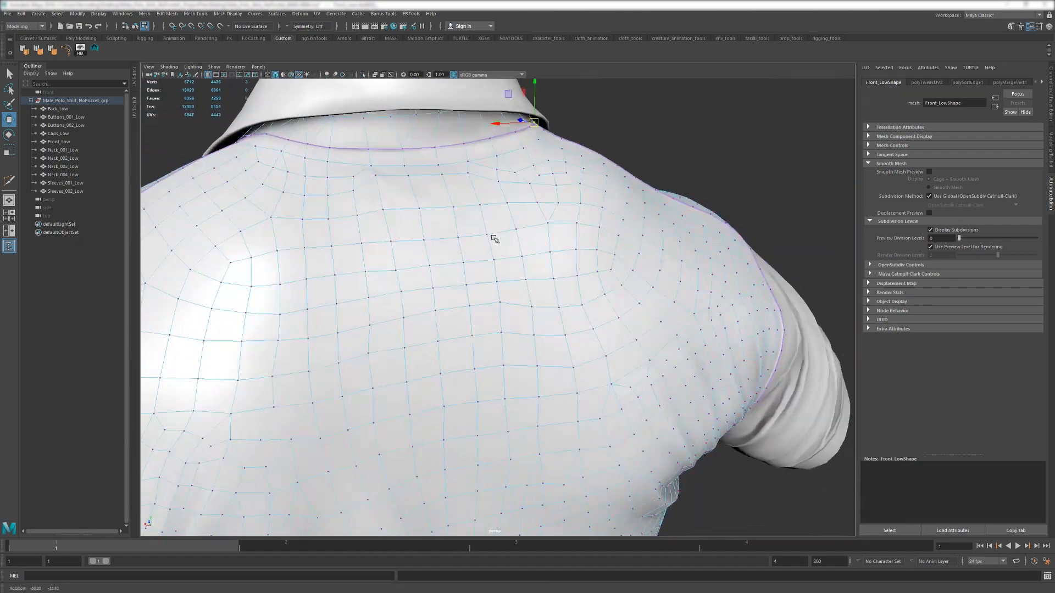
middle_click_drag(421, 156, 436, 246, "alt")
right_click_drag(436, 245, 473, 264, "alt")
left_click_drag(473, 263, 402, 222, "alt")
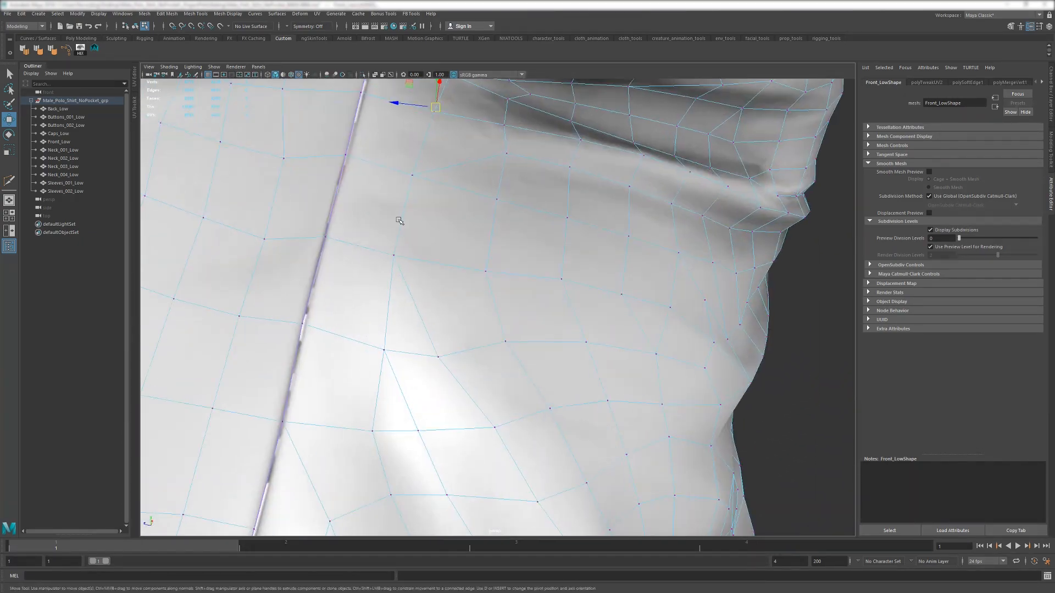
middle_click_drag(401, 222, 456, 275, "alt")
right_click_drag(456, 275, 406, 226, "alt")
key("F8")
left_click(562, 309)
left_click(341, 277)
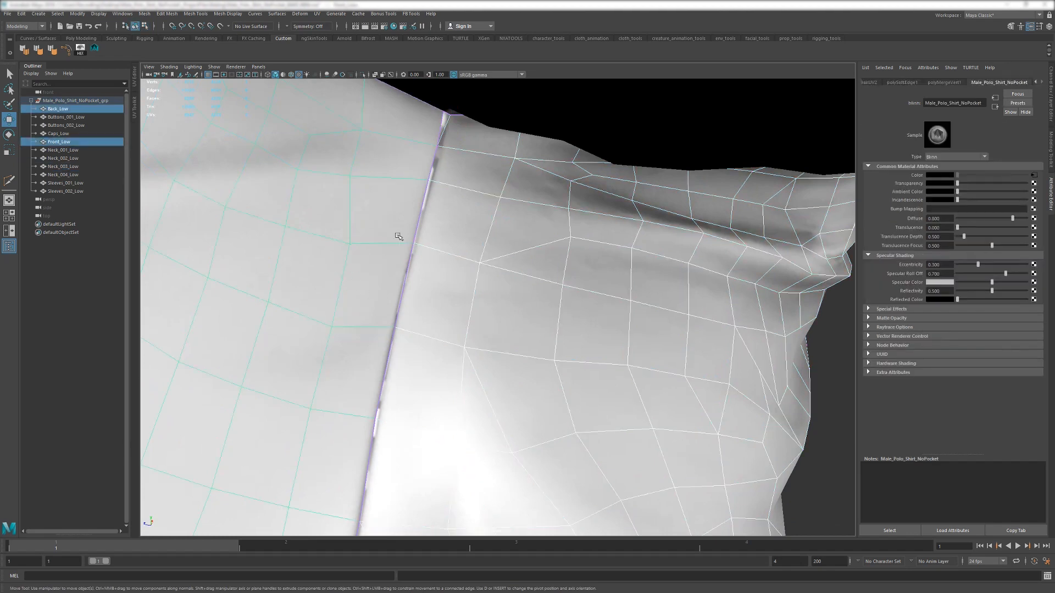
key("F8")
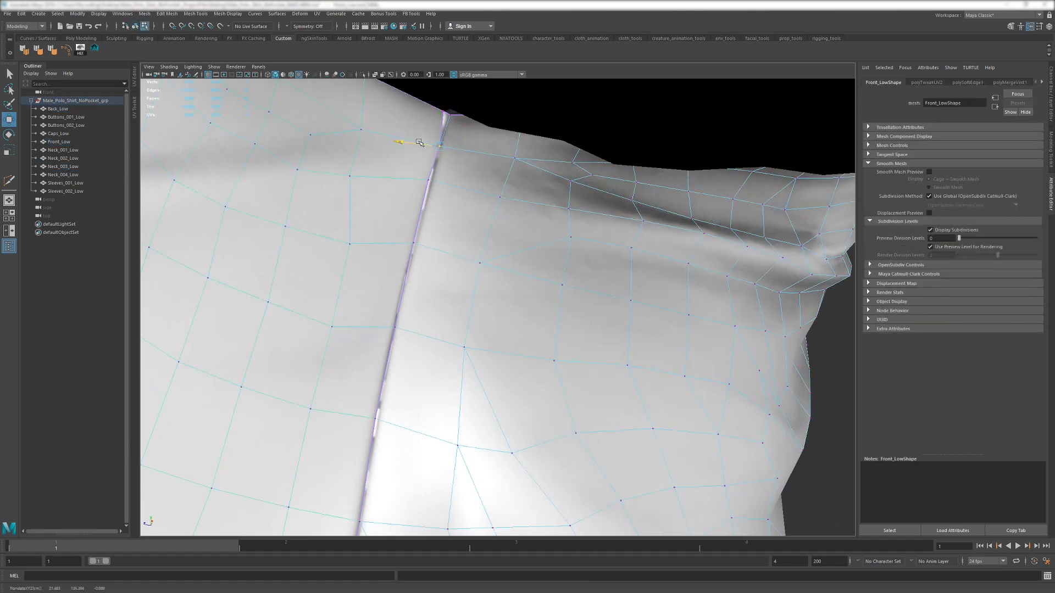
key("f")
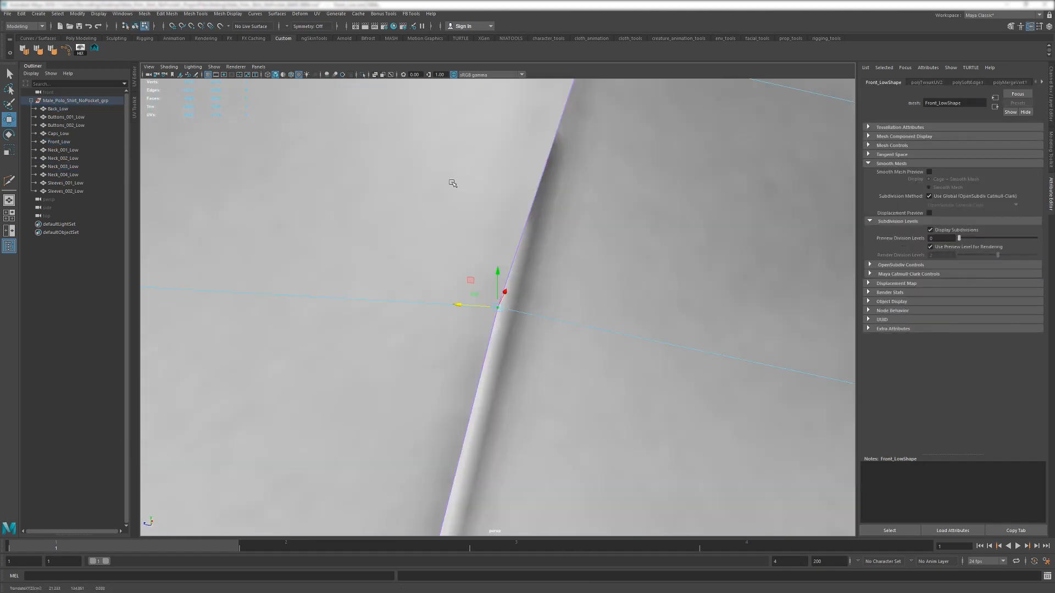
left_click_drag(452, 184, 490, 151, "alt")
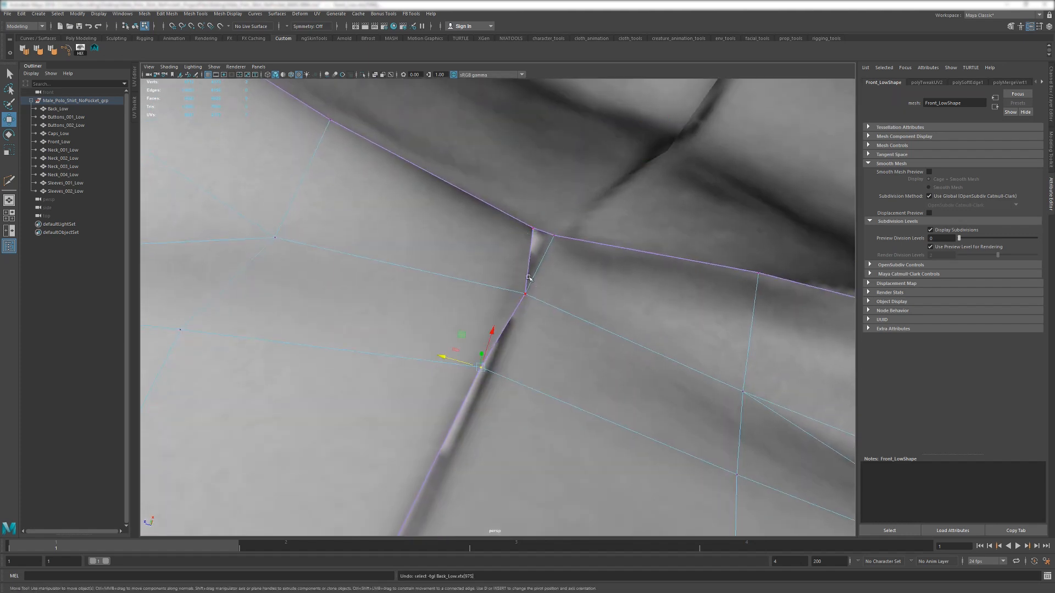
- Move the Sleeves_001_Low vertex at the armpit junction to close the gap between the sleeve, front and back meshes
left_click_drag(528, 278, 527, 191, "alt")
left_click(523, 258)
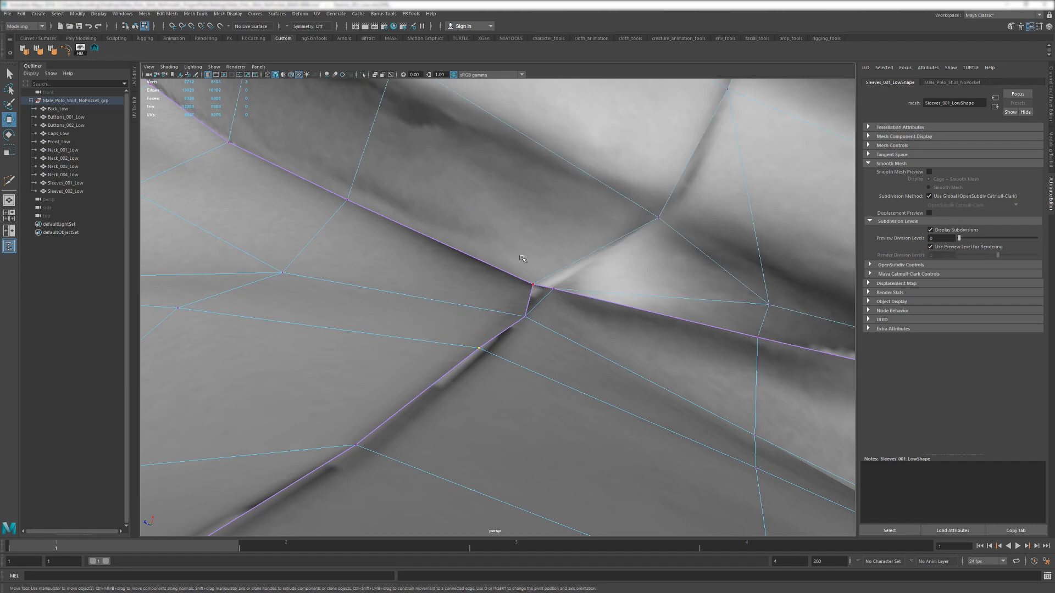
left_click(533, 284)
left_click_drag(532, 285, 575, 288, "alt")
middle_click_drag(574, 289, 589, 289)
left_click_drag(589, 289, 541, 349, "alt")
middle_click_drag(541, 349, 526, 275, "alt")
left_click_drag(548, 226, 563, 129, "alt")
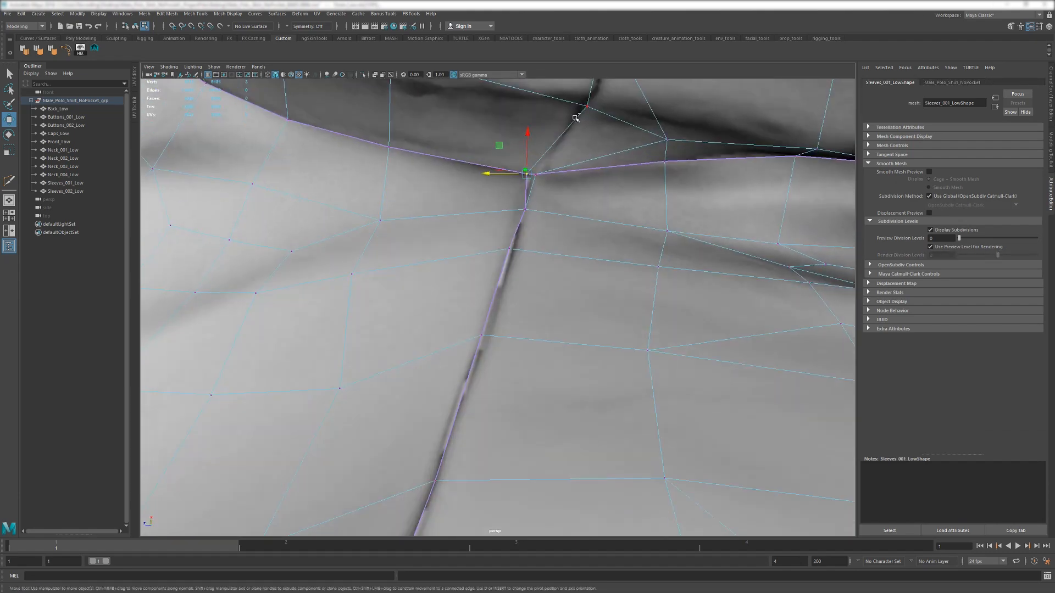
- Select Back_Low and Front_Low for vertex editing and reposition the seam vertices on the upper part of the side seam
right_click_drag(575, 118, 384, 192, "alt")
key("F8")
left_click(288, 266)
left_click(600, 311, "shift")
key("ctrl+1")
left_click_drag(600, 311, 463, 204, "alt")
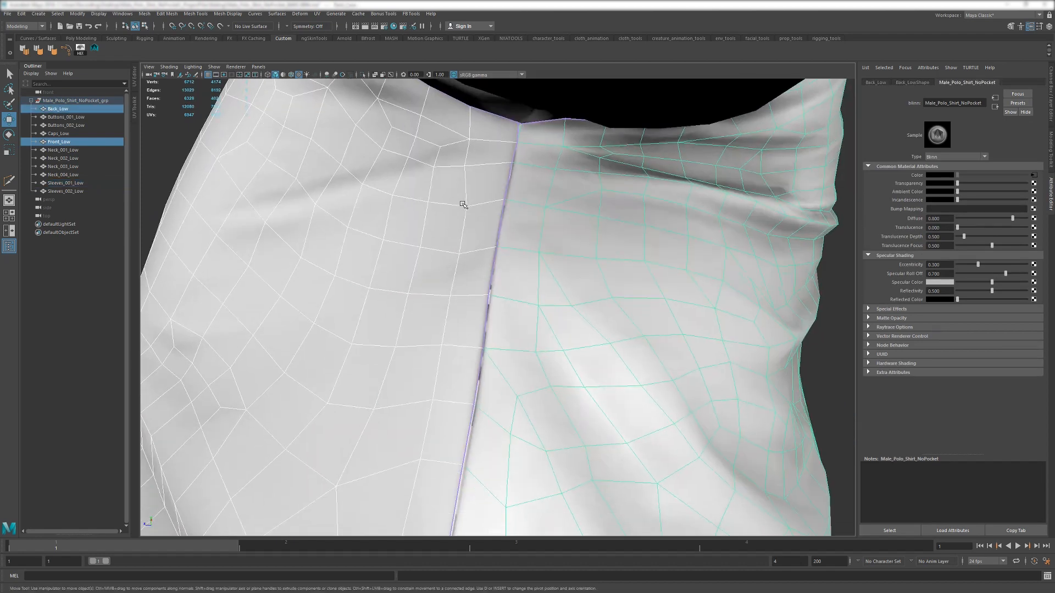
scroll(476, 247, "up", 5)
key("F8")
left_click(480, 256)
key("ctrl+z")
left_click_drag(482, 256, 462, 228, "alt")
left_click(468, 236)
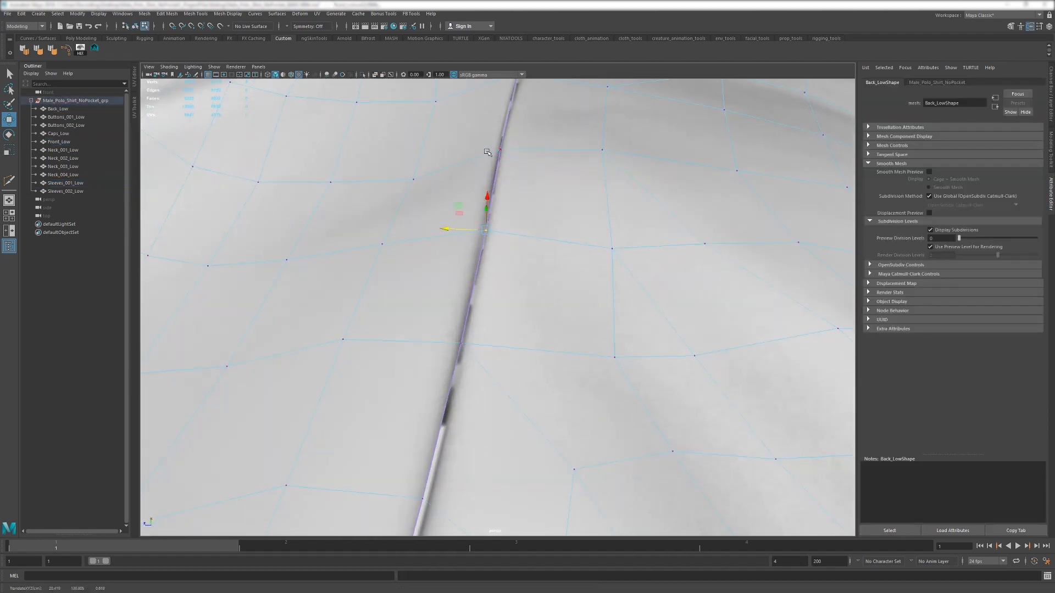
- Shift the vertices midway down the side seam between Back_Low and Front_Low to tighten the gap
left_click(461, 341)
left_click_drag(464, 347, 497, 303, "alt")
scroll(493, 330, "down", 3)
left_click(480, 312)
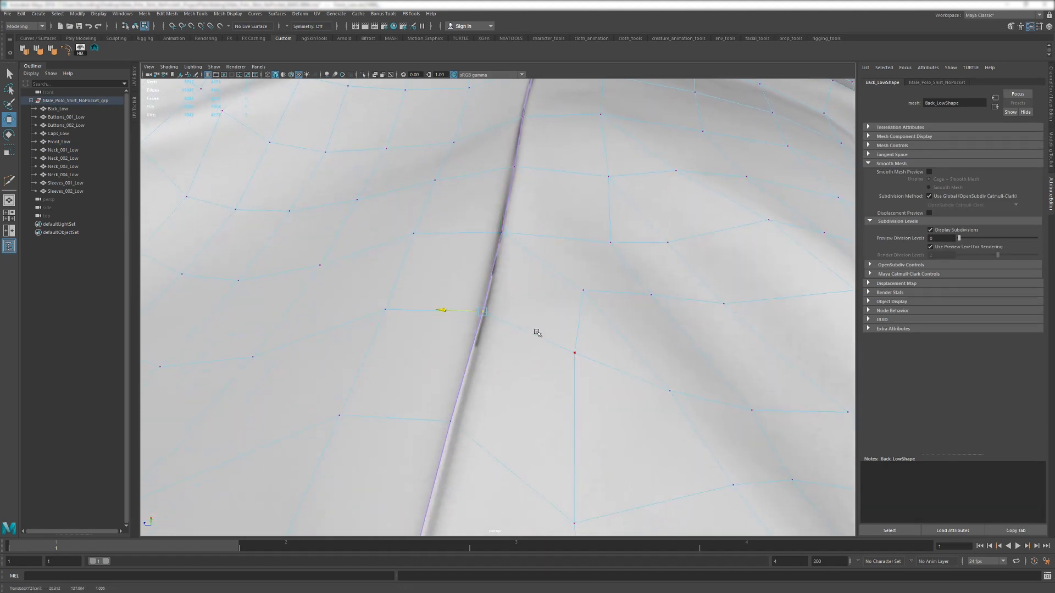
right_click_drag(536, 331, 473, 325, "alt")
left_click_drag(473, 325, 479, 300, "alt")
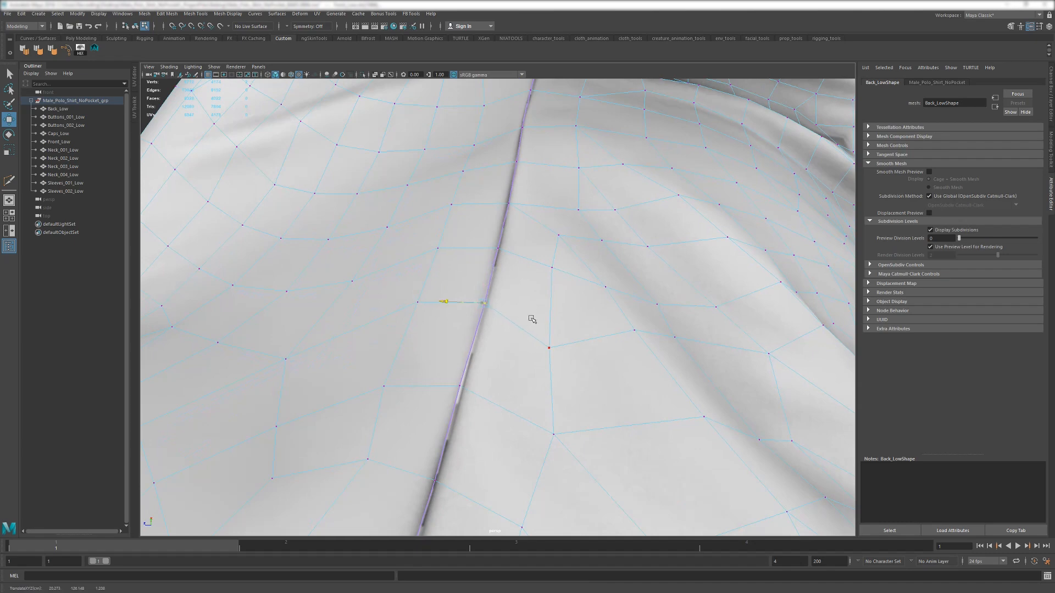
right_click_drag(501, 399, 490, 301, "alt")
left_click_drag(489, 302, 486, 290, "alt")
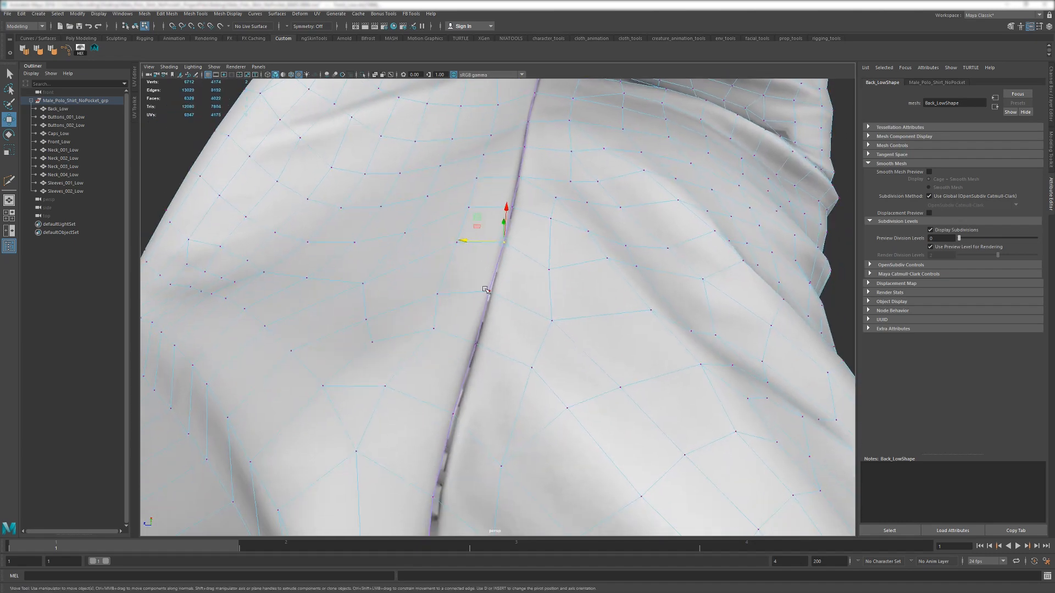
- Move the side seam vertices farther down the torso, along the stepped gap between Back_Low and Front_Low
left_click(476, 344, "shift")
left_click_drag(517, 344, 525, 319, "alt")
middle_click_drag(524, 320, 525, 319)
left_click_drag(528, 320, 511, 359, "alt")
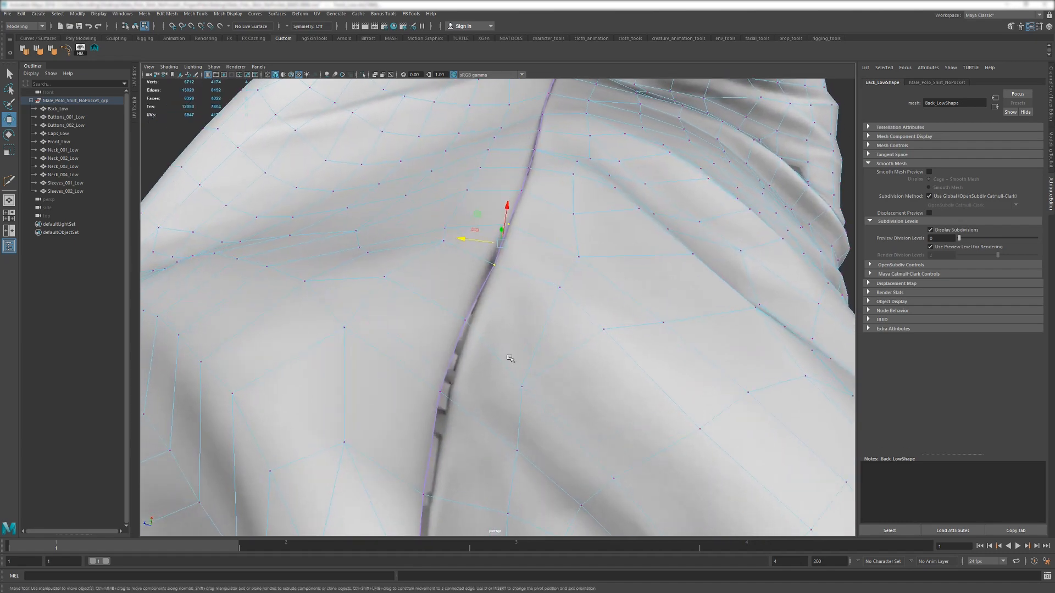
left_click(463, 319)
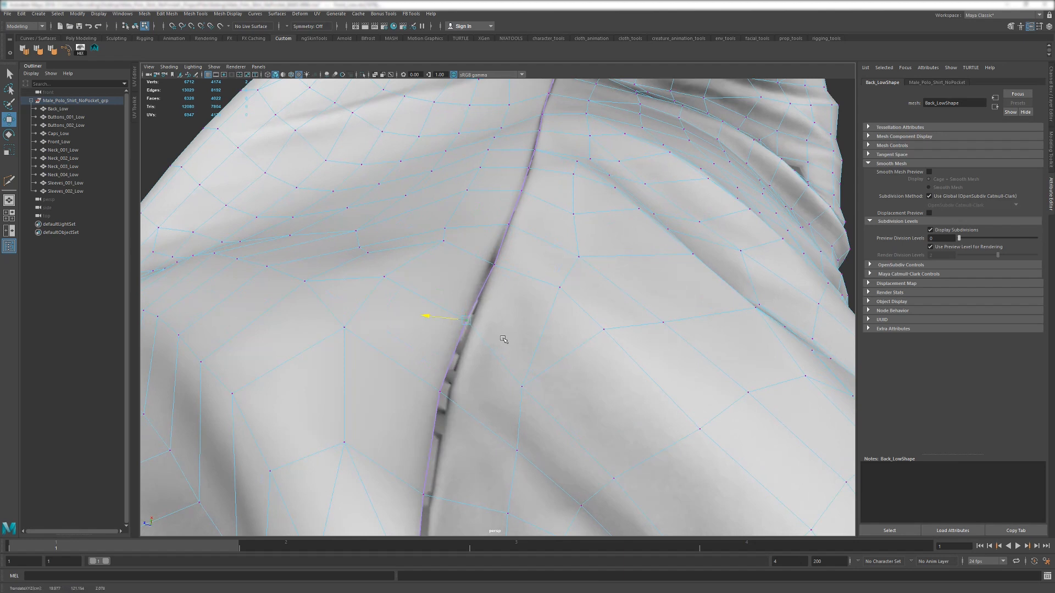
left_click(439, 392)
middle_click_drag(490, 400, 506, 400)
left_click_drag(506, 400, 479, 312, "alt")
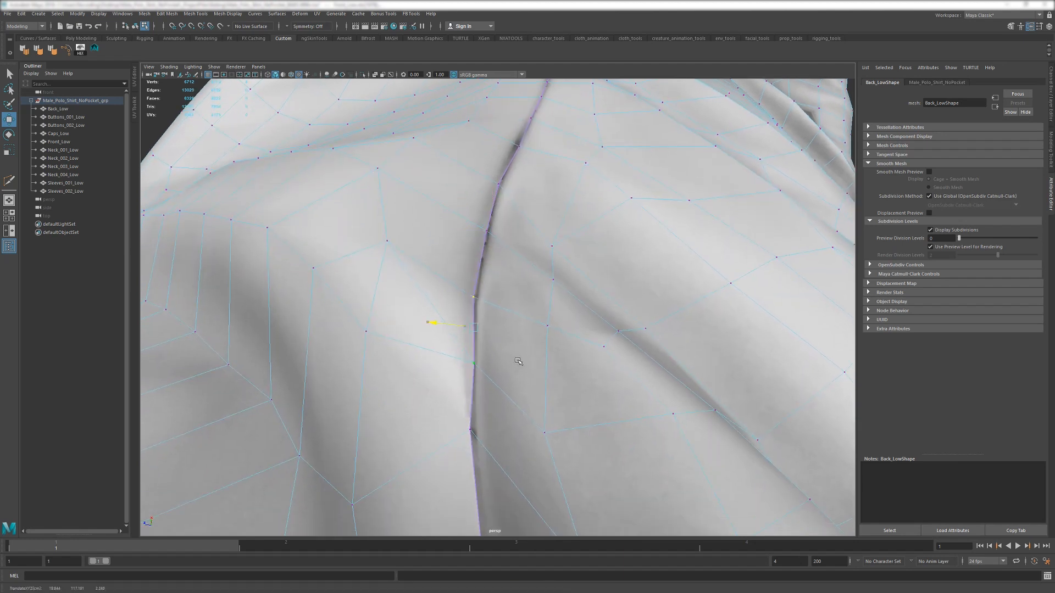
- Reposition the side seam vertices on the lower torso so Back_Low and Front_Low meet beside the long vertical fold
left_click_drag(510, 358, 473, 245, "alt")
left_click_drag(425, 342, 416, 231, "alt")
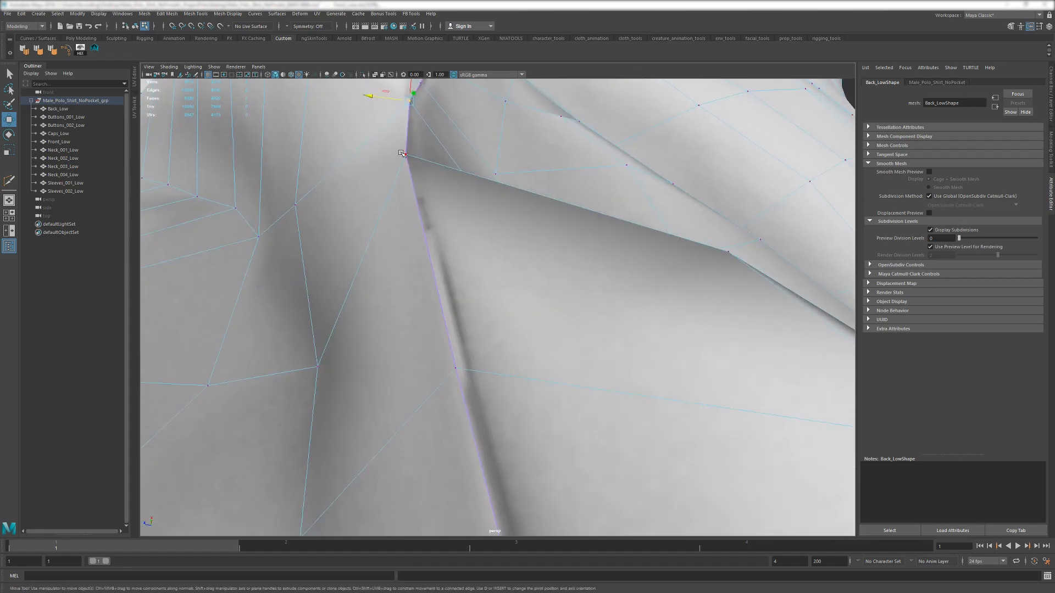
scroll(470, 202, "down", 5)
left_click_drag(469, 263, 495, 193, "alt")
left_click(457, 230)
scroll(513, 412, "down", 5)
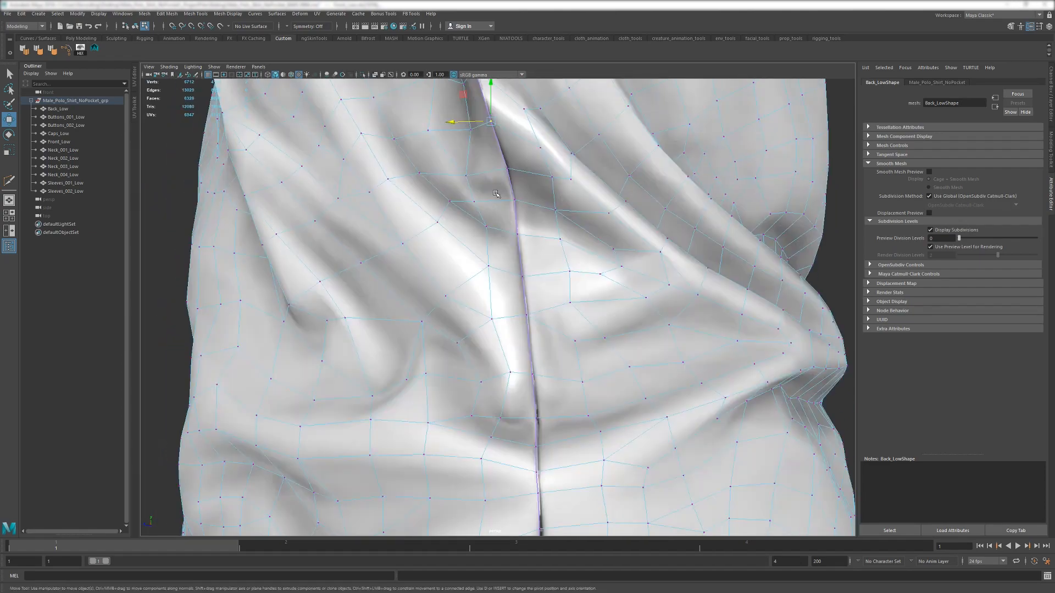
scroll(496, 194, "up", 5)
left_click_drag(529, 233, 564, 238)
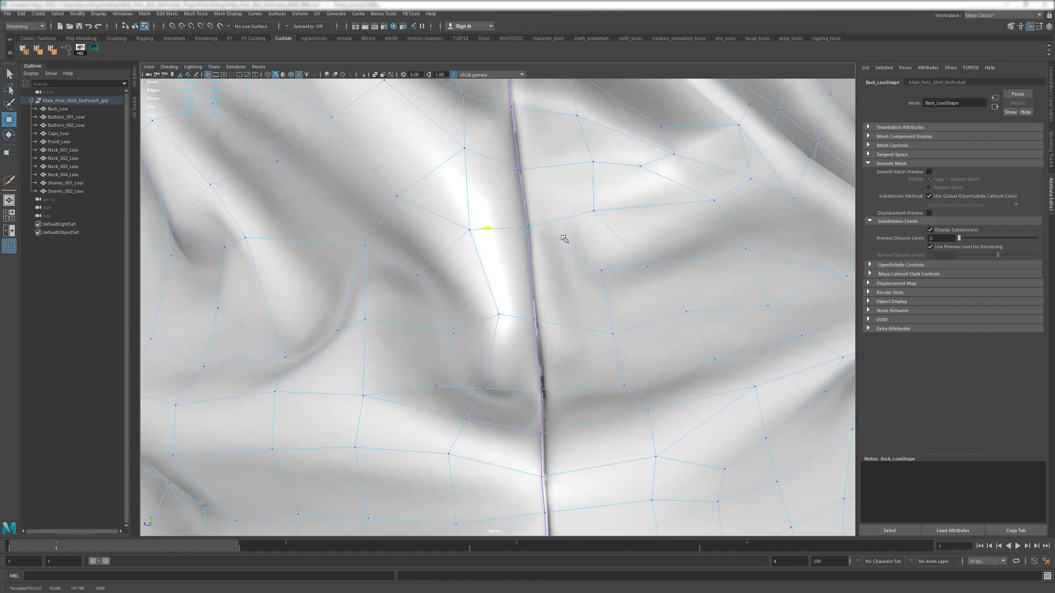
- Shift the seam vertices around the horizontal crease on the lower torso to close the gap between front and back
scroll(525, 286, "down", 3)
middle_click_drag(525, 295, 500, 232, "alt")
scroll(500, 253, "up", 3)
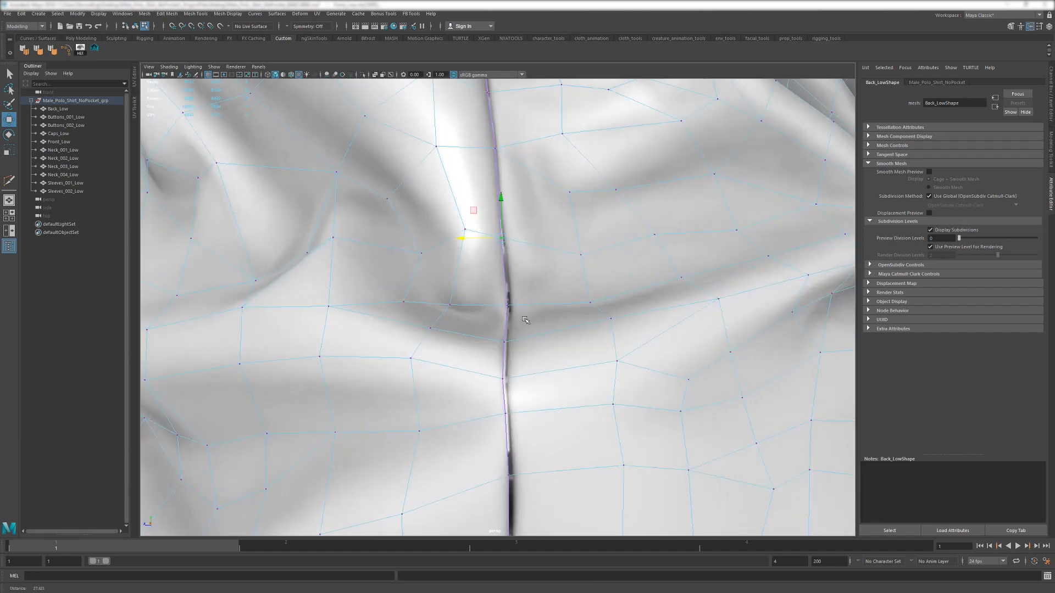
middle_click_drag(561, 300, 564, 300)
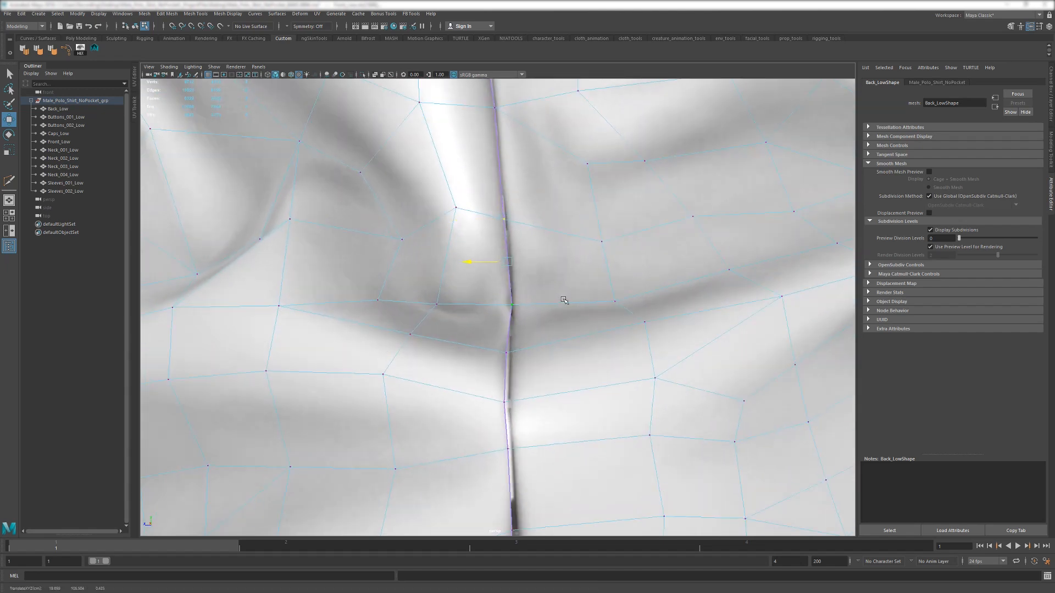
left_click(504, 349)
middle_click_drag(551, 377, 480, 276)
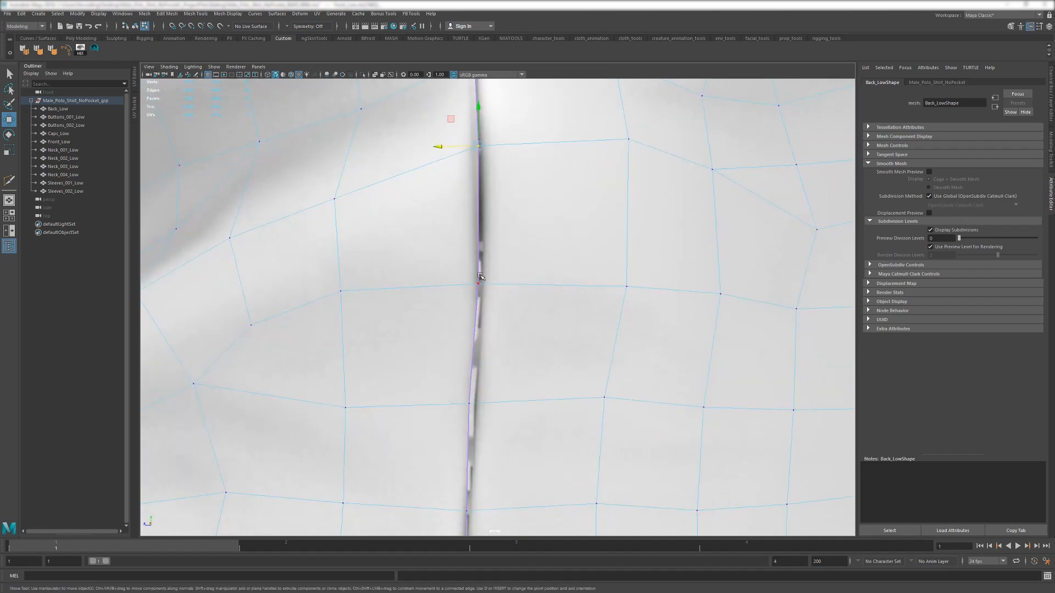
- Align the seam vertices on the smooth area between the crease and the hem to remove the jagged gap
left_click_drag(498, 390, 476, 273, "alt")
key("f")
right_click_drag(469, 254, 461, 237, "alt")
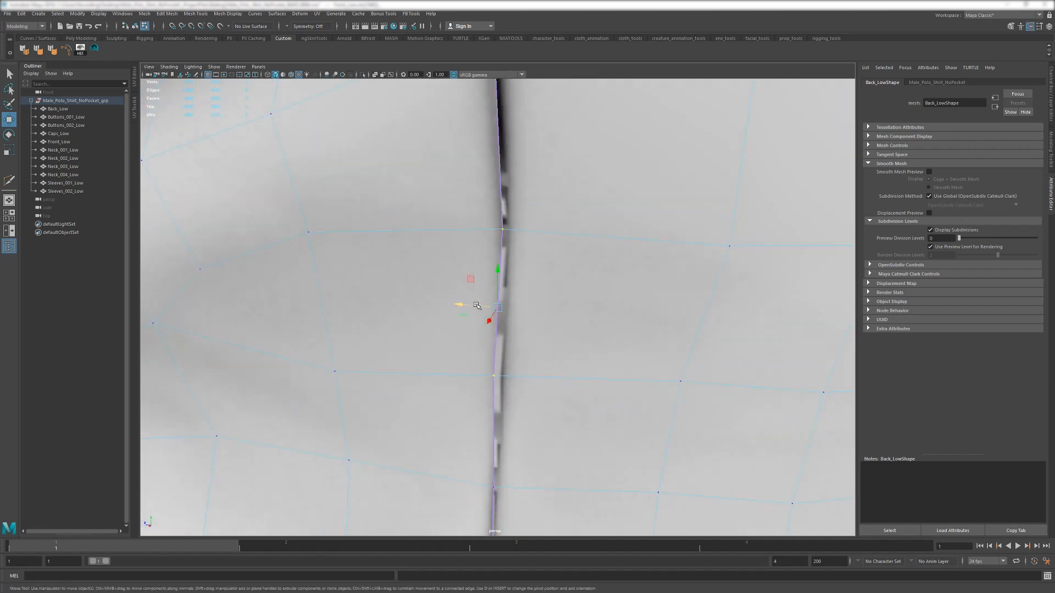
left_click_drag(477, 305, 479, 306)
left_click_drag(486, 215, 516, 245, "ctrl")
middle_click_drag(568, 247, 572, 247)
middle_click_drag(548, 298, 545, 235, "alt")
right_click_drag(545, 235, 478, 231, "alt")
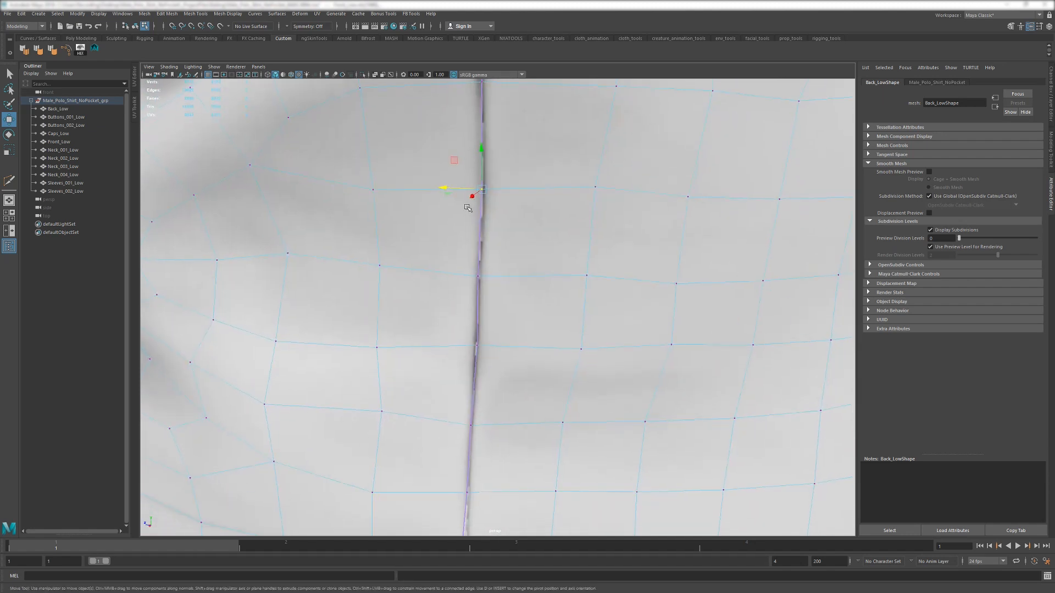
- Tighten the last stretch of this side seam by moving the vertices just above the hem and at its edge
middle_click_drag(478, 258, 466, 115, "alt")
left_click_drag(466, 115, 529, 284, "alt")
left_click(466, 317)
middle_click_drag(530, 284, 534, 285)
left_click(458, 364)
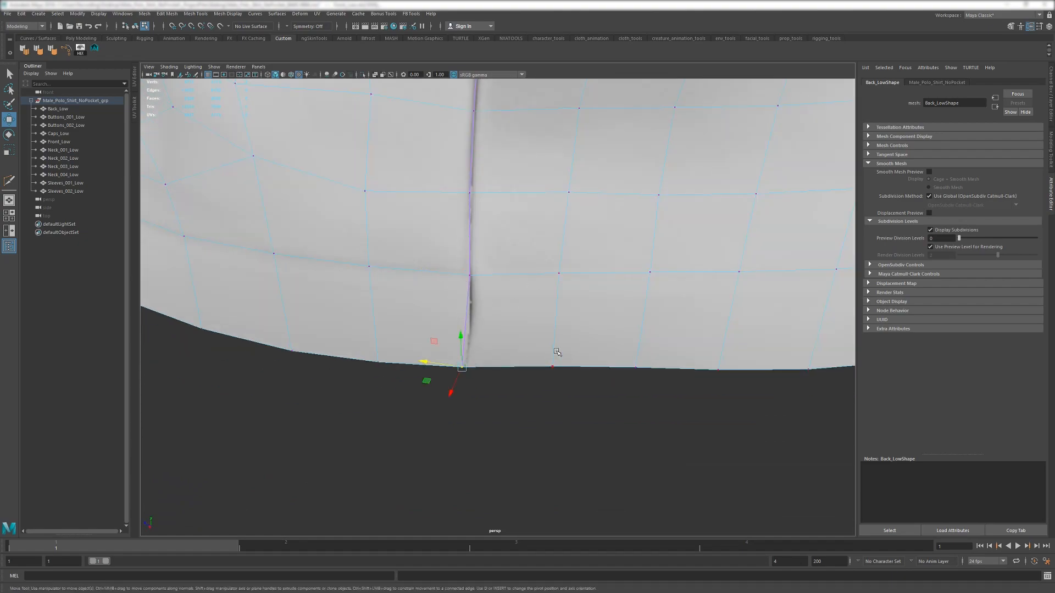
- On the shirt's opposite side seam, move the vertices just below the armpit to bring Back_Low and Front_Low together
left_click_drag(560, 353, 494, 198, "alt")
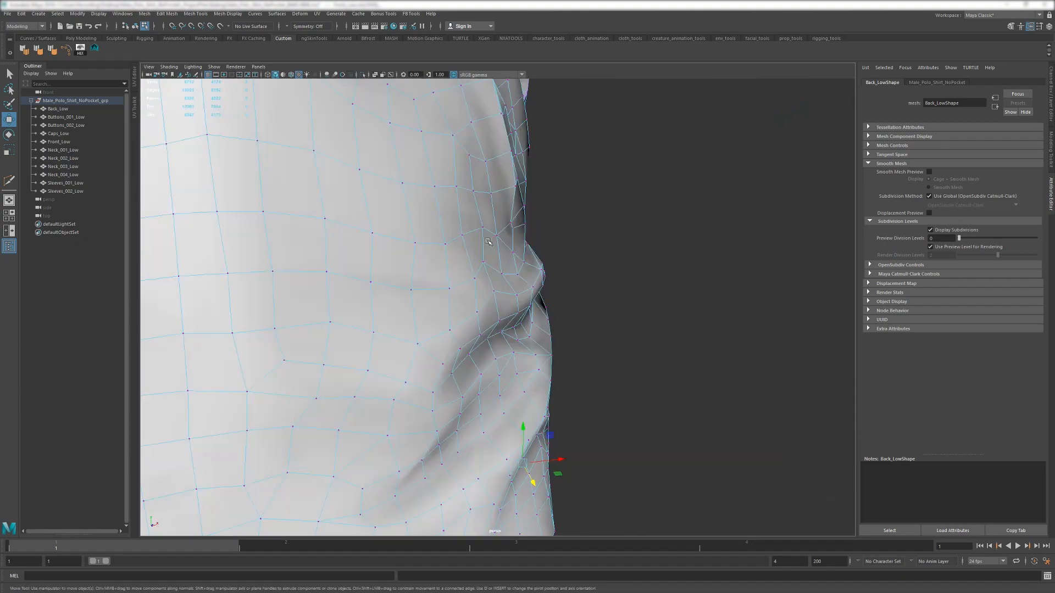
right_click_drag(494, 197, 329, 231, "alt")
left_click_drag(330, 231, 429, 242, "alt")
right_click_drag(330, 247, 452, 207, "alt")
left_click_drag(452, 207, 466, 273, "alt")
right_click_drag(466, 273, 462, 291, "alt")
middle_click_drag(462, 292, 449, 245, "alt")
left_click_drag(449, 246, 431, 205, "alt")
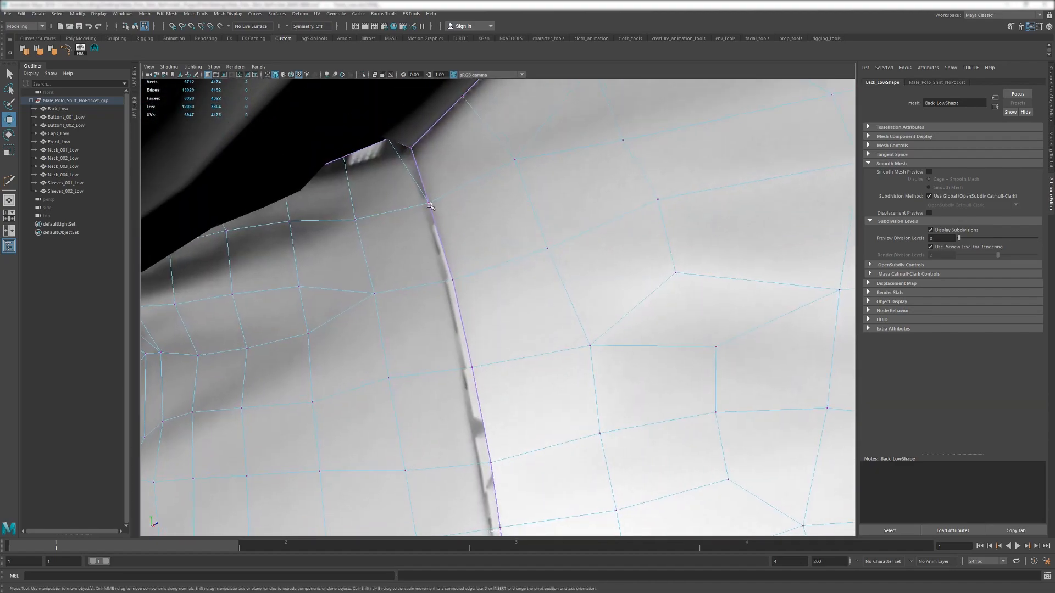
left_click_drag(503, 278, 506, 273)
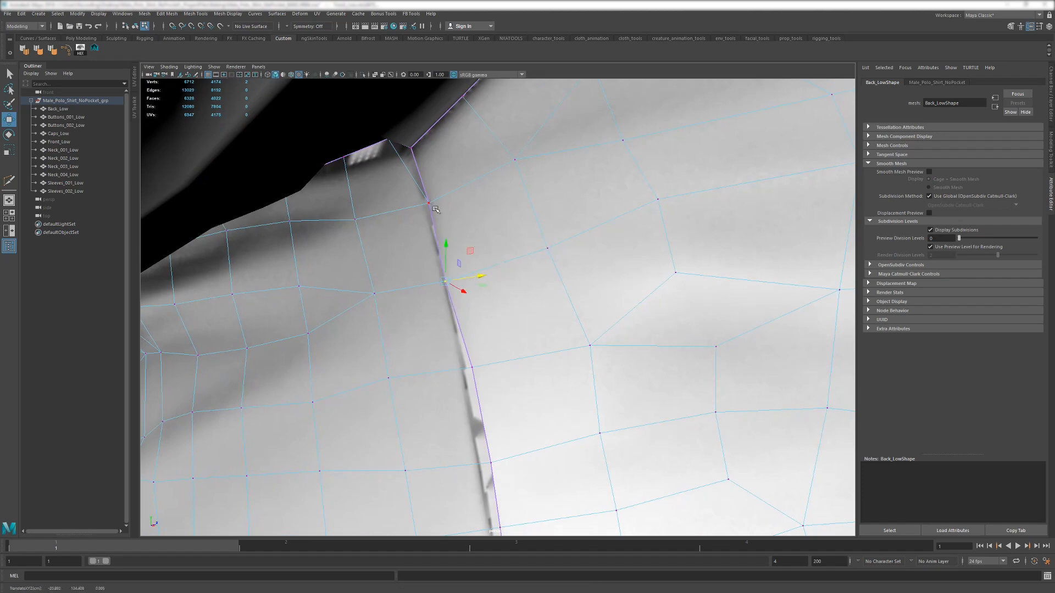
left_click_drag(433, 207, 425, 264)
key("ctrl+z")
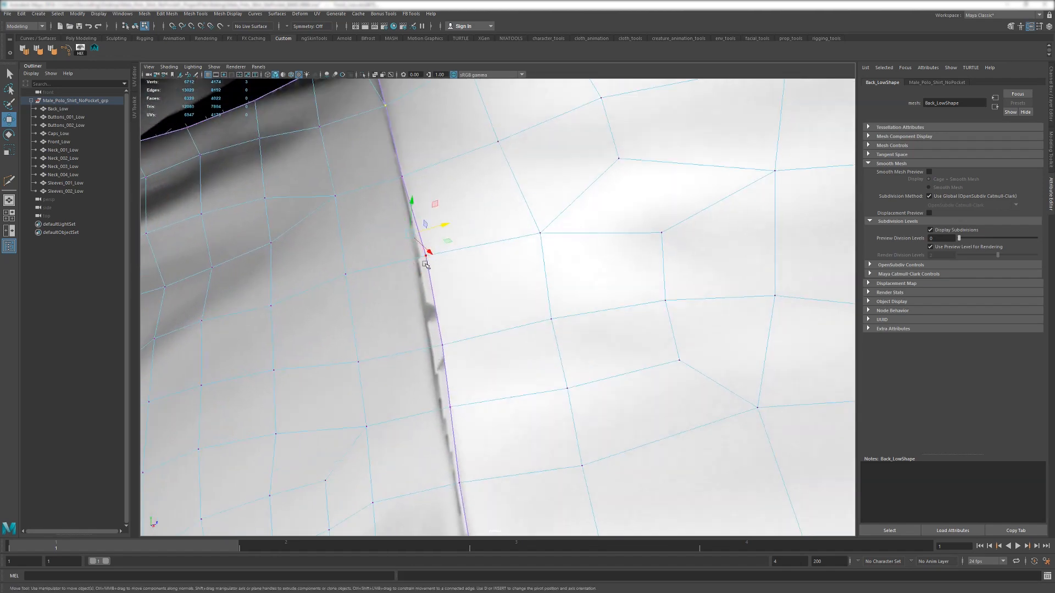
- Move the next vertices down the opposite side seam's upper part to cover the stepped gap below the armpit
left_click(442, 343, "shift")
middle_click_drag(524, 323, 512, 323)
left_click(448, 406)
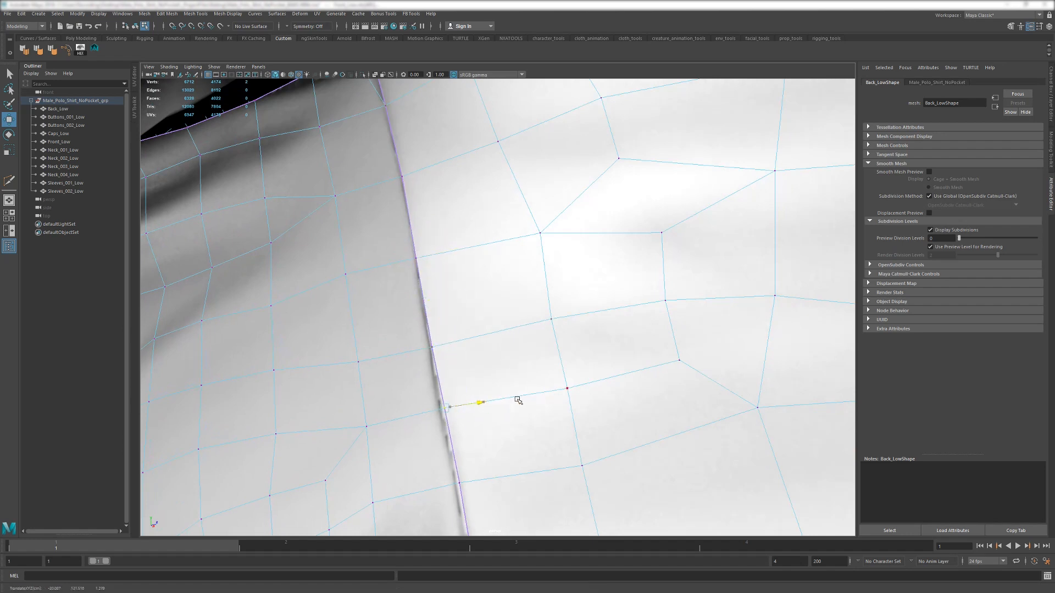
middle_click_drag(522, 422, 479, 361, "alt")
left_click(426, 356)
left_click(484, 450)
left_click(444, 459)
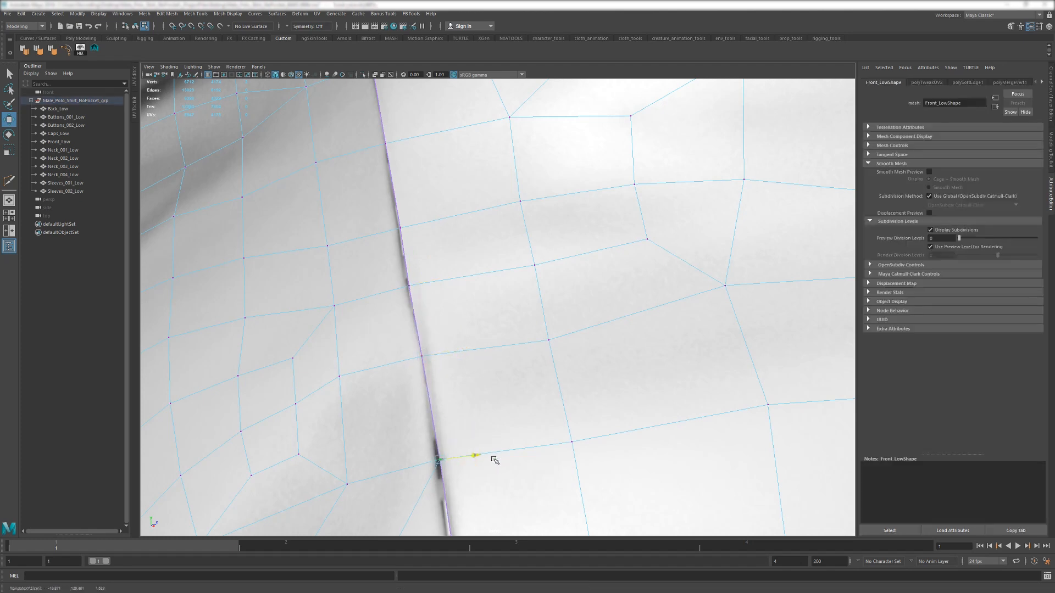
- Shift the Front_Low seam vertices beside the diagonal chest fold to narrow the gap to Back_Low
middle_click_drag(490, 495, 464, 377, "alt")
left_click(443, 327)
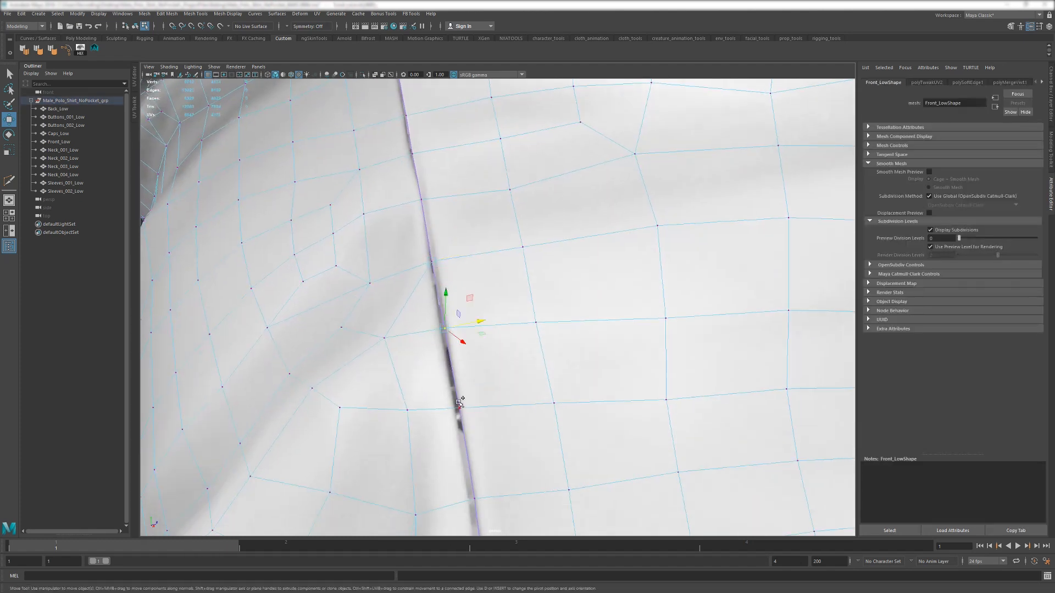
left_click(462, 409, "shift")
middle_click_drag(511, 412, 505, 412)
middle_click_drag(501, 473, 431, 290, "alt")
middle_click_drag(503, 262, 500, 262)
left_click(500, 320)
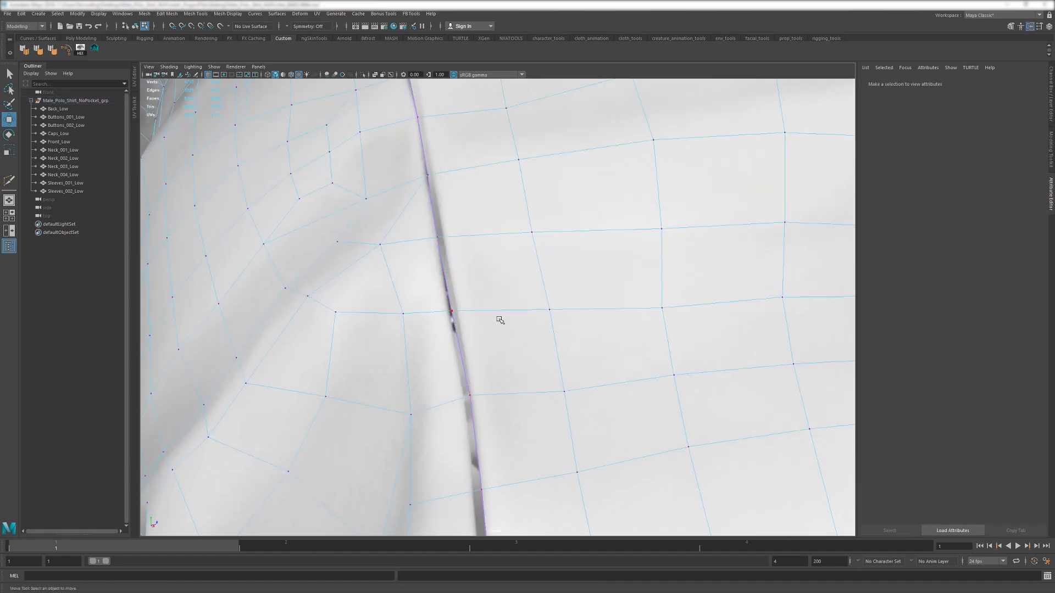
- Select the Front_Low seam vertices below the chest fold and move them toward the back mesh
left_click(451, 311)
scroll(481, 378, "down", 2)
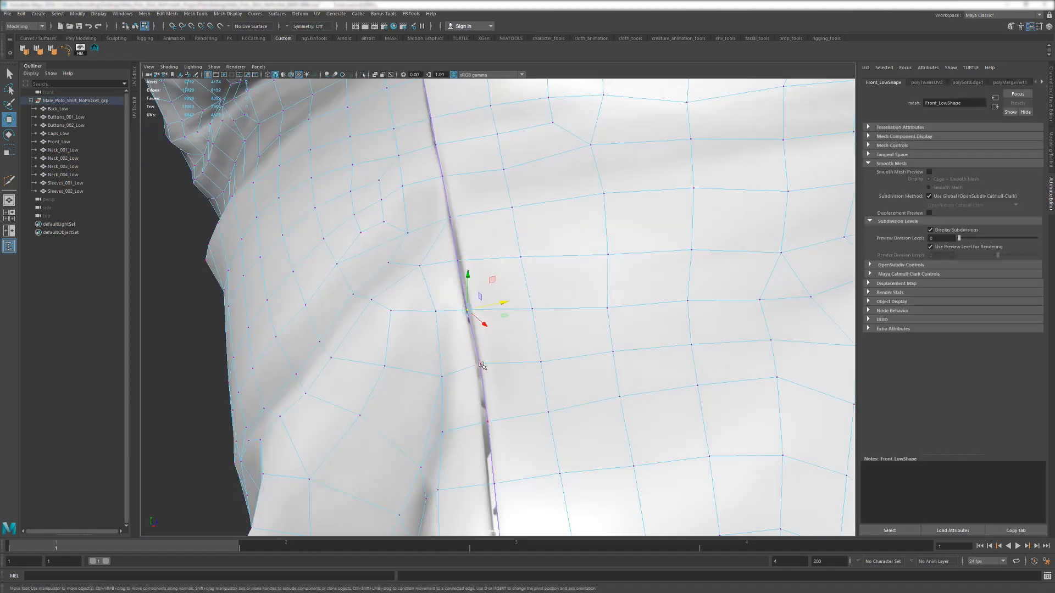
left_click(481, 365)
left_click(487, 421, "shift")
middle_click_drag(557, 406, 554, 405)
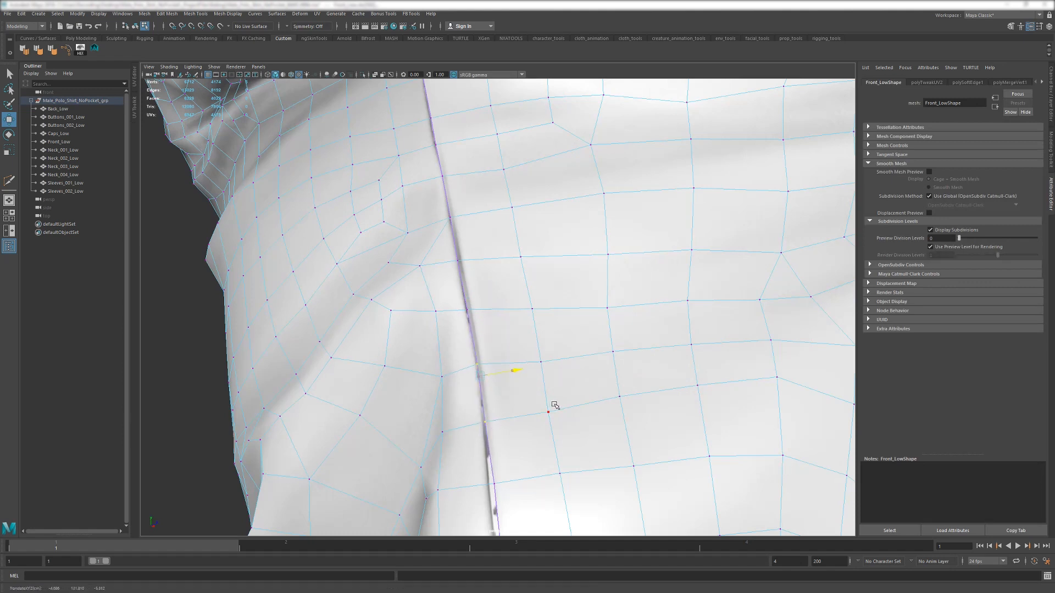
left_click(518, 484)
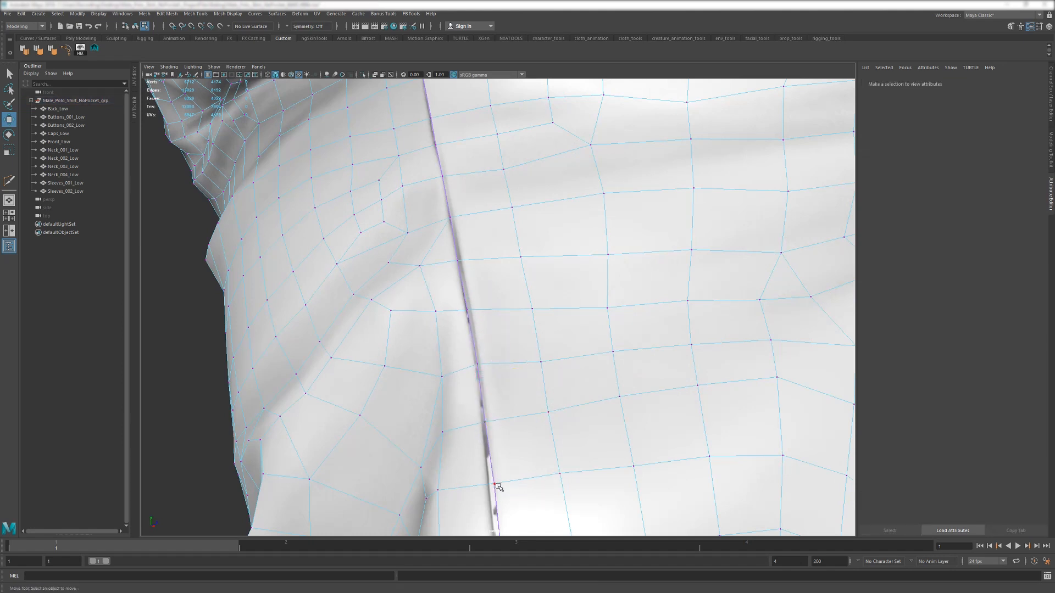
- Adjust the Front_Low vertices around the middle of the opposite side seam and undo the last change
left_click(496, 486)
scroll(509, 391, "up", 3)
middle_click_drag(549, 486, 539, 385, "alt")
left_click(470, 372)
middle_click_drag(529, 514, 521, 383, "alt")
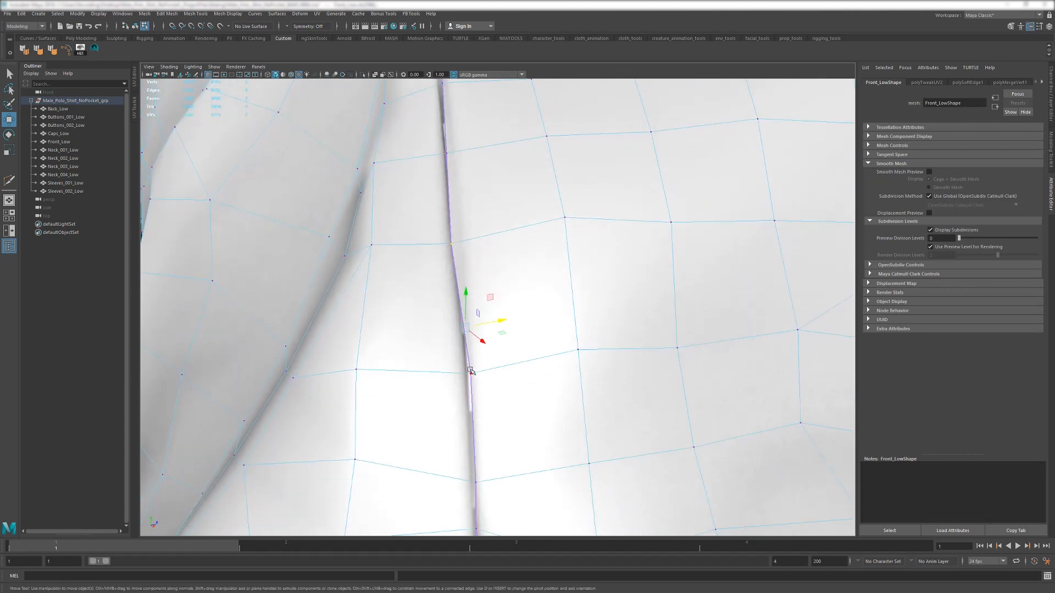
key("ctrl+z")
- Reposition the mid-torso Front_Low vertices one by one so the opposite side seam closes against Back_Low
left_click(460, 241)
middle_click_drag(614, 321, 601, 332)
left_click(468, 372)
middle_click_drag(504, 390, 506, 344, "alt")
middle_click_drag(575, 368, 562, 385)
scroll(555, 401, "down", 3)
middle_click_drag(514, 430, 513, 337, "alt")
scroll(514, 337, "up", 1)
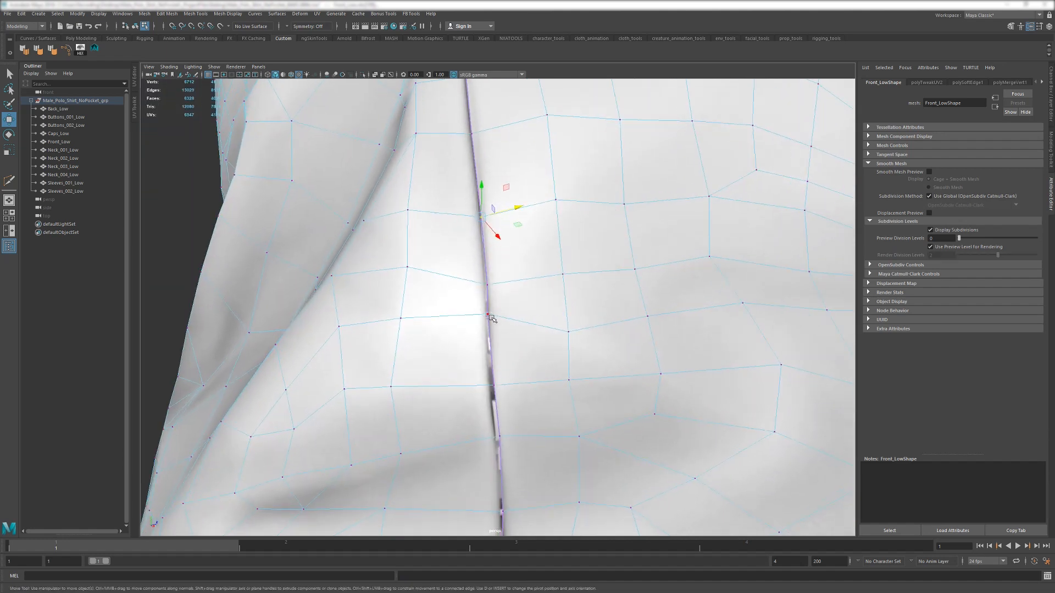
- Move three successive Front_Low seam vertices below mid-torso to cover the broken gap along the edge
left_click(489, 316)
left_click(491, 385)
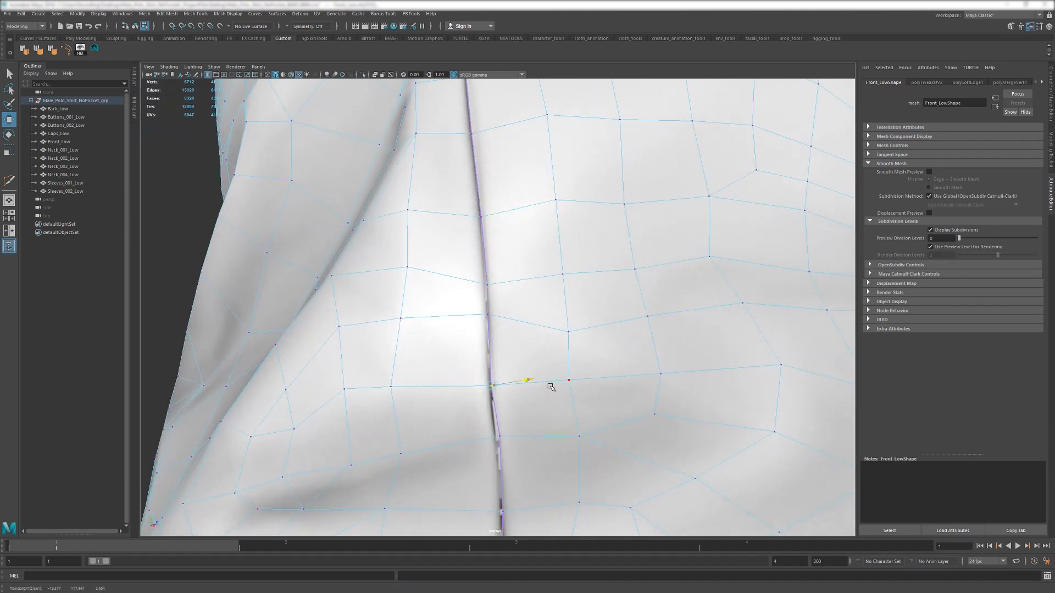
left_click(497, 435)
left_click_drag(530, 439, 579, 407, "alt")
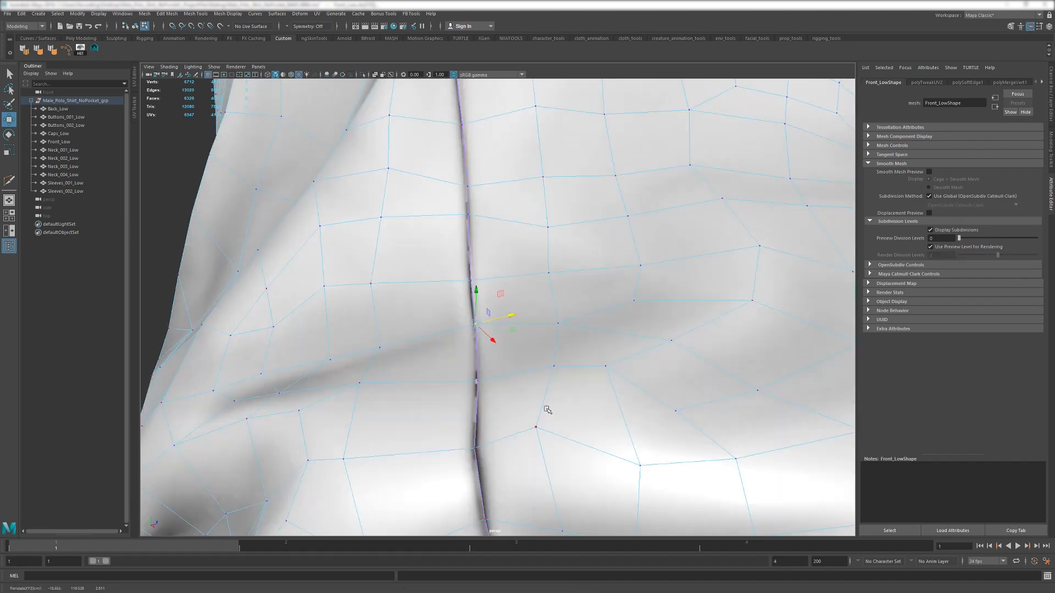
- Shift the Front_Low vertices at the bend in the opposite side seam to close the dark gap there
left_click(477, 381)
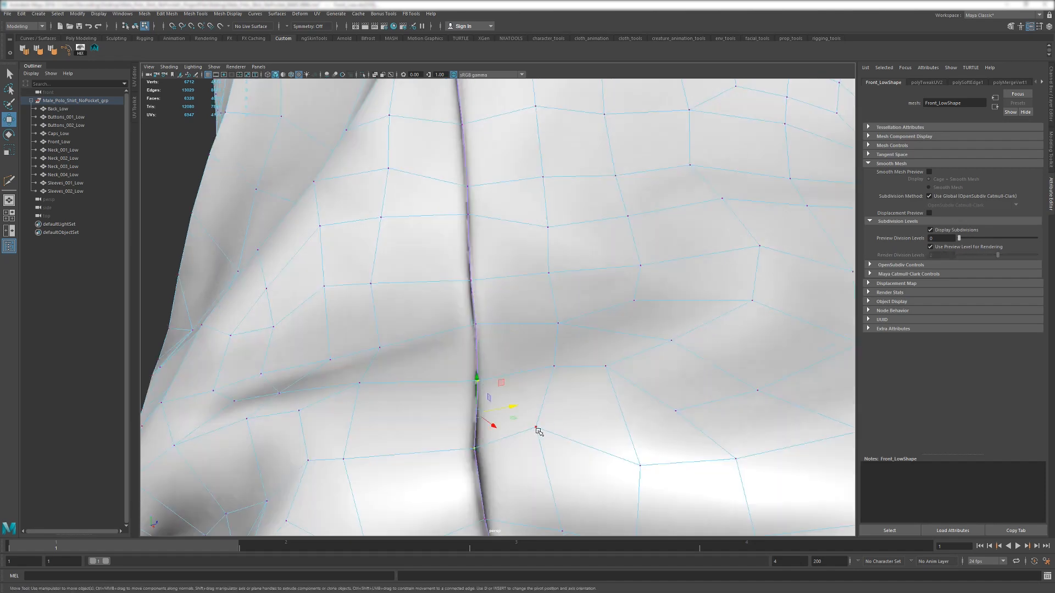
left_click_drag(537, 429, 626, 418, "alt")
left_click_drag(615, 470, 549, 380, "alt")
middle_click_drag(550, 380, 553, 350, "alt")
left_click(529, 373, "shift")
middle_click_drag(595, 393, 585, 391)
- Move the Front_Low vertex on the curved seam section below the bend toward the back mesh
left_click_drag(614, 395, 538, 401, "alt")
scroll(538, 401, "up", 1)
left_click(530, 356)
middle_click_drag(585, 383, 581, 384)
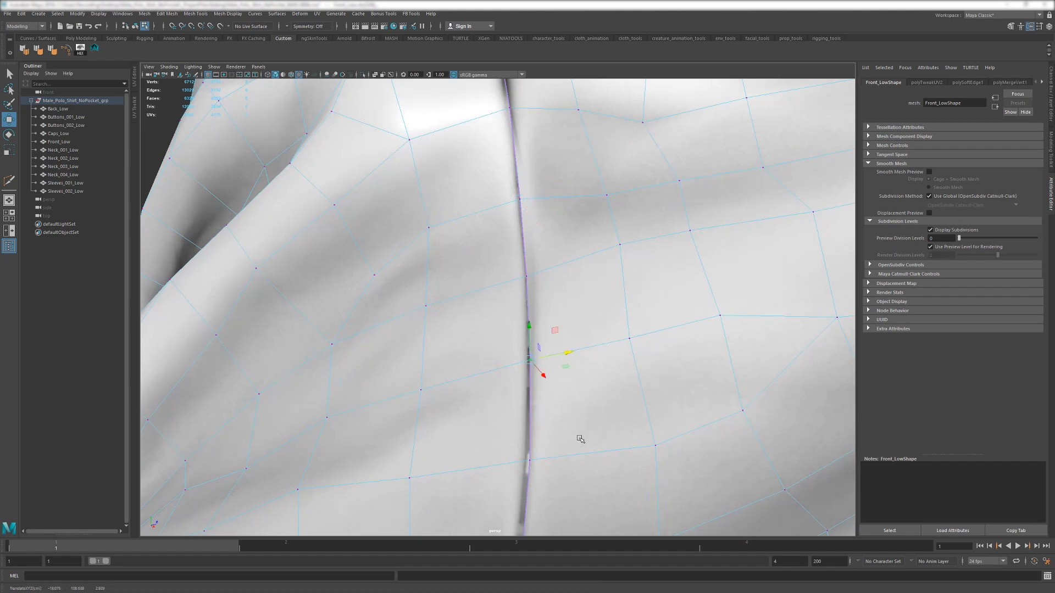
- Reposition the Front_Low vertices where the opposite side seam meets the deep diagonal fold, undoing the last move
left_click_drag(580, 437, 564, 364, "alt")
left_click(529, 352)
left_click(510, 413)
left_click_drag(510, 413, 598, 372, "alt")
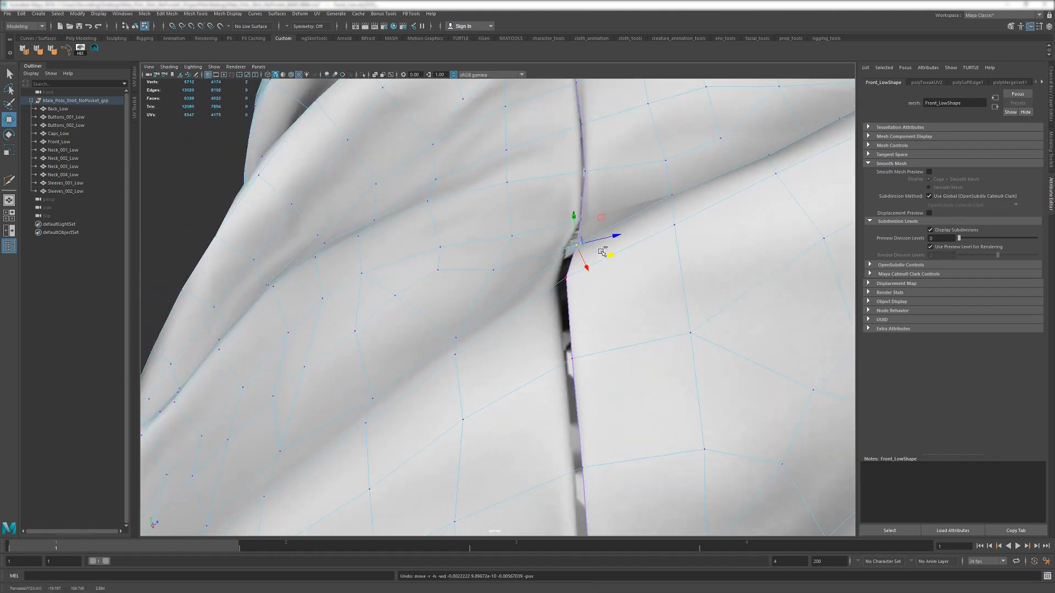
left_click_drag(613, 236, 602, 288)
key("ctrl+z")
left_click_drag(683, 286, 690, 266, "alt")
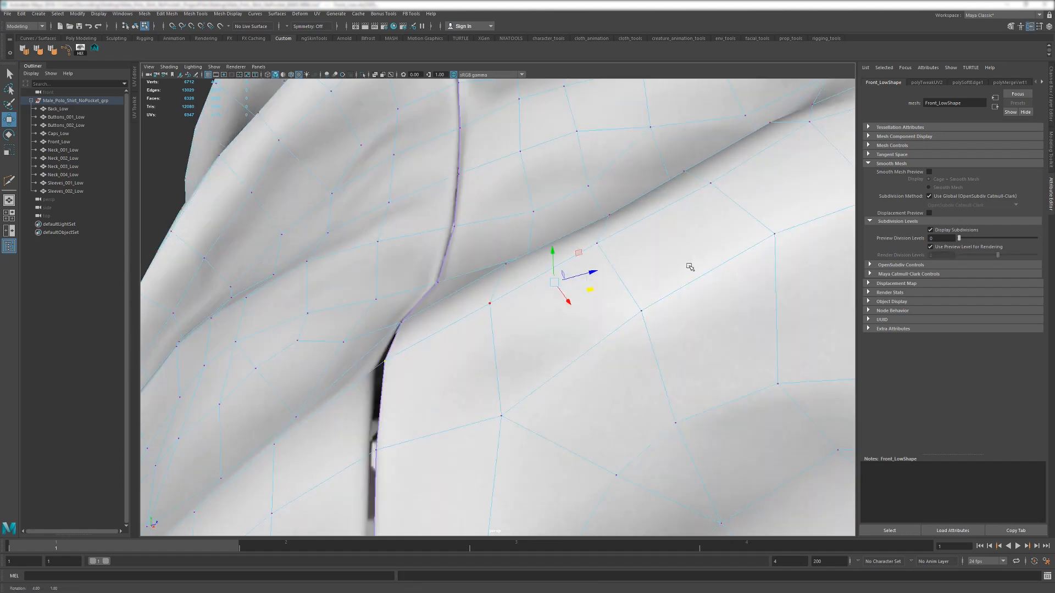
- Move vertices along the side seam between Front_Low and Back_Low to close the gaps around the upper folds
left_click_drag(391, 338, 408, 355)
left_click_drag(498, 384, 617, 348, "alt")
middle_click_drag(617, 348, 607, 356)
left_click_drag(521, 354, 532, 369)
left_click_drag(557, 368, 522, 334)
scroll(565, 389, "down", 2)
left_click_drag(503, 378, 517, 390, "shift")
middle_click_drag(573, 400, 567, 391)
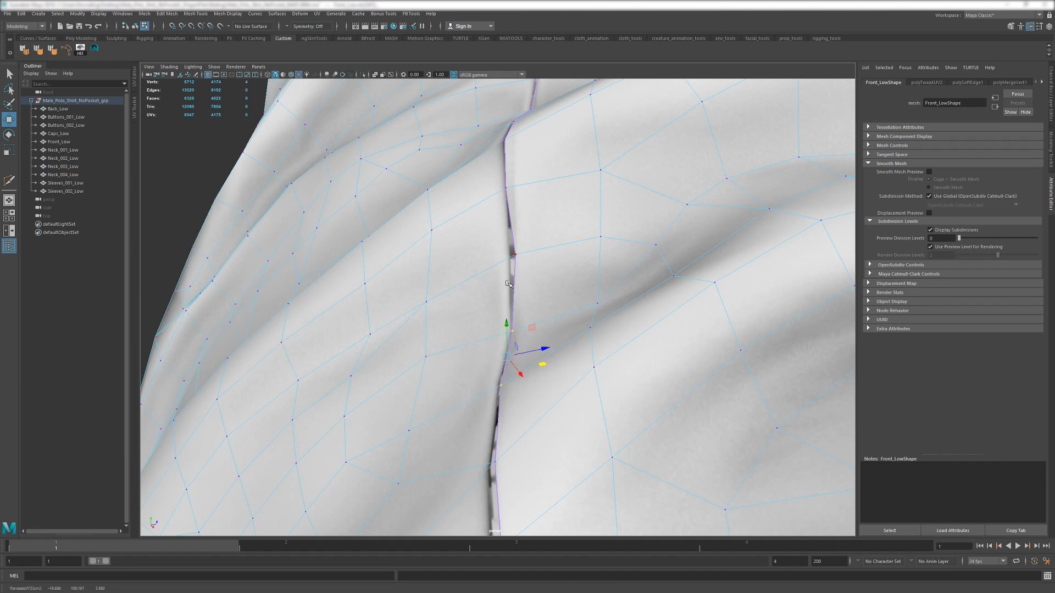
- Try to align the seam vertices further down between the front and back panels, and undo the moves
left_click(513, 254)
left_click_drag(575, 297, 522, 261, "alt")
left_click(521, 261)
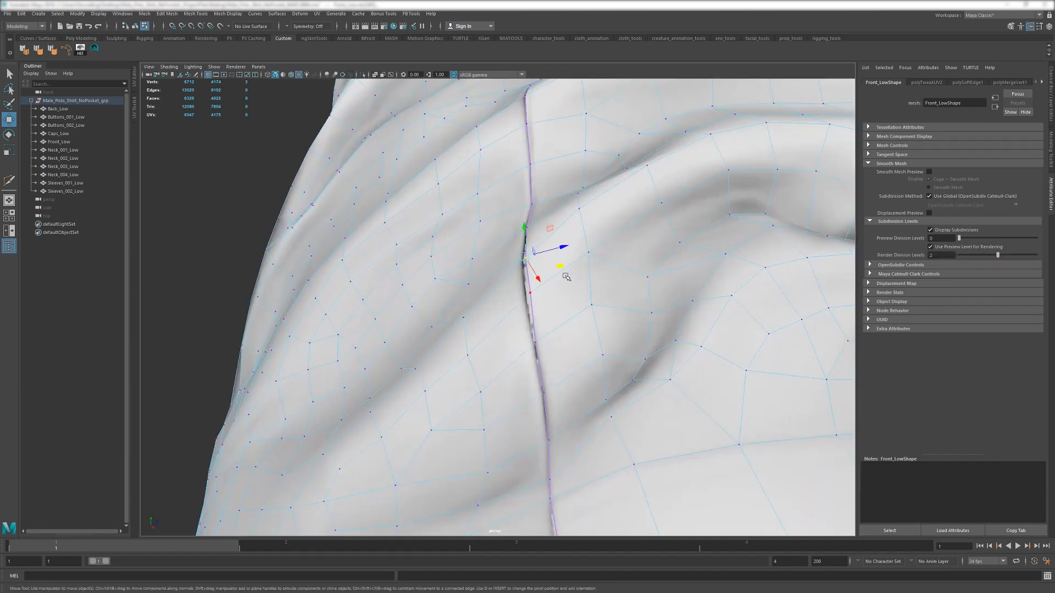
left_click(528, 291)
key("ctrl+z")
key("ctrl+z")
key("ctrl+z")
key("ctrl+z")
key("ctrl+z")
key("ctrl+z")
key("ctrl+z")
key("ctrl+z")
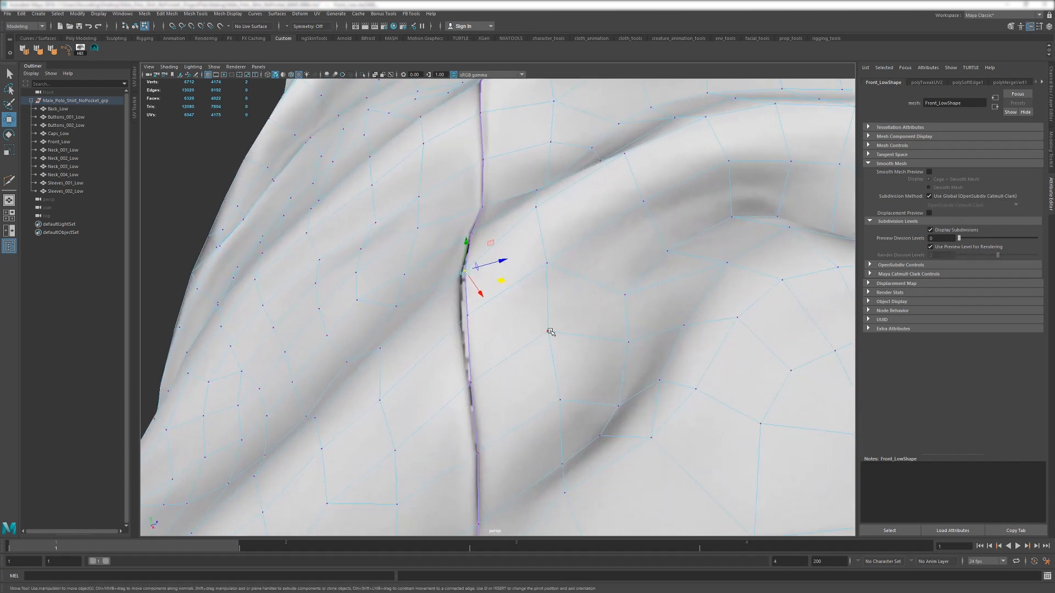
- Shift the side-seam vertices beside the lower fold to close the gap between front and back, and return to object mode
middle_click_drag(550, 331, 538, 332)
left_click(465, 314)
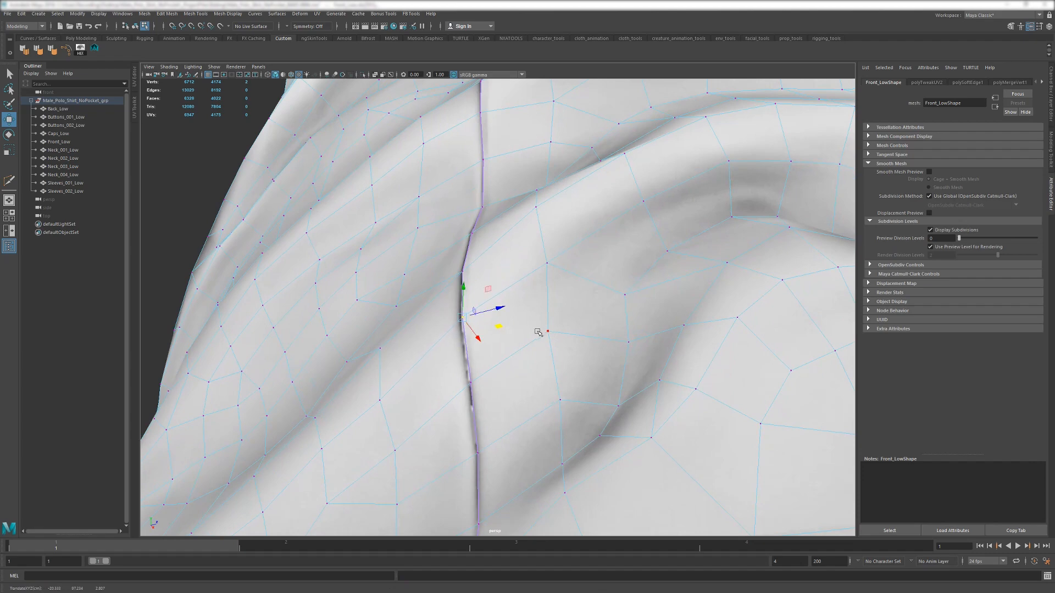
left_click_drag(538, 332, 533, 340, "alt")
left_click(411, 353)
middle_click_drag(456, 361, 462, 361)
scroll(464, 366, "down", 6)
key("F8")
left_click_drag(469, 370, 499, 409, "alt")
right_click_drag(498, 410, 541, 447, "alt")
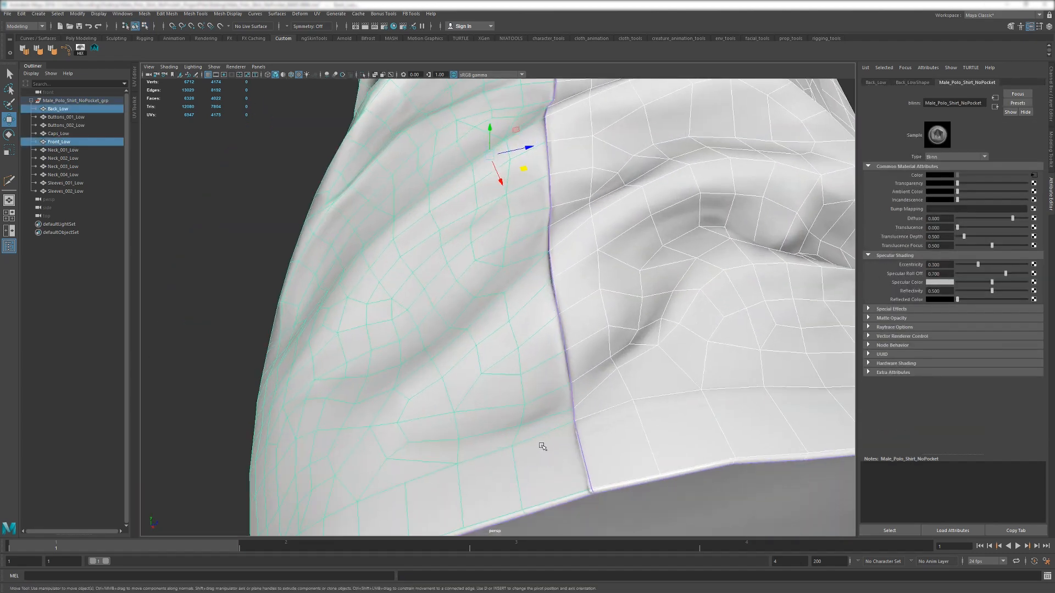
- Try to adjust the corner vertex where the side seam meets the hem, and undo the move
left_click_drag(541, 447, 536, 424, "alt")
key("F8")
scroll(529, 317, "up", 3)
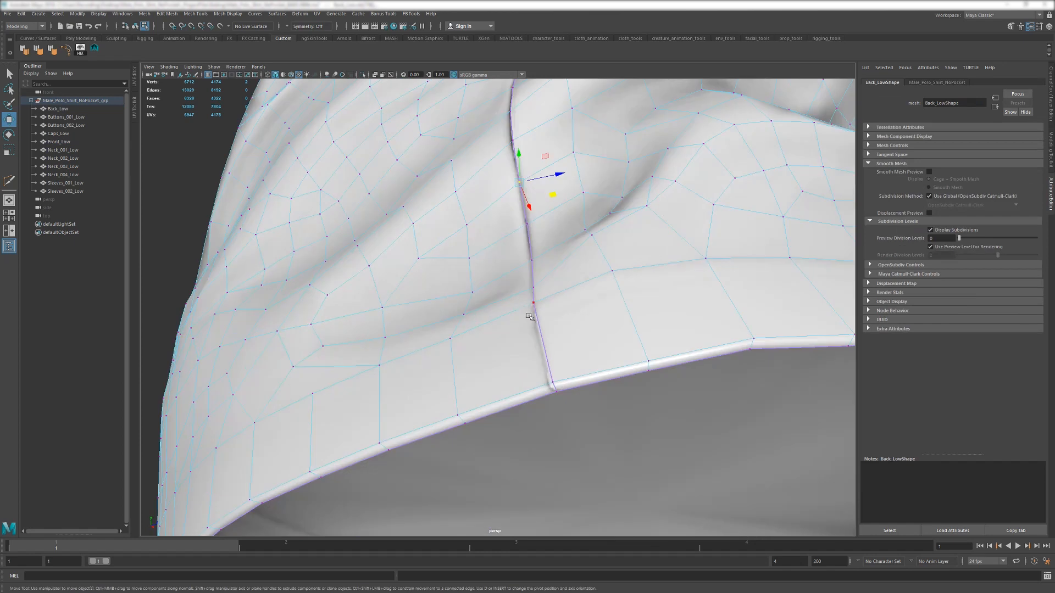
left_click(556, 389)
left_click_drag(586, 380, 586, 378)
key("ctrl+z")
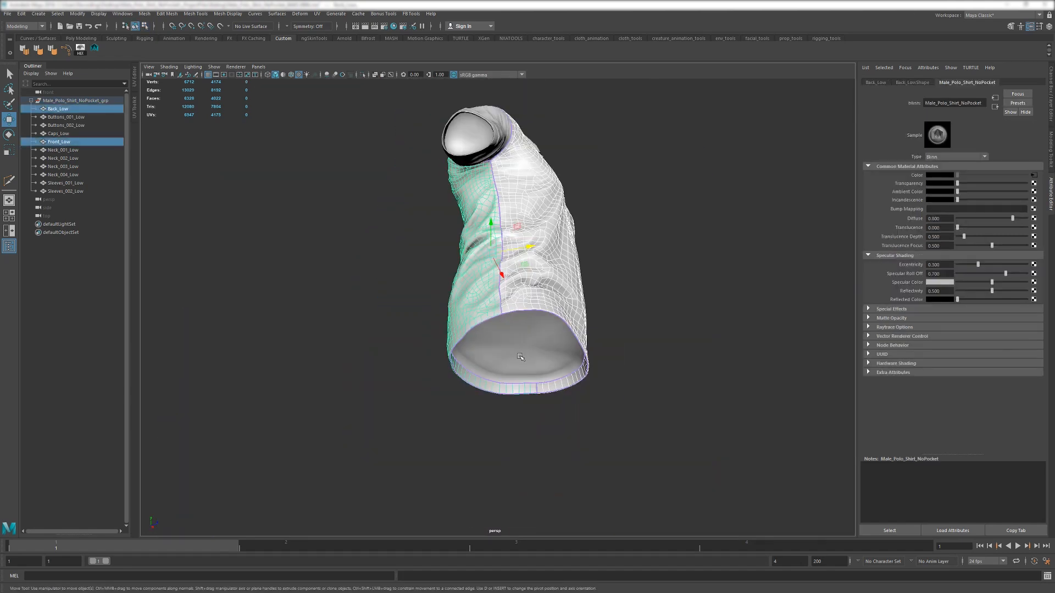
- Select all the low-poly shirt pieces and export them as the bake mesh
left_click_drag(357, 451, 316, 330, "alt")
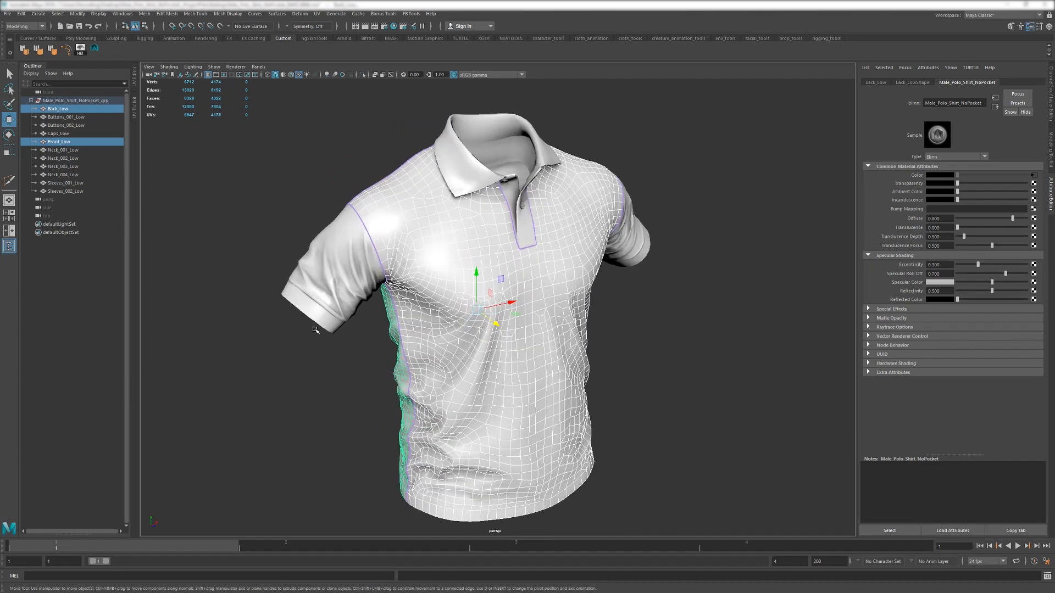
left_click(280, 232)
left_click_drag(341, 188, 415, 283)
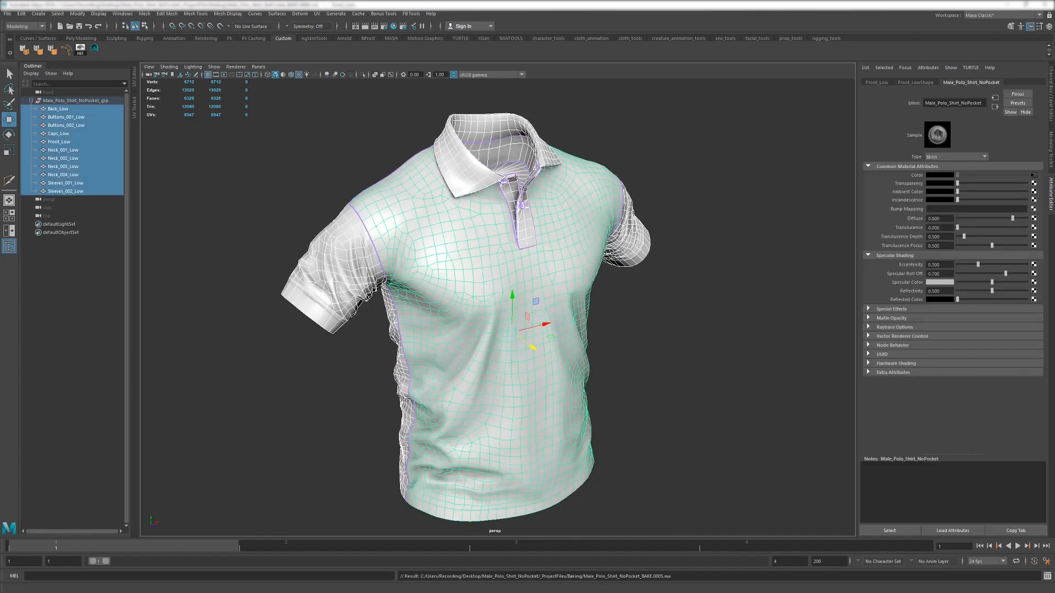
left_click(8, 14)
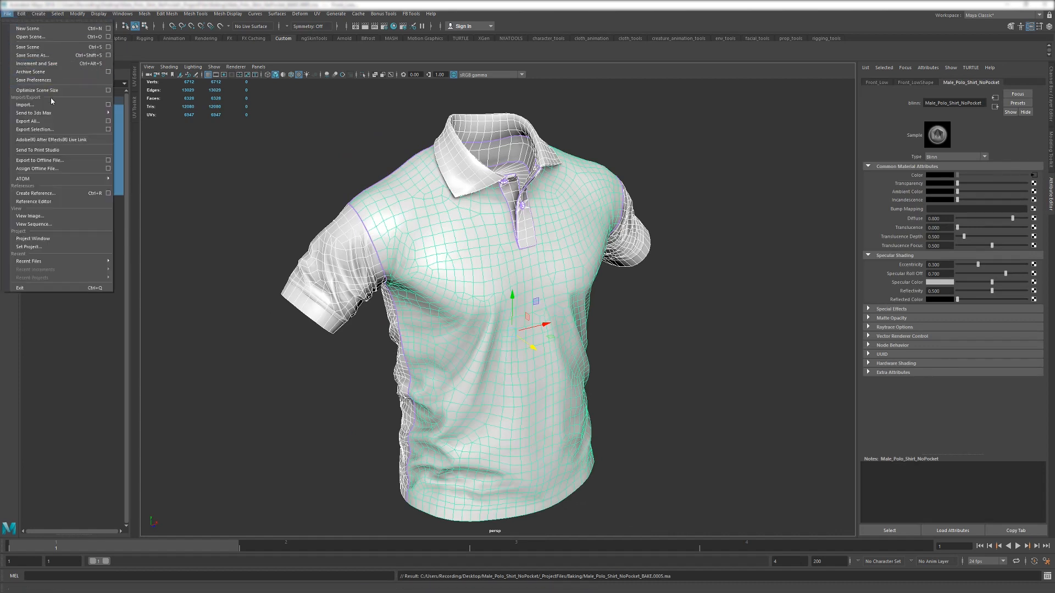
left_click(30, 120)
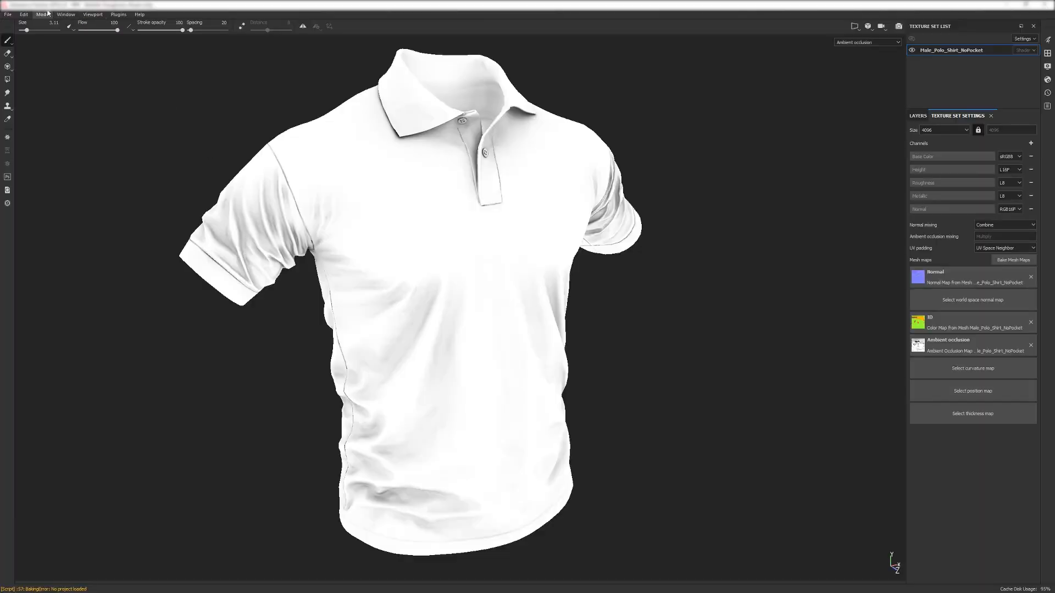
- In Substance Painter, reload the project mesh from Male_Polo_Shirt_NoPocket_BAKE and bake the Normal, ID and Ambient occlusion maps at 4096
left_click(23, 14)
left_click(50, 44)
left_click(589, 250)
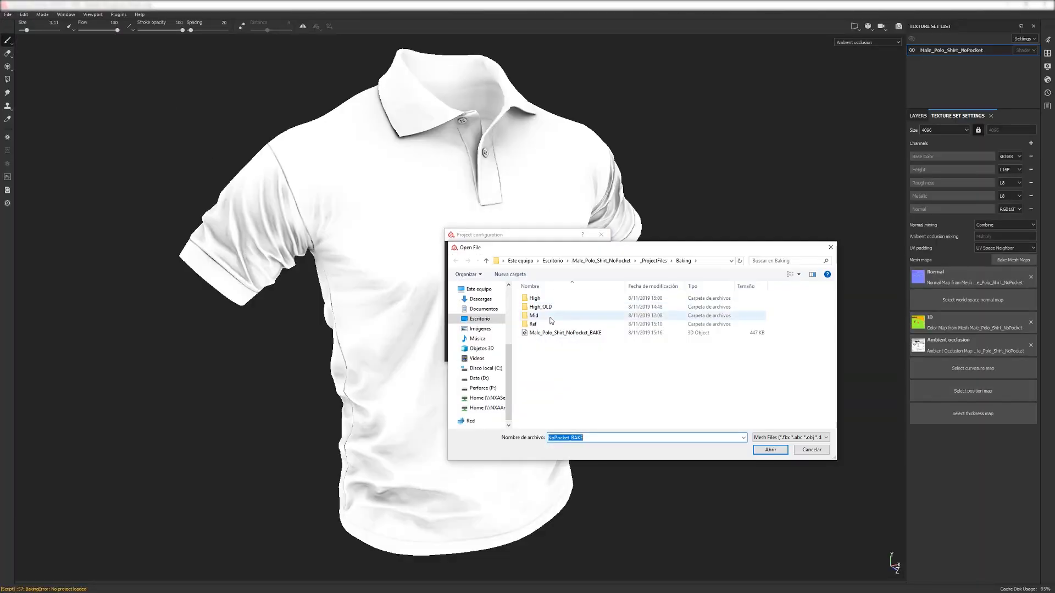
double_click(546, 330)
left_click(531, 351)
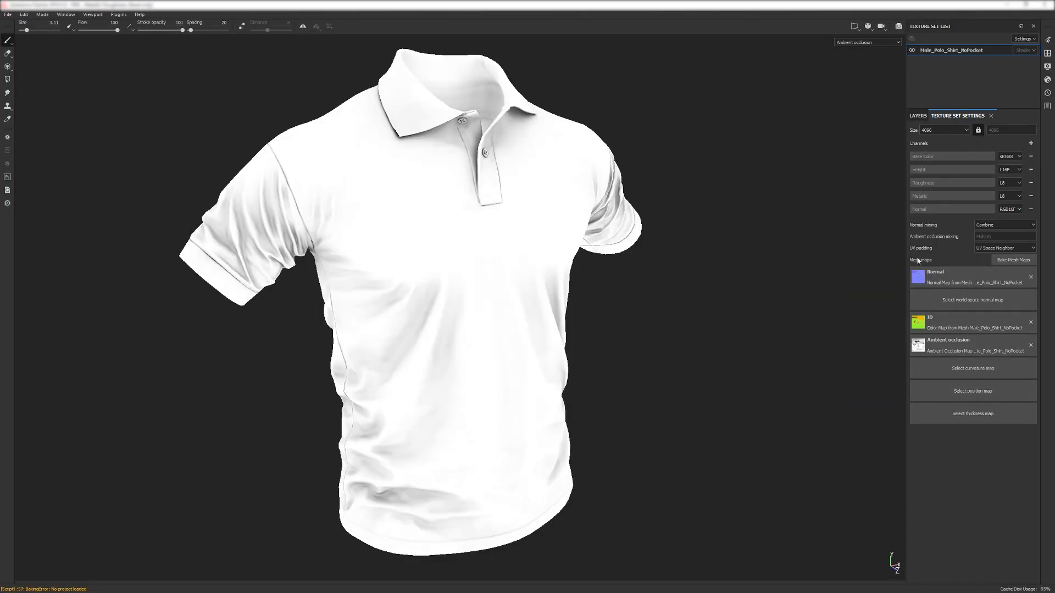
left_click(1003, 262)
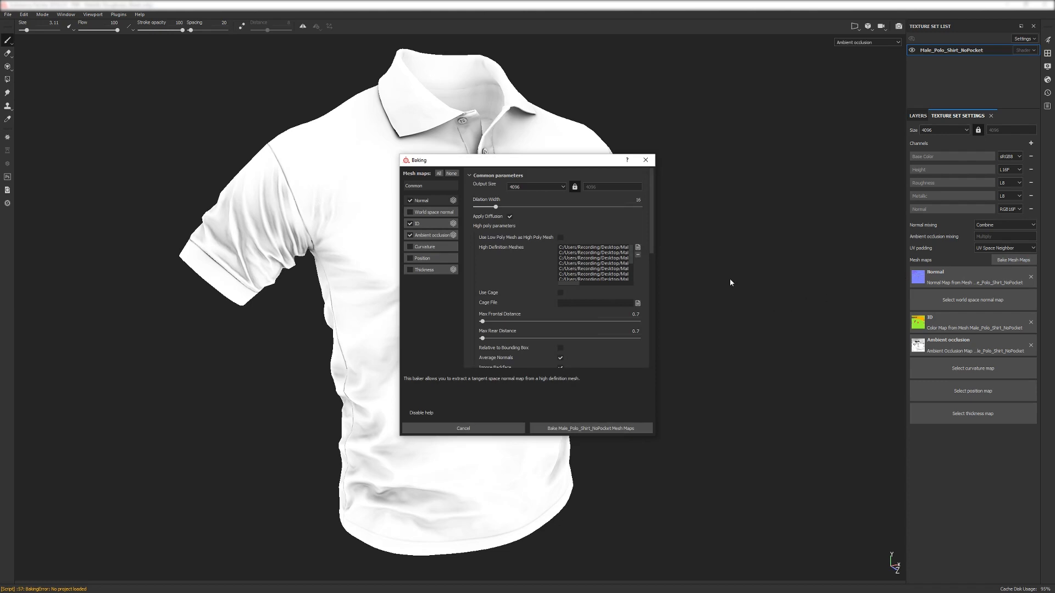
left_click(608, 429)
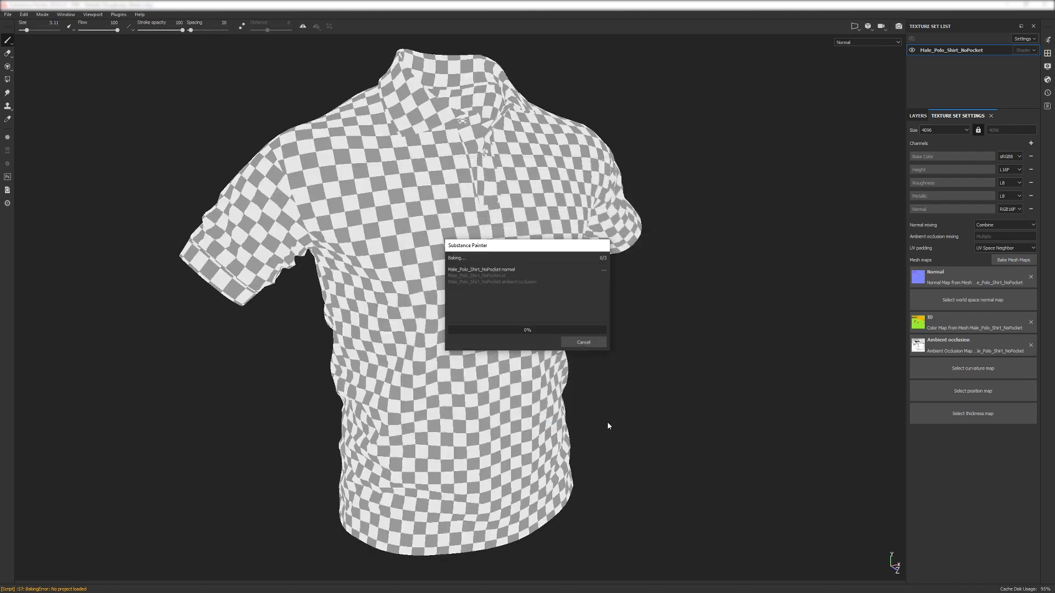
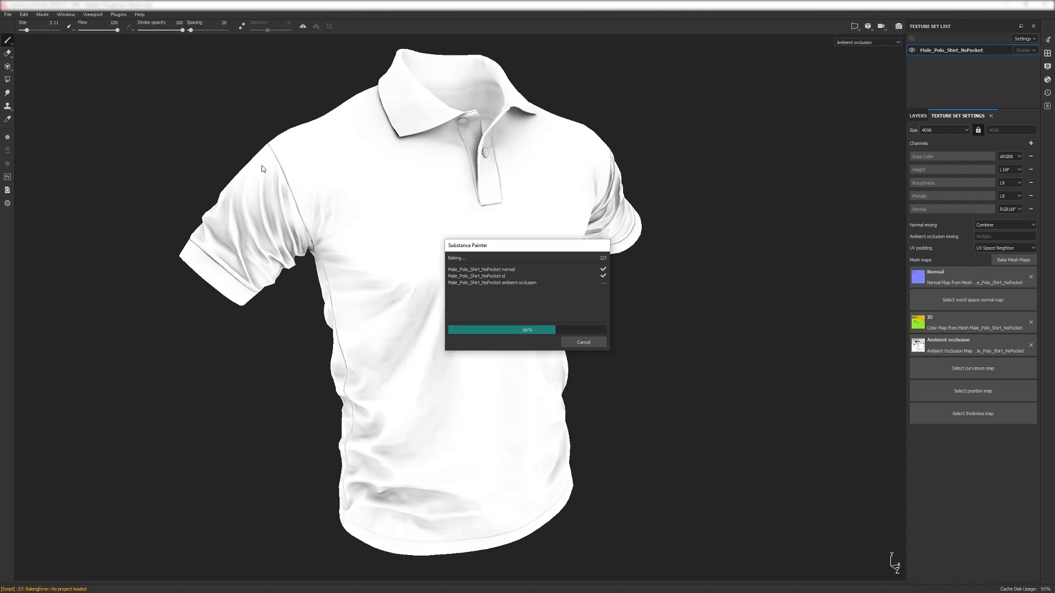
- Examine the baked ambient occlusion on the shirt's back, side seams and armpit for seam artifacts
left_click_drag(431, 305, 348, 288, "alt")
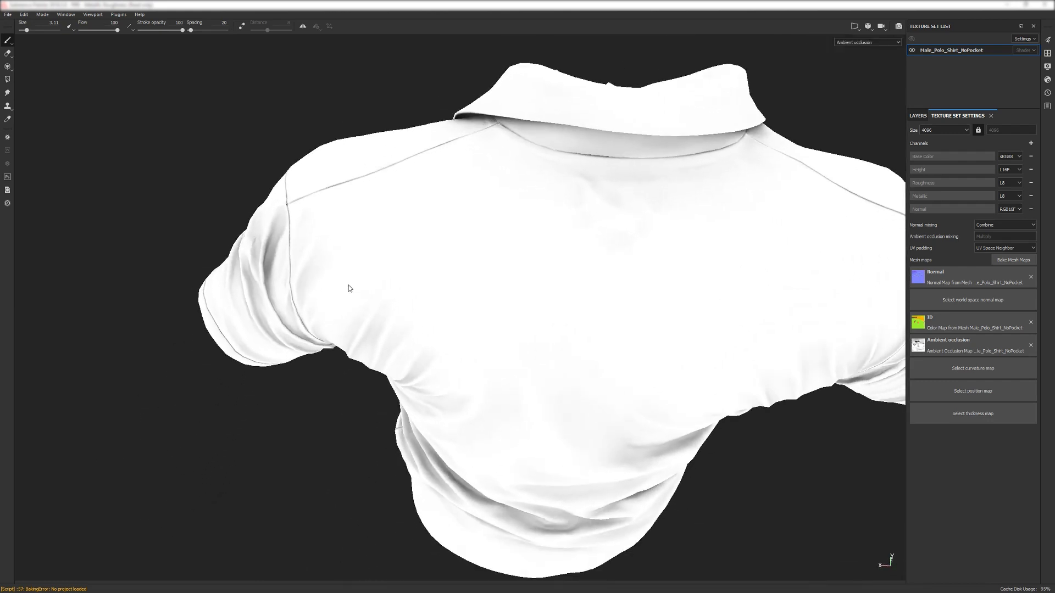
left_click_drag(620, 159, 389, 281, "alt")
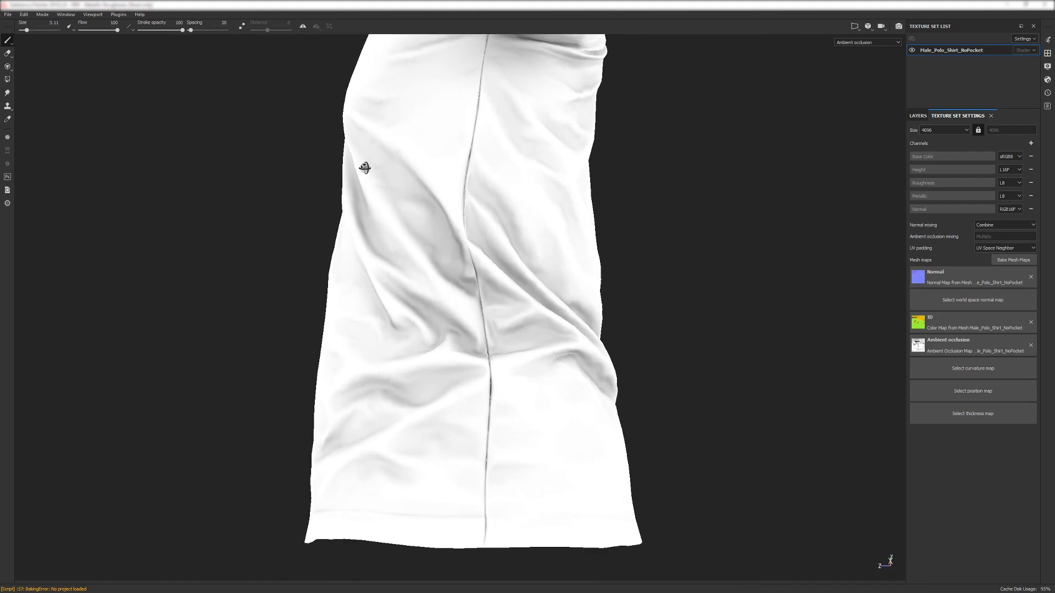
left_click_drag(457, 164, 676, 181, "alt")
left_click_drag(339, 329, 354, 222, "alt")
right_click_drag(353, 222, 332, 420, "alt")
middle_click_drag(332, 419, 339, 332, "alt")
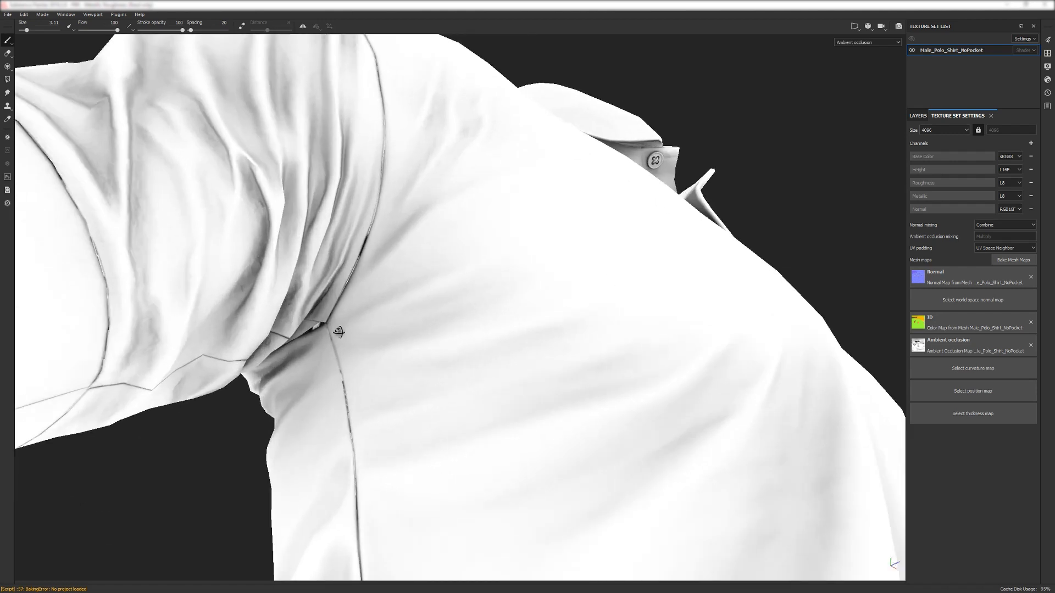
right_click_drag(339, 332, 317, 349, "alt")
right_click_drag(357, 284, 777, 426, "alt")
left_click_drag(777, 426, 356, 365, "alt")
right_click_drag(355, 365, 403, 186, "alt")
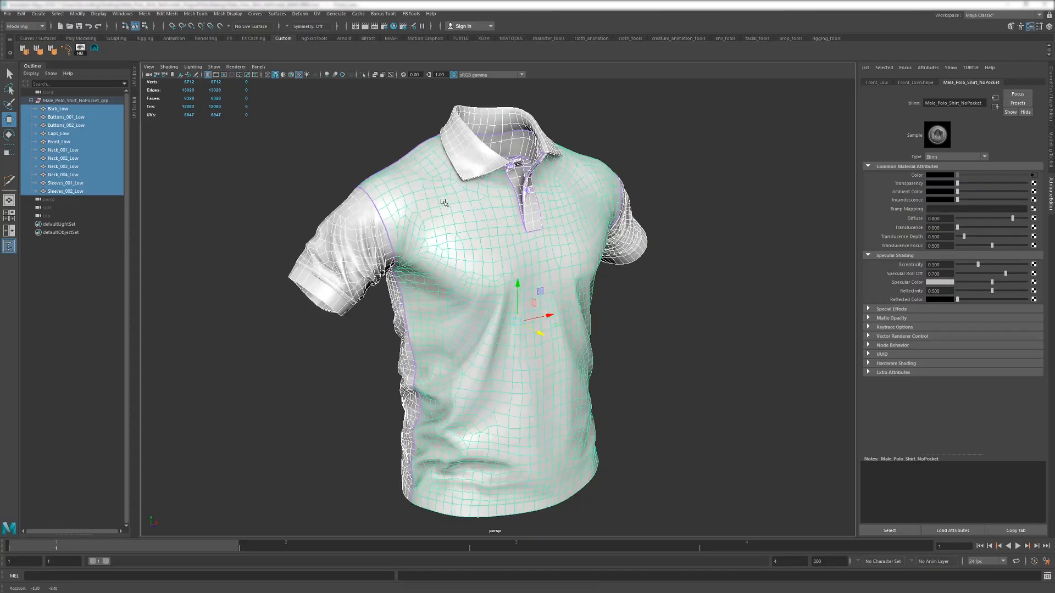
- Switch to Maya and move the armpit vertices where the back panel meets the sleeve to close the gap
left_click_drag(384, 275, 451, 227, "alt")
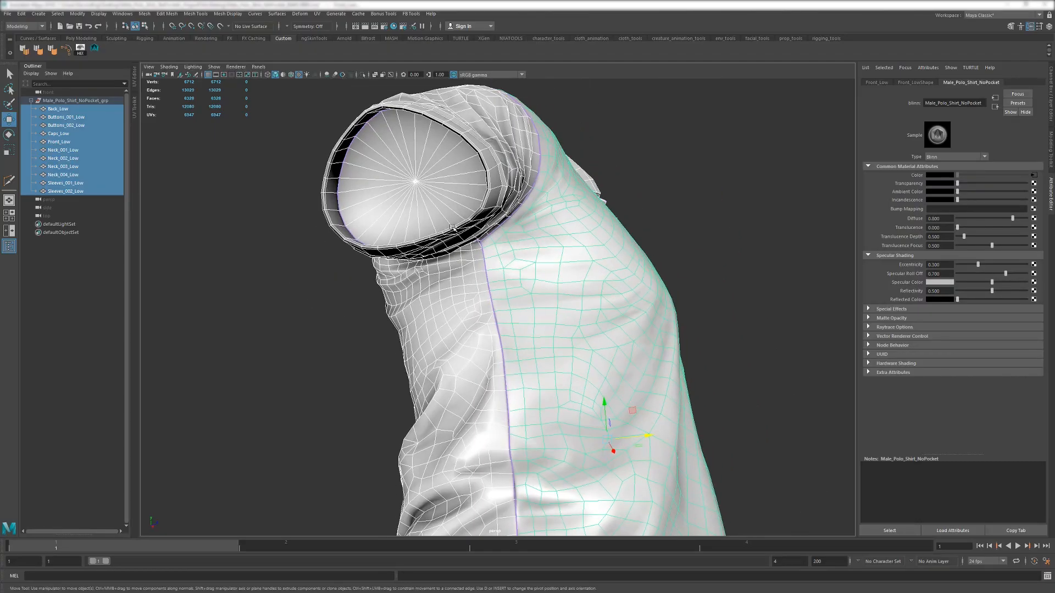
right_click_drag(451, 228, 398, 188, "alt")
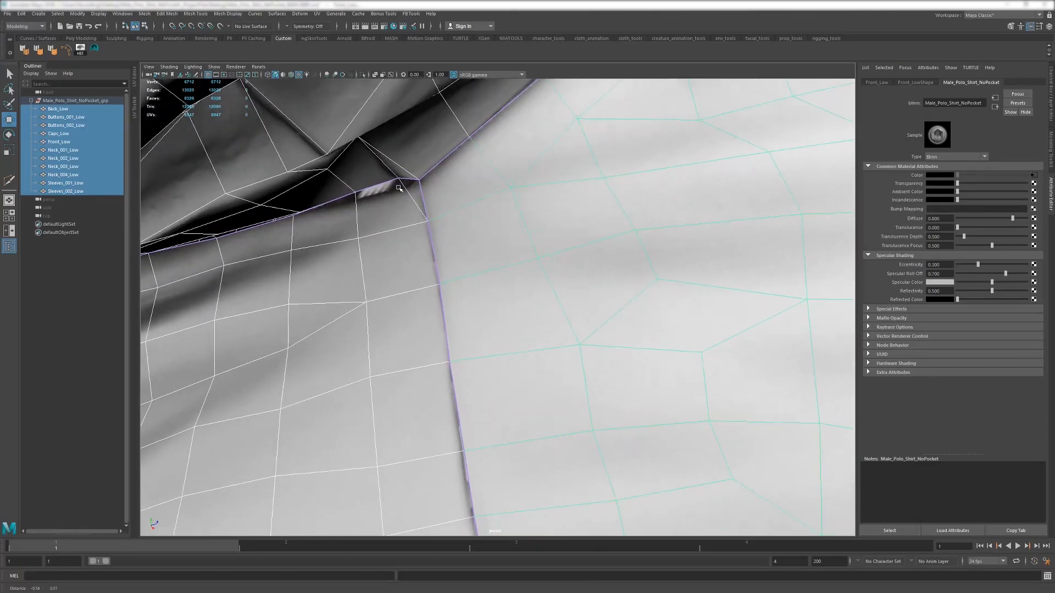
left_click_drag(399, 188, 432, 283, "alt")
key("F9")
key("f")
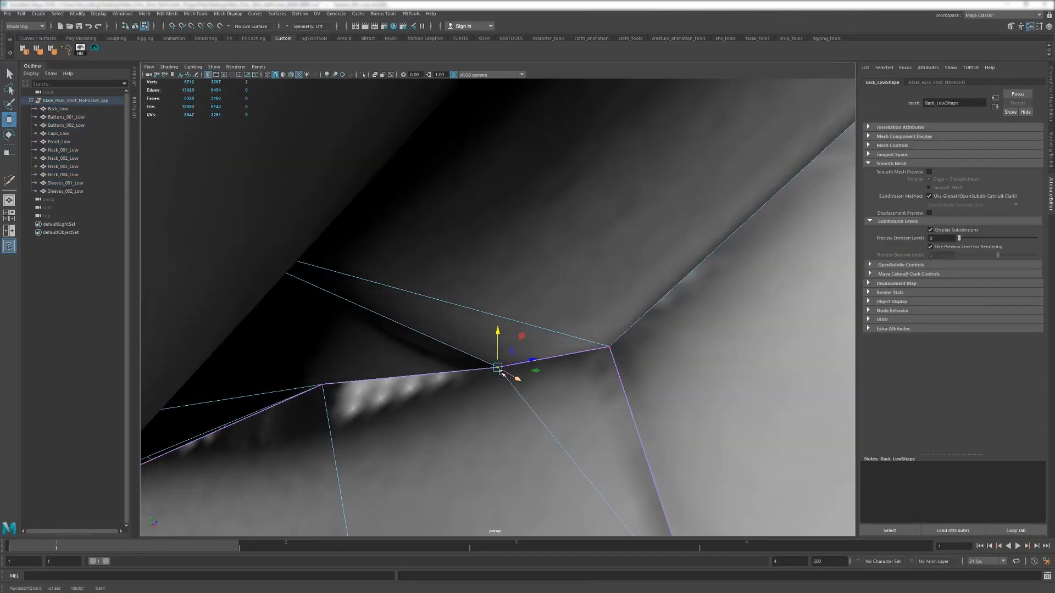
left_click_drag(476, 342, 377, 302, "alt")
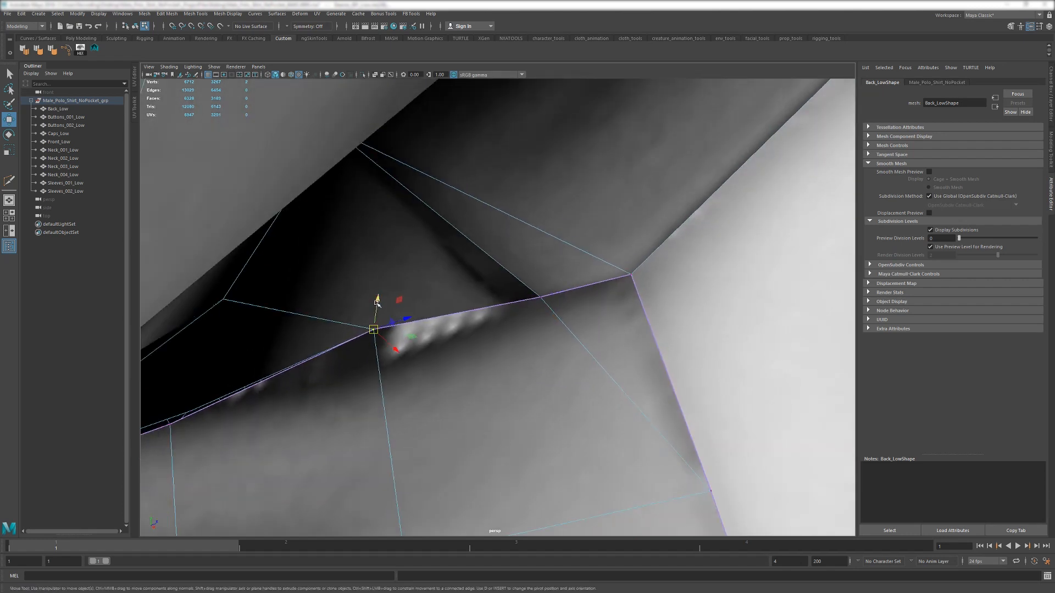
left_click_drag(379, 338, 423, 245, "alt")
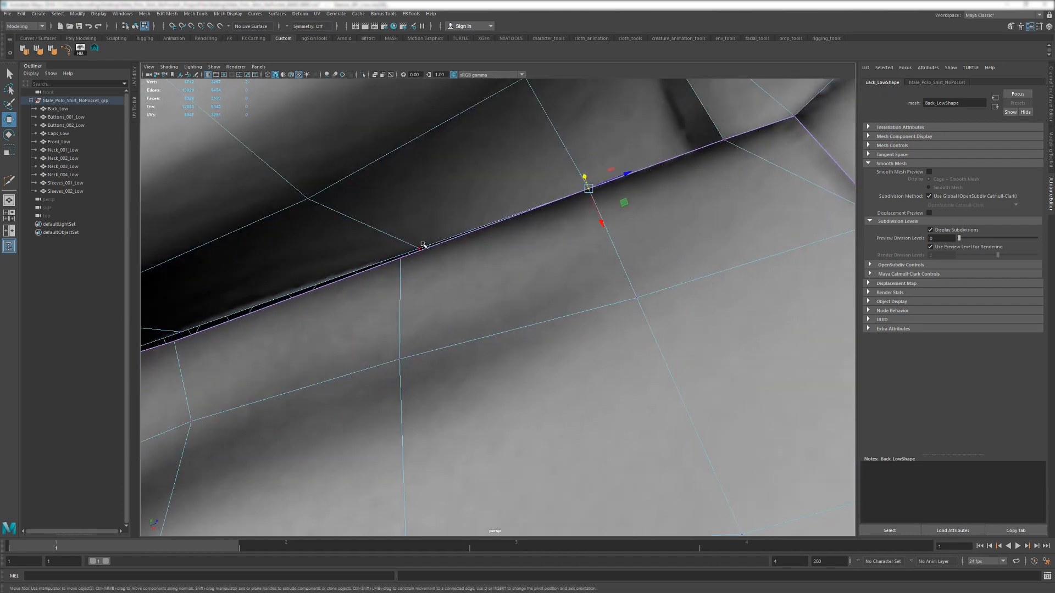
left_click_drag(277, 292, 464, 269, "alt")
scroll(463, 269, "down", 3)
key("F8")
- Select Front_Low and Sleeves_001_Low and move their shared armhole seam vertices to fit the sculpted seam
left_click(489, 290)
scroll(488, 289, "down", 4)
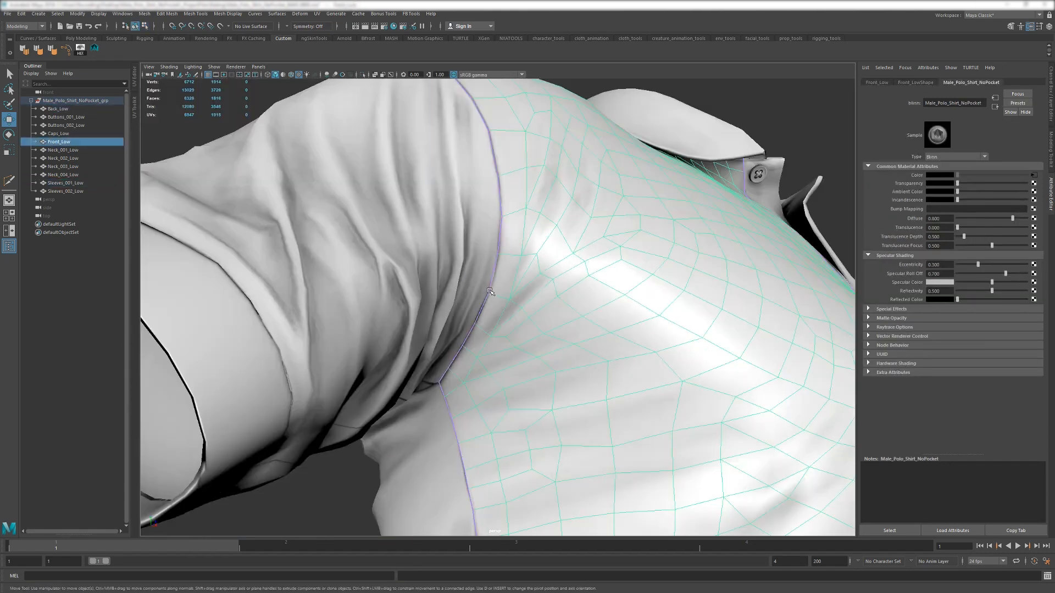
scroll(489, 290, "up", 4)
scroll(489, 289, "up", 1)
left_click(440, 267, "shift")
key("F8")
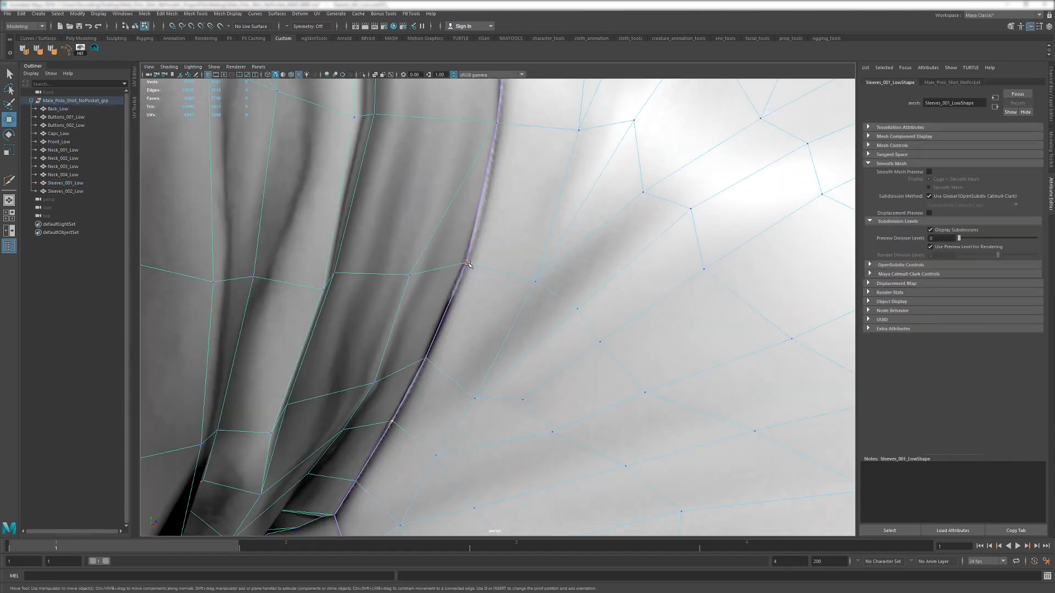
left_click(468, 267)
left_click_drag(468, 267, 411, 400, "alt")
scroll(396, 373, "up", 2)
left_click(377, 370)
left_click(380, 379)
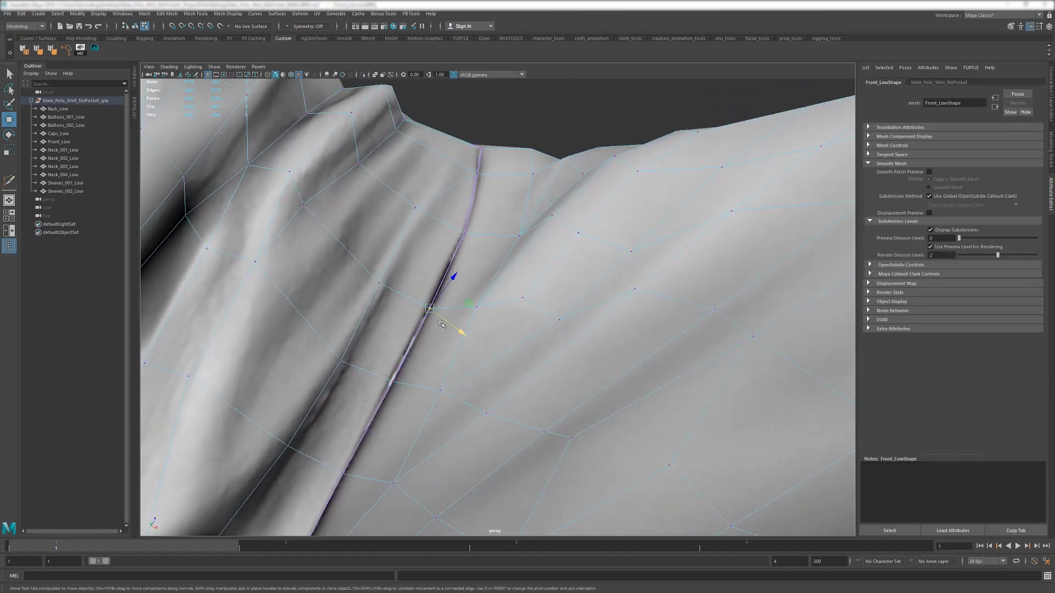
left_click_drag(442, 325, 459, 346, "alt")
key("F8")
right_click_drag(448, 330, 341, 297, "alt")
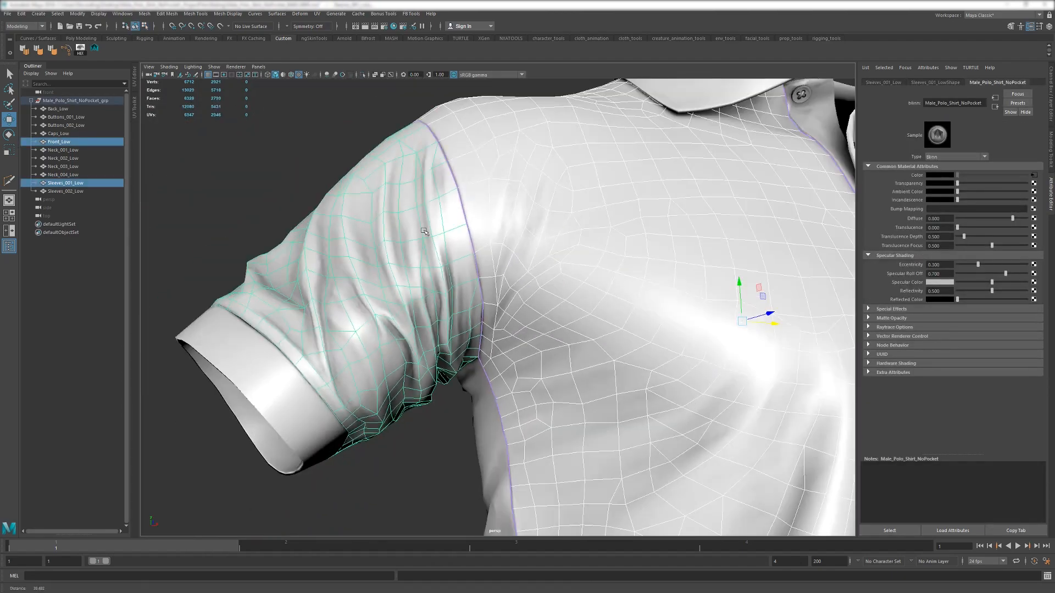
- Clear the selection and compare the sleeve's armhole seam with the ambient occlusion bake in Substance Painter
left_click_drag(341, 264, 556, 250, "alt")
left_click(714, 159)
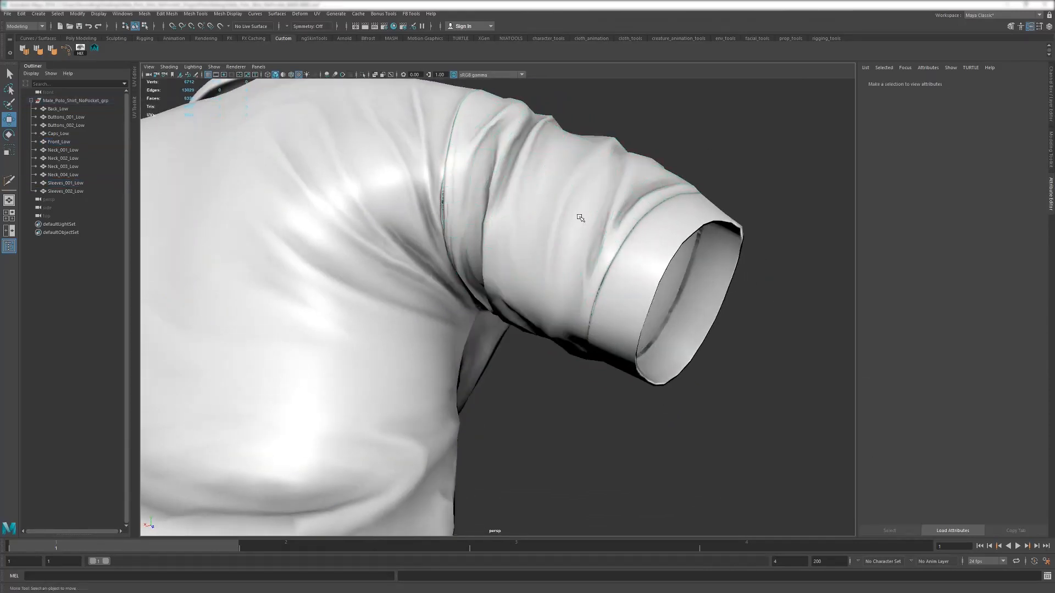
right_click_drag(529, 203, 605, 220, "alt")
middle_click_drag(445, 157, 482, 272, "alt")
mouse_move(482, 272)
left_mouse_down("alt")
mouse_move(496, 289)
mouse_move(513, 235)
left_mouse_up("alt")
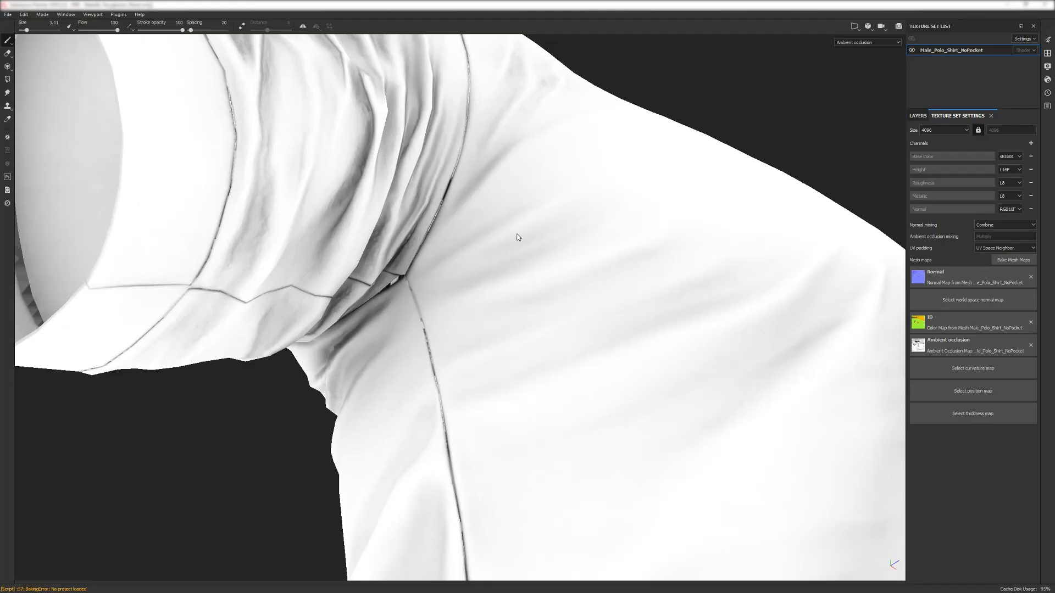
mouse_move(514, 236)
left_mouse_down("alt")
mouse_move(419, 334)
mouse_move(624, 179)
mouse_move(412, 226)
mouse_move(490, 264)
mouse_move(483, 298)
mouse_move(551, 243)
mouse_move(471, 330)
mouse_move(468, 267)
mouse_move(490, 344)
mouse_move(490, 193)
mouse_move(523, 358)
mouse_move(511, 207)
left_mouse_up("alt")
left_click_drag(463, 311, 465, 255, "alt")
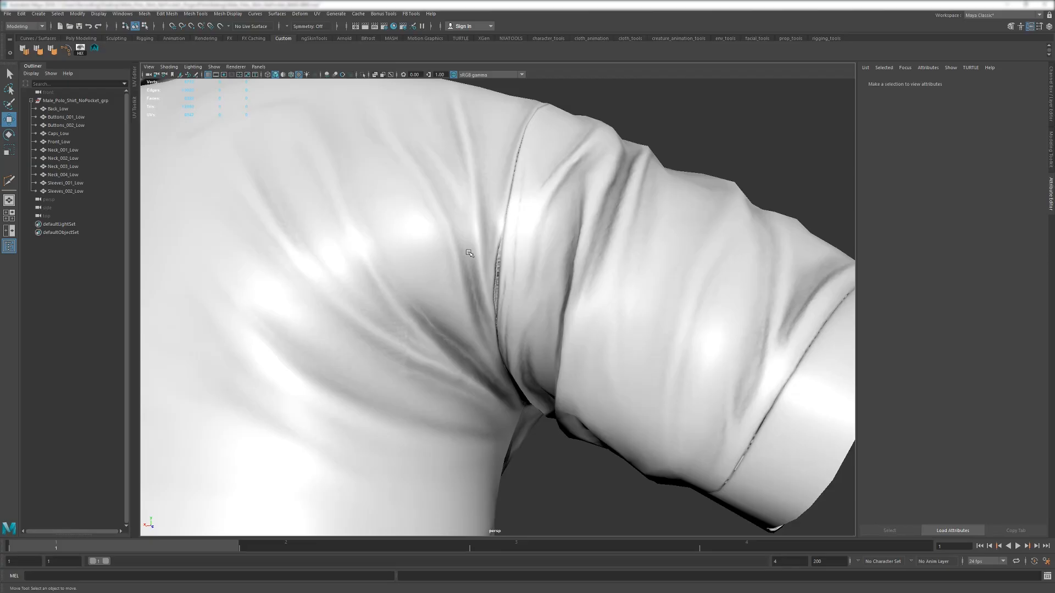
- Back in Maya, select Back_Low and Sleeves_001_Low and shift the vertices along their rear armhole seam
left_click_drag(463, 256, 479, 243, "alt")
left_click(480, 243, "shift")
right_click_drag(479, 244, 490, 287, "alt")
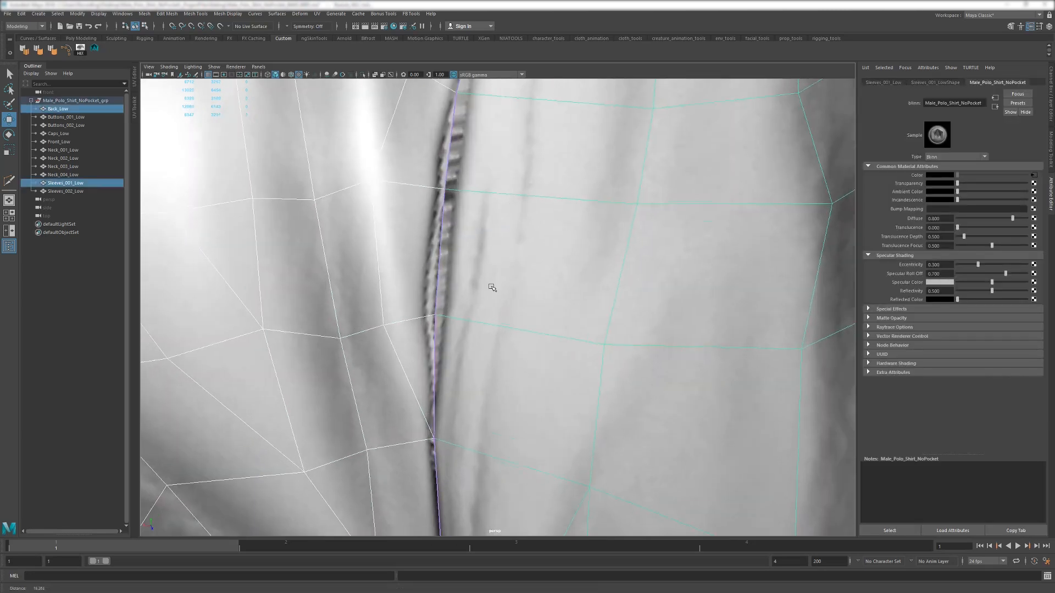
middle_click_drag(490, 287, 513, 322, "alt")
key("F9")
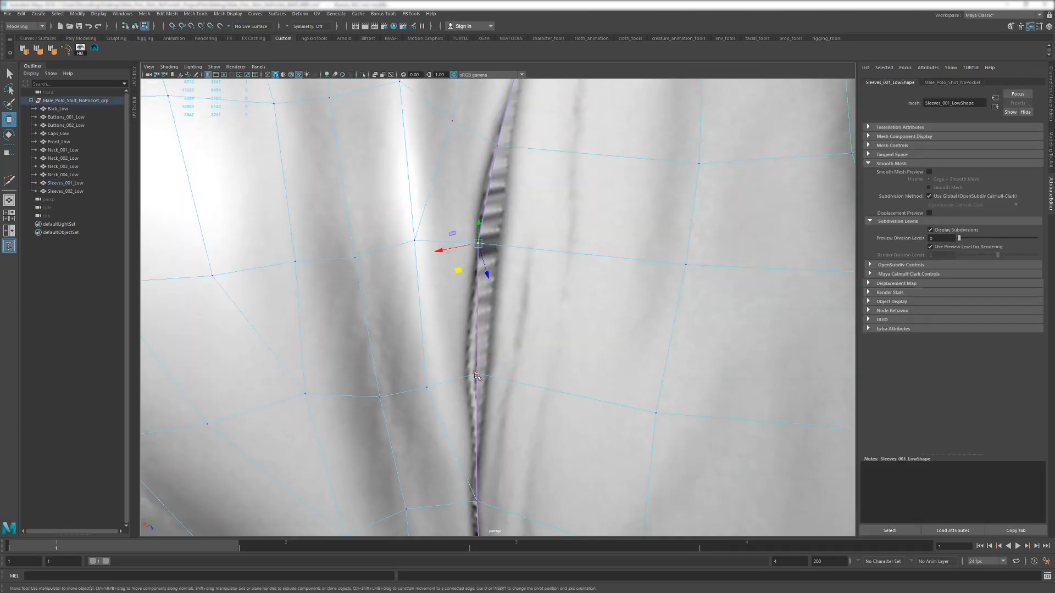
left_click_drag(433, 380, 431, 380)
key("F8")
right_click_drag(430, 381, 494, 266, "alt")
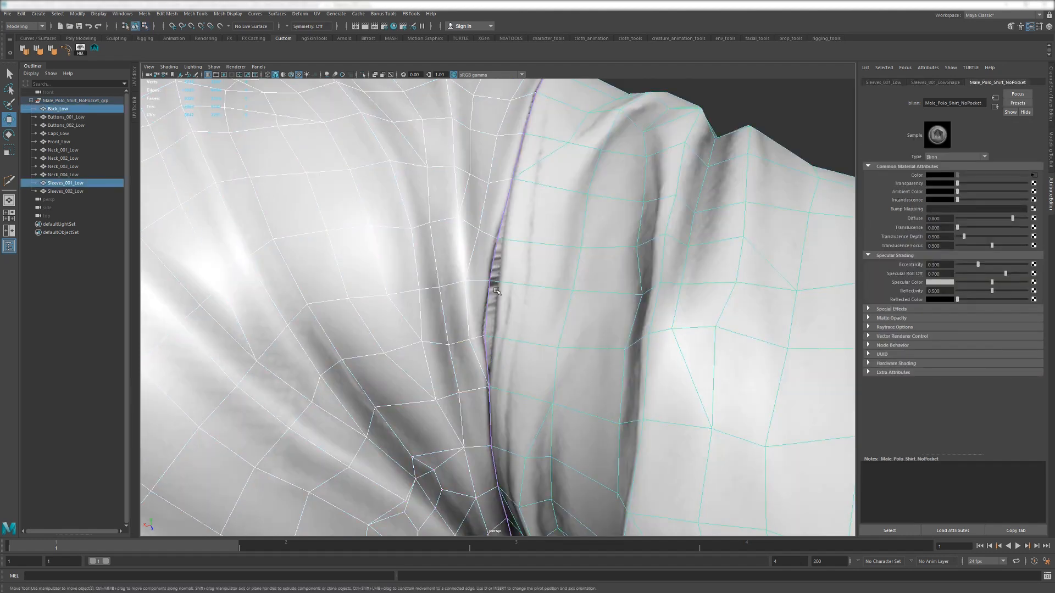
- Switch to ZBrush, make Back_High the active subtool and examine where the sculpted back panel meets the sleeve
key("alt+Tab")
mouse_move(376, 222)
right_mouse_down()
mouse_move(413, 214)
mouse_move(411, 235)
mouse_move(623, 282)
mouse_move(602, 298)
mouse_move(686, 393)
mouse_move(610, 279)
mouse_move(583, 263)
mouse_move(648, 147)
mouse_move(607, 237)
mouse_move(657, 237)
mouse_move(745, 176)
mouse_move(849, 247)
mouse_move(669, 210)
mouse_move(384, 217)
right_mouse_up()
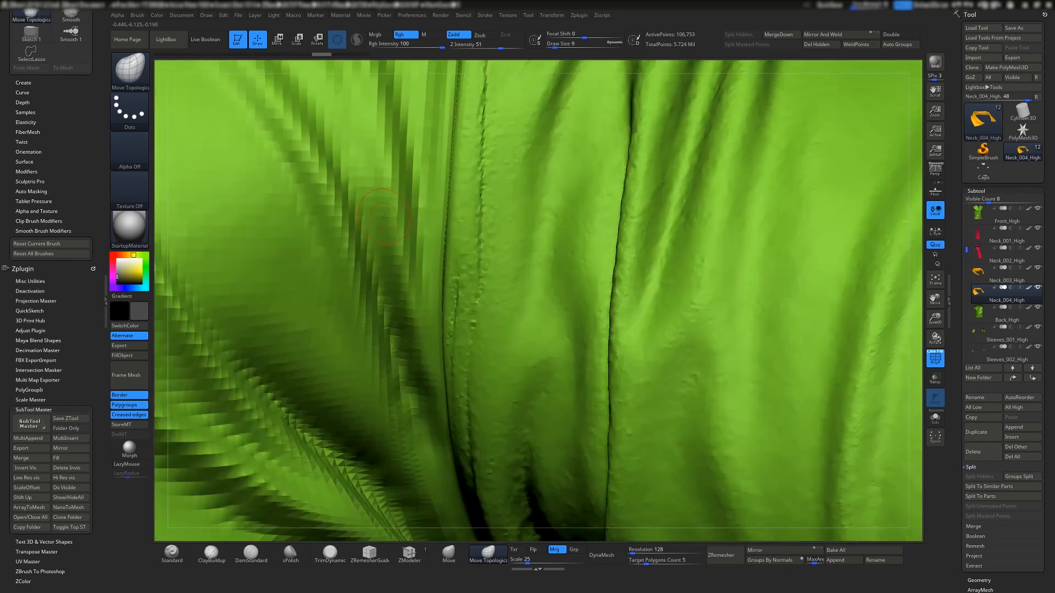
mouse_move(450, 250)
right_mouse_down()
mouse_move(450, 234)
mouse_move(420, 208)
mouse_move(313, 212)
mouse_move(312, 266)
mouse_move(306, 253)
mouse_move(411, 269)
right_mouse_up()
left_click(294, 246, "alt")
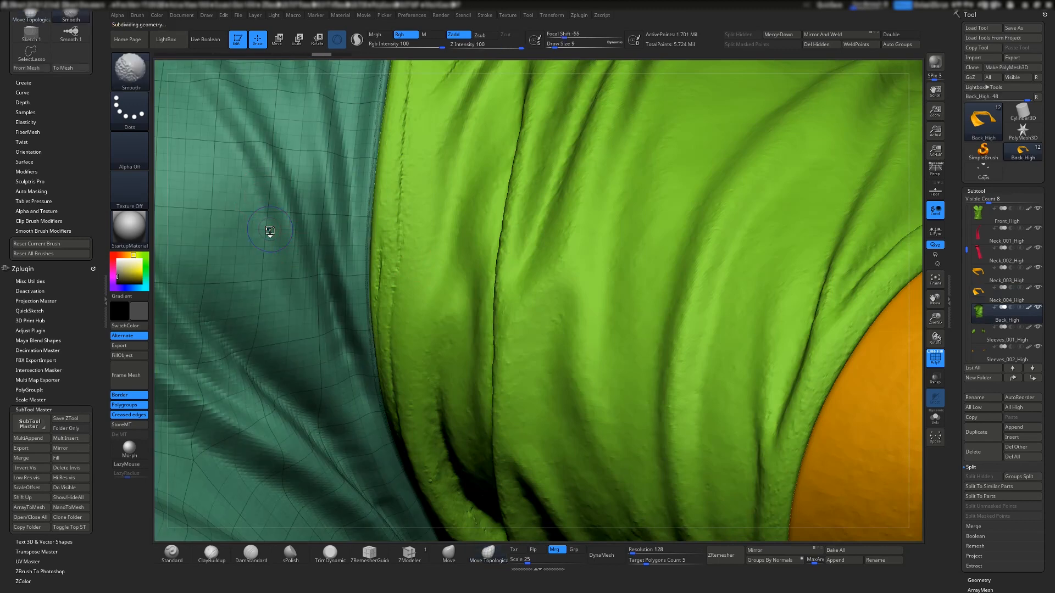
right_click_drag(394, 260, 455, 214)
right_click_drag(489, 257, 470, 282)
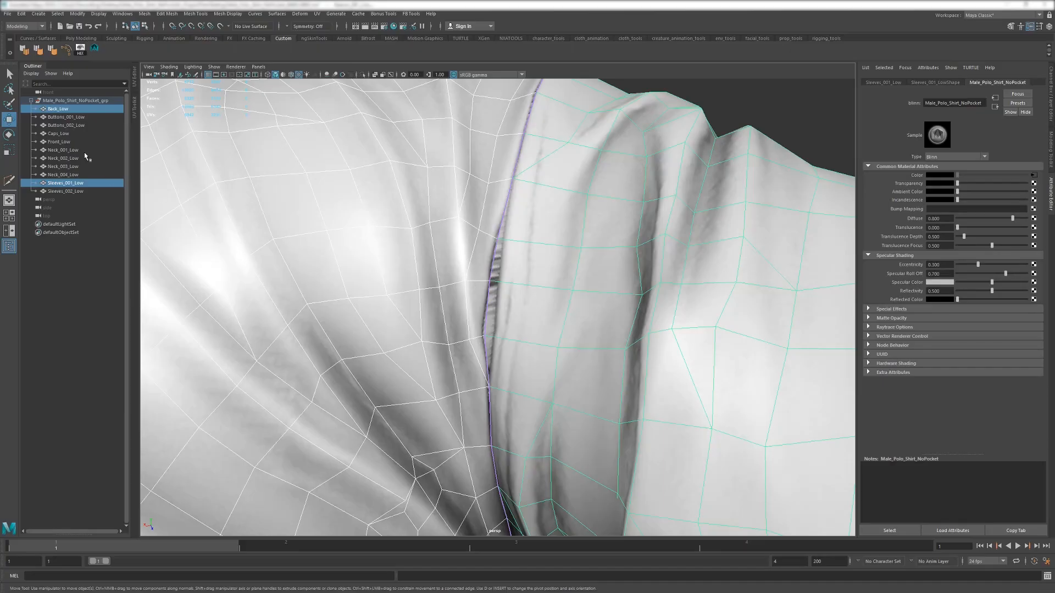
- Switch to Maya and import the high-poly meshes Sleeves_001_High.OBJ and Back_High.OBJ into the scene
left_click(7, 13)
left_click(45, 104)
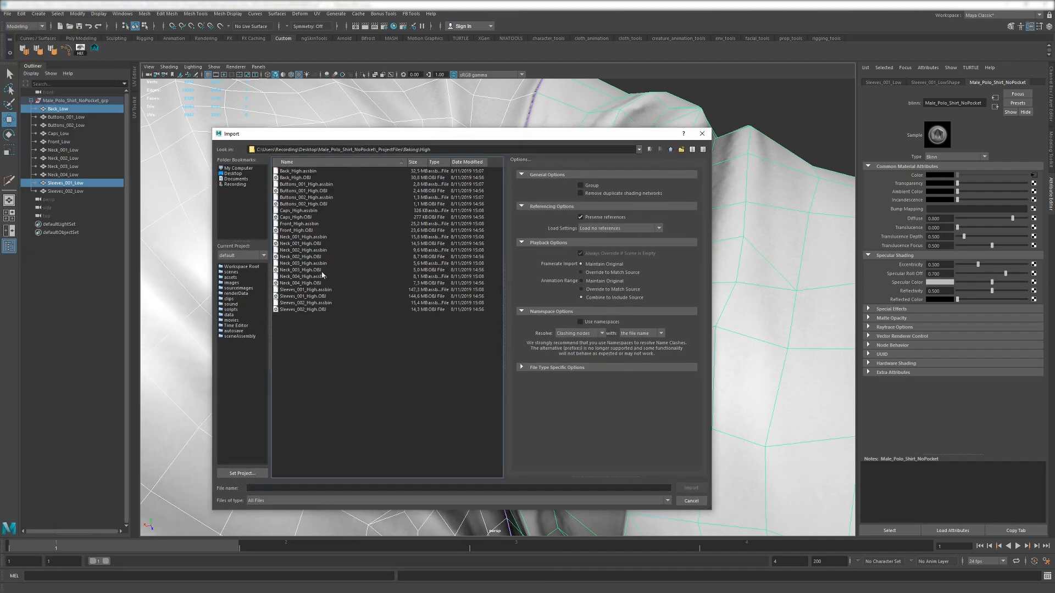
double_click(333, 298)
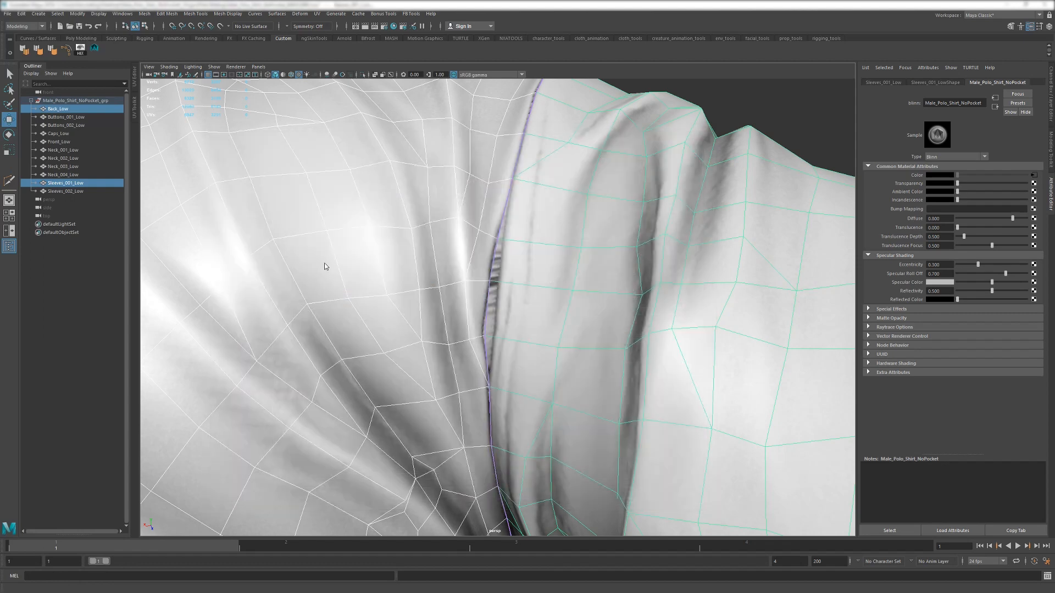
left_click(7, 15)
left_click(33, 104)
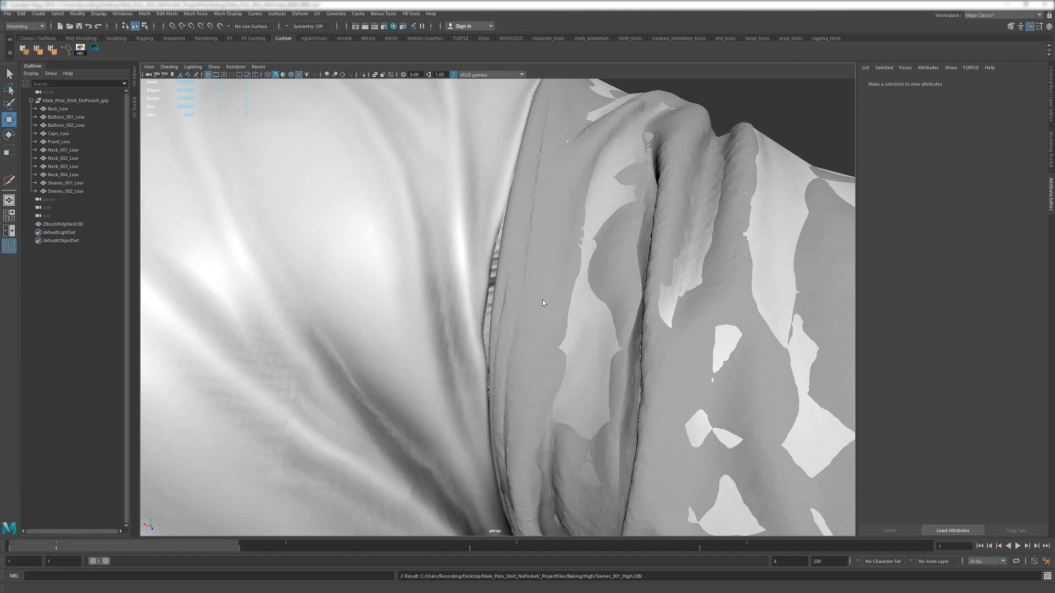
- Select the imported high-poly back and sleeve meshes at the armhole seam and assign an existing glossy material to both
right_click_drag(498, 250, 494, 412, "alt")
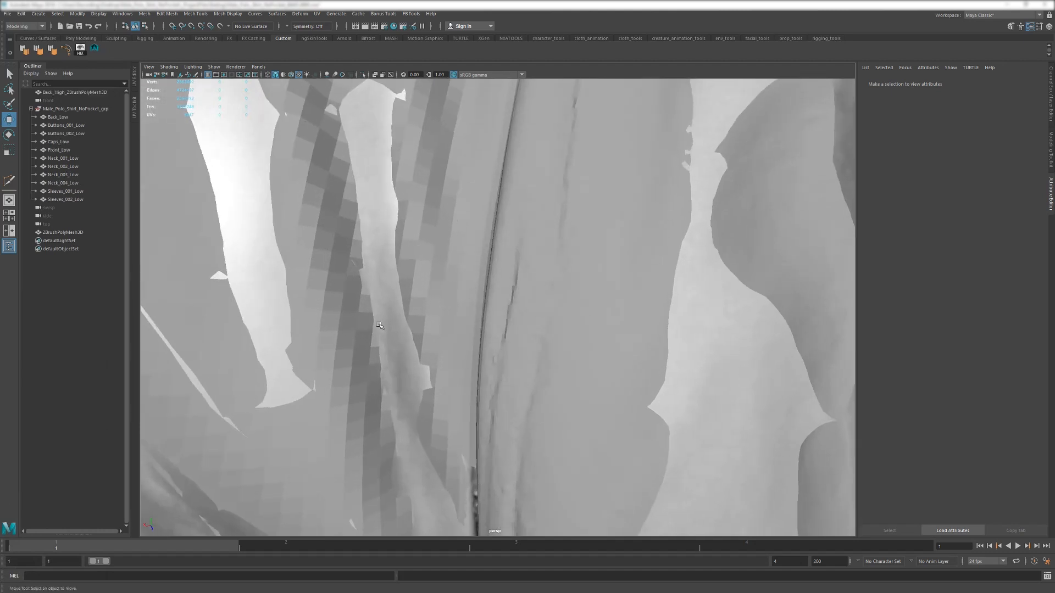
left_click(409, 323)
middle_click_drag(409, 322, 386, 265, "alt")
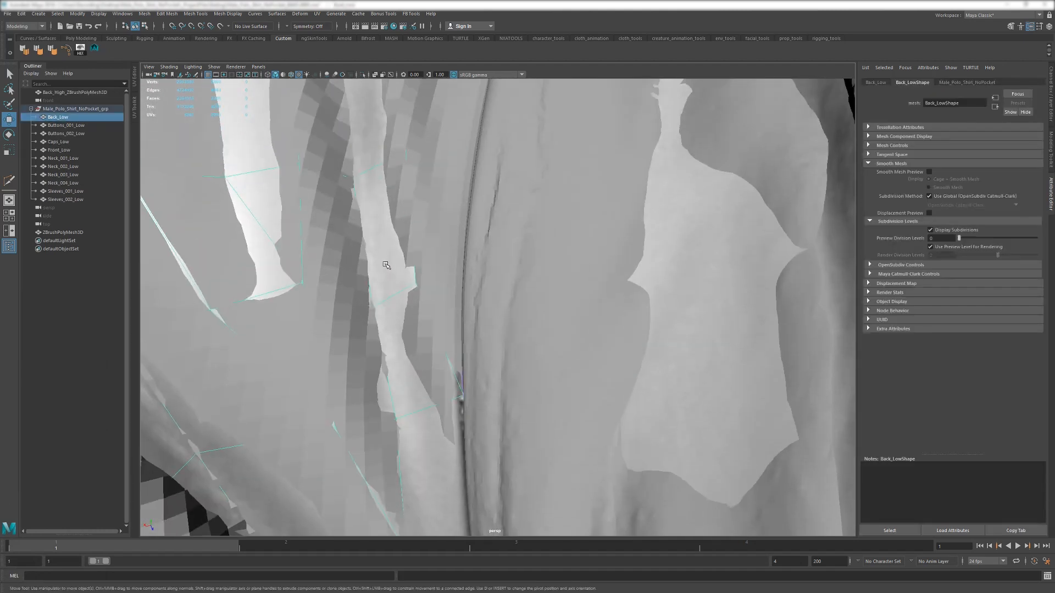
left_click(659, 261)
left_click_drag(450, 364, 471, 332, "alt")
left_click(529, 219)
left_click(483, 182)
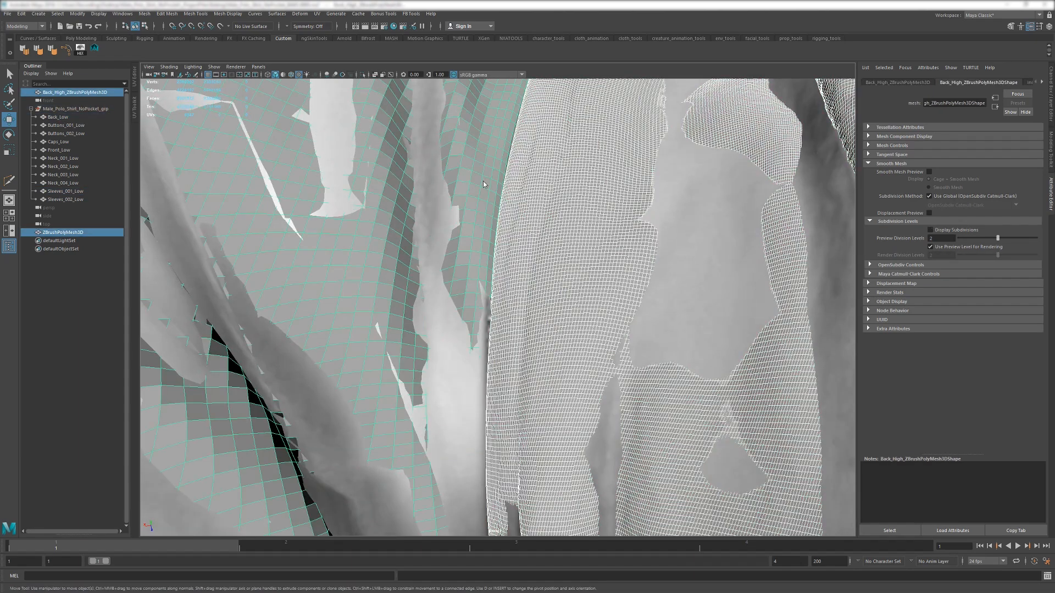
right_click_drag(483, 182, 487, 361)
right_click_drag(542, 402, 541, 401)
key("alt+v")
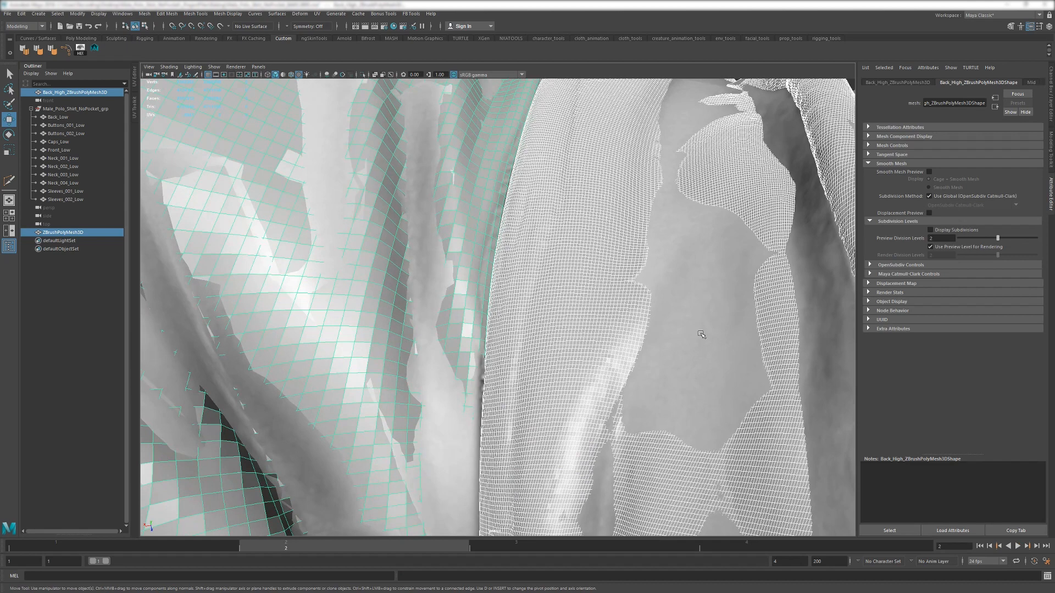
- Select Back_Low and Sleeves_001_Low and move their shared rear armhole vertex to fit the high-poly seam
left_click(699, 332)
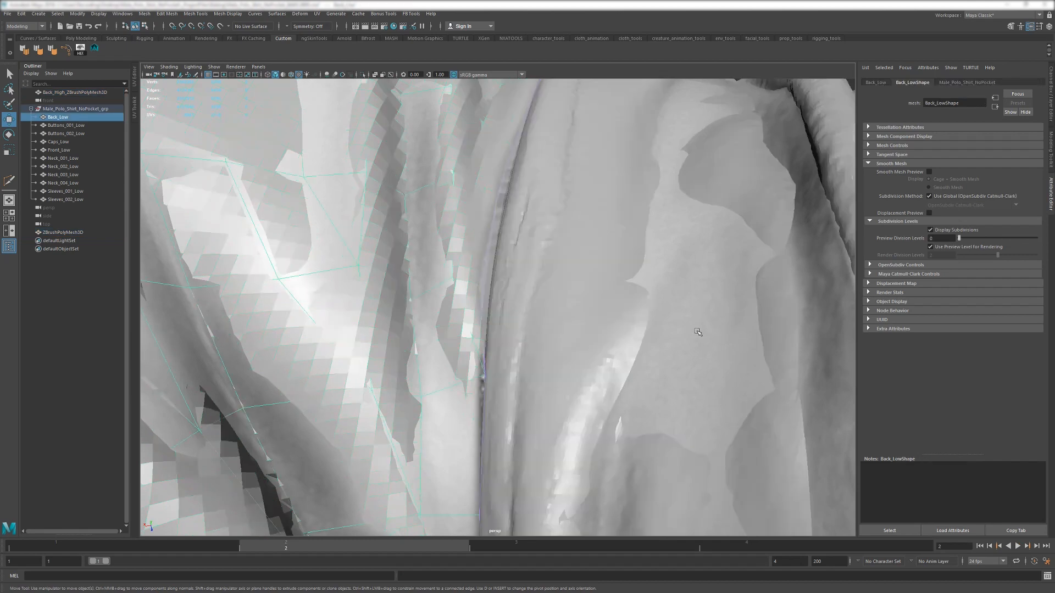
left_click(543, 548)
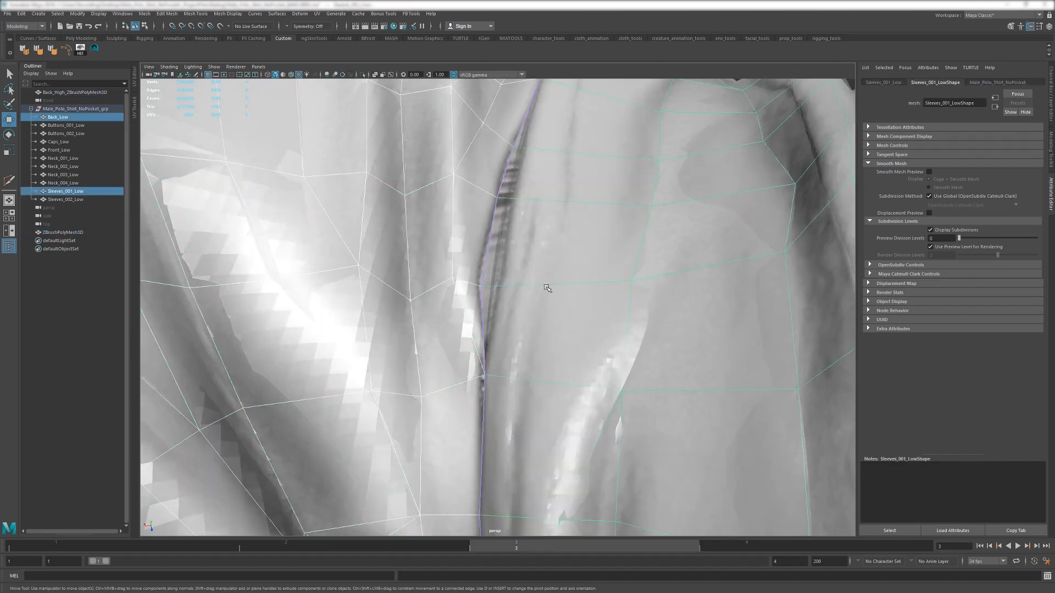
scroll(546, 288, "up", 2)
key("F8")
key("f")
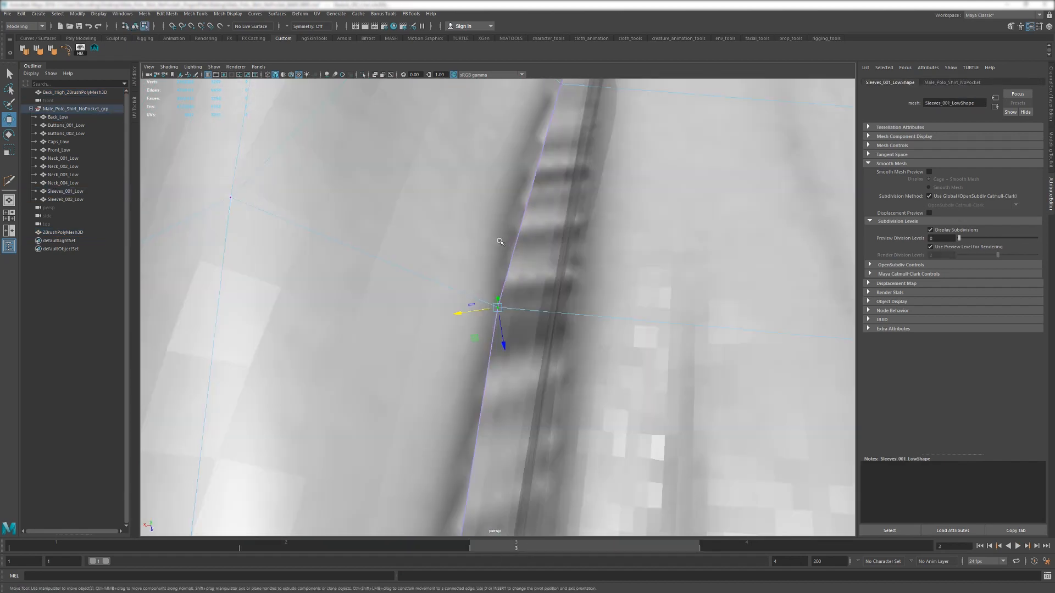
left_click_drag(511, 257, 498, 335, "alt")
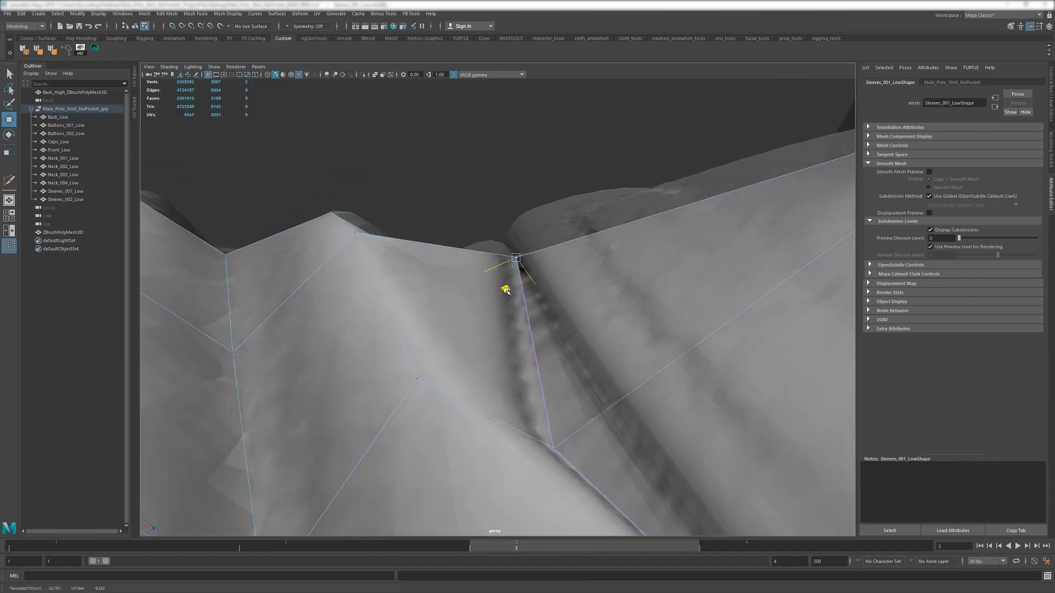
left_click_drag(509, 289, 487, 341)
double_click(10, 120)
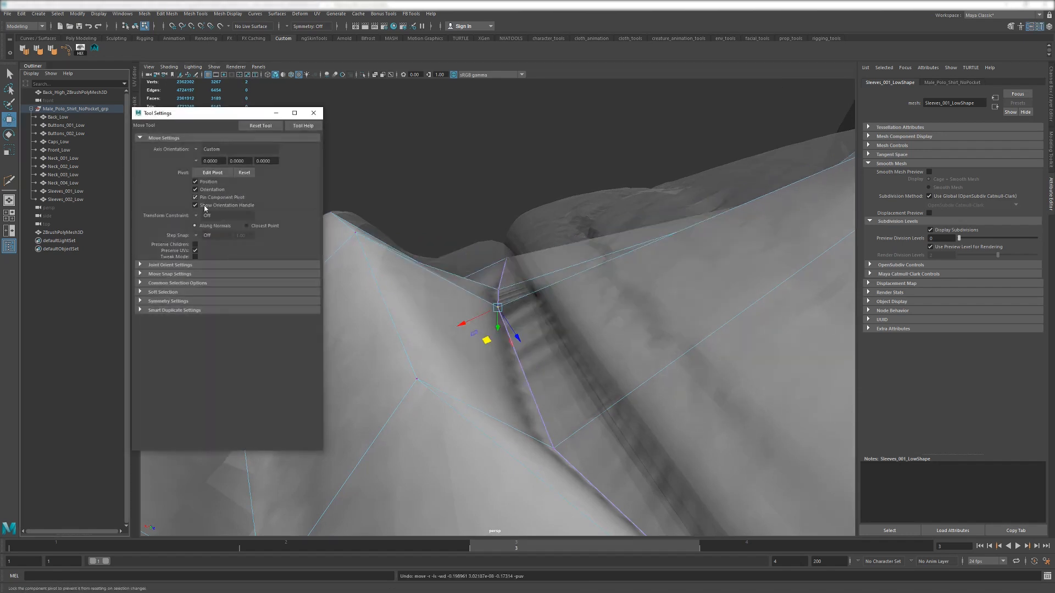
left_click(313, 112)
left_click_drag(486, 340, 511, 300)
- Adjust the neighbouring seam vertex between the back and sleeve against the high-poly surface, and return to object selection
left_click_drag(549, 445, 546, 346, "alt")
left_click_drag(565, 285, 468, 257, "alt")
mouse_move(468, 257)
left_mouse_down("alt")
mouse_move(489, 277)
mouse_move(480, 263)
left_mouse_up("alt")
left_click_drag(558, 439, 574, 367, "alt")
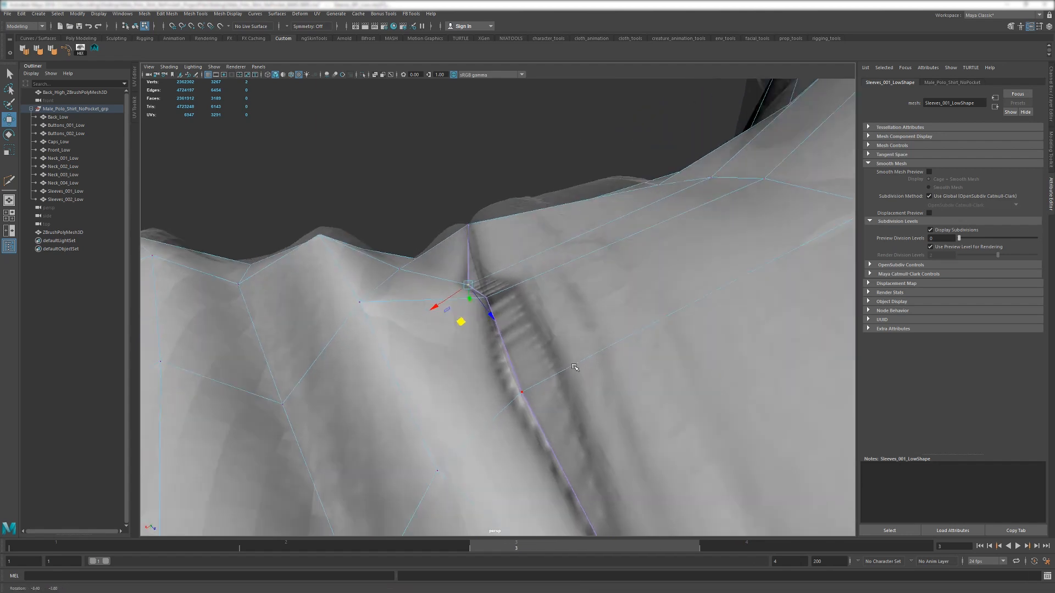
left_click_drag(588, 302, 634, 312, "alt")
middle_click_drag(634, 353, 632, 303)
left_click_drag(632, 302, 445, 325, "alt")
scroll(561, 310, "down", 3)
key("F8")
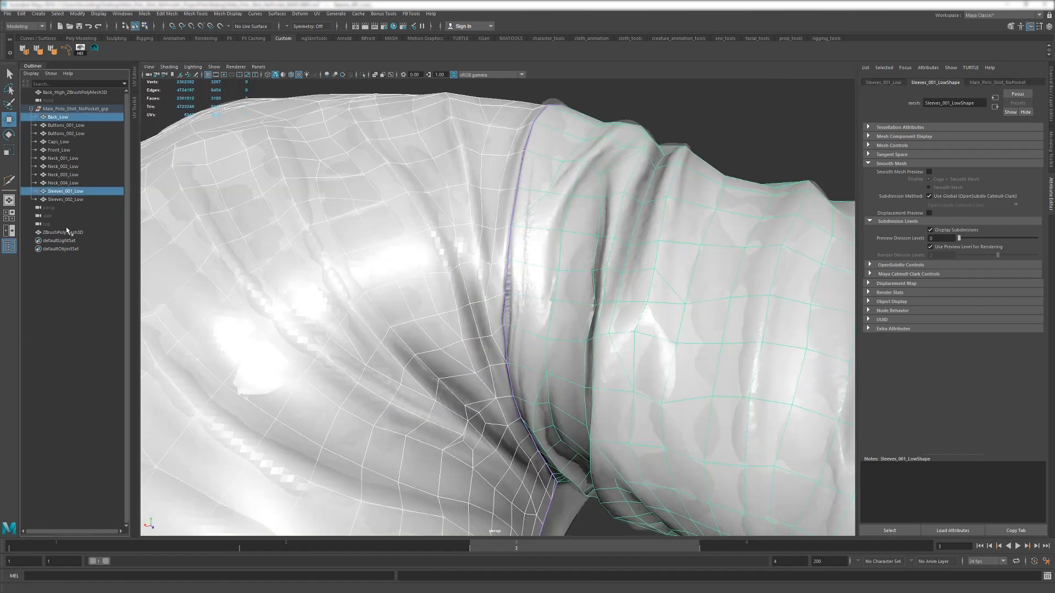
- Hide the imported high-poly back and sleeve meshes, select Male_Polo_Shirt_NoPocket_grp and save the scene
left_click(63, 233)
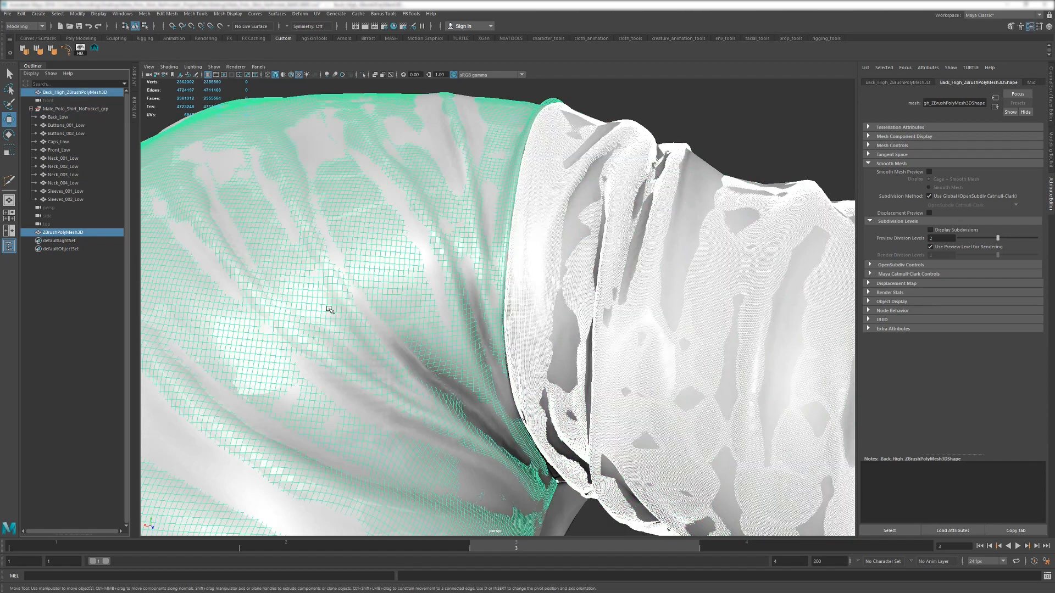
key("h")
left_click(75, 108)
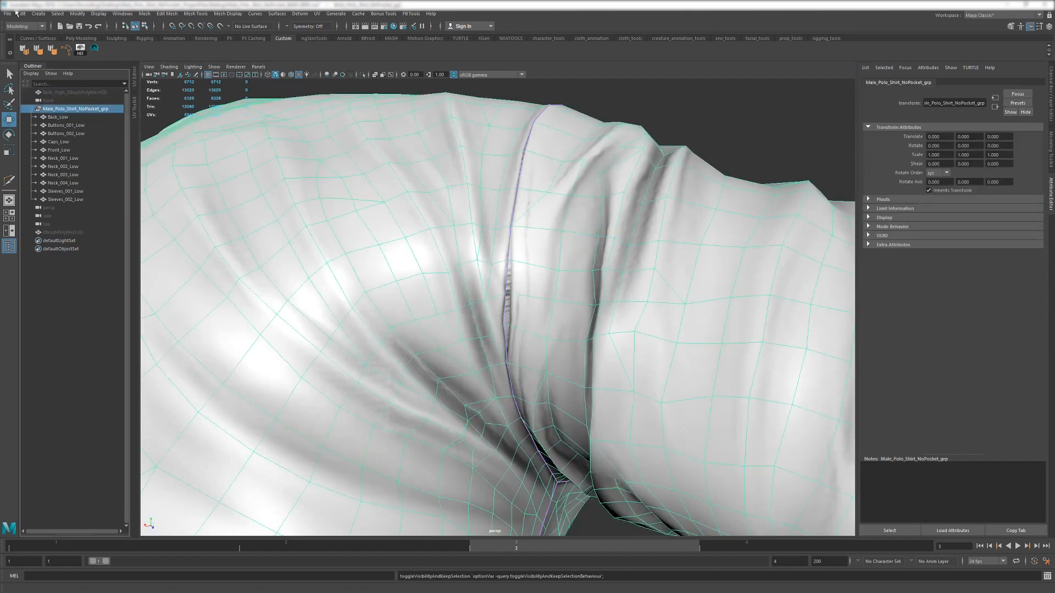
key("ctrl+s")
key("q")
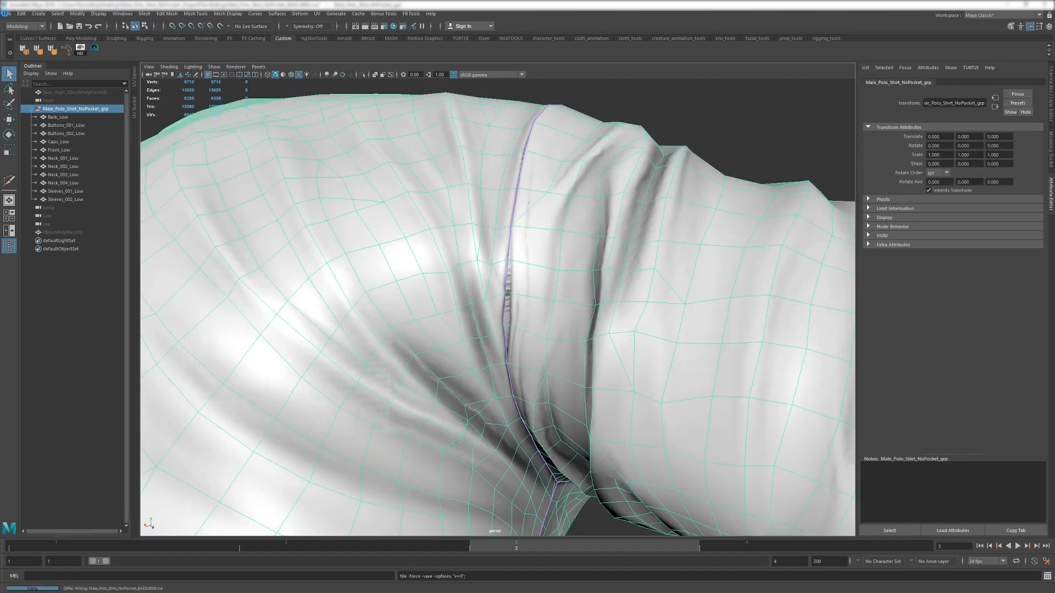
- Export the selected low-poly group as FBX, overwriting Male_Polo_Shirt_NoPocket_BAKE.fbx in the Baking folder
left_click(7, 13)
left_click(45, 130)
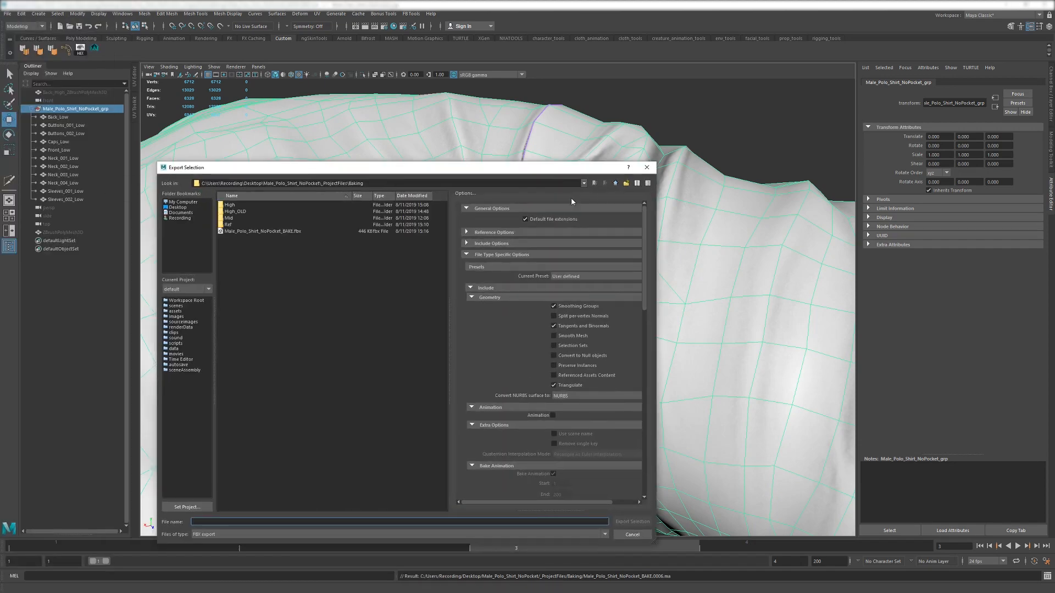
double_click(301, 232)
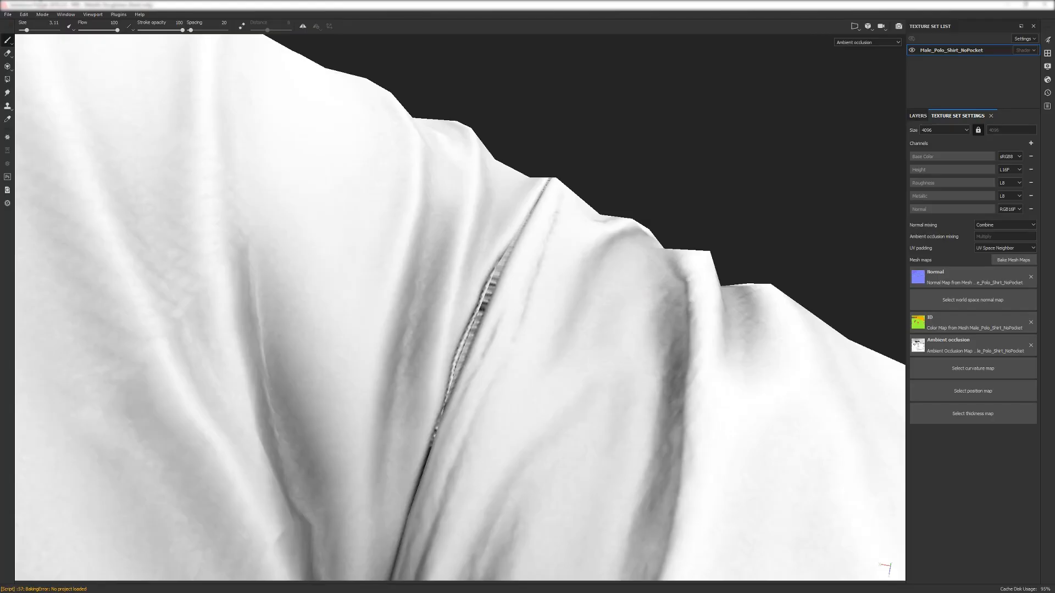
- Switch to Substance Painter and reload the project mesh from the updated Male_Polo_Shirt_NoPocket_BAKE file
left_click(23, 14)
left_click(31, 41)
left_click(592, 254)
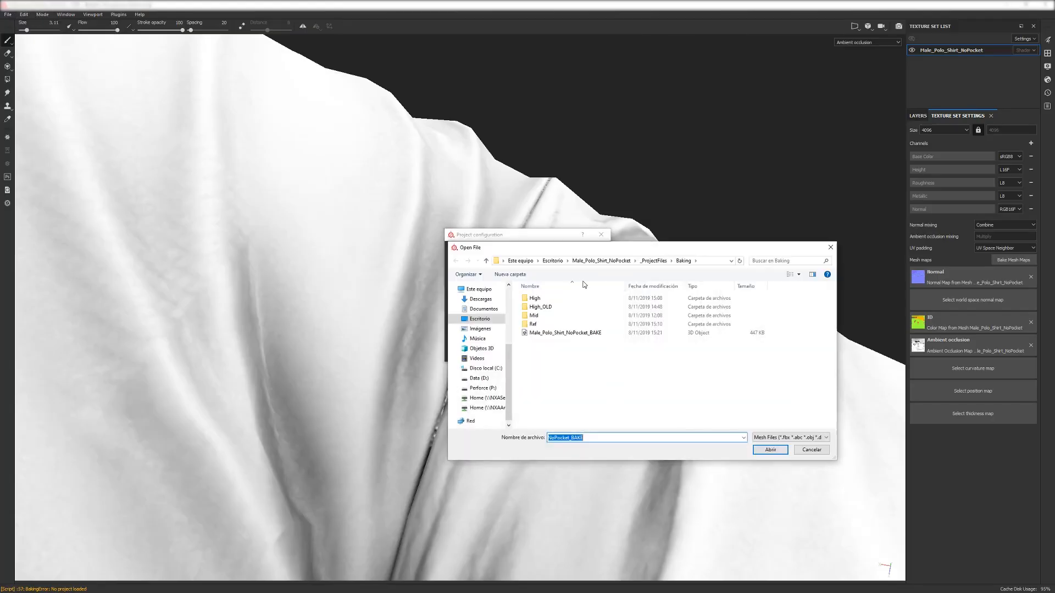
double_click(552, 333)
left_click(529, 351)
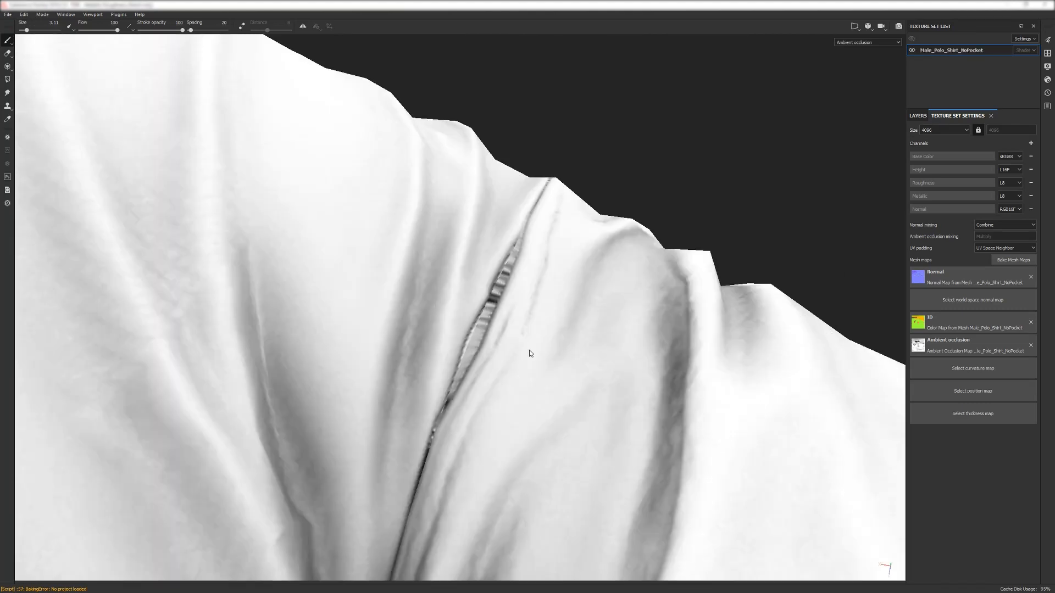
- Rebake the shirt's normal, ID and ambient occlusion mesh maps at 4096 output size
scroll(529, 351, "down", 2)
left_click_drag(529, 350, 450, 265, "alt")
left_click(1011, 260)
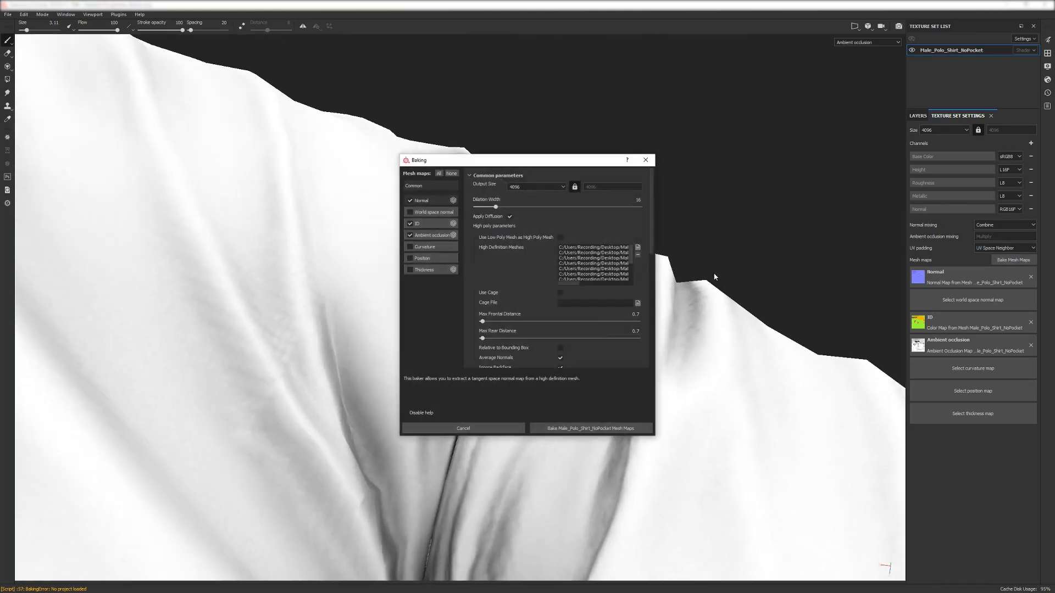
left_click(591, 429)
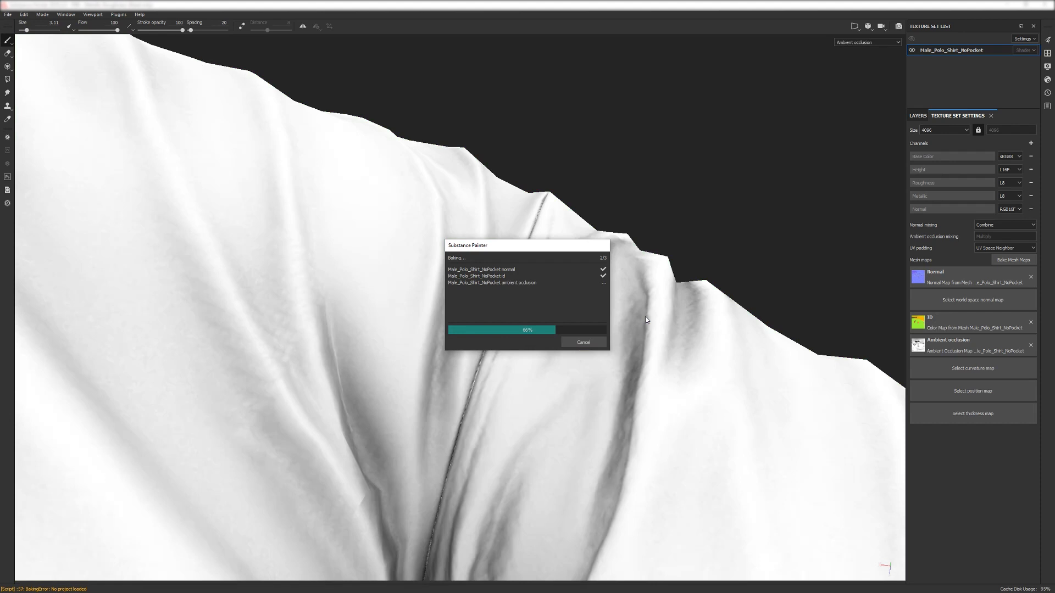
- Examine the ambient occlusion bake around the sleeves, armpit, side seam and front of the shirt
left_click_drag(589, 365, 500, 364, "alt")
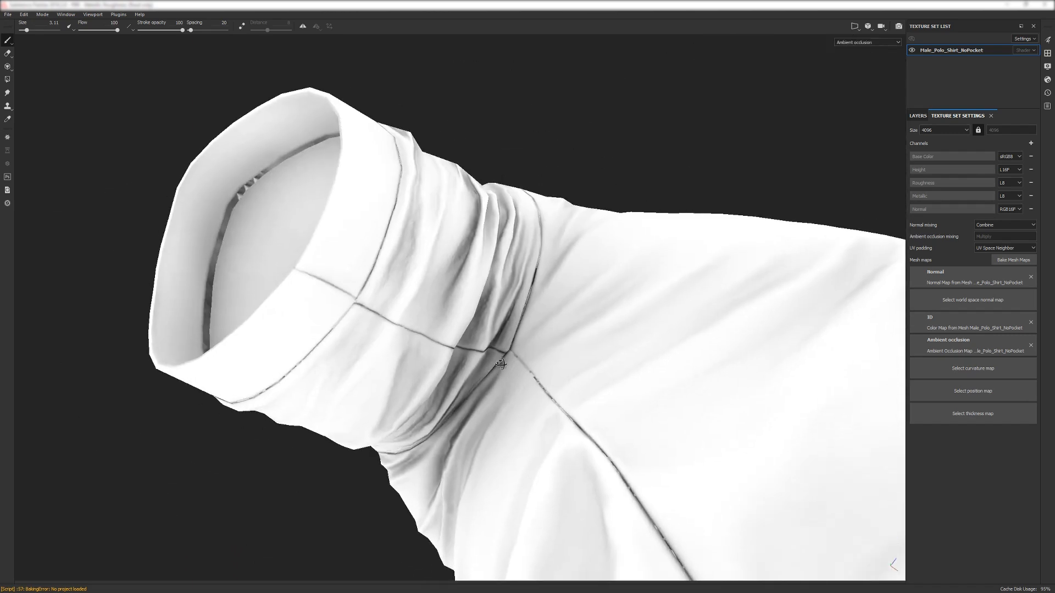
left_click_drag(548, 392, 587, 419, "alt")
left_click_drag(541, 375, 540, 390, "alt")
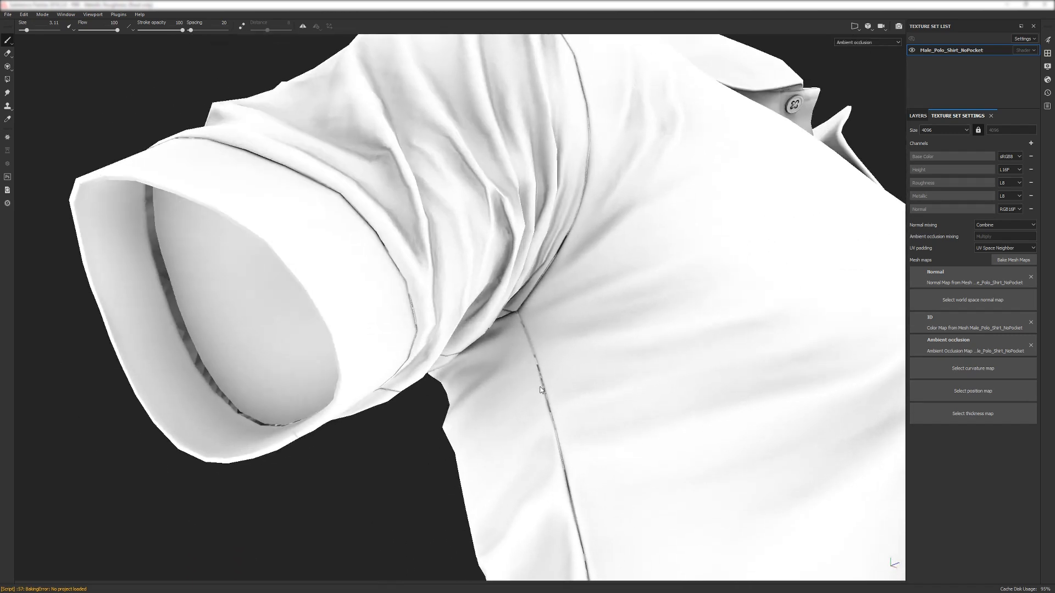
right_click_drag(556, 427, 471, 242, "alt")
left_click_drag(471, 241, 473, 297, "alt")
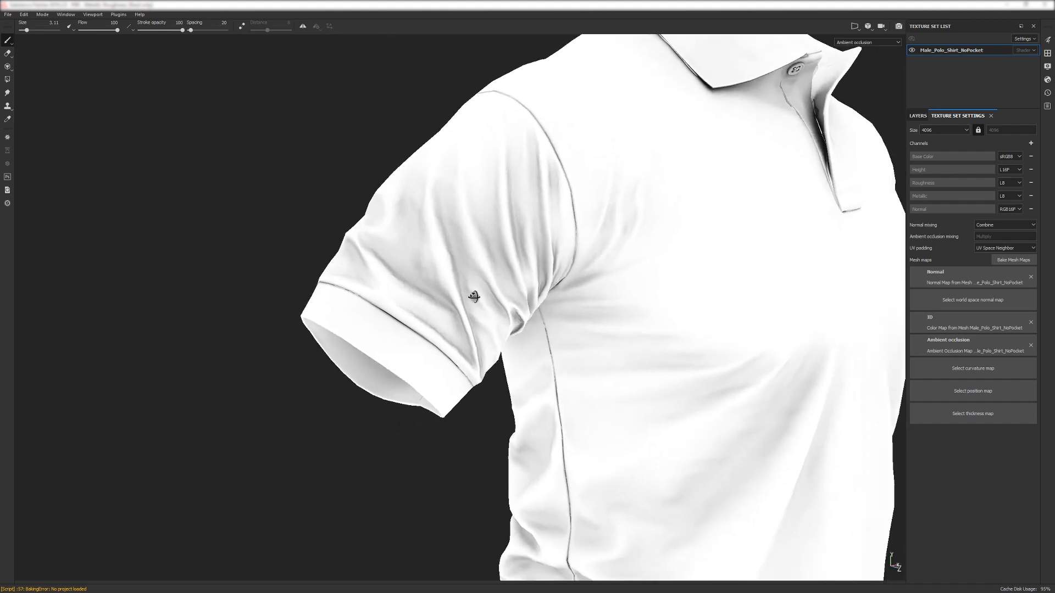
right_click_drag(473, 296, 487, 173, "alt")
left_click_drag(486, 175, 591, 309, "alt")
middle_click_drag(563, 324, 536, 242, "alt")
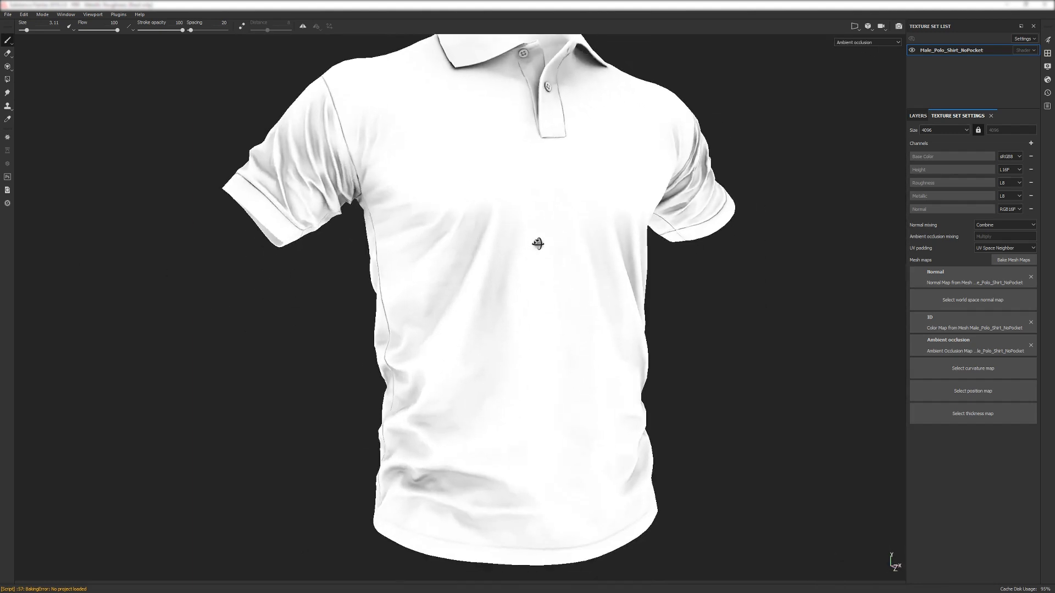
left_click_drag(537, 242, 533, 199, "alt")
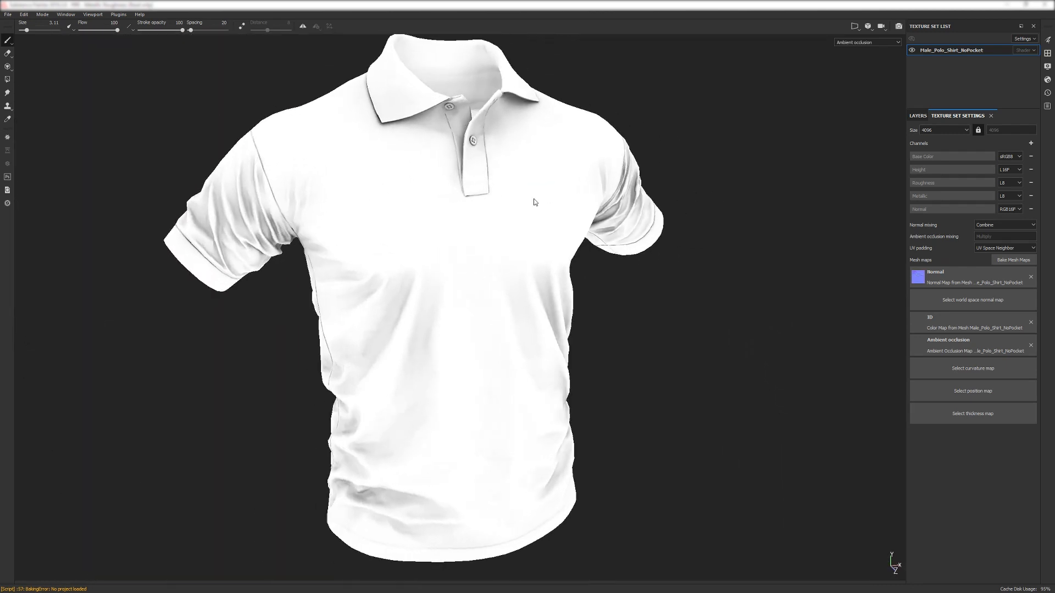
right_click_drag(532, 199, 495, 206, "alt")
middle_click_drag(495, 206, 505, 209, "alt")
left_click_drag(504, 209, 536, 211, "alt")
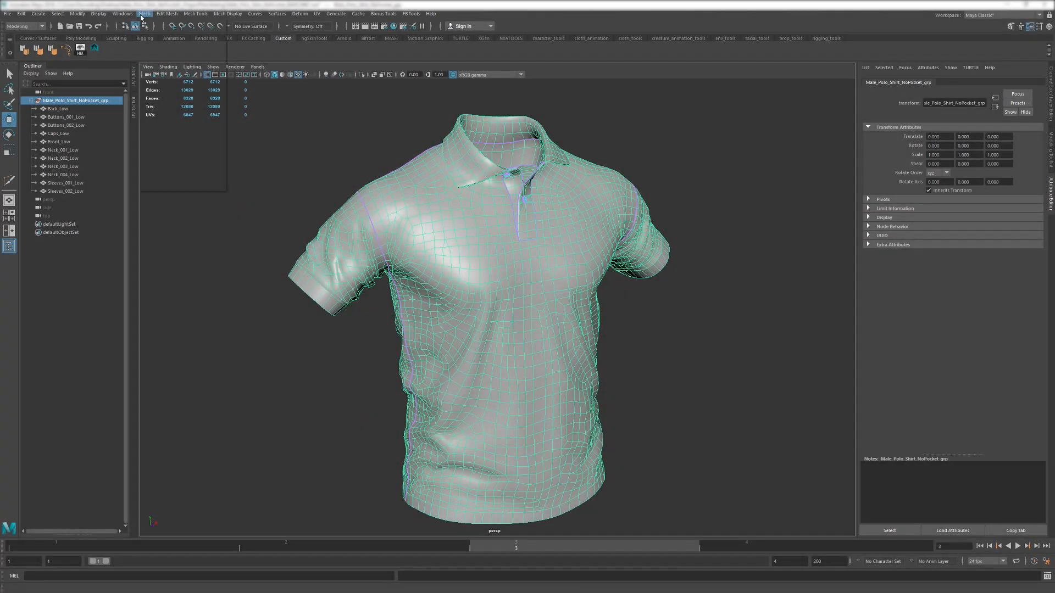
- Run Cleanup on the selected low-poly group with Select matching polygons to check for problem geometry
left_click(143, 13)
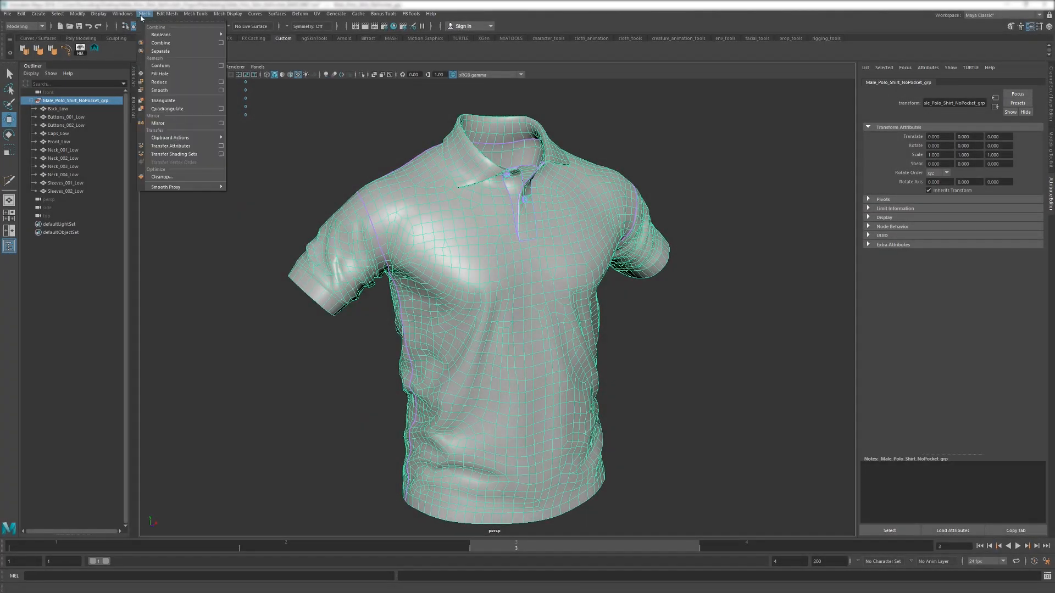
left_click(159, 172)
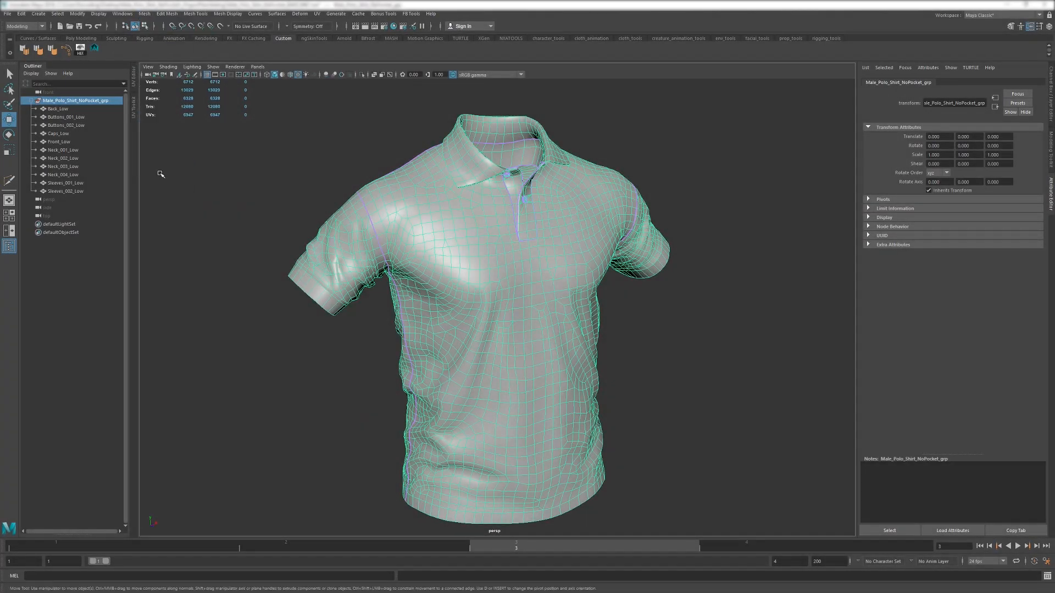
left_click(145, 14)
left_click(222, 177)
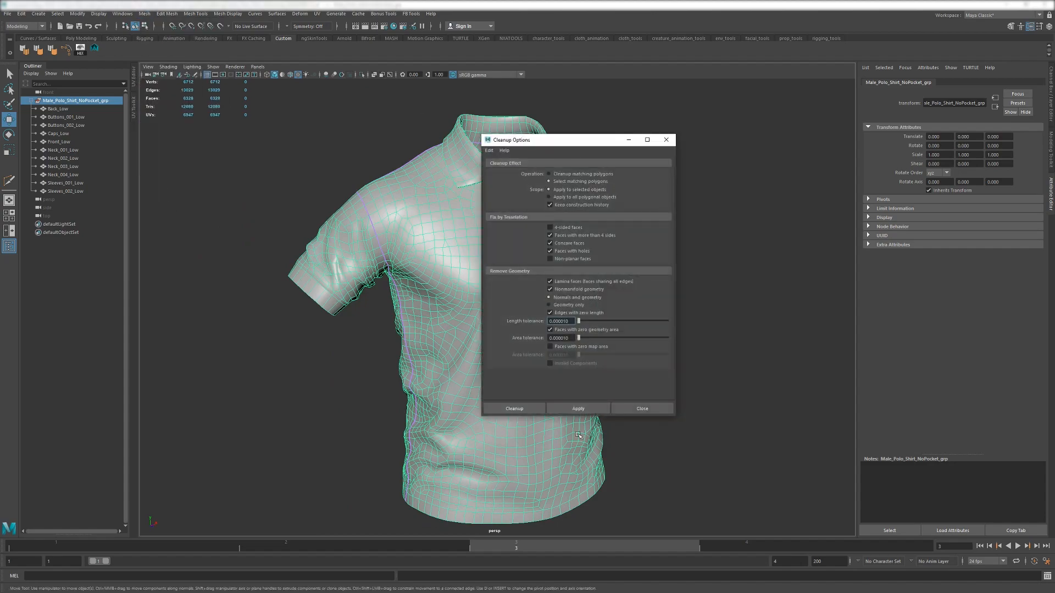
left_click(526, 408)
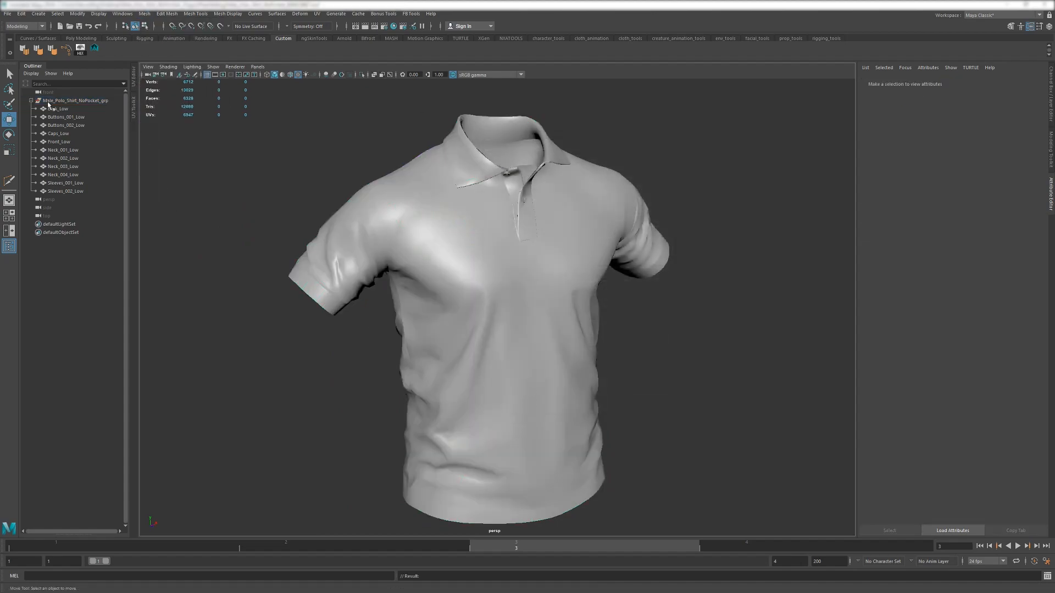
- Duplicate the Male_Polo_Shirt_NoPocket_grp group and combine the duplicate's parts into a single mesh
left_click(48, 105)
mouse_move(264, 209)
left_mouse_down("alt")
mouse_move(385, 209)
mouse_move(246, 211)
mouse_move(279, 201)
left_mouse_up("alt")
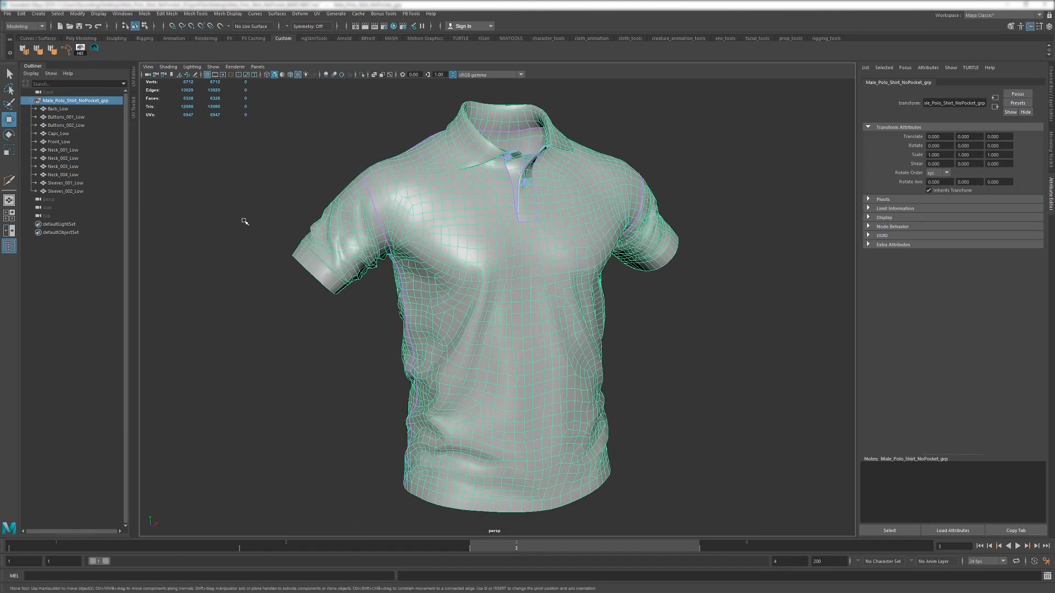
key("ctrl+d")
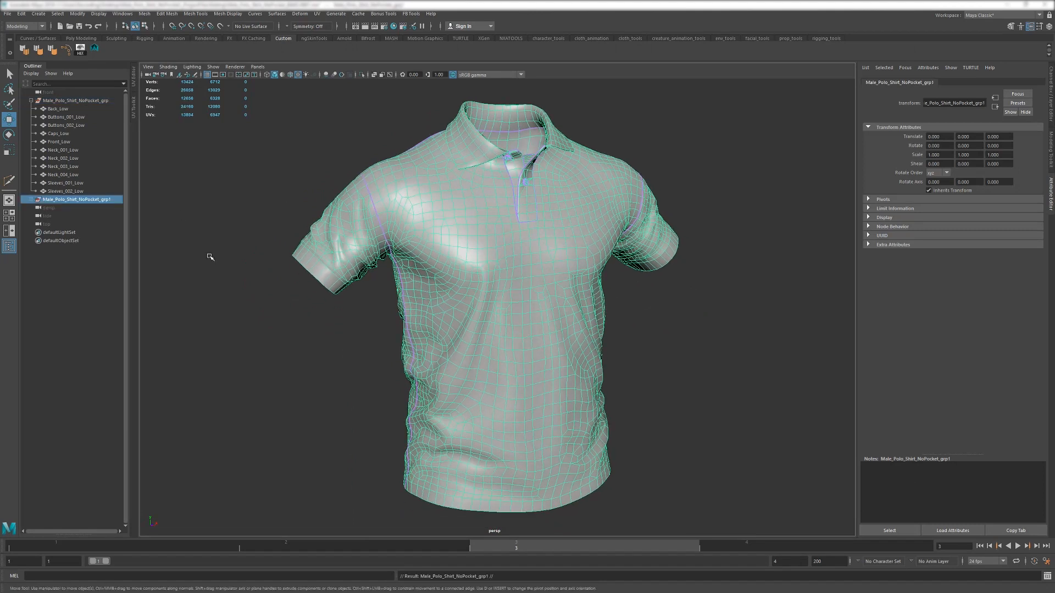
left_click(81, 38)
left_click(239, 50)
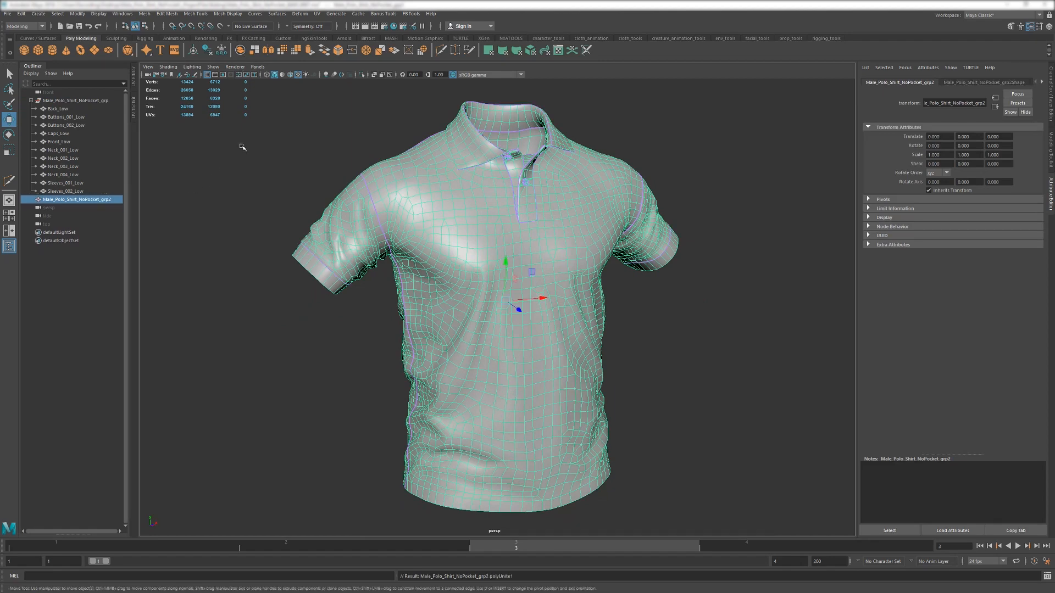
- Merge all vertices of the combined shirt copy with a 0.01 distance threshold
right_click_drag(242, 148, 217, 147)
left_click_drag(273, 87, 760, 544)
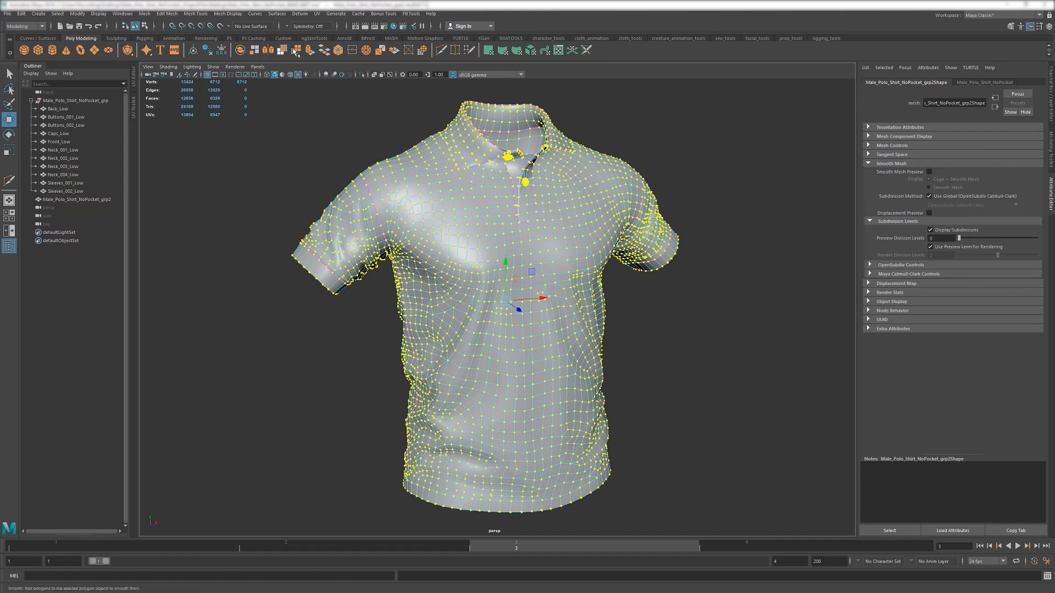
left_click(352, 52)
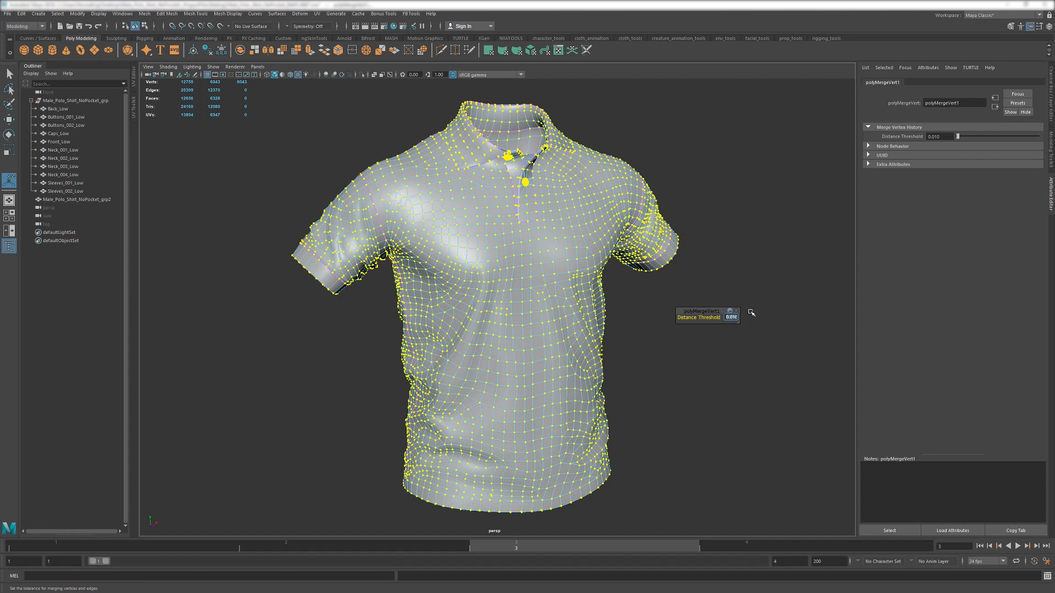
left_click(719, 281)
key("F8")
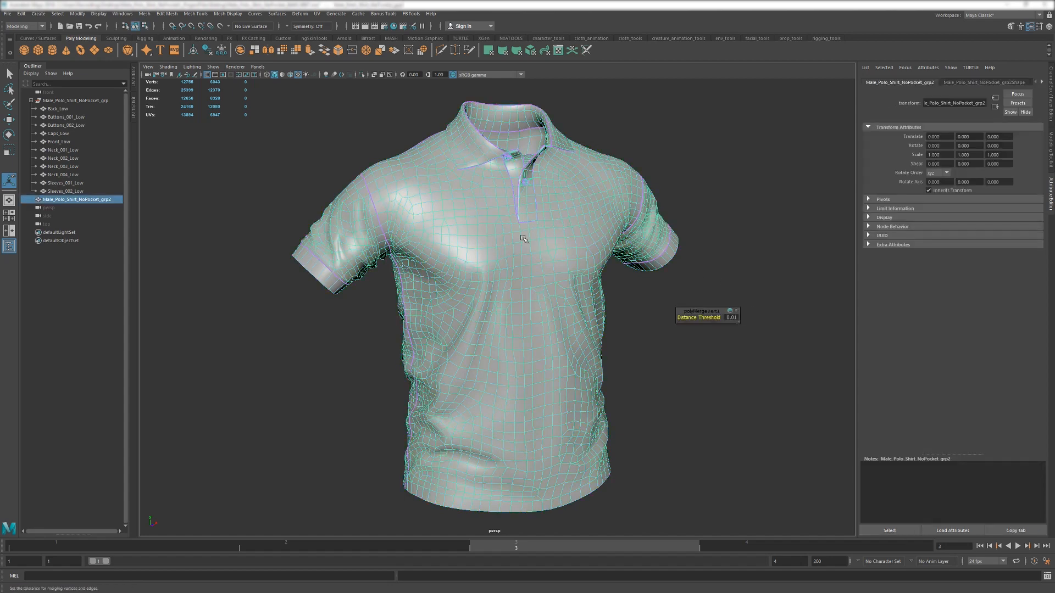
- Examine the merged copy's button placket and collar for seams that are still open
left_click_drag(466, 245, 463, 192, "alt")
right_click_drag(463, 193, 513, 226, "alt")
middle_click_drag(513, 226, 428, 407, "alt")
right_click_drag(428, 407, 480, 415, "alt")
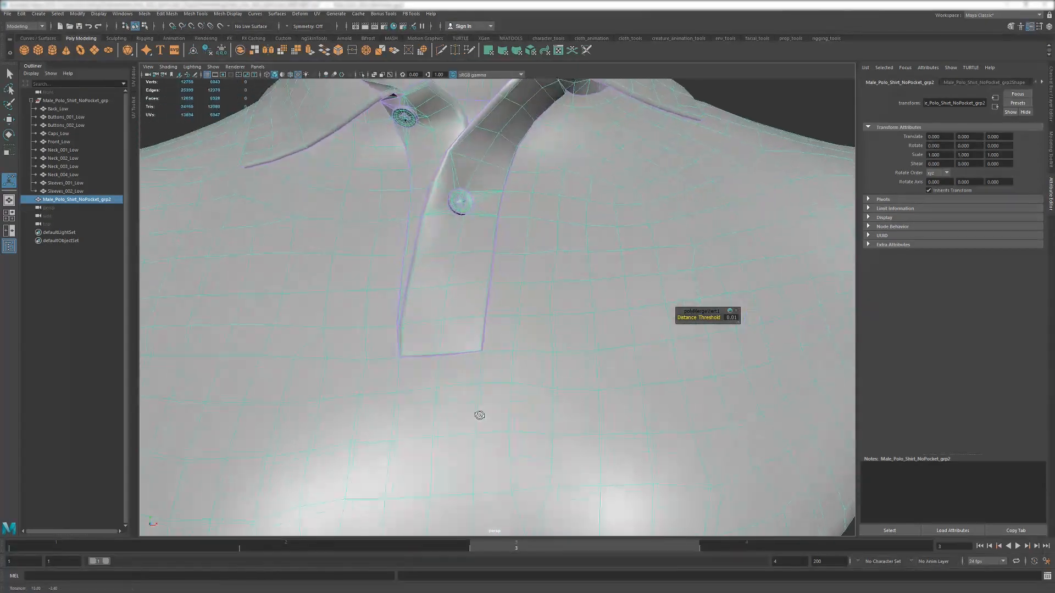
left_click_drag(481, 414, 454, 426, "alt")
right_click_drag(455, 426, 372, 151, "alt")
left_click_drag(421, 324, 449, 303, "alt")
middle_click_drag(448, 304, 508, 217, "alt")
right_click_drag(508, 217, 426, 216, "alt")
left_click_drag(426, 216, 395, 220, "alt")
- Move the combined shirt copy about 78.6 units along negative X, beside the original shirt
key("w")
scroll(552, 303, "down", 3)
left_click_drag(552, 302, 322, 309)
middle_click_drag(322, 309, 503, 333, "alt")
left_click_drag(503, 333, 484, 335, "alt")
right_click_drag(484, 335, 571, 349, "alt")
left_click_drag(572, 350, 542, 304, "alt")
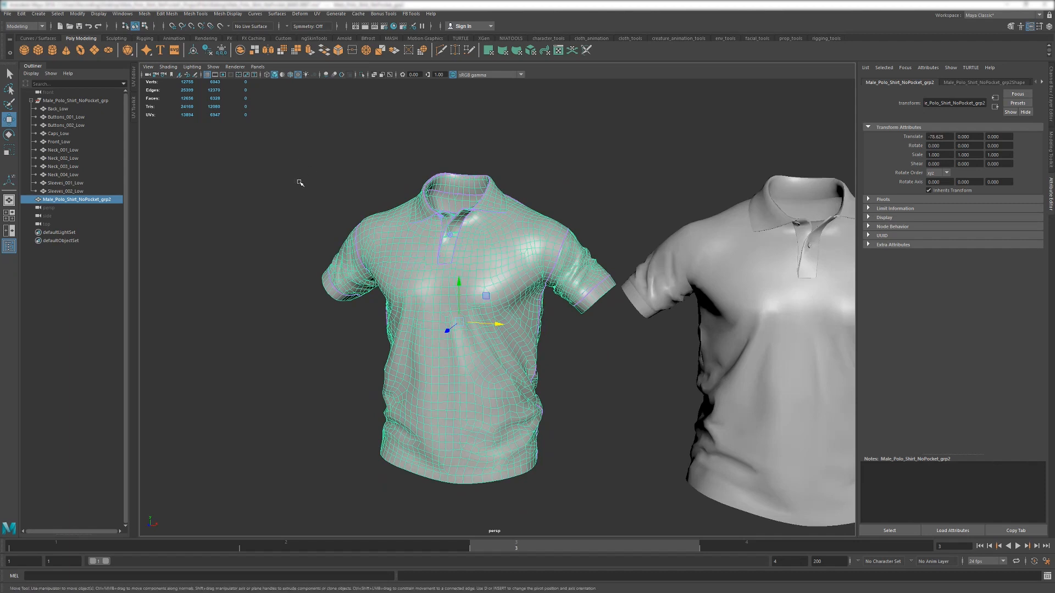
- Select all edges of the merged copy, constrain the selection to OnBorder with Current and Next, and inspect the collar gap
key("F10")
left_click_drag(251, 137, 666, 513)
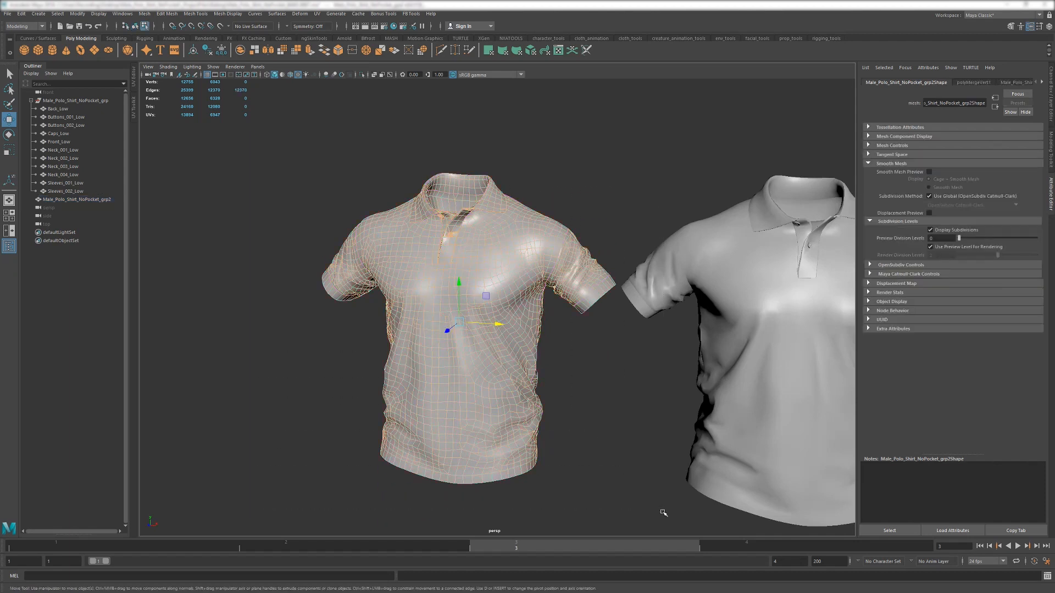
left_click_drag(551, 455, 536, 411, "alt")
left_click(57, 13)
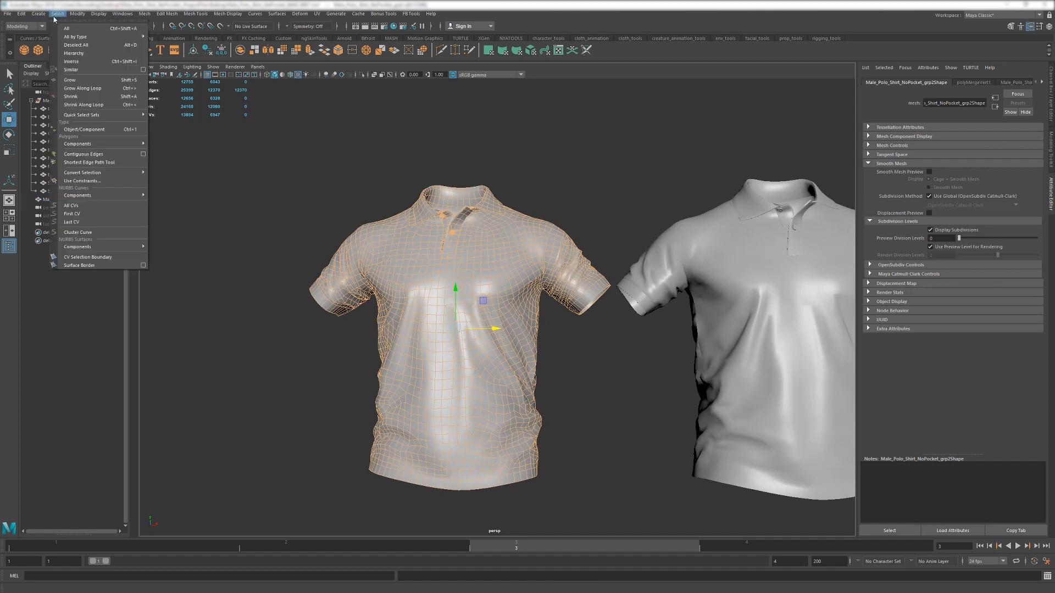
left_click(93, 180)
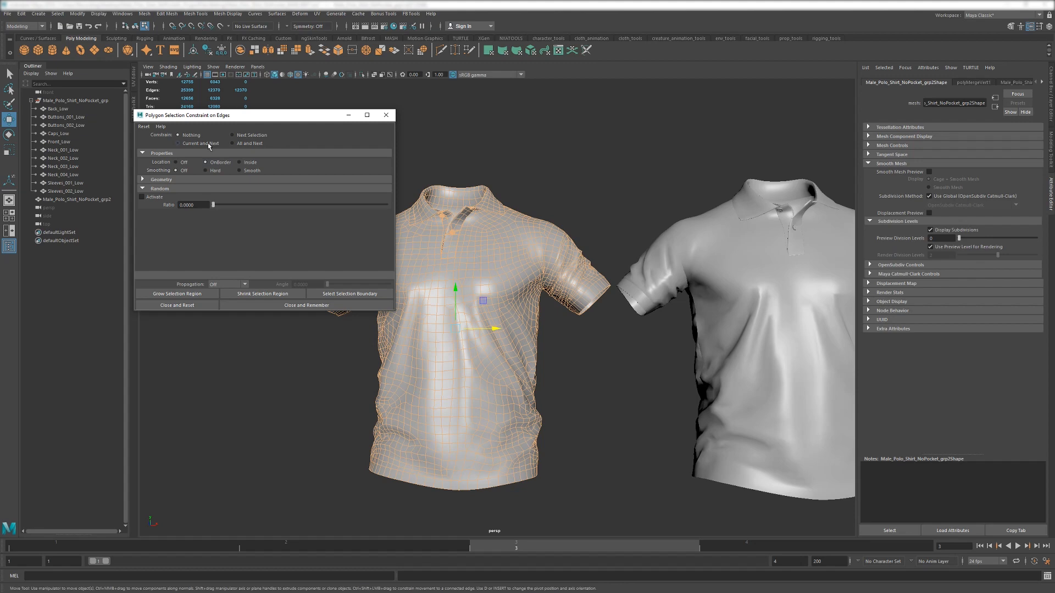
key("f")
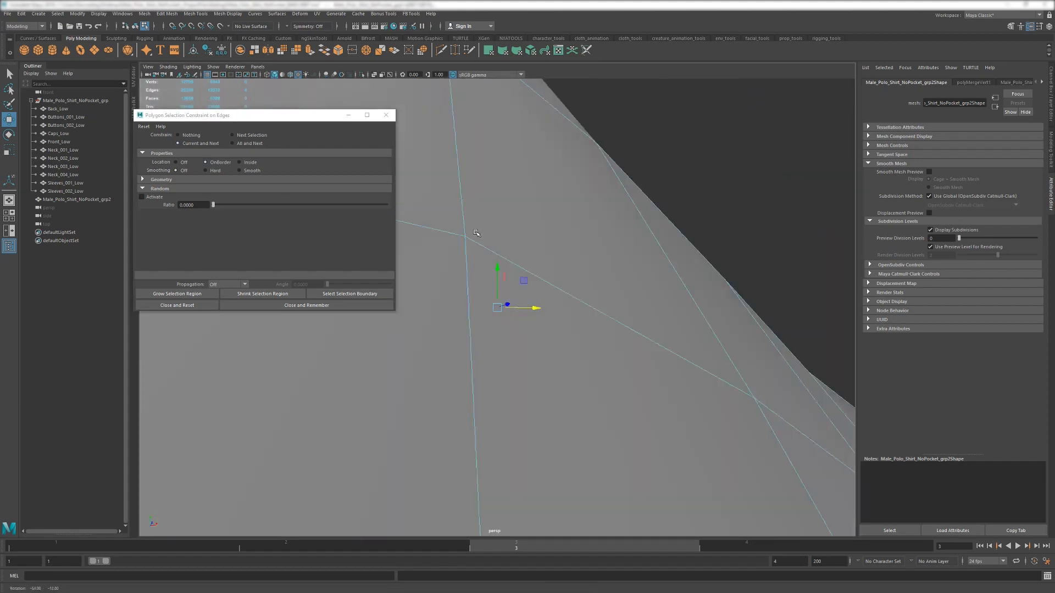
left_click_drag(476, 233, 530, 392, "alt")
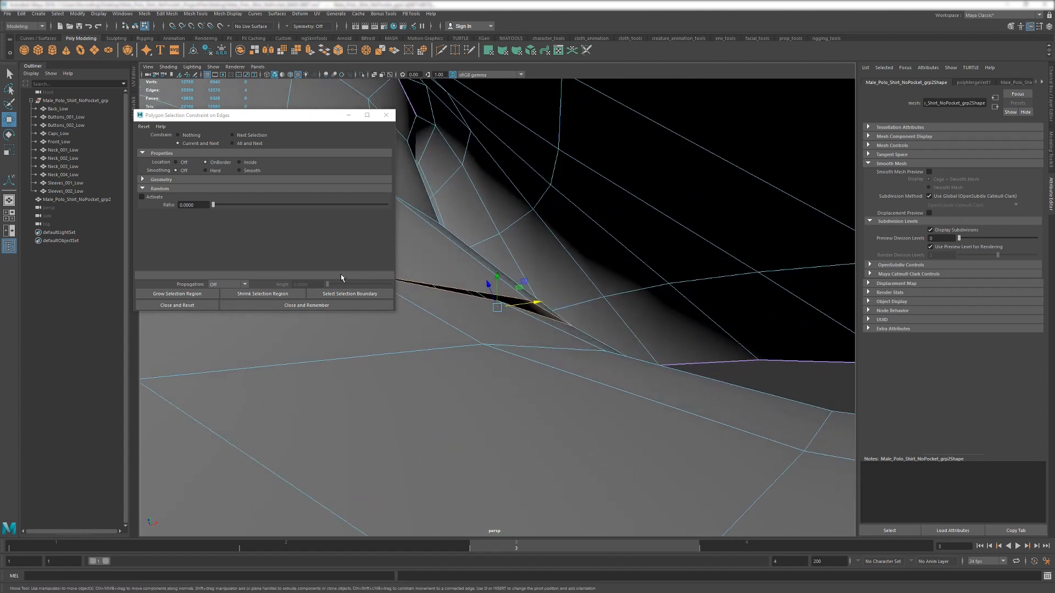
- Turn off the border location constraint, close and reset the edge selection constraints, and clear the edge selection
left_click(177, 162)
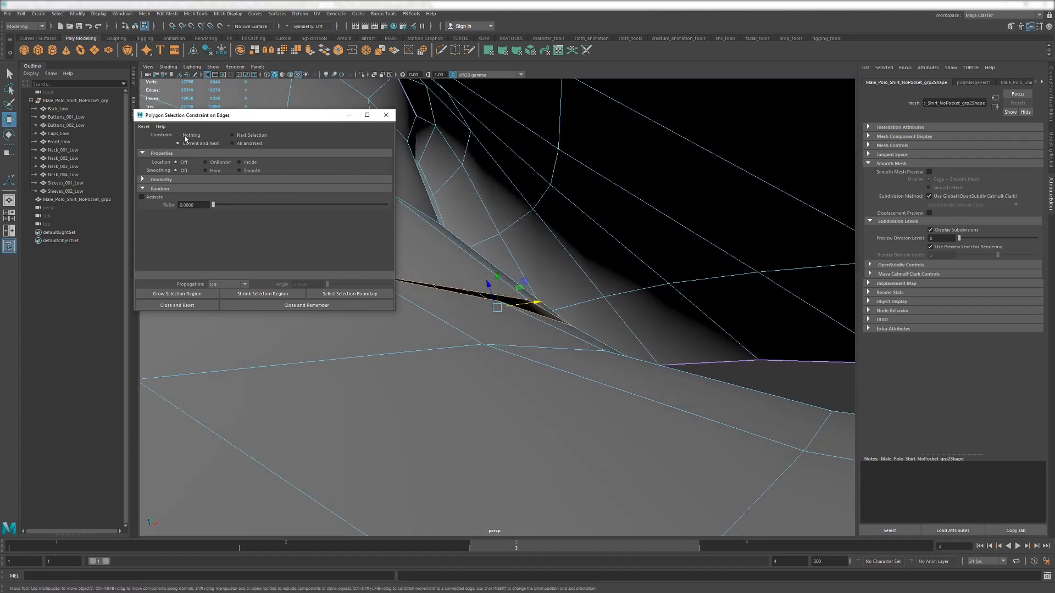
left_click(181, 307)
left_click(522, 305)
key("g")
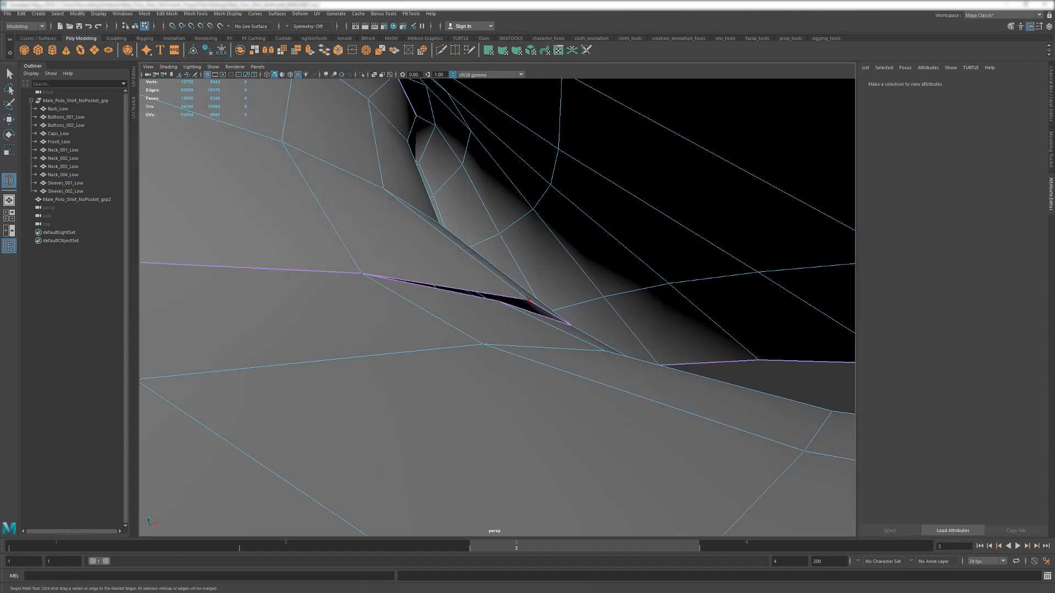
key("w")
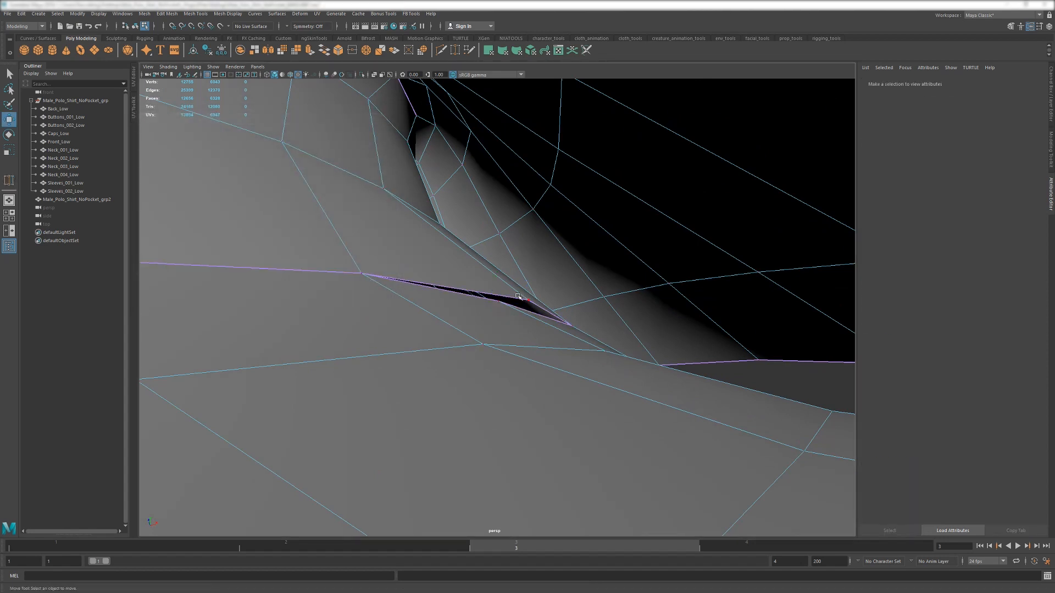
- On the original shirt, snap the stray seam vertex between Front_Low and Neck_003_Low under the collar to its neighbouring vertex
scroll(476, 310, "down", 10)
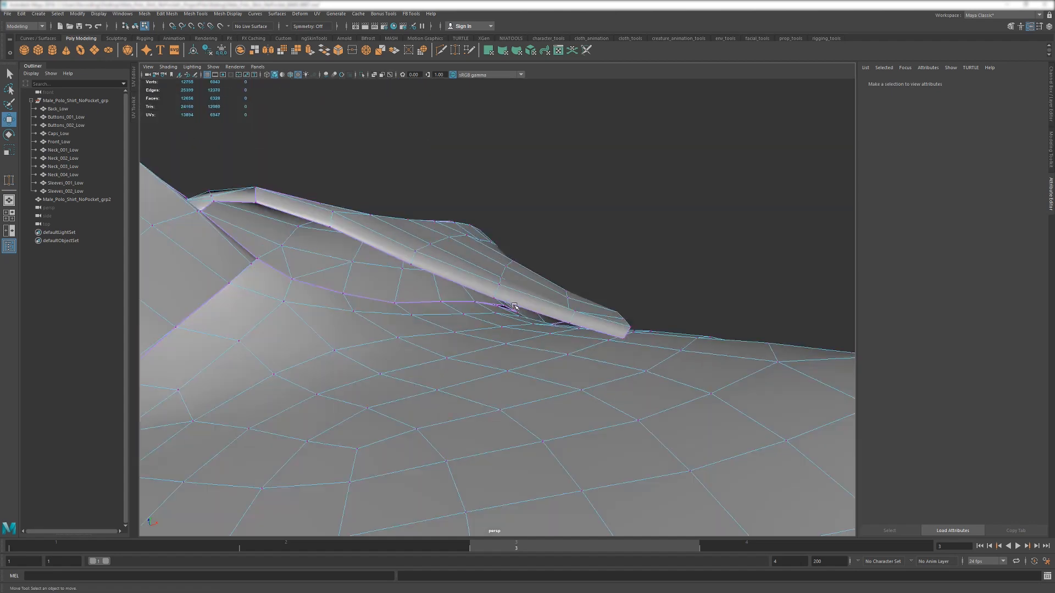
key("F8")
scroll(476, 310, "down", 3)
left_click_drag(476, 310, 554, 368, "alt")
middle_click_drag(712, 366, 379, 331, "alt")
left_click_drag(379, 330, 247, 335, "alt")
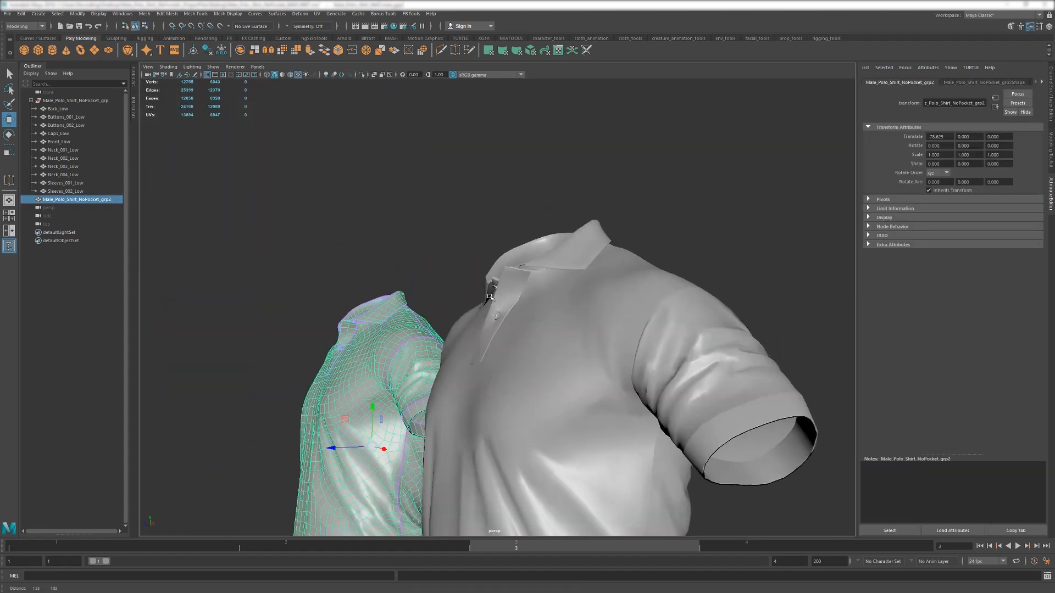
scroll(595, 436, "up", 8)
left_click_drag(596, 436, 647, 273, "alt")
left_click(647, 319)
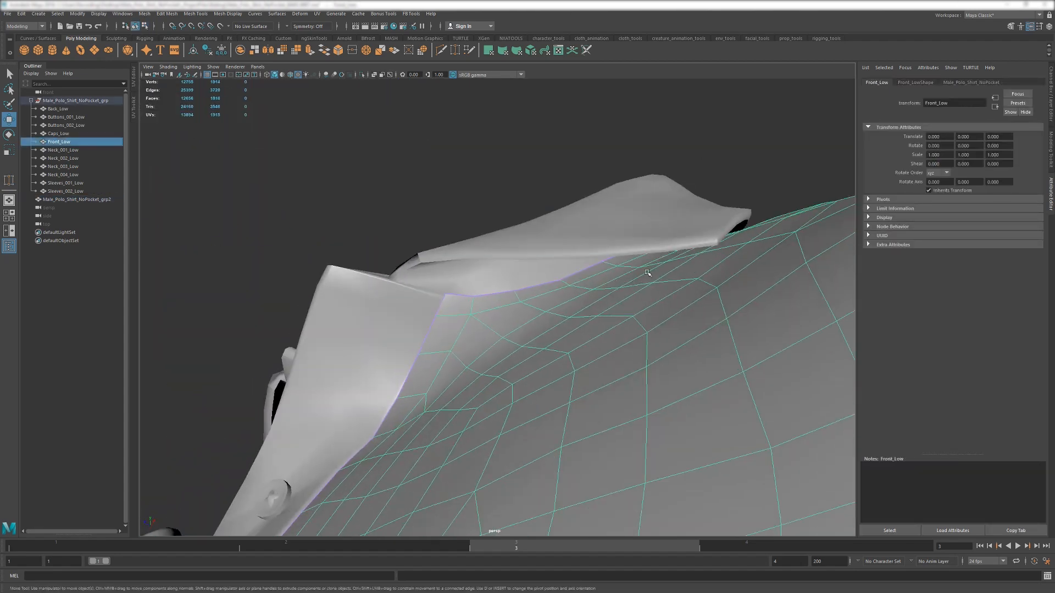
middle_click_drag(647, 273, 553, 363, "alt")
scroll(553, 363, "up", 6)
left_click_drag(554, 362, 536, 367, "alt")
right_click_drag(536, 367, 604, 365, "alt")
middle_click_drag(604, 365, 547, 400, "alt")
left_click(638, 341)
left_click(724, 363, "shift")
left_click_drag(725, 363, 726, 363, "alt")
key("F9")
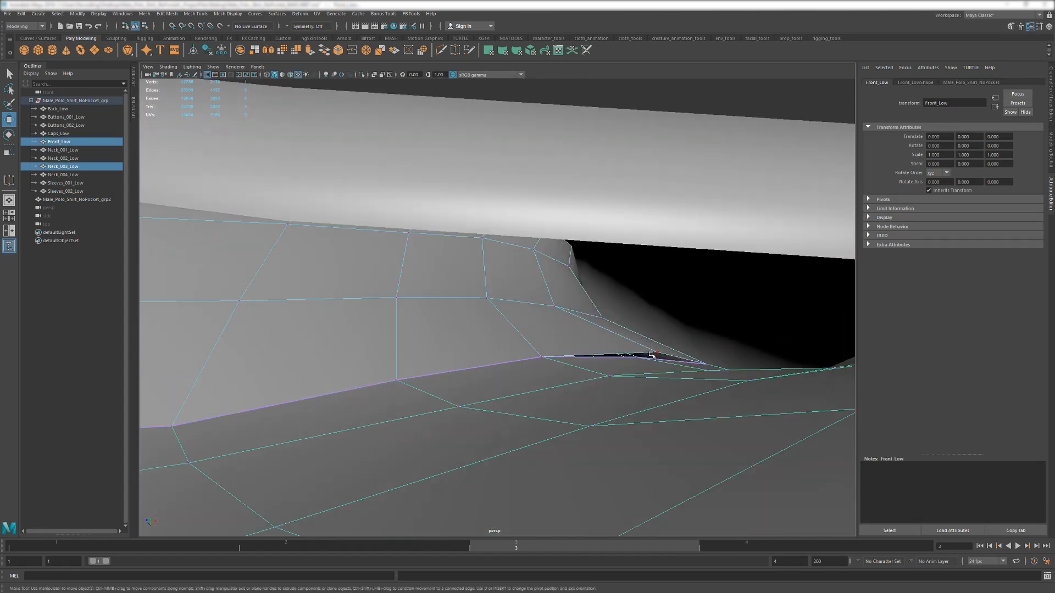
left_click(655, 354)
key("v")
left_click_drag(657, 352, 679, 412)
key("F8")
scroll(610, 386, "down", 5)
right_click_drag(679, 412, 379, 242, "alt")
left_click_drag(379, 242, 328, 337, "alt")
scroll(327, 337, "down", 2)
middle_click_drag(328, 337, 548, 270, "alt")
left_click(432, 290)
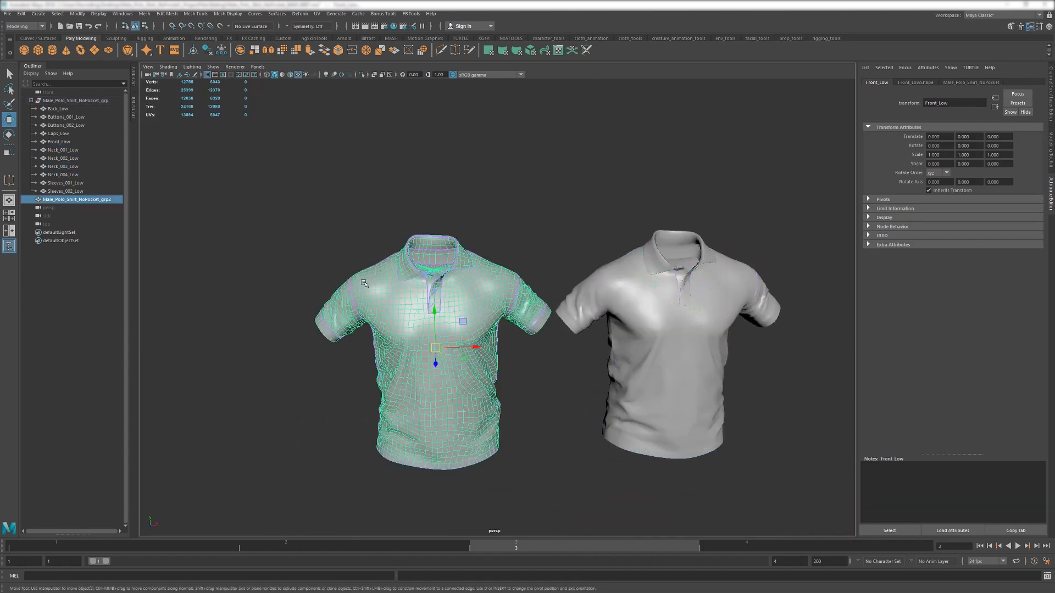
key("F9")
left_click_drag(389, 349, 255, 323)
key("F10")
left_click_drag(265, 193, 591, 523)
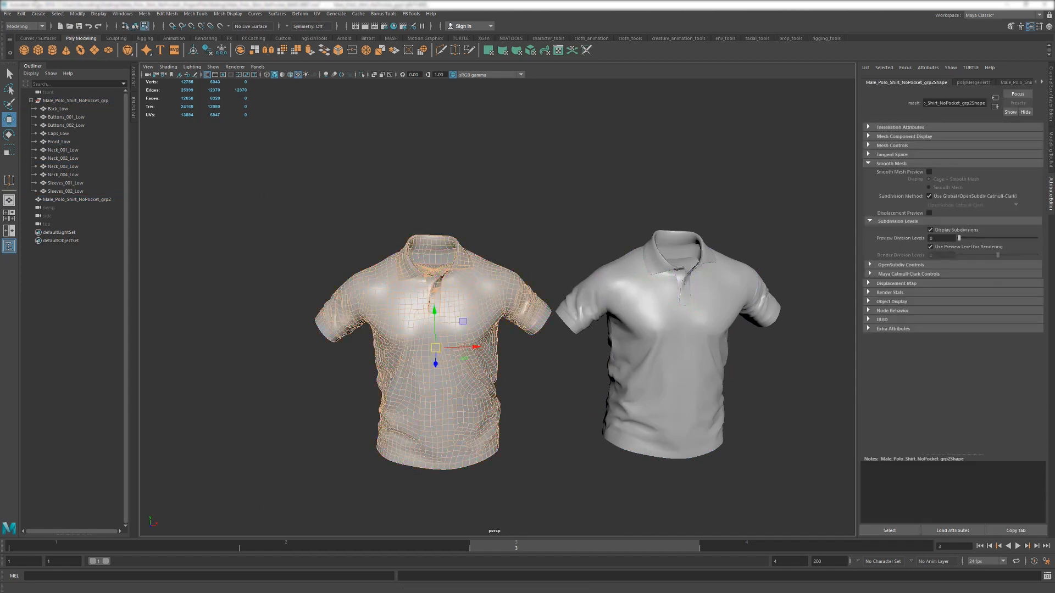
left_click(56, 14)
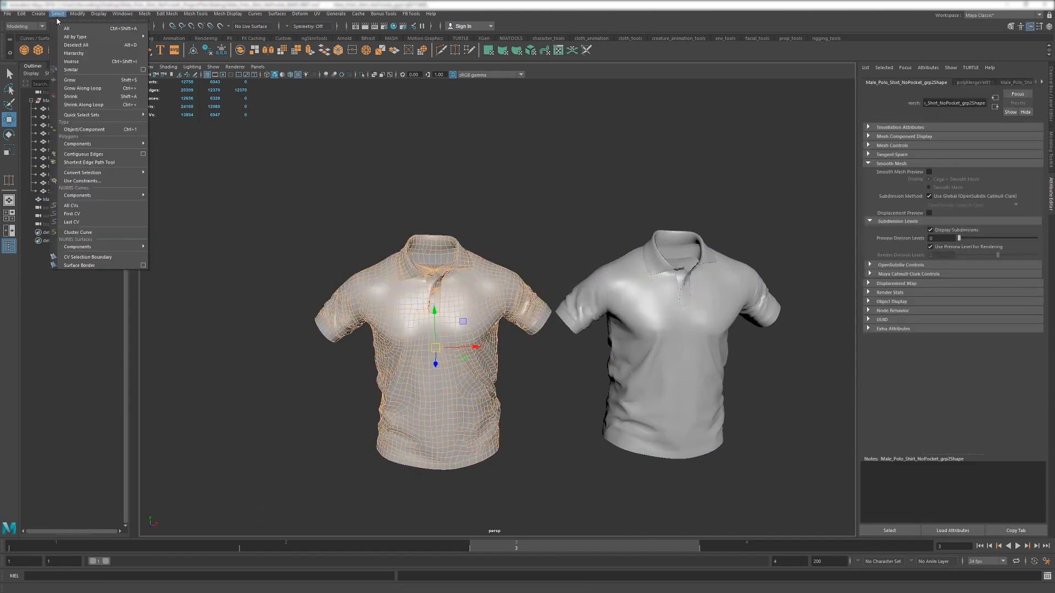
left_click(491, 234)
- Delete the combined test copy of the shirt
key("F8")
left_click_drag(494, 254, 338, 282, "alt")
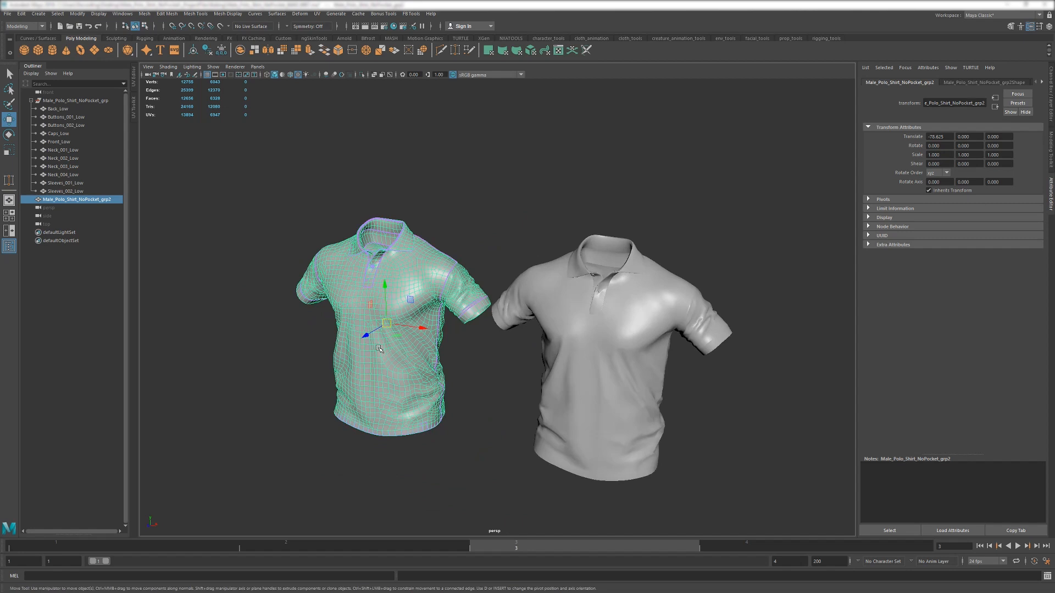
key("Delete")
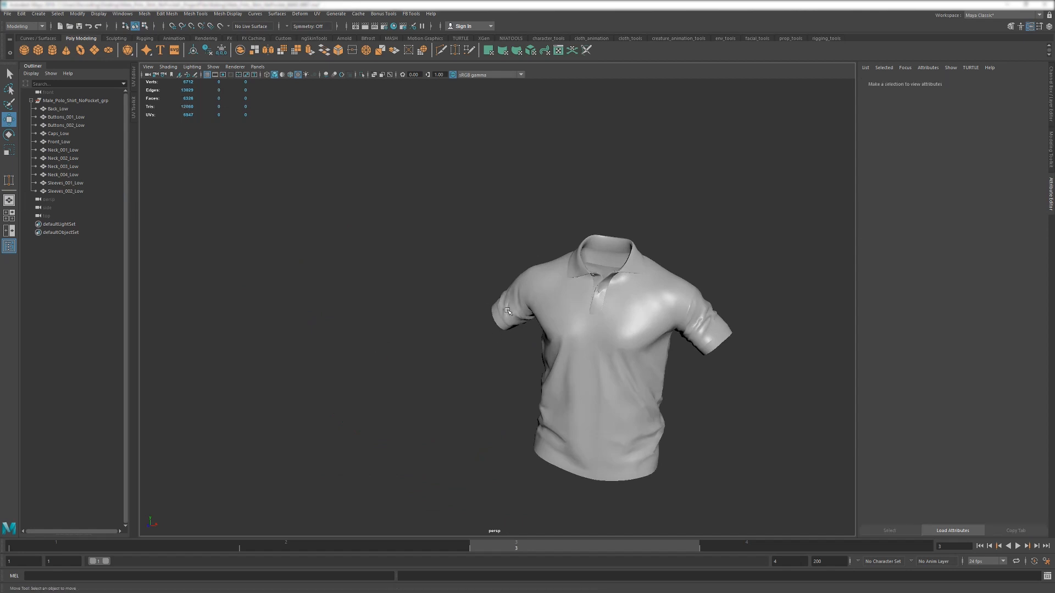
left_click_drag(508, 311, 526, 376, "alt")
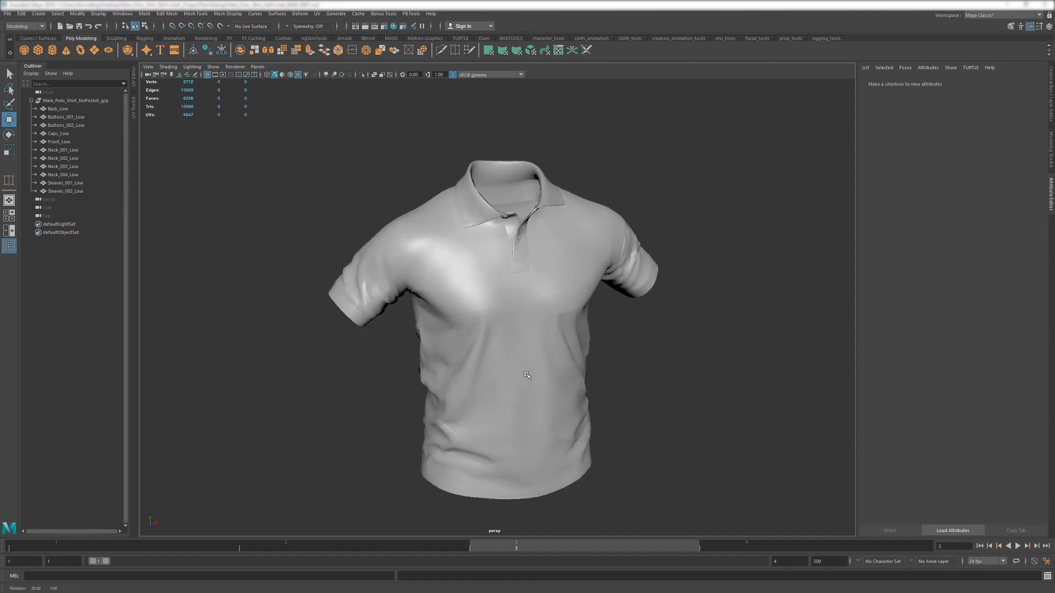
left_click(503, 352)
- Save the scene and export Male_Polo_Shirt_NoPocket_grp as FBX, overwriting Male_Polo_Shirt_NoPocket_BAKE.fbx in the Baking folder
left_click(83, 101)
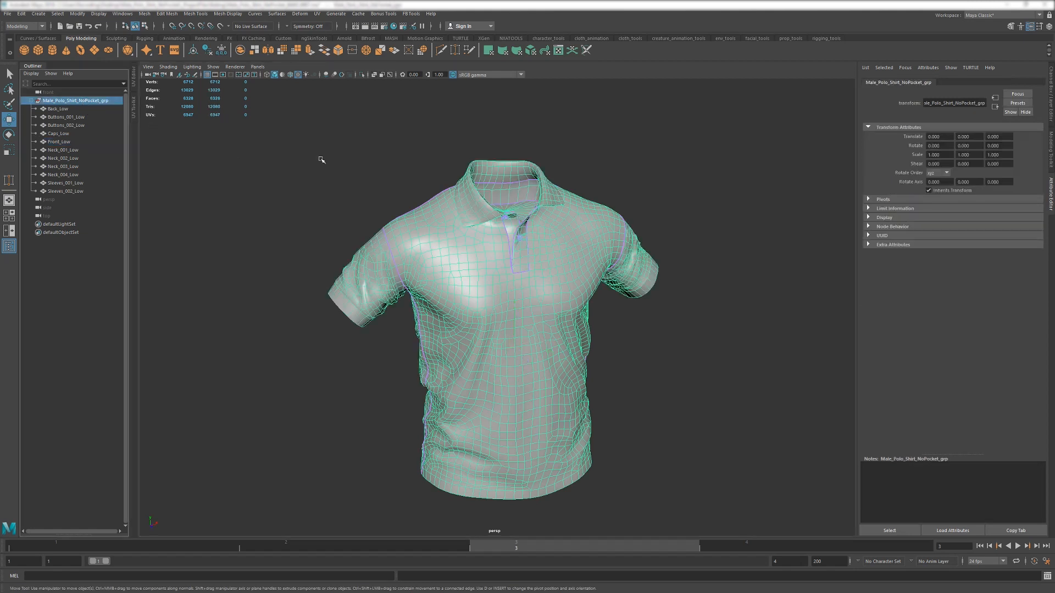
key("ctrl+s")
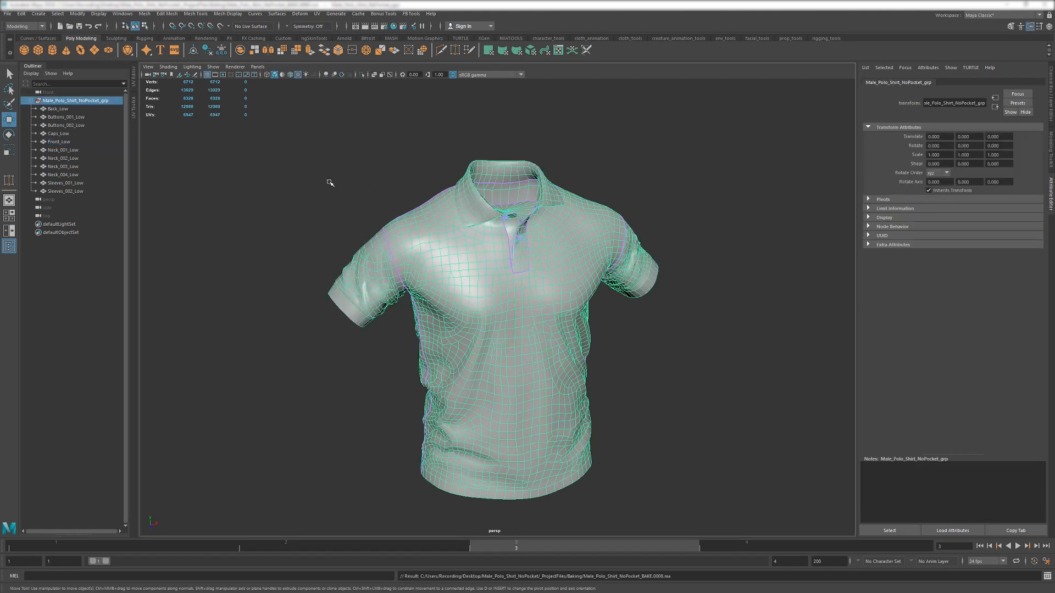
left_click(8, 13)
left_click(50, 121)
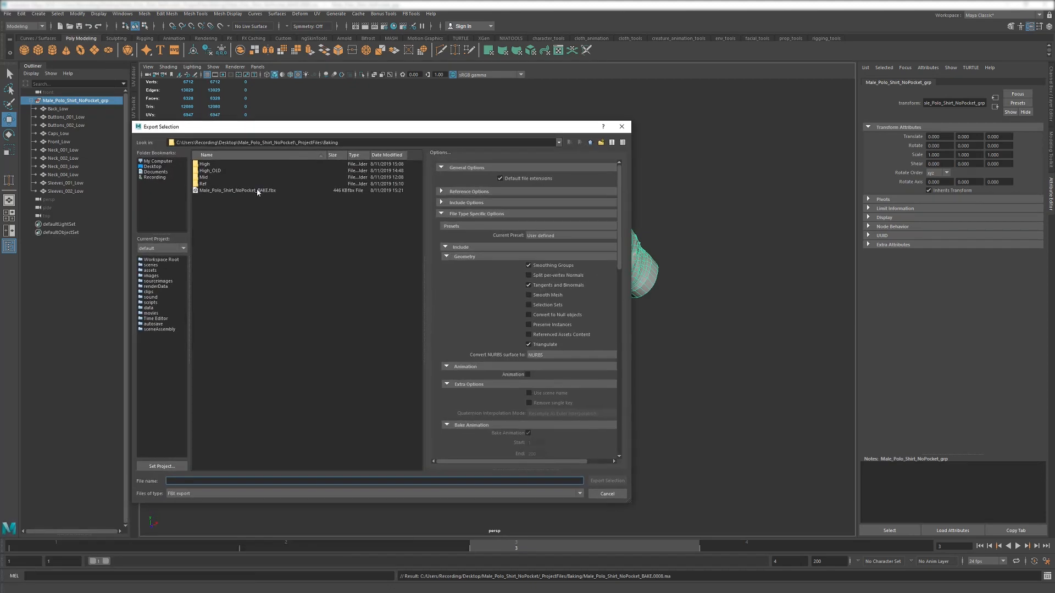
double_click(259, 193)
left_click(370, 329)
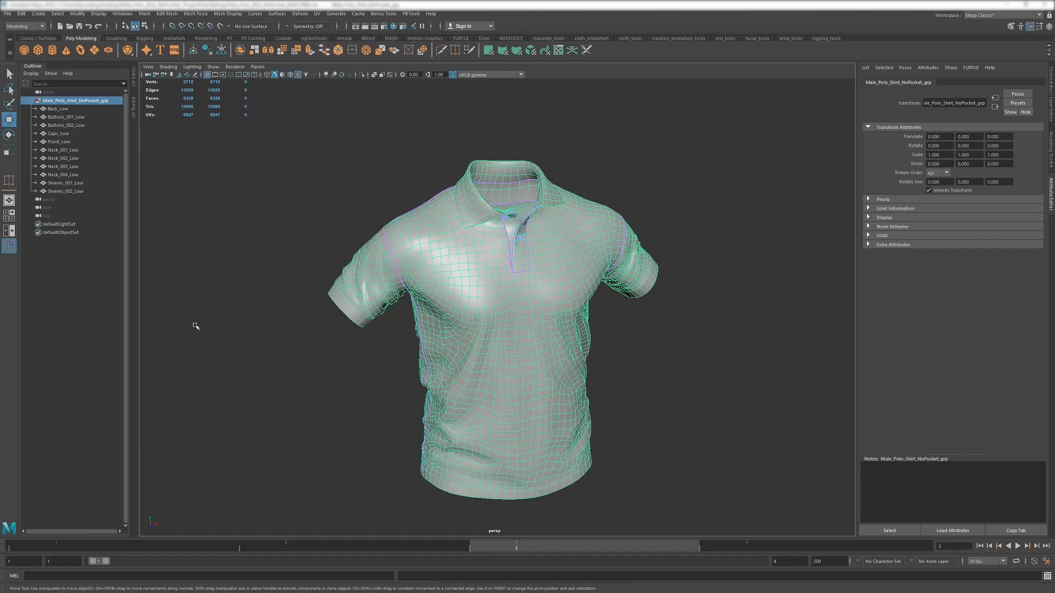
left_click(203, 323)
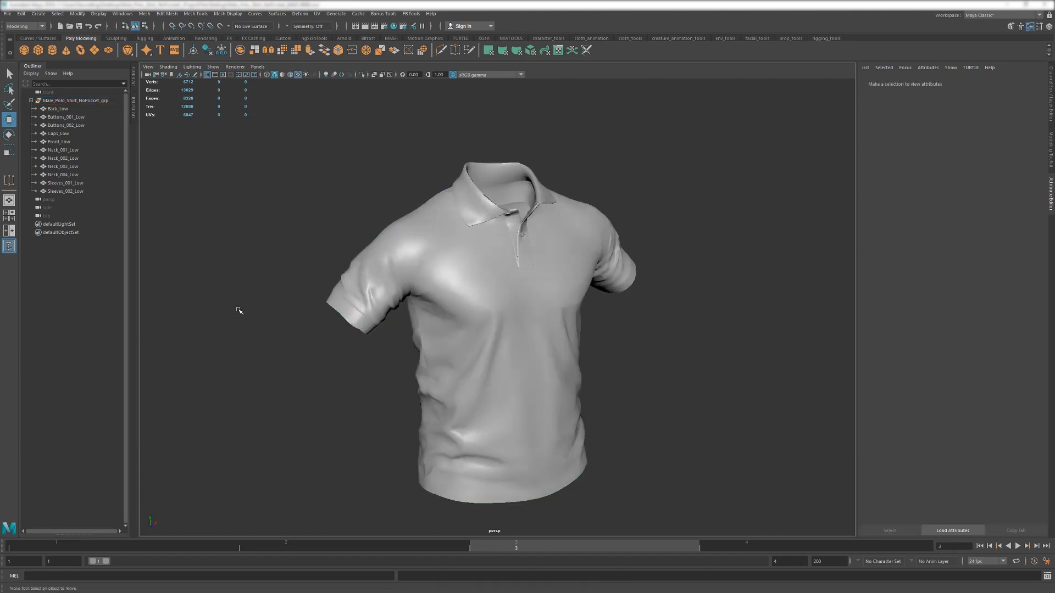
- Switch to Substance Painter and reload the project mesh from the updated Male_Polo_Shirt_NoPocket_BAKE.fbx
left_click_drag(239, 310, 291, 317, "alt")
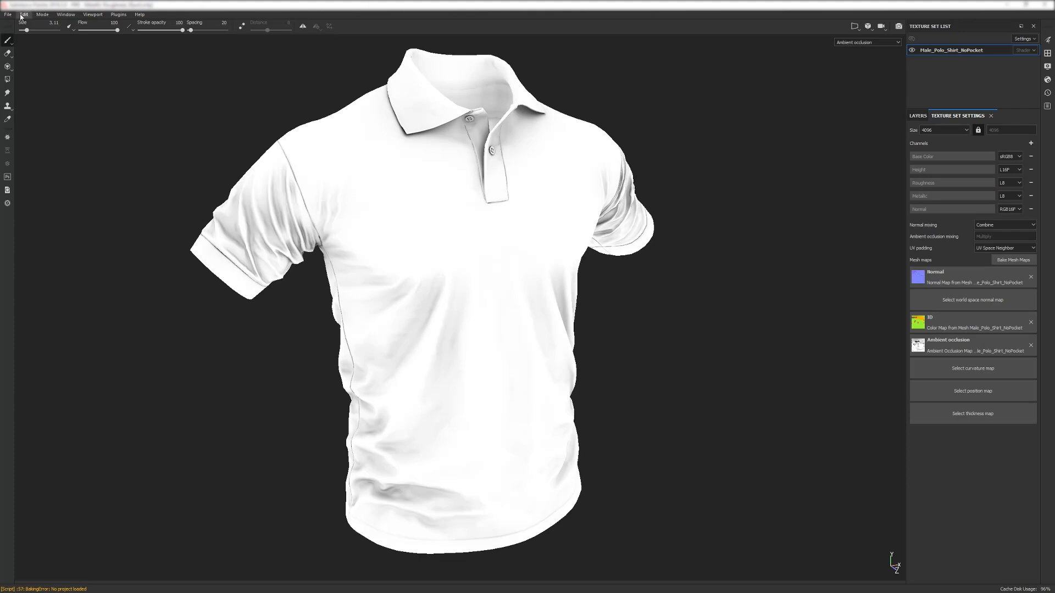
left_click(24, 14)
left_click(55, 40)
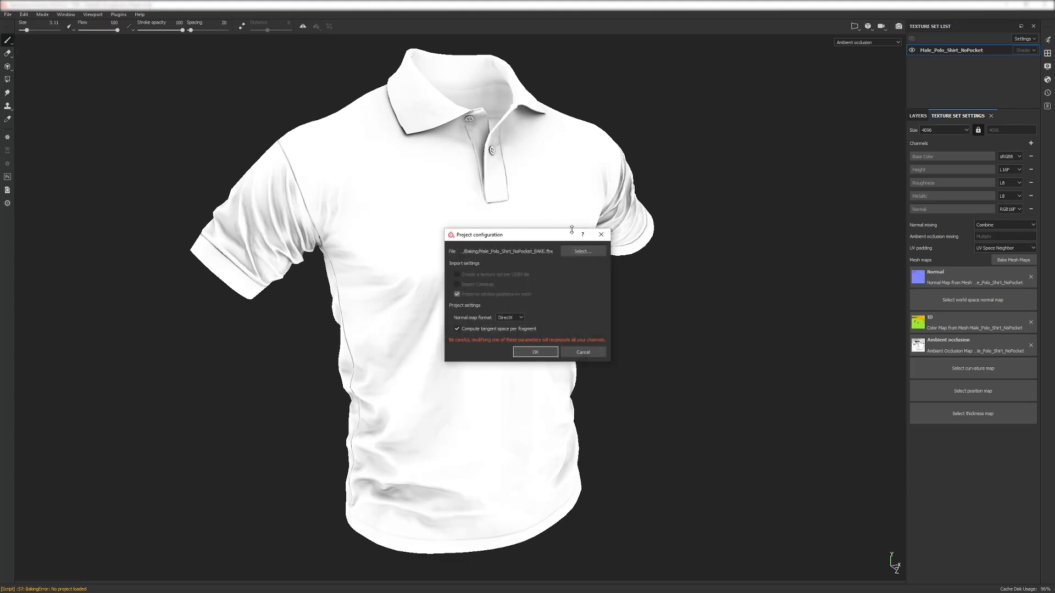
left_click(583, 251)
double_click(577, 341)
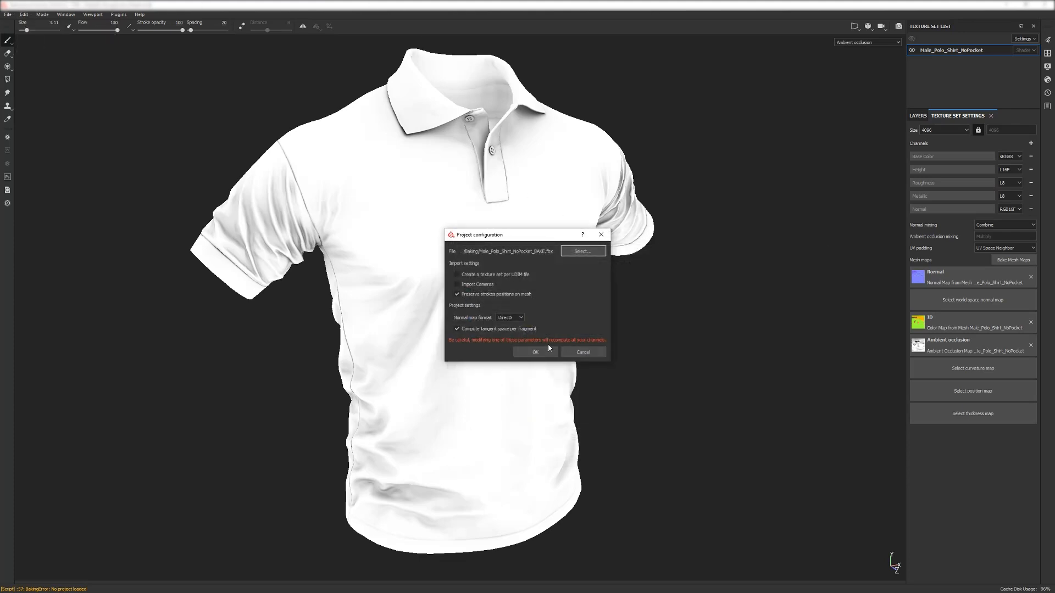
left_click(536, 352)
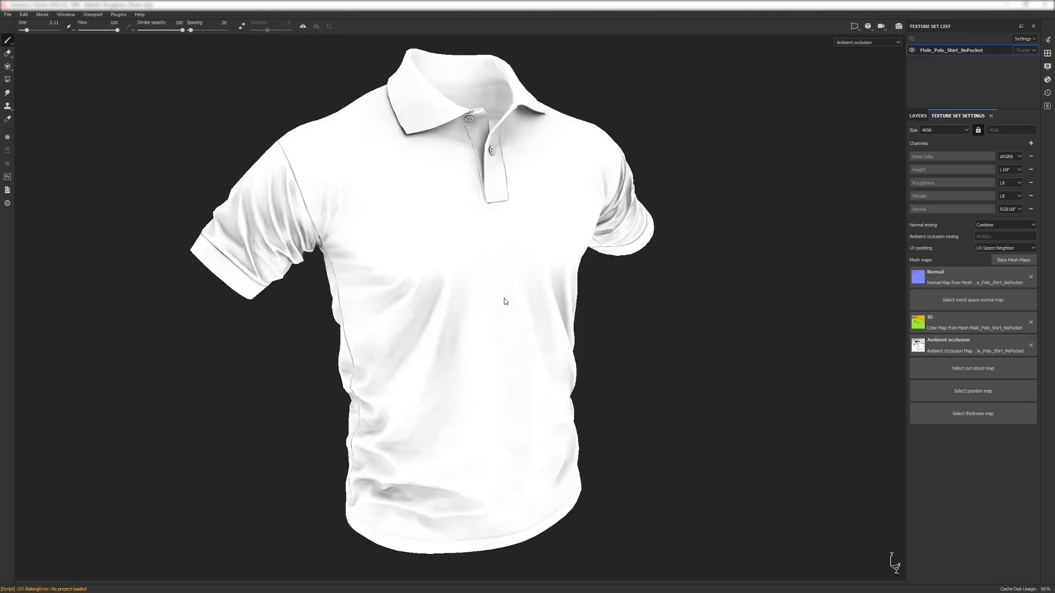
- Examine the baked ambient occlusion on the shirt around the collar, placket and shoulder seam
right_click_drag(493, 273, 493, 223, "alt")
middle_click_drag(492, 222, 502, 238, "alt")
left_click_drag(501, 238, 582, 248, "alt")
right_click_drag(379, 110, 436, 383, "alt")
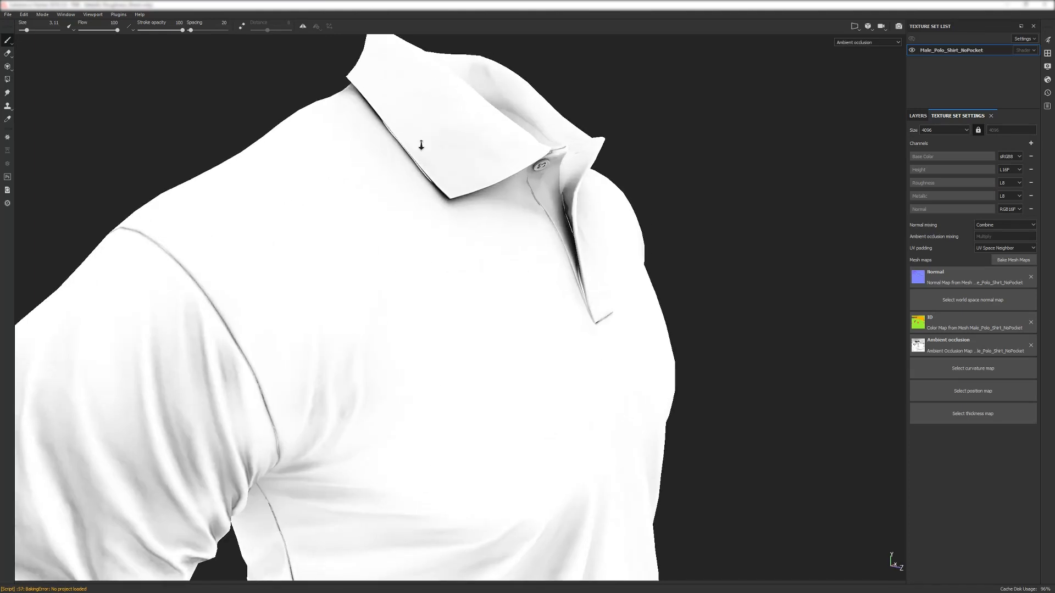
right_click_drag(421, 144, 421, 231, "alt")
left_click_drag(421, 231, 428, 243, "alt")
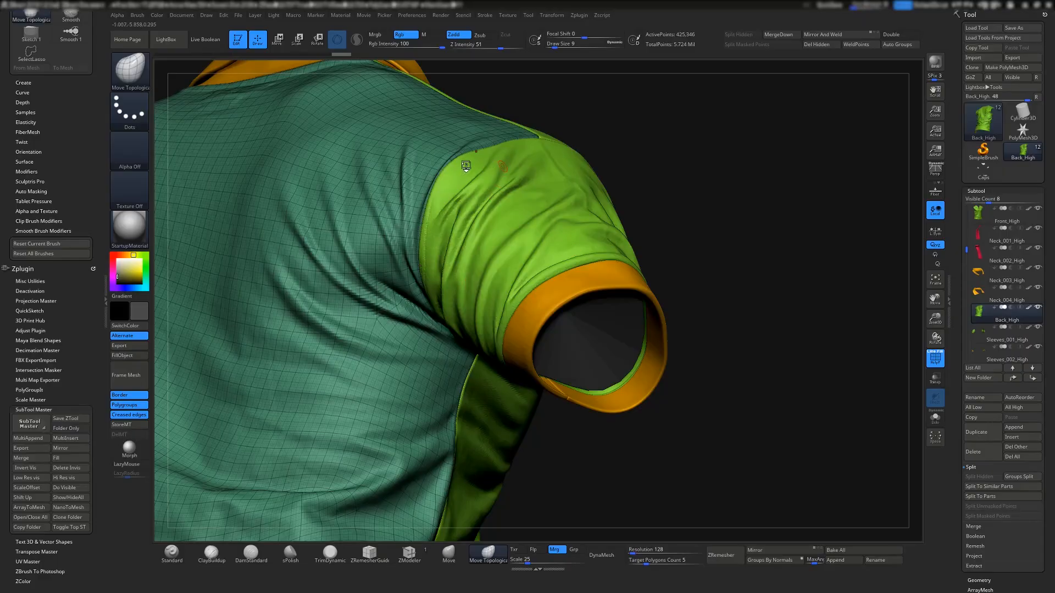
- Switch to ZBrush and reshape Front_High beneath the collar edge with the Move brush at draw size 87, smoothing the area
right_click_drag(466, 165, 330, 176)
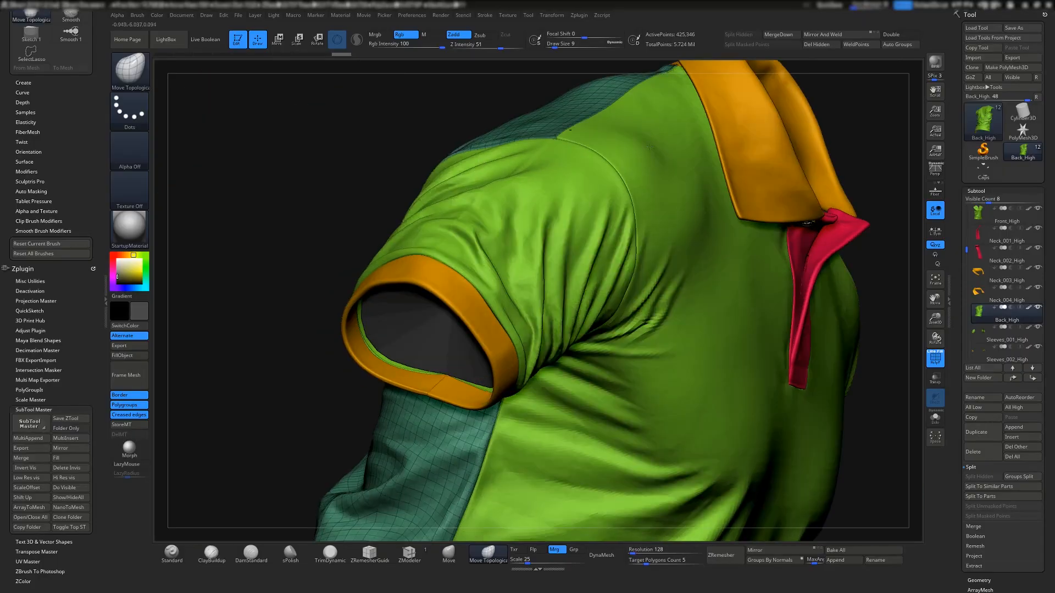
right_click_drag(703, 220, 590, 203, "alt")
left_click_drag(596, 203, 599, 193)
left_click(589, 196, "alt")
key("space")
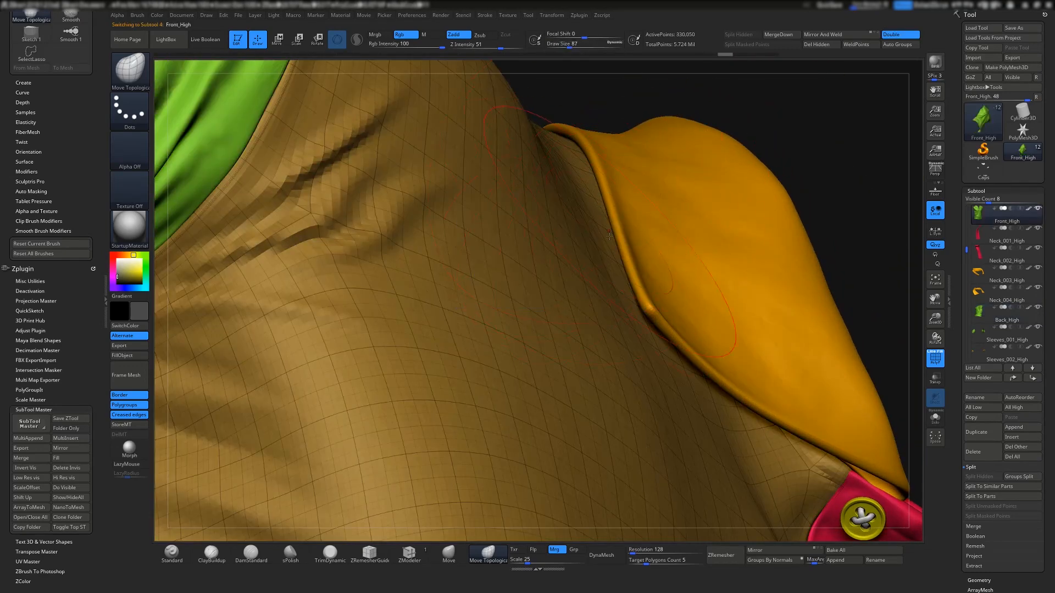
left_click(446, 554)
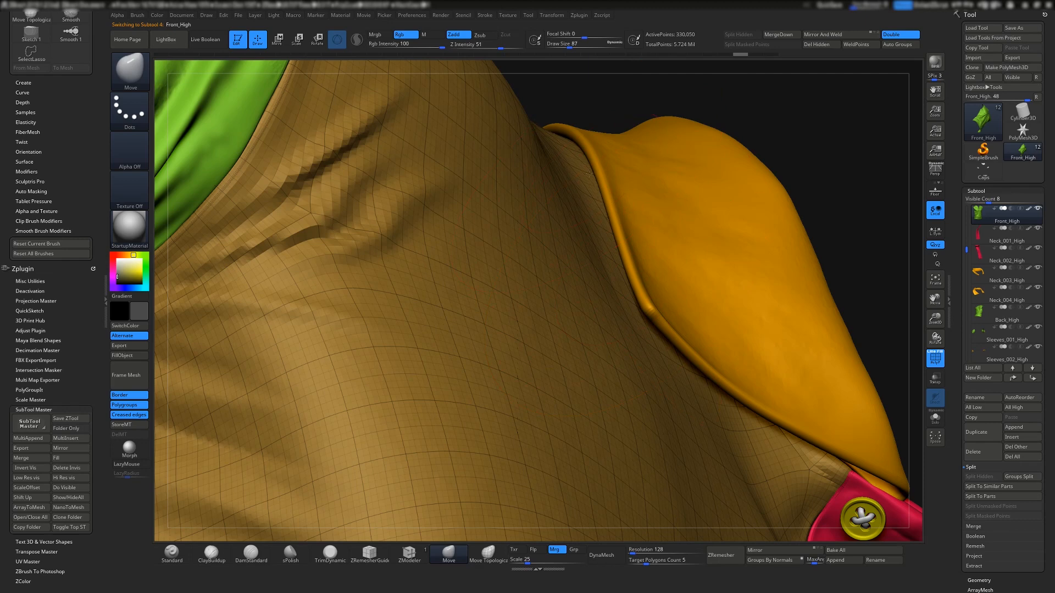
left_click_drag(588, 174, 573, 164)
mouse_move(596, 199)
right_mouse_down()
mouse_move(573, 188)
mouse_move(598, 171)
mouse_move(624, 231)
right_mouse_up()
left_click_drag(621, 234, 617, 212)
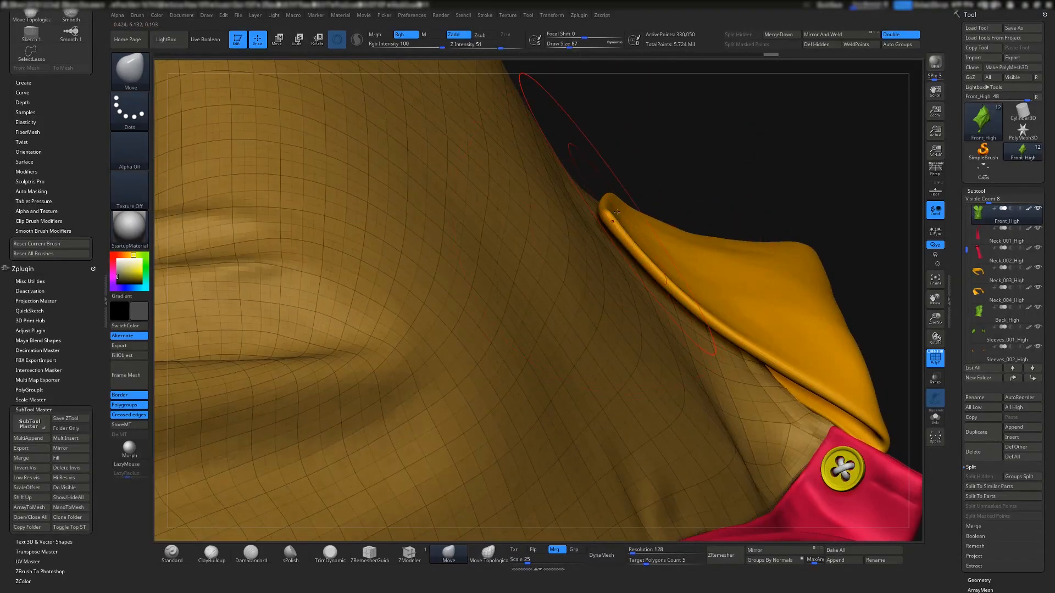
left_click_drag(598, 255, 596, 225, "shift")
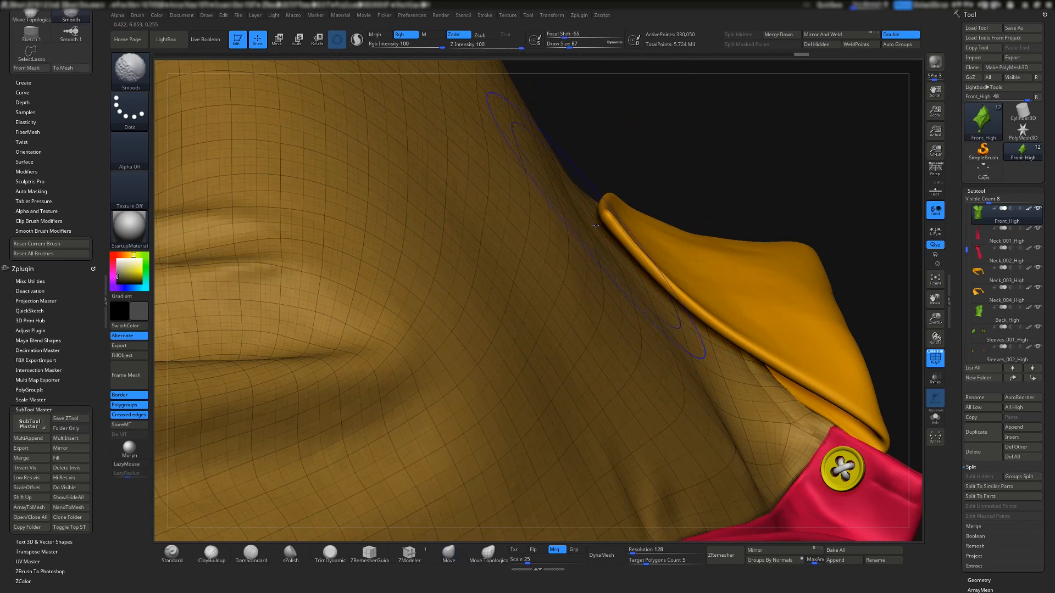
mouse_move(582, 228)
right_mouse_down()
mouse_move(555, 275)
mouse_move(575, 248)
right_mouse_up()
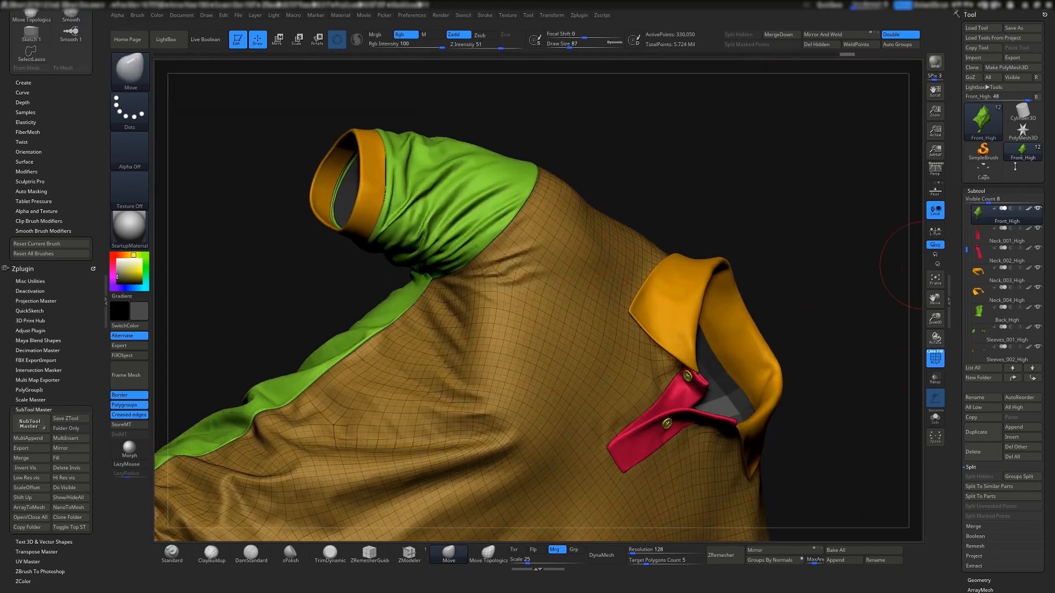
- Export Front_High in OBJ format to the Baking/High folder, overwriting the existing file
left_click(1021, 57)
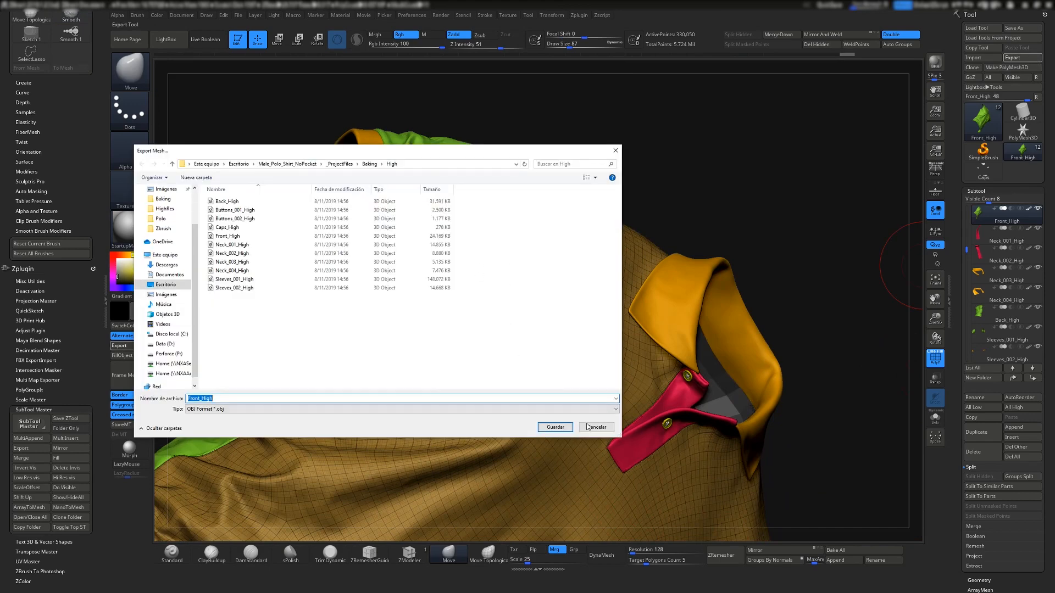
left_click(555, 427)
left_click(550, 301)
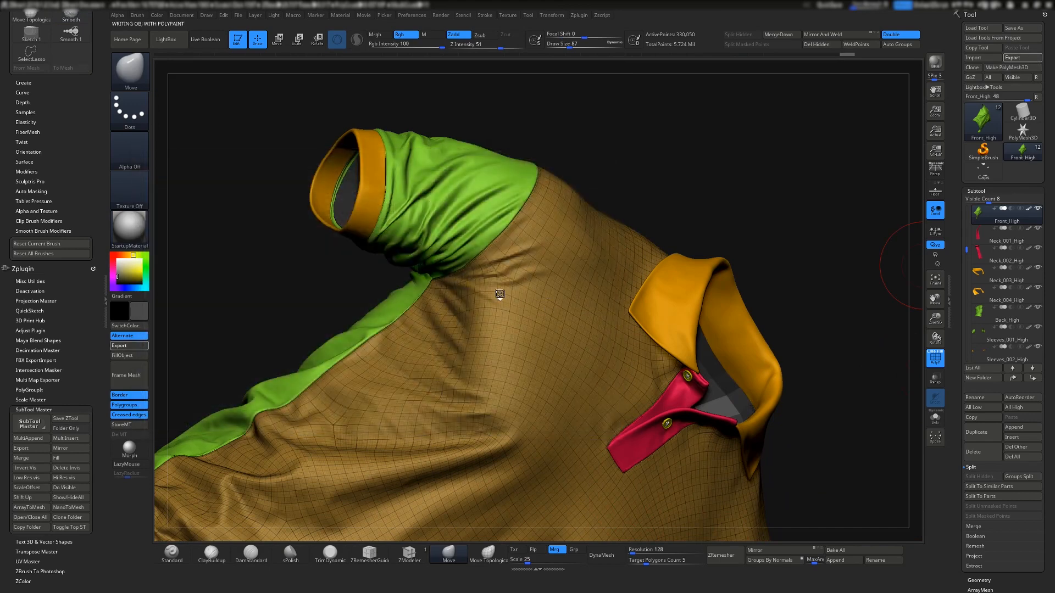
- Save the ZBrush tool as Male_Polo_Shirt_NoPocket_BAKE_003 in the project's HighRes folder
mouse_move(499, 293)
right_mouse_down()
mouse_move(541, 269)
mouse_move(471, 302)
mouse_move(464, 337)
mouse_move(426, 343)
mouse_move(517, 291)
mouse_move(509, 299)
mouse_move(508, 286)
right_mouse_up()
left_click(1022, 28)
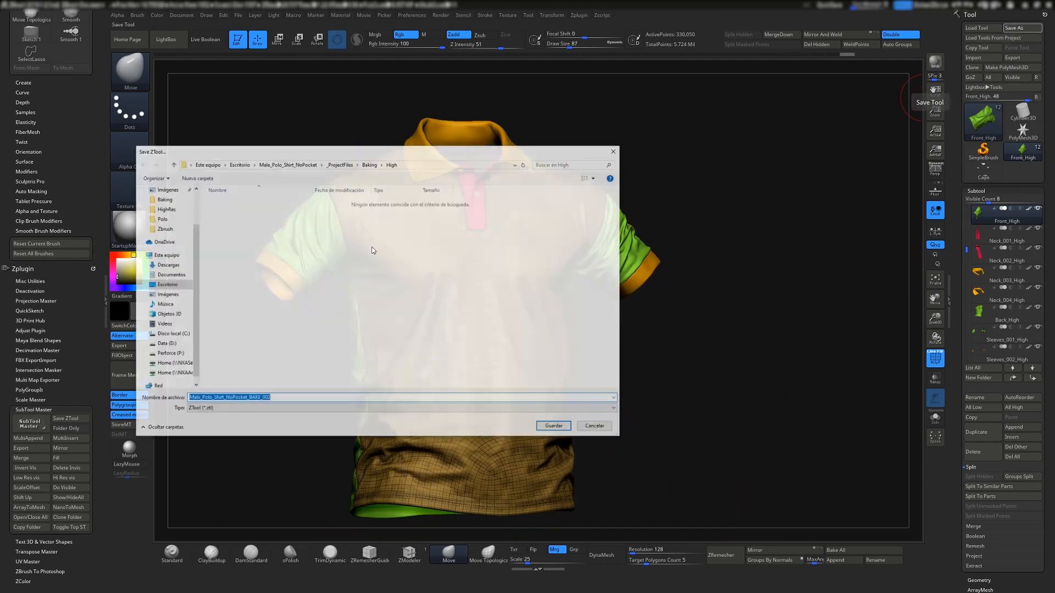
left_click(368, 164)
left_click(339, 164)
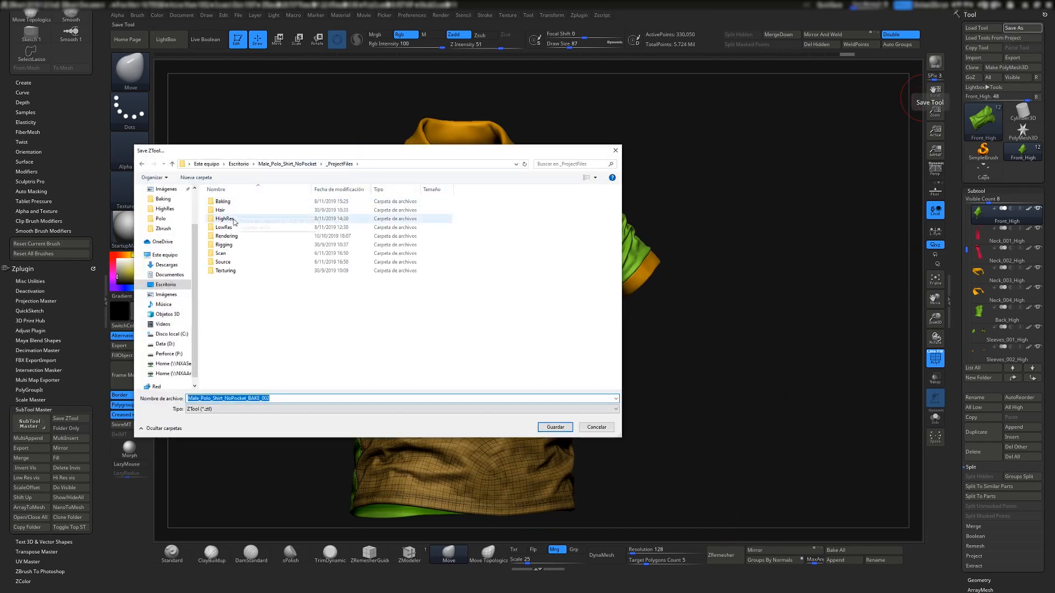
double_click(247, 210)
left_click(256, 227)
double_click(268, 400)
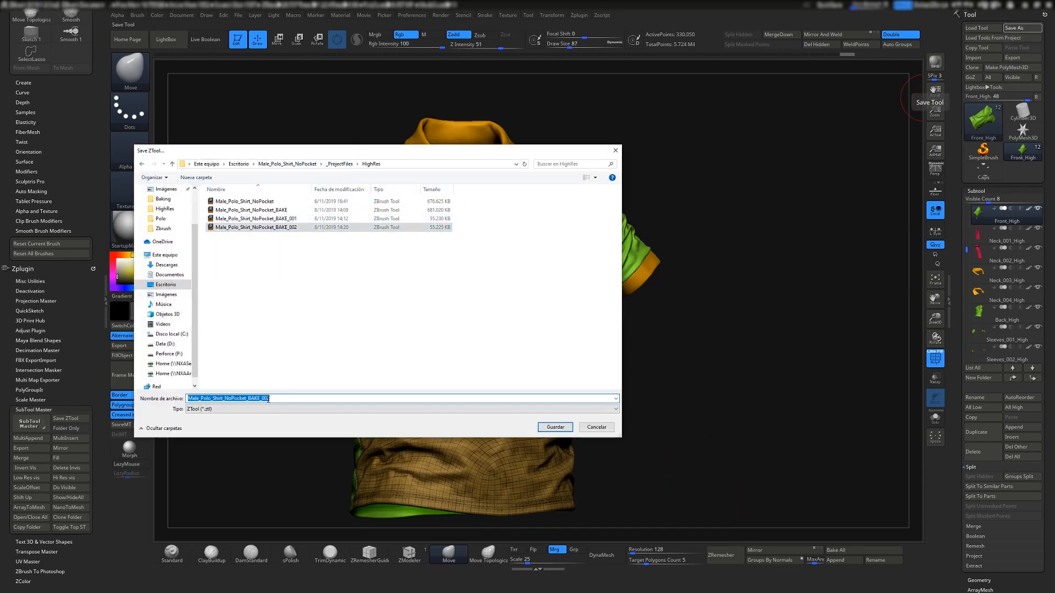
left_click_drag(267, 400, 279, 400)
type("3")
left_click(555, 426)
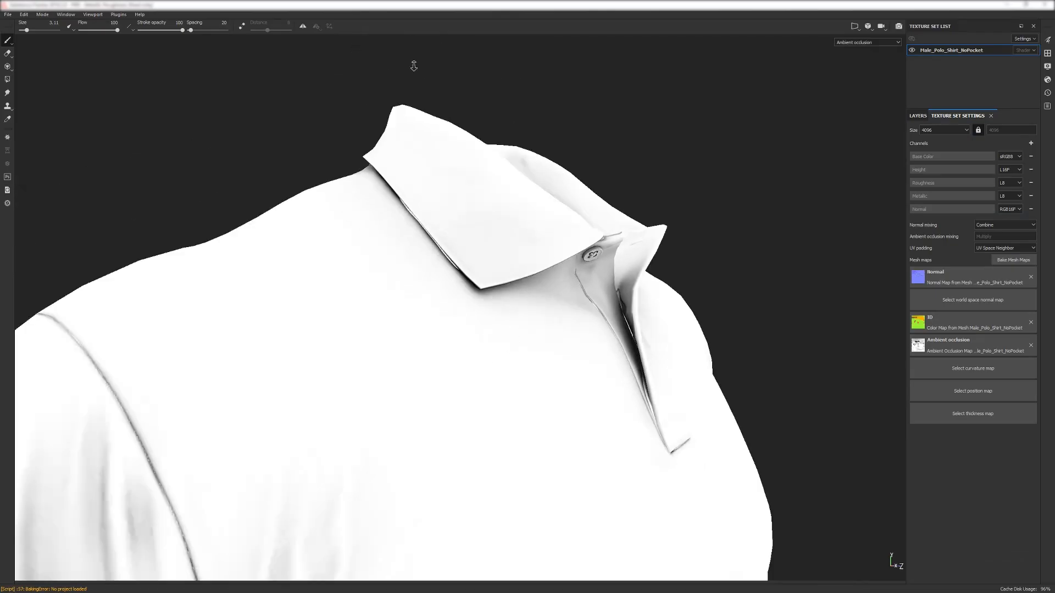
- Back in Substance Painter, bake the Normal, World space normal, ID, Ambient occlusion, Curvature and Position maps at 4096
mouse_move(412, 64)
left_mouse_down("alt")
mouse_move(445, 419)
mouse_move(488, 316)
mouse_move(443, 348)
mouse_move(401, 314)
mouse_move(380, 352)
left_mouse_up("alt")
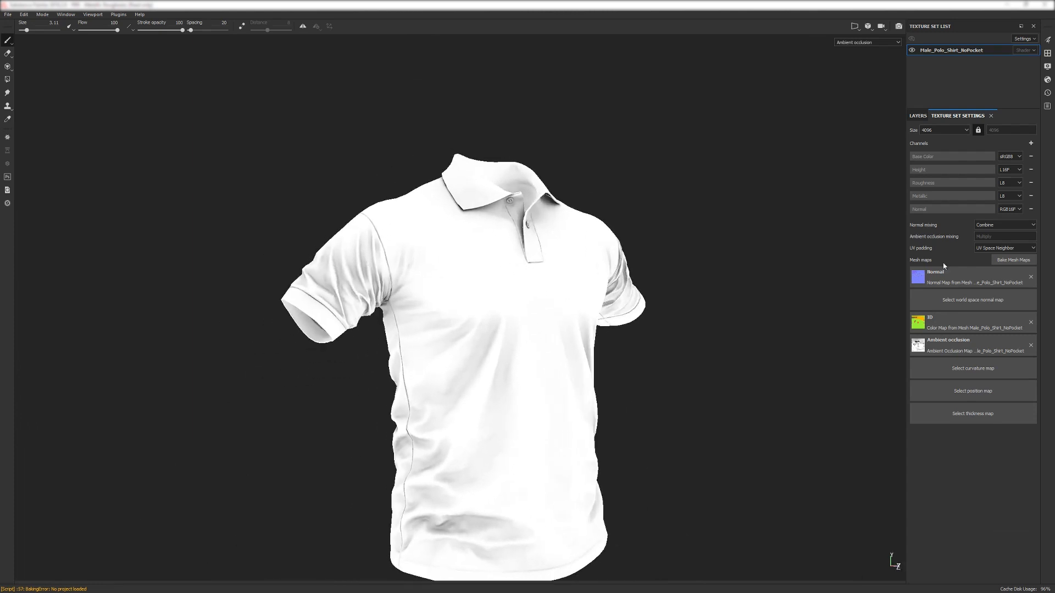
left_click(1028, 261)
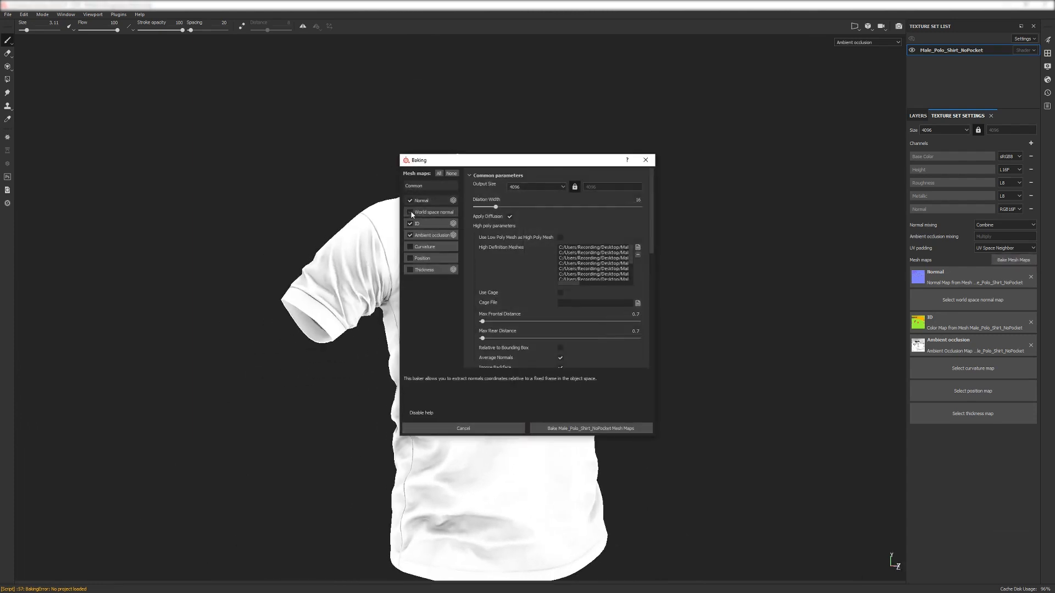
left_click(410, 247)
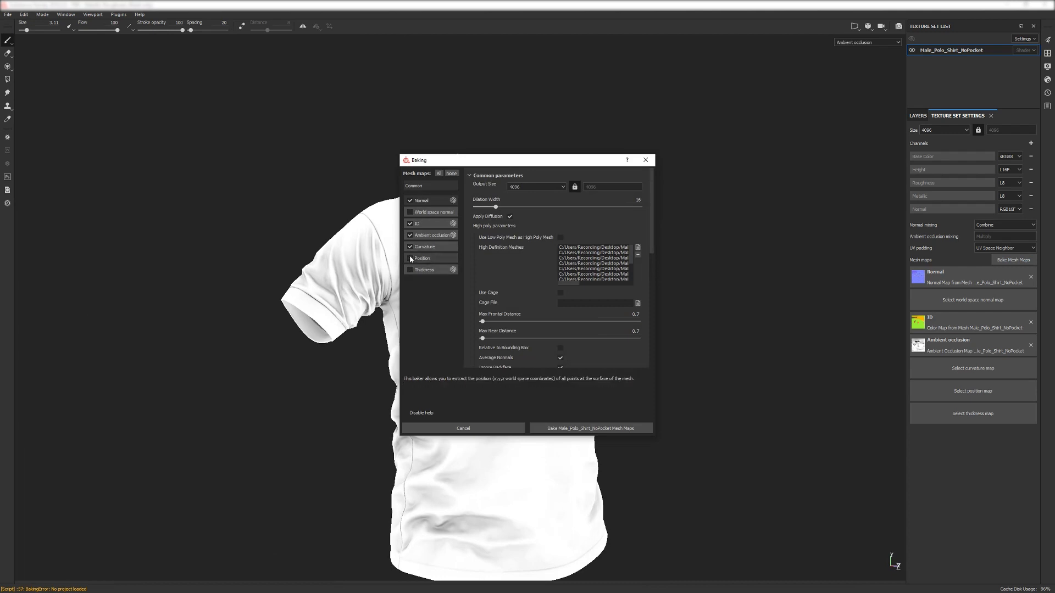
left_click(410, 258)
left_click(410, 270)
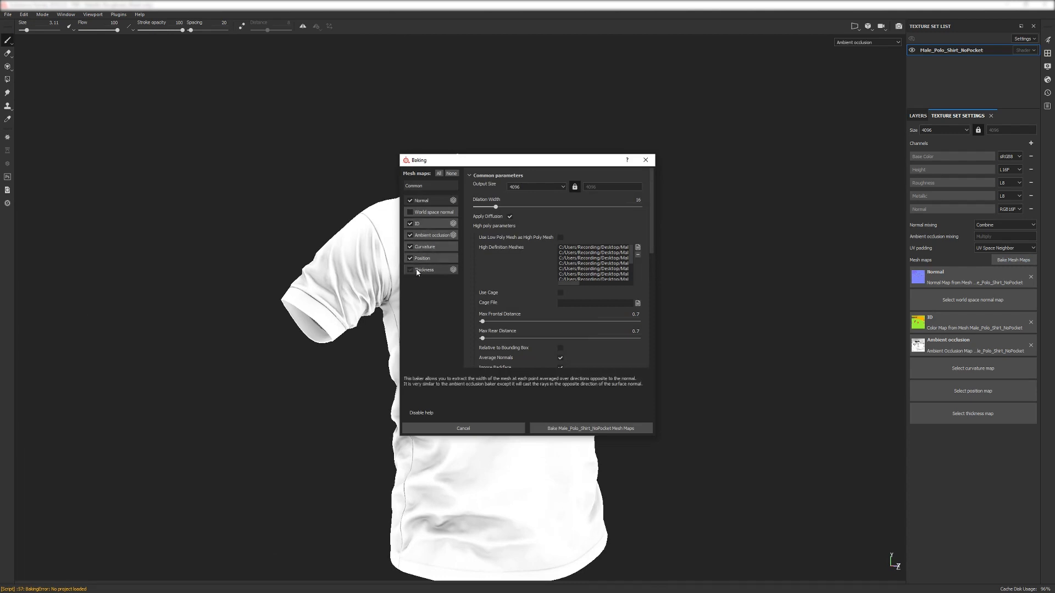
left_click(410, 212)
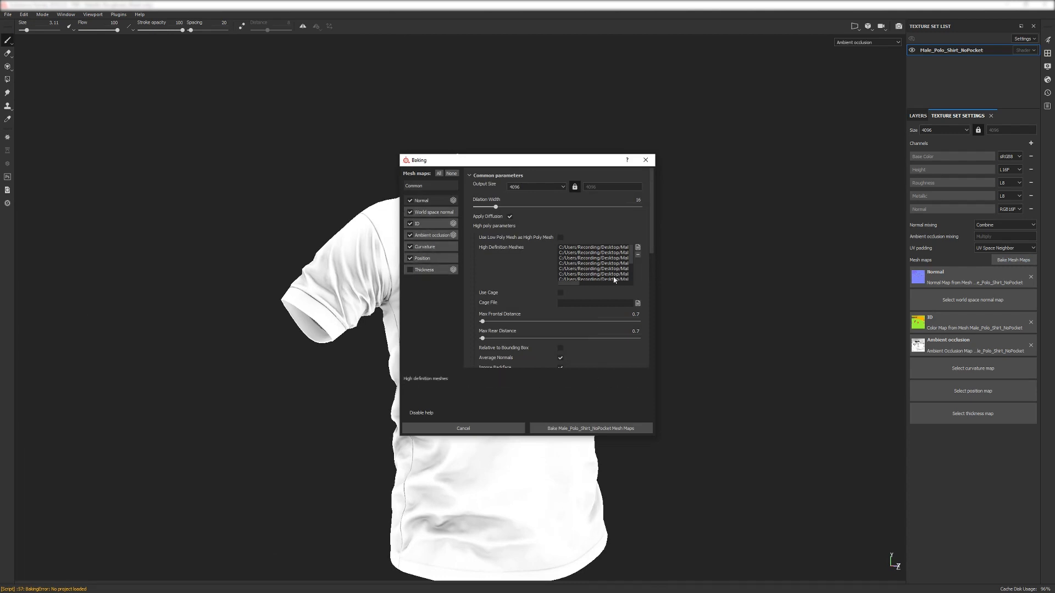
left_click(594, 427)
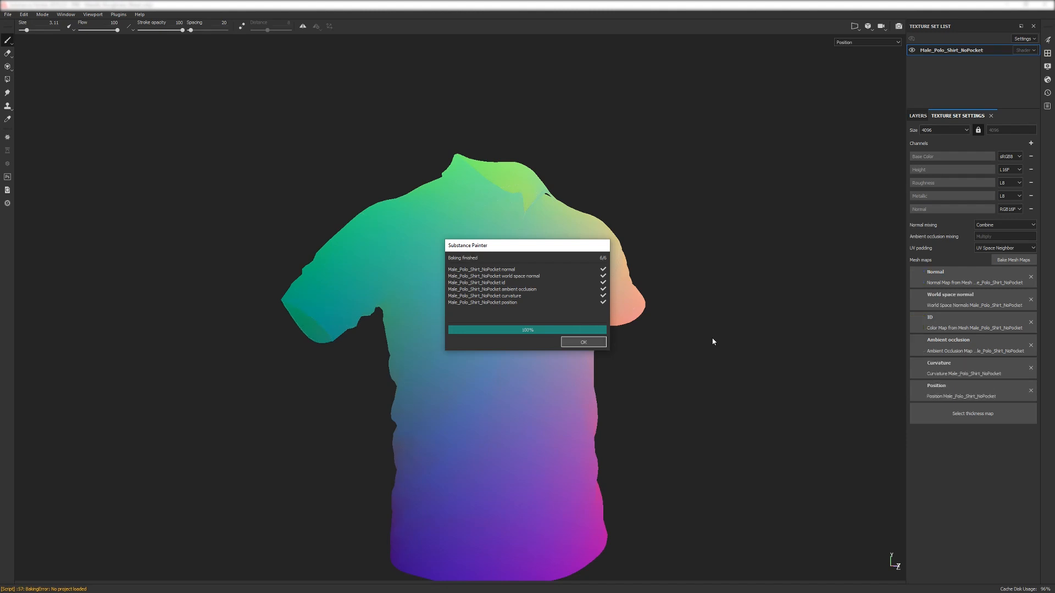
left_click(597, 342)
- Cycle the viewport through the baked mesh maps and stop on Curvature
right_click_drag(483, 384, 435, 238, "alt")
left_click_drag(436, 238, 491, 244, "alt")
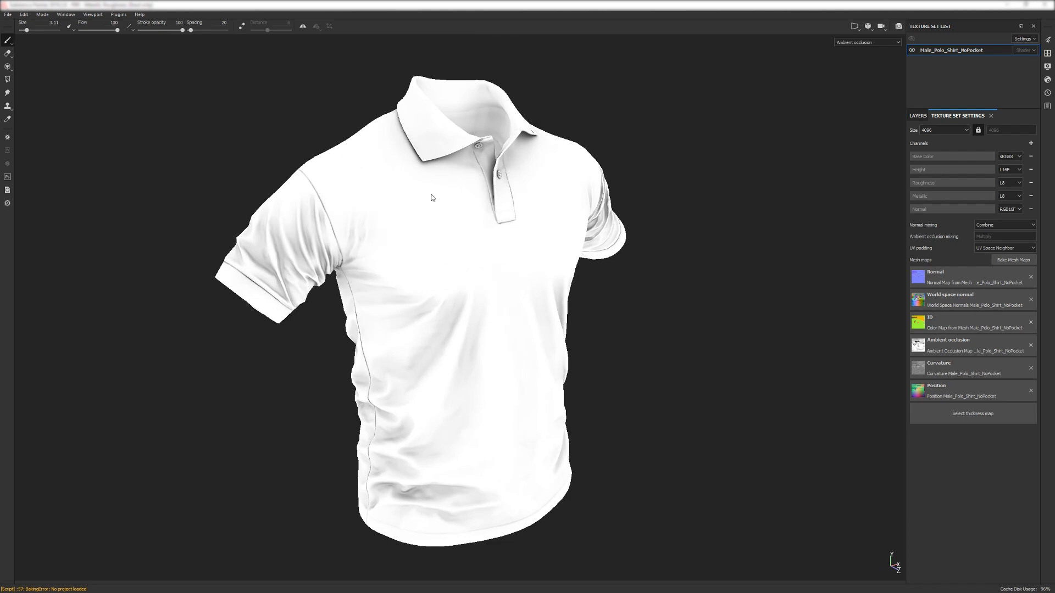
key("b")
key("b")
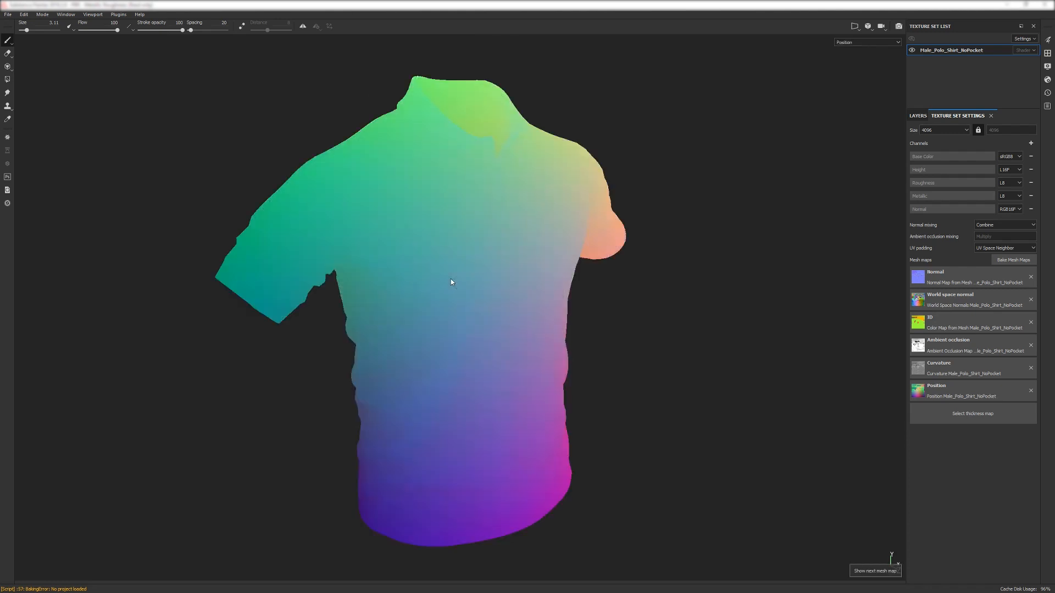
key("shift+b")
- Examine the curvature map on the collar, sleeve folds, side seams and the back near the armhole
left_click_drag(450, 274, 114, 268, "alt")
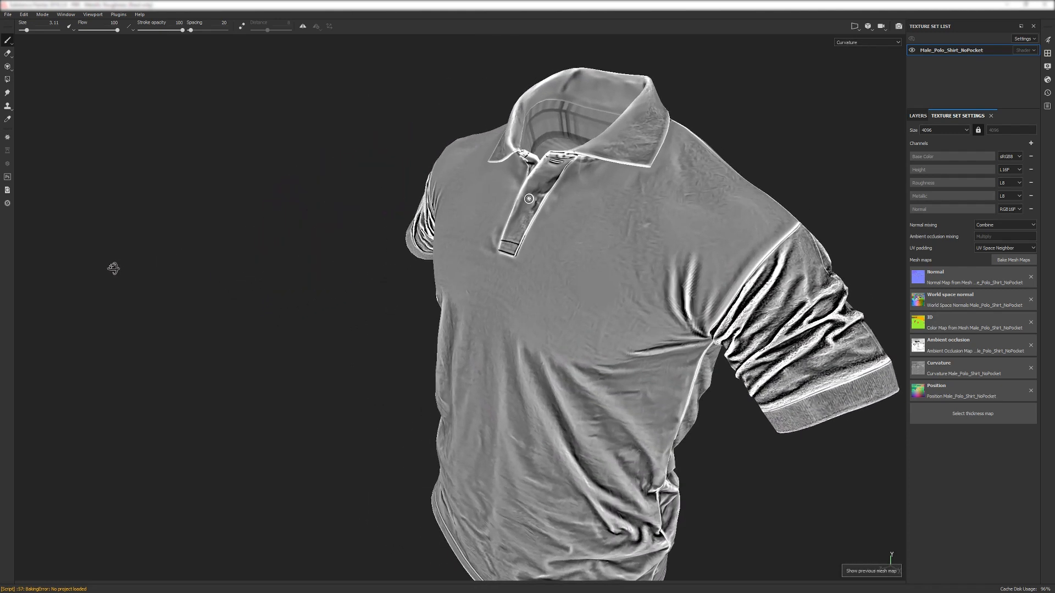
scroll(672, 259, "up", 6)
left_click_drag(672, 260, 503, 345, "alt")
middle_click_drag(502, 344, 651, 325, "alt")
left_click_drag(651, 325, 710, 325, "alt")
left_click_drag(410, 281, 434, 197, "alt")
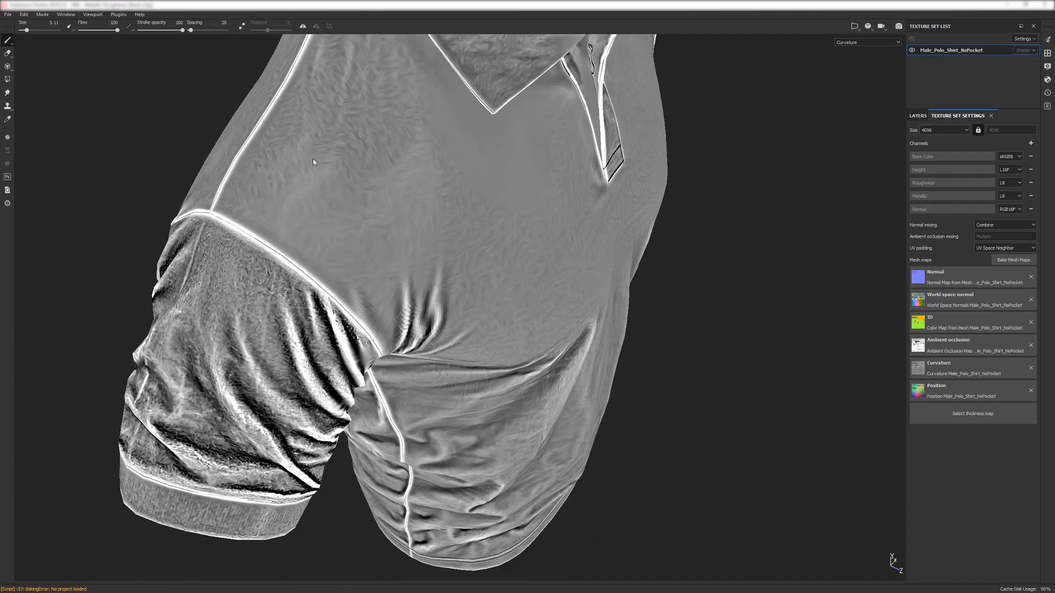
left_click_drag(314, 161, 413, 182, "alt")
left_click_drag(377, 137, 453, 303, "alt")
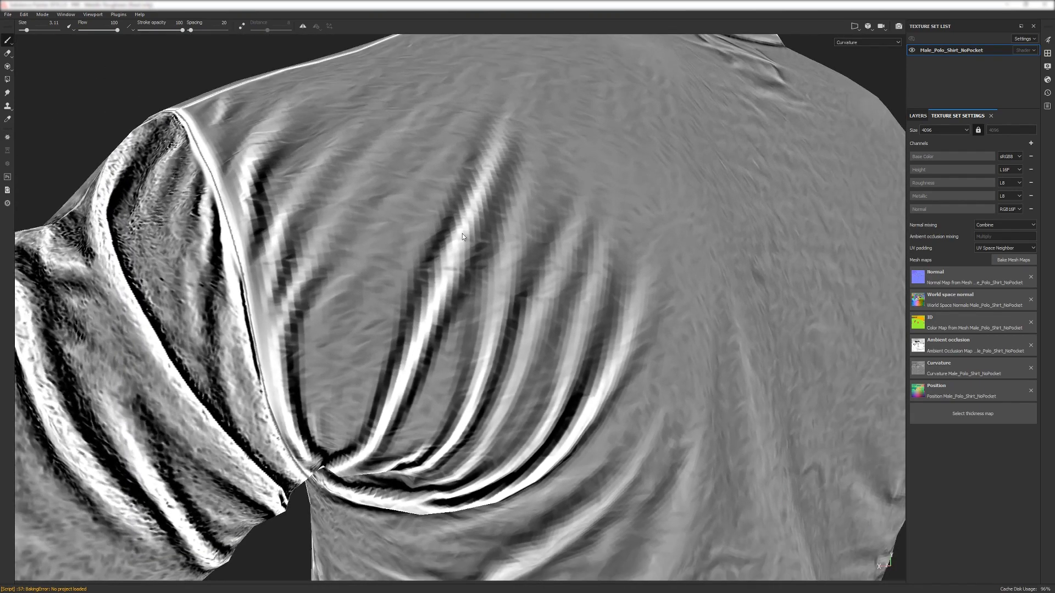
- Compare the other baked mesh maps with Curvature on the folds behind the armhole
key("b")
key("b")
key("b")
key("b")
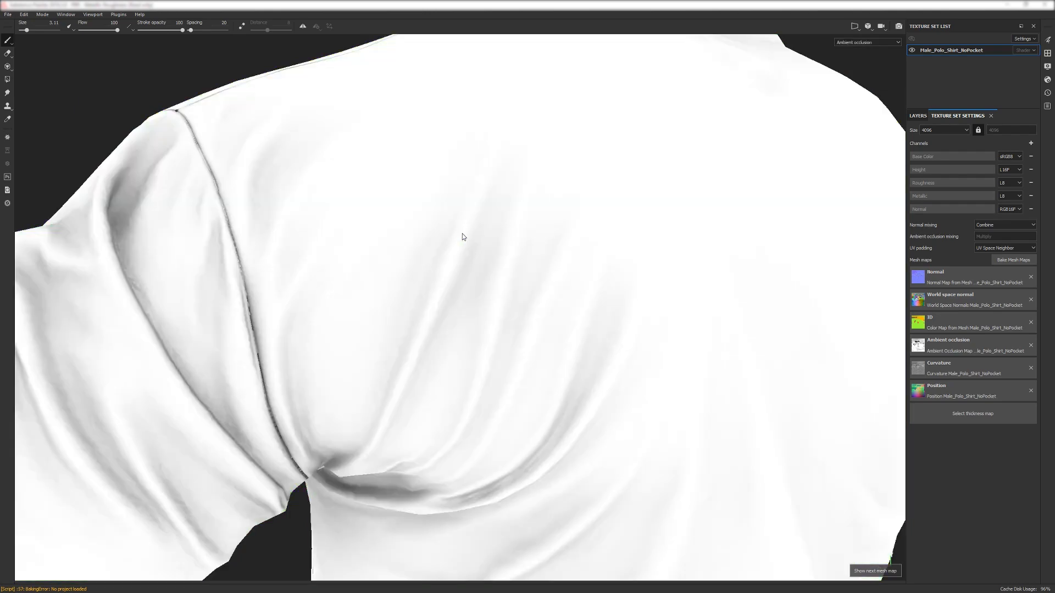
key("b")
left_click_drag(460, 246, 474, 340, "alt")
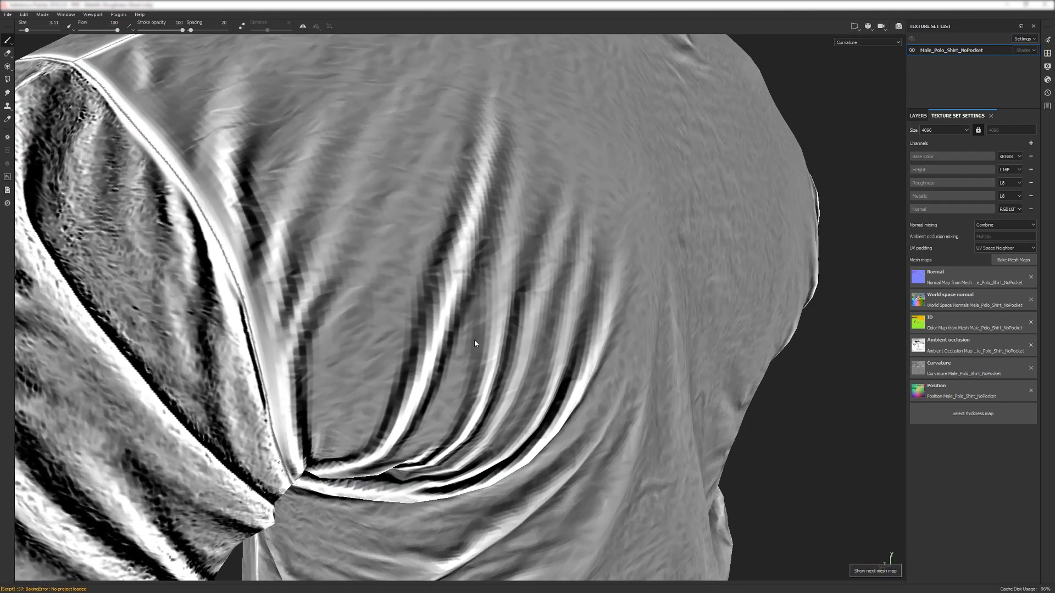
mouse_move(473, 340)
right_mouse_down("alt")
mouse_move(381, 250)
mouse_move(440, 238)
mouse_move(459, 216)
mouse_move(722, 141)
mouse_move(494, 253)
right_mouse_up("alt")
- Switch to ZBrush, compare the folds near the armhole, and subdivide the Front_High subtool once
key("alt+Tab")
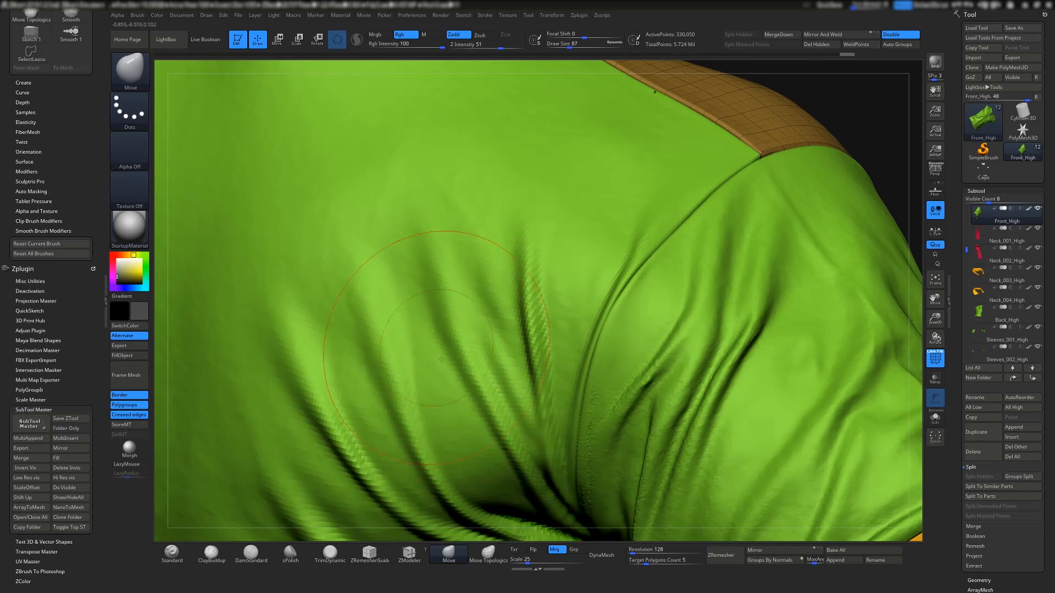
right_click_drag(461, 396, 544, 211, "ctrl")
right_click_drag(544, 212, 529, 236, "alt")
key("ctrl+d")
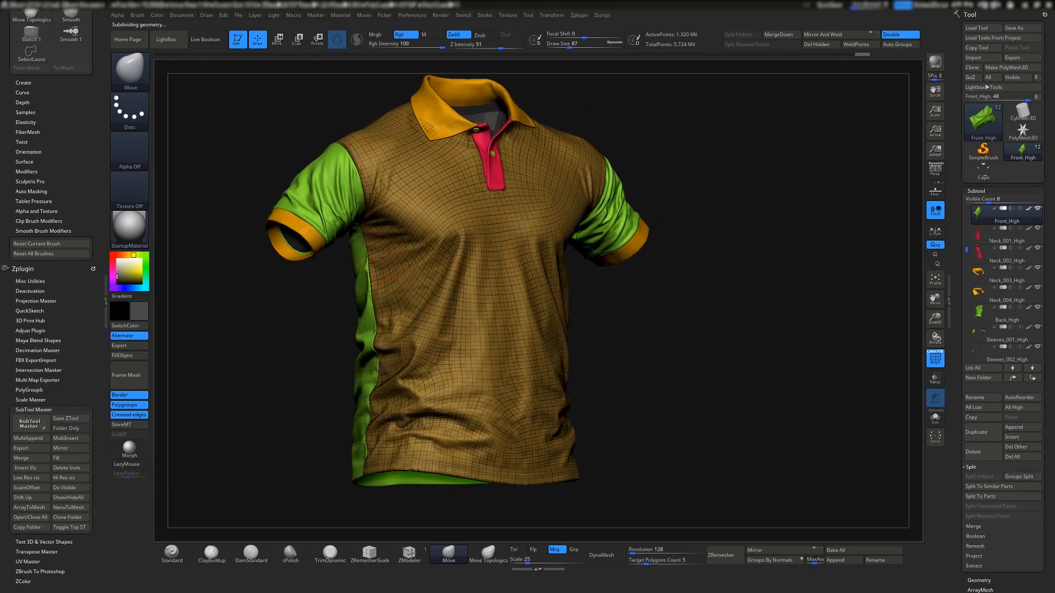
- Subdivide the Back_High subtool once and make Sleeves_001_High the active subtool
left_click(358, 266, "alt")
right_click_drag(370, 272, 441, 291)
key("d")
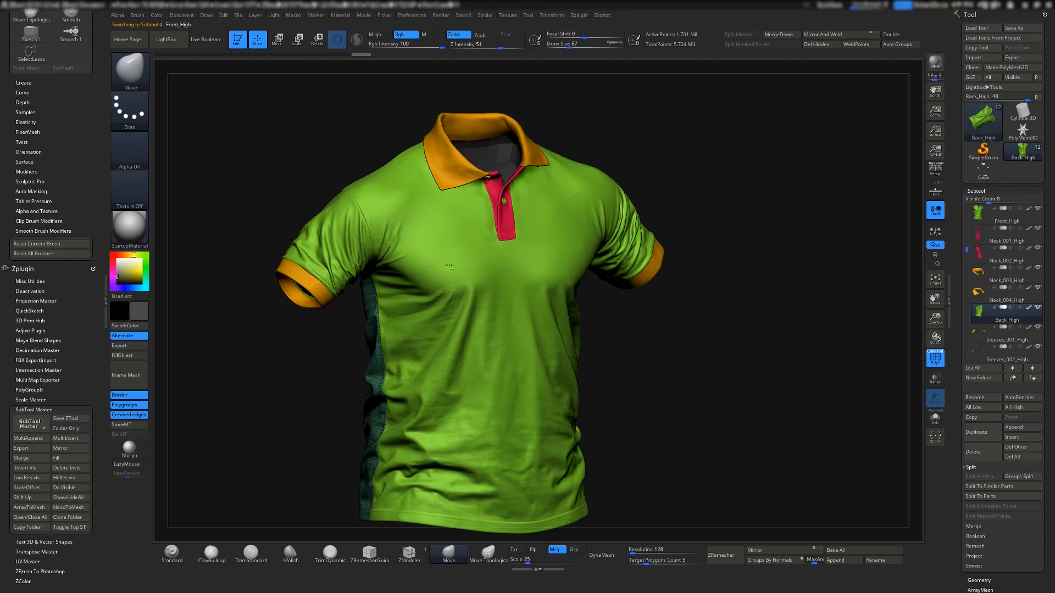
left_click(334, 230, "alt")
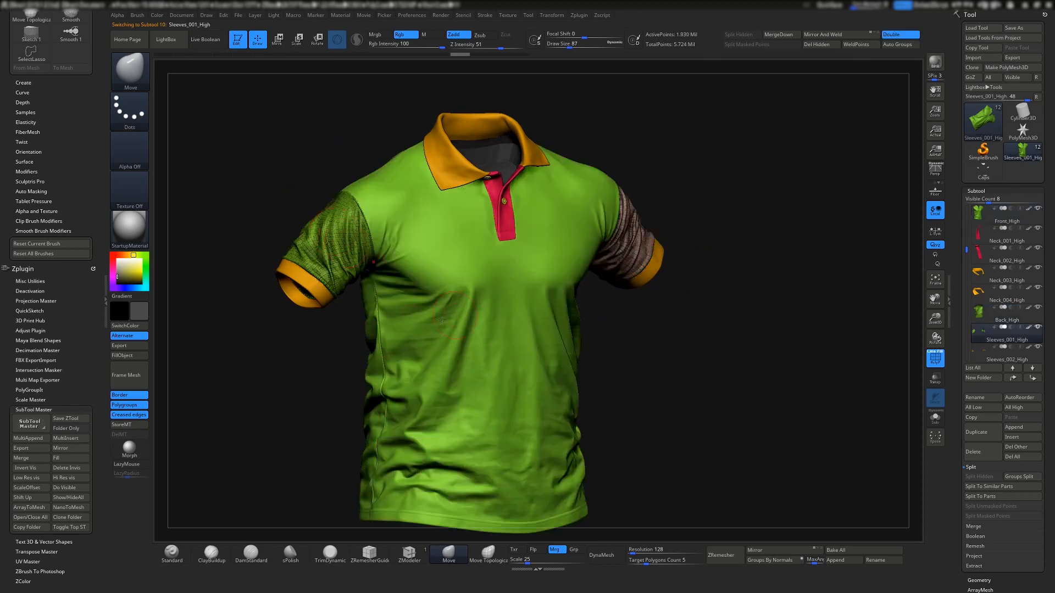
- Compare the mesh density of the body, sleeve and collar subtools and make Front_High the active subtool
left_click(367, 334, "alt")
mouse_move(355, 332)
right_mouse_down()
mouse_move(498, 330)
mouse_move(366, 322)
right_mouse_up()
left_click(445, 220, "alt")
left_click(454, 184, "alt")
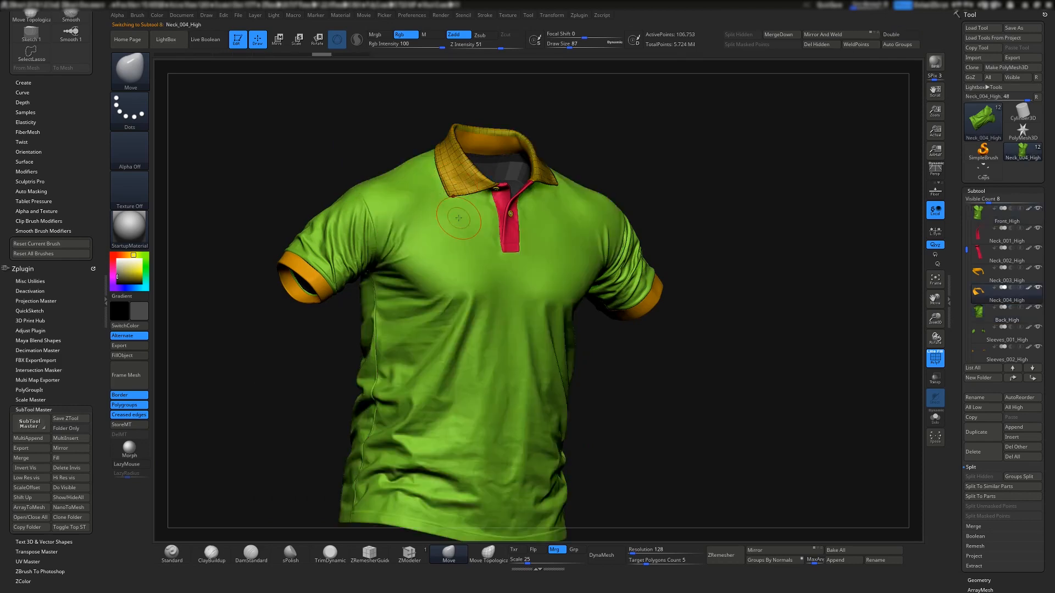
right_click_drag(457, 265, 446, 224)
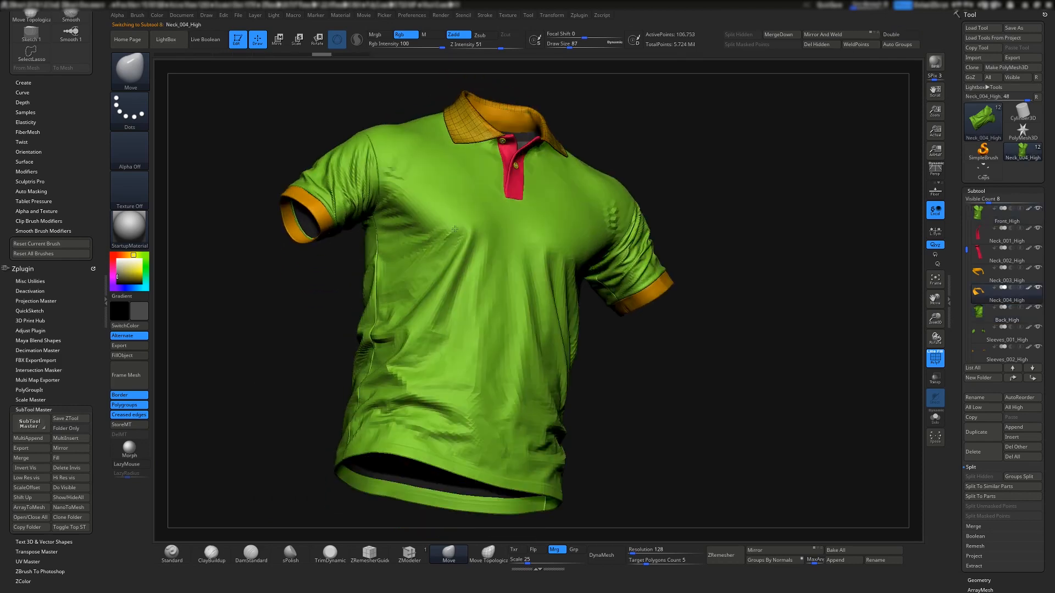
left_click(449, 324, "alt")
right_click_drag(541, 235, 519, 245)
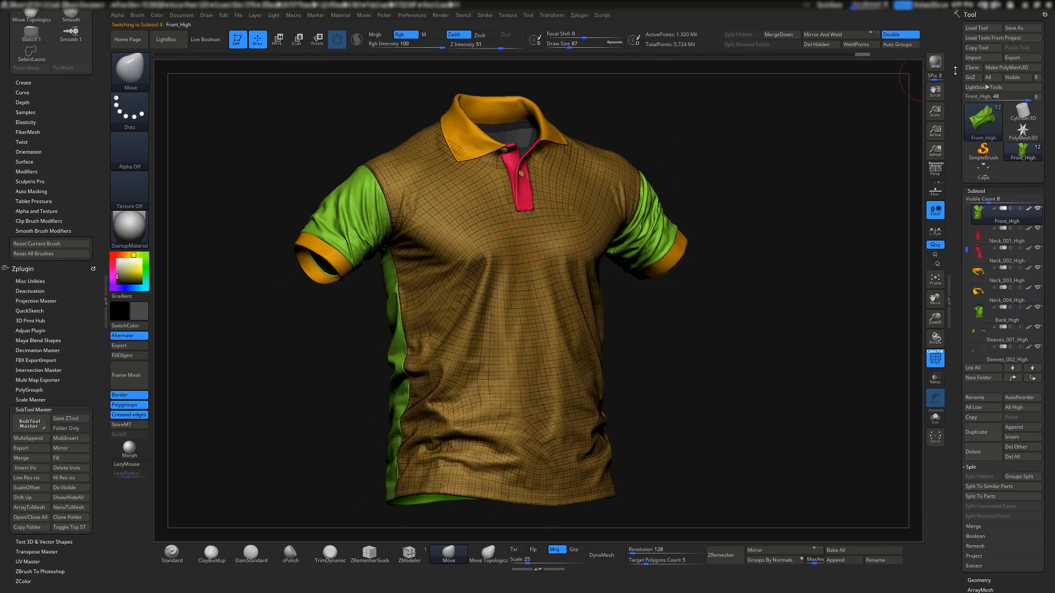
- Set Decimation Master to keep UVs and use and keep polypaint, and pre-process the Front_High subtool
left_click(29, 408)
left_click(34, 351)
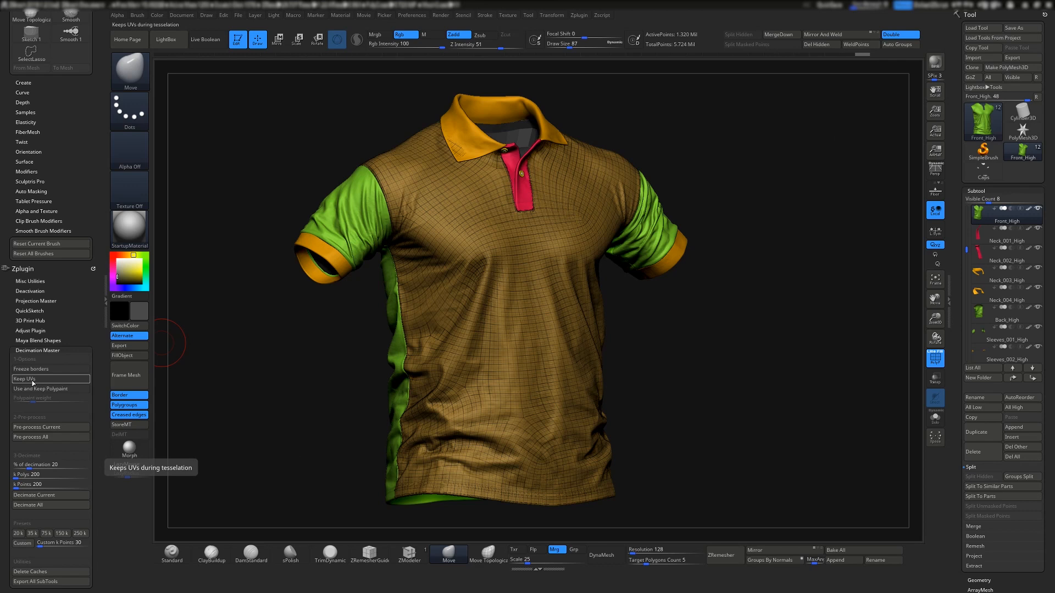
left_click(32, 380)
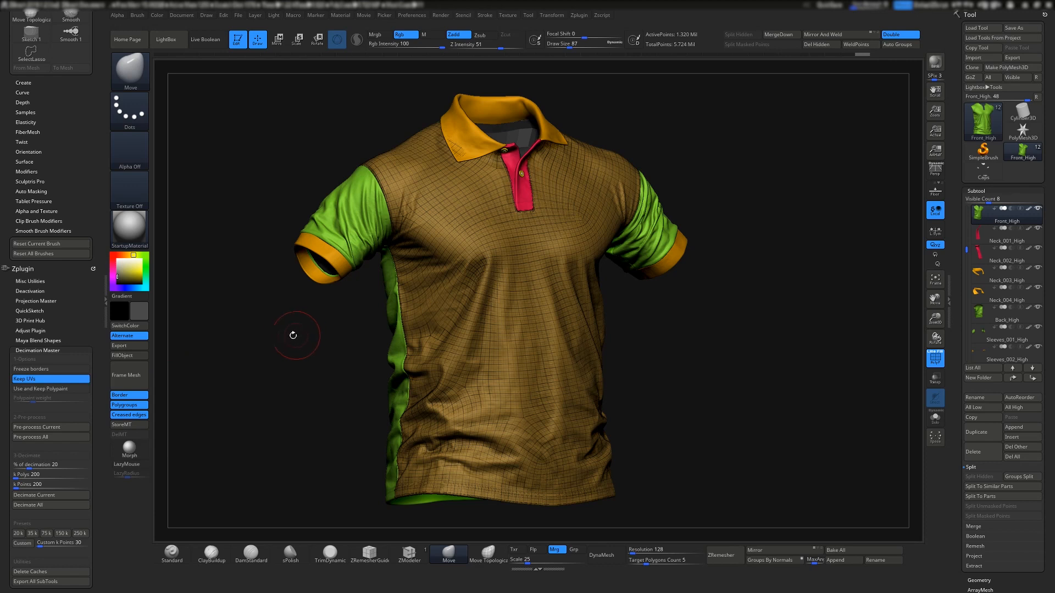
left_click(55, 389)
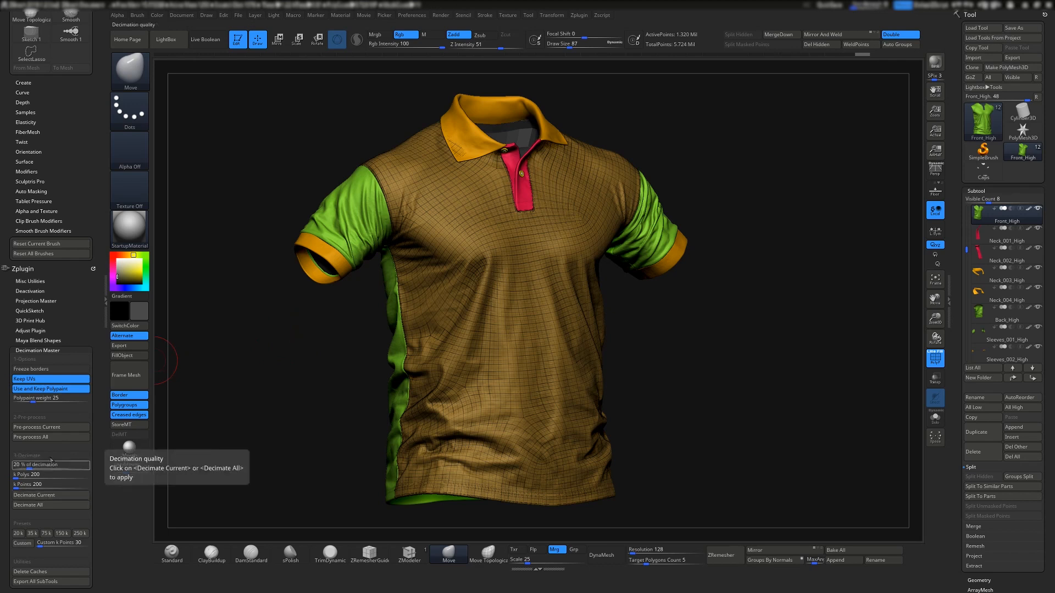
left_click(50, 428)
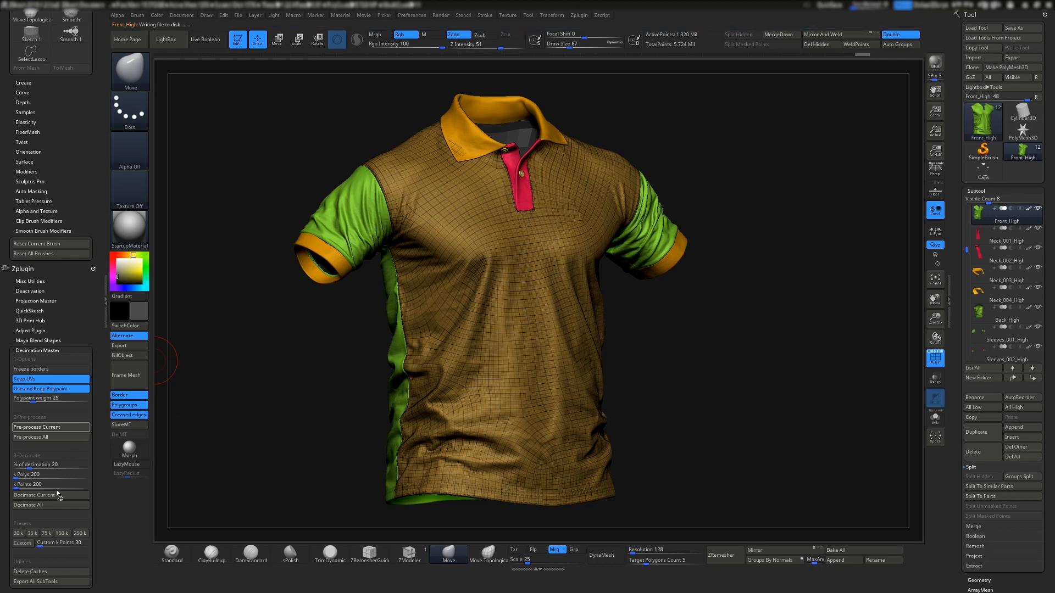
- Decimate Front_High at 30% and examine the resulting mesh on the chest and near the sleeve
left_click(58, 465)
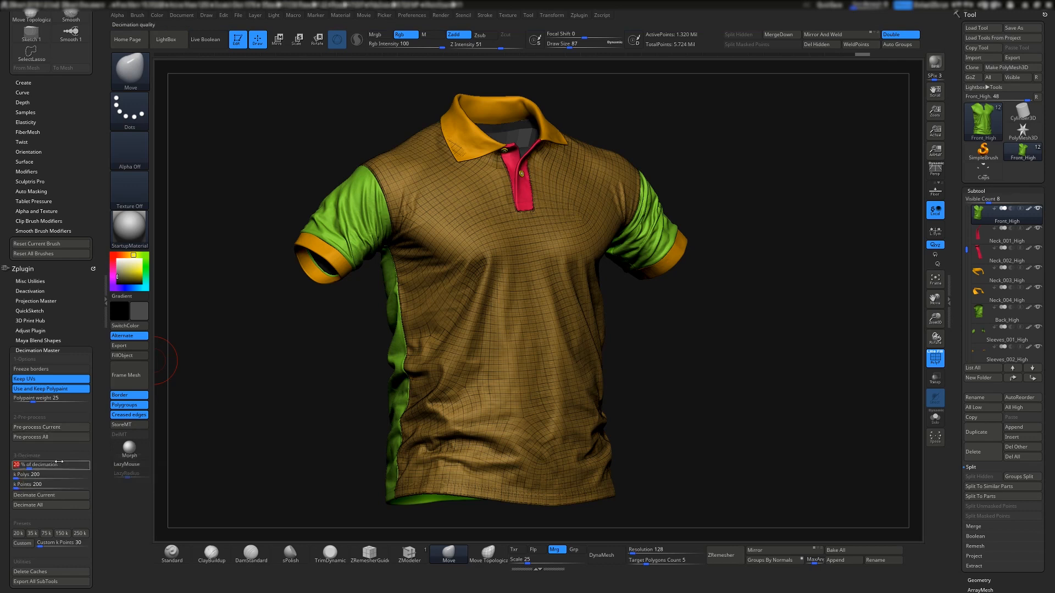
type("40")
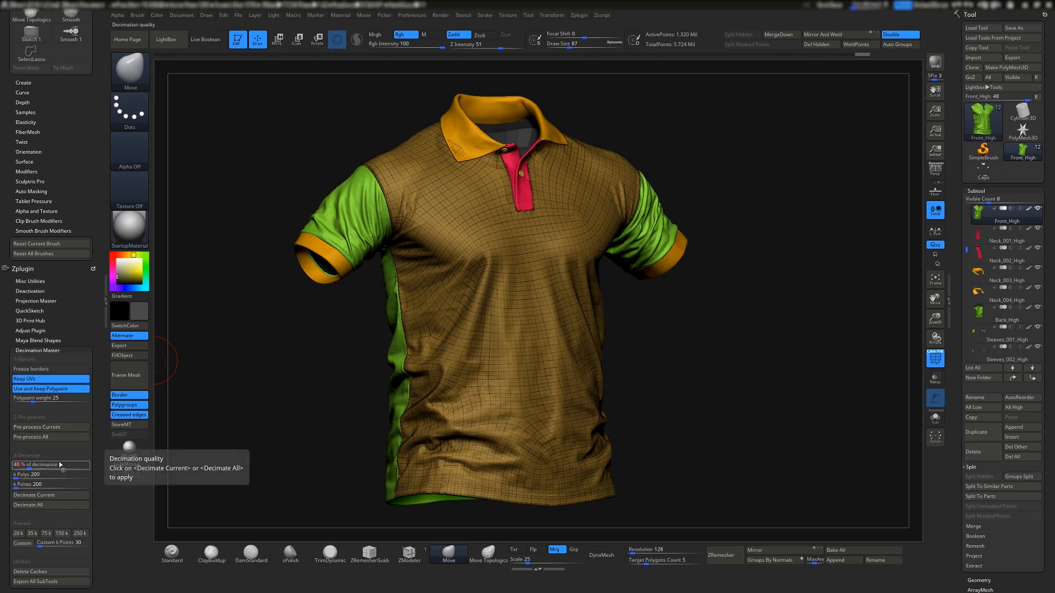
key("Return")
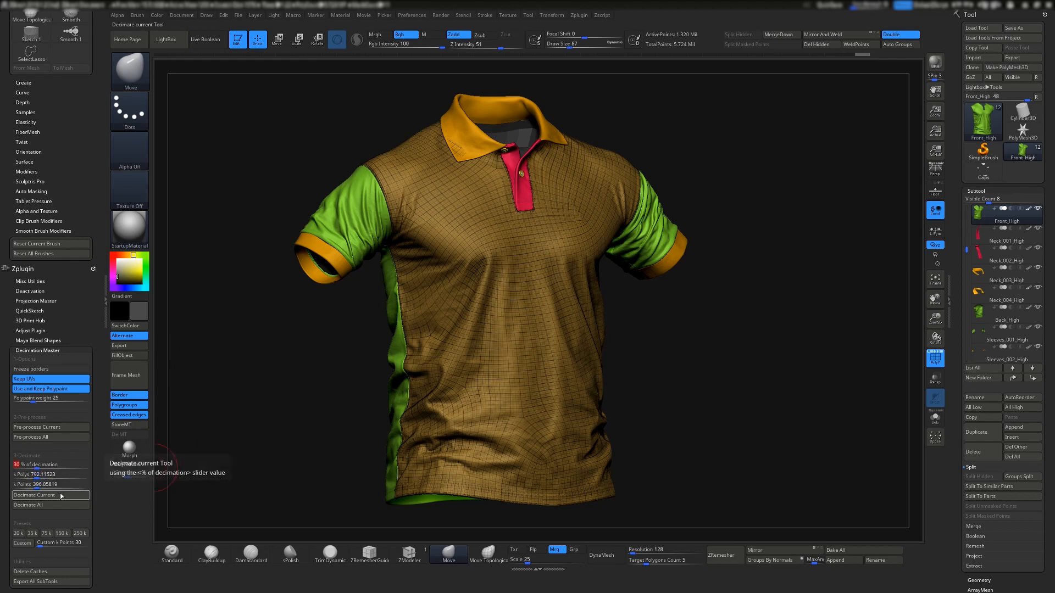
left_click(34, 495)
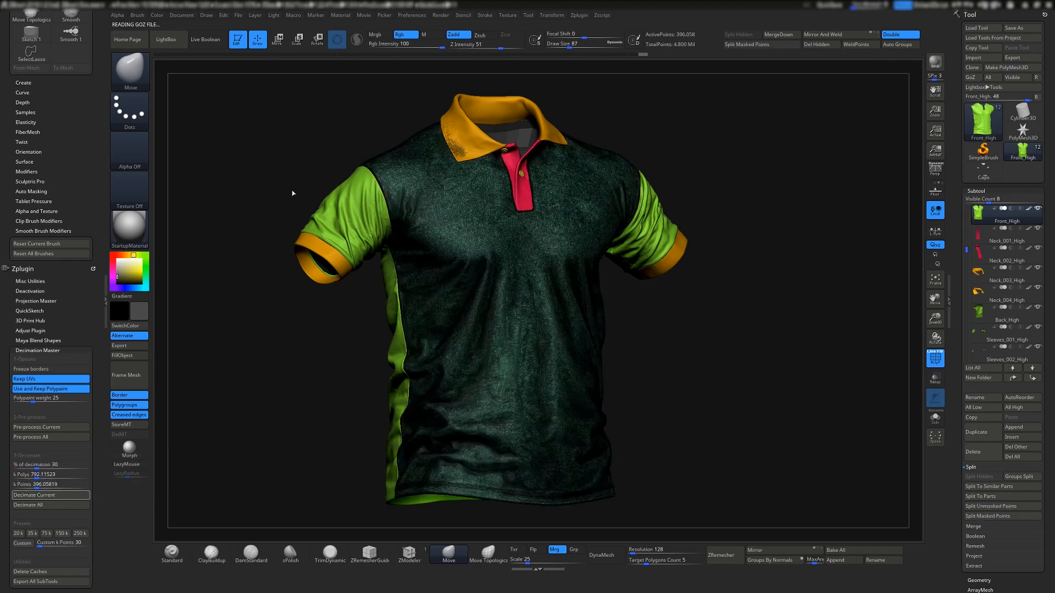
right_click_drag(471, 198, 311, 262, "ctrl")
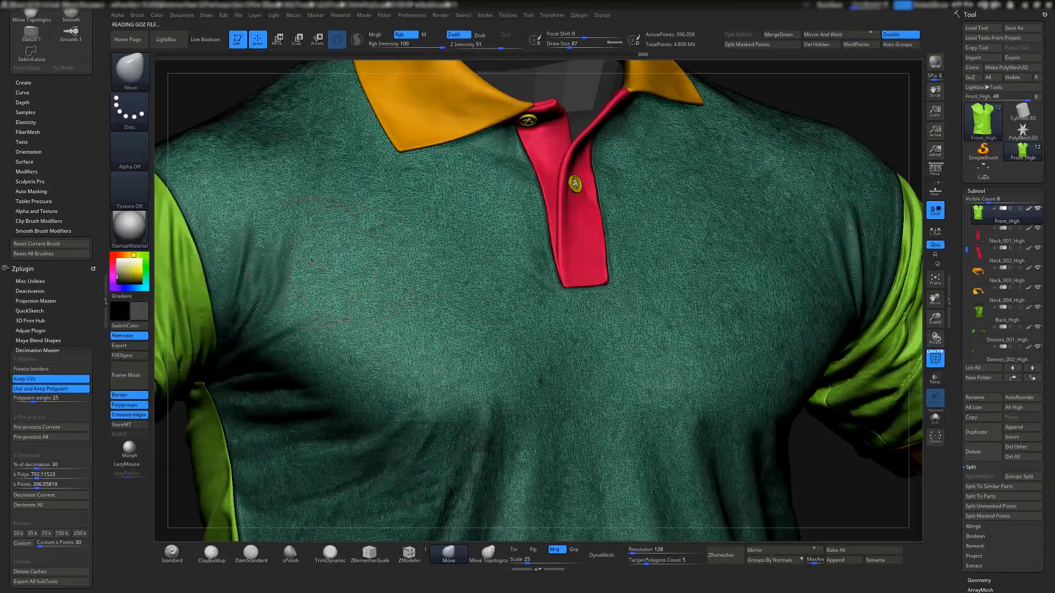
right_click_drag(242, 247, 440, 242)
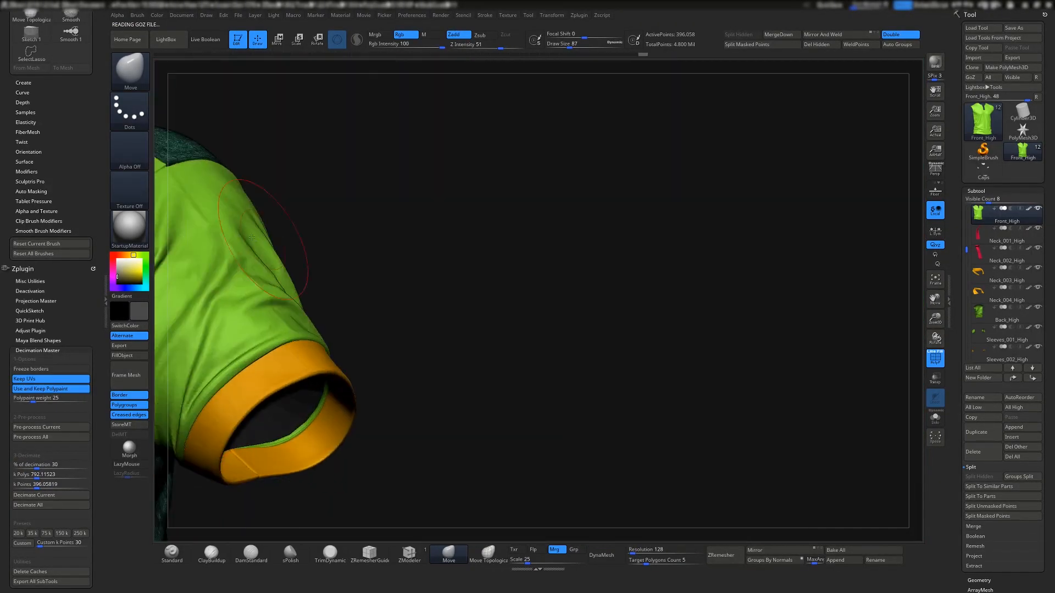
right_click_drag(283, 231, 380, 204, "alt")
right_click_drag(784, 271, 440, 241, "alt")
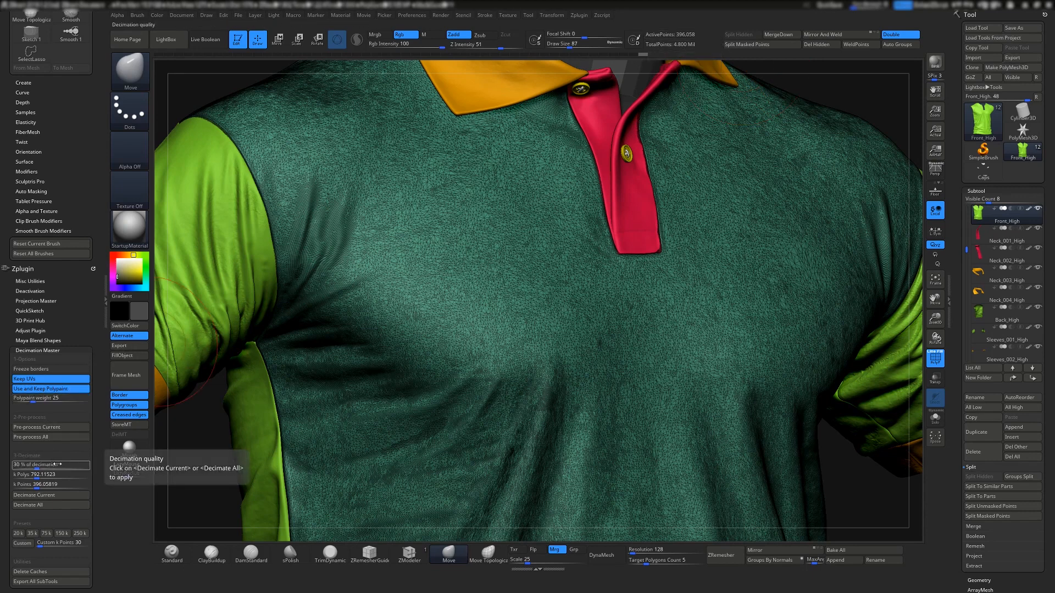
- Set the decimation percentage to 40 and decimate Front_High again
type("40")
key("Return")
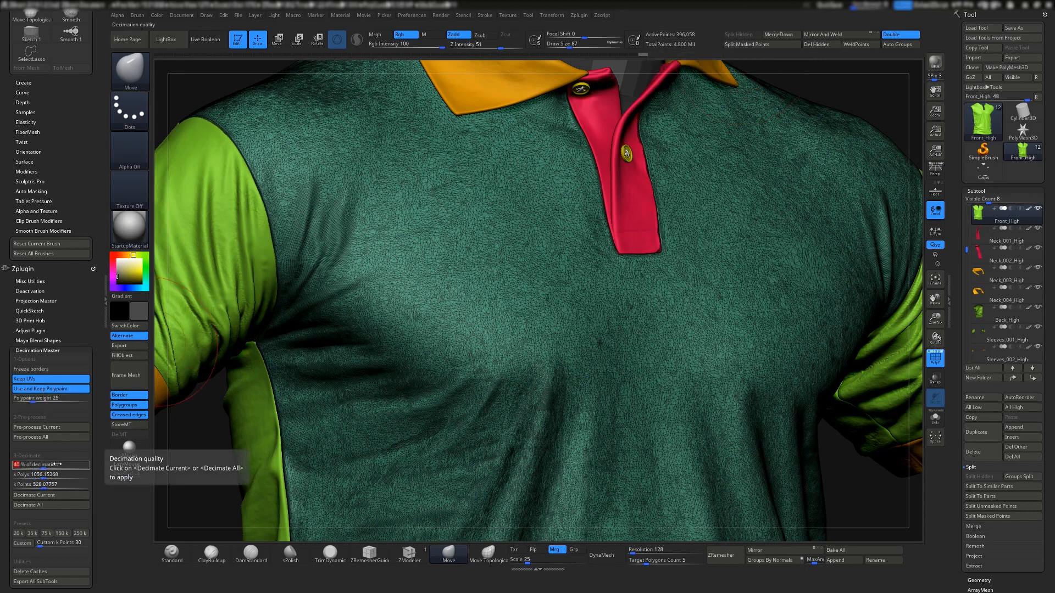
left_click(55, 495)
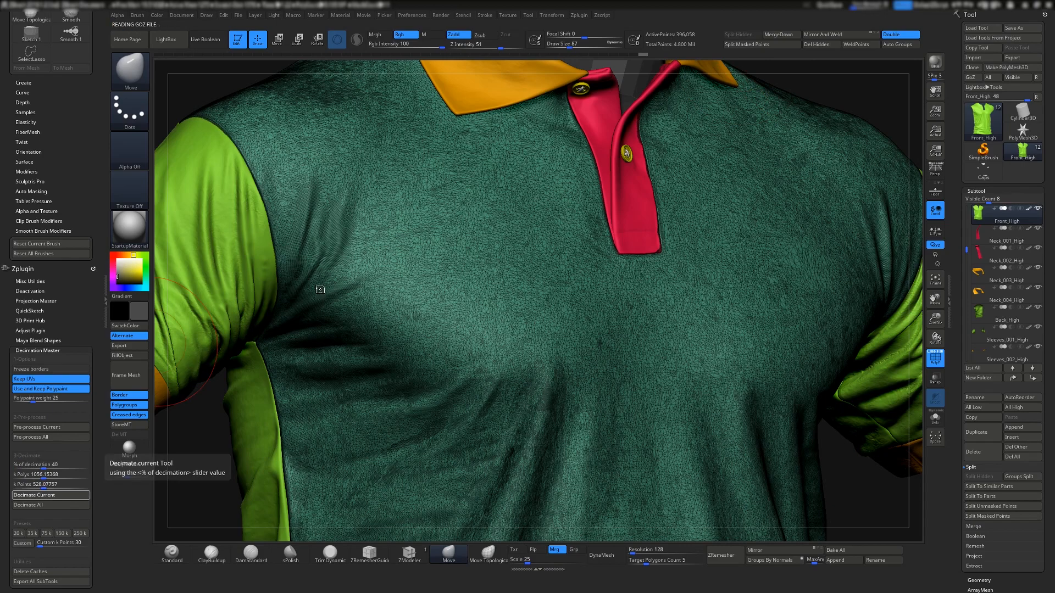
- Make Back_High the active subtool, pre-process it and decimate it at 40%
right_click_drag(318, 225, 560, 236)
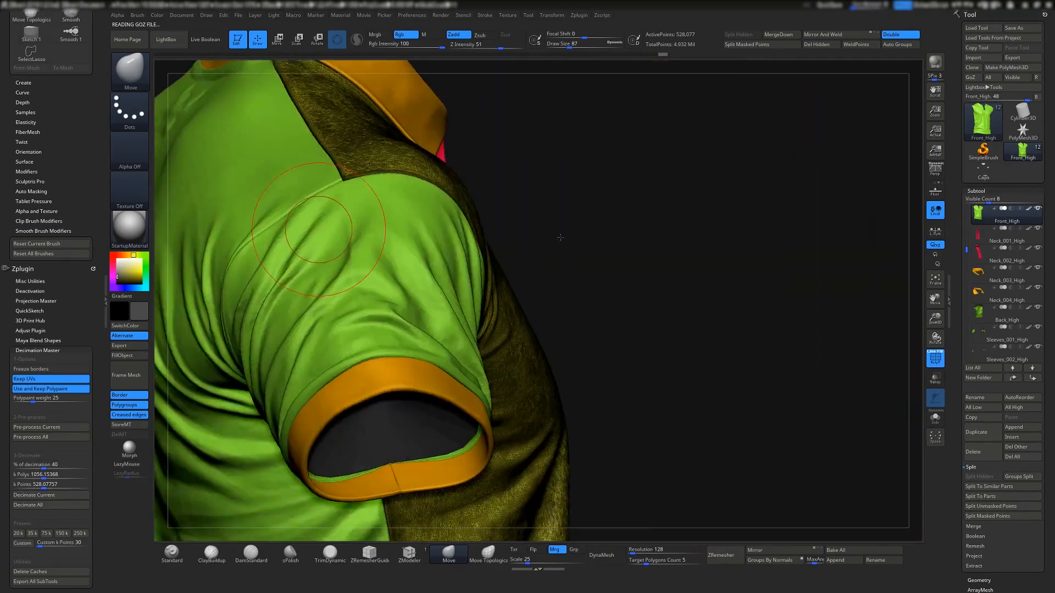
right_click_drag(236, 222, 415, 269, "alt")
left_click(467, 241, "alt")
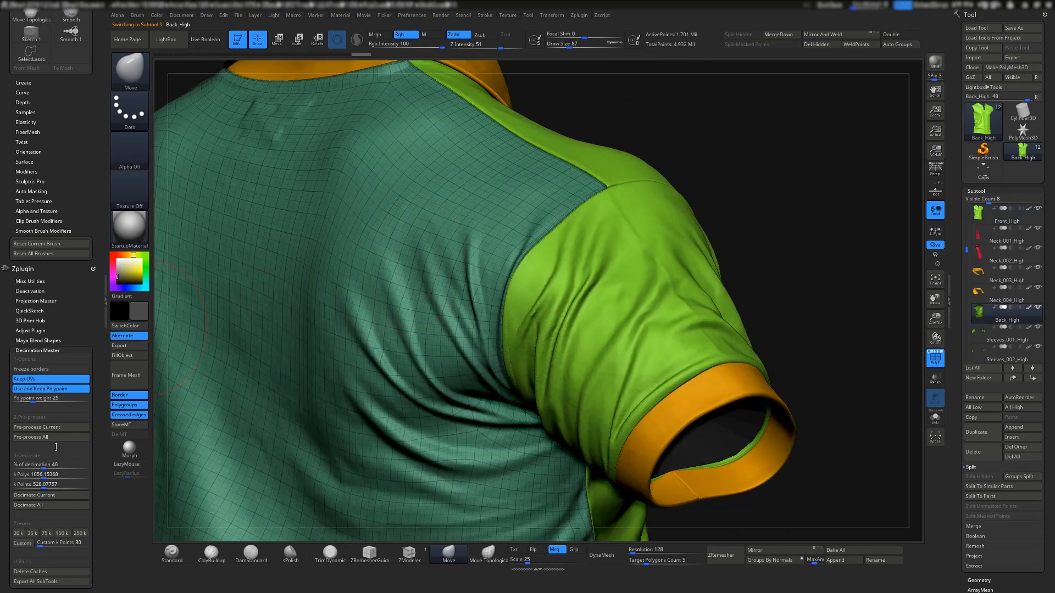
left_click(51, 426)
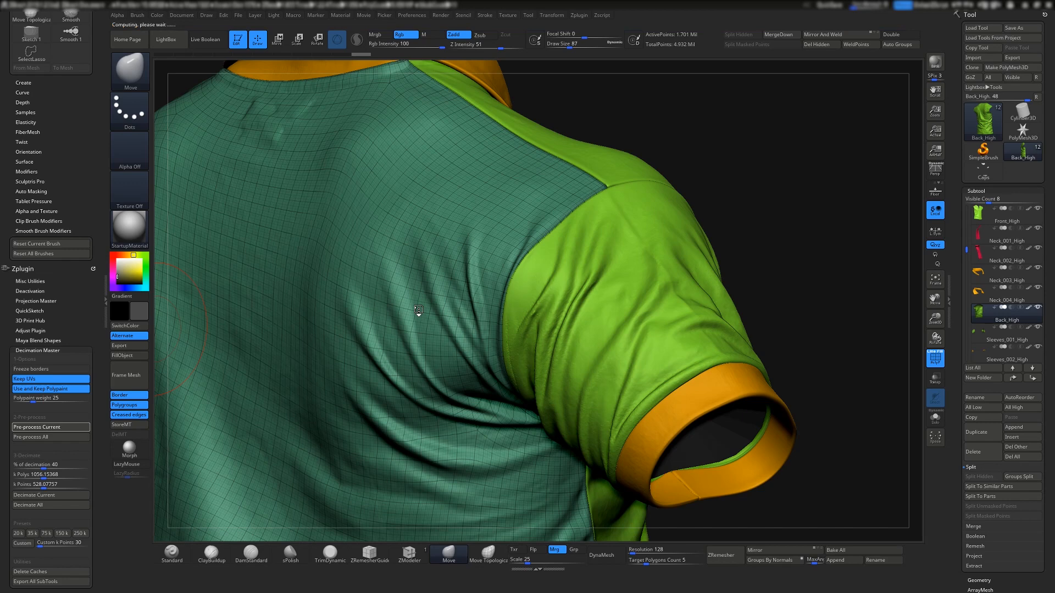
left_click(74, 495)
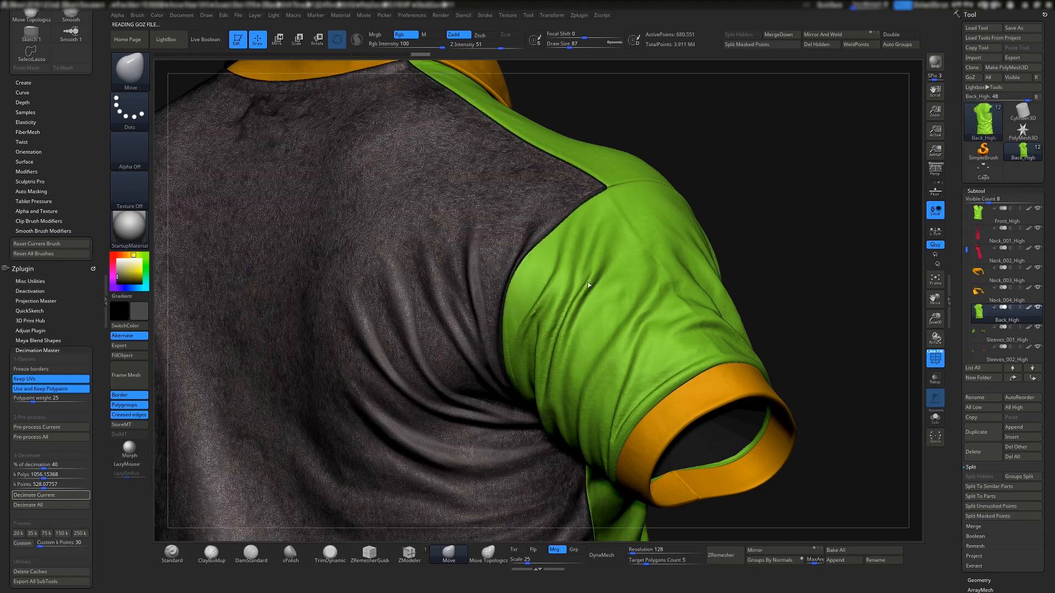
- Make Sleeves_001_High the active subtool, pre-process it and decimate it at 40%
left_click(596, 323, "alt")
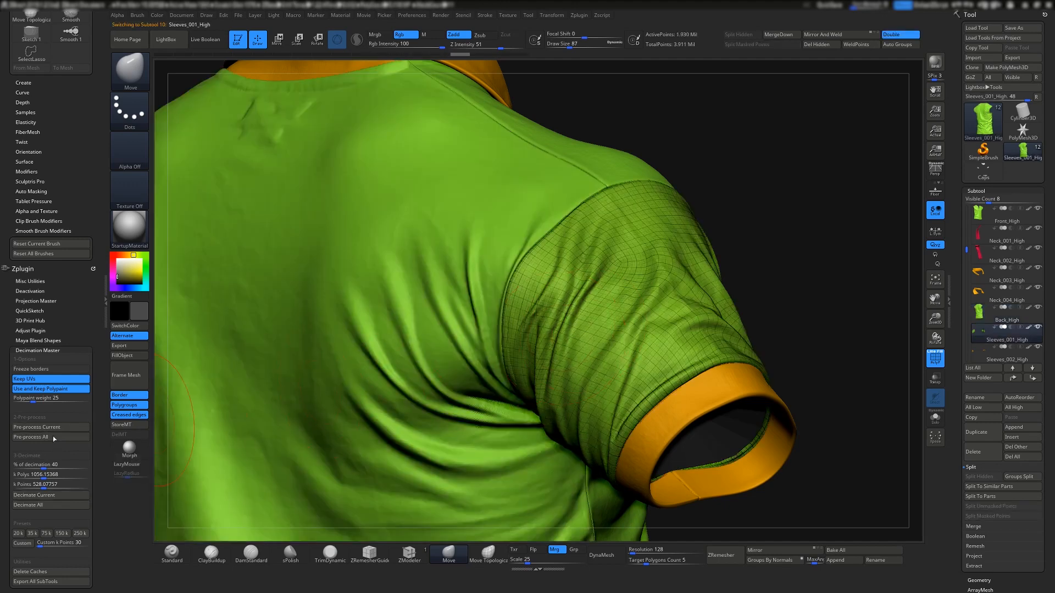
left_click(17, 427)
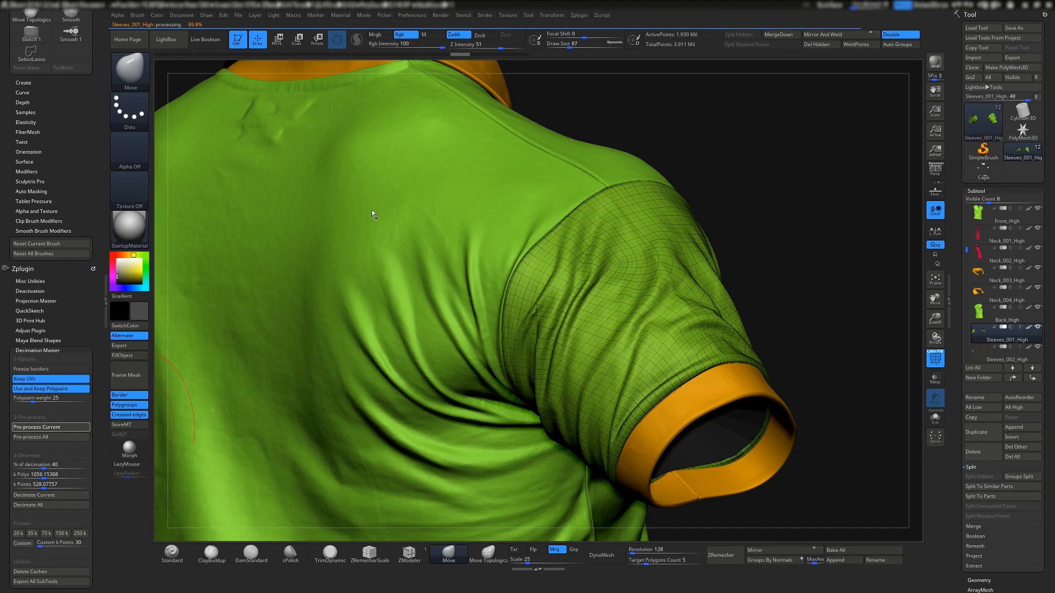
left_click(66, 496)
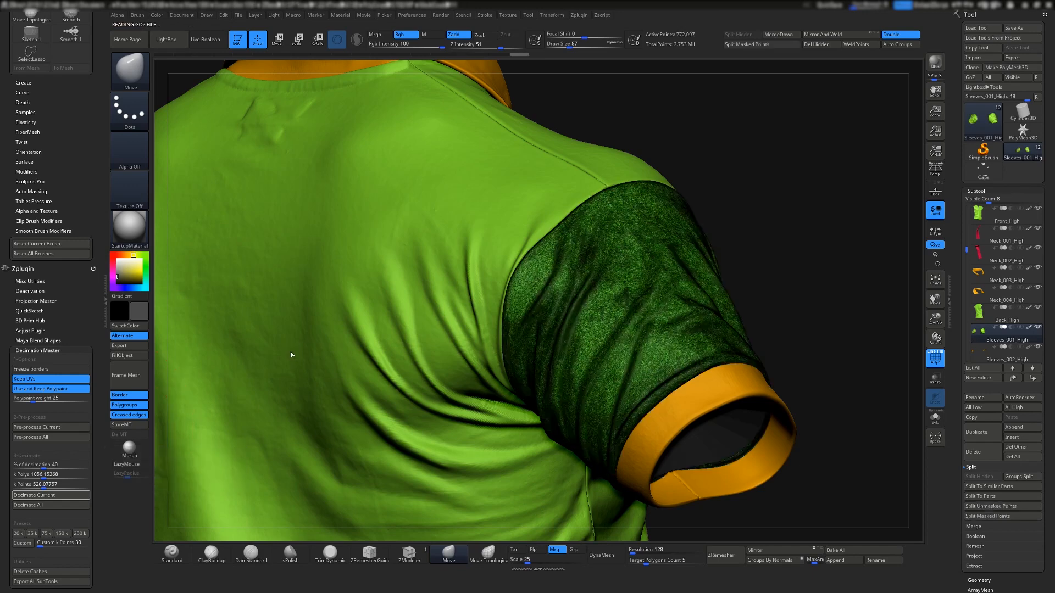
- Examine the mesh density of the sleeve cuffs and the two placket subtools, Neck_001_High and Neck_002_High
left_click(700, 395, "alt")
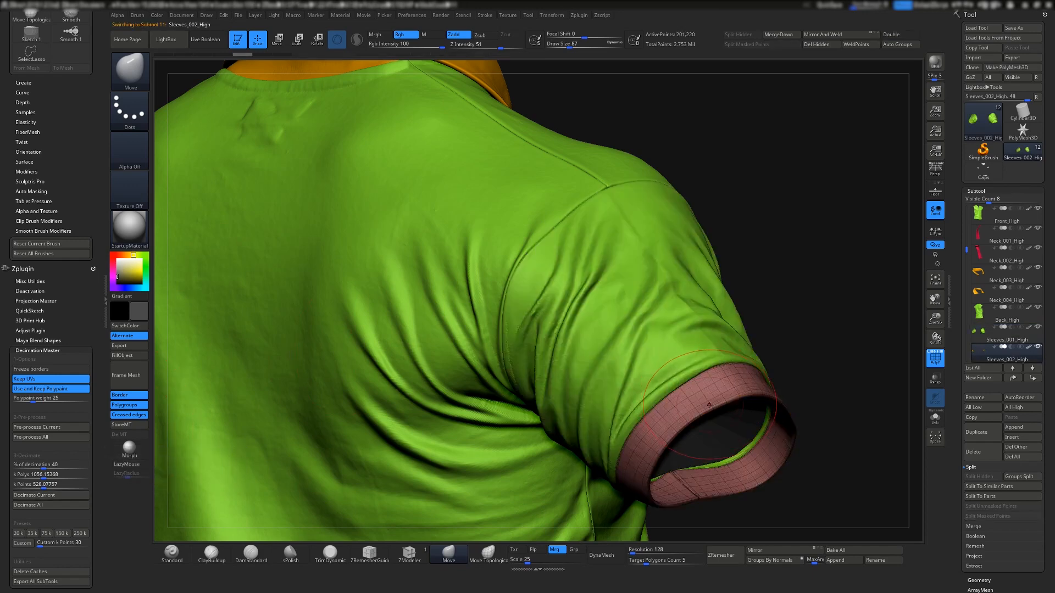
left_click_drag(807, 407, 534, 419)
left_click_drag(561, 329, 169, 146, "alt")
right_click_drag(605, 350, 585, 310, "ctrl")
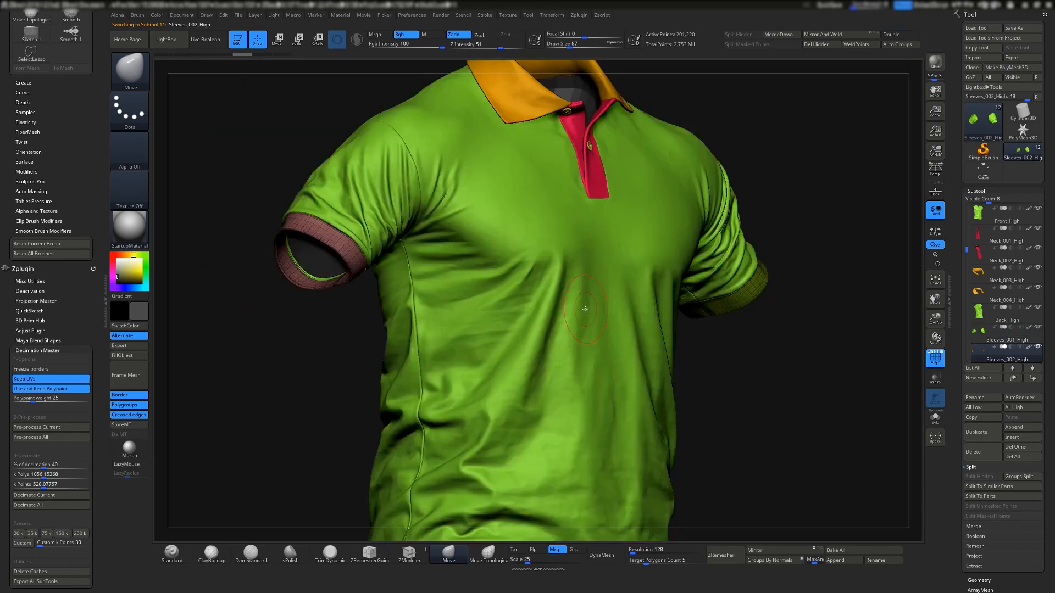
right_click_drag(559, 361, 541, 227, "ctrl")
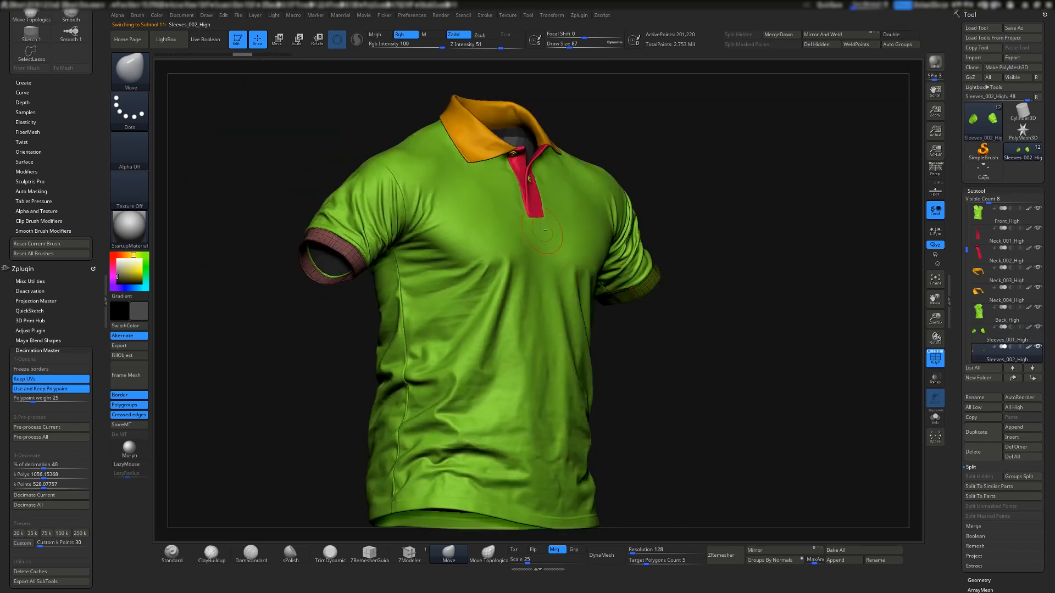
left_click(538, 206, "alt")
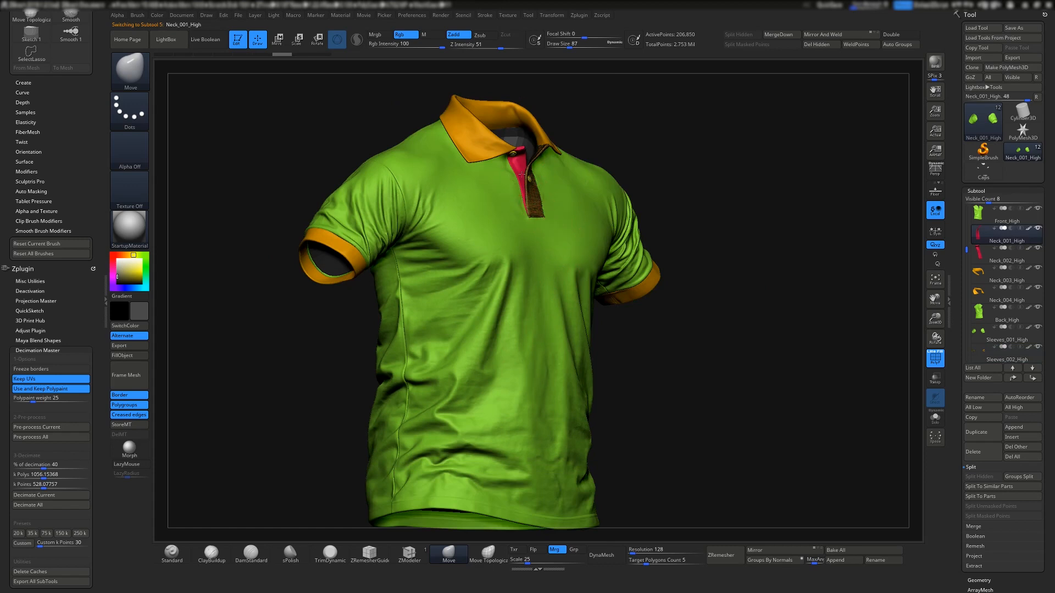
left_click(535, 188, "alt")
mouse_move(675, 297)
left_mouse_down()
mouse_move(714, 296)
mouse_move(668, 299)
mouse_move(684, 297)
left_mouse_up()
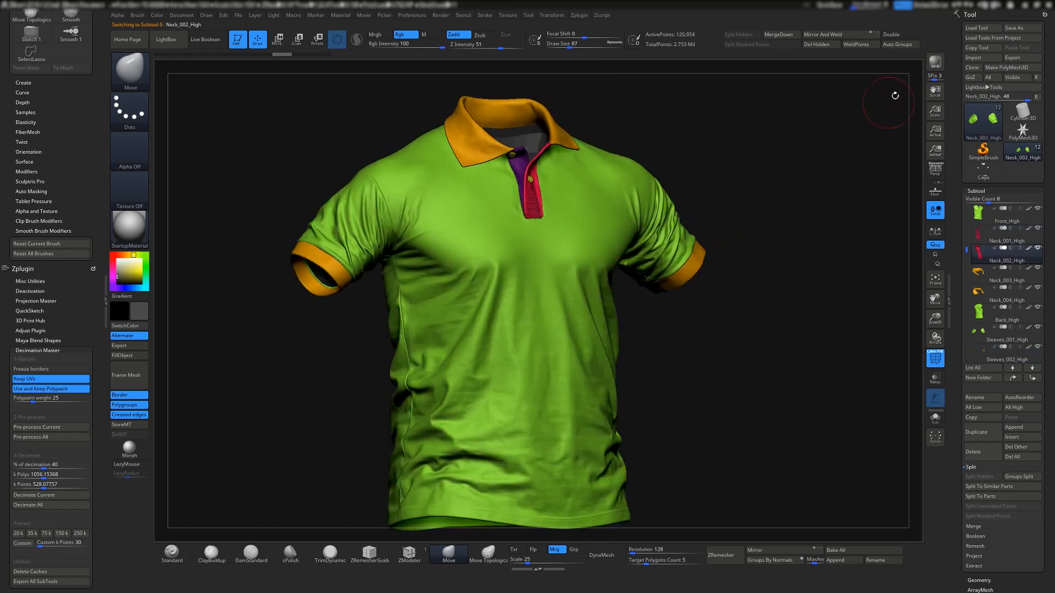
- Save the decimated tool in the HighRes folder as Male_Polo_Shirt_NoPocket_BAKE_003_Decim
left_click(1019, 28)
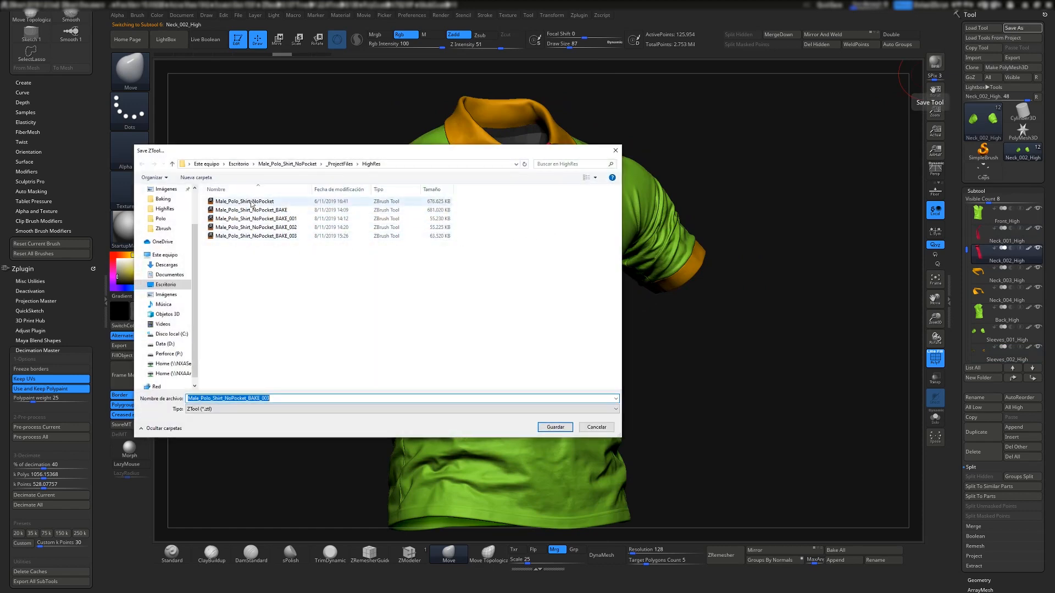
left_click(279, 399)
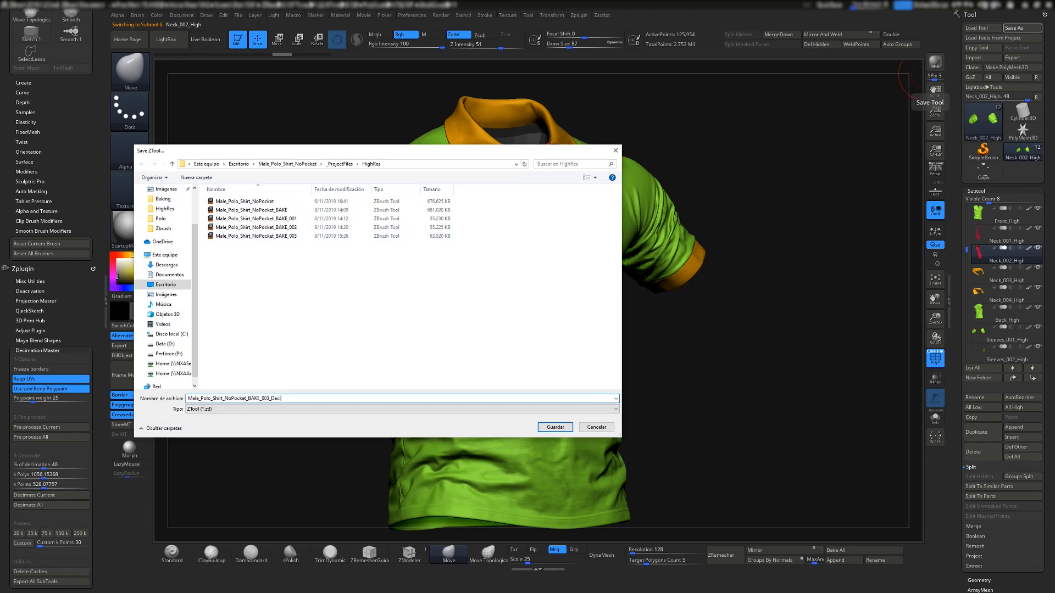
type("_Decim")
key("Return")
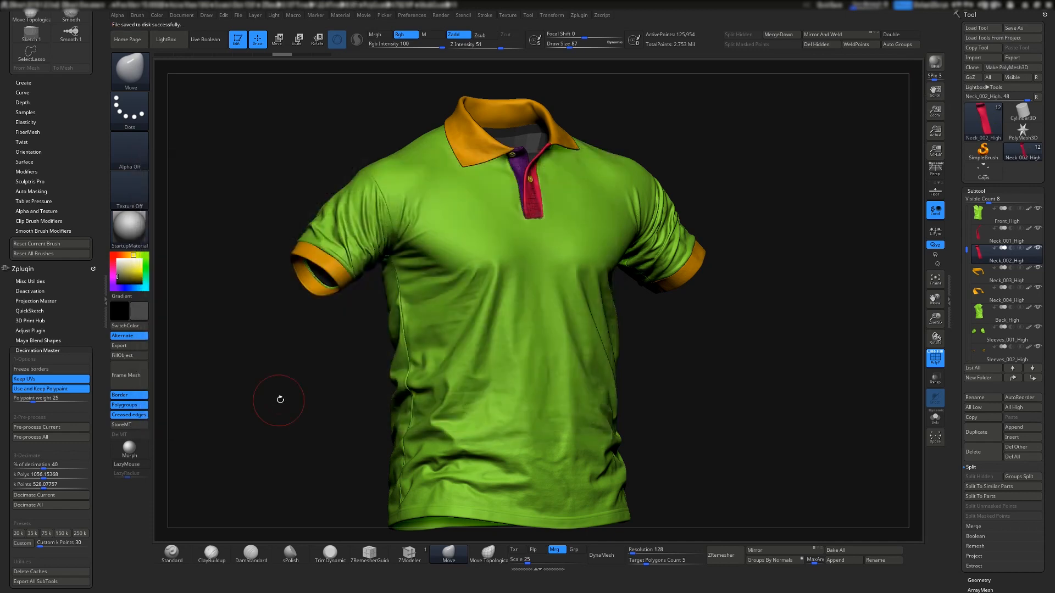
- Start a SubTool Master export of the polo shirt's visible high-poly subtools as OBJ
mouse_move(333, 317)
left_mouse_down()
mouse_move(327, 323)
mouse_move(339, 321)
left_mouse_up()
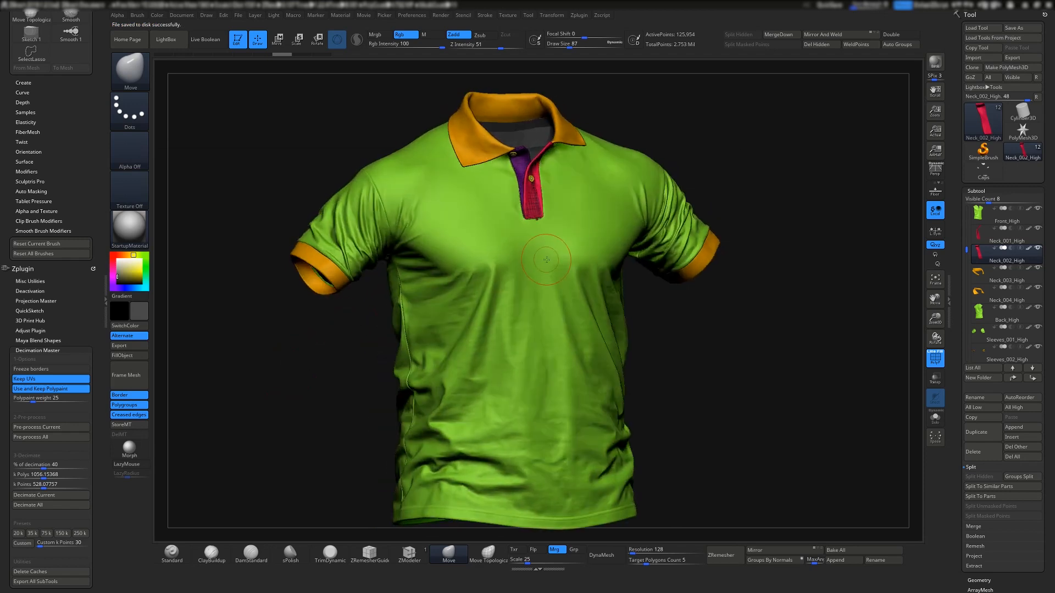
left_click(48, 349)
left_click(34, 409)
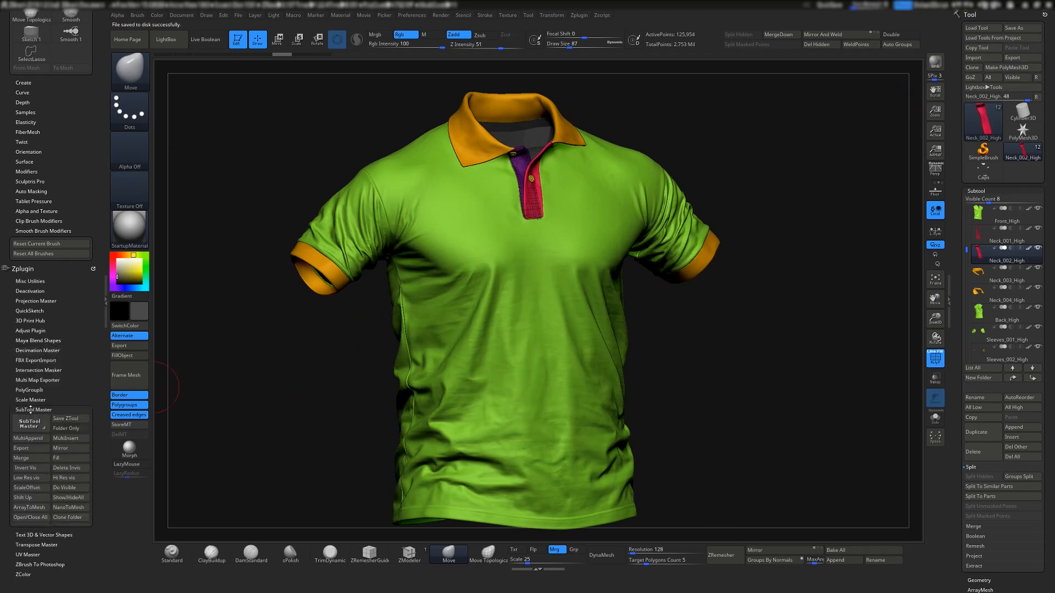
left_click(30, 448)
left_click(482, 239)
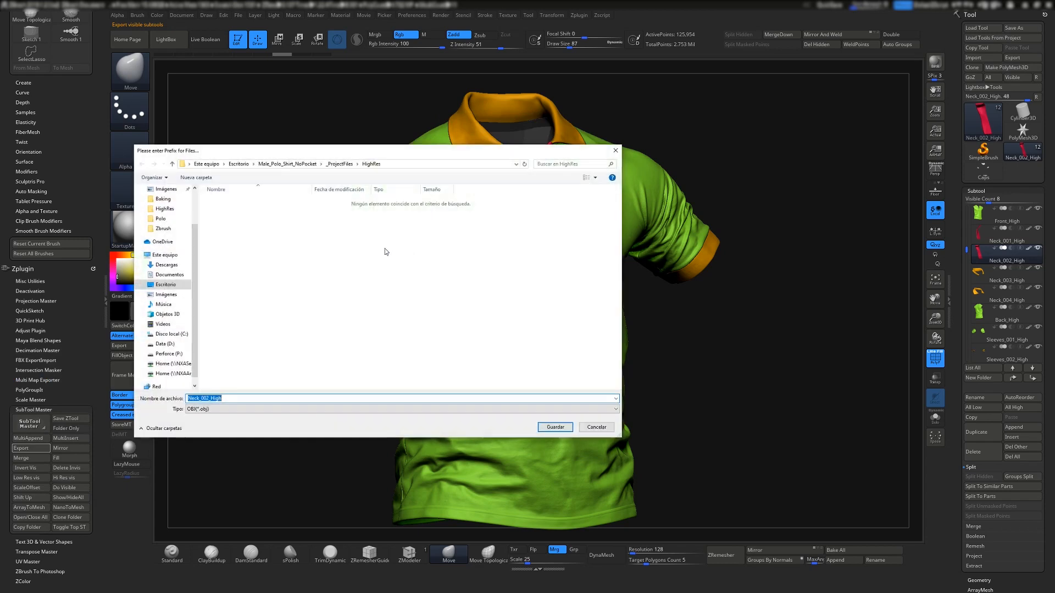
- Go to the project's Baking folder and rename its existing High folder as High_OLD2
left_click(339, 165)
double_click(243, 202)
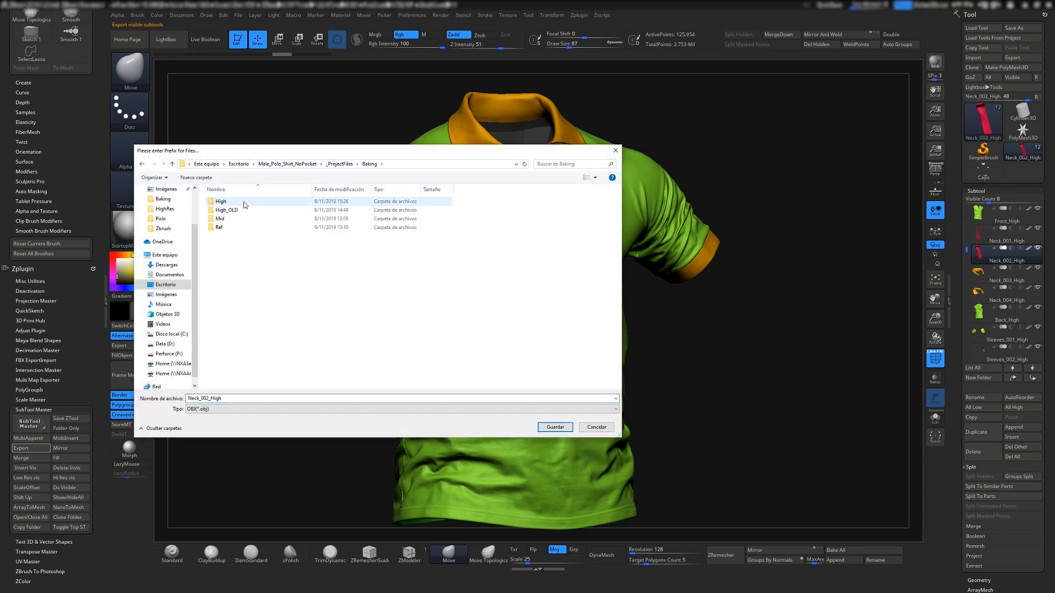
left_click(242, 203)
left_click(231, 202)
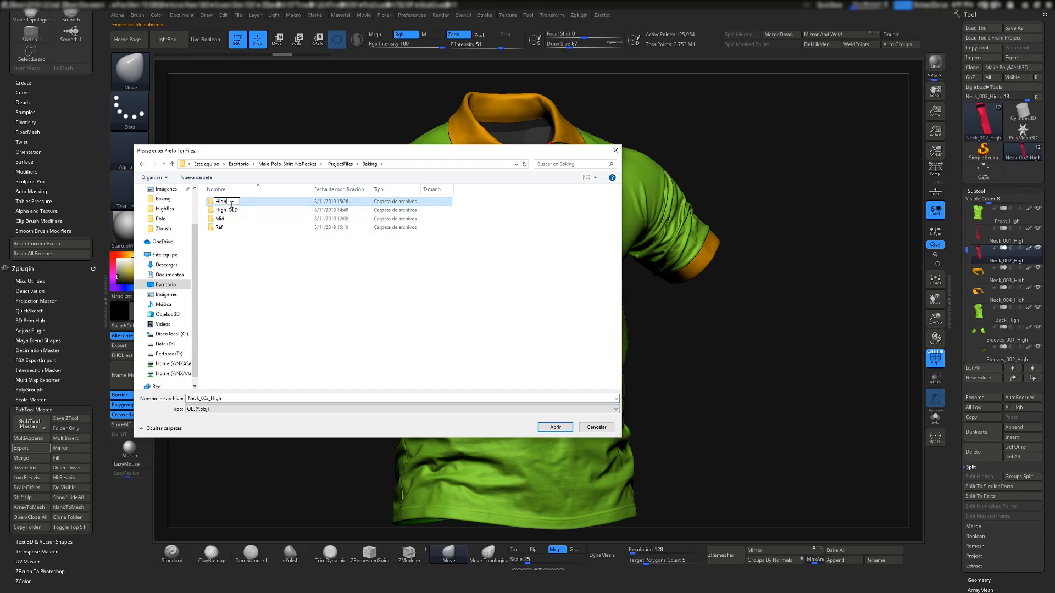
type("_OLD2")
key("Return")
- Create a new folder named High inside Baking and export the visible subtools into it as OBJ files
left_click(211, 181)
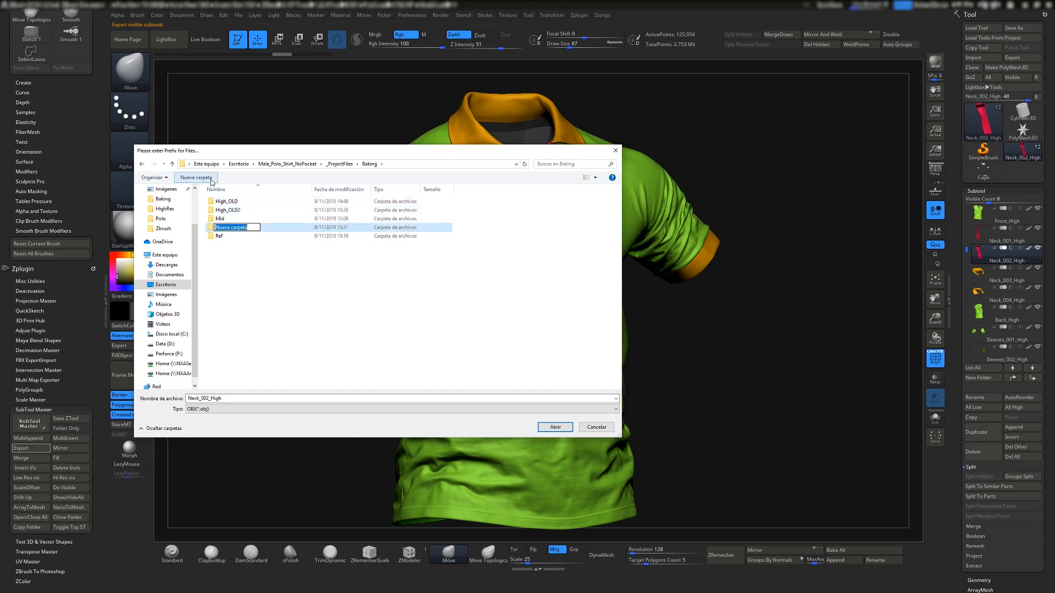
type("High")
key("Return")
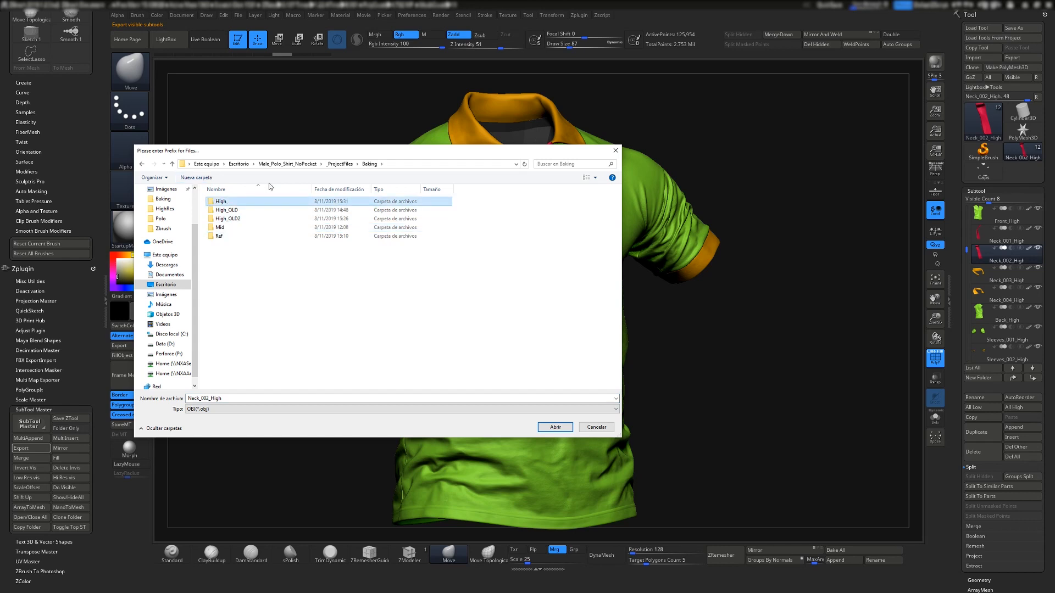
double_click(252, 204)
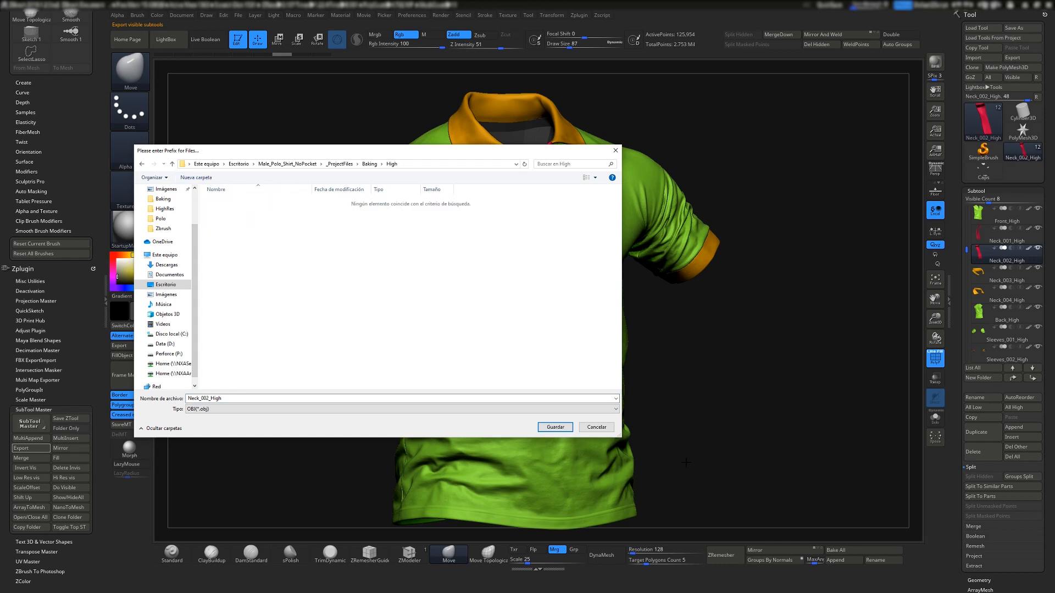
left_click(556, 428)
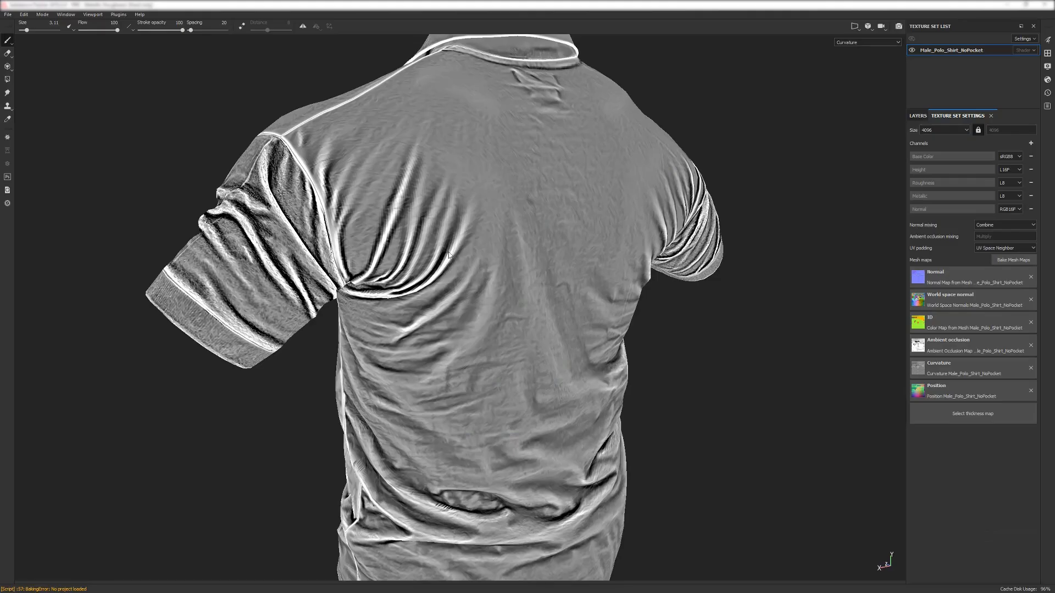
- Switch to Substance Painter and rebake the normal, world space normal, ID, ambient occlusion, curvature and position maps at 4096
mouse_move(466, 126)
left_mouse_down("alt")
mouse_move(262, 134)
mouse_move(613, 186)
mouse_move(381, 183)
mouse_move(520, 159)
left_mouse_up("alt")
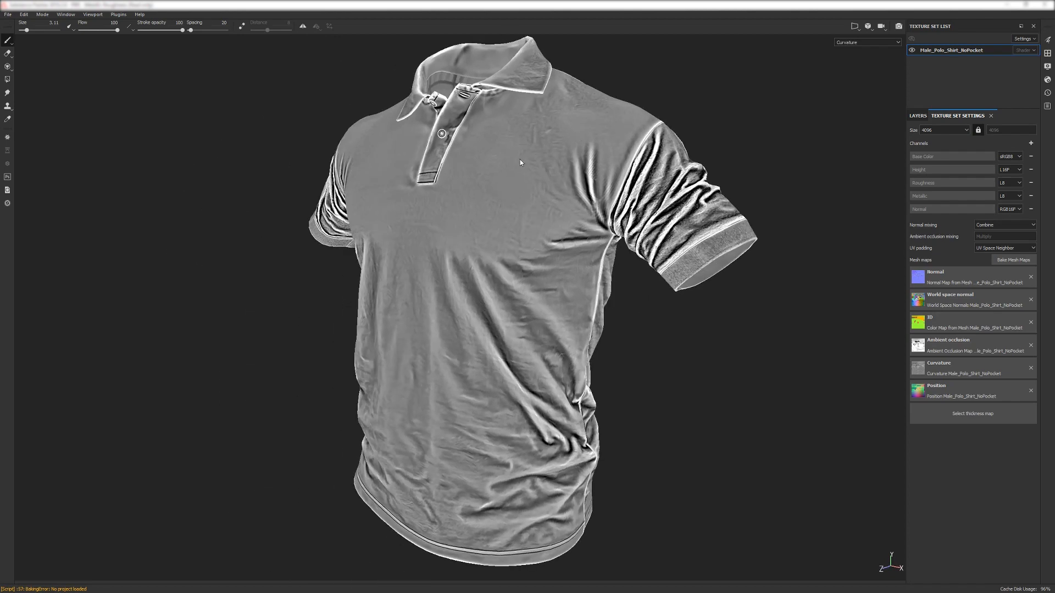
left_click(1013, 259)
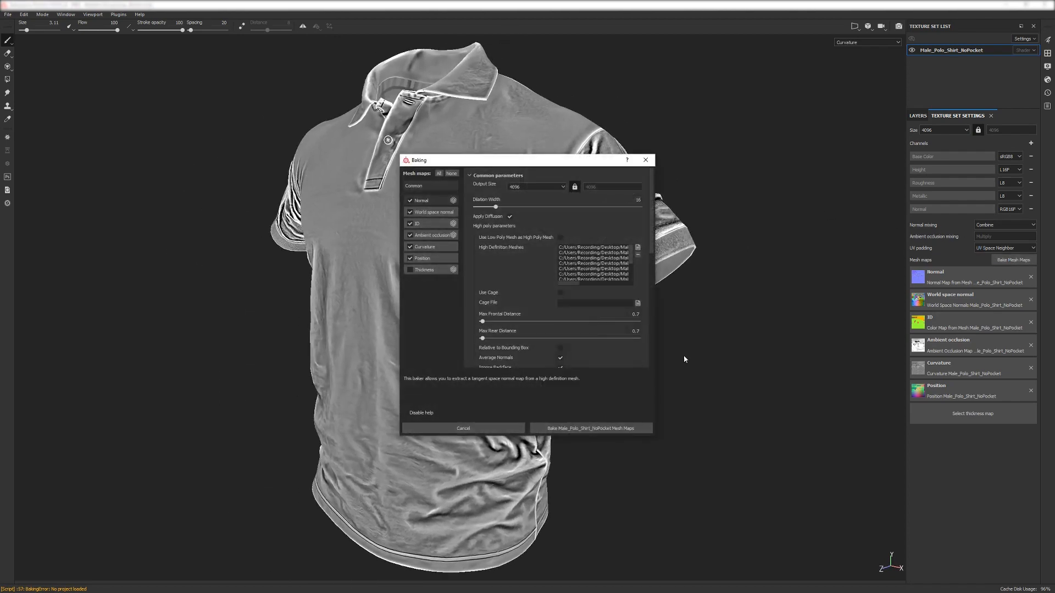
left_click(620, 431)
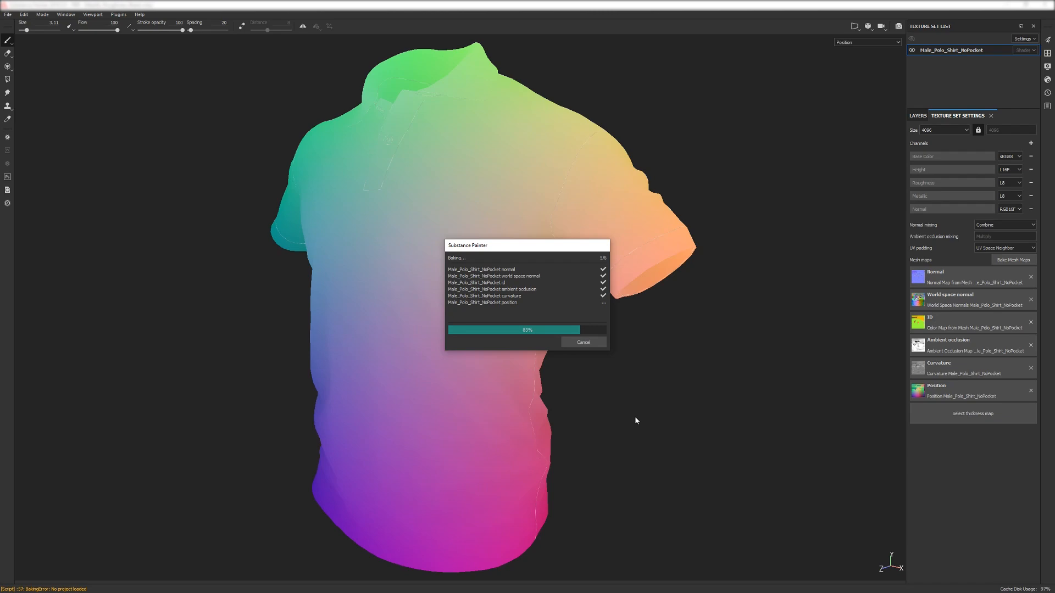
left_click(582, 342)
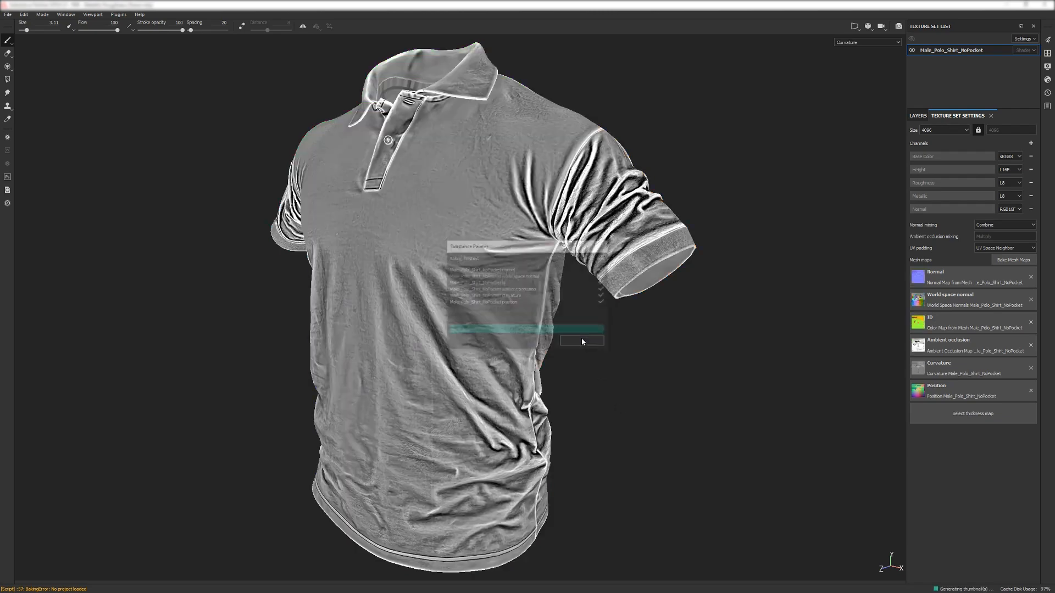
- Examine the rebaked curvature map on the shirt's back, sleeves and front for artifacts
left_click_drag(549, 324, 132, 313, "alt")
scroll(608, 324, "up", 2)
left_click_drag(608, 324, 413, 391, "alt")
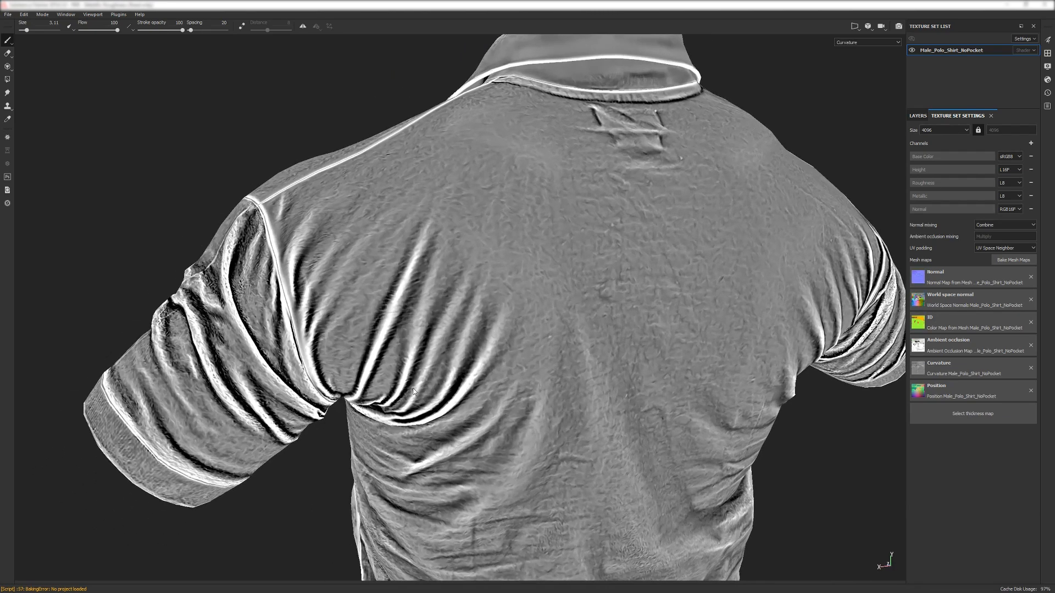
left_click_drag(391, 289, 521, 333, "alt")
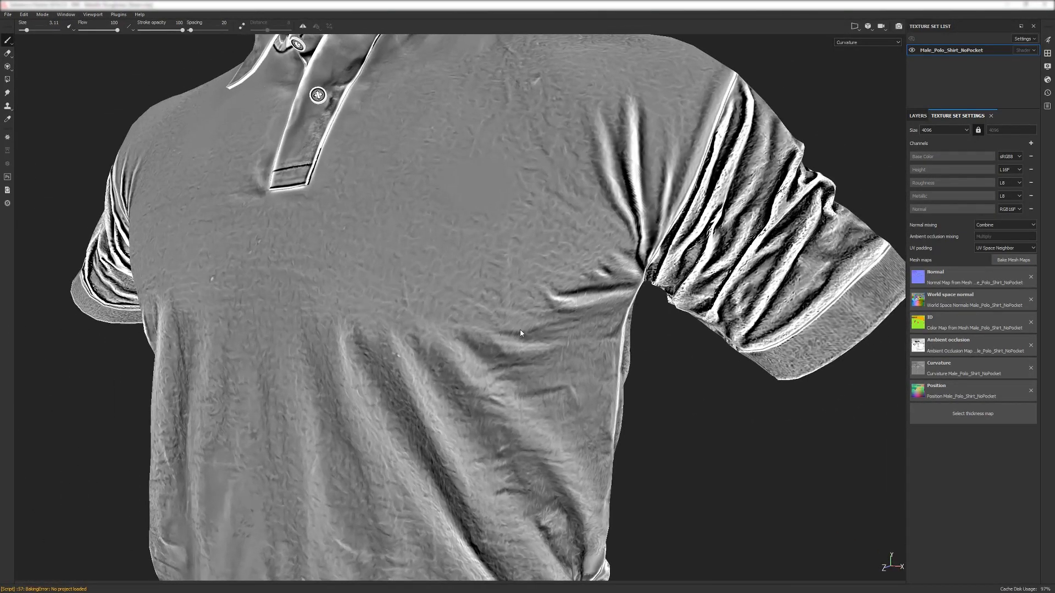
key("b")
key("shift+b")
right_click_drag(521, 333, 382, 308, "alt")
left_click_drag(381, 308, 394, 272, "alt")
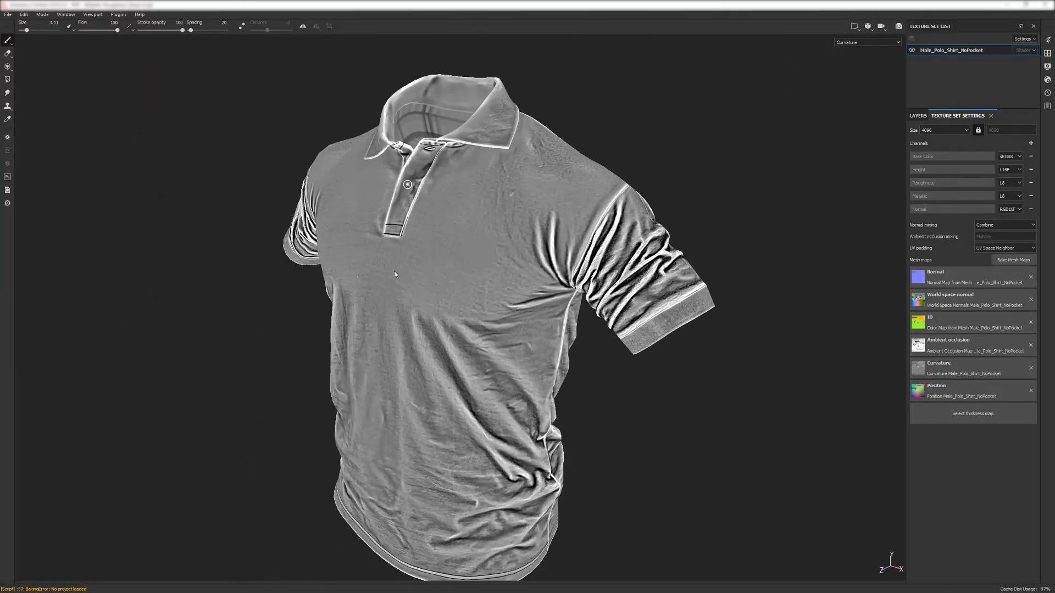
- Inspect the curvature map close up around the chest and the buttoned placket
right_click_drag(394, 271, 534, 430, "alt")
left_click_drag(534, 430, 493, 332, "alt")
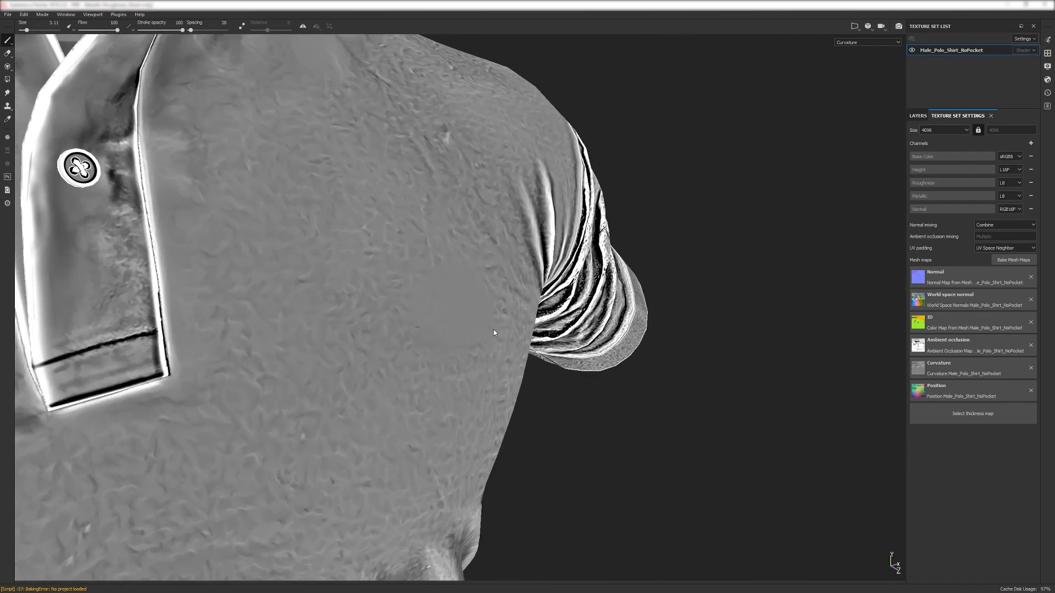
right_click_drag(472, 292, 381, 245, "alt")
left_click_drag(381, 245, 466, 380, "alt")
left_click_drag(443, 326, 471, 271, "alt")
right_click_drag(471, 271, 438, 179, "alt")
left_click_drag(438, 179, 488, 294, "alt")
- Show the full material and check the shading of the shirt's front, side and sleeve
key("m")
mouse_move(523, 327)
left_mouse_down("alt")
mouse_move(607, 337)
mouse_move(652, 357)
mouse_move(372, 163)
mouse_move(240, 149)
mouse_move(282, 228)
mouse_move(384, 233)
mouse_move(433, 261)
mouse_move(330, 278)
mouse_move(313, 262)
mouse_move(272, 69)
mouse_move(351, 174)
mouse_move(476, 154)
left_mouse_up("alt")
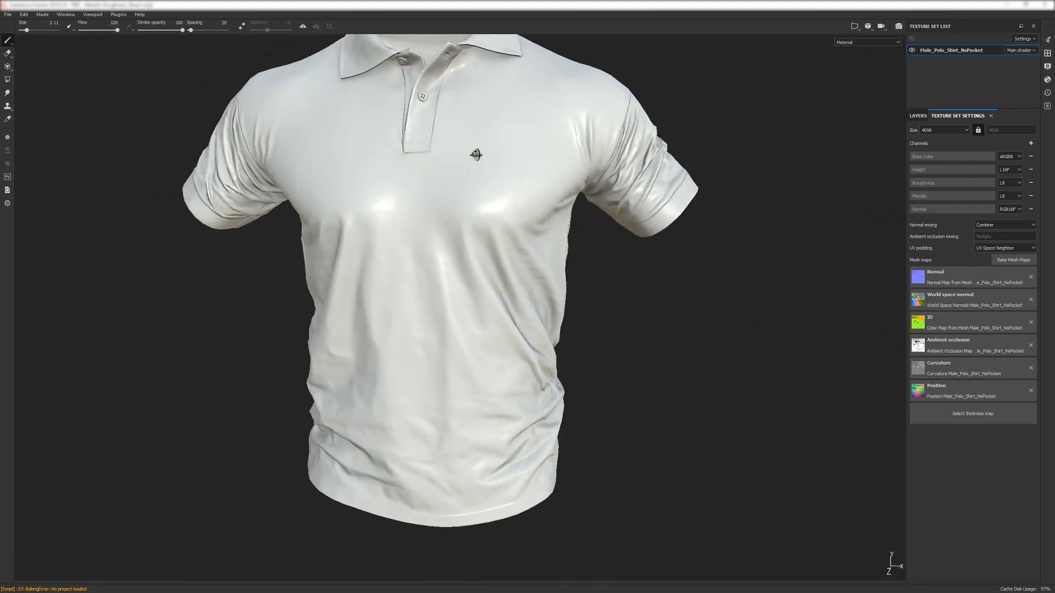
left_click_drag(399, 156, 565, 151, "alt")
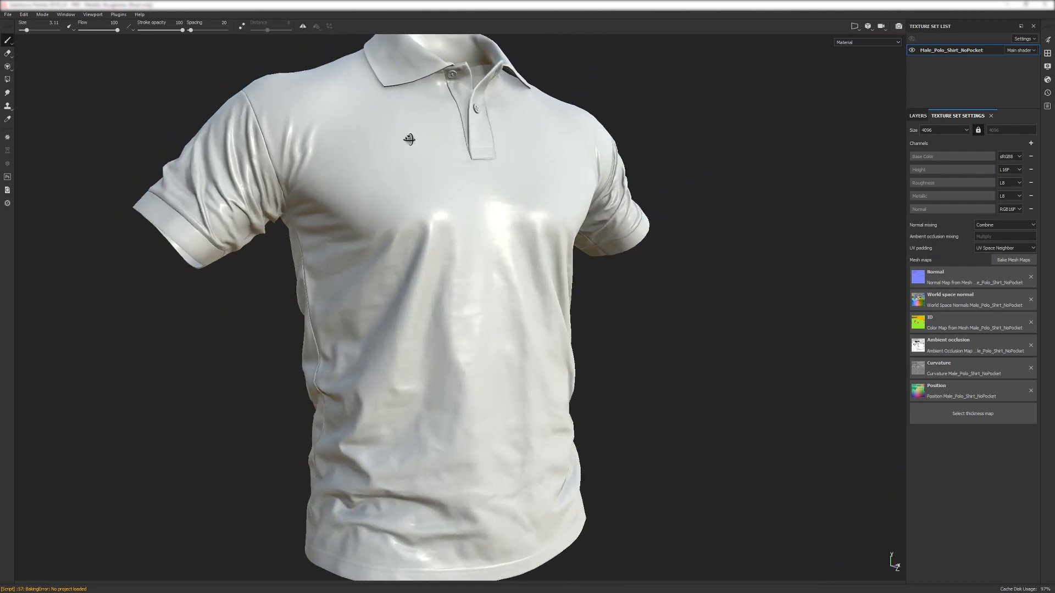
left_click_drag(434, 148, 488, 270, "alt")
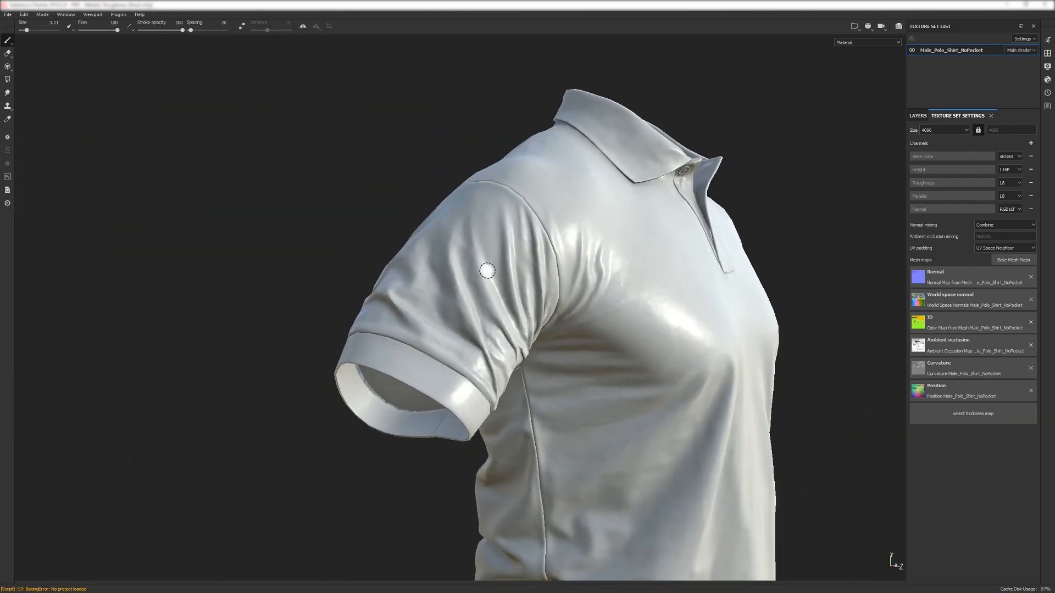
- Display the baked normal map and inspect the sleeve, the inside of its cuff and the underarm seam
key("b")
key("b")
key("b")
key("b")
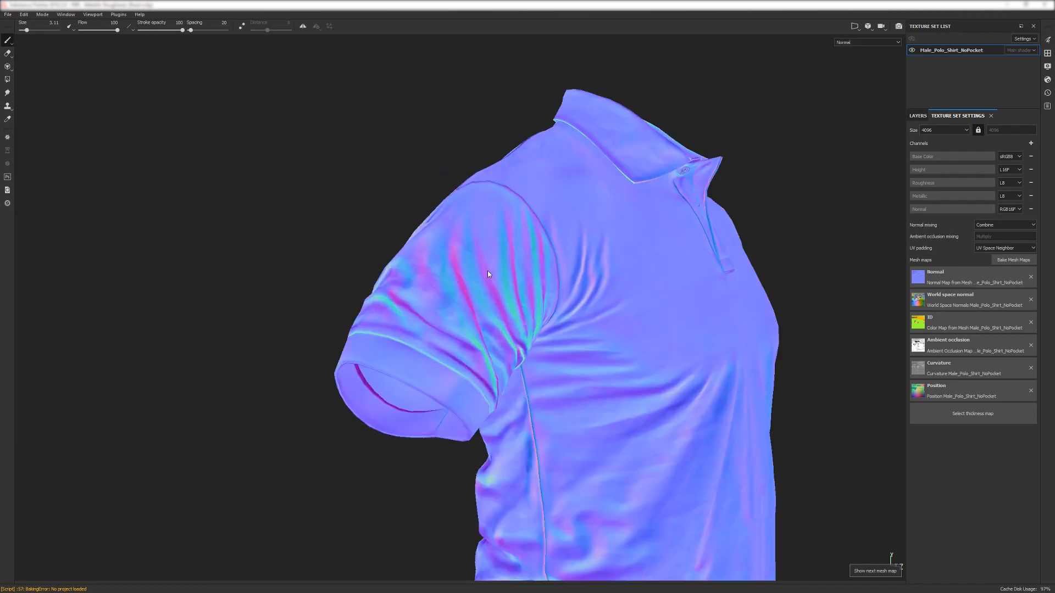
left_click_drag(468, 265, 196, 282, "alt")
left_click_drag(631, 257, 483, 253, "alt")
middle_click_drag(483, 253, 632, 257, "alt")
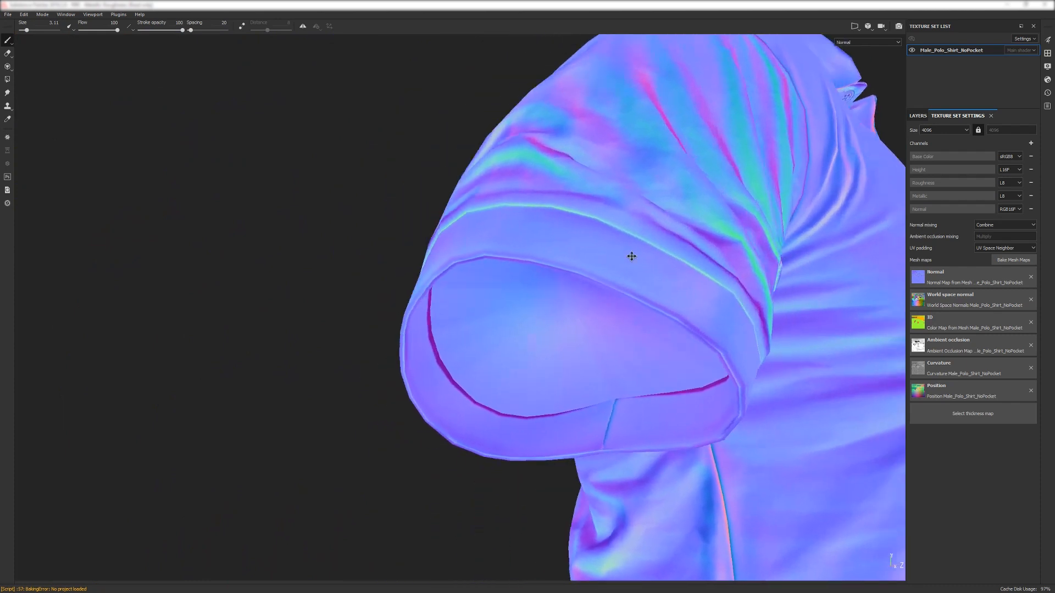
left_click_drag(631, 257, 451, 326, "alt")
middle_click_drag(451, 325, 457, 295, "alt")
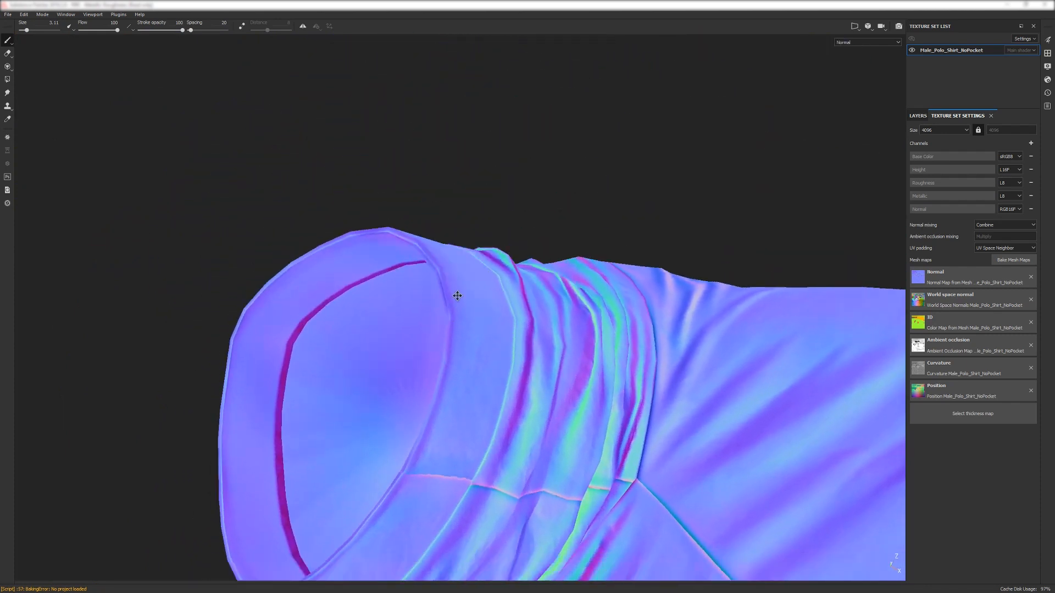
left_click_drag(457, 296, 304, 227, "alt")
left_click_drag(354, 255, 292, 186, "alt")
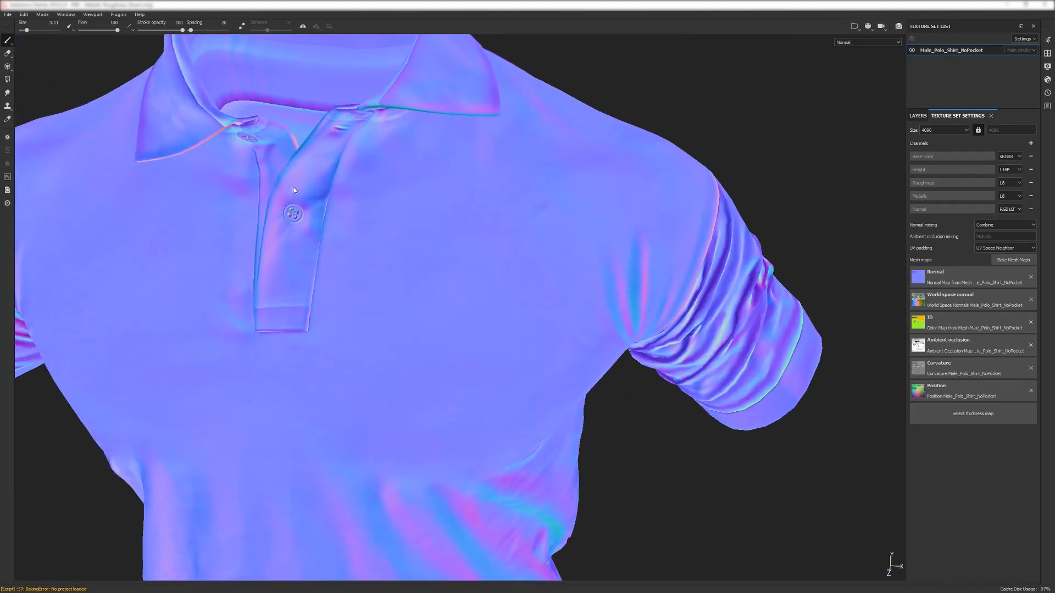
- Examine the collar, placket and inner neck opening in the normal map and with the full material
scroll(359, 178, "up", 3)
middle_click_drag(216, 188, 397, 225, "alt")
left_click_drag(398, 228, 321, 232, "alt")
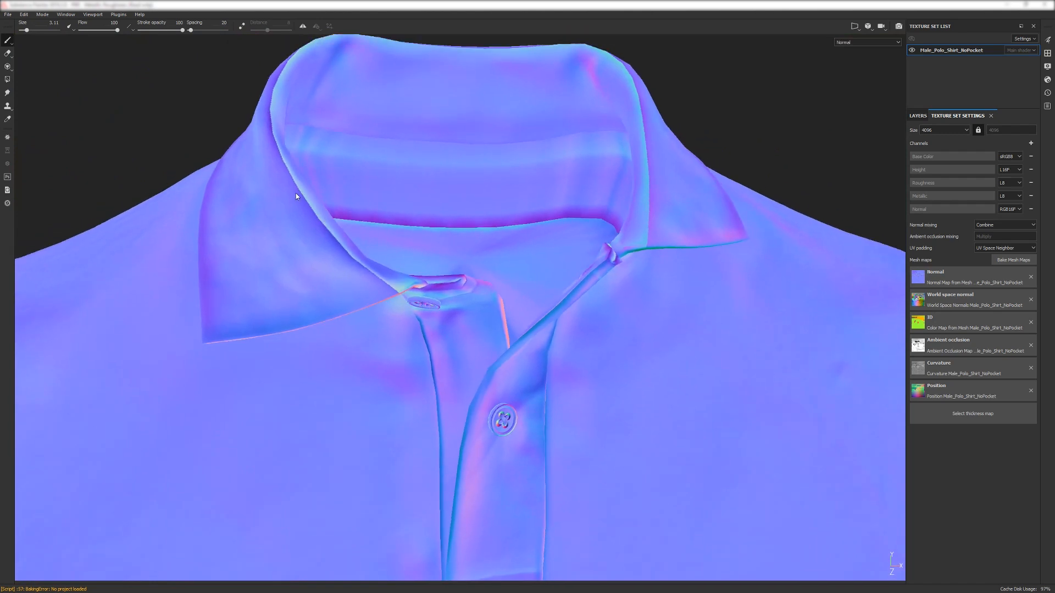
key("m")
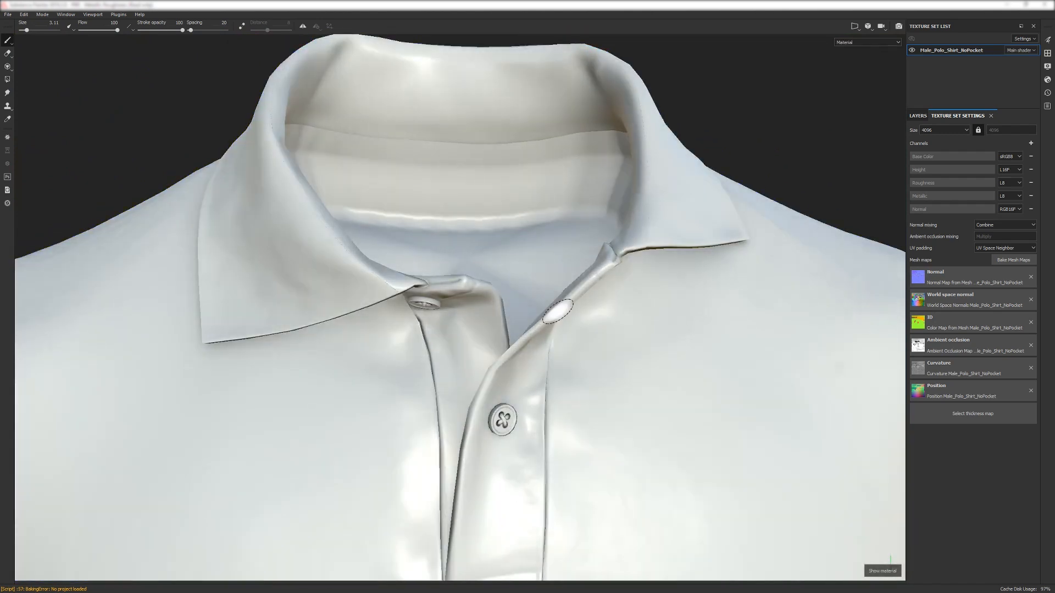
mouse_move(500, 257)
left_mouse_down("alt")
mouse_move(463, 285)
mouse_move(513, 337)
left_mouse_up("alt")
right_click_drag(514, 336, 539, 459, "alt")
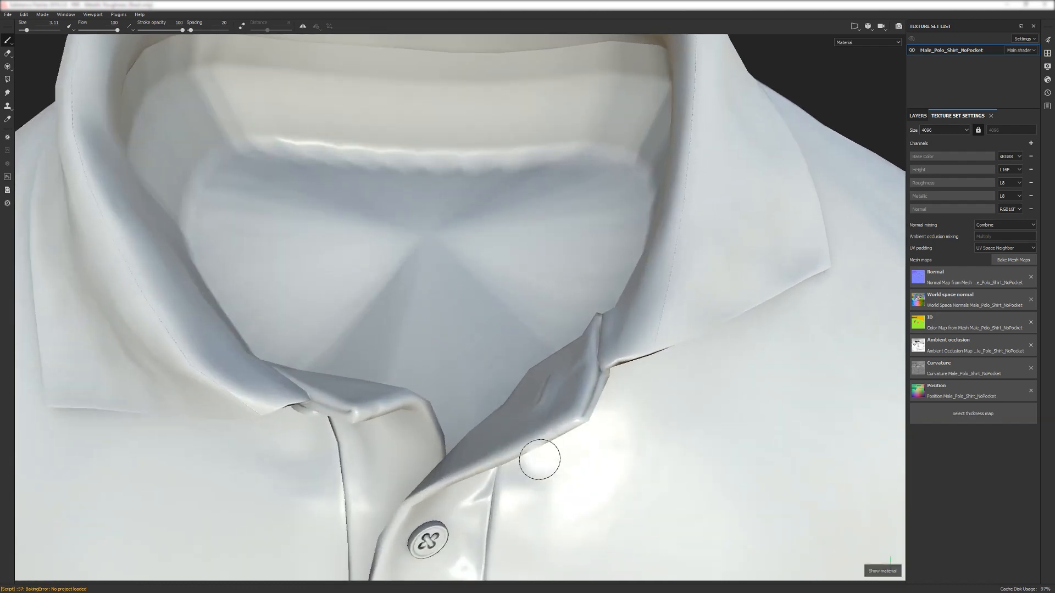
mouse_move(539, 459)
left_mouse_down("alt")
mouse_move(549, 358)
mouse_move(604, 330)
left_mouse_up("alt")
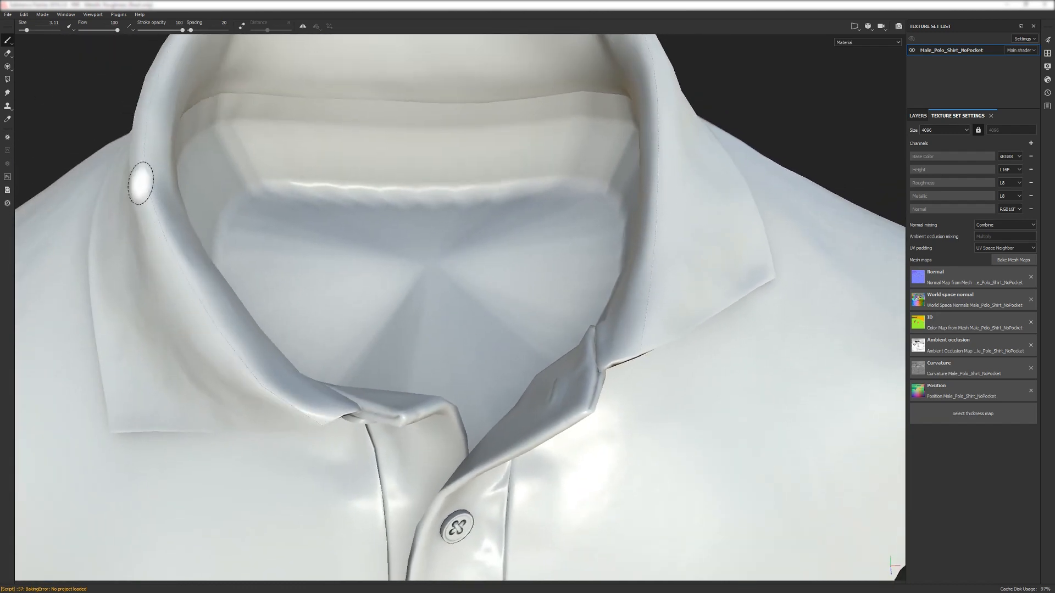
right_click_drag(133, 127, 222, 376, "alt")
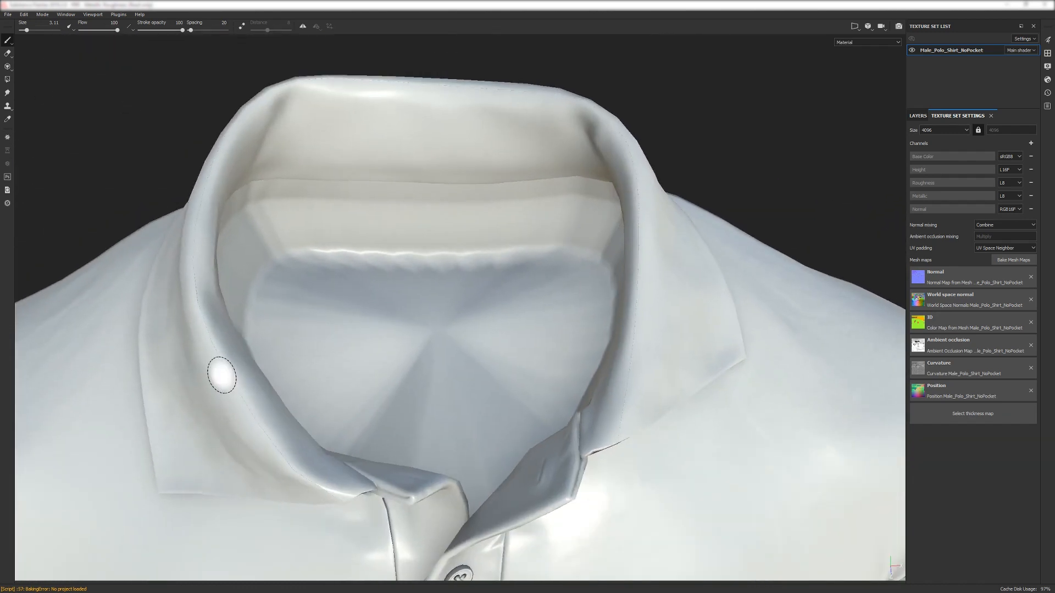
middle_click_drag(222, 375, 241, 305, "alt")
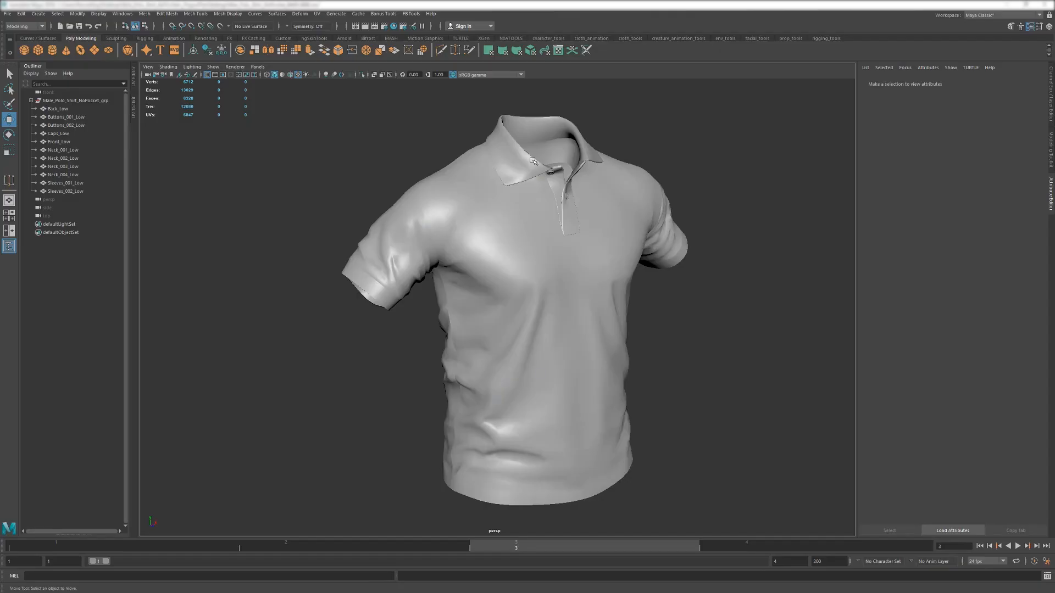
- Switch to Maya and select the low-poly neck meshes Caps_Low and Neck_004_Low around the neck opening
scroll(343, 232, "up", 5)
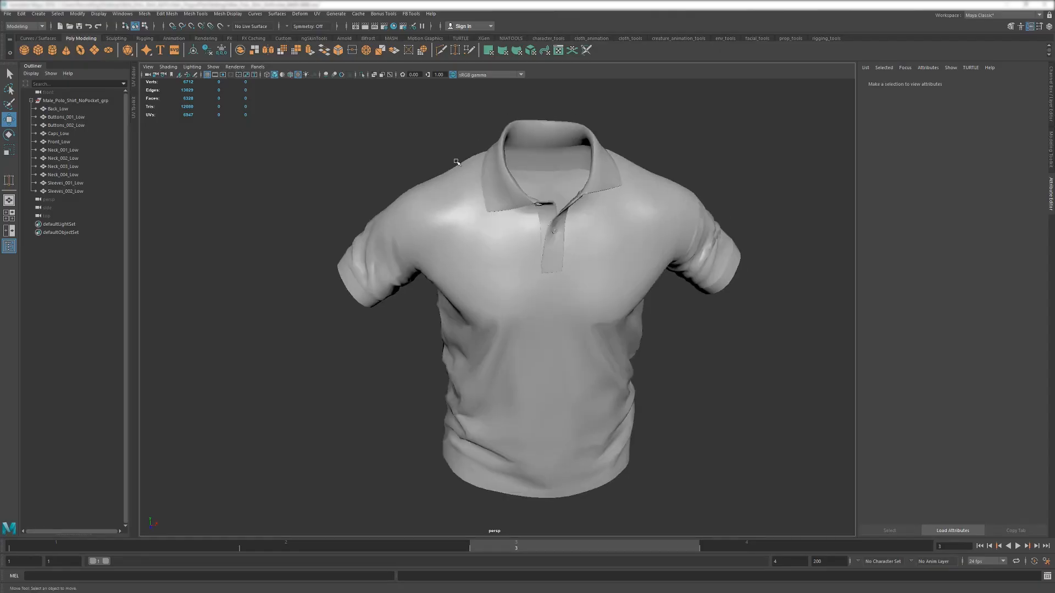
left_click(344, 232)
left_click(315, 198, "ctrl")
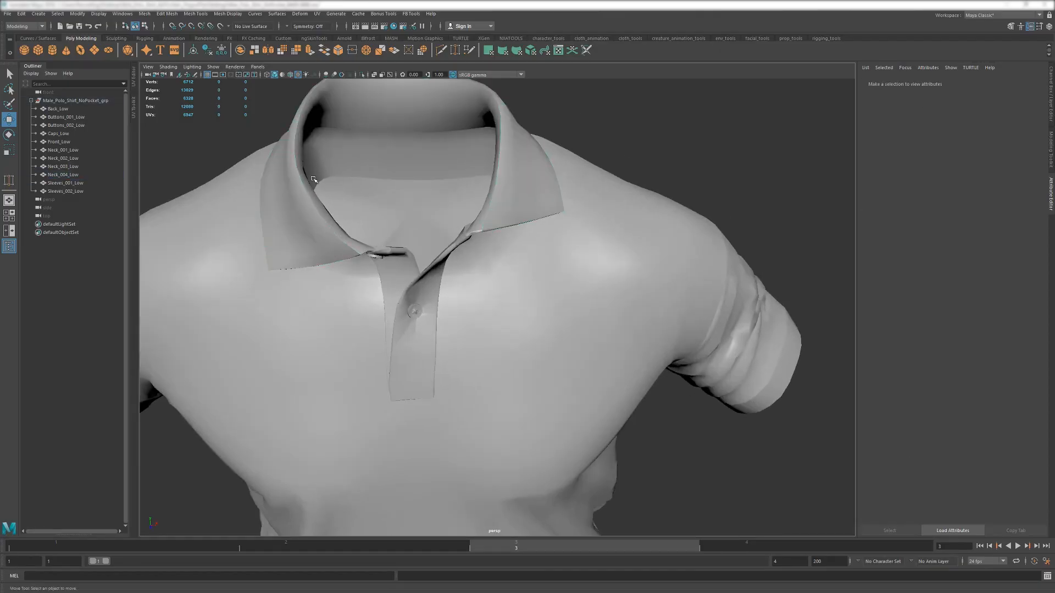
middle_click_drag(310, 179, 363, 252, "alt")
scroll(287, 189, "up", 4)
left_click(287, 190)
left_click(244, 220, "shift")
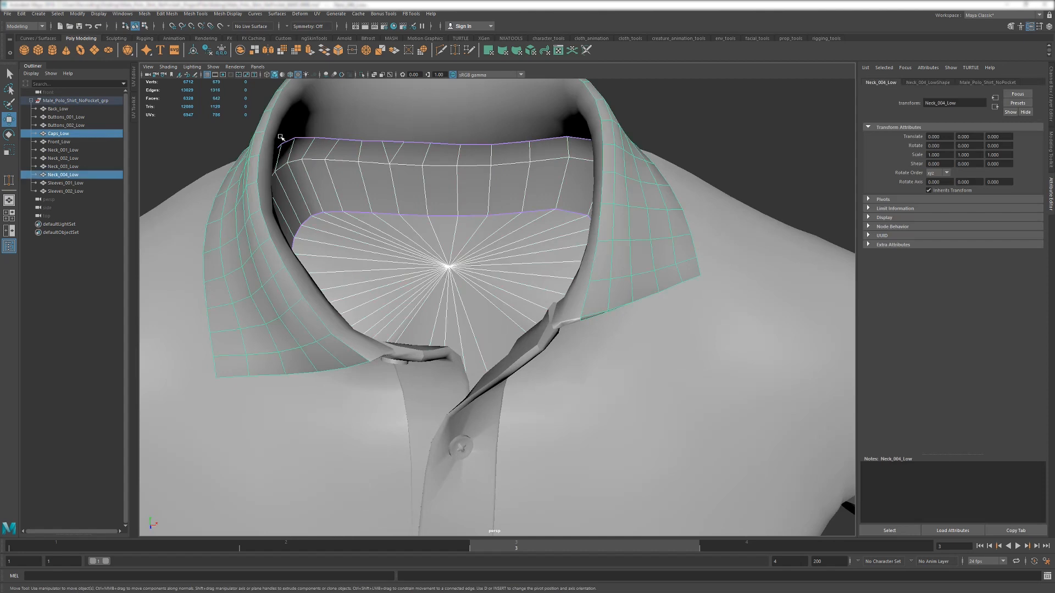
- Change the selection to the two collar meshes, Neck_003_Low and Neck_004_Low
left_click(246, 156, "shift")
scroll(244, 264, "up", 3)
left_click_drag(256, 314, 256, 288, "alt")
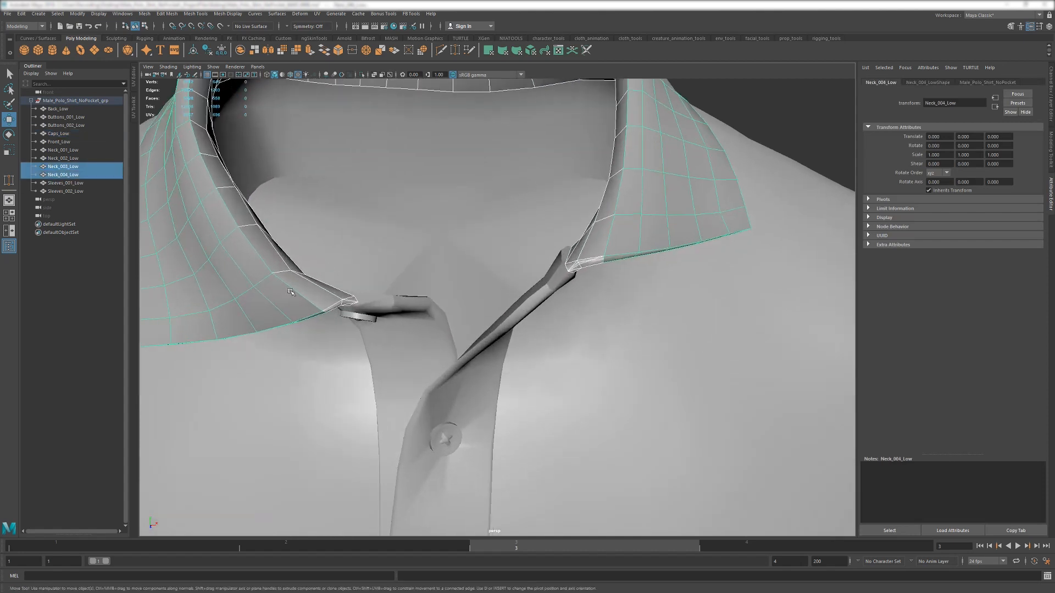
right_click_drag(256, 289, 256, 254)
key("ctrl+z")
key("ctrl+z")
scroll(313, 299, "down", 4)
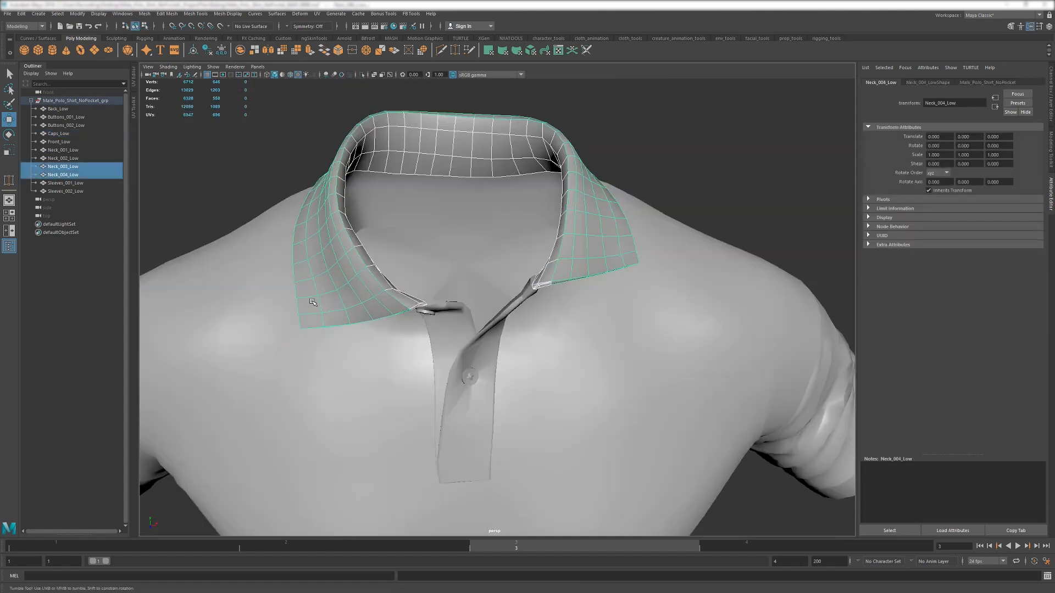
- Select all low-poly shirt meshes, turn on the coloured hard edge display and check the edges around the collar
scroll(265, 242, "down", 8)
left_click_drag(283, 226, 615, 497)
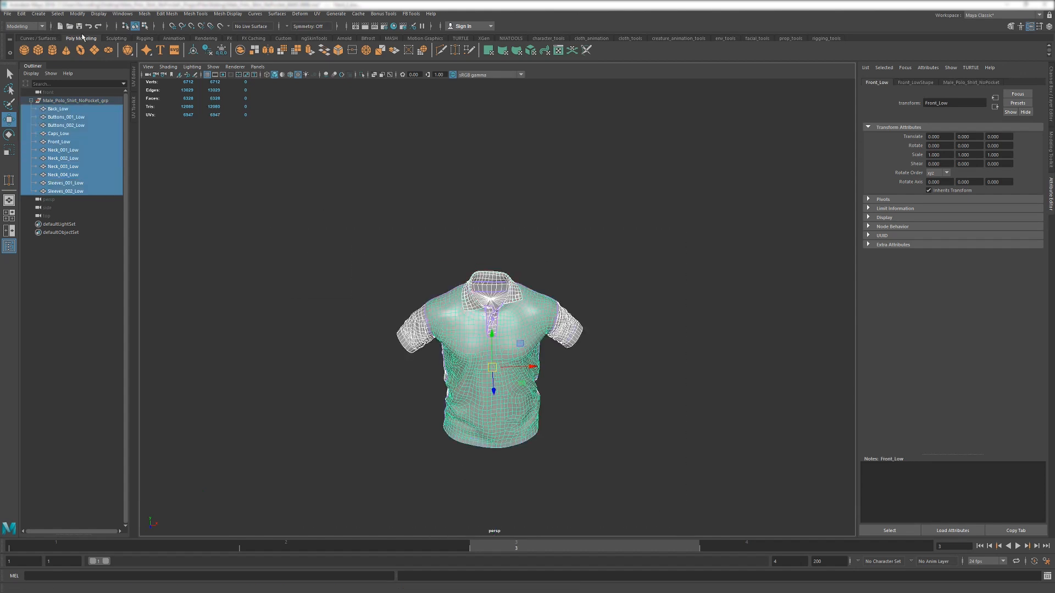
left_click(91, 14)
mouse_move(156, 120)
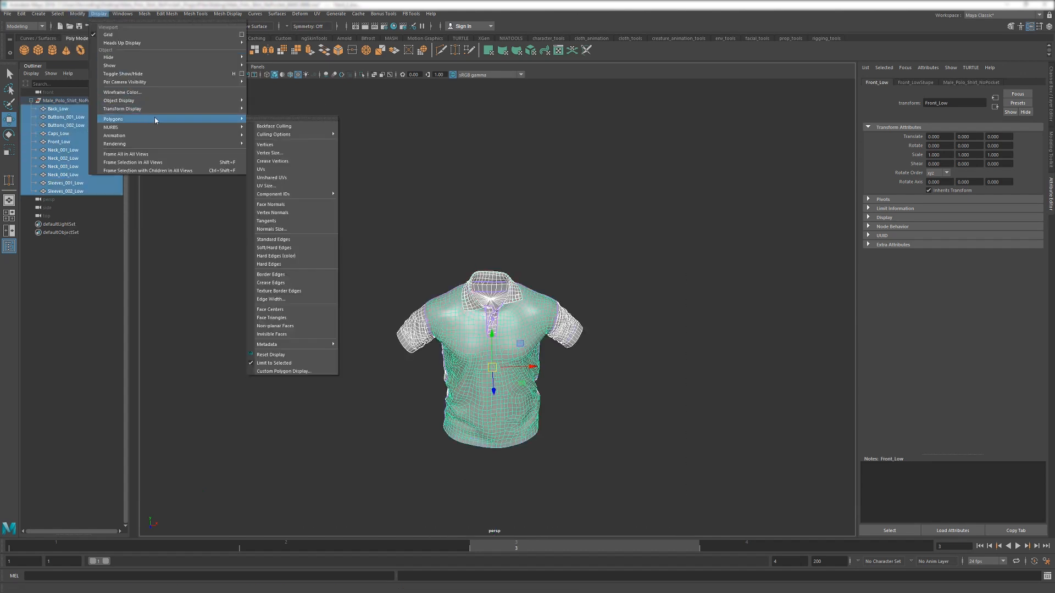
left_click(286, 256)
scroll(345, 298, "up", 10)
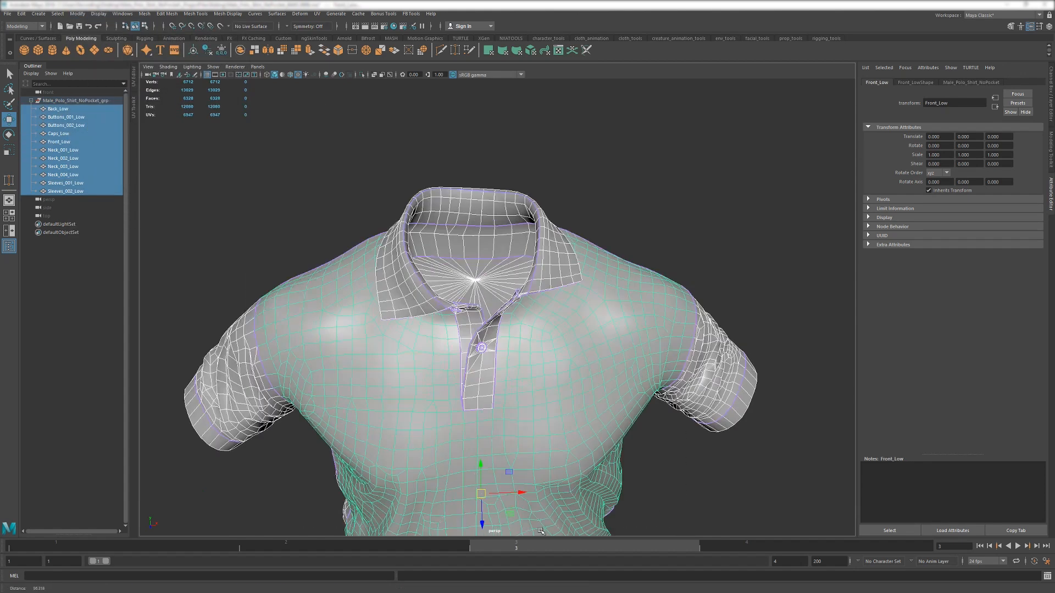
scroll(265, 281, "down", 8)
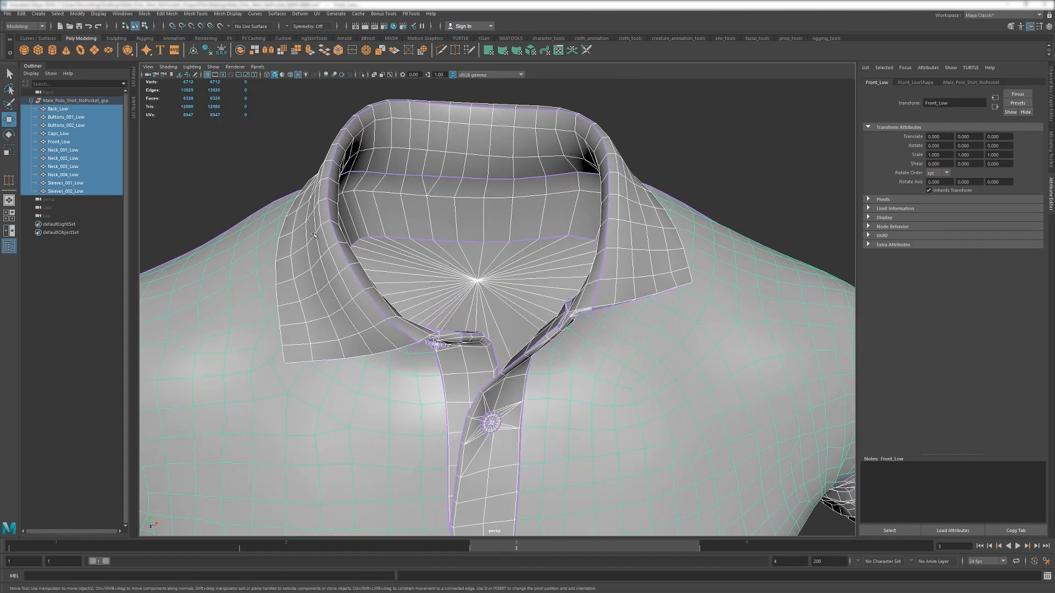
- Select Neck_003_Low and Neck_004_Low and open the UV Editor and UV Toolkit beside the viewport
left_click(341, 199)
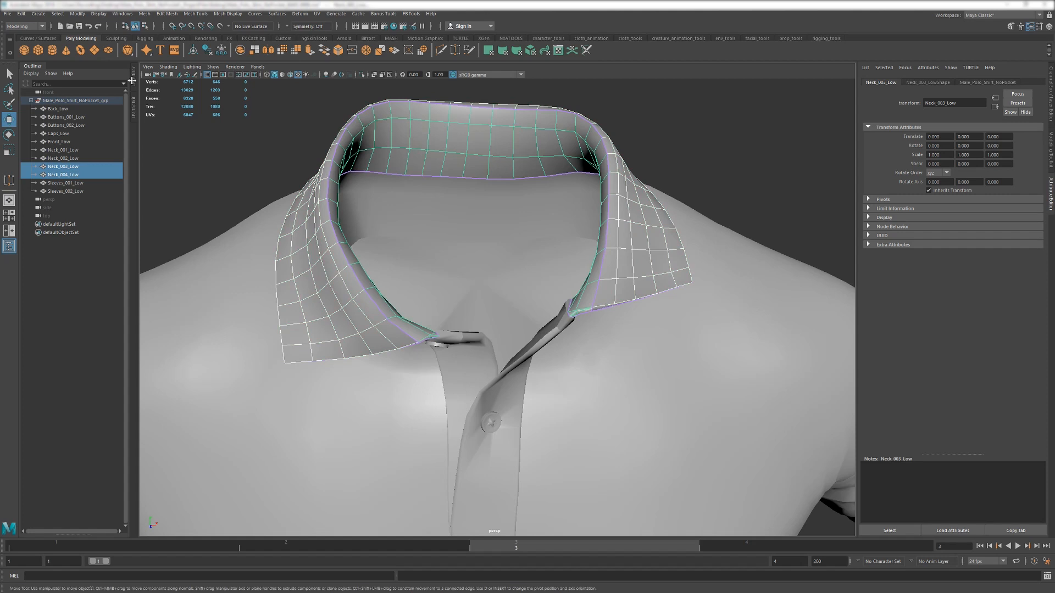
left_click(133, 80)
left_click(356, 81)
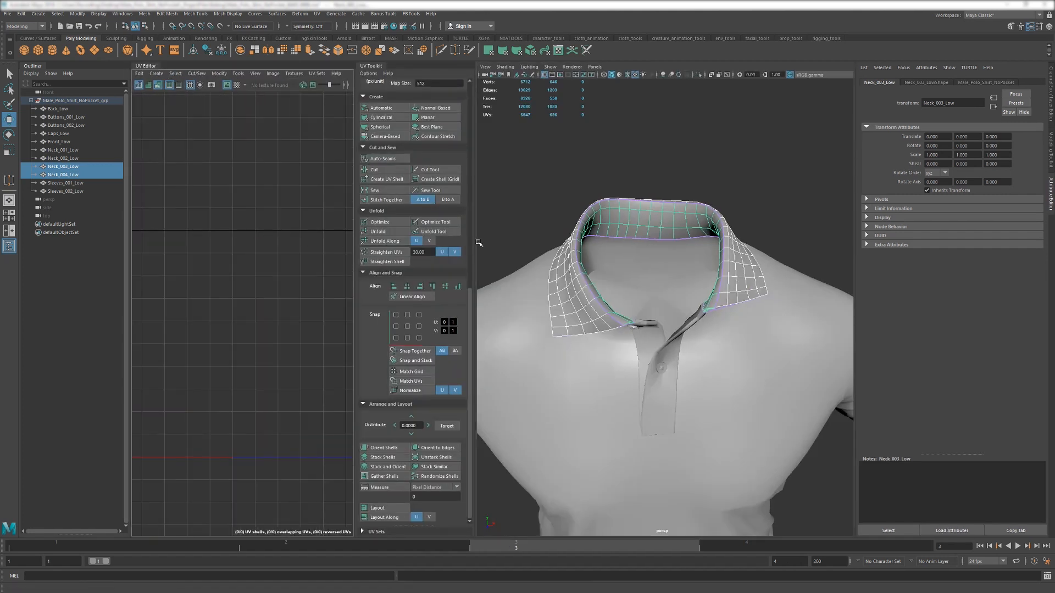
left_click_drag(475, 226, 569, 233)
- Compare the UV shells of the collar mesh Neck_004_Low with those of the inner collar mesh Neck_003_Low
right_click_drag(732, 261, 703, 316, "alt")
middle_click_drag(645, 208, 662, 247, "alt")
left_click(641, 275)
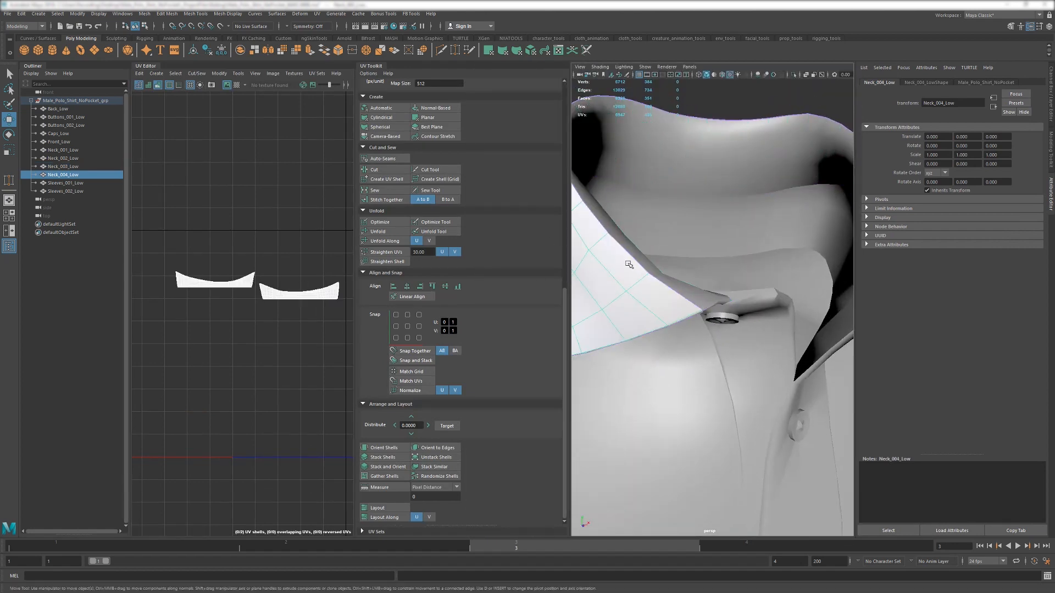
right_click_drag(274, 265, 274, 265)
left_click(301, 297)
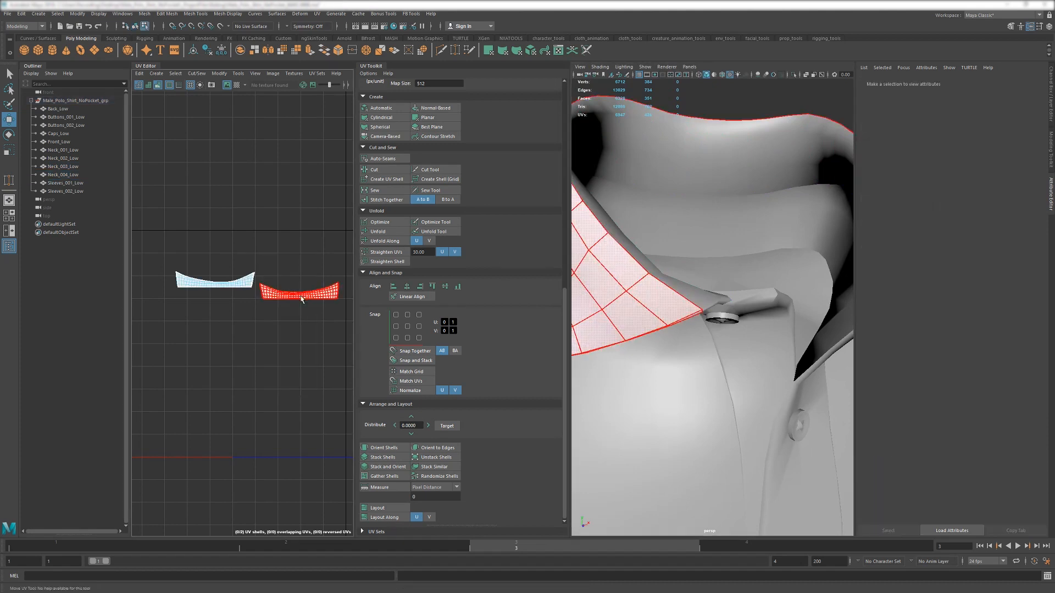
left_click(618, 246)
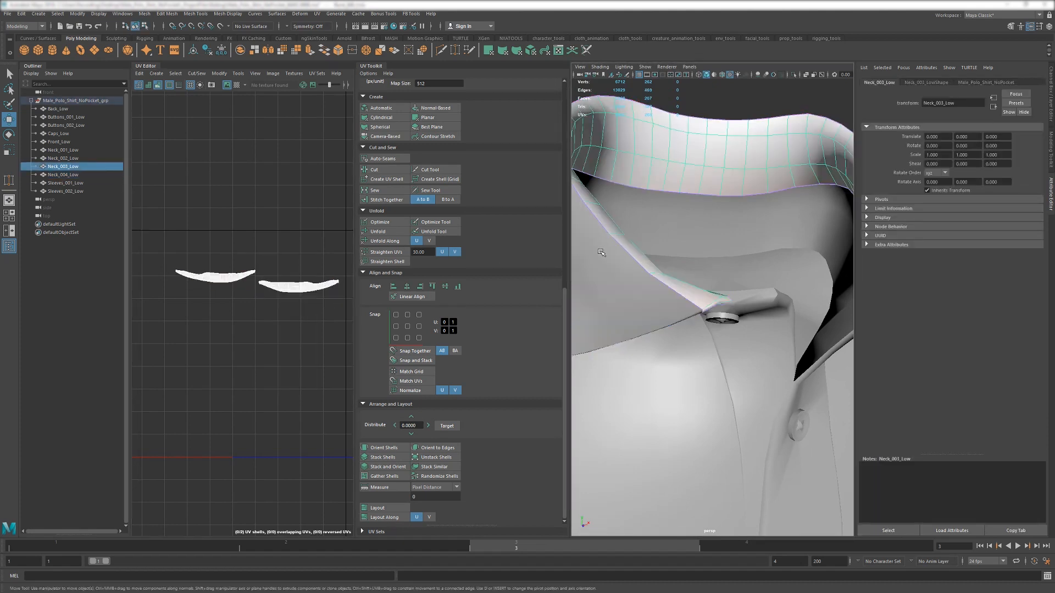
- Select all shirt meshes, bring up their combined UV layout and switch to UV shell selection
key("a")
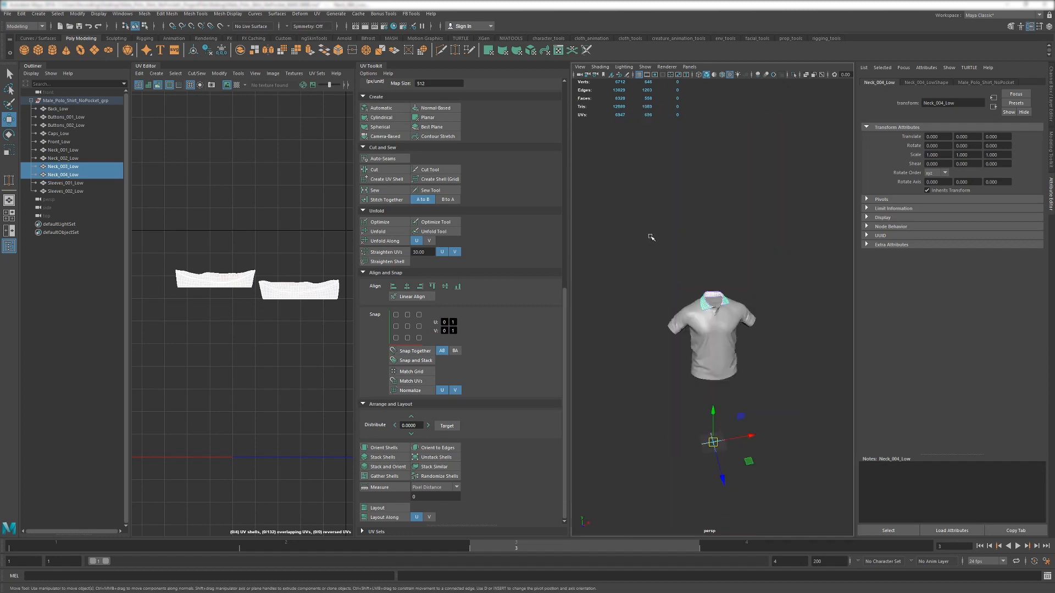
left_click_drag(629, 242, 821, 483)
middle_click_drag(345, 286, 216, 281, "alt")
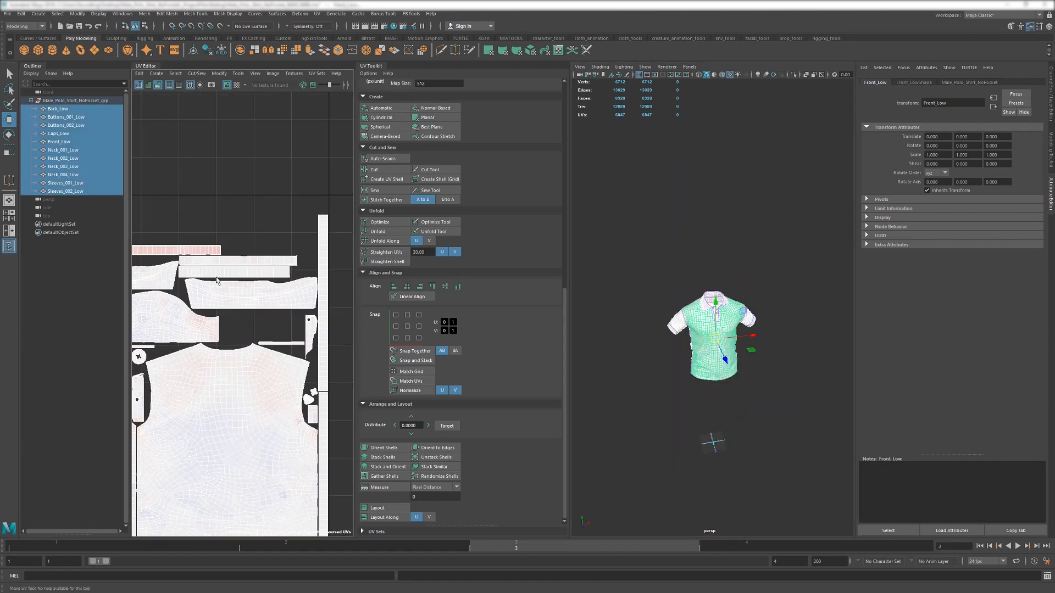
right_click_drag(266, 289, 220, 267)
middle_click_drag(212, 264, 347, 280, "alt")
- Select the seven UV shells at the upper edge of the layout: the strip-shaped pieces and both Neck_003_Low shells
scroll(222, 256, "down", 4)
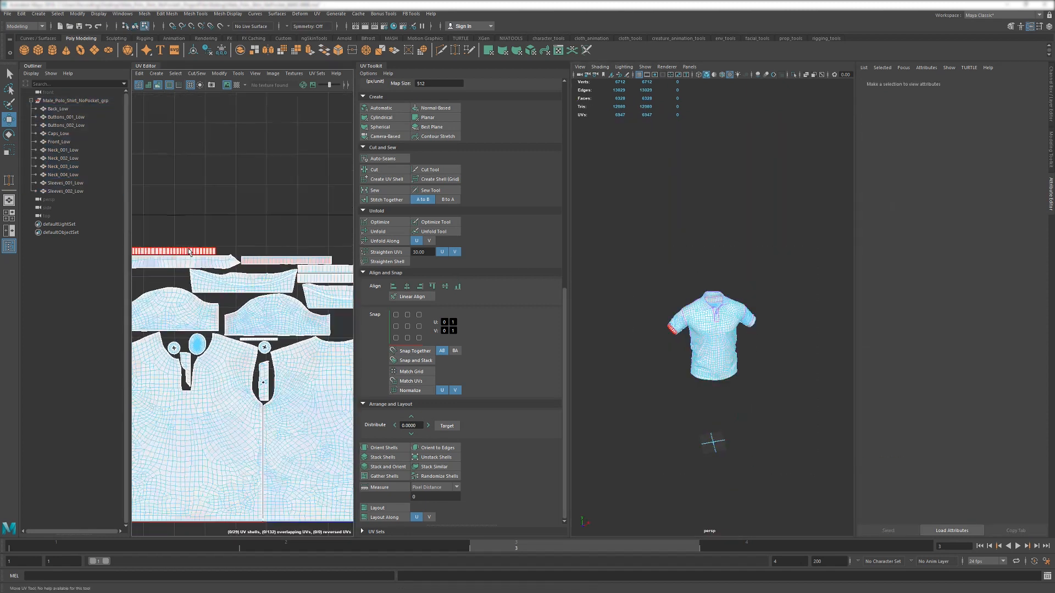
middle_click_drag(205, 249, 236, 250, "alt")
left_click(237, 251)
scroll(236, 252, "up", 4)
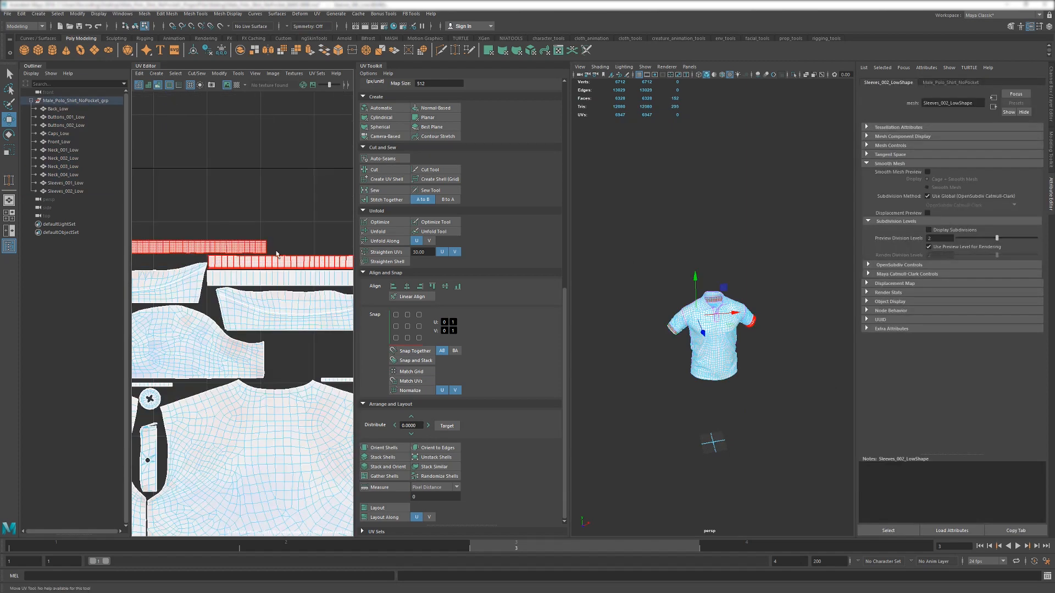
left_click(181, 277, "shift")
left_click(264, 302, "shift")
scroll(242, 283, "down", 3)
middle_click_drag(242, 283, 274, 287, "alt")
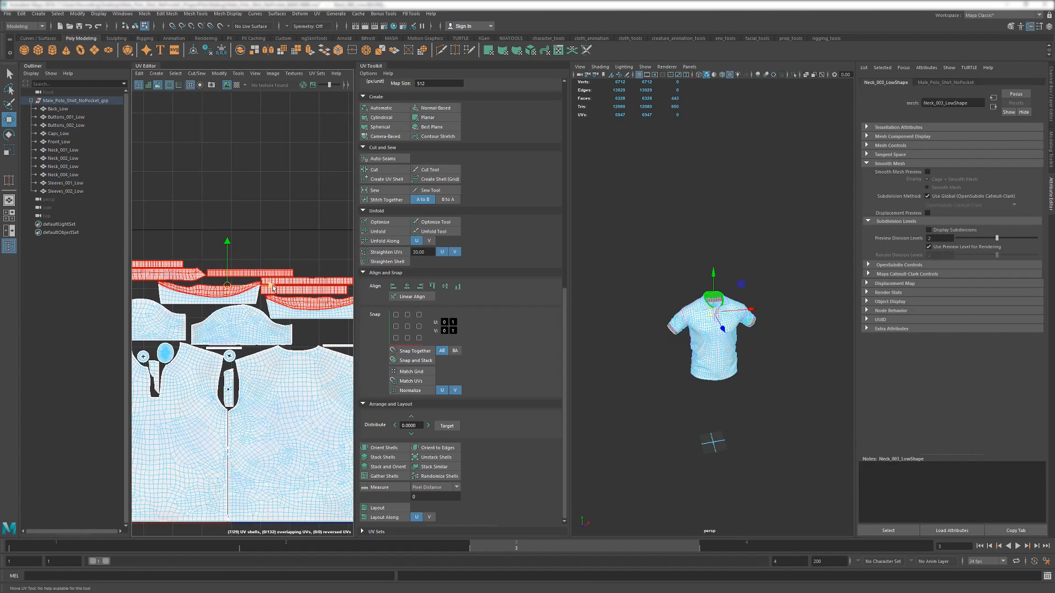
- Move the selected UV shells slightly upward, away from the Neck_004_Low collar shells below them
left_click_drag(229, 245, 227, 240)
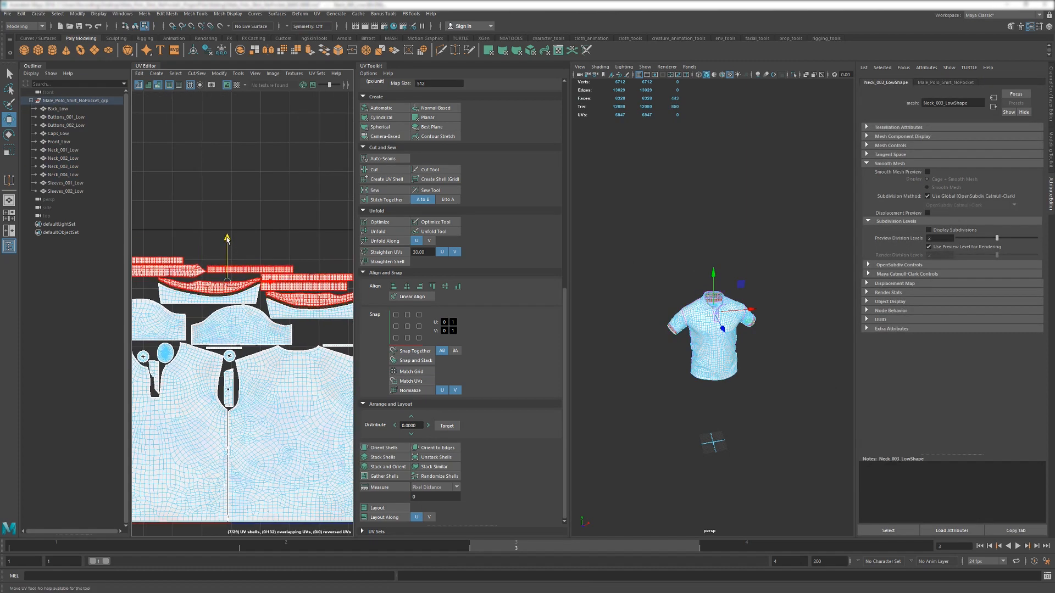
scroll(251, 284, "up", 5)
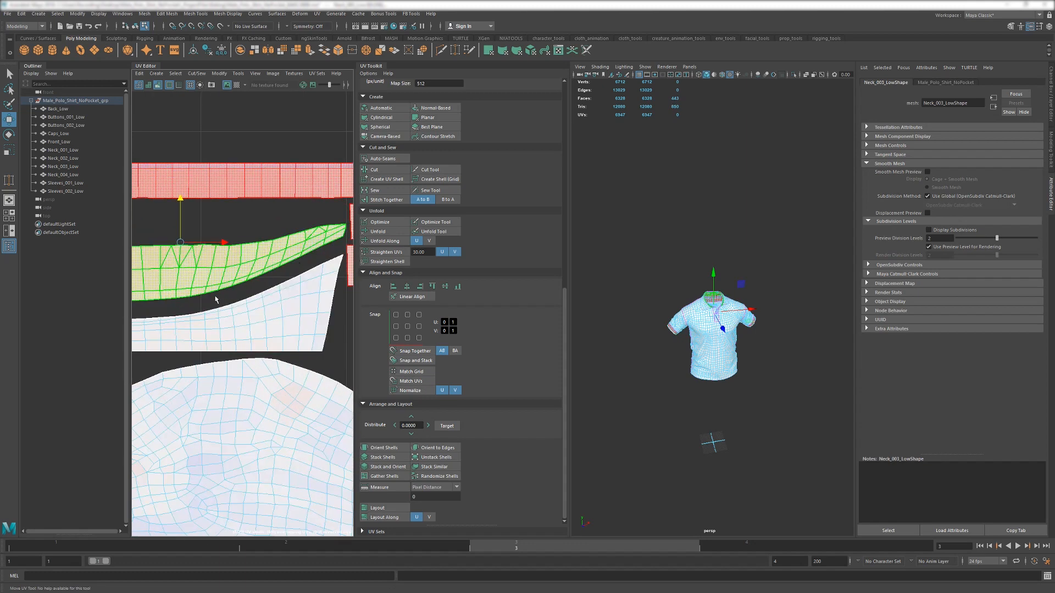
key("ctrl+z")
middle_click_drag(257, 248, 259, 240)
scroll(258, 239, "down", 5)
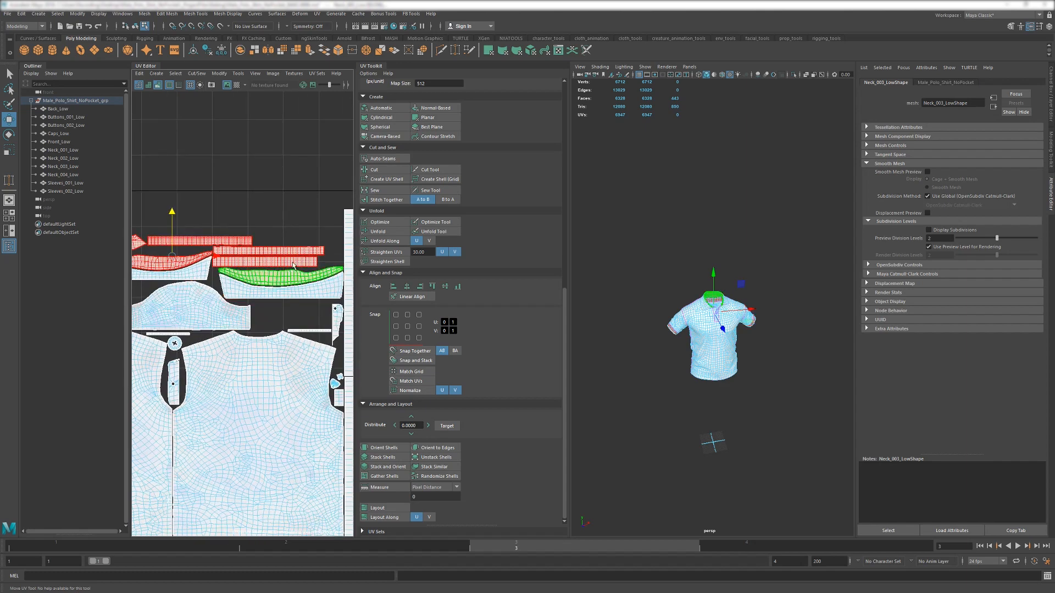
- Return to object mode, select the group Male_Polo_Shirt_NoPocket_grp and collapse the UV Editor and UV Toolkit
left_click(275, 218)
scroll(268, 254, "down", 3)
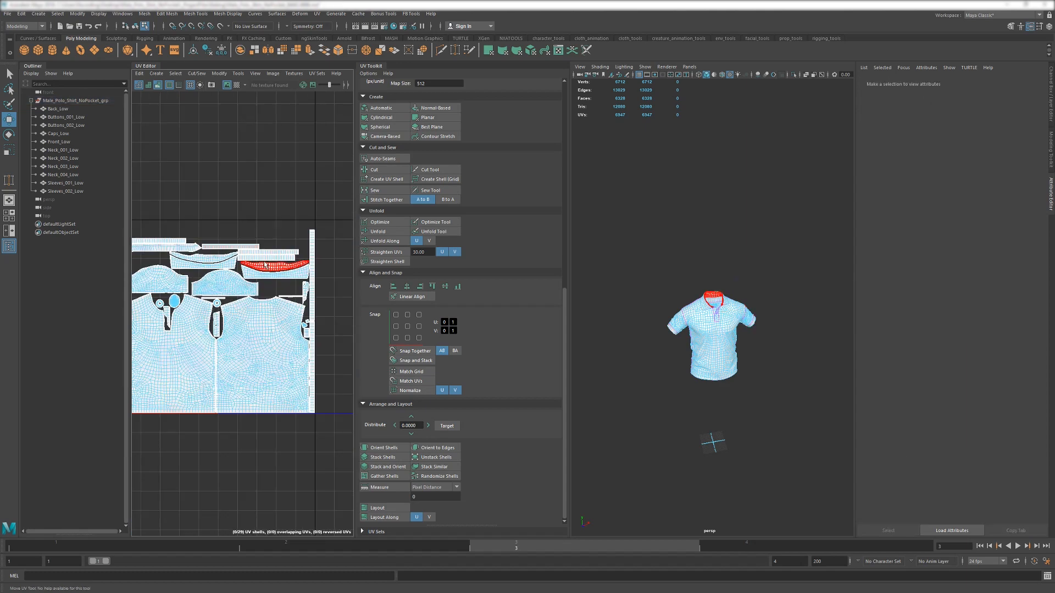
middle_click_drag(237, 314, 270, 314, "alt")
key("F9")
key("F8")
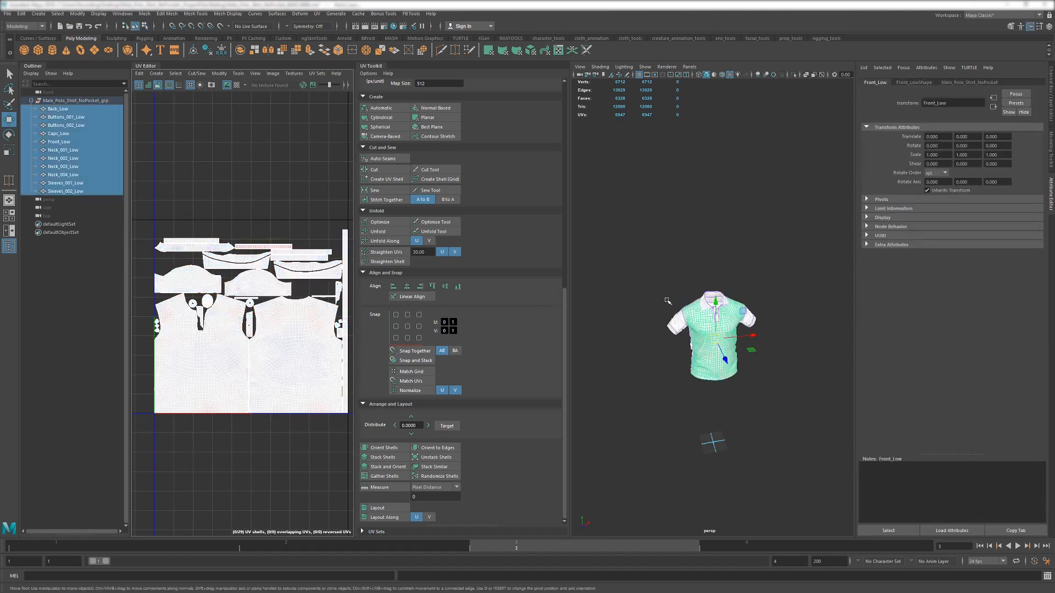
left_click(51, 102)
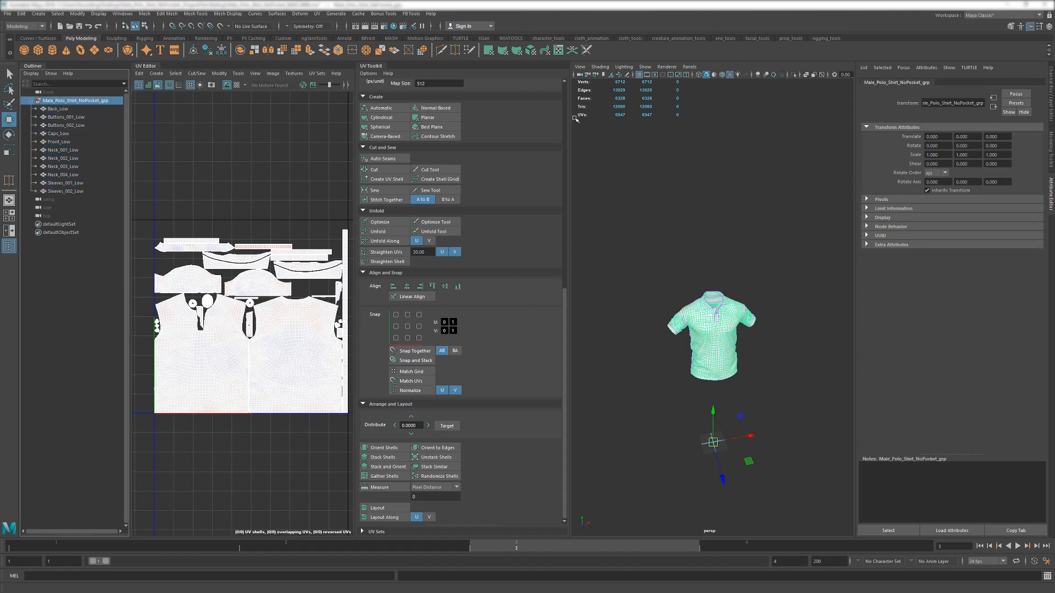
left_click(150, 67)
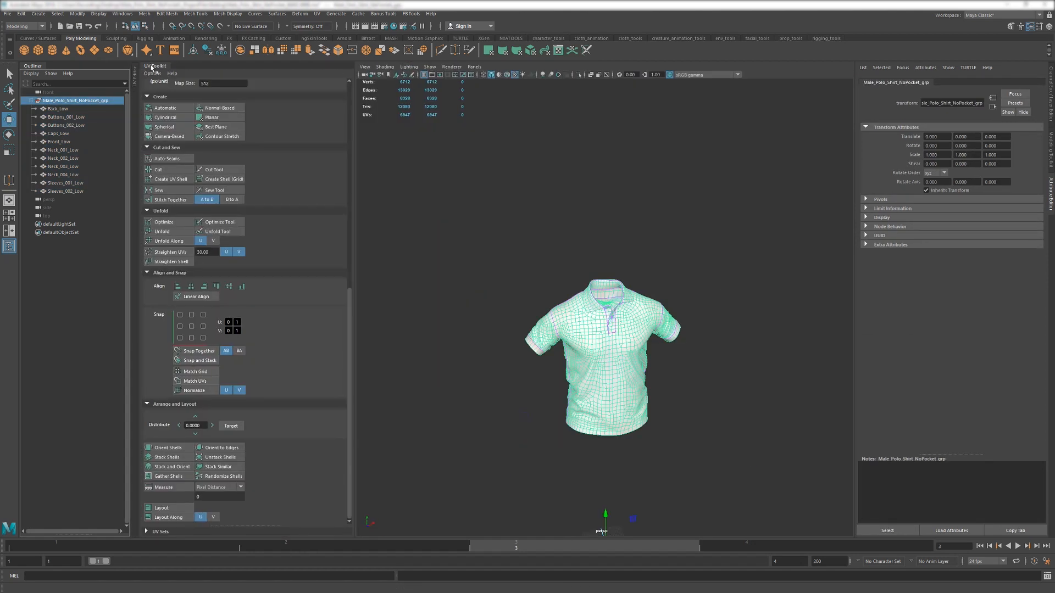
left_click(153, 66)
- Save an incremental version of the scene and export the selected shirt group as Male_Polo_Shirt_NoPocket_BAKE.fbx
key("ctrl+alt+s")
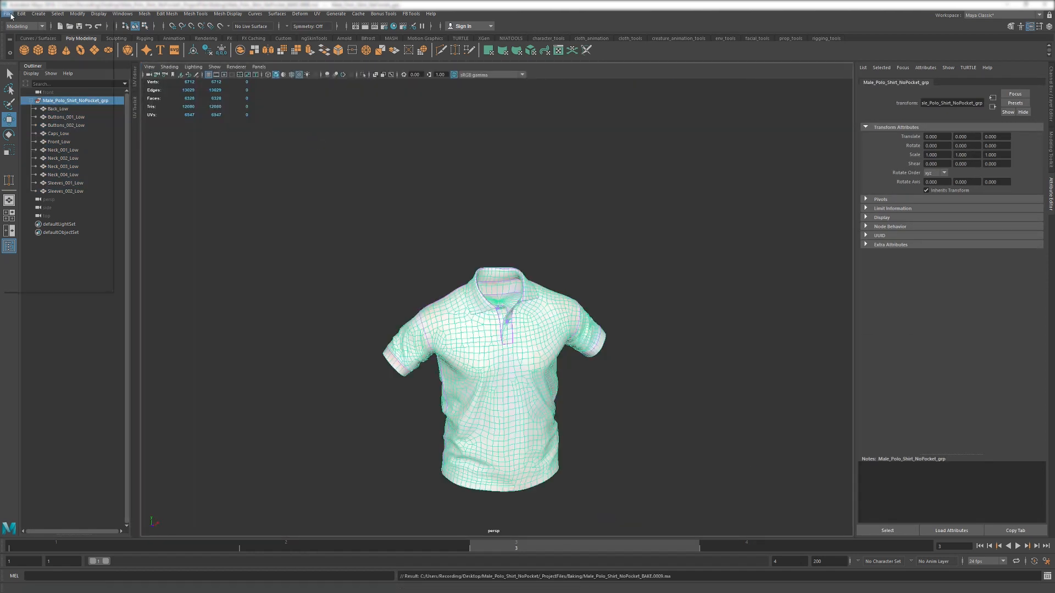
left_click(31, 134)
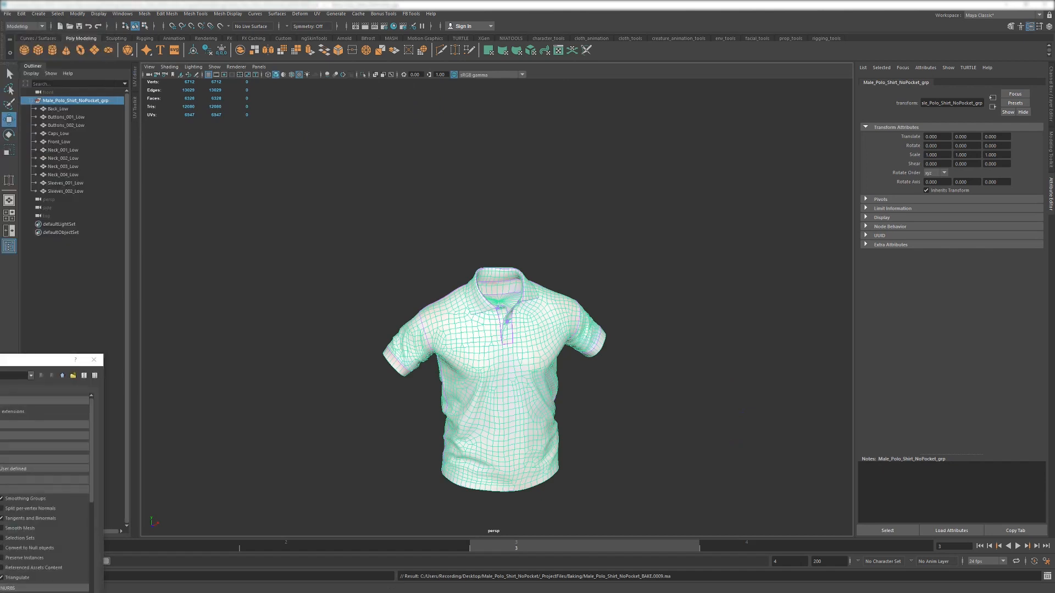
key("Return")
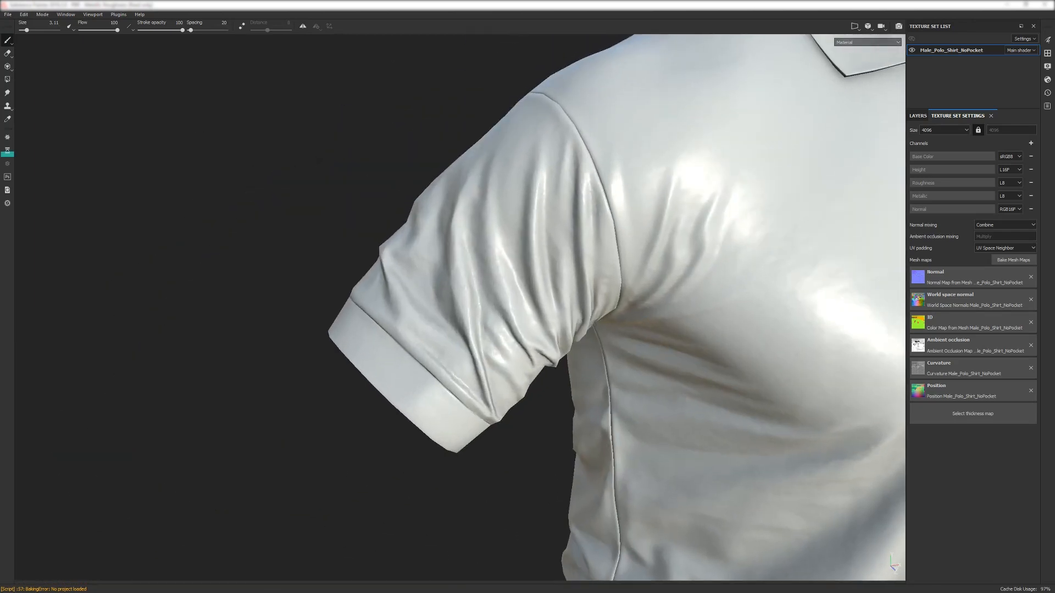
- Examine the baked sleeve in Substance Painter, then switch to Maya and inspect Sleeves_001_Low along the cuff seam
mouse_move(467, 258)
left_mouse_down("alt")
mouse_move(415, 332)
mouse_move(455, 308)
mouse_move(295, 386)
mouse_move(395, 260)
mouse_move(323, 229)
mouse_move(364, 291)
left_mouse_up("alt")
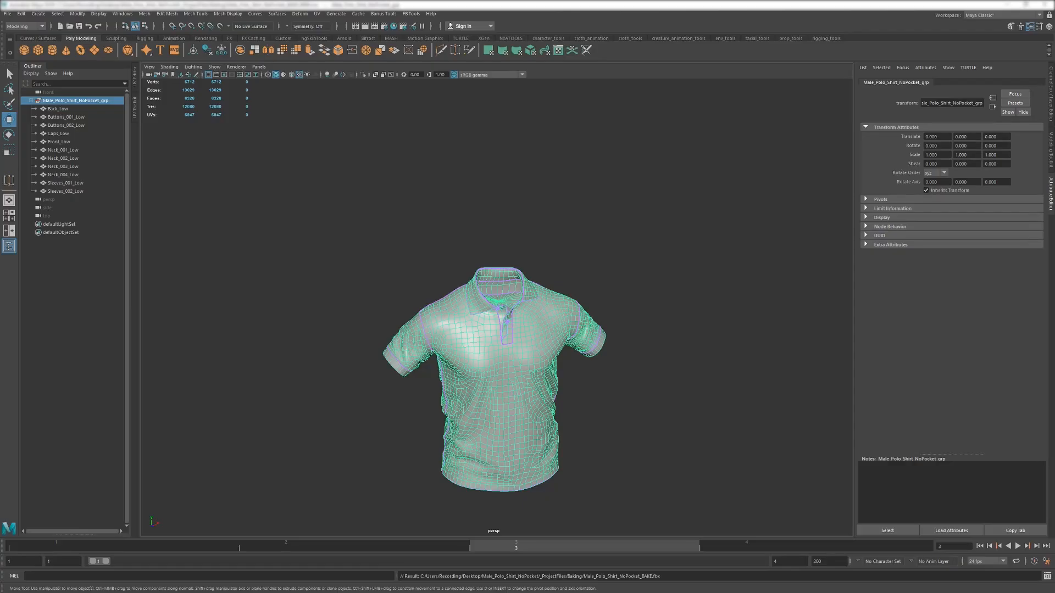
scroll(489, 324, "up", 10)
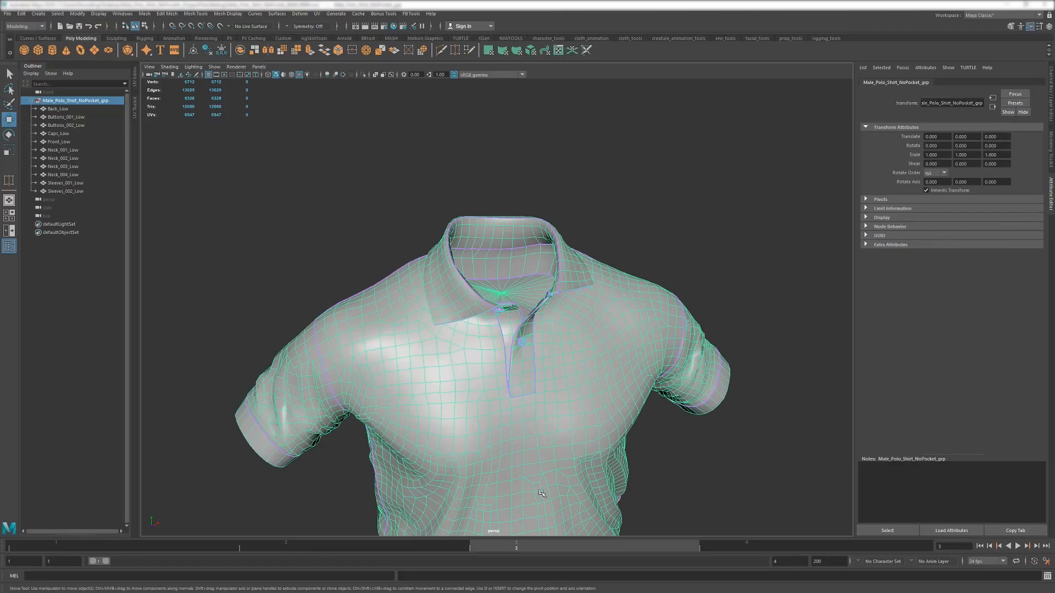
scroll(499, 312, "up", 4)
left_click_drag(499, 312, 435, 330, "alt")
left_click(435, 267)
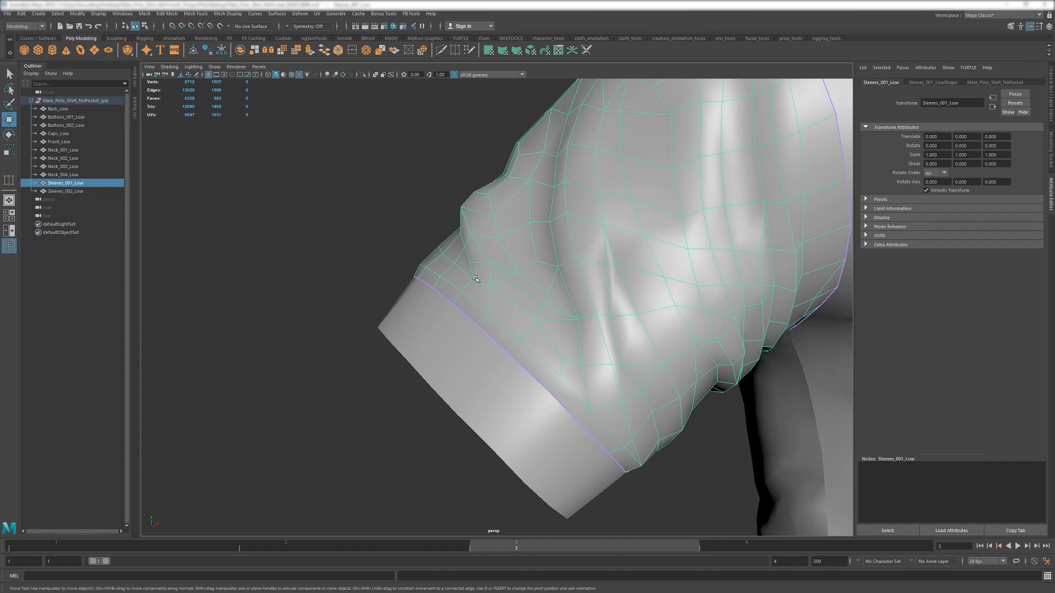
left_click_drag(475, 279, 576, 322, "alt")
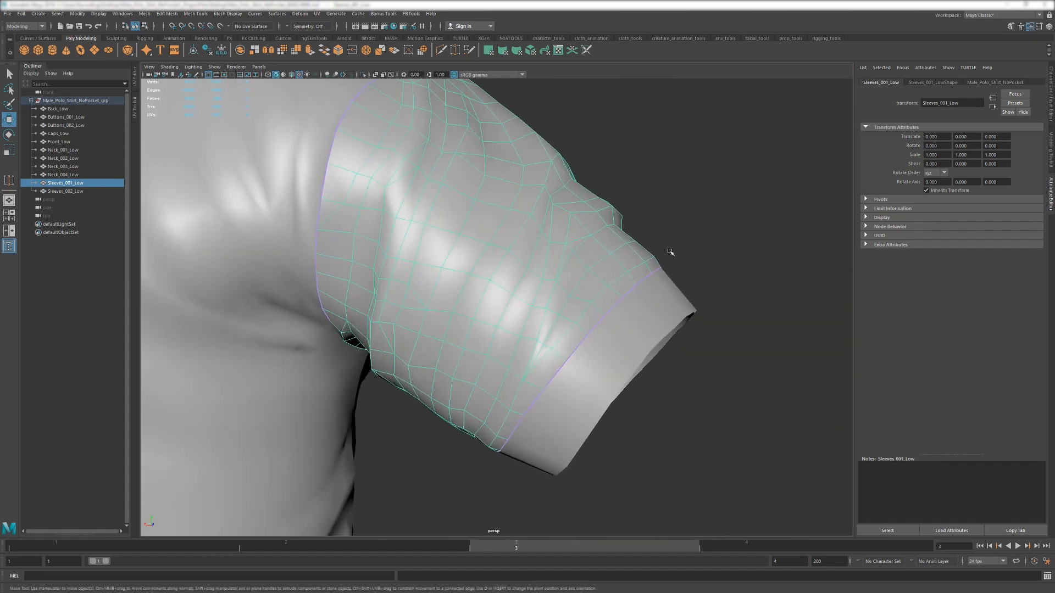
- Show the Modeling Toolkit and import the high-poly sleeve Sleeves_001_High.OBJ into the scene
left_click(1049, 153)
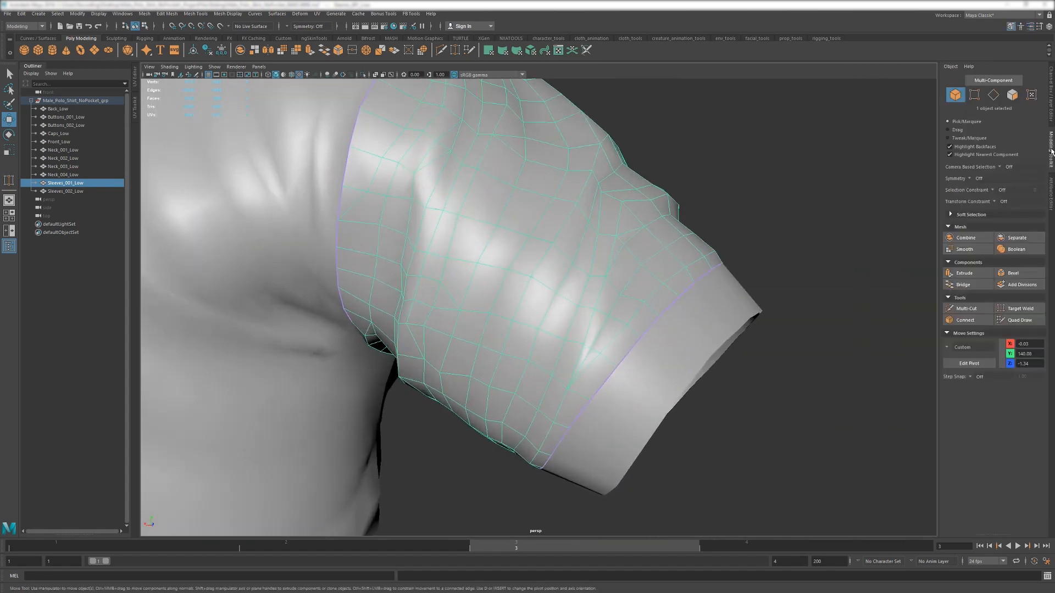
left_click(8, 15)
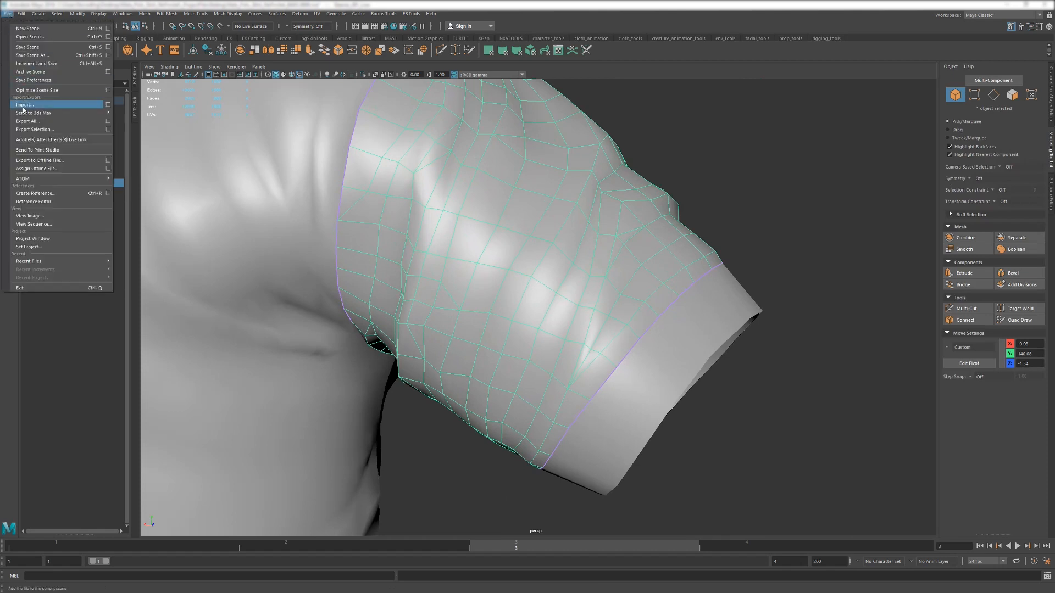
left_click(110, 104)
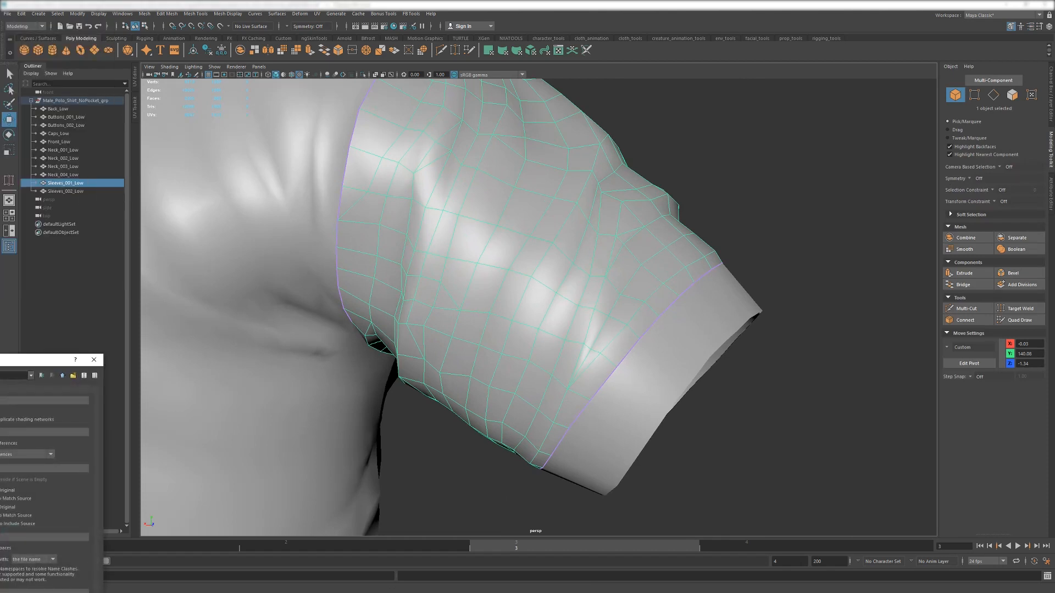
key("Escape")
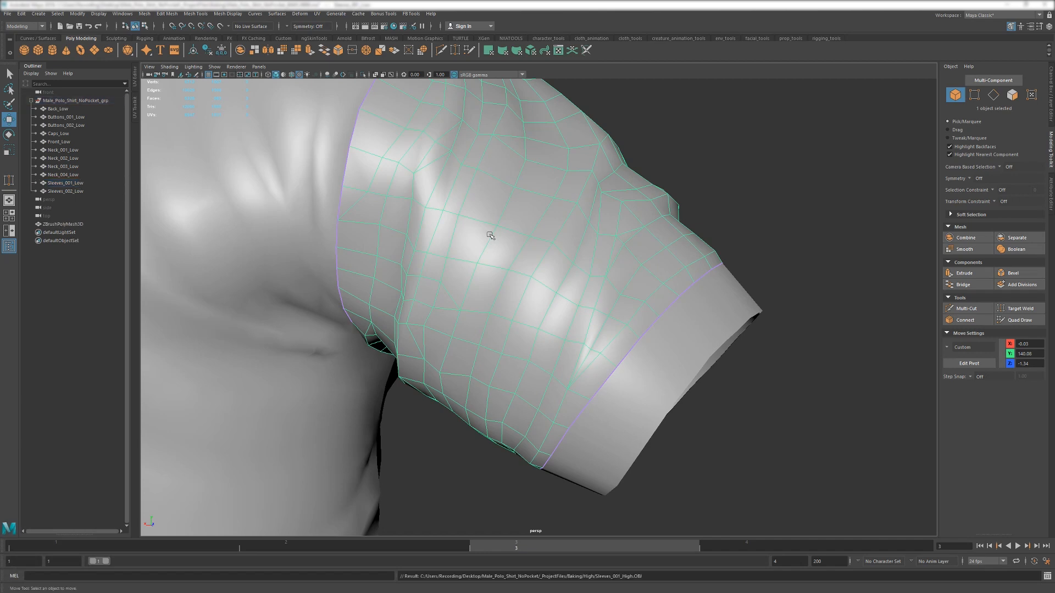
- Select the imported high-poly sleeve and compare its surface with the low-poly sleeve and cuff at the seam
left_click(720, 257)
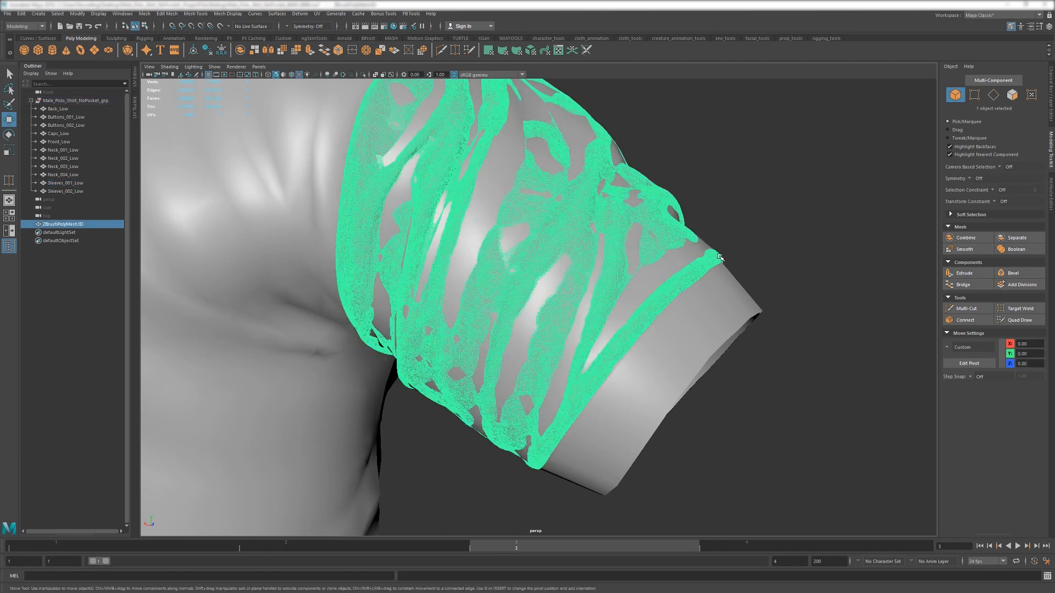
right_click_drag(719, 259, 775, 482)
left_click(760, 228)
scroll(574, 242, "up", 5)
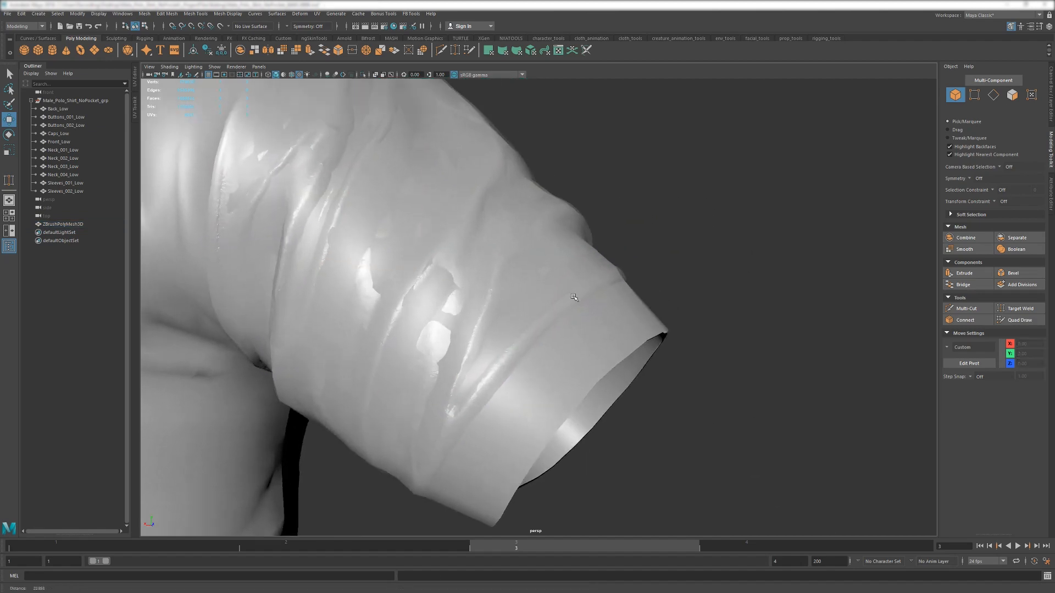
left_click(585, 243)
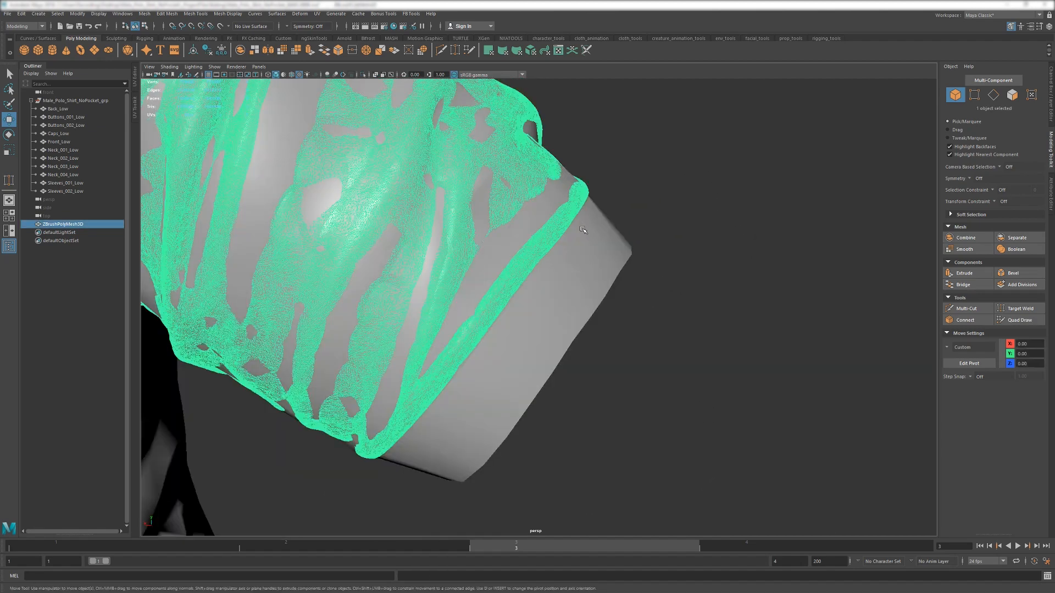
- Select Sleeves_001_Low and shift an edge at the outer corner of the cuff seam toward the high-poly surface
left_click(554, 198)
left_click_drag(560, 186, 620, 301, "alt")
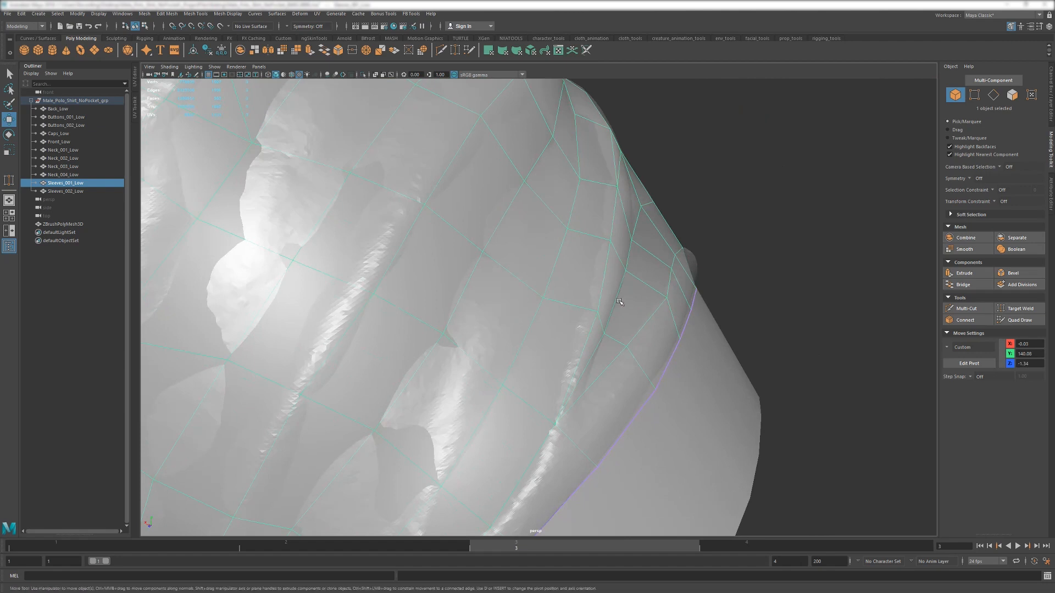
key("F10")
left_click(677, 262)
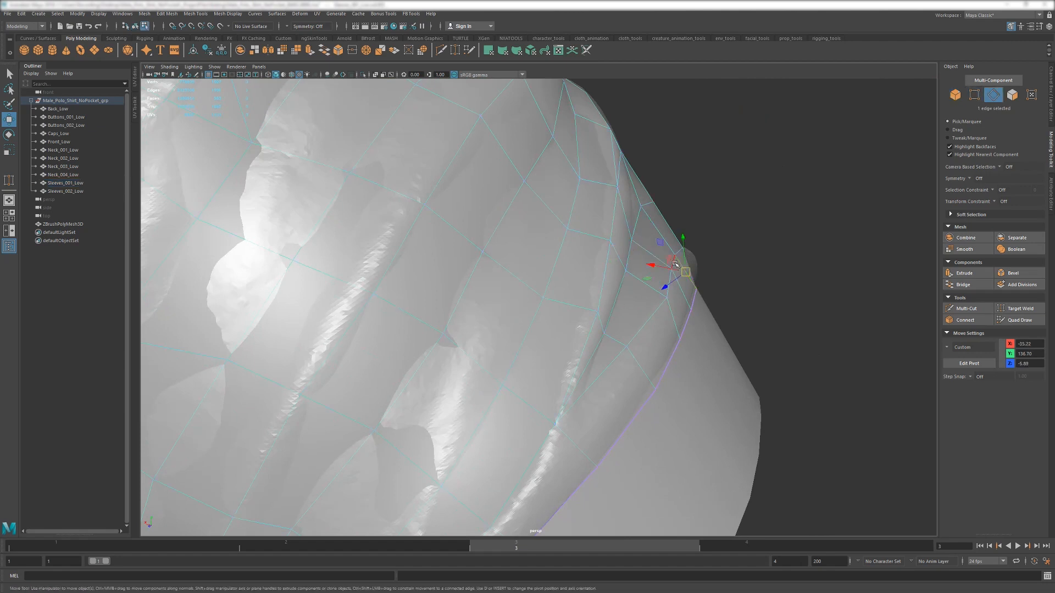
left_click_drag(663, 287, 701, 294, "alt")
middle_click_drag(803, 285, 815, 288)
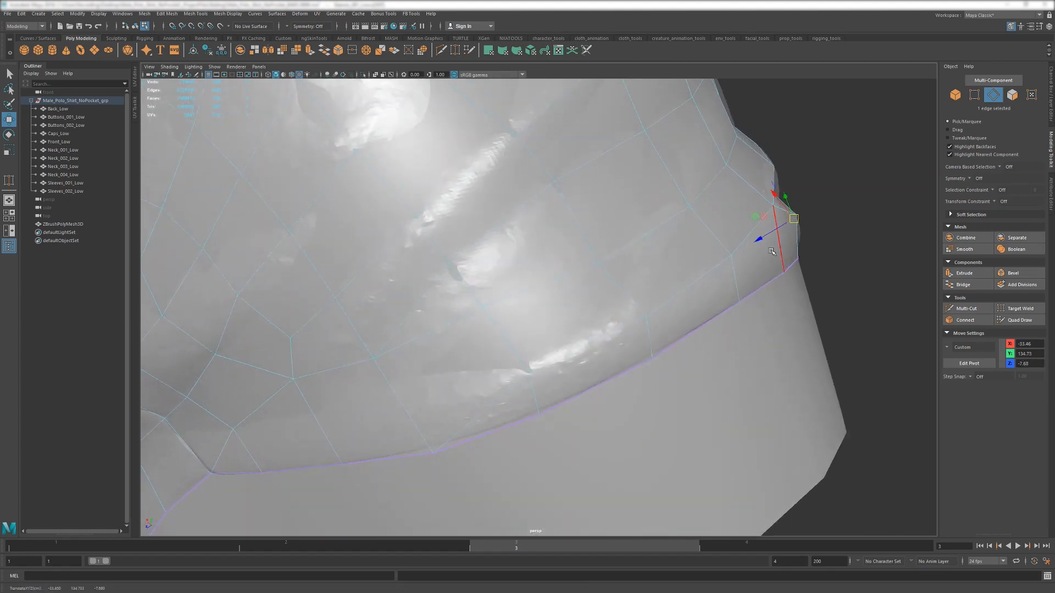
- Try a small move of a sleeve edge near the cuff corner and undo it
left_click_drag(772, 252, 718, 290, "alt")
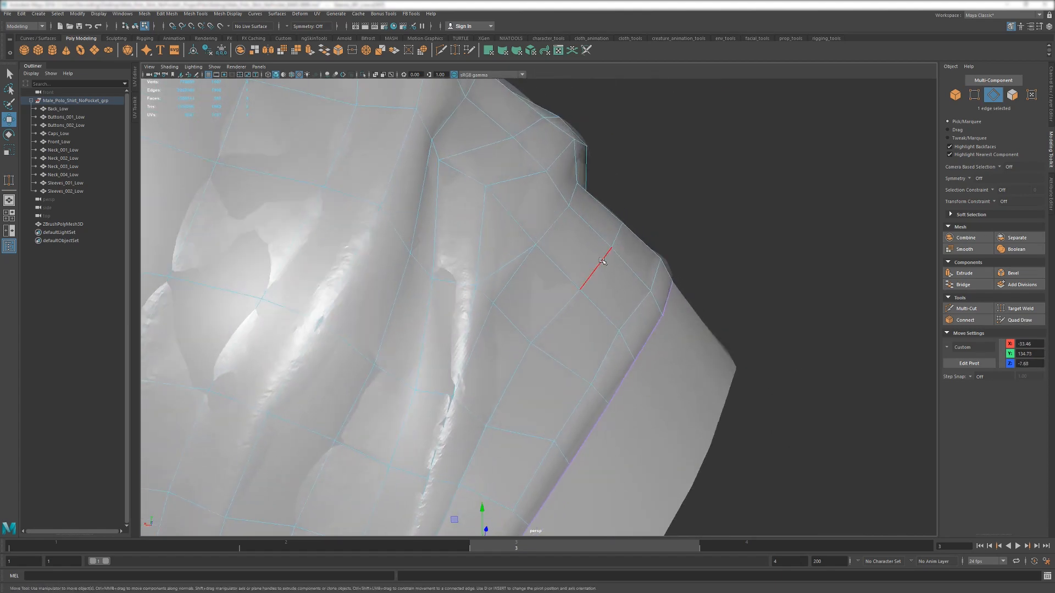
middle_click_drag(674, 273, 670, 272)
key("ctrl+z")
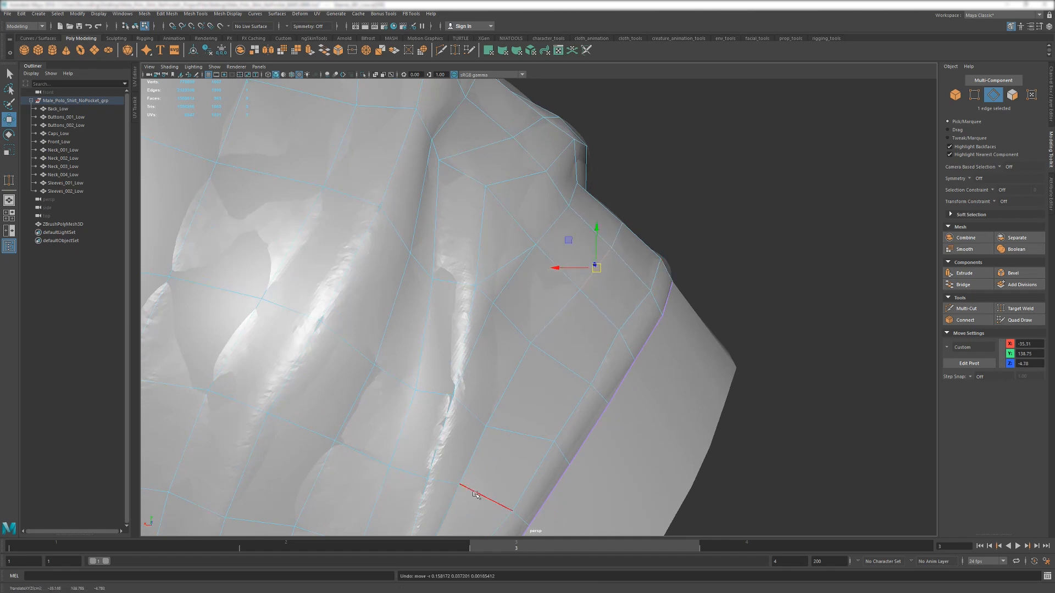
- Go to frame 2 and use Multi-Cut to add a row of edges around Sleeves_001_Low just above the cuff seam
left_click(367, 547)
left_click_drag(565, 339, 534, 293, "alt")
key("ctrl+shift+x")
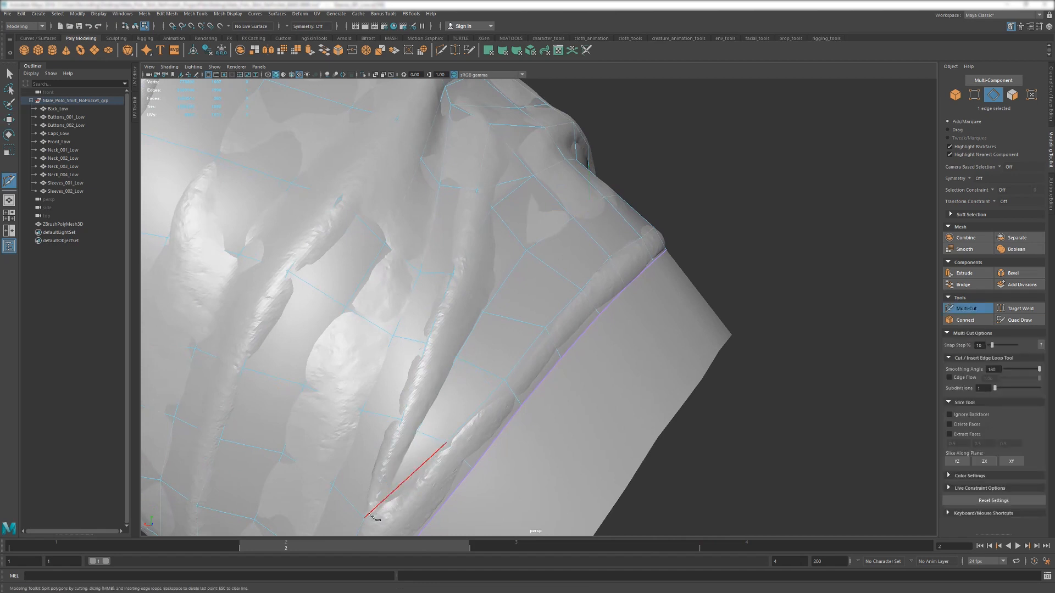
left_click(427, 435)
left_click(479, 368)
left_click(525, 322)
left_click_drag(627, 226, 544, 342, "alt")
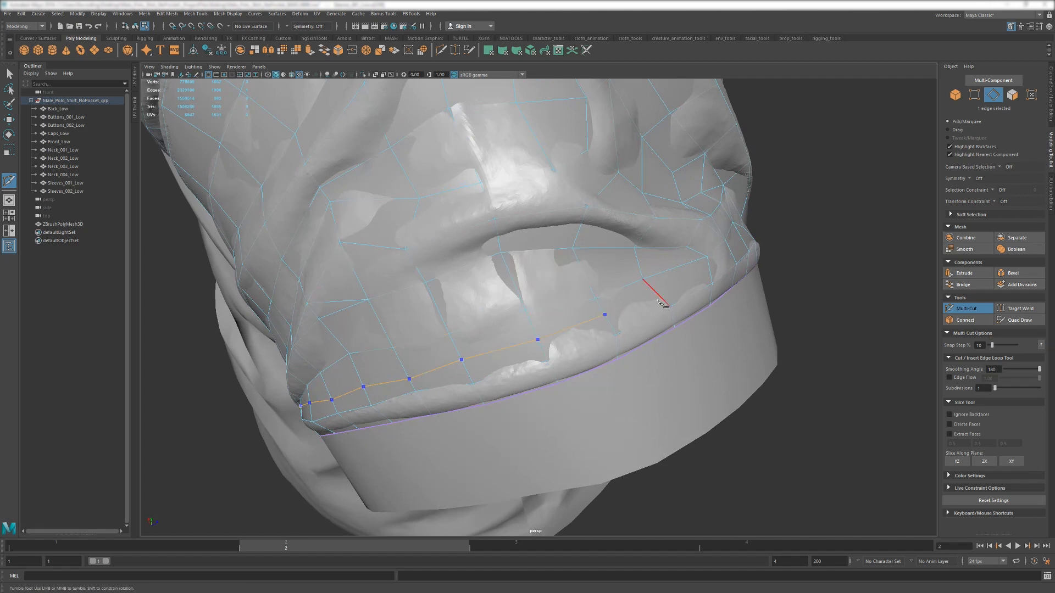
left_click_drag(661, 302, 624, 295, "alt")
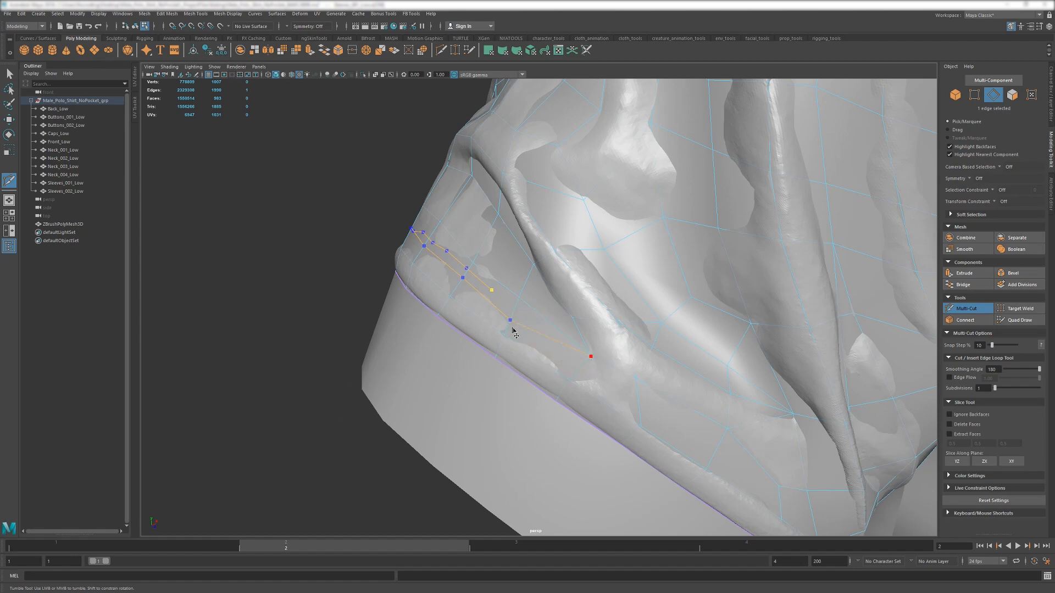
key("w")
- Select the newly cut edges above the cuff seam and move them outward to follow the high-poly sleeve
left_click(487, 300)
left_click_drag(431, 300, 582, 265, "alt")
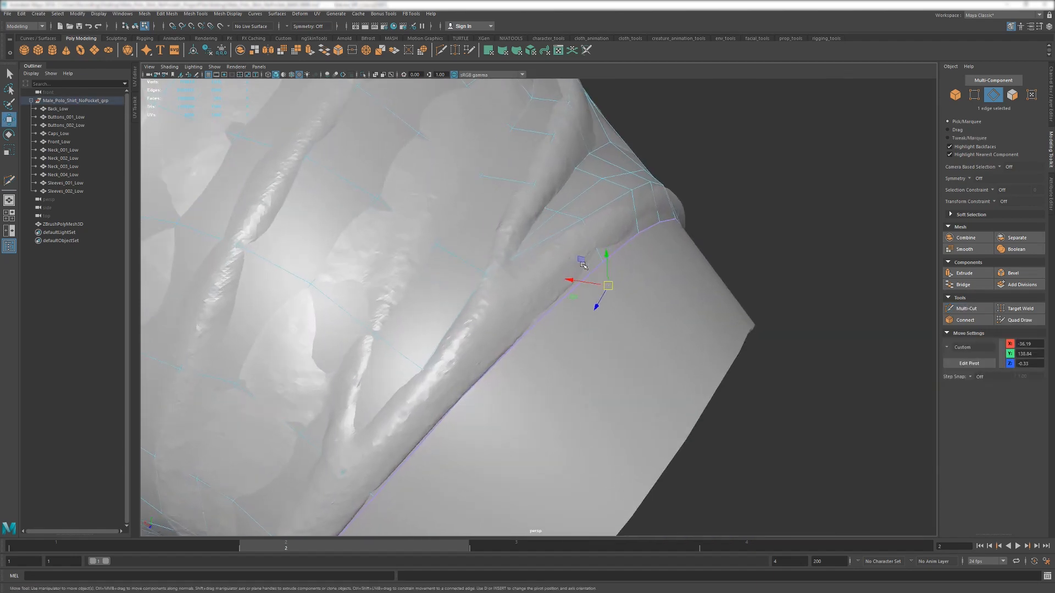
double_click(575, 199)
left_click_drag(574, 200, 423, 365, "alt")
middle_click_drag(438, 360, 437, 353)
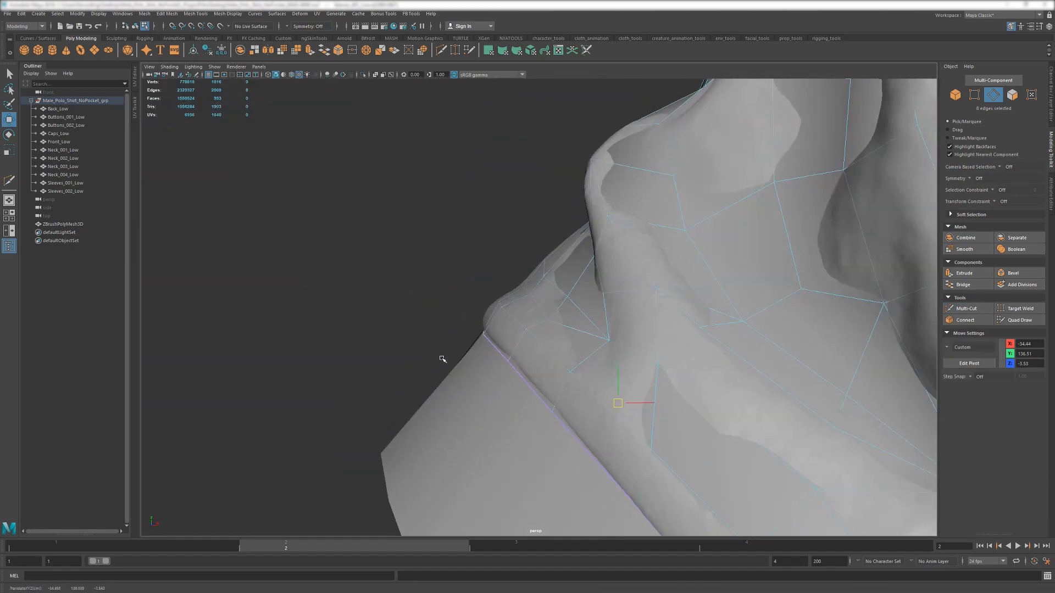
left_click_drag(443, 360, 642, 291, "alt")
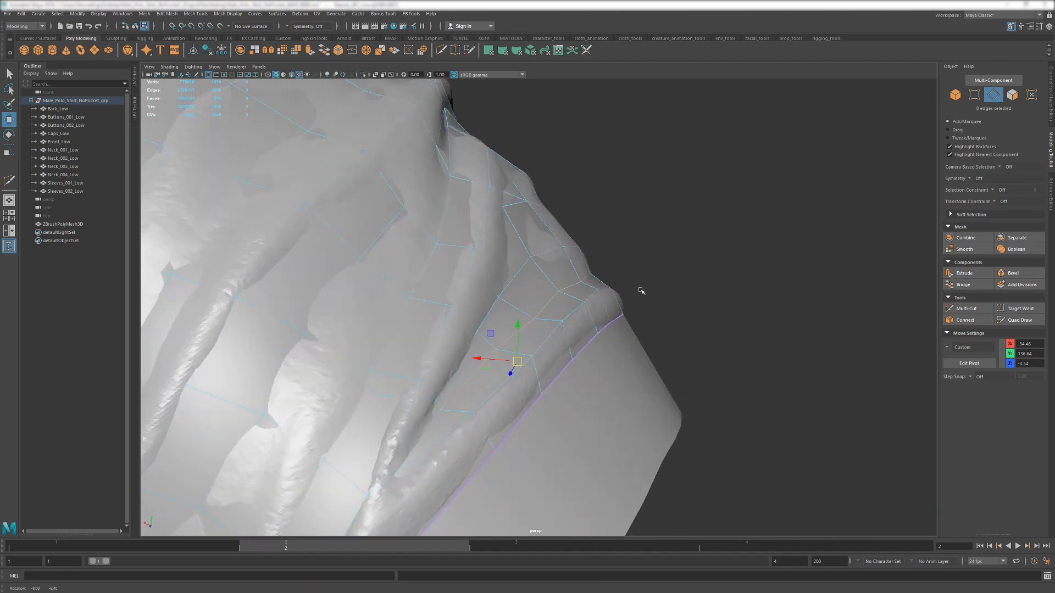
- Refine the new edges and a vertex near the cuff corner against the high-poly surface and return to object mode
left_click(509, 333, "shift")
left_click_drag(509, 333, 609, 314, "alt")
mouse_move(608, 315)
middle_mouse_down()
mouse_move(636, 287)
mouse_move(593, 314)
middle_mouse_up()
key("F9")
left_click(535, 285)
left_click_drag(593, 314, 697, 310, "alt")
key("F8")
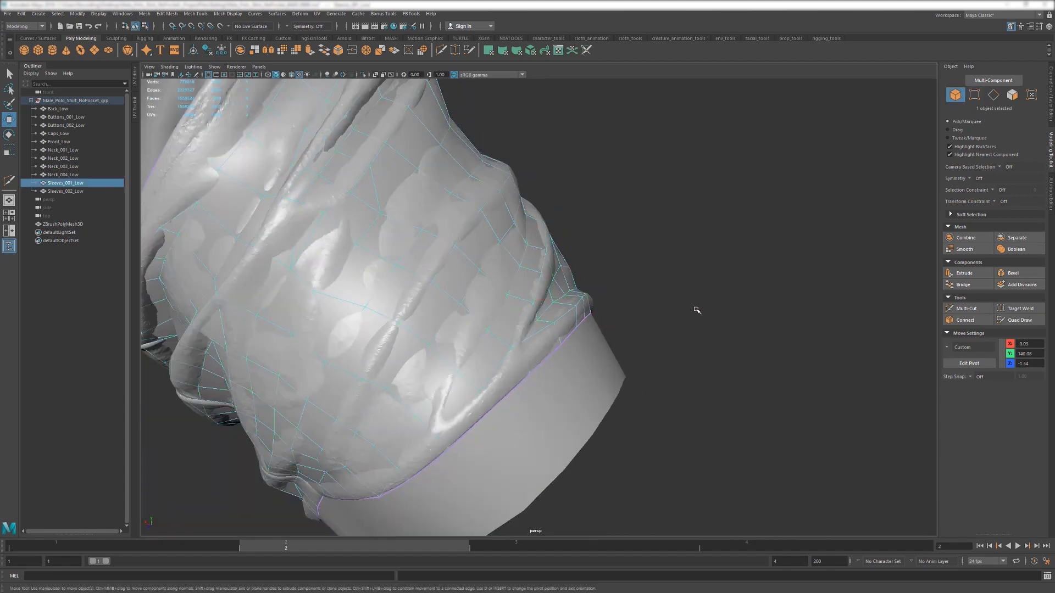
- Hide ZBrushPolyMesh3D temporarily to examine the low-poly sleeve's surface and cuff seam, and show it again
left_click(76, 224)
left_click_drag(572, 300, 460, 334, "alt")
left_click_drag(566, 336, 608, 421, "alt")
scroll(607, 422, "up", 5)
middle_click_drag(608, 421, 582, 398, "alt")
left_click_drag(581, 398, 550, 397, "alt")
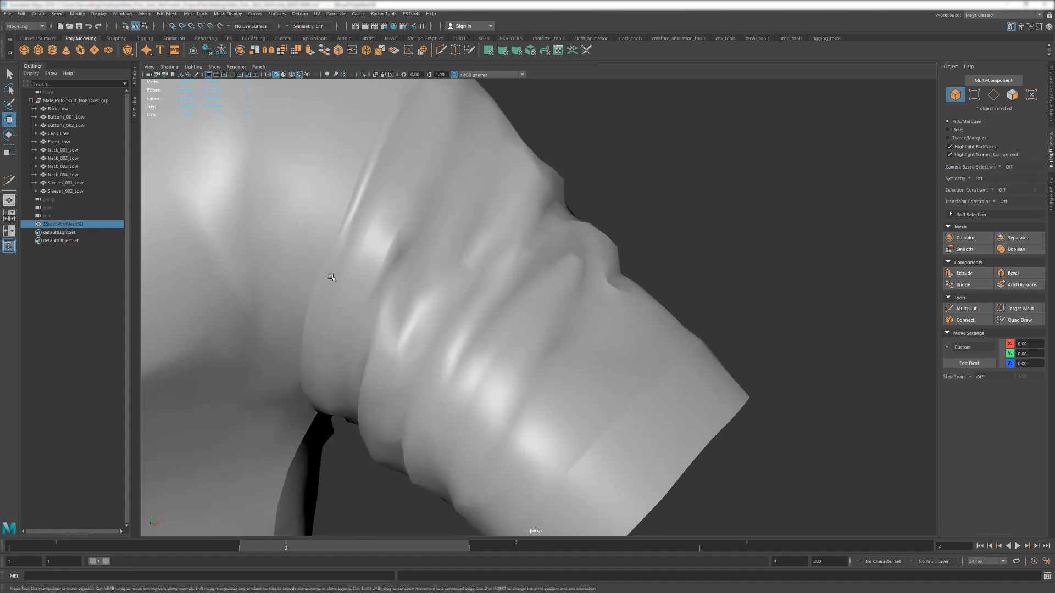
key("h")
- Use Multi-Cut on the opposite sleeve of Sleeves_001_Low to add a row of edges just above its cuff seam
left_click_drag(536, 457, 604, 323, "alt")
left_click(619, 277)
key("ctrl+shift+x")
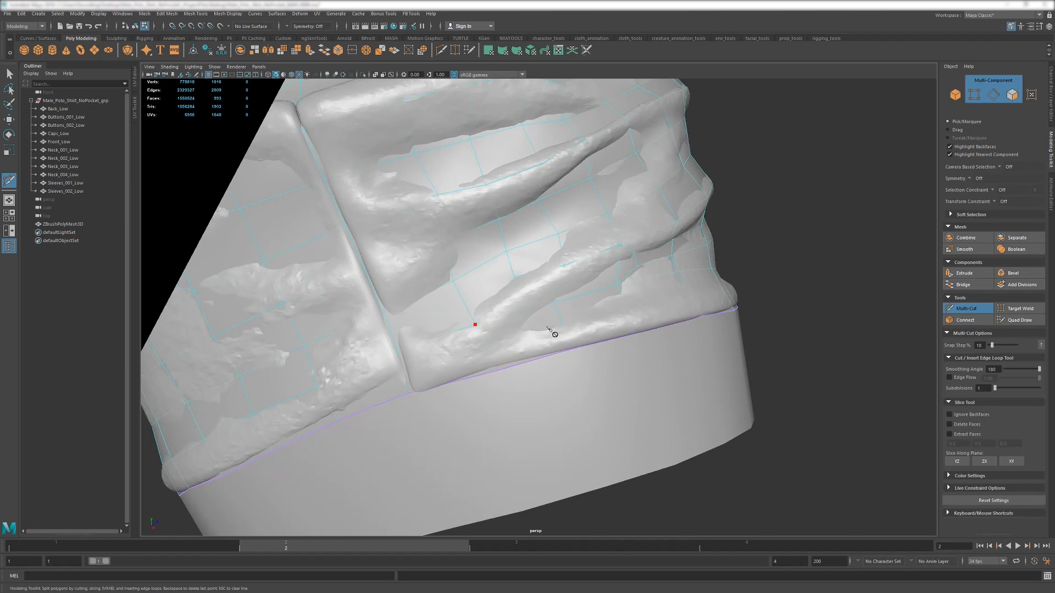
left_click(694, 303)
left_click_drag(694, 303, 611, 355, "alt")
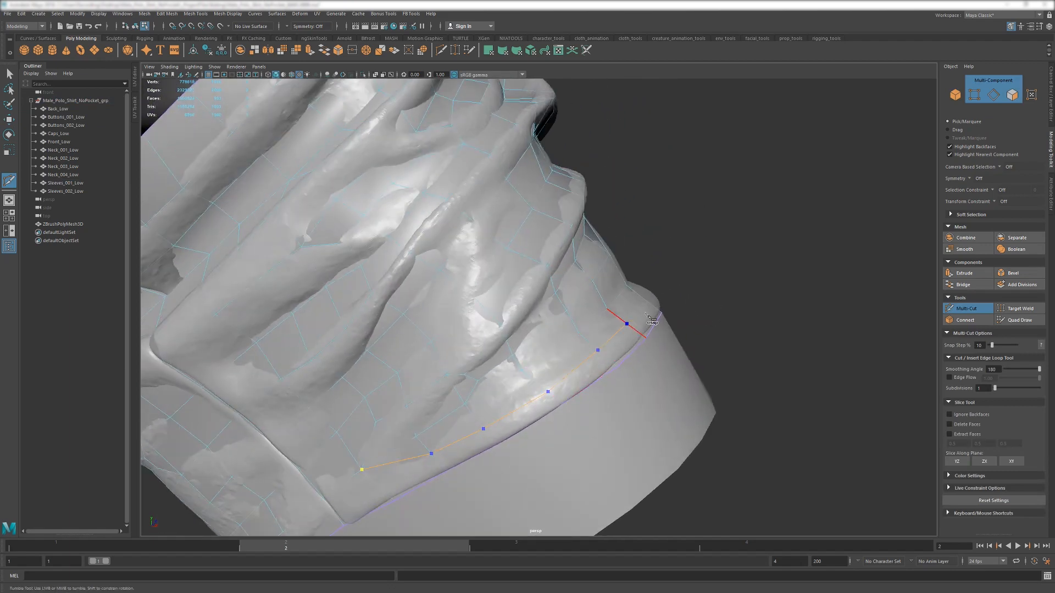
left_click_drag(683, 308, 613, 344, "alt")
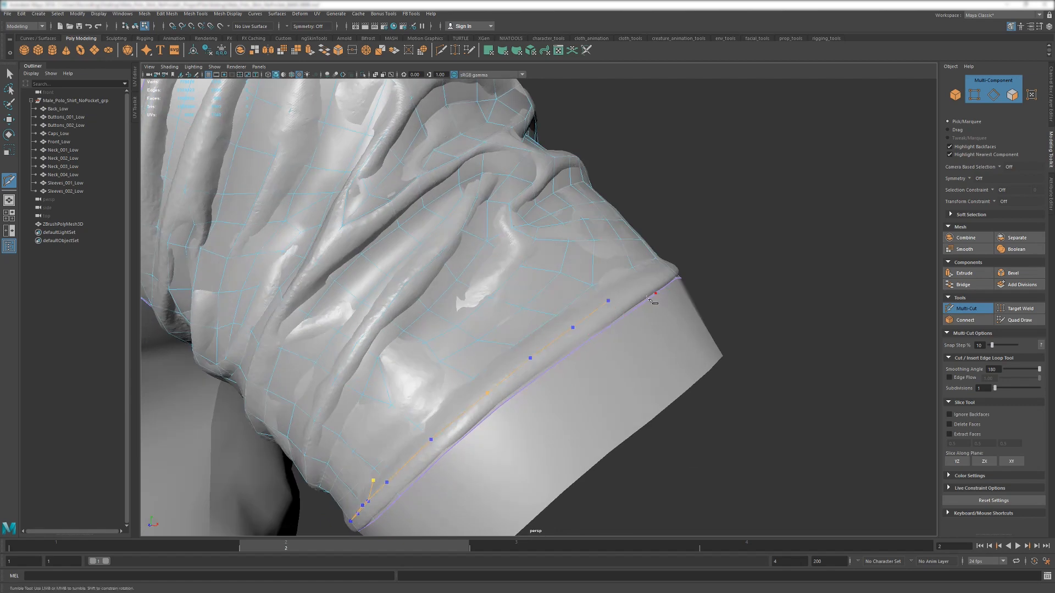
left_click_drag(651, 301, 504, 350, "alt")
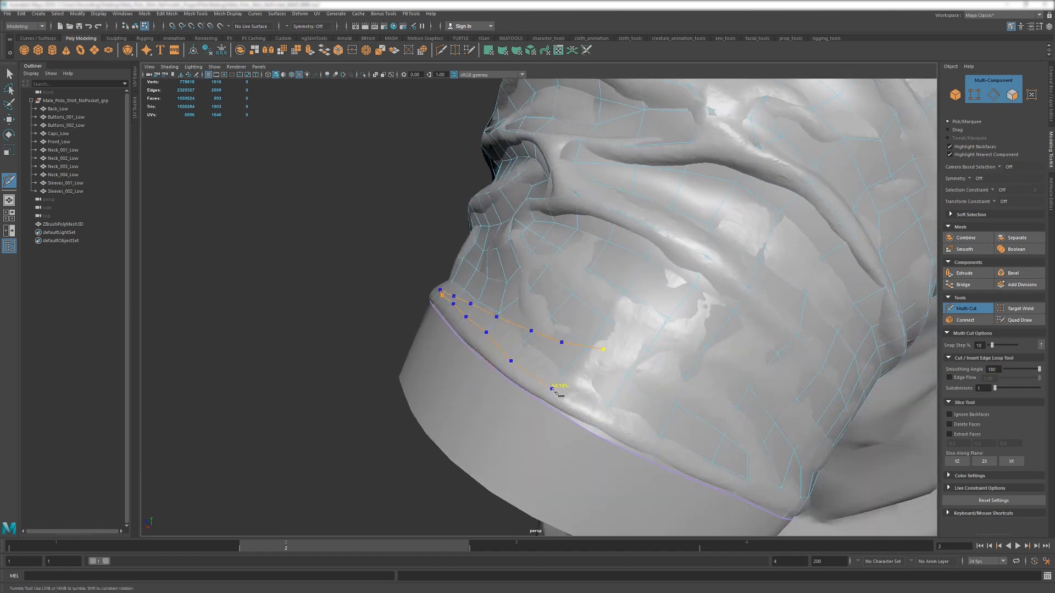
left_click_drag(555, 391, 544, 365, "alt")
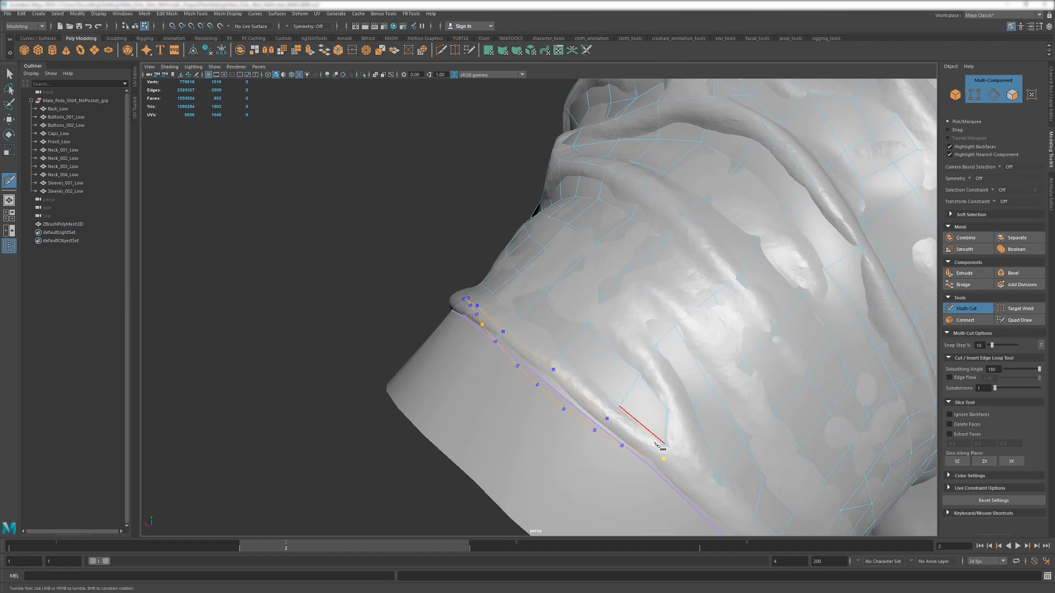
key("w")
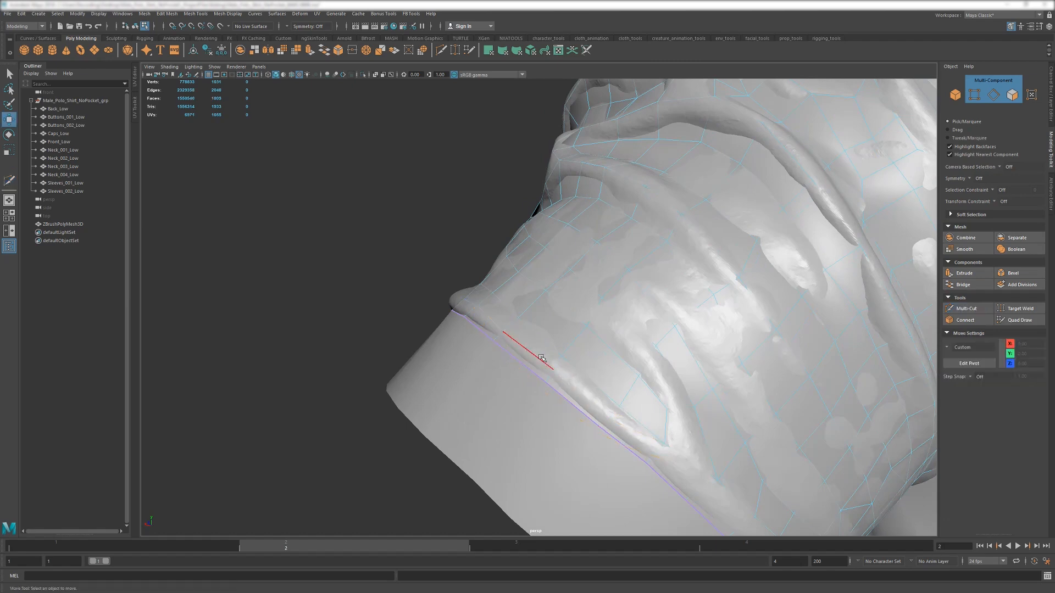
- Select the 14 new edges above the opposite cuff and push them outward along their normals with Transform
left_click(575, 391)
left_click_drag(574, 391, 663, 314, "alt")
double_click(543, 346)
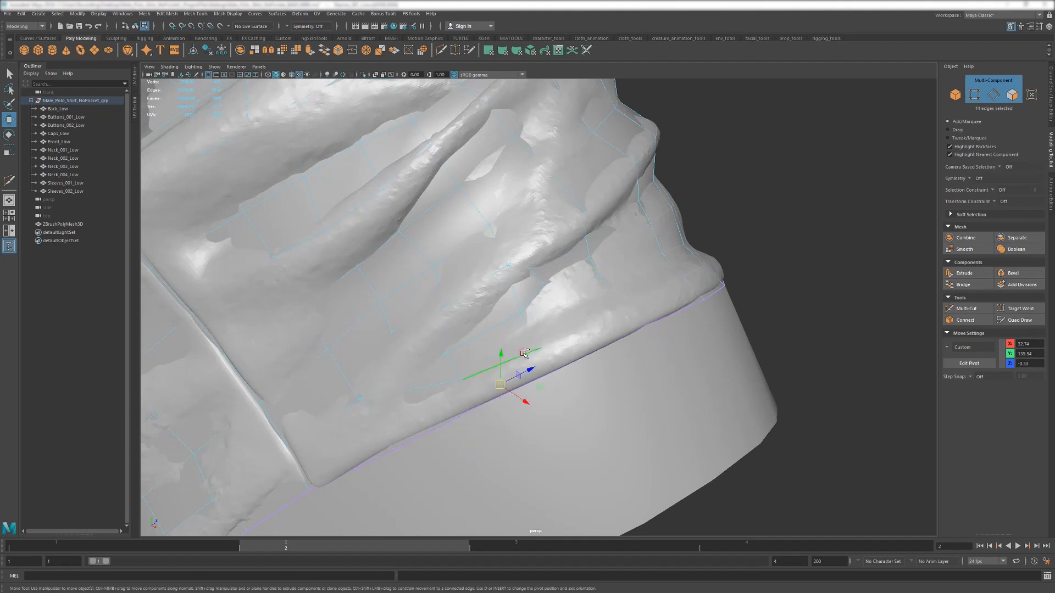
left_click(196, 14)
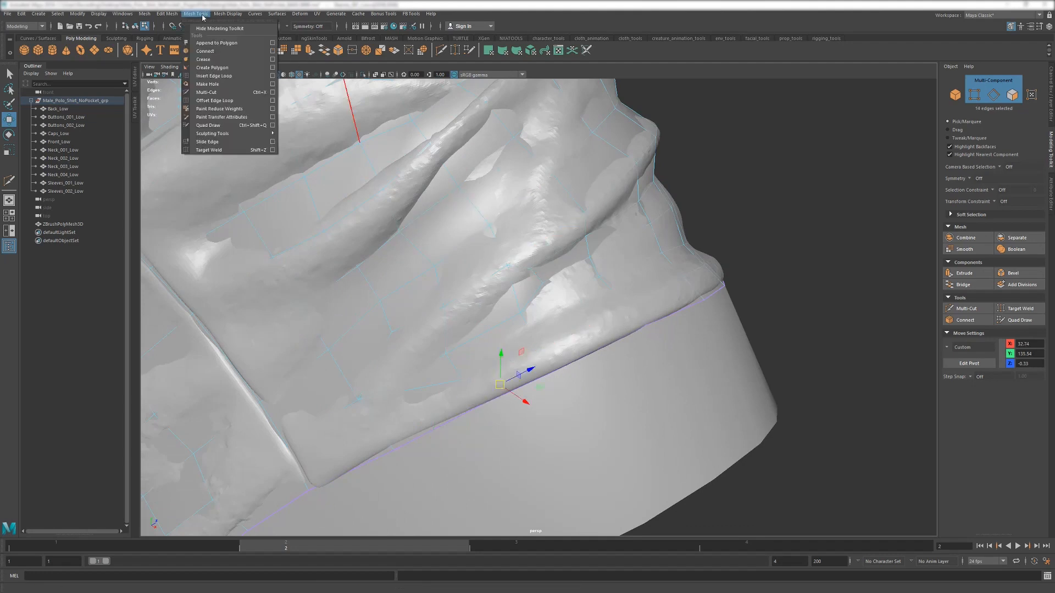
left_click(175, 120)
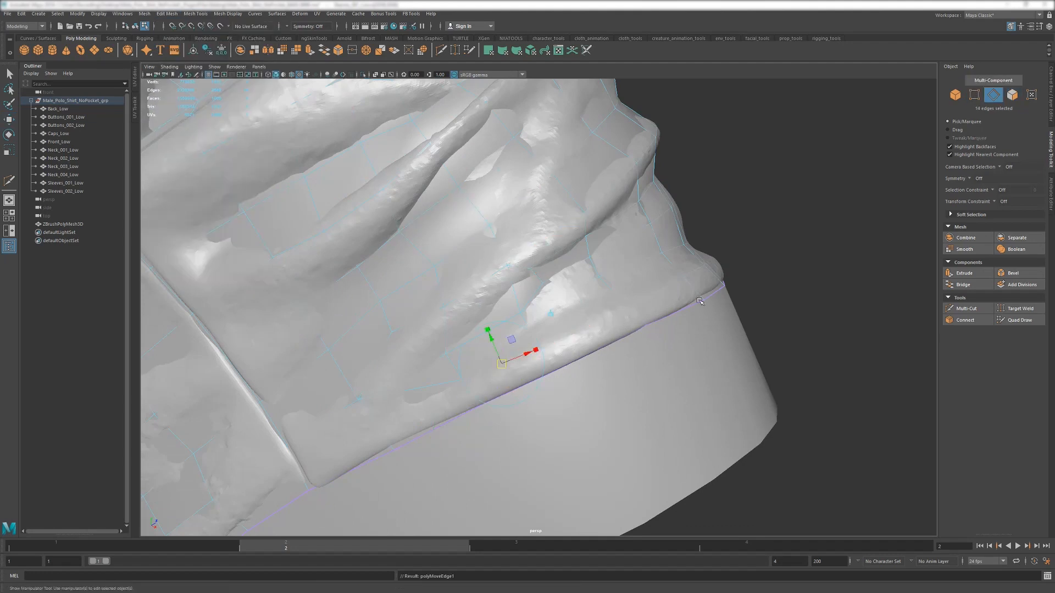
middle_click_drag(514, 374, 600, 203, "alt")
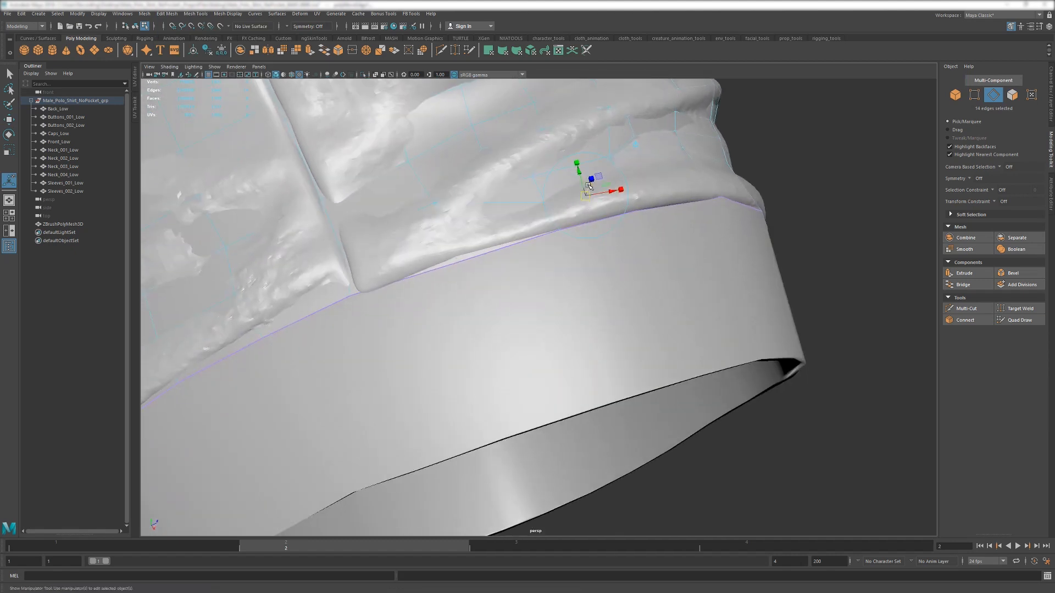
left_click_drag(588, 186, 592, 179)
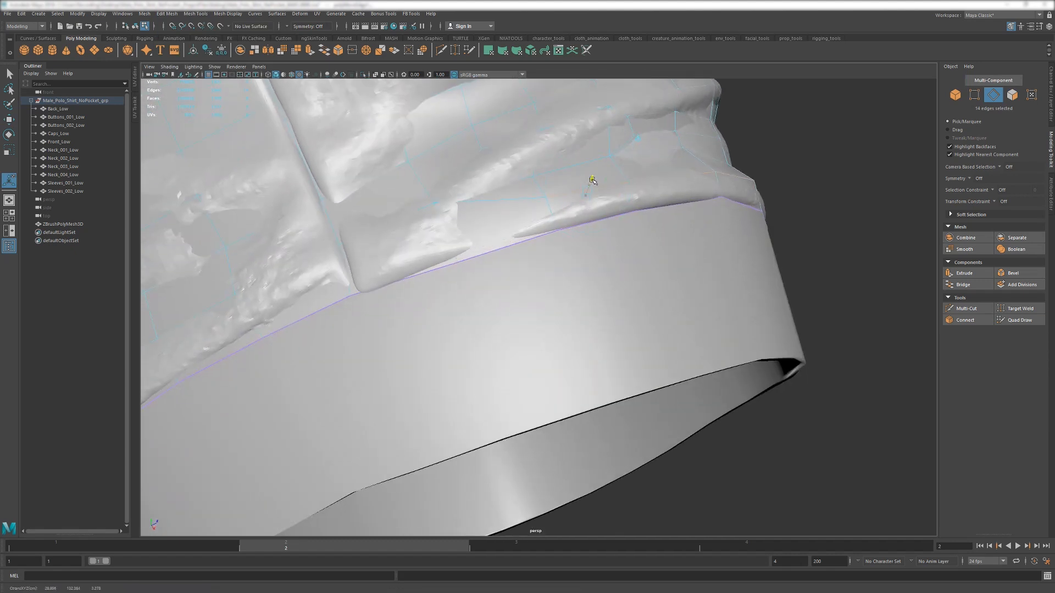
- Reposition a single vertex of the new row above the opposite cuff to fit the high-poly fold
key("F9")
left_click(543, 199)
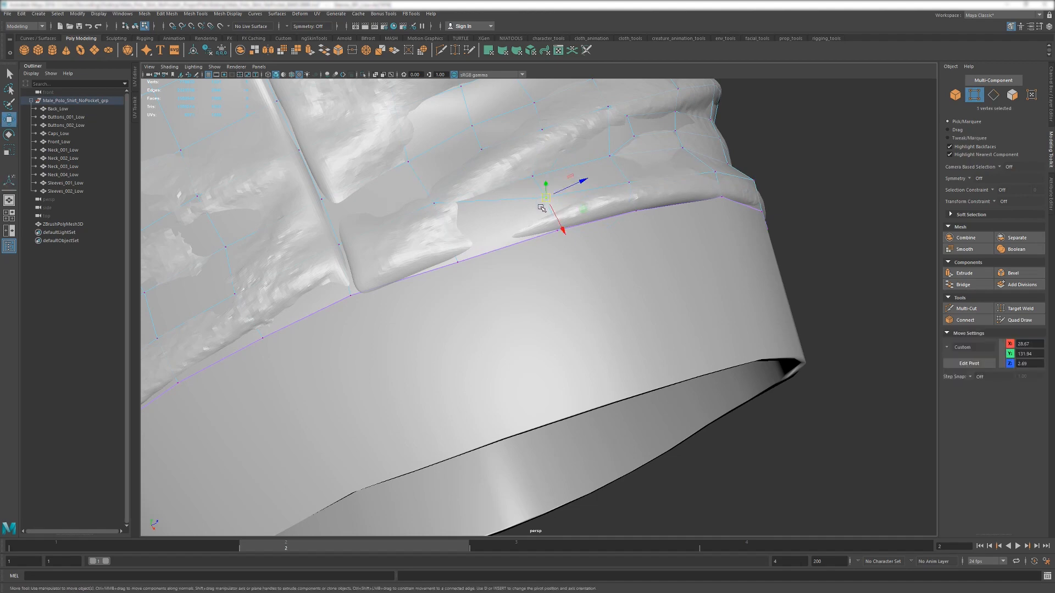
left_click_drag(543, 199, 546, 222)
middle_click_drag(498, 255, 522, 337, "alt")
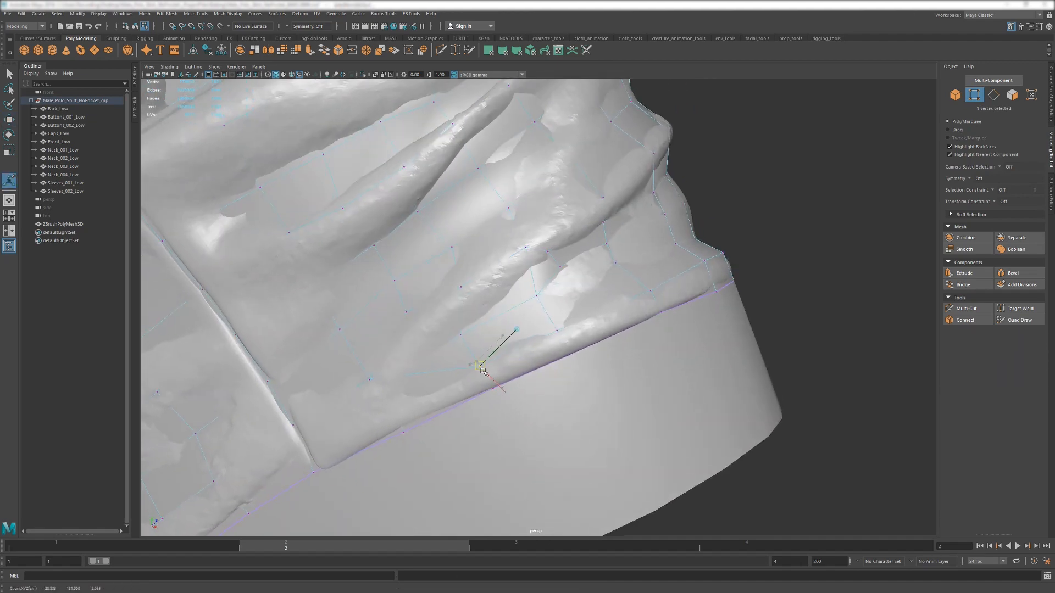
- Move the vertex at the opposite cuff's outer corner onto the high-poly surface and adjust it along its normal
left_click_drag(528, 341, 360, 373, "alt")
right_click_drag(360, 373, 425, 323, "alt")
left_click(428, 302)
key("w")
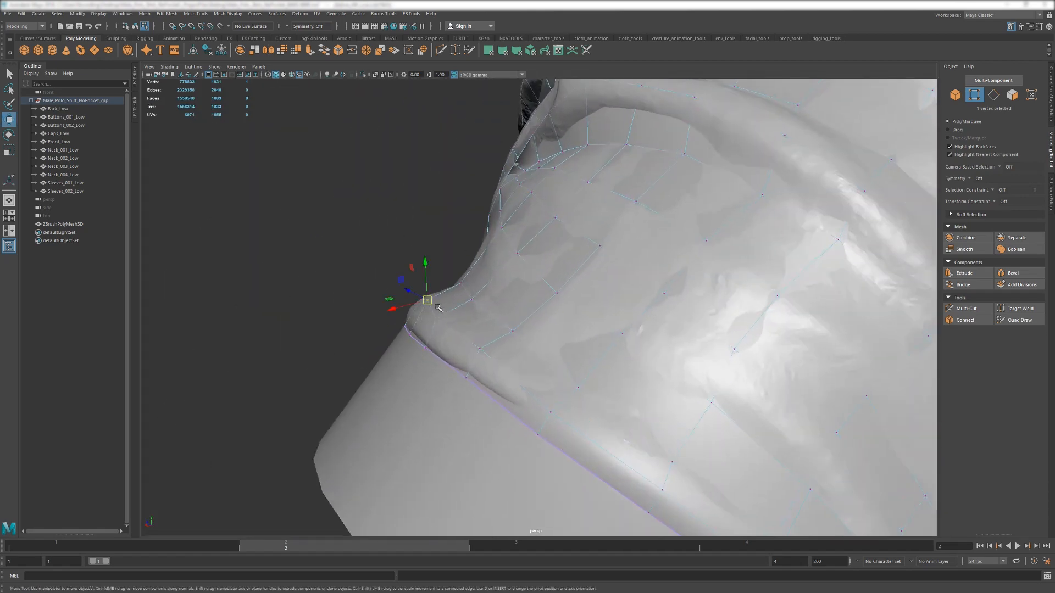
left_click_drag(423, 298, 405, 243)
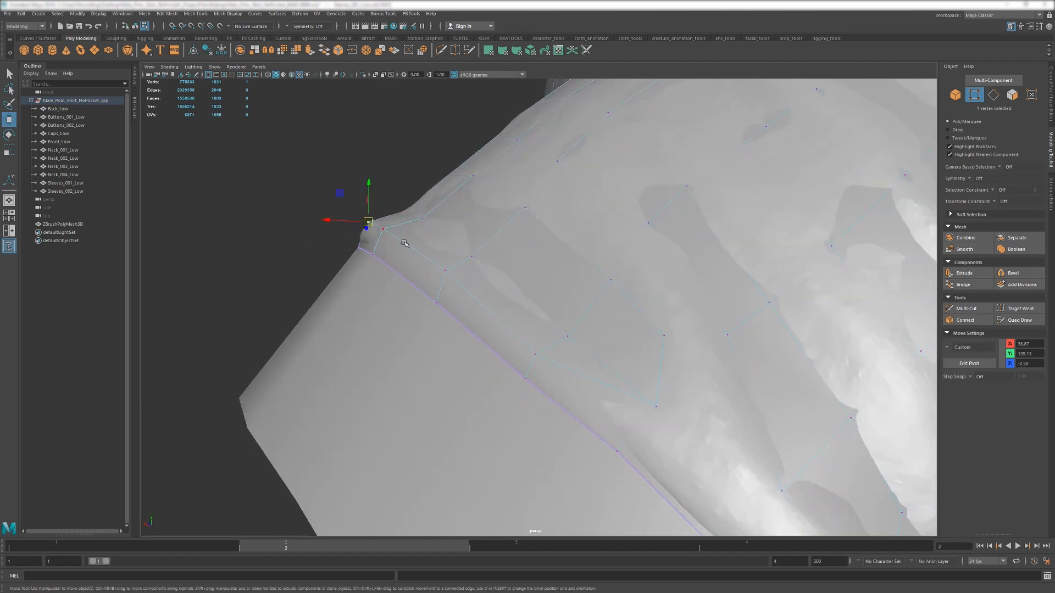
left_click(445, 272, "shift")
key("t")
left_click_drag(367, 210, 372, 215)
- Push the neighbouring vertices at the opposite cuff's corner outward along their normals with Transform
left_click(445, 271)
left_click_drag(525, 313, 480, 279, "alt")
key("w")
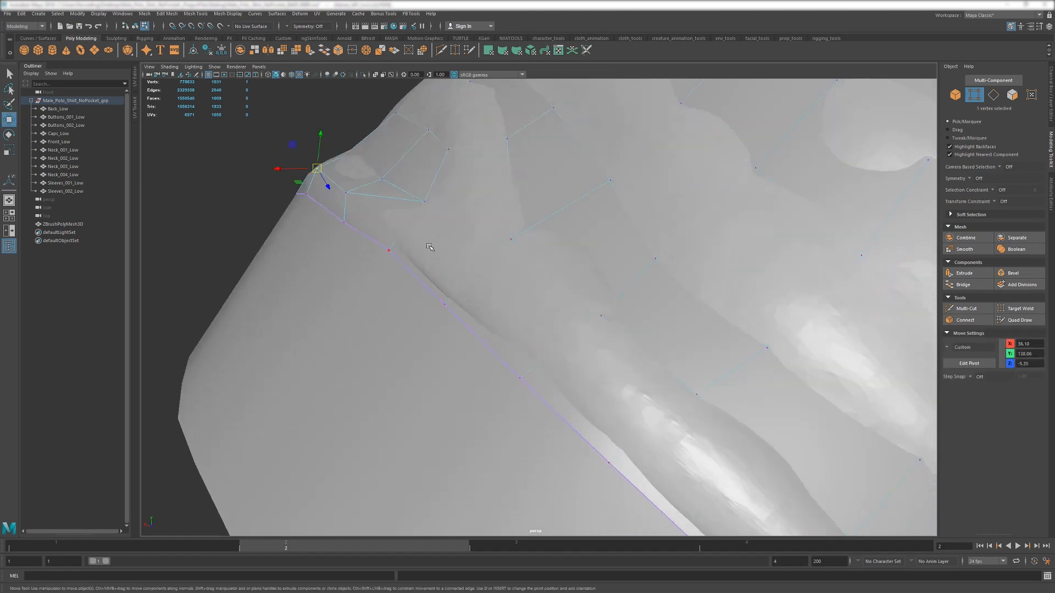
key("g")
left_click_drag(319, 164, 306, 160)
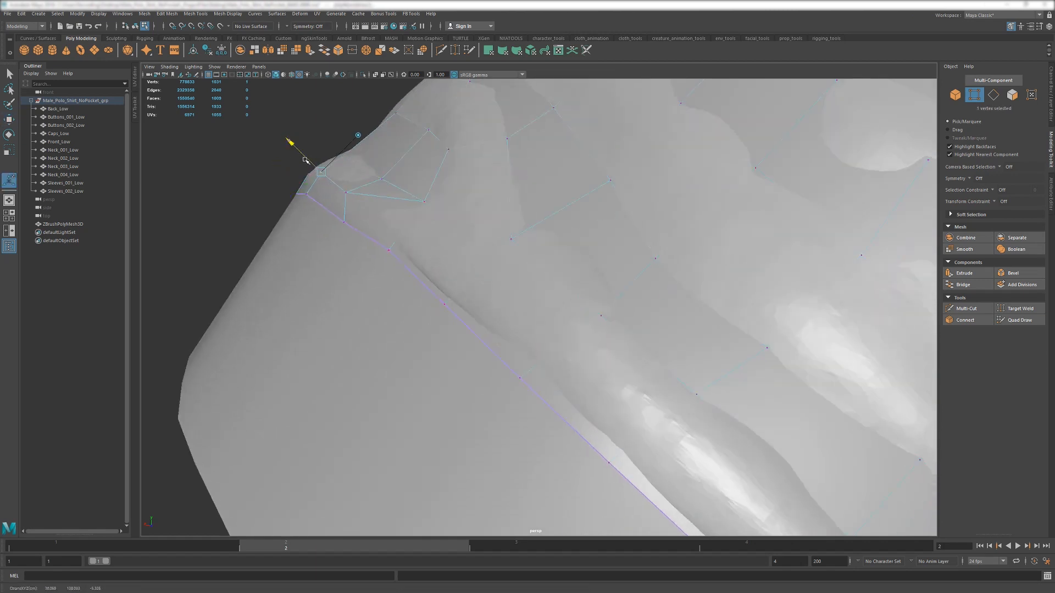
left_click(344, 191)
key("g")
middle_click_drag(434, 222, 439, 224)
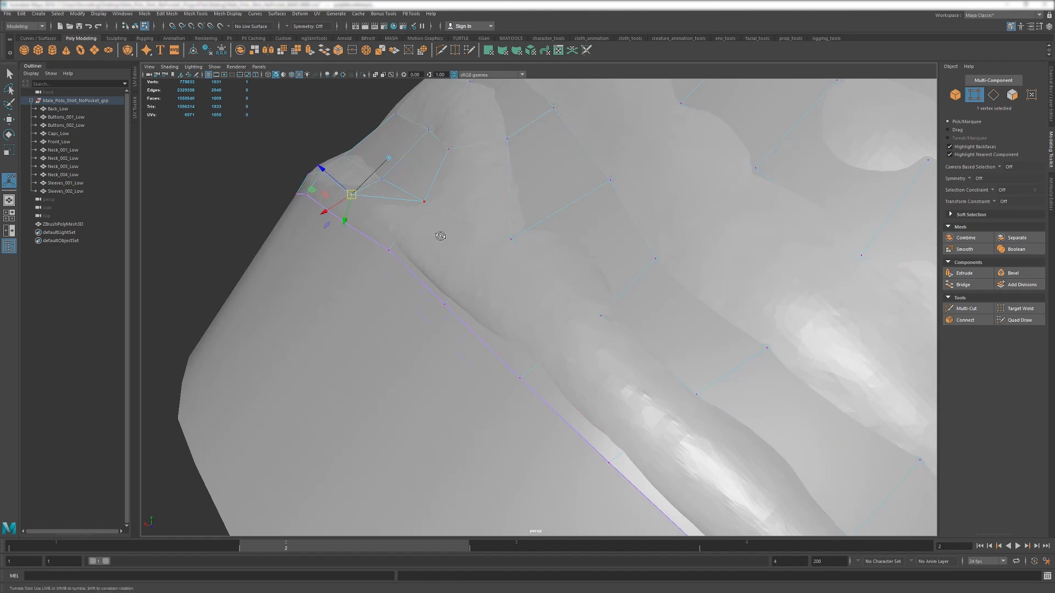
- Cut new edges beside the opposite cuff's corner with Multi-Cut and push the new vertices outward along their normals with Transform
left_click_drag(440, 235, 429, 232, "alt")
key("ctrl+shift+x")
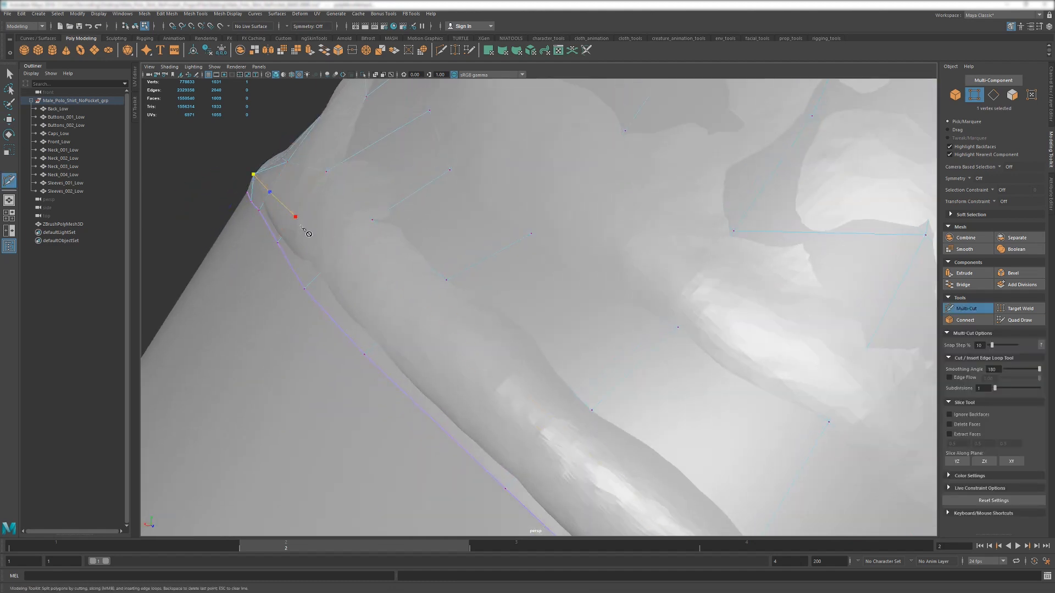
key("w")
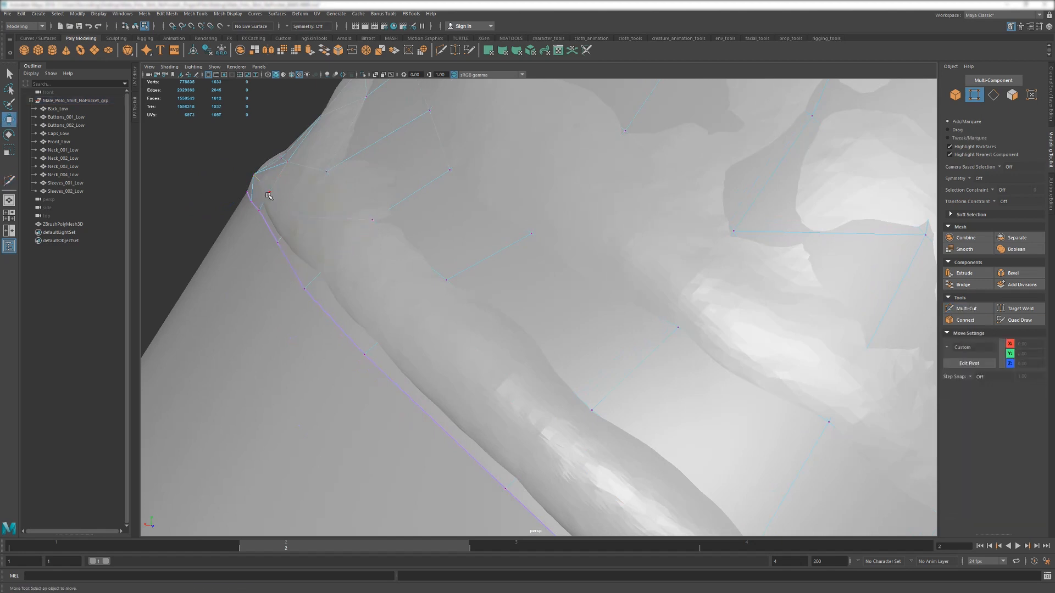
left_click(295, 219)
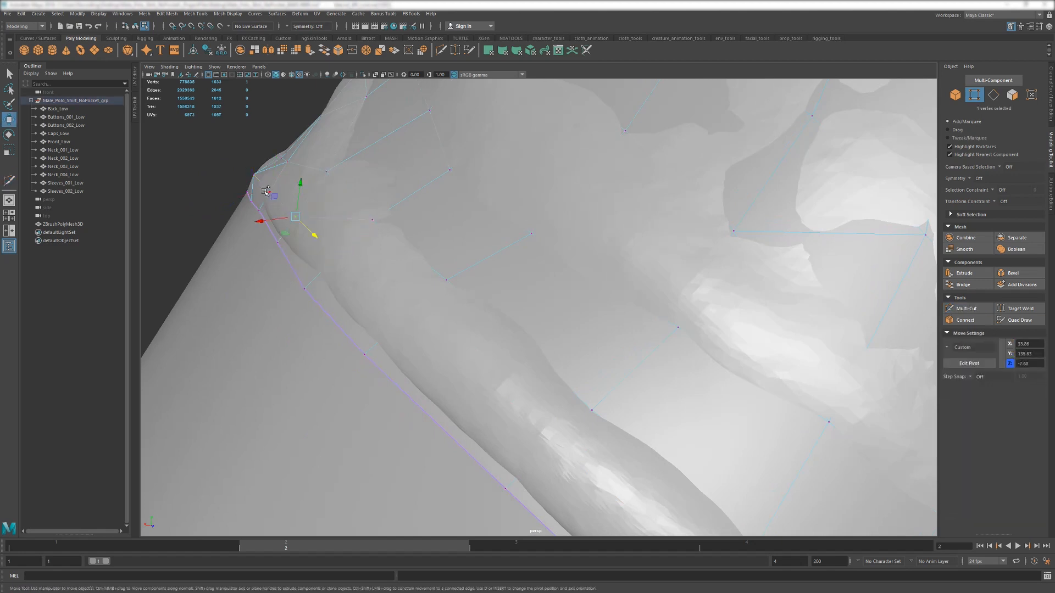
key("t")
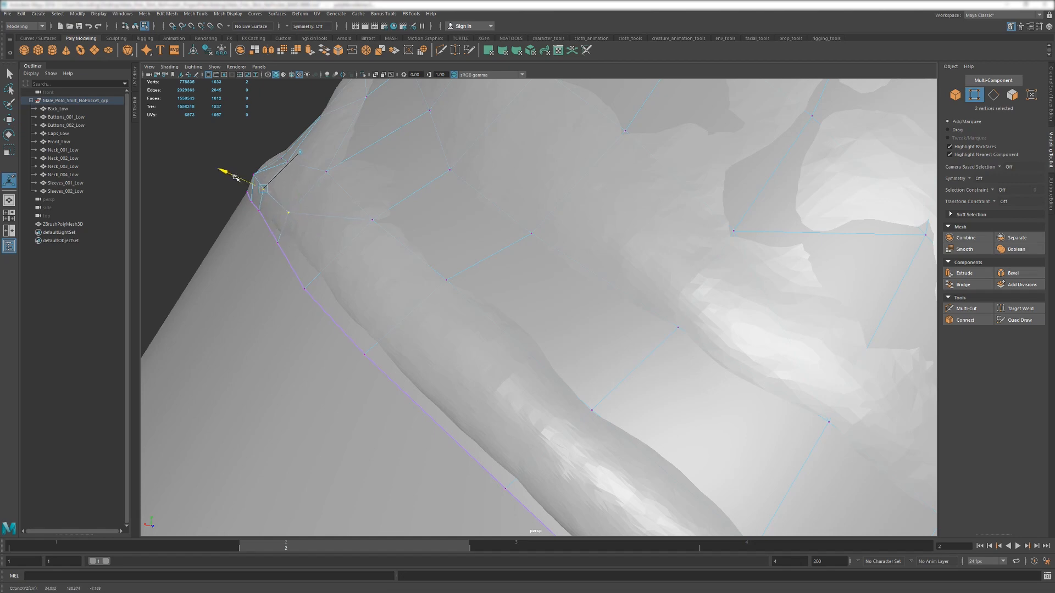
left_click_drag(224, 191, 261, 195, "alt")
- Delete the redundant edge next to the fresh cut at the opposite cuff's corner
key("F10")
left_click(345, 273)
key("Delete")
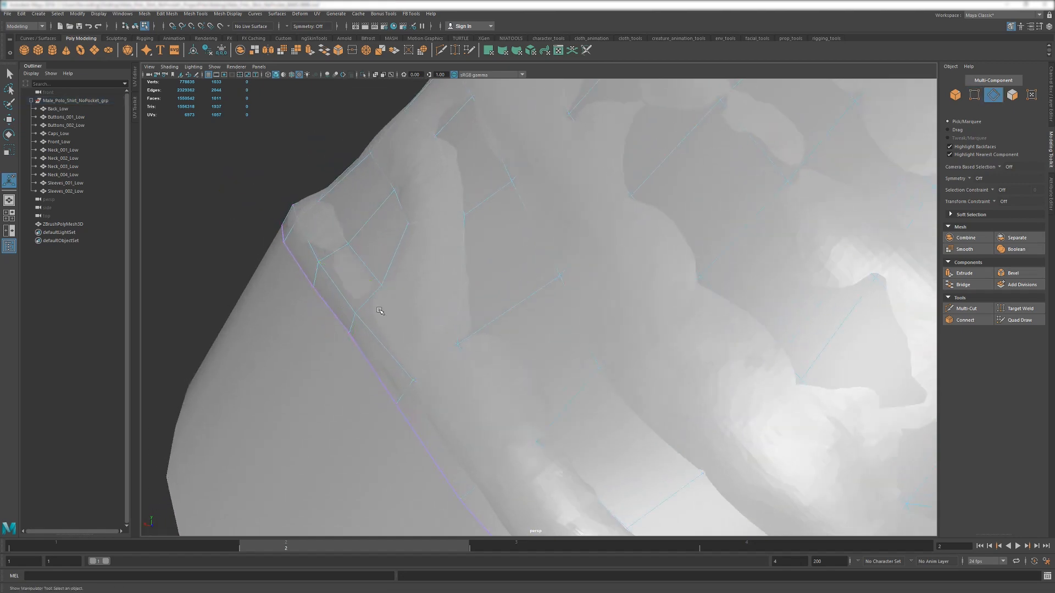
- Return to object selection and delete the high-poly sleeve mesh ZBrushPolyMesh3D from the scene
scroll(365, 287, "down", 6)
left_click_drag(364, 287, 636, 361, "alt")
key("F8")
left_click(622, 304)
left_click(541, 310)
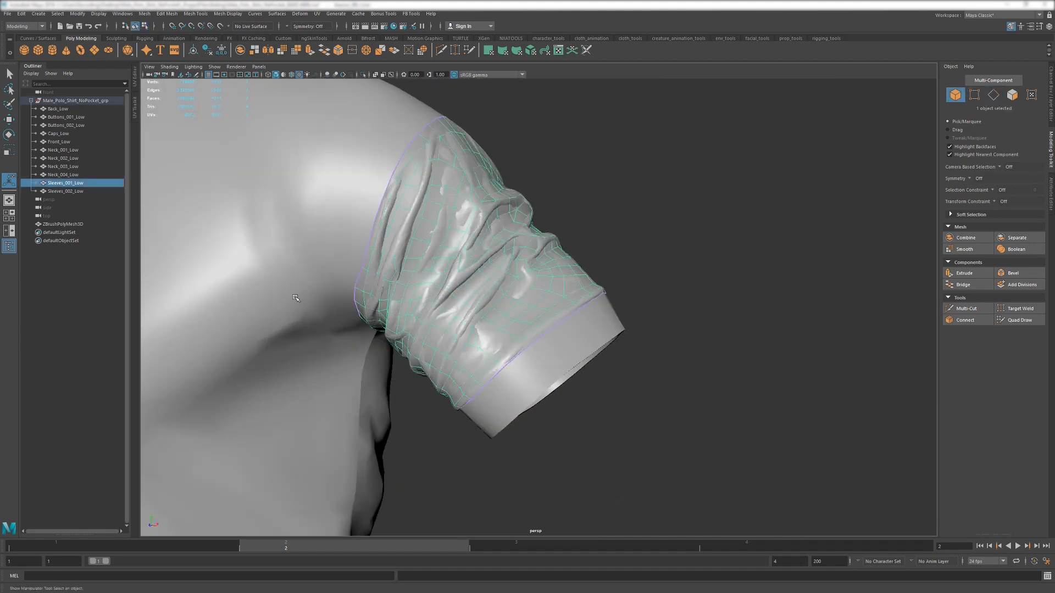
left_click(62, 223)
key("Delete")
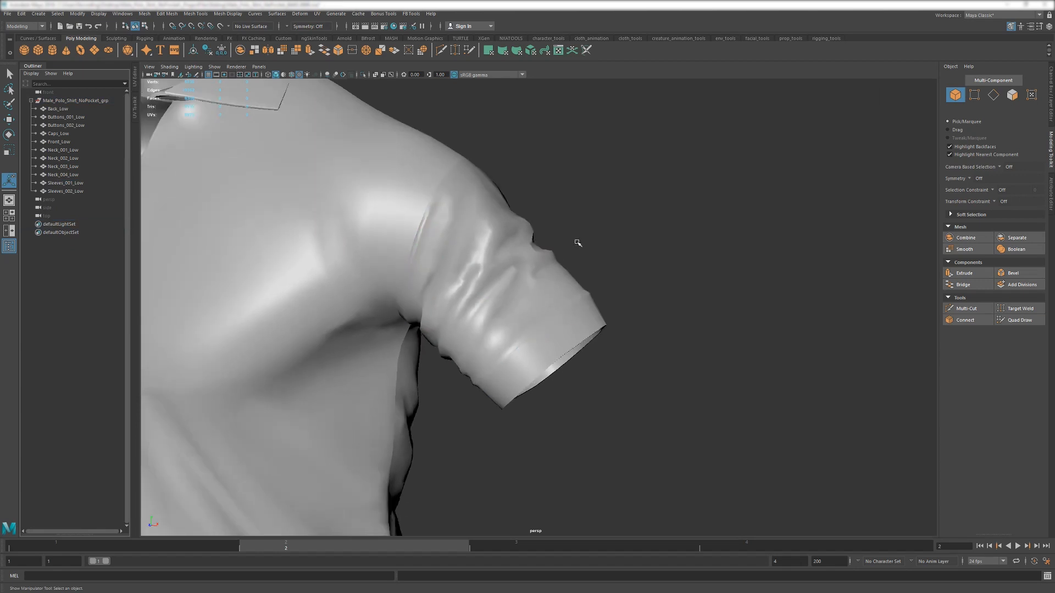
- Select the whole Male_Polo_Shirt_NoPocket_grp group and export it as the updated low-poly bake mesh
left_click_drag(574, 235, 532, 208, "alt")
scroll(465, 184, "down", 3)
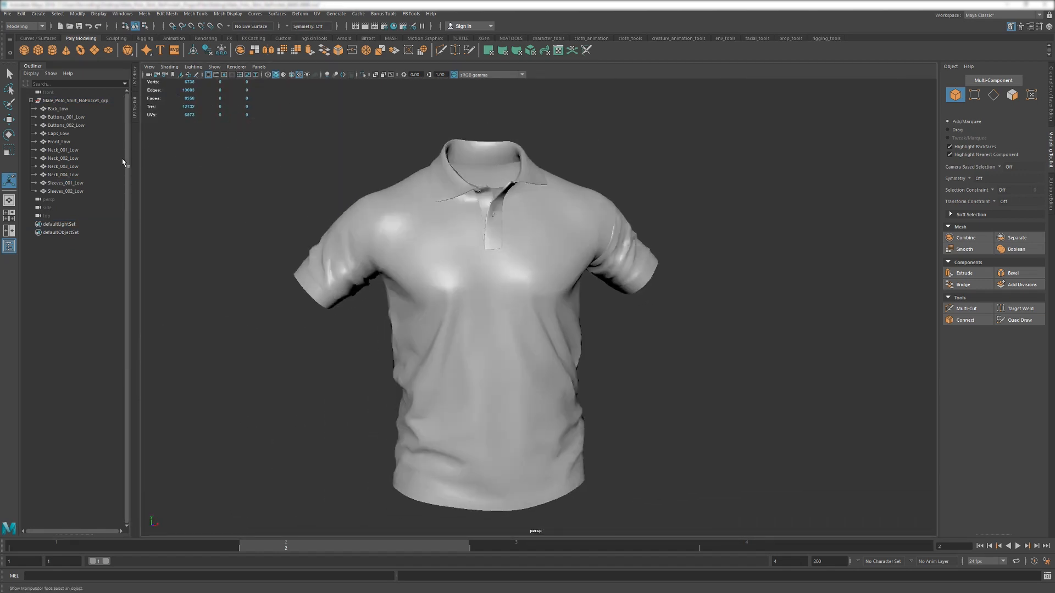
left_click(75, 100)
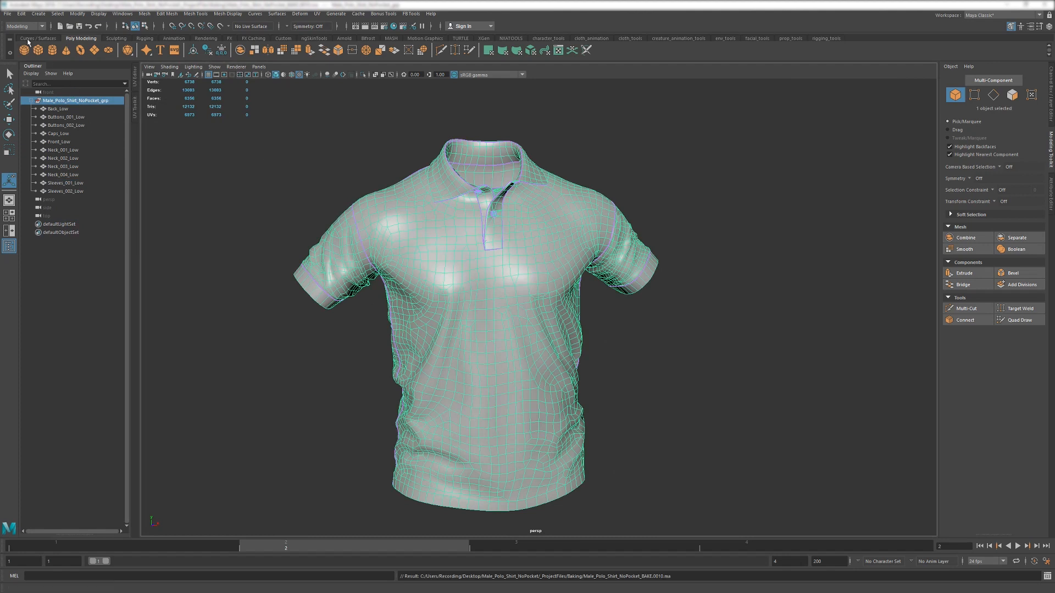
left_click(9, 14)
left_click(109, 130)
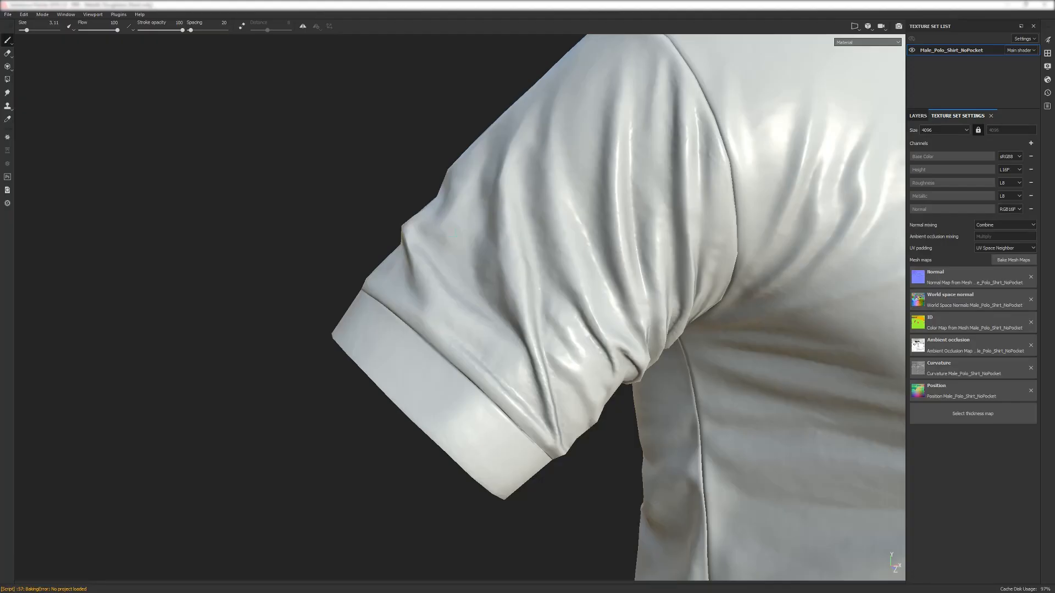
- Switch to Substance Painter and reload the project mesh from Male_Polo_Shirt_NoPocket_BAKE in the project configuration
mouse_move(440, 302)
left_mouse_down("alt")
mouse_move(400, 438)
mouse_move(524, 283)
mouse_move(309, 248)
mouse_move(285, 261)
mouse_move(319, 243)
left_mouse_up("alt")
left_click(25, 14)
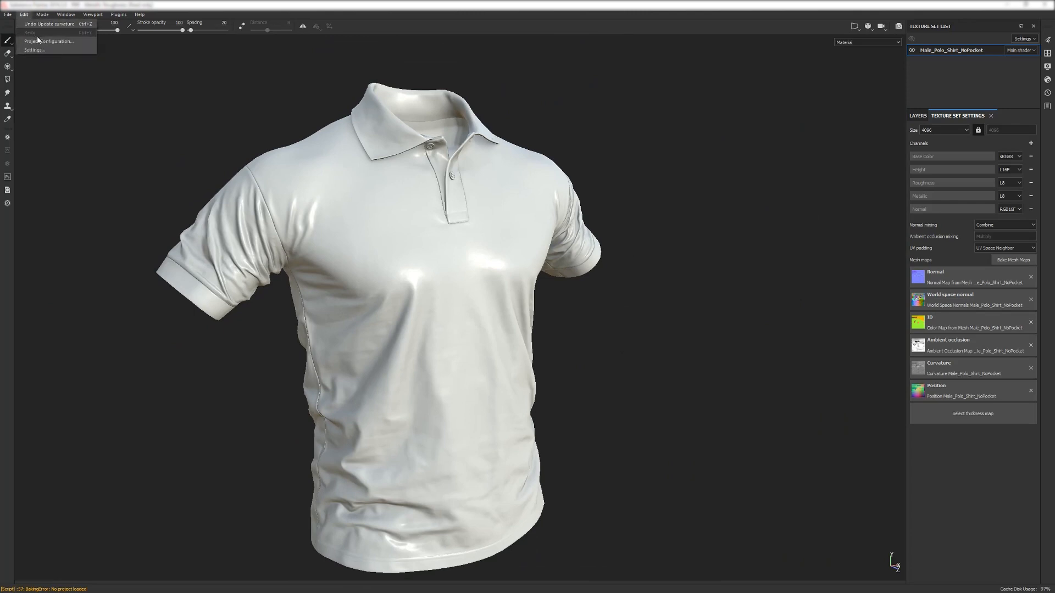
left_click(33, 38)
left_click(593, 254)
double_click(556, 344)
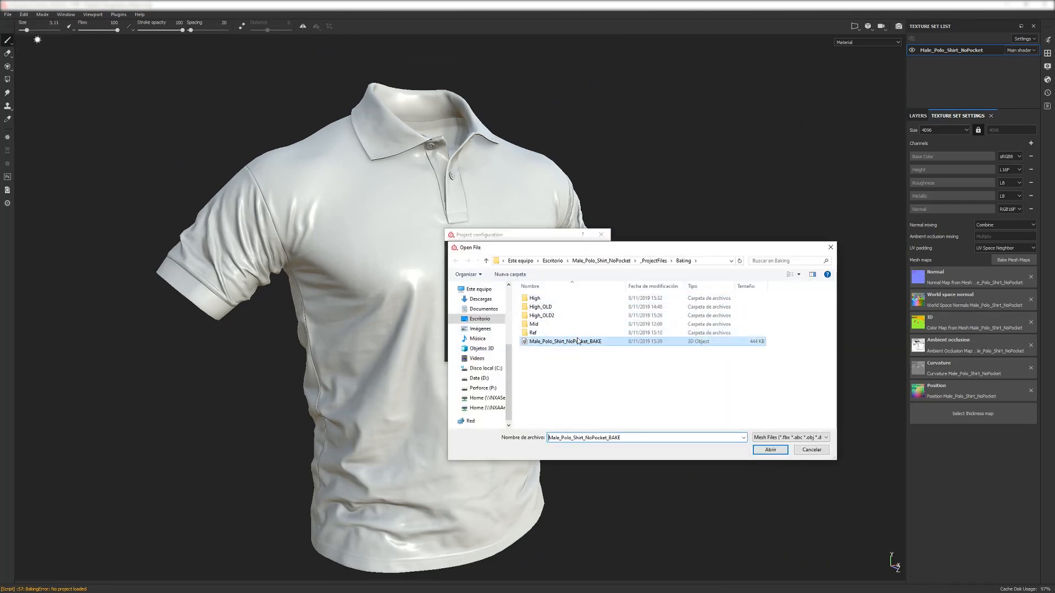
left_click(535, 351)
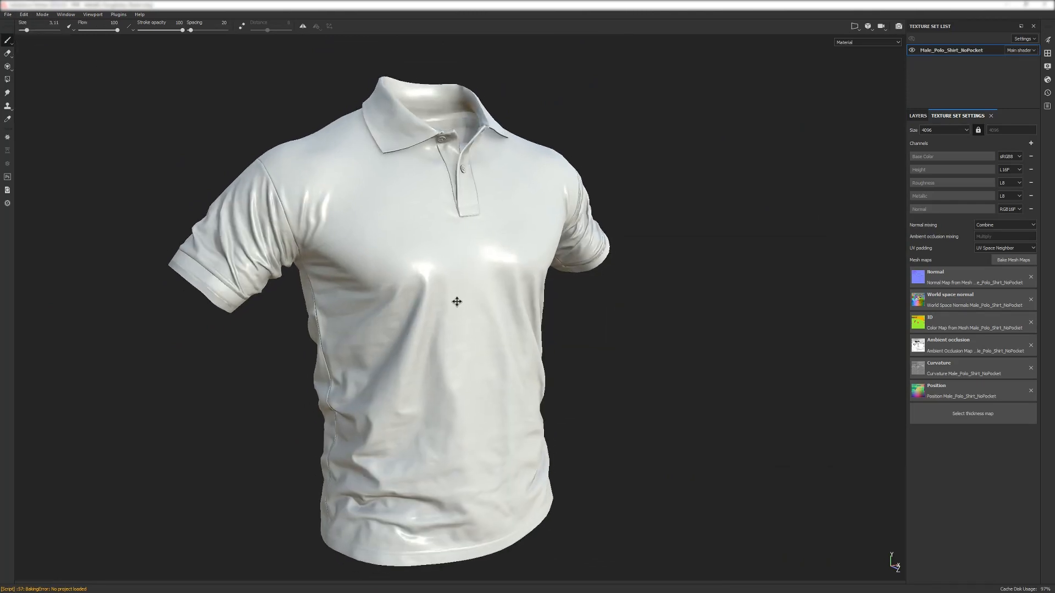
- Bake the normal, world space normal, ID, ambient occlusion, curvature and position maps for Male_Polo_Shirt_NoPocket at 4096
left_click(1013, 260)
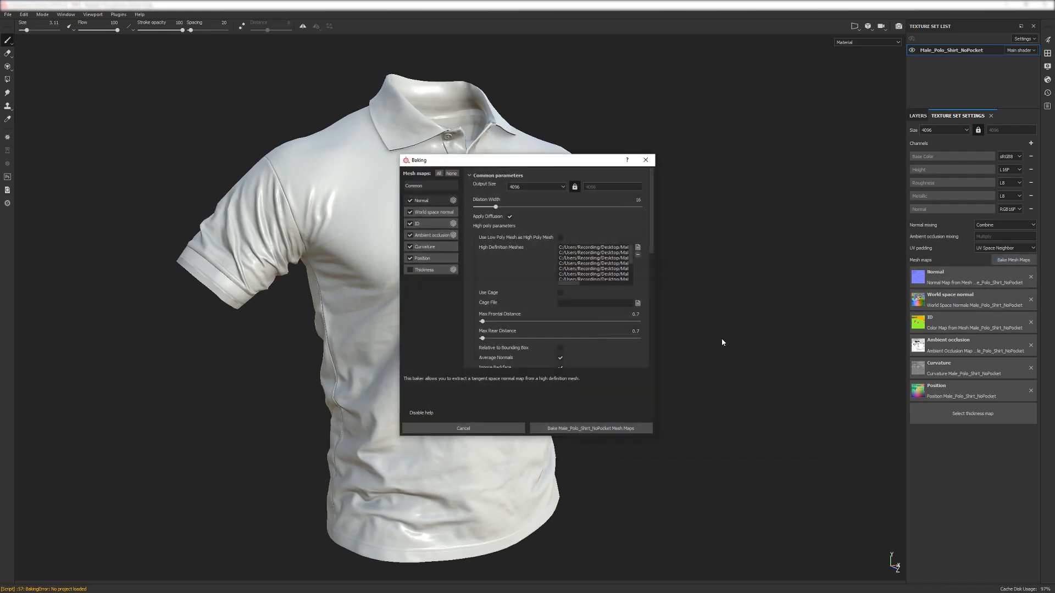
left_click(609, 428)
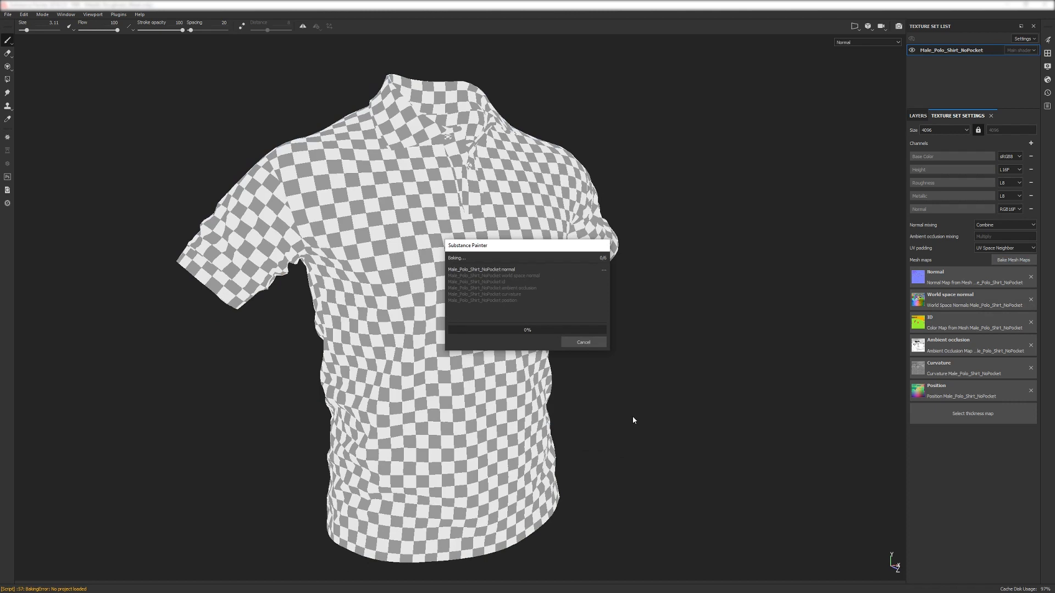
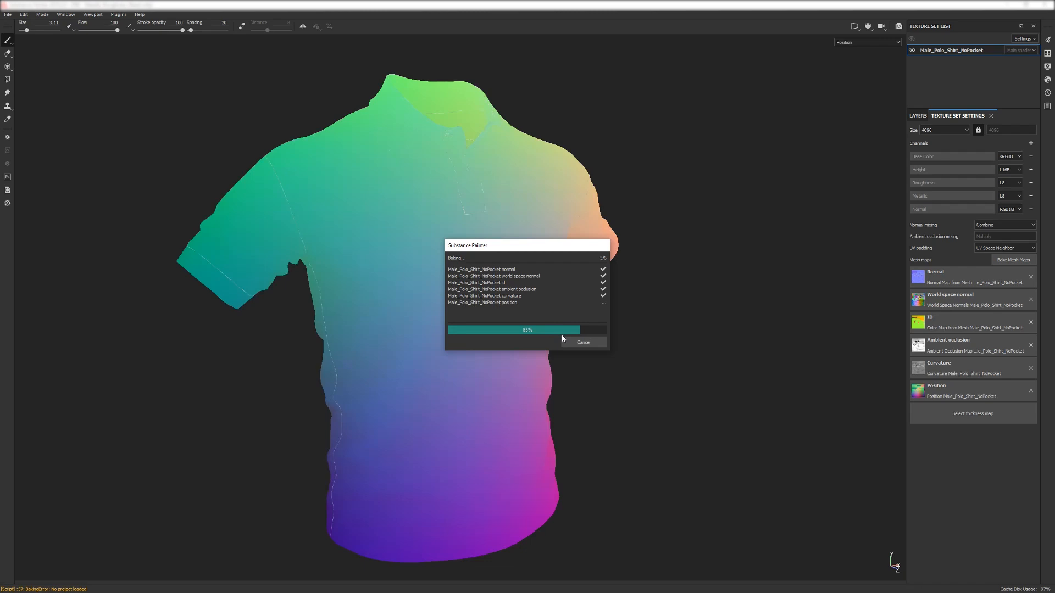
left_click(587, 342)
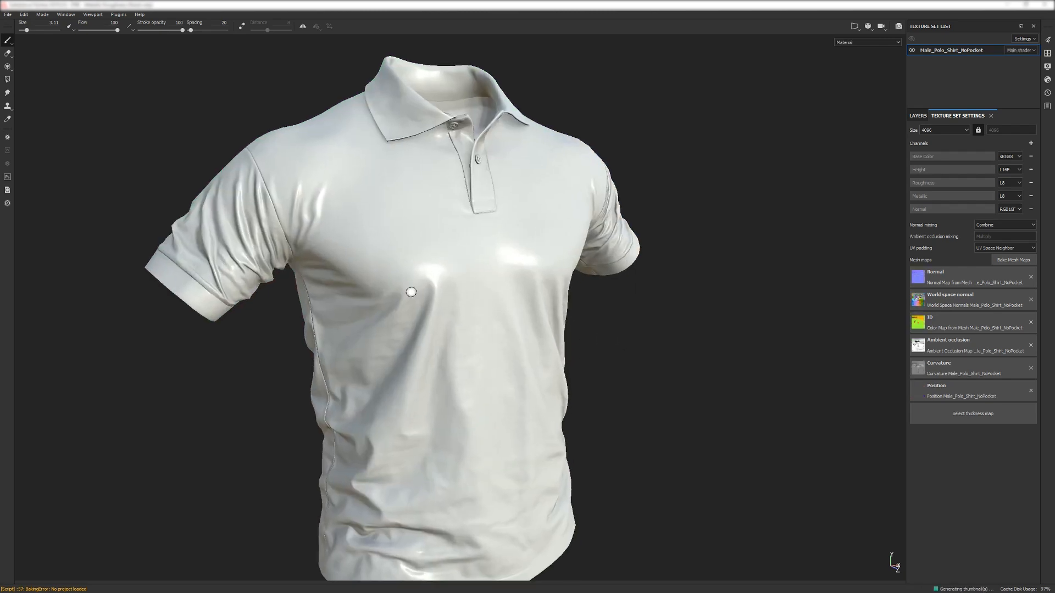
- Examine the new bake on the sleeves, cuffs, button placket and front of the collar
mouse_move(405, 237)
left_mouse_down("alt")
mouse_move(513, 381)
mouse_move(861, 348)
mouse_move(788, 330)
mouse_move(595, 327)
mouse_move(273, 386)
left_mouse_up("alt")
left_click_drag(421, 407, 475, 173, "alt")
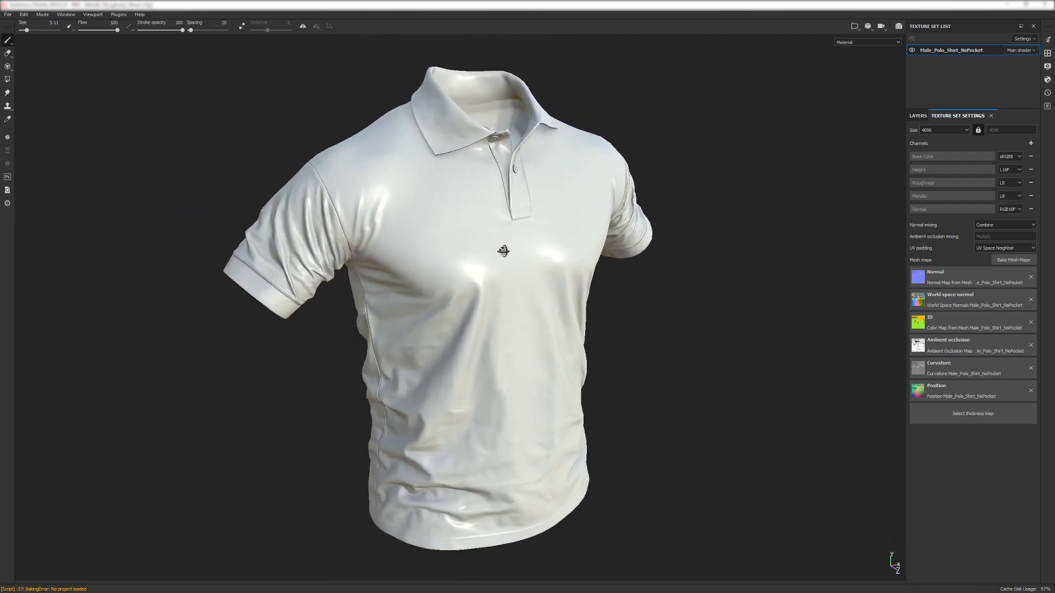
left_click_drag(378, 262, 257, 269, "alt")
right_click_drag(257, 269, 802, 322, "alt")
middle_click_drag(802, 323, 589, 433, "alt")
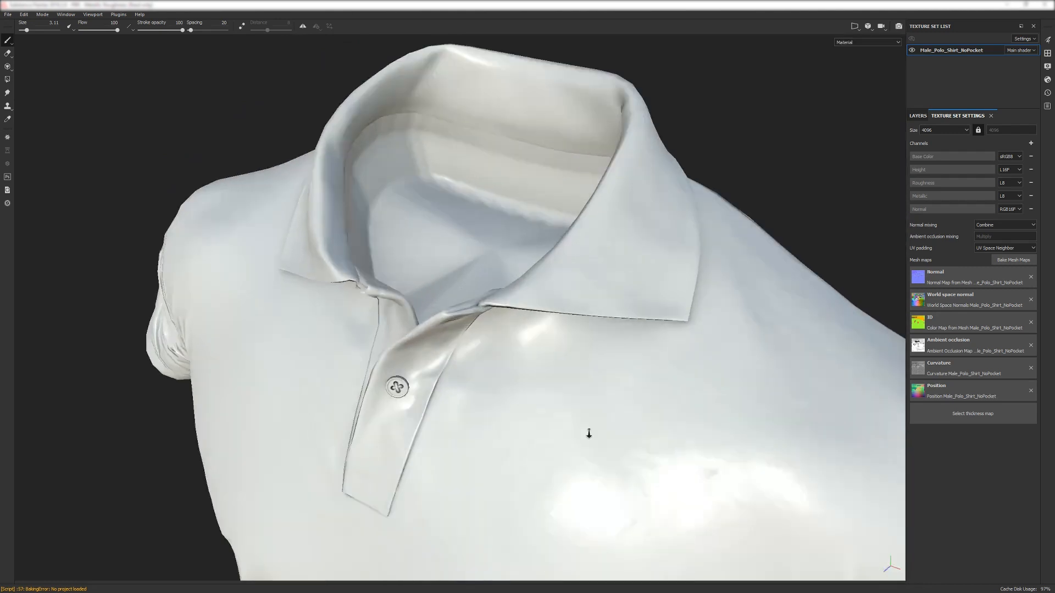
right_click_drag(589, 434, 608, 382, "alt")
left_click_drag(607, 382, 450, 353, "alt")
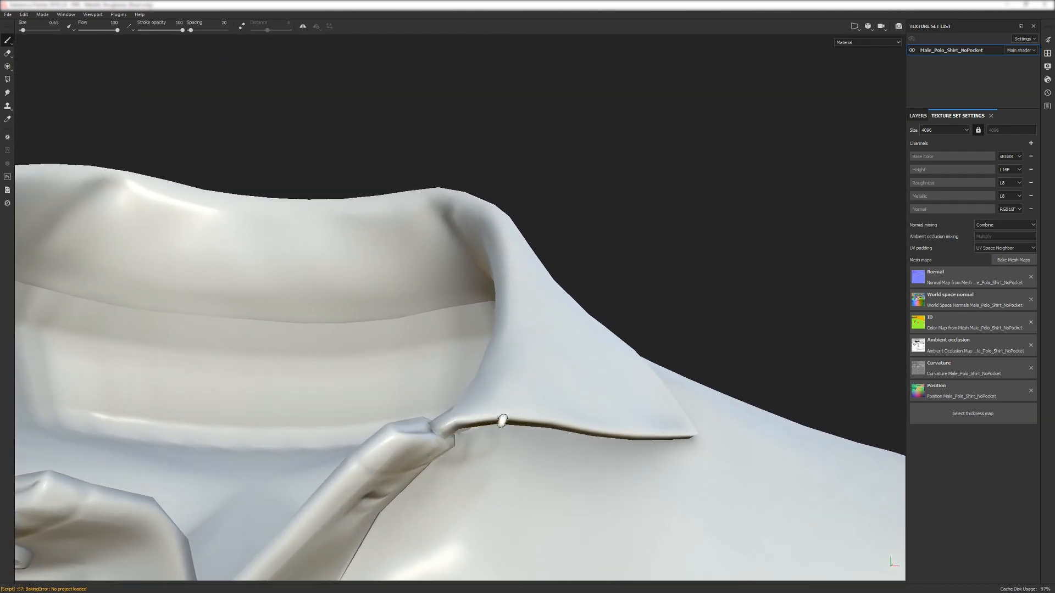
- Cycle through the baked mesh maps to ambient occlusion and examine the seam under the back of the collar
left_click_drag(501, 420, 459, 267, "alt")
left_click_drag(525, 342, 368, 148, "alt")
key("b")
key("b")
key("b")
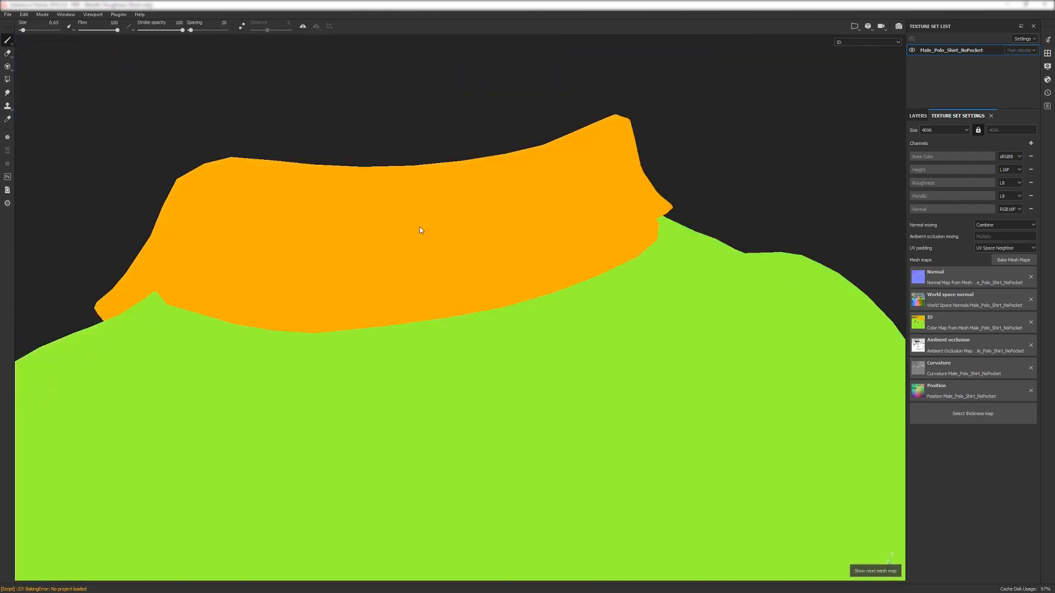
key("b")
left_click_drag(419, 229, 391, 316, "alt")
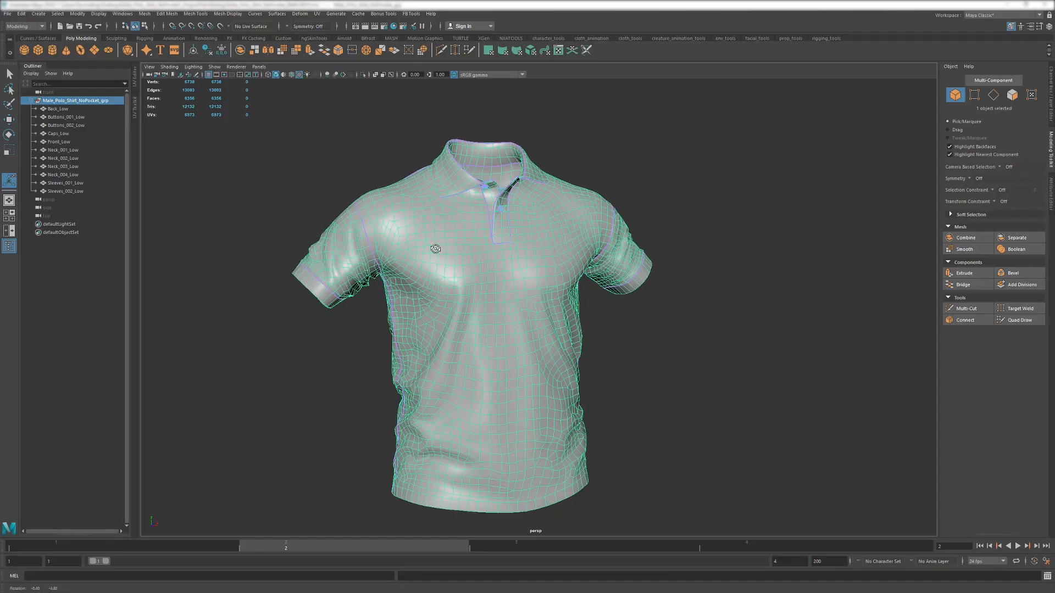
- Switch to Maya and import the high-poly back mesh for comparison with the low-poly seam at the back of the neck
scroll(438, 313, "up", 5)
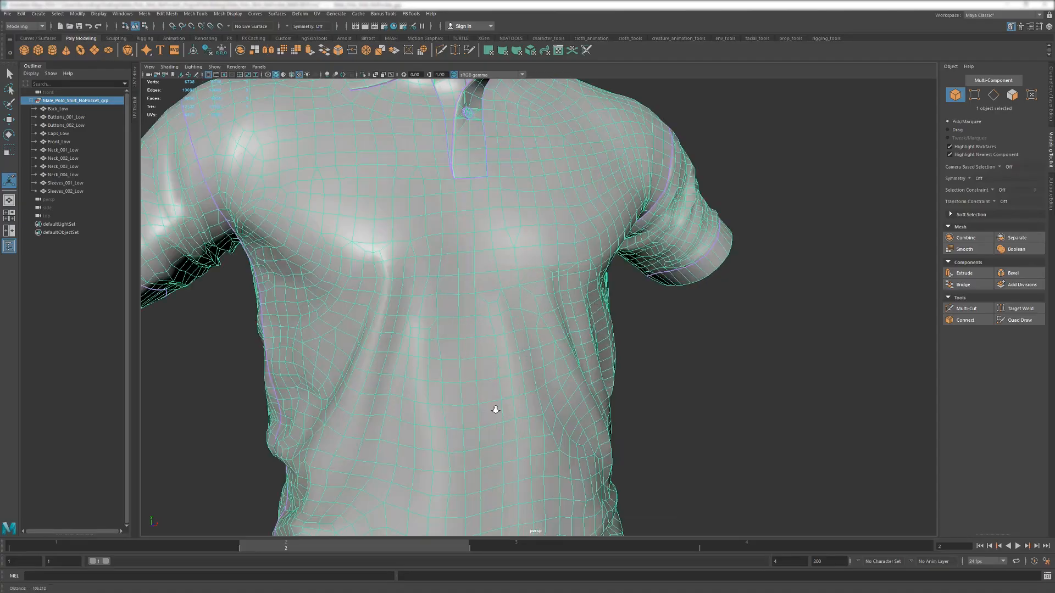
mouse_move(495, 410)
left_mouse_down("alt")
mouse_move(378, 316)
mouse_move(562, 210)
mouse_move(515, 183)
left_mouse_up("alt")
right_click_drag(515, 183, 553, 393, "alt")
left_click(501, 293)
left_click(494, 214, "shift")
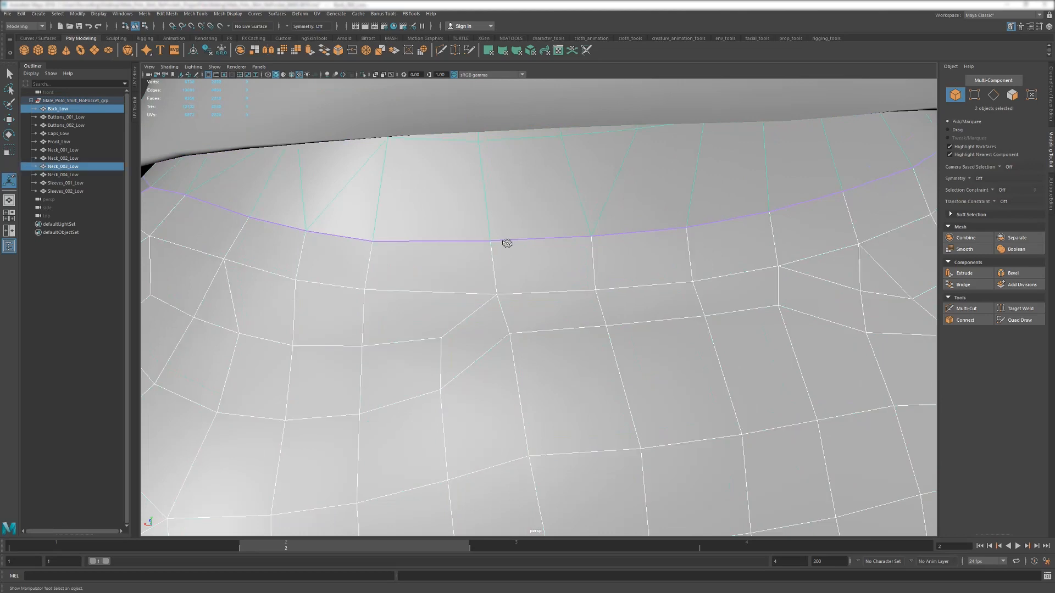
left_click_drag(506, 243, 508, 251, "alt")
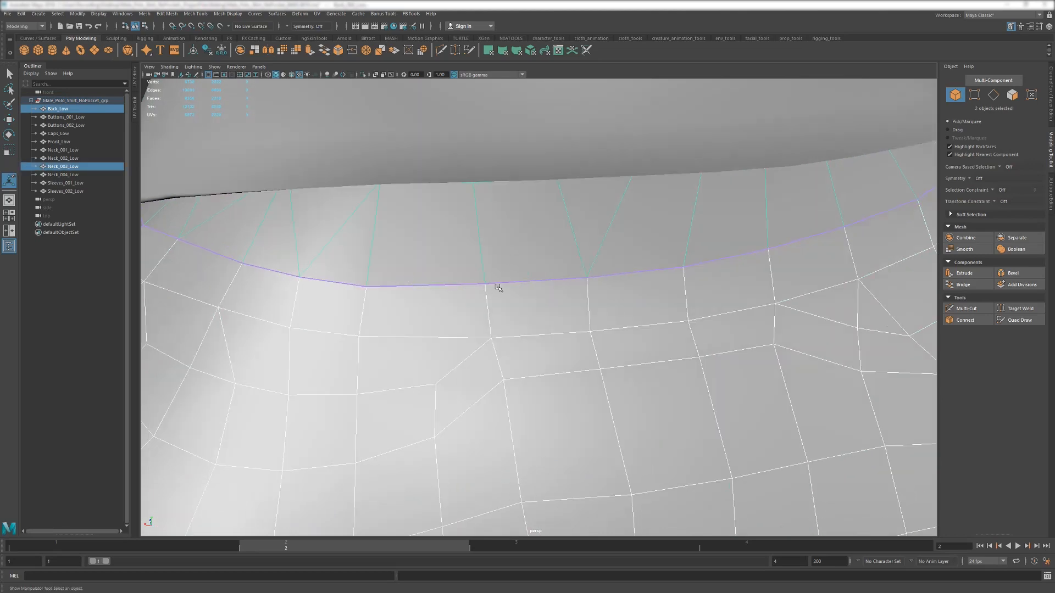
left_click(467, 299)
left_click(8, 15)
left_click(62, 154)
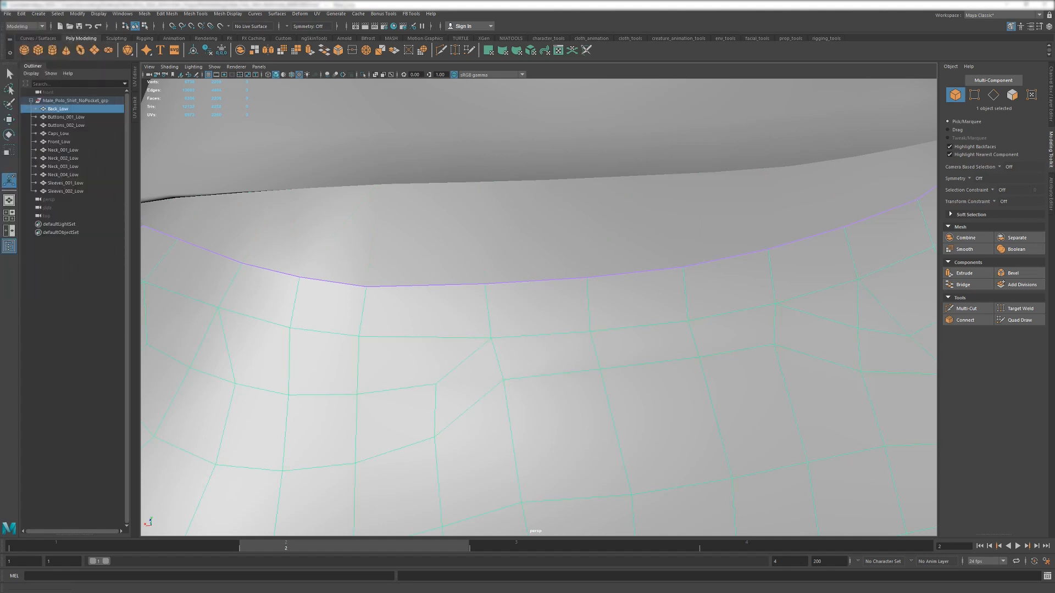
- Select Neck_003_Low and Back_Low together and enter vertex editing at their shared seam
left_click(487, 278)
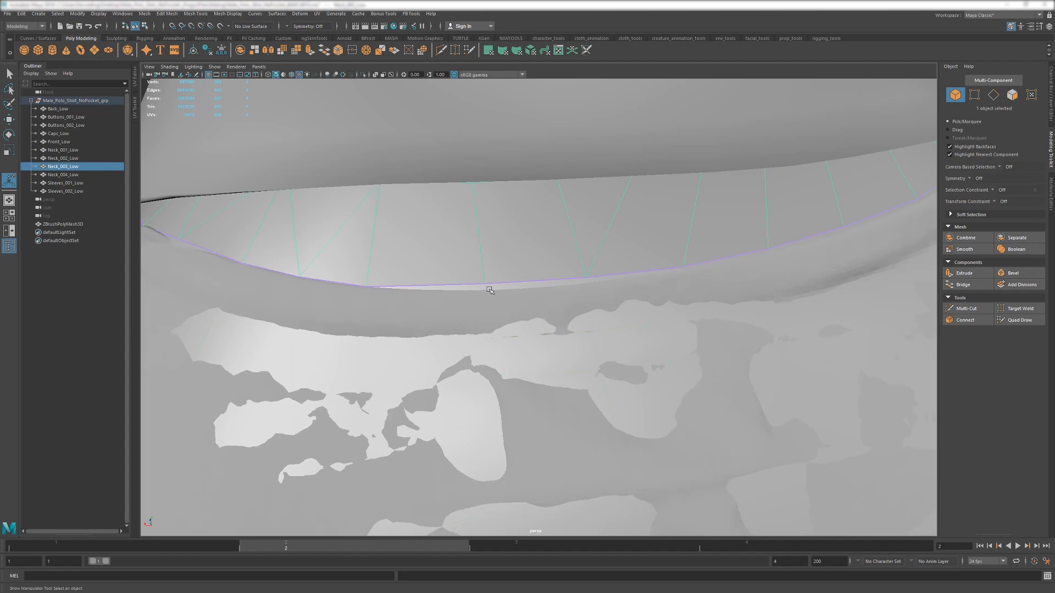
left_click(495, 292, "shift")
key("ctrl+z")
left_click(484, 352, "shift")
right_click_drag(483, 352, 554, 339, "alt")
key("F9")
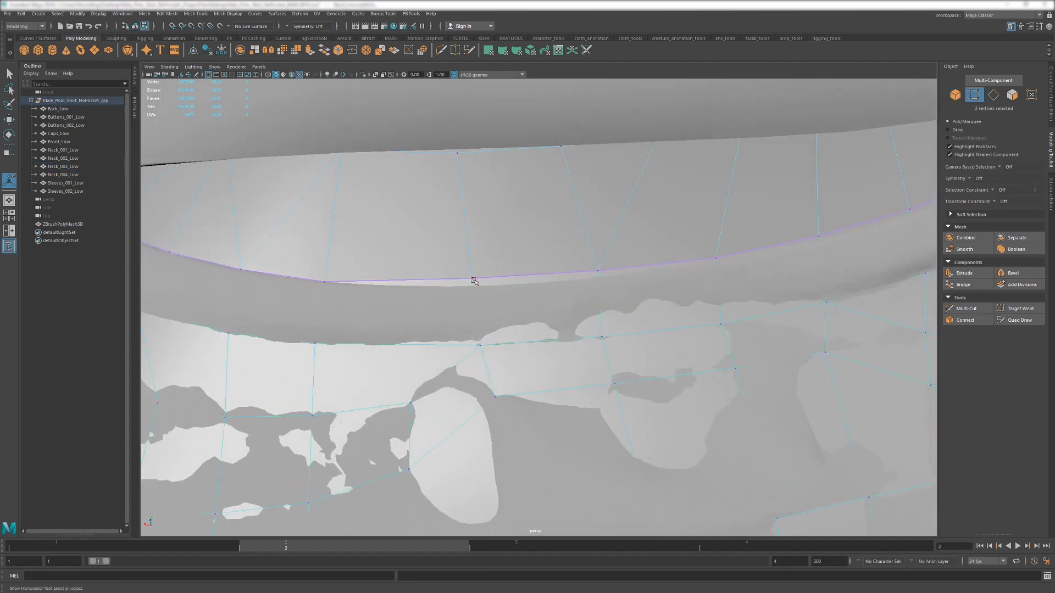
- Move the two coincident vertices near the middle of the back neck seam down onto the high-poly edge
key("f")
scroll(488, 291, "down", 3)
left_click_drag(493, 292, 528, 296, "alt")
right_click_drag(527, 296, 430, 300, "alt")
left_click_drag(431, 301, 419, 306, "alt")
key("w")
left_click_drag(500, 329, 484, 309, "alt")
left_click_drag(481, 299, 481, 311)
left_click_drag(652, 320, 536, 301, "alt")
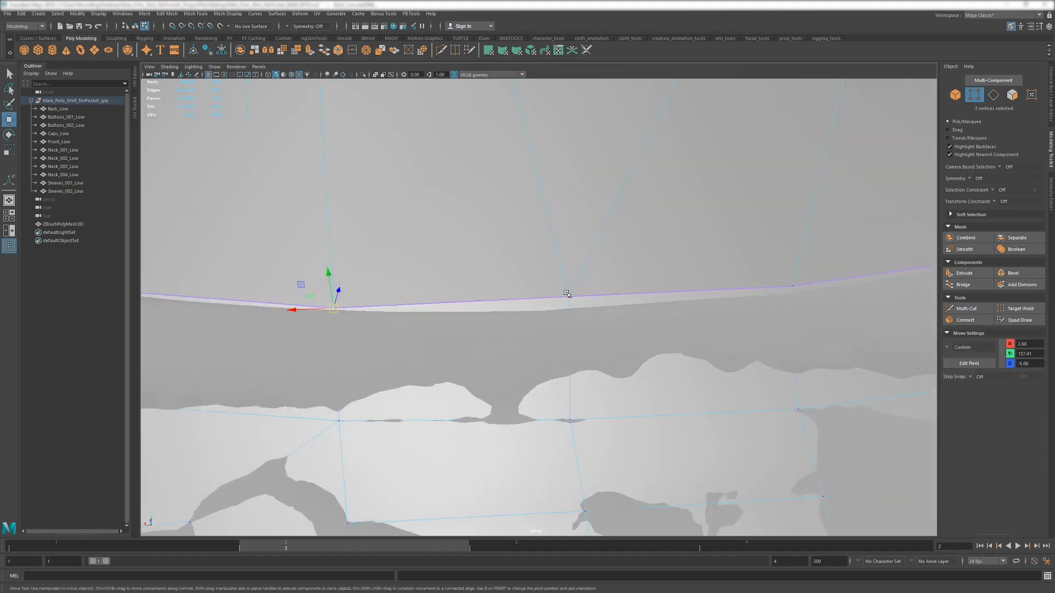
- Lower the next coincident vertex pairs along the back neck seam to meet the high-poly edge
middle_click_drag(609, 307, 610, 315)
left_click_drag(652, 322, 554, 299, "alt")
left_click_drag(628, 299, 669, 304, "alt")
middle_click_drag(669, 304, 669, 305)
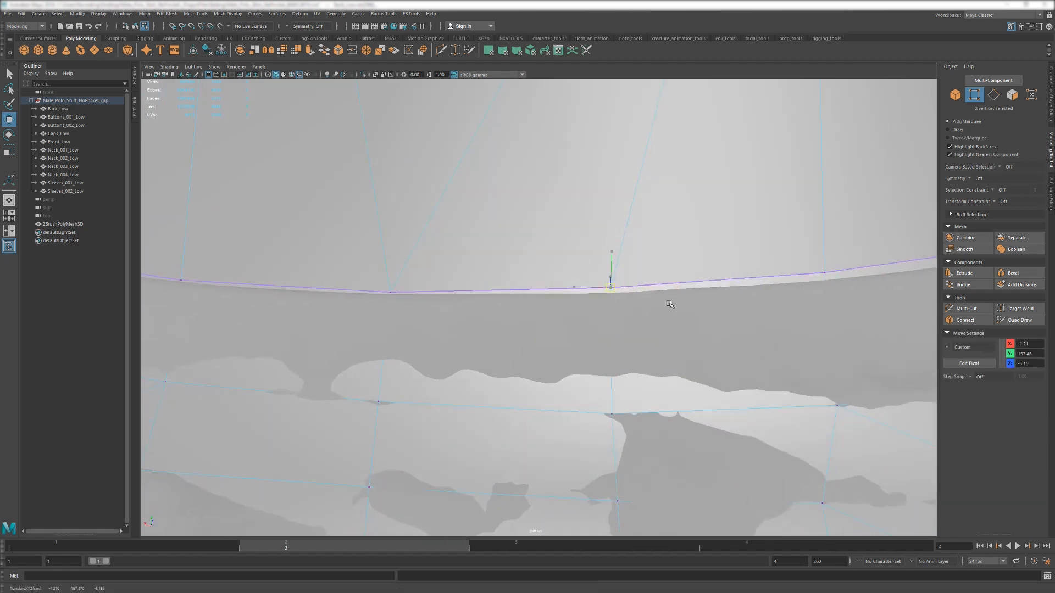
left_click_drag(811, 311, 438, 292, "alt")
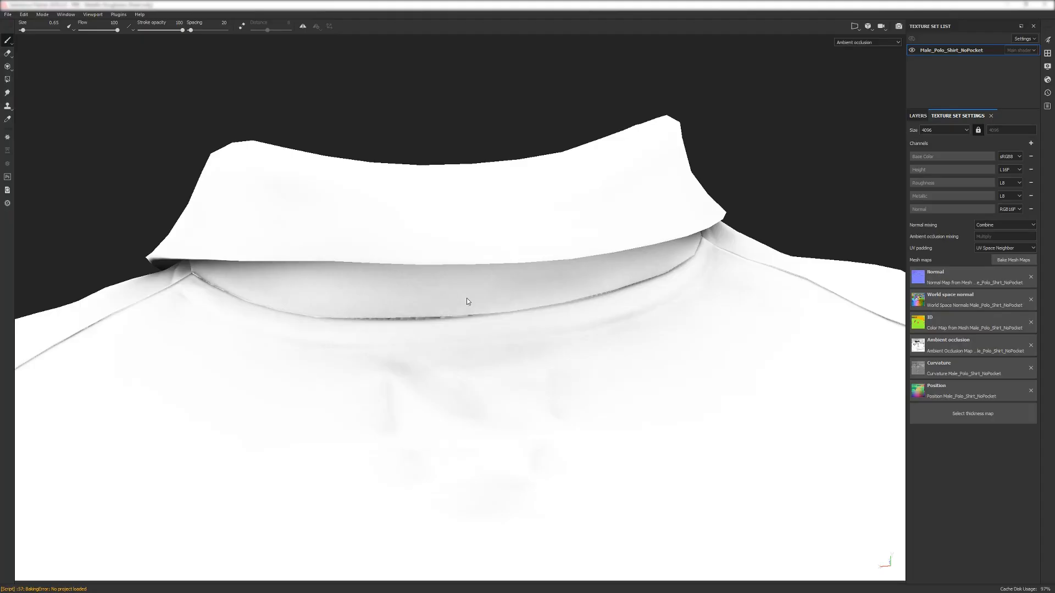
- Switch to Maya and lower the next coincident vertex pairs along the back neck seam onto the high-poly edge
mouse_move(469, 299)
left_mouse_down("alt")
mouse_move(506, 294)
mouse_move(501, 312)
left_mouse_up("alt")
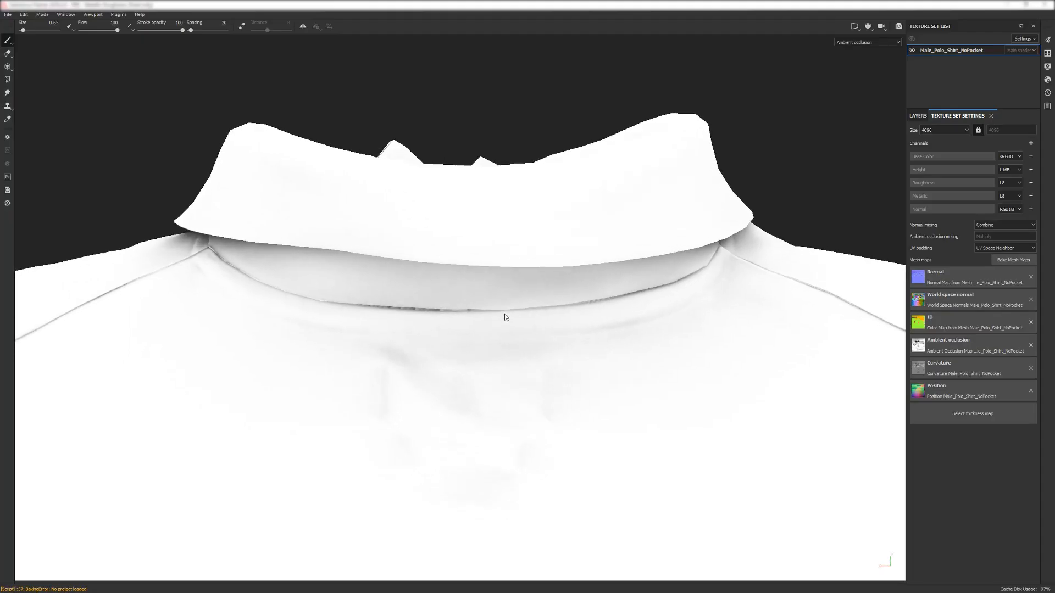
right_click_drag(502, 312, 660, 419, "alt")
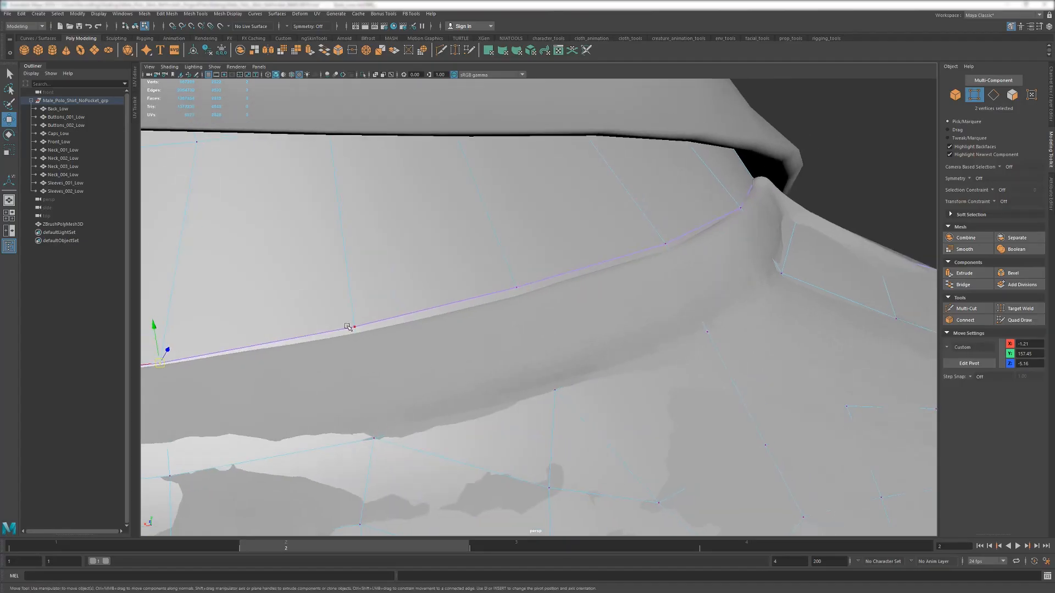
left_click(353, 326)
key("ctrl+z")
left_click_drag(353, 326, 402, 330, "alt")
left_click(357, 319)
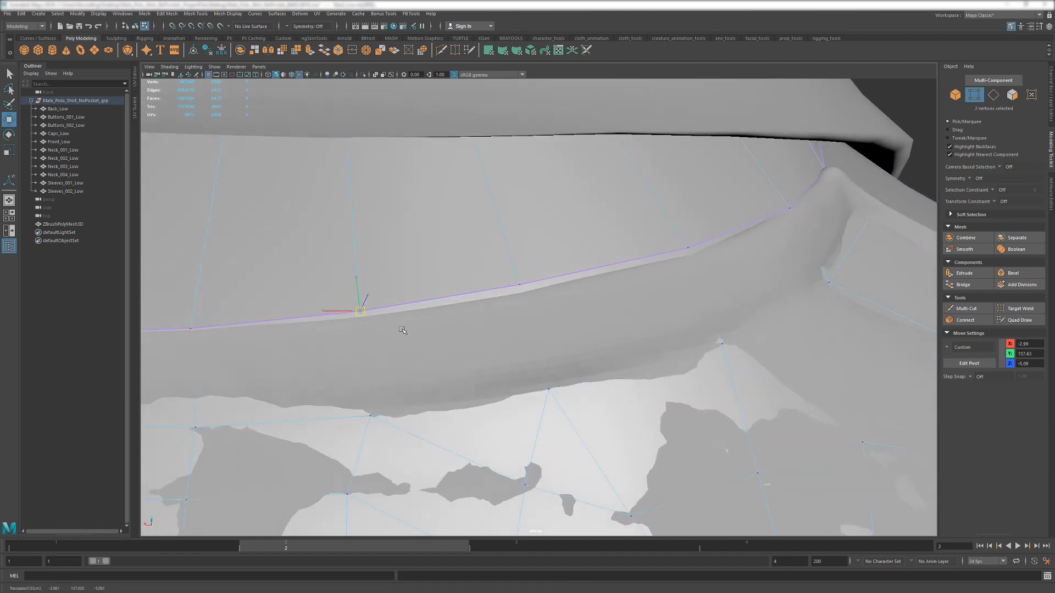
left_click(518, 285)
left_click_drag(519, 285, 555, 299, "alt")
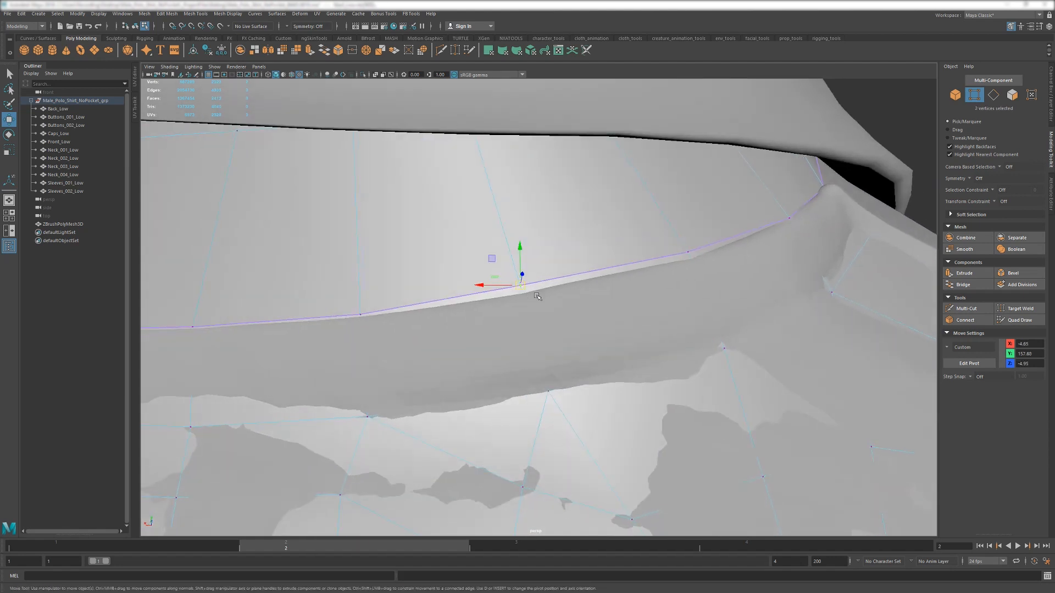
left_click(687, 250)
left_click_drag(686, 251, 644, 318, "alt")
key("F8")
- Move the coincident vertices near the shoulder end of the back neck seam to fit the high-poly edge
left_click_drag(351, 329, 412, 357, "alt")
right_click_drag(412, 357, 377, 242, "alt")
left_click_drag(377, 242, 390, 245, "alt")
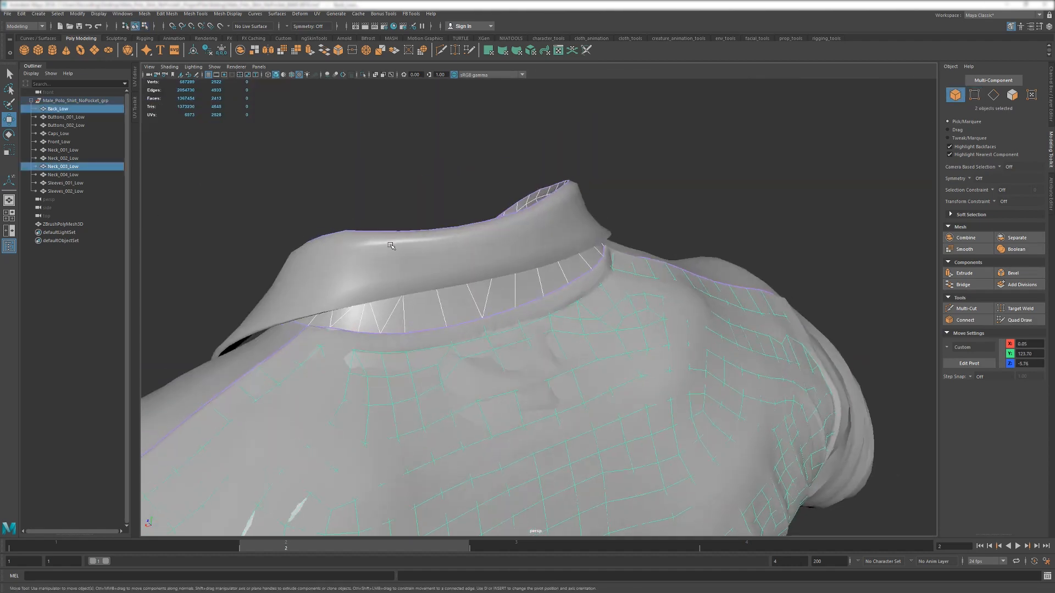
left_click_drag(500, 284, 572, 362, "alt")
right_click_drag(352, 296, 407, 300, "alt")
left_click_drag(406, 299, 396, 281, "alt")
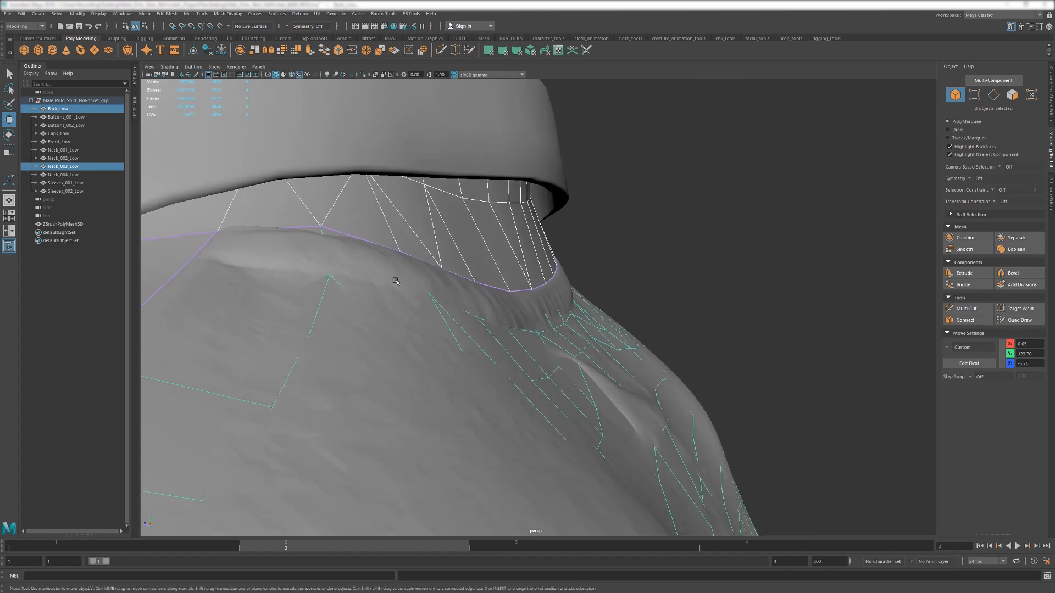
left_click_drag(498, 301, 488, 332, "alt")
key("F9")
left_click(407, 325)
middle_click_drag(532, 327, 532, 326)
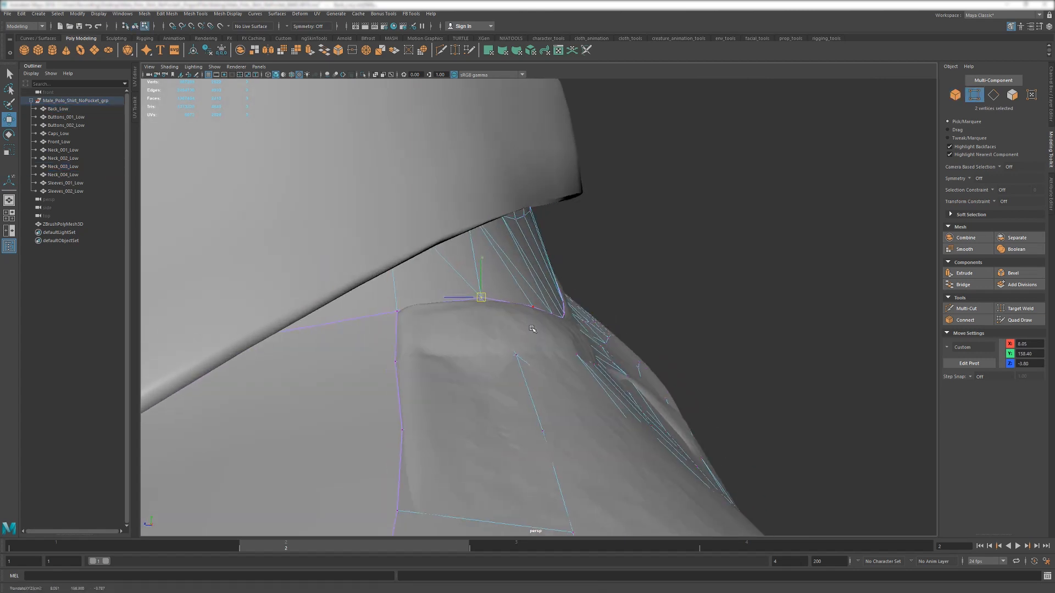
left_click_drag(533, 328, 427, 371, "alt")
left_click_drag(484, 344, 425, 269, "alt")
- Return to object mode and delete the imported high-poly mesh ZBrushPolyMesh3D
key("F8")
right_click_drag(424, 269, 280, 324, "alt")
left_click_drag(280, 324, 351, 268, "alt")
left_click(64, 224)
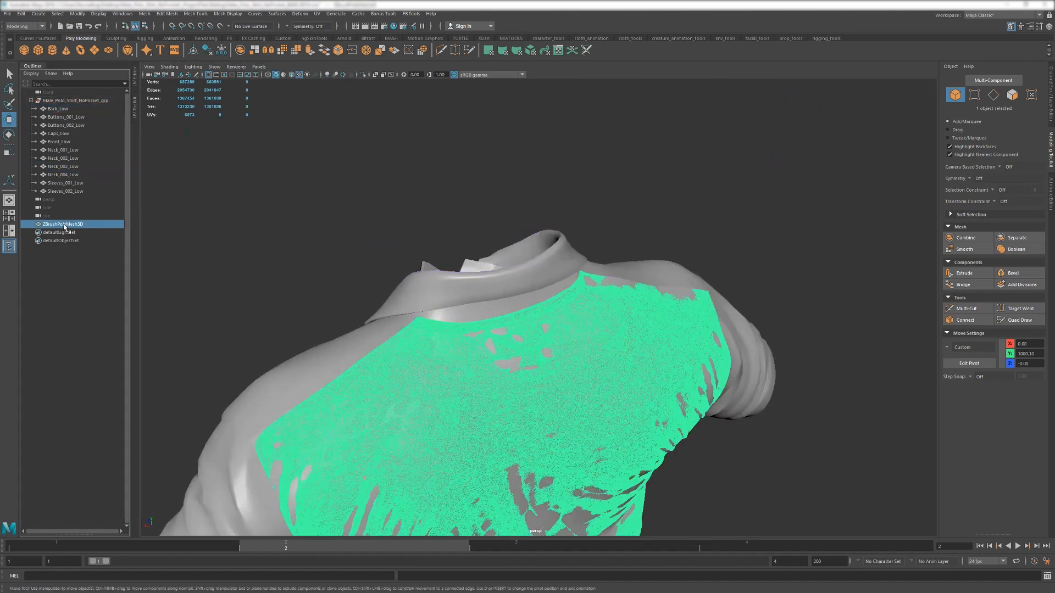
key("Delete")
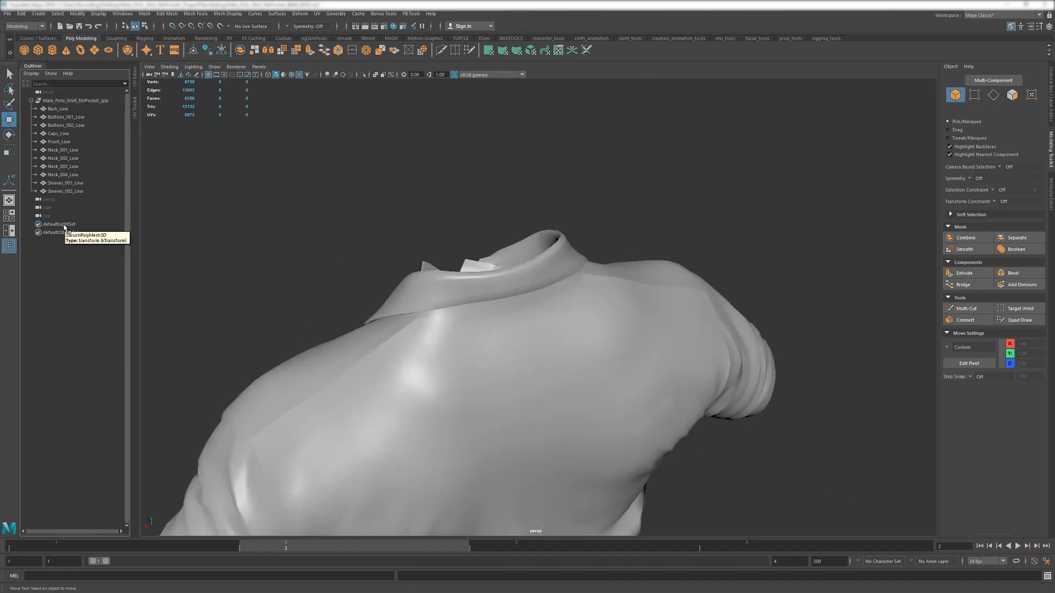
- Run Cleanup on the low-poly shirt group with Select matching polygons to check for n-gons, concave, holed, lamina, nonmanifold and zero-size geometry
left_click(59, 101)
key("f")
left_click_drag(399, 321, 571, 343, "alt")
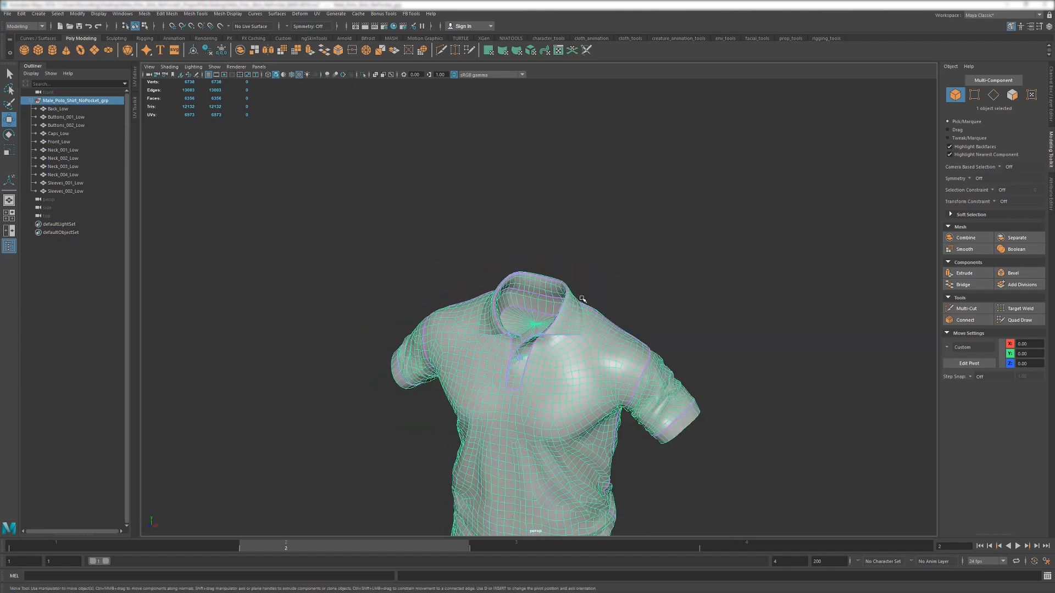
middle_click_drag(571, 343, 549, 256, "alt")
left_click_drag(550, 255, 515, 256, "alt")
scroll(514, 256, "down", 1)
left_click(145, 13)
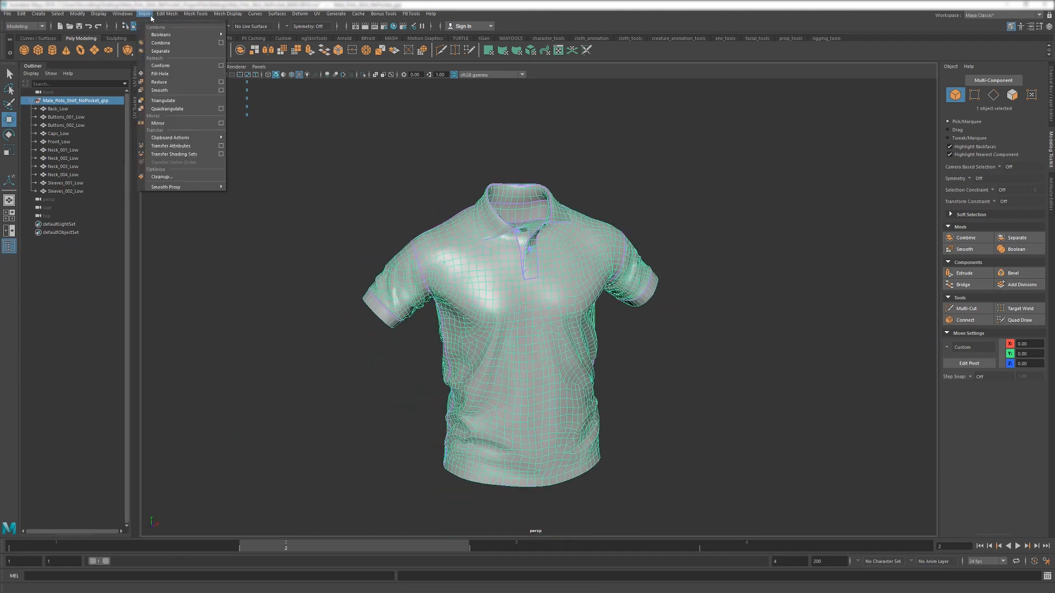
left_click(222, 177)
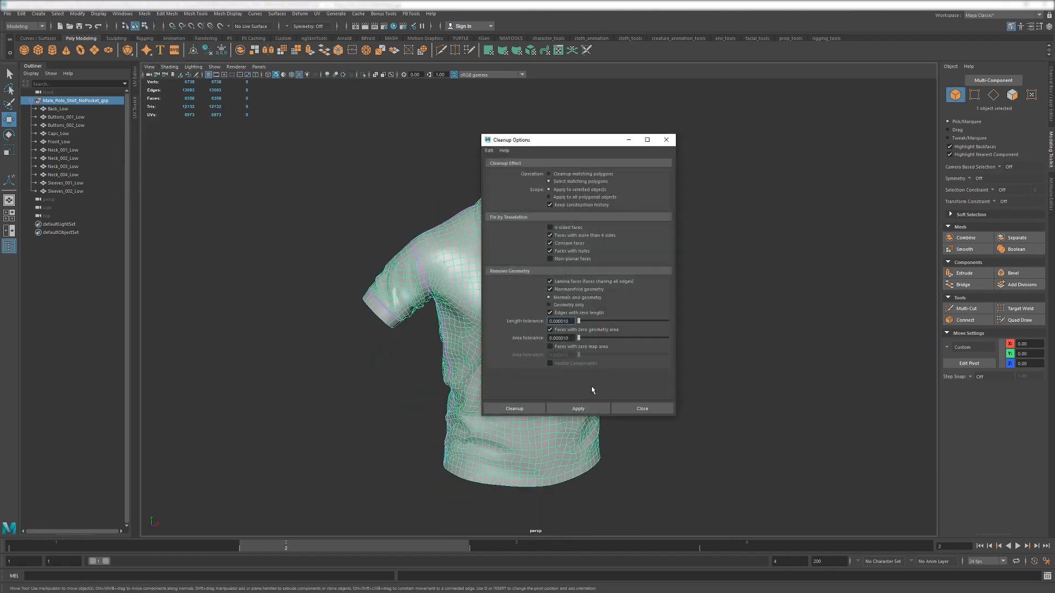
left_click(538, 408)
left_click_drag(305, 155, 753, 534)
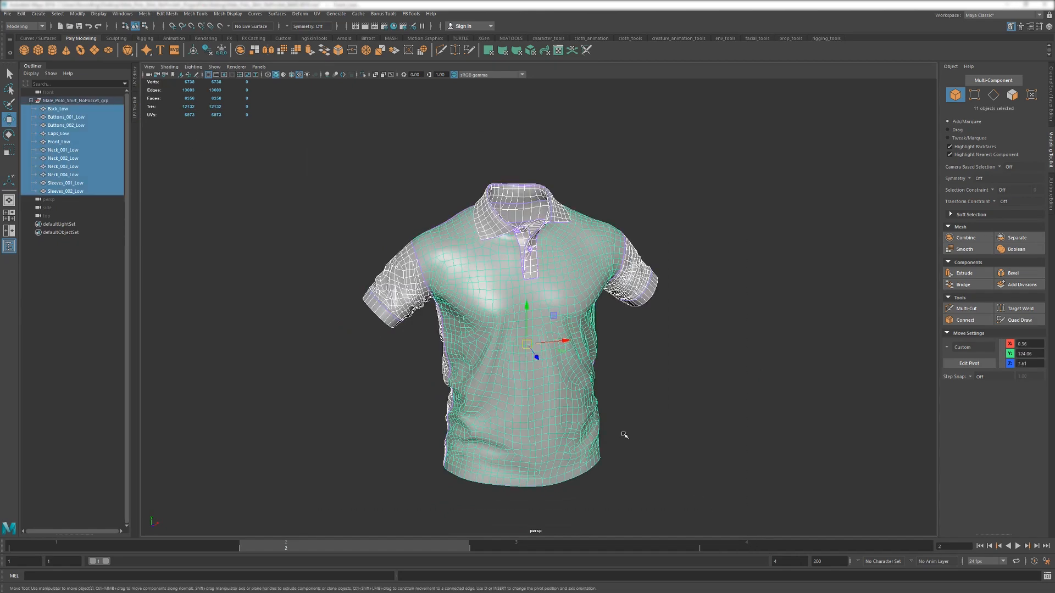
- Duplicate the shirt group, combine the copy into one mesh, move it beside the original along X and freeze its transformations
left_click(83, 100)
key("ctrl+d")
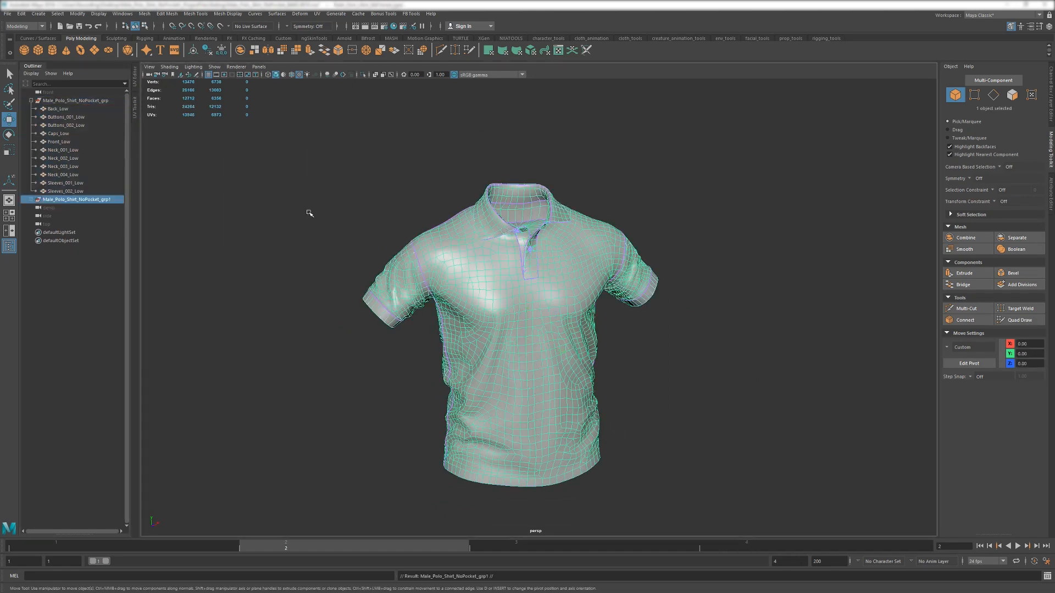
mouse_move(420, 290)
left_mouse_down("alt")
mouse_move(318, 254)
mouse_move(408, 297)
left_mouse_up("alt")
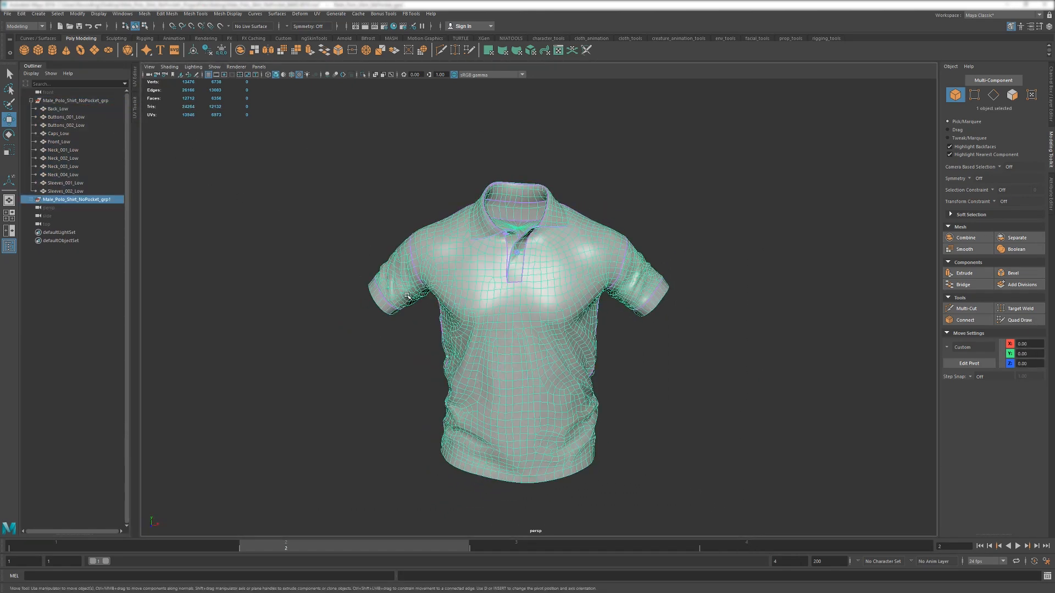
left_click(240, 50)
left_click_drag(558, 330, 249, 327)
left_click(70, 15)
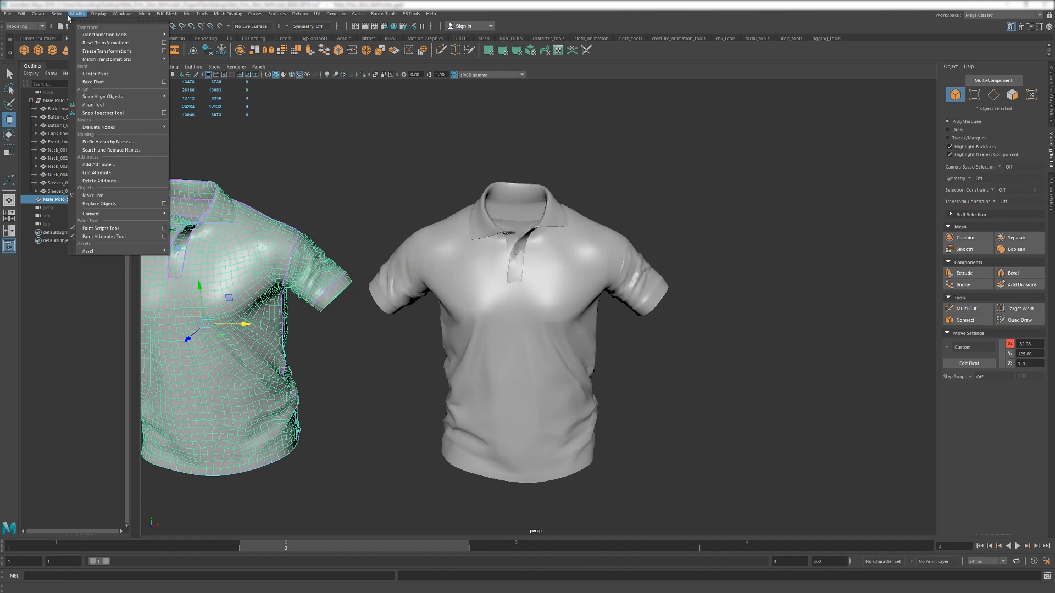
left_click(106, 51)
left_click(214, 154)
- Select all edges of the combined copy and constrain the selection with Current and Next and OnBorder
middle_click_drag(215, 154, 342, 140, "alt")
left_click(321, 228)
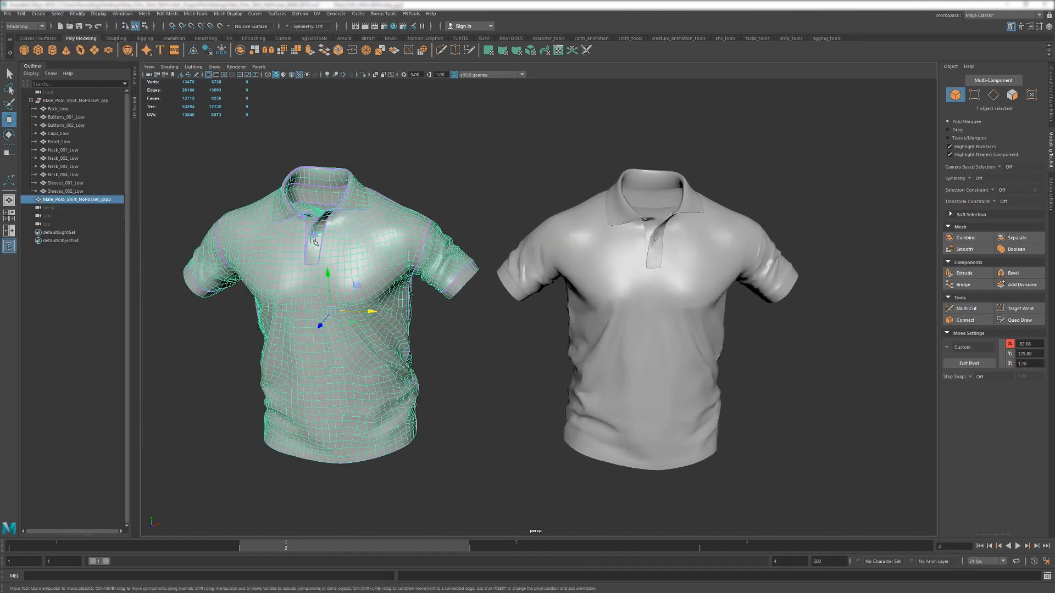
right_click_drag(310, 239, 299, 220)
key("ctrl+shift+a")
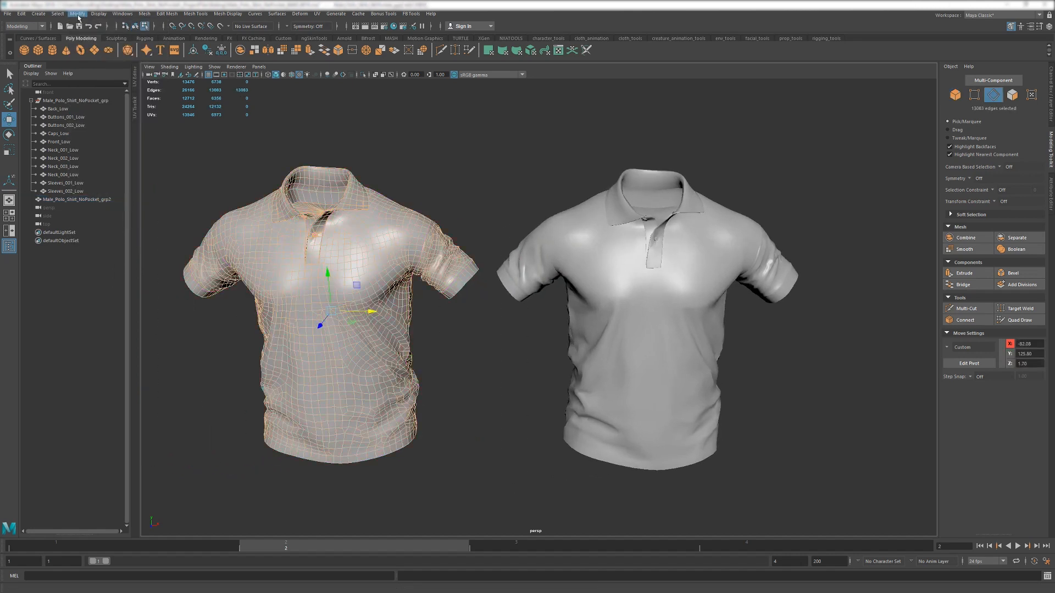
left_click(58, 13)
left_click(82, 181)
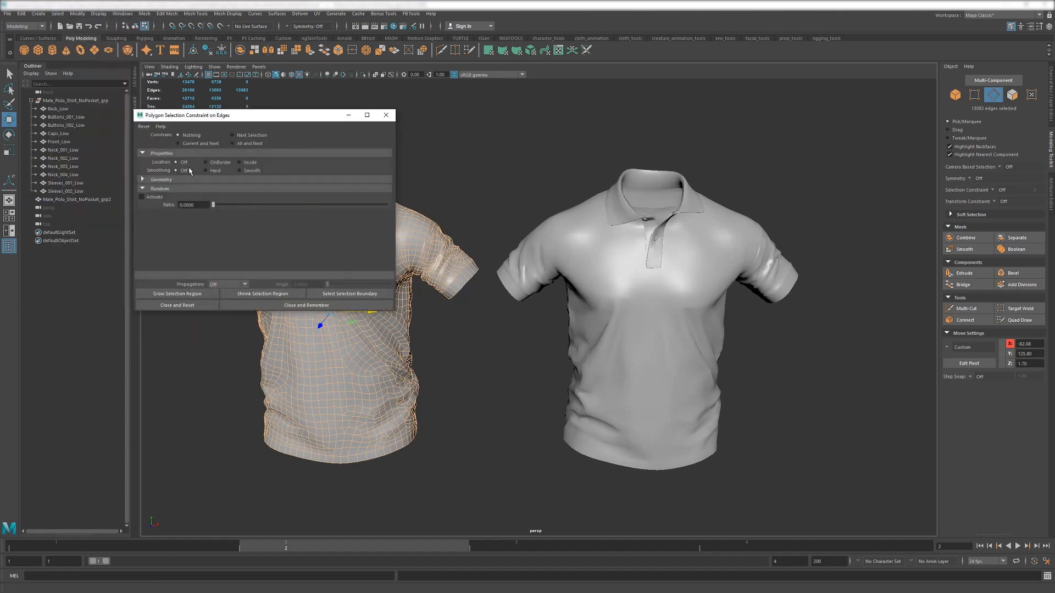
left_click(178, 144)
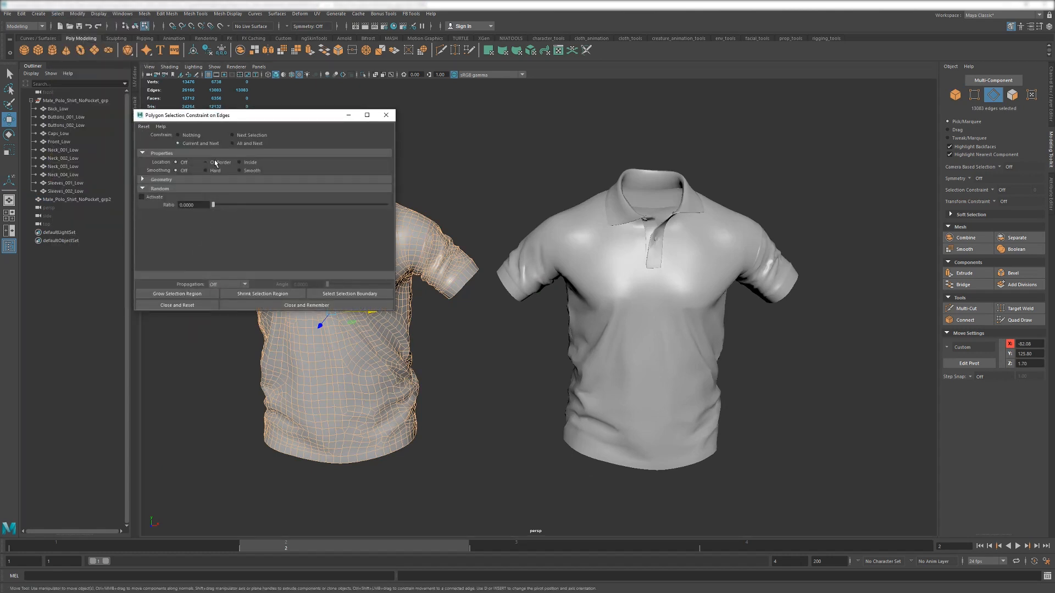
left_click_drag(439, 357, 470, 345, "alt")
key("ctrl+z")
middle_click_drag(470, 345, 536, 350, "alt")
left_click_drag(575, 321, 557, 317, "alt")
key("F8")
left_click(387, 115)
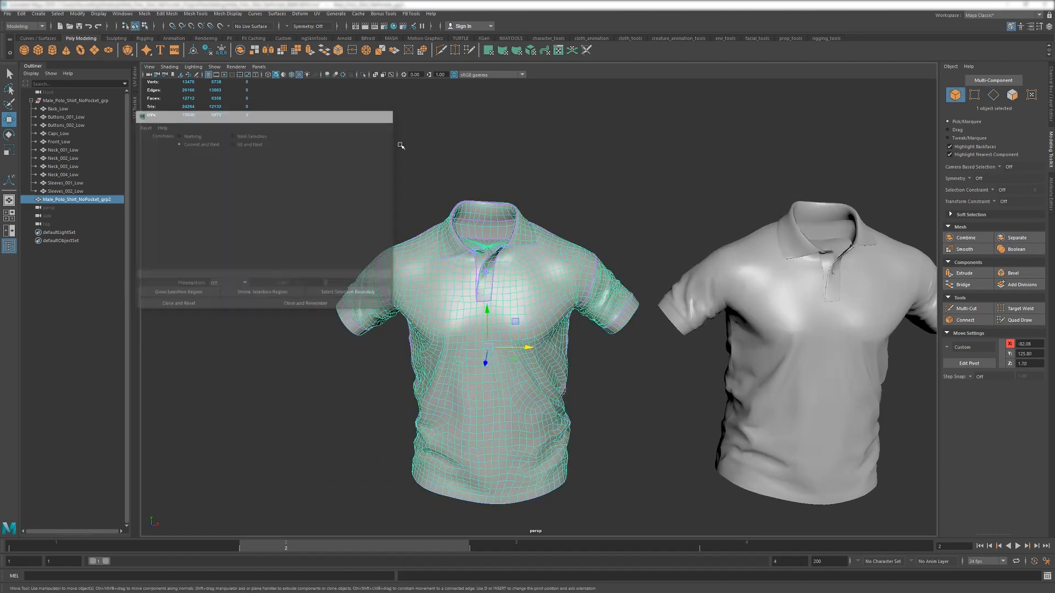
- Select the combined copy's border vertices and merge the coincident ones
key("F9")
left_click_drag(276, 165, 687, 540)
key("g")
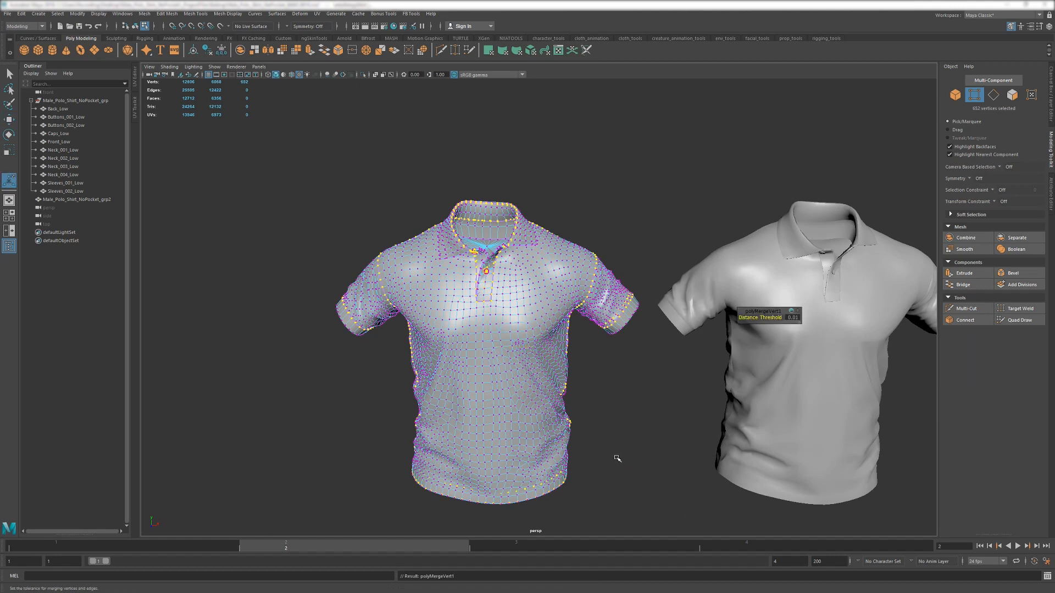
key("F8")
key("F8")
key("F8")
- Reset the edge selection constraint to Nothing with Location Off, and reselect all edges of the merged copy
left_click_drag(299, 155, 702, 523)
key("F10")
left_click_drag(300, 187, 631, 506)
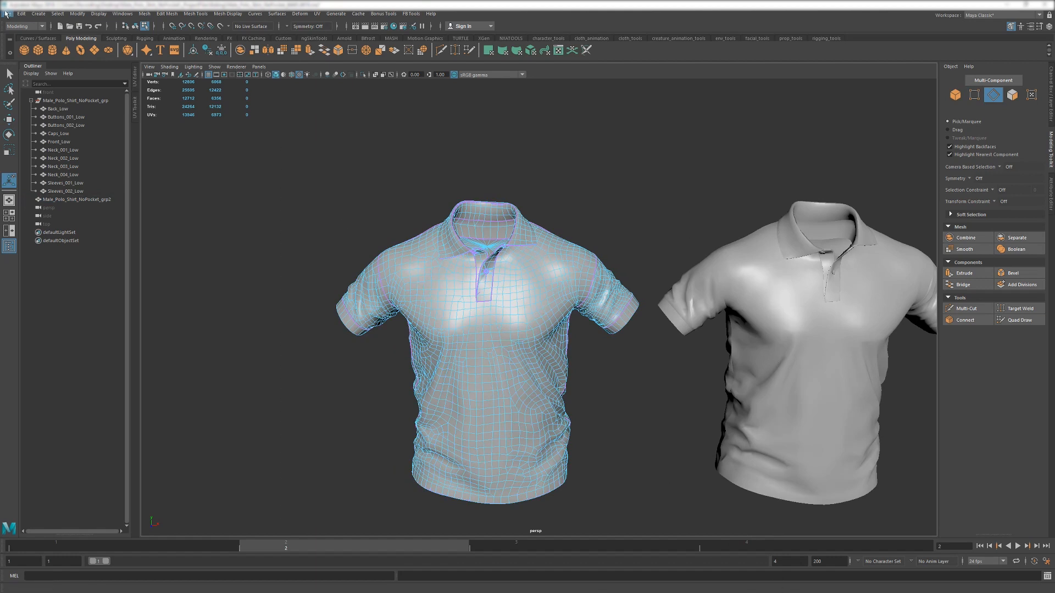
left_click(57, 13)
left_click(82, 181)
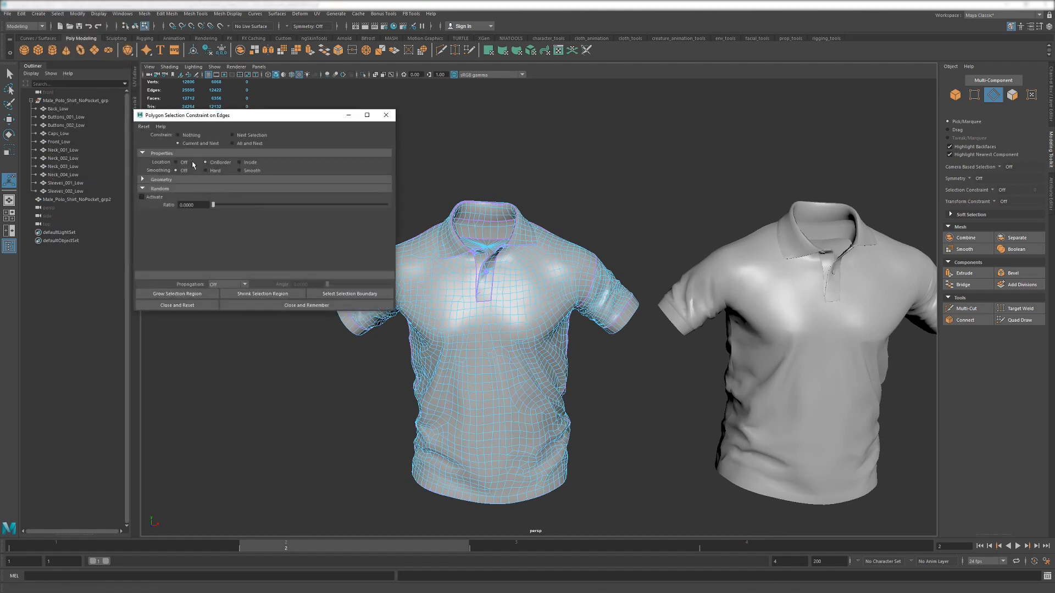
left_click(176, 163)
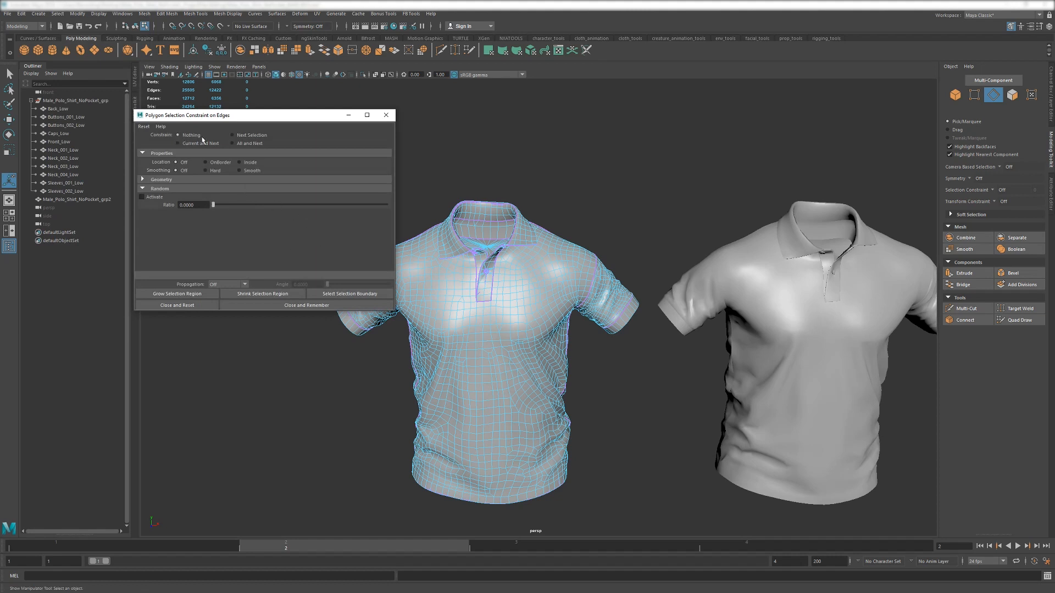
left_click(177, 305)
left_click_drag(296, 176, 646, 548)
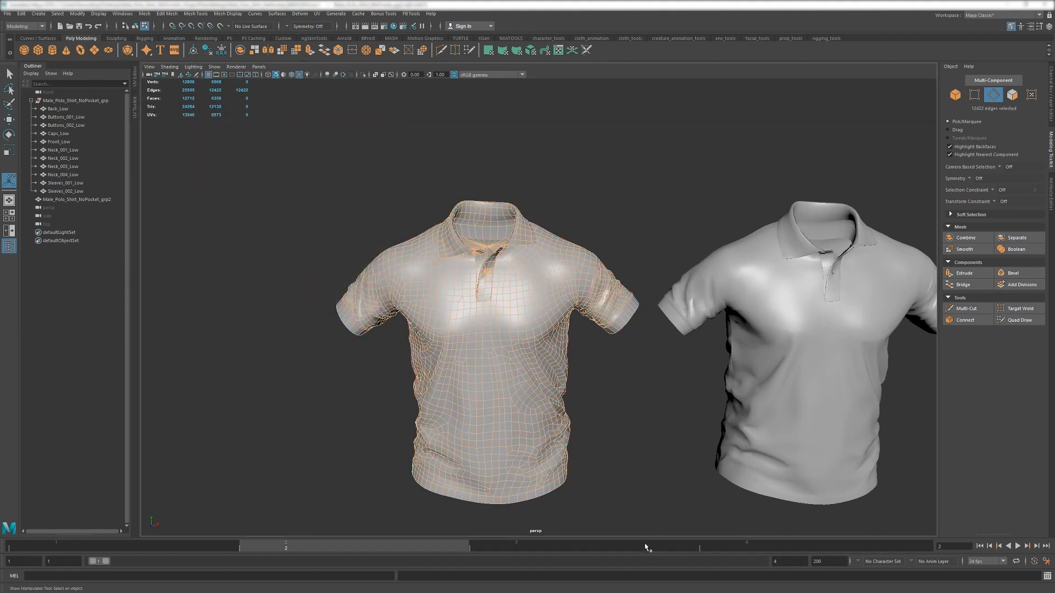
left_click(621, 456)
- Delete the combined copy of the shirt and focus on the original low-poly mesh
right_click_drag(473, 385, 500, 360)
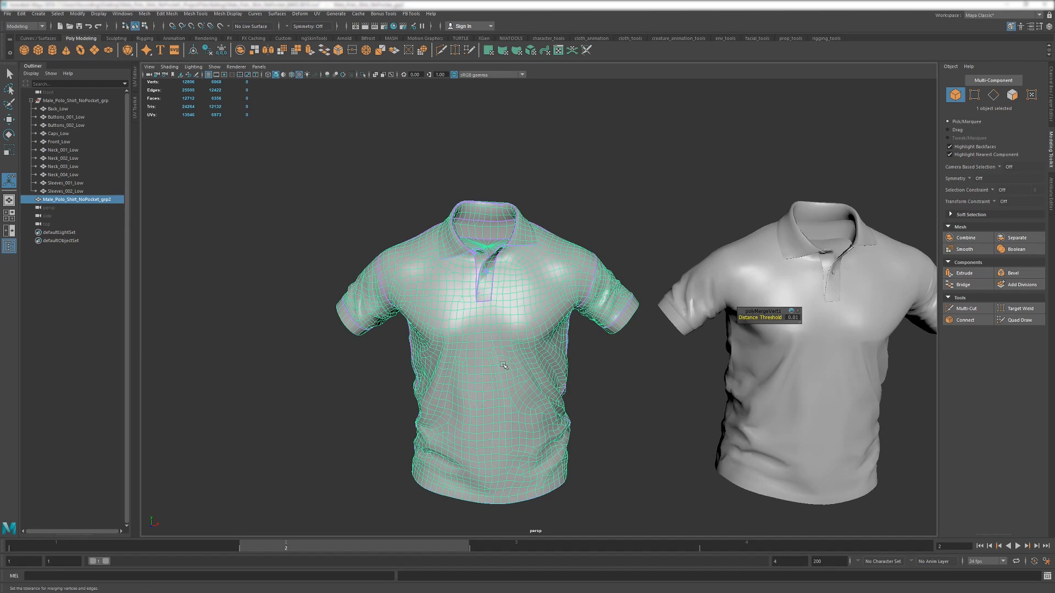
key("Delete")
middle_click_drag(654, 331, 409, 328, "alt")
scroll(408, 336, "up", 3)
left_click(427, 391)
key("f")
left_click_drag(417, 357, 303, 237, "alt")
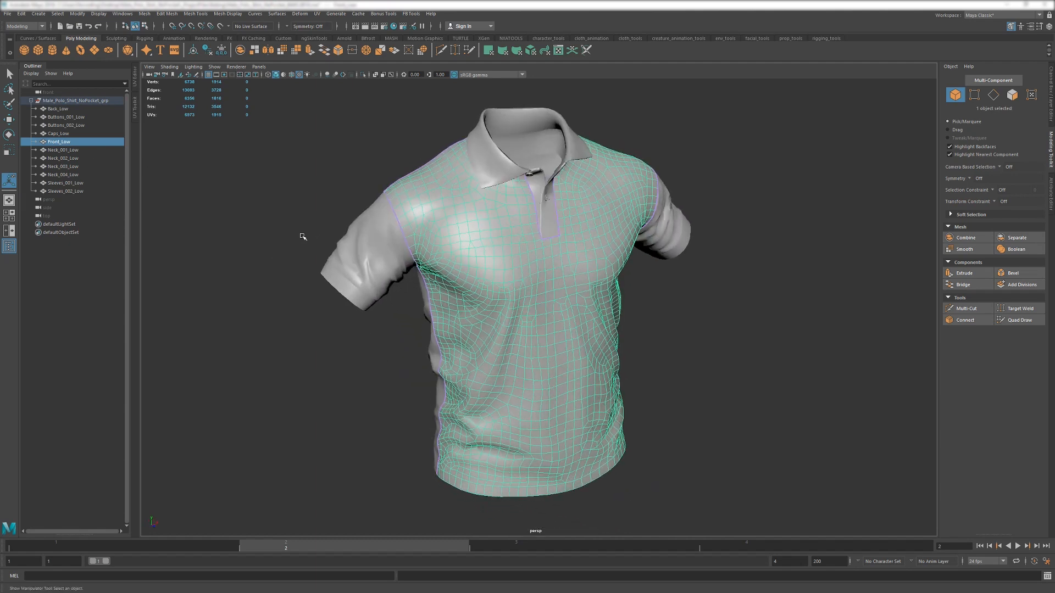
- Select the Male_Polo_Shirt_NoPocket_grp group, save the scene and export the selection
left_click(86, 100)
key("f")
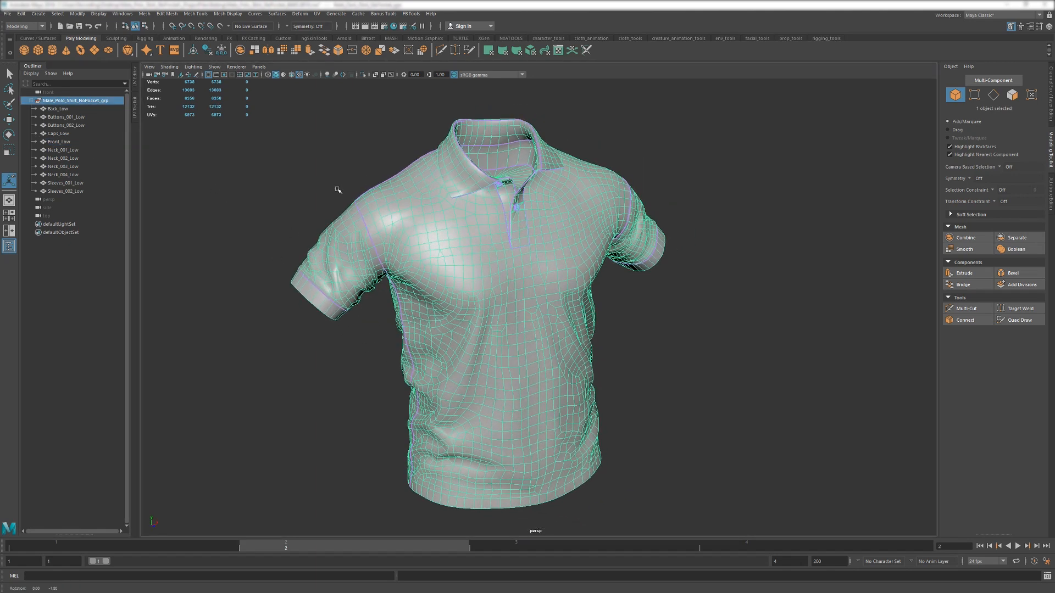
key("ctrl+s")
left_click(8, 13)
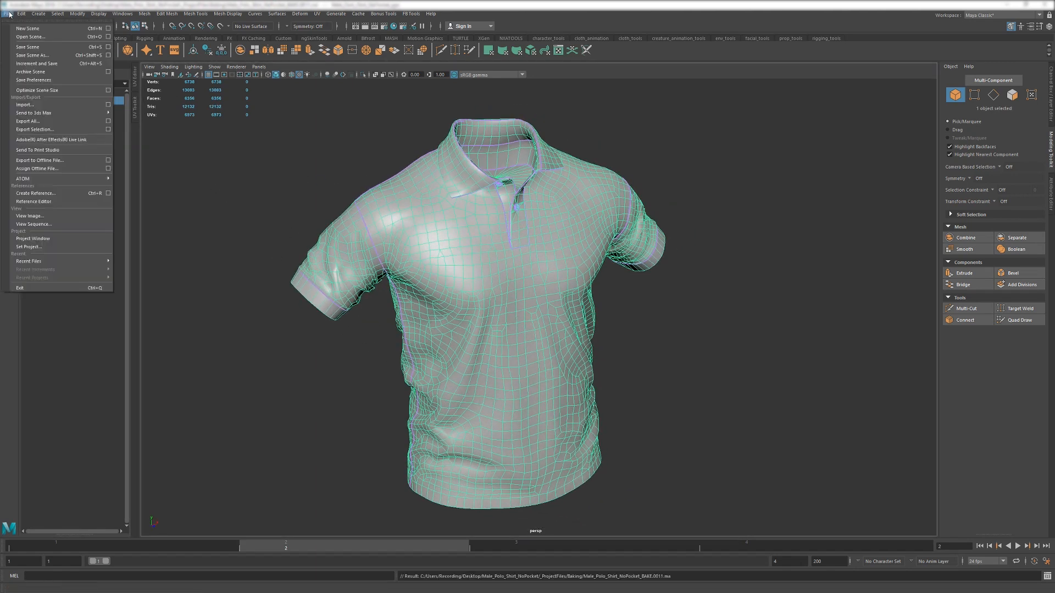
left_click(25, 126)
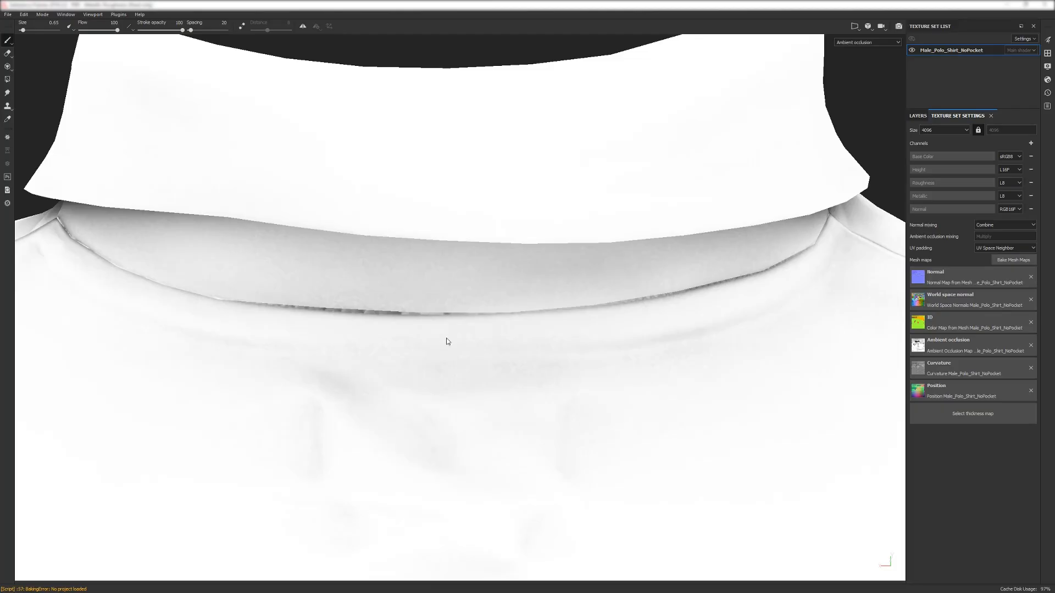
- Switch to Substance Painter and reload the project mesh from Male_Polo_Shirt_NoPocket_BAKE.fbx, preserving stroke positions
scroll(405, 306, "down", 5)
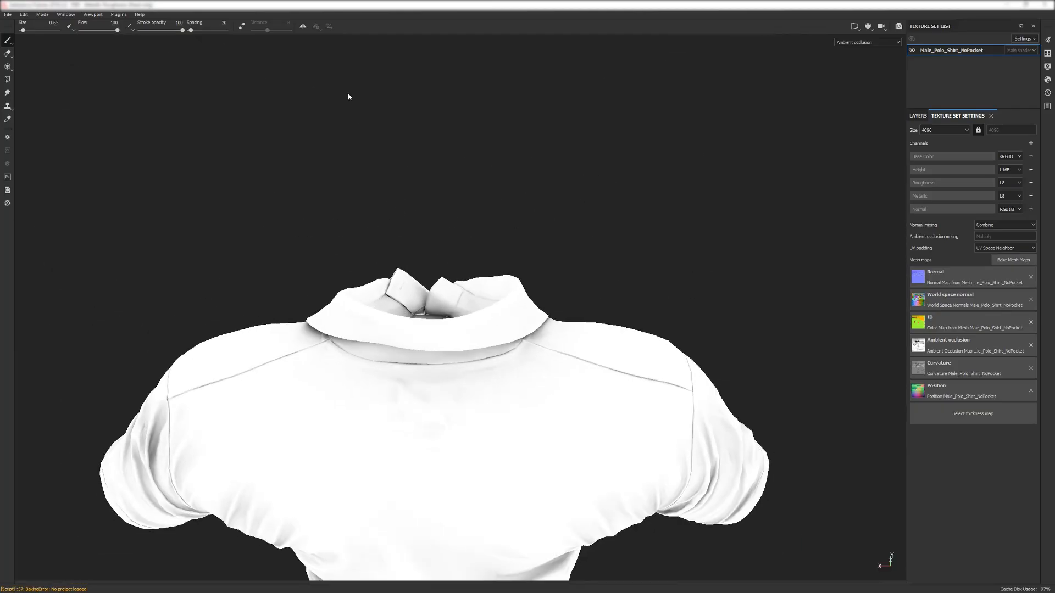
left_click(24, 14)
left_click(47, 43)
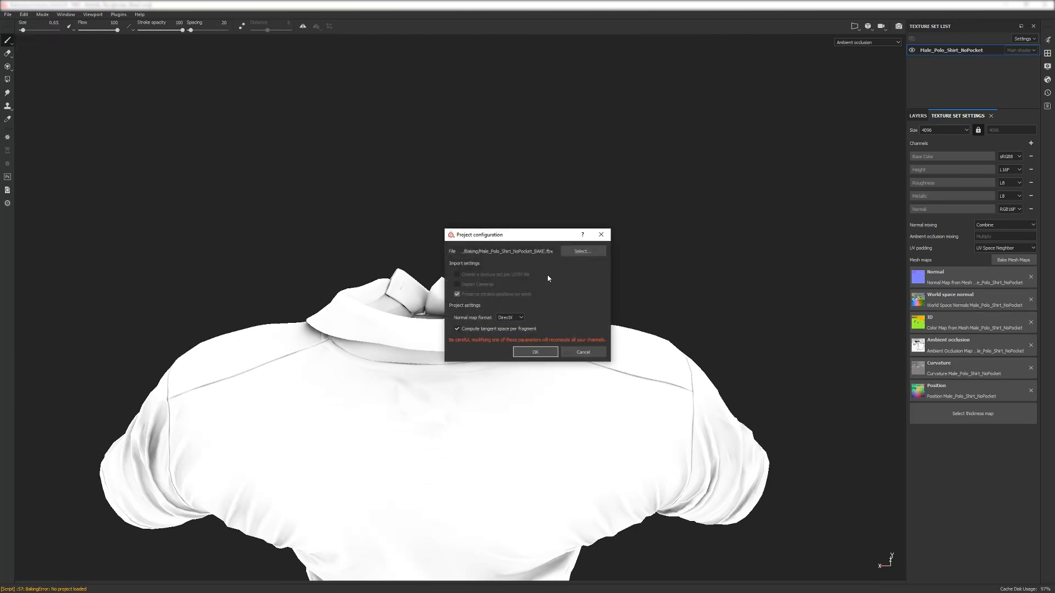
left_click(577, 251)
left_click(566, 339)
left_click(764, 449)
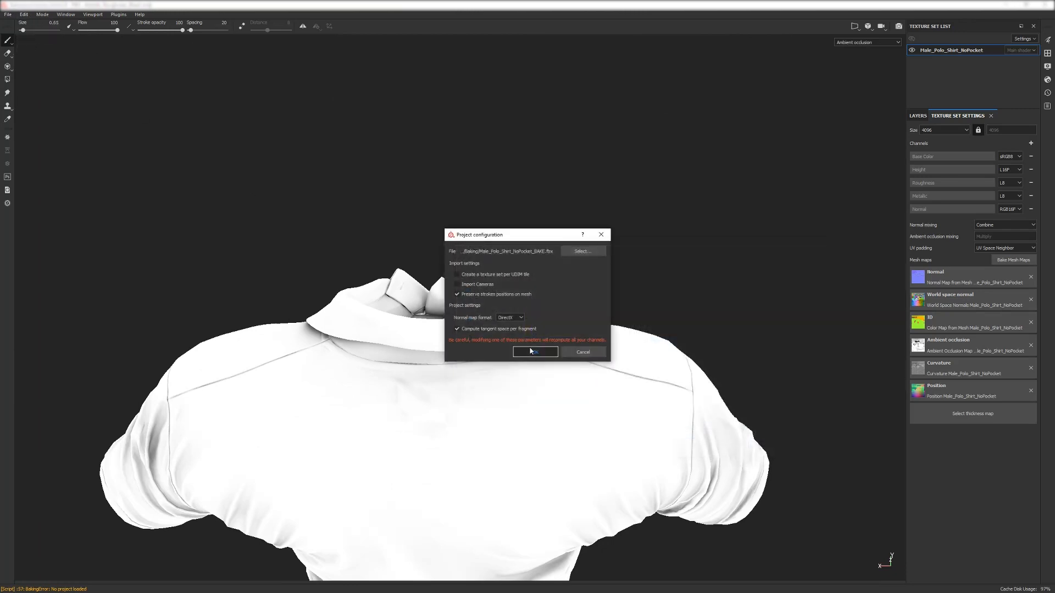
left_click(535, 352)
- Bake the shirt's Normal, World space normal, ID, Ambient occlusion, Curvature and Position maps at 4096
left_click(1013, 260)
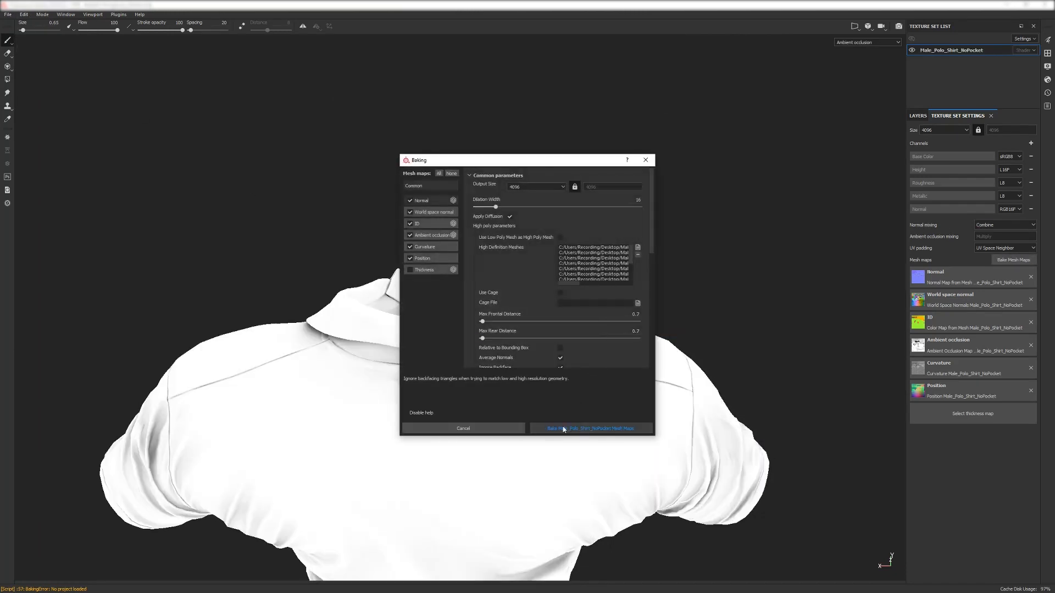
left_click(588, 427)
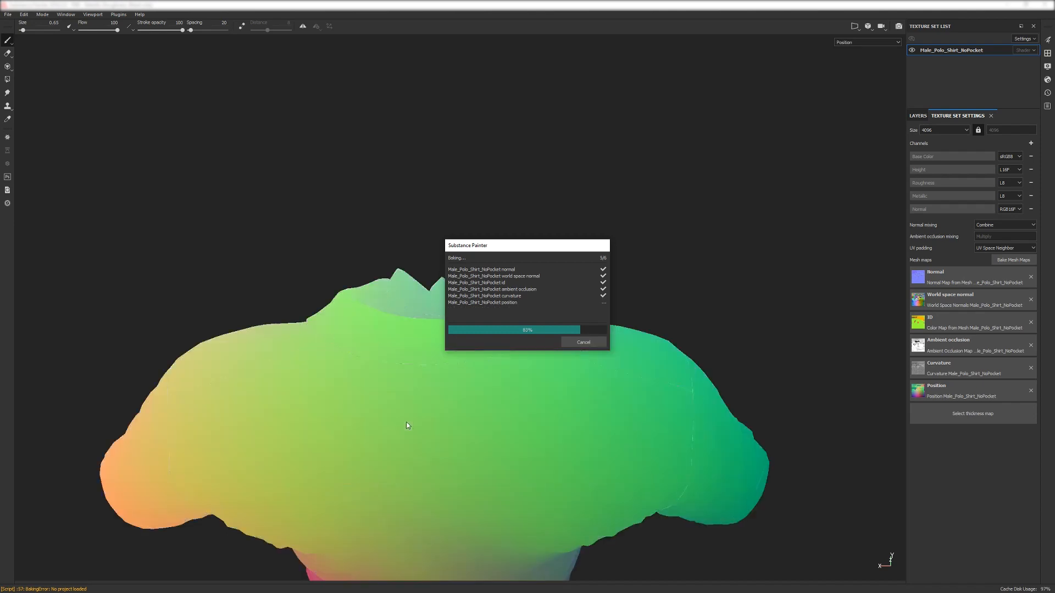
left_click(591, 345)
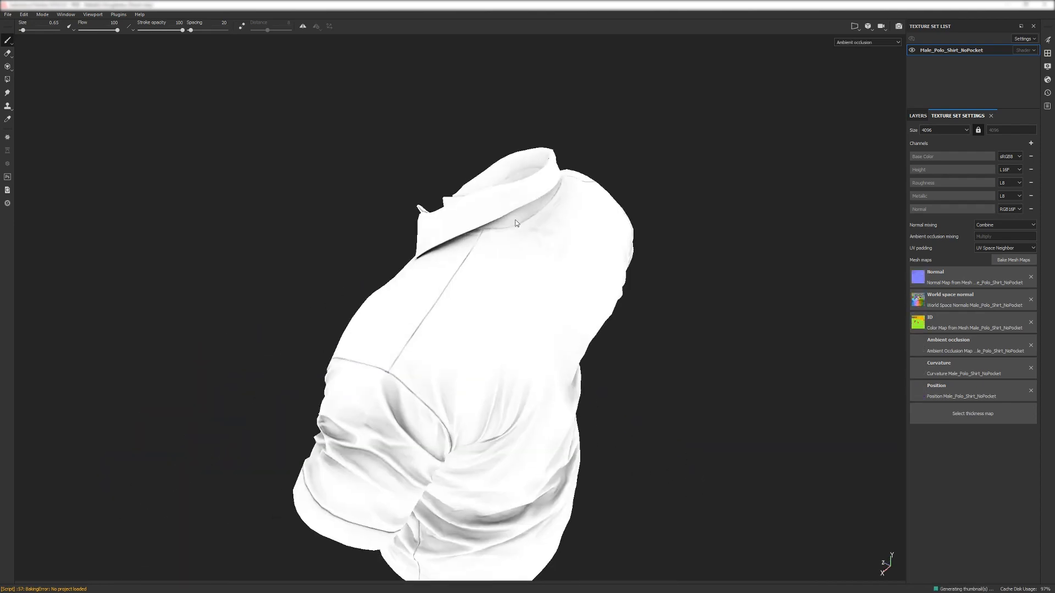